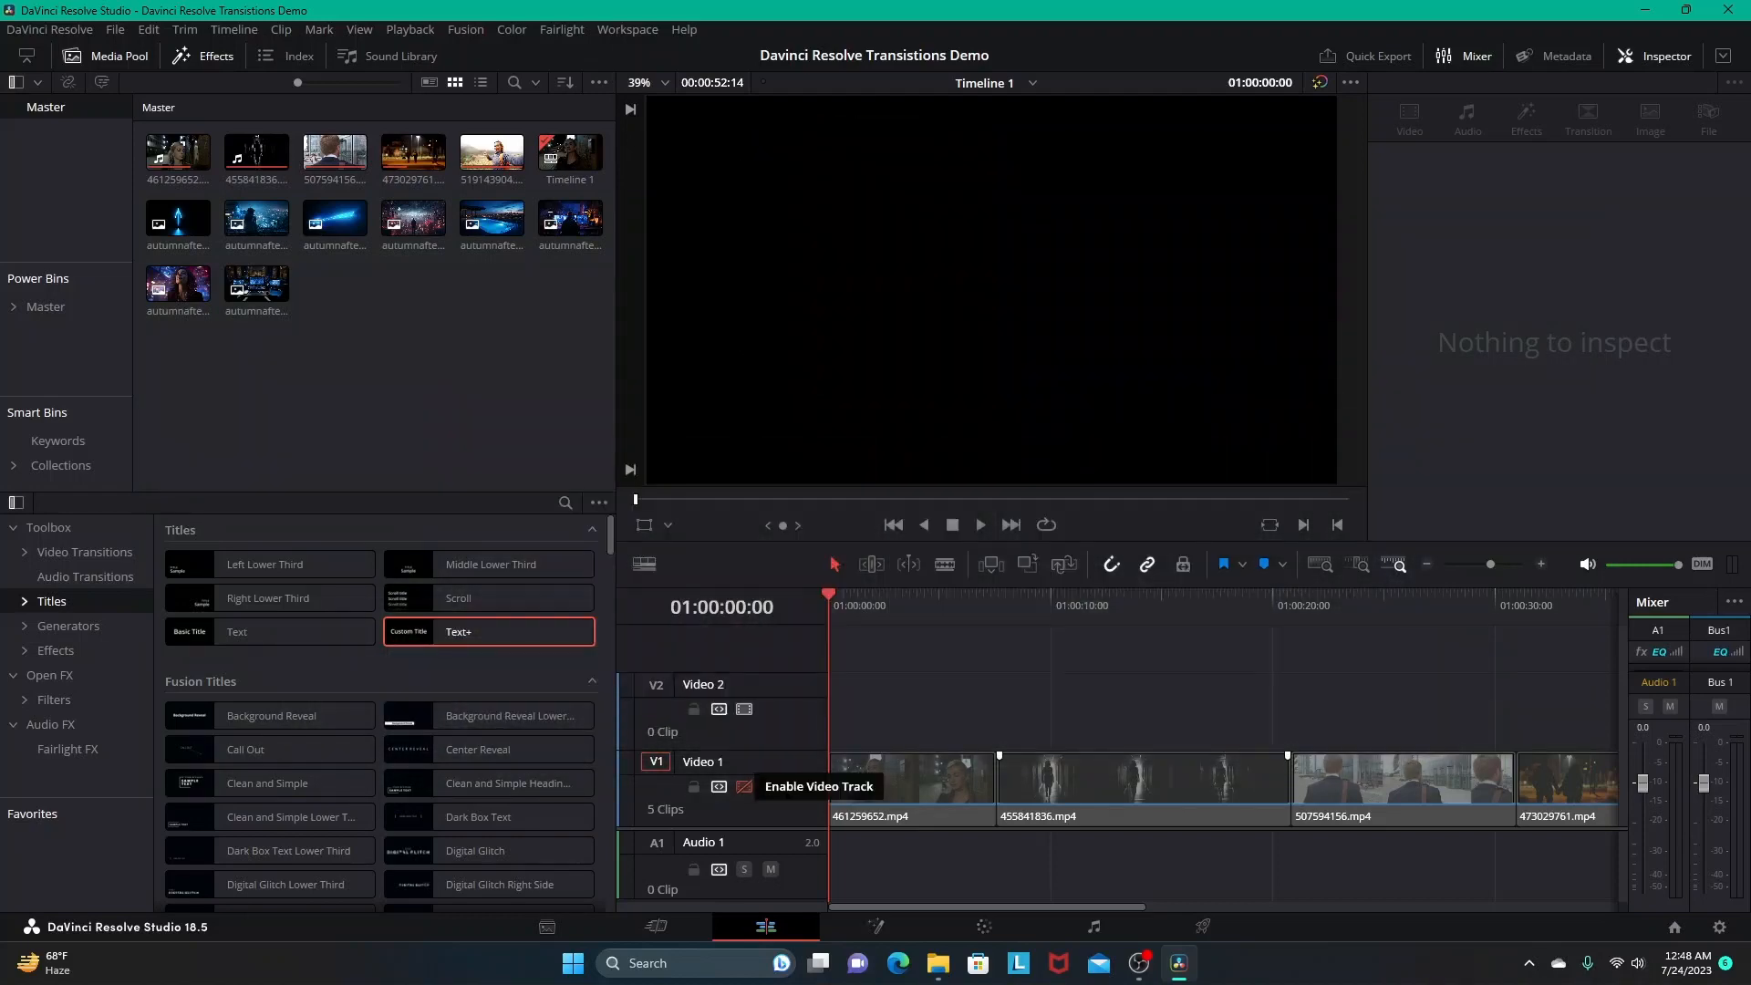
Enable the Video 1 track and preview its first two clips, 461259652.mp4 and 455841836.mp4
click(744, 787)
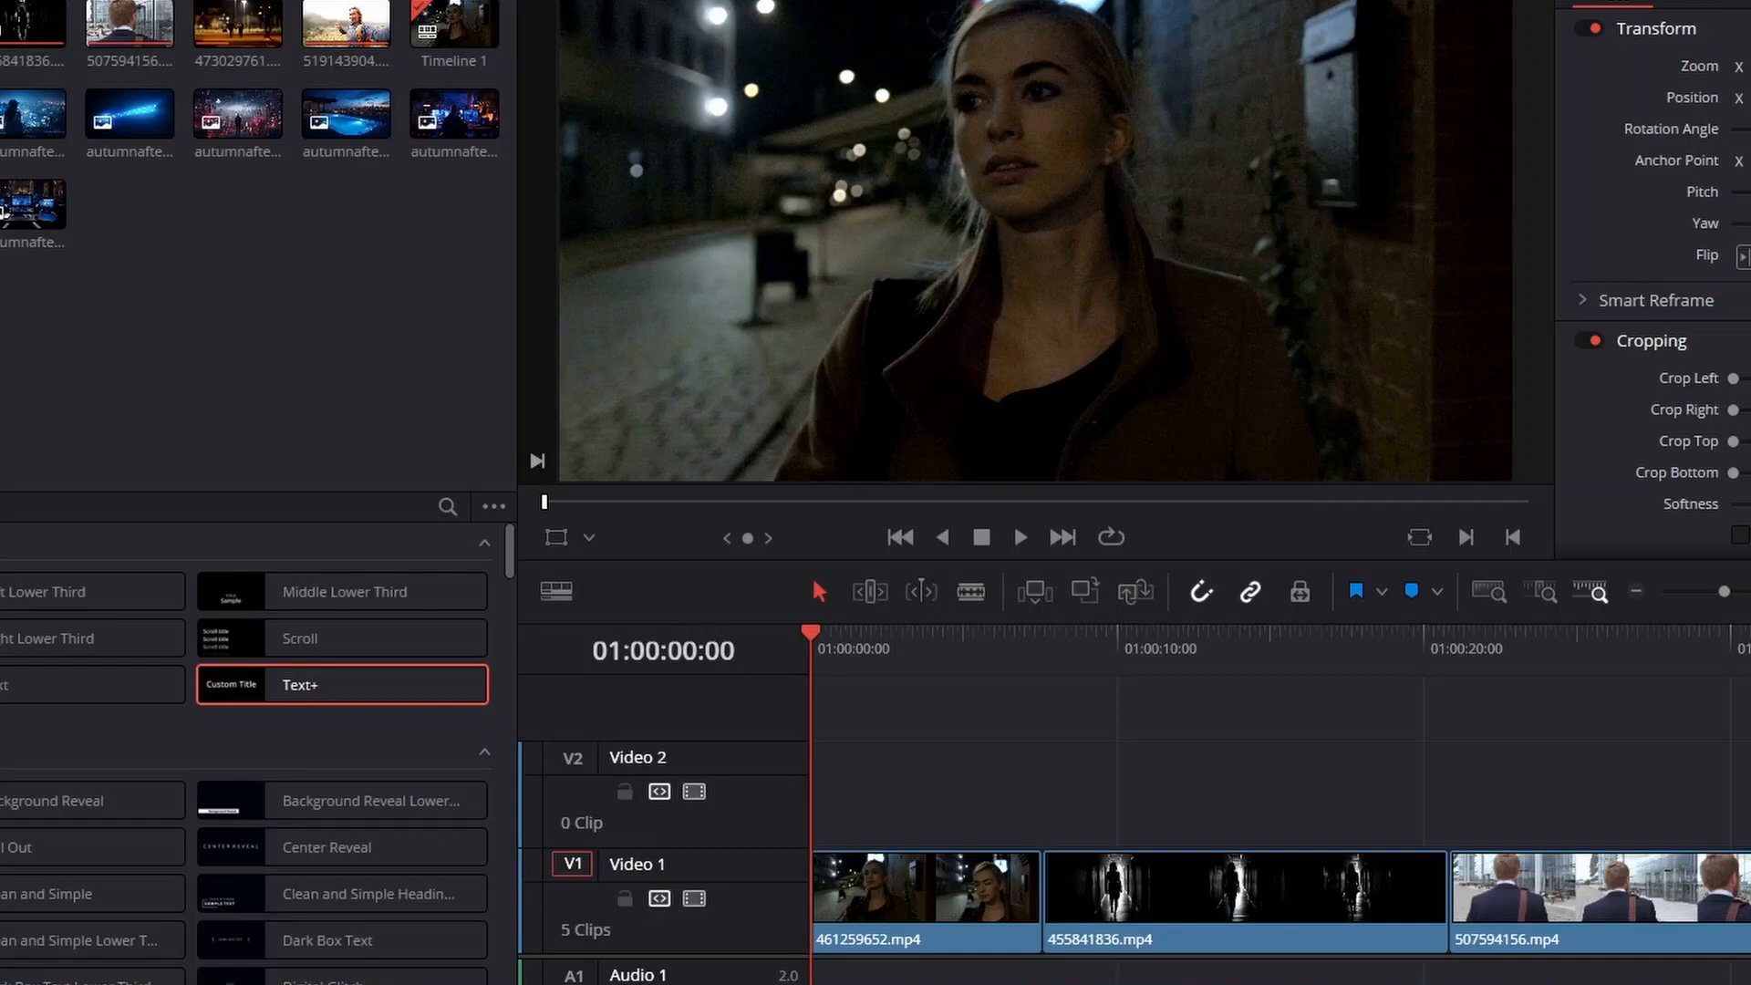
click(926, 636)
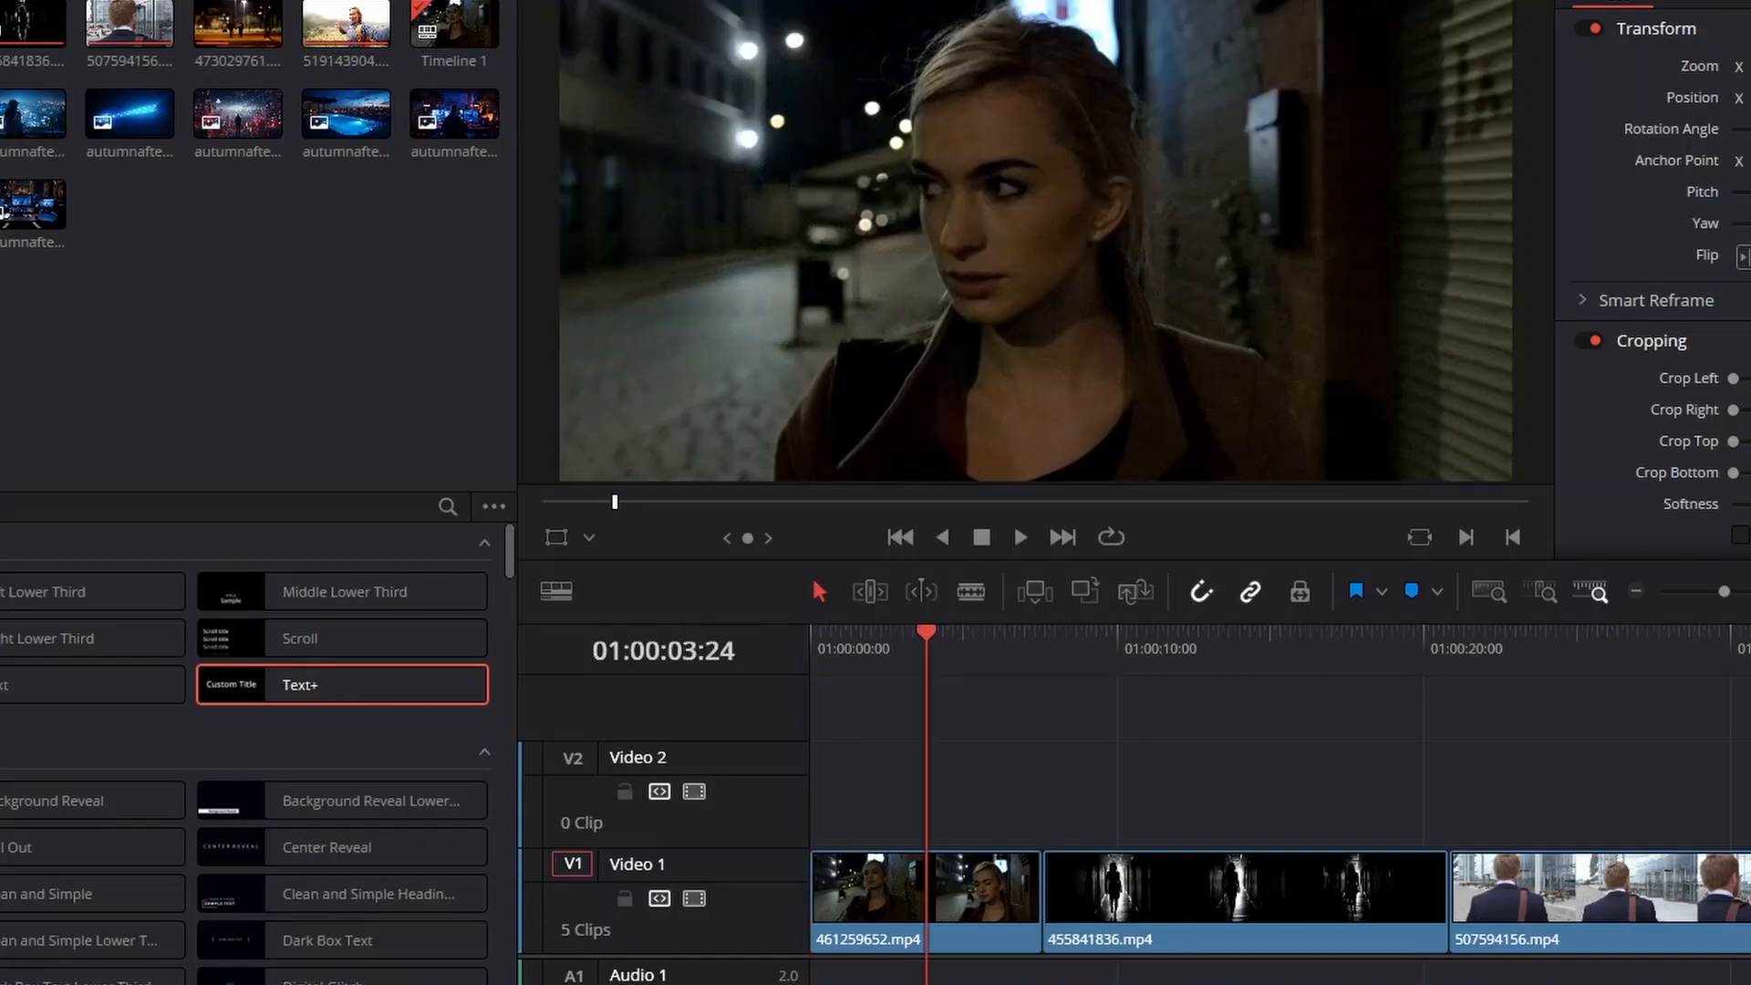
click(1217, 636)
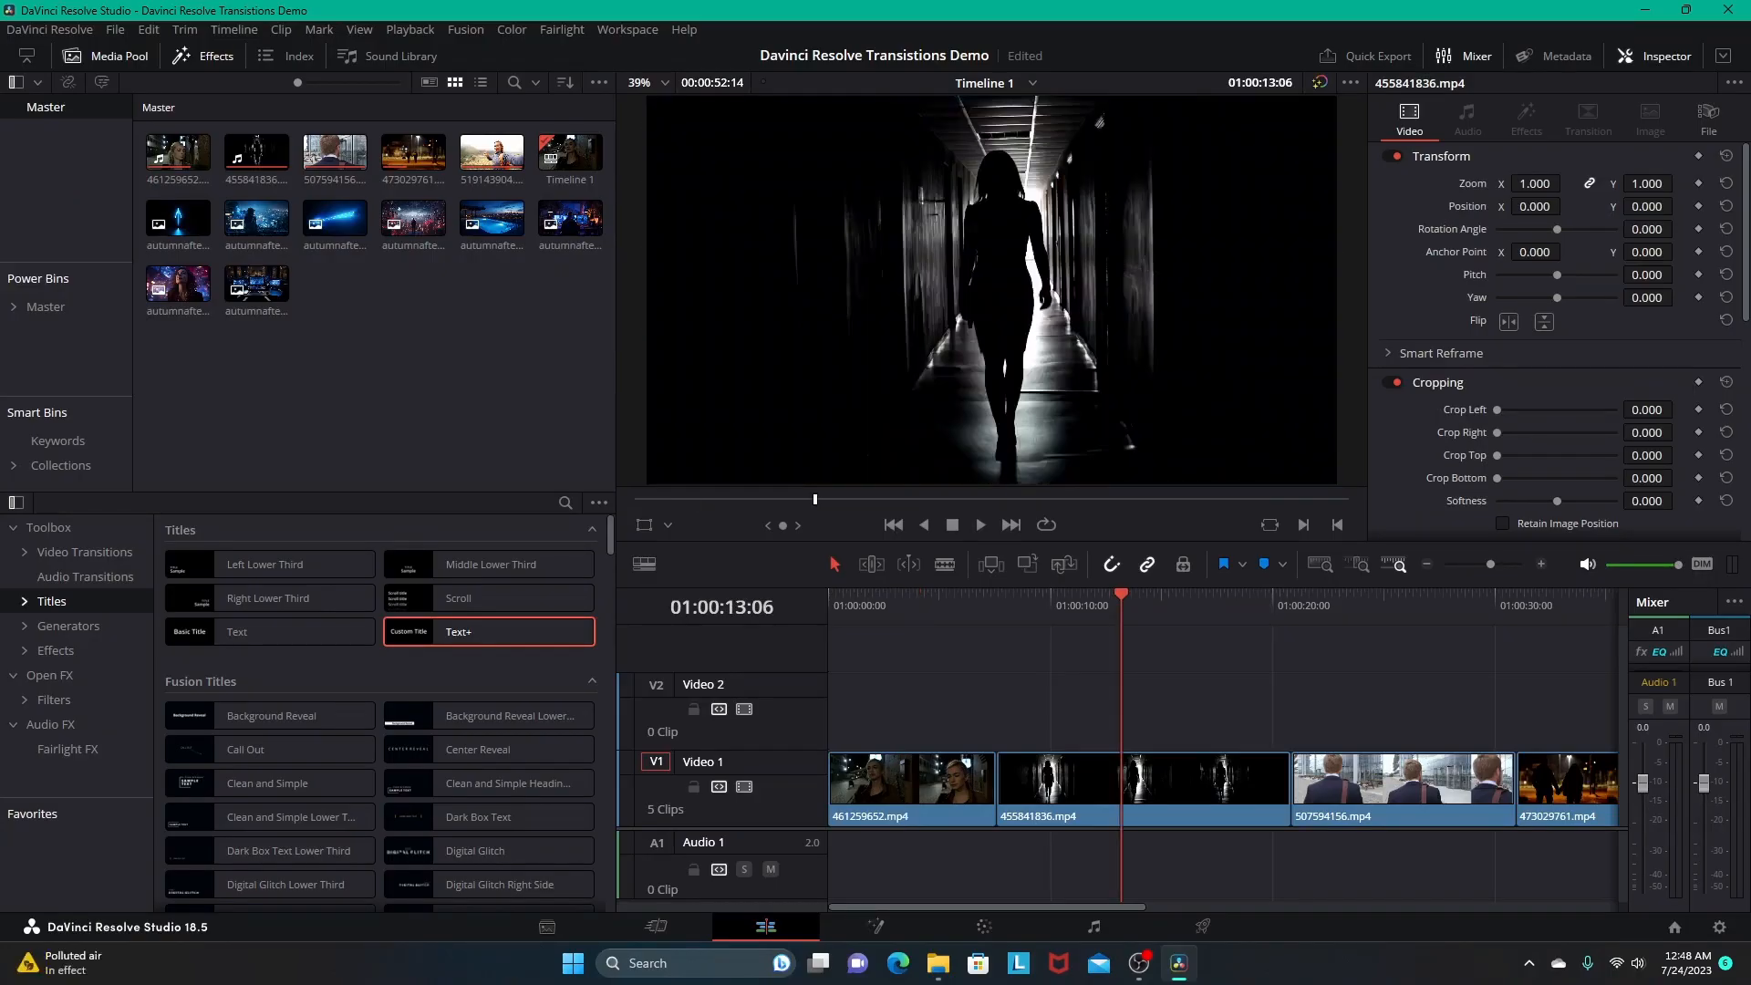
click(1034, 604)
click(1117, 605)
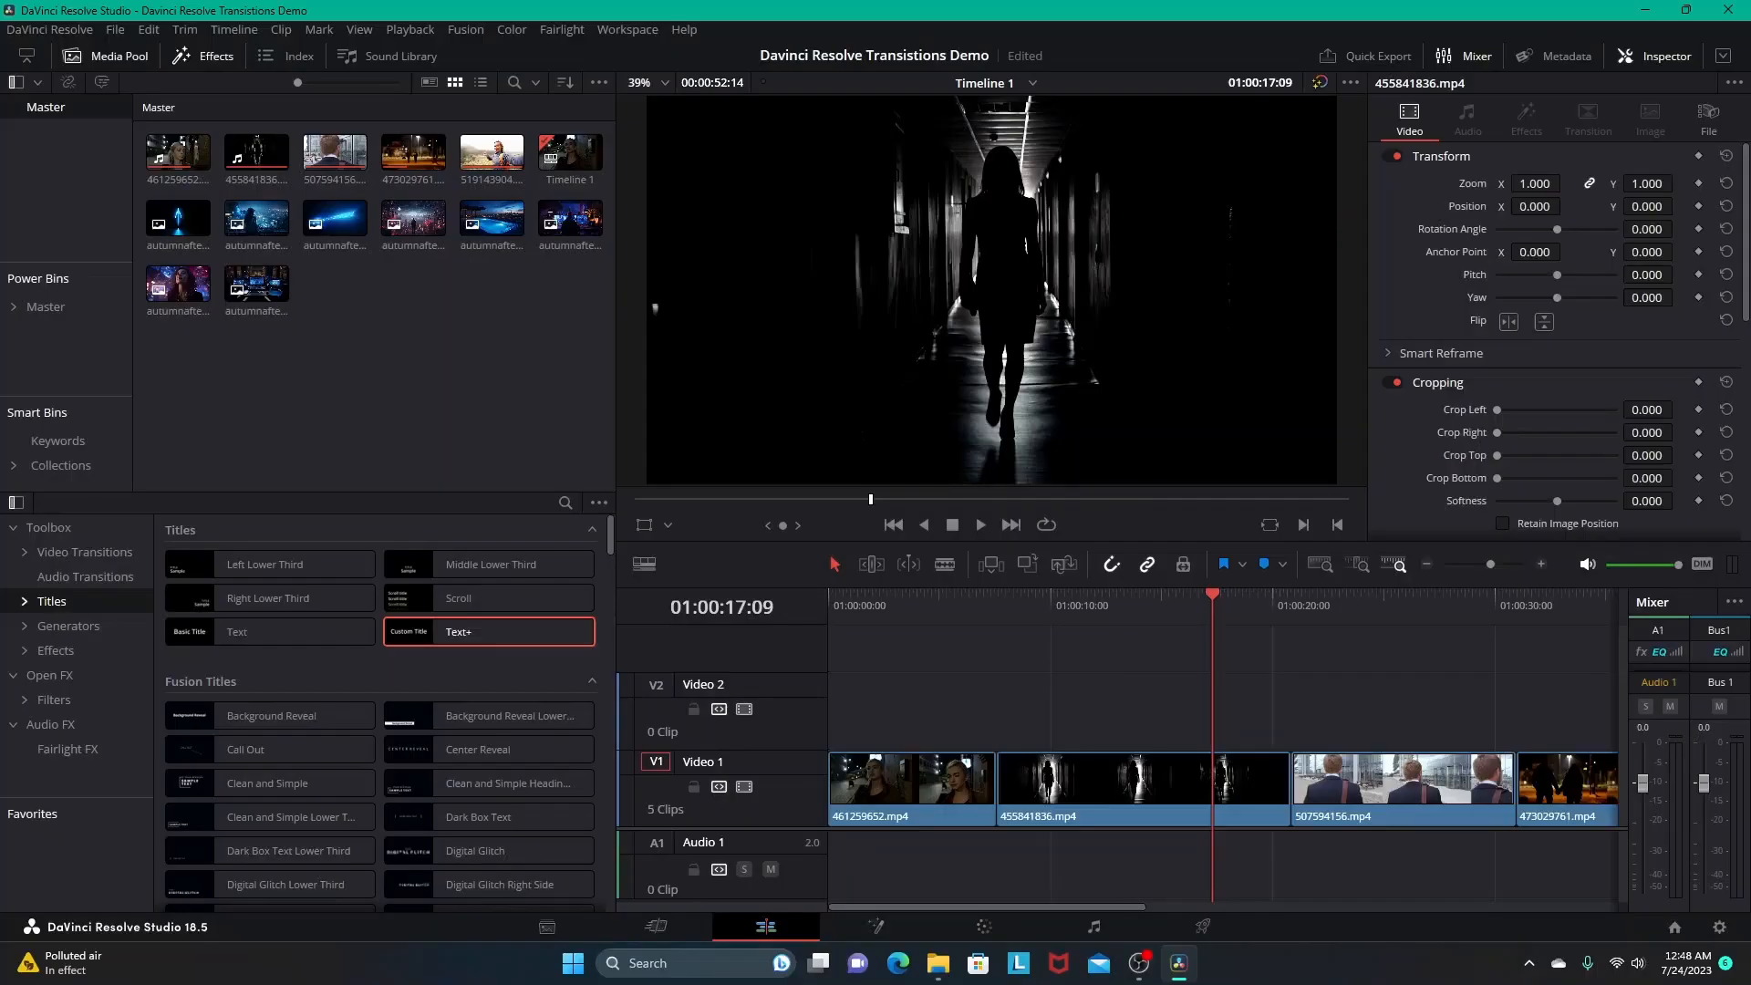
click(1126, 604)
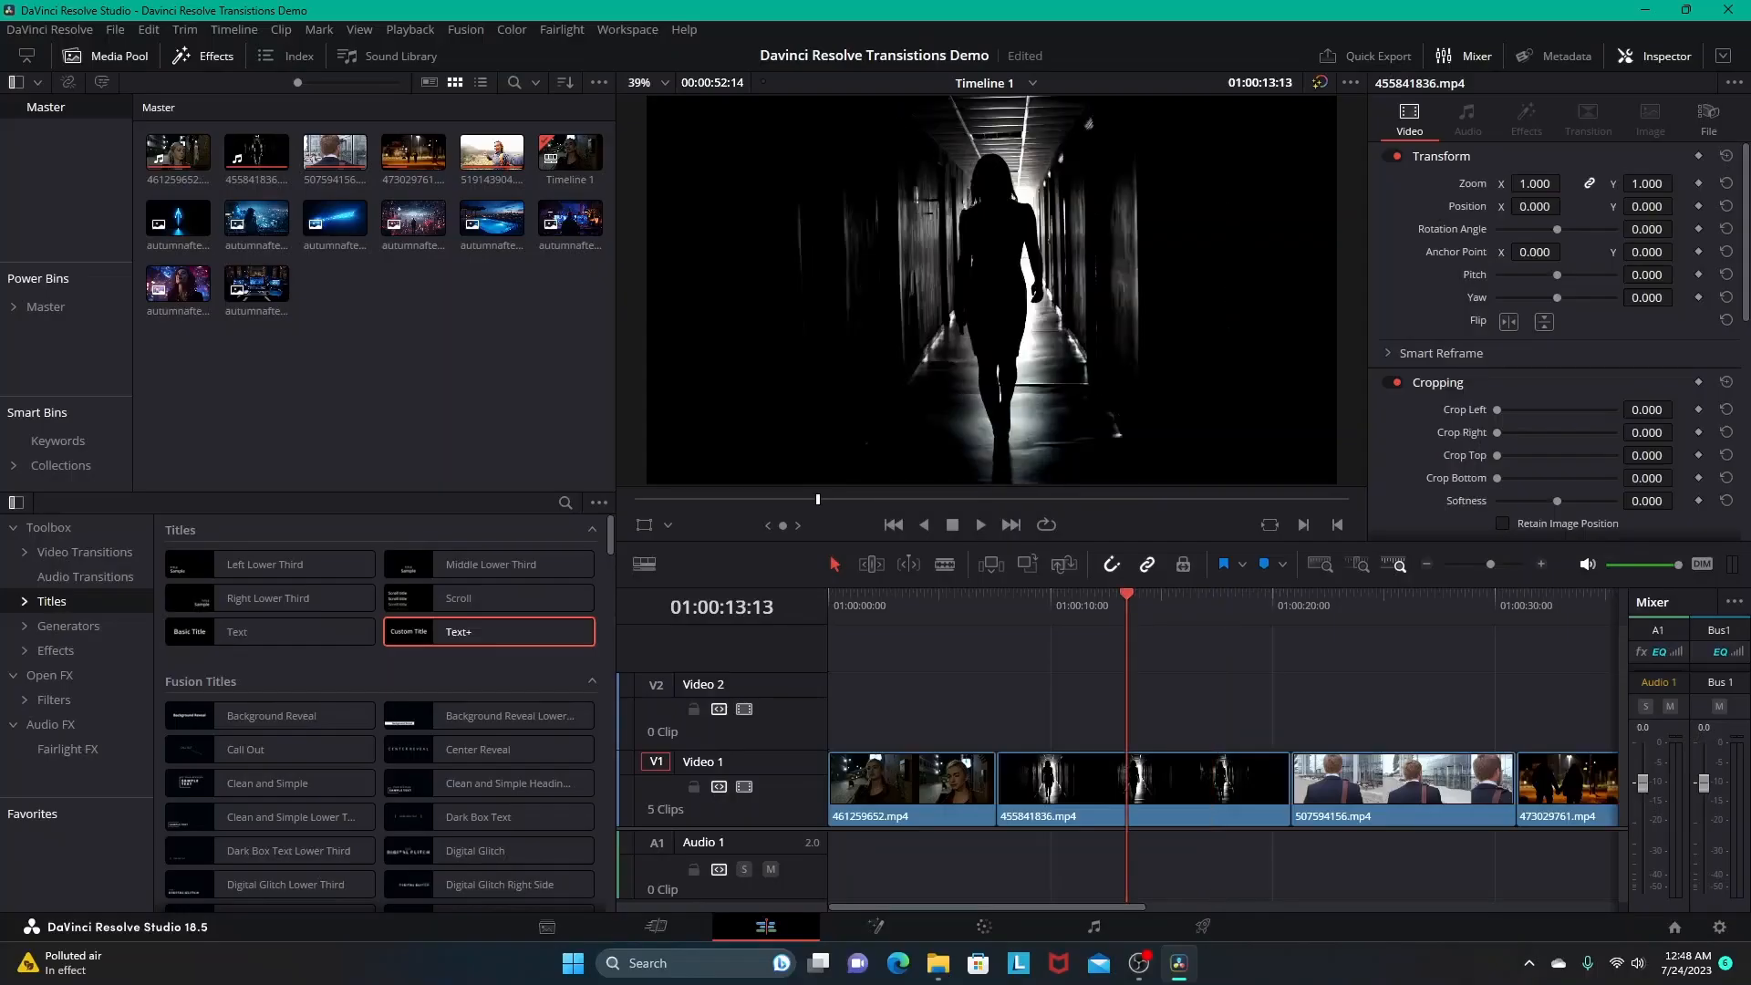
Play a short section of the third timeline clip, 507594156.mp4, from about 01:00:23:01
click(1339, 604)
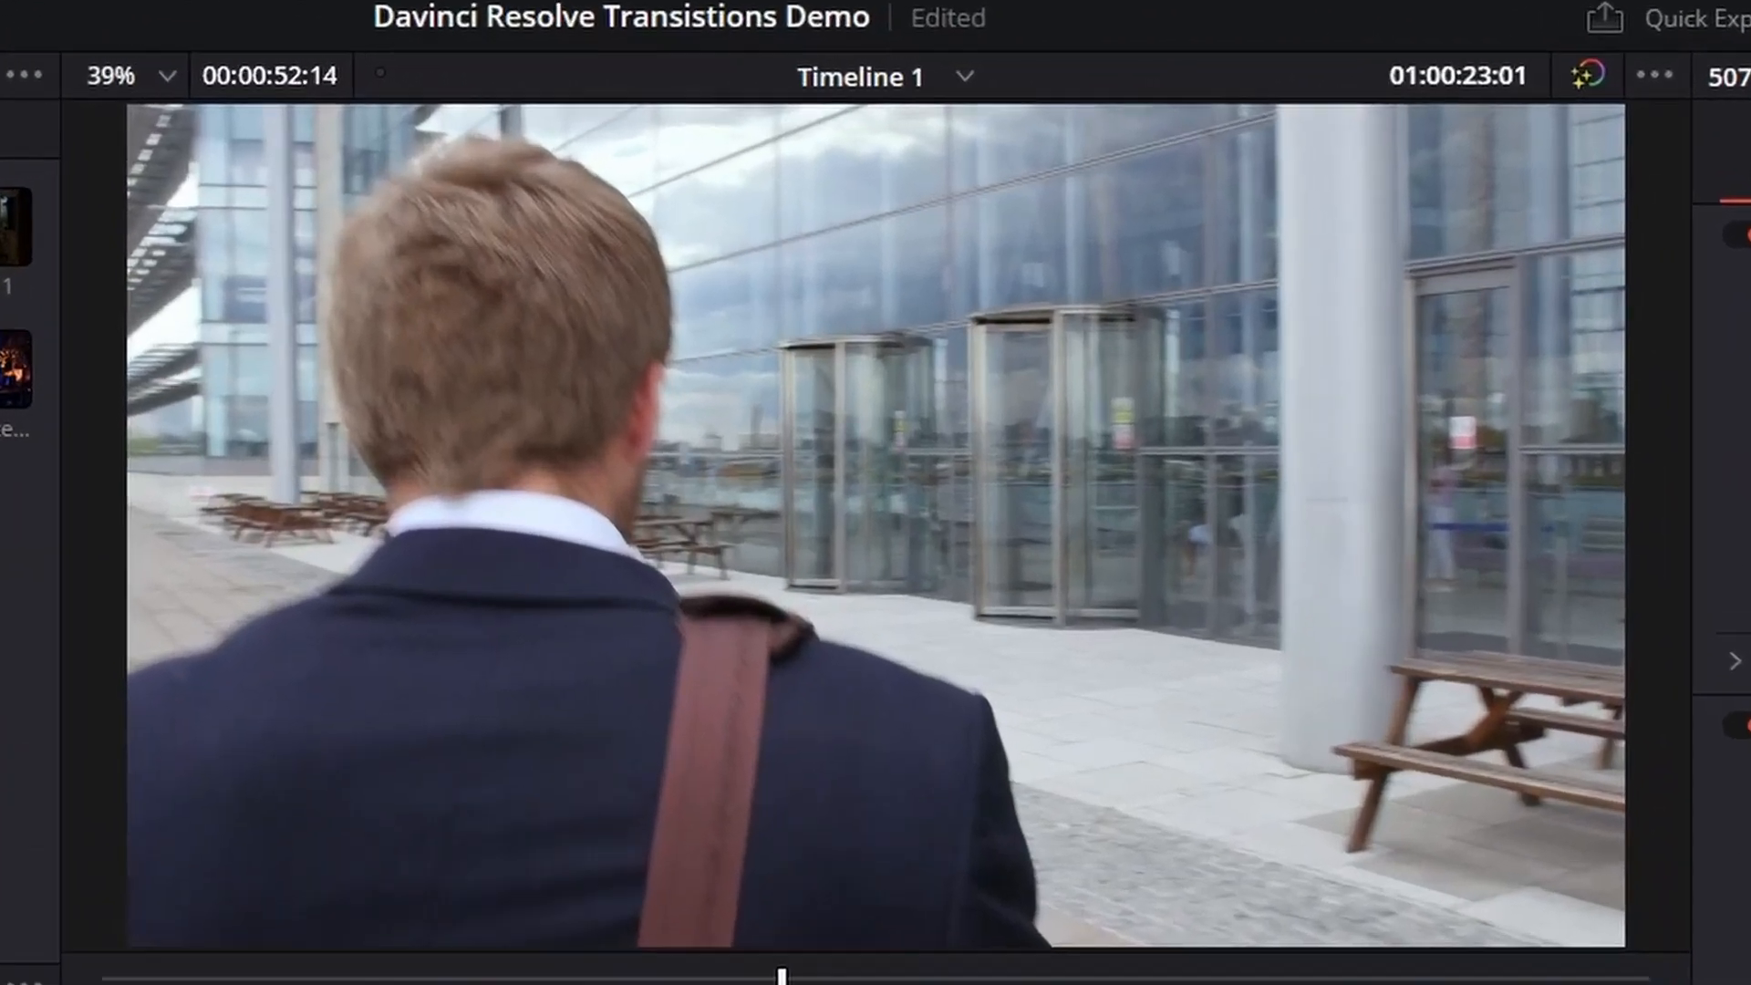
key(space)
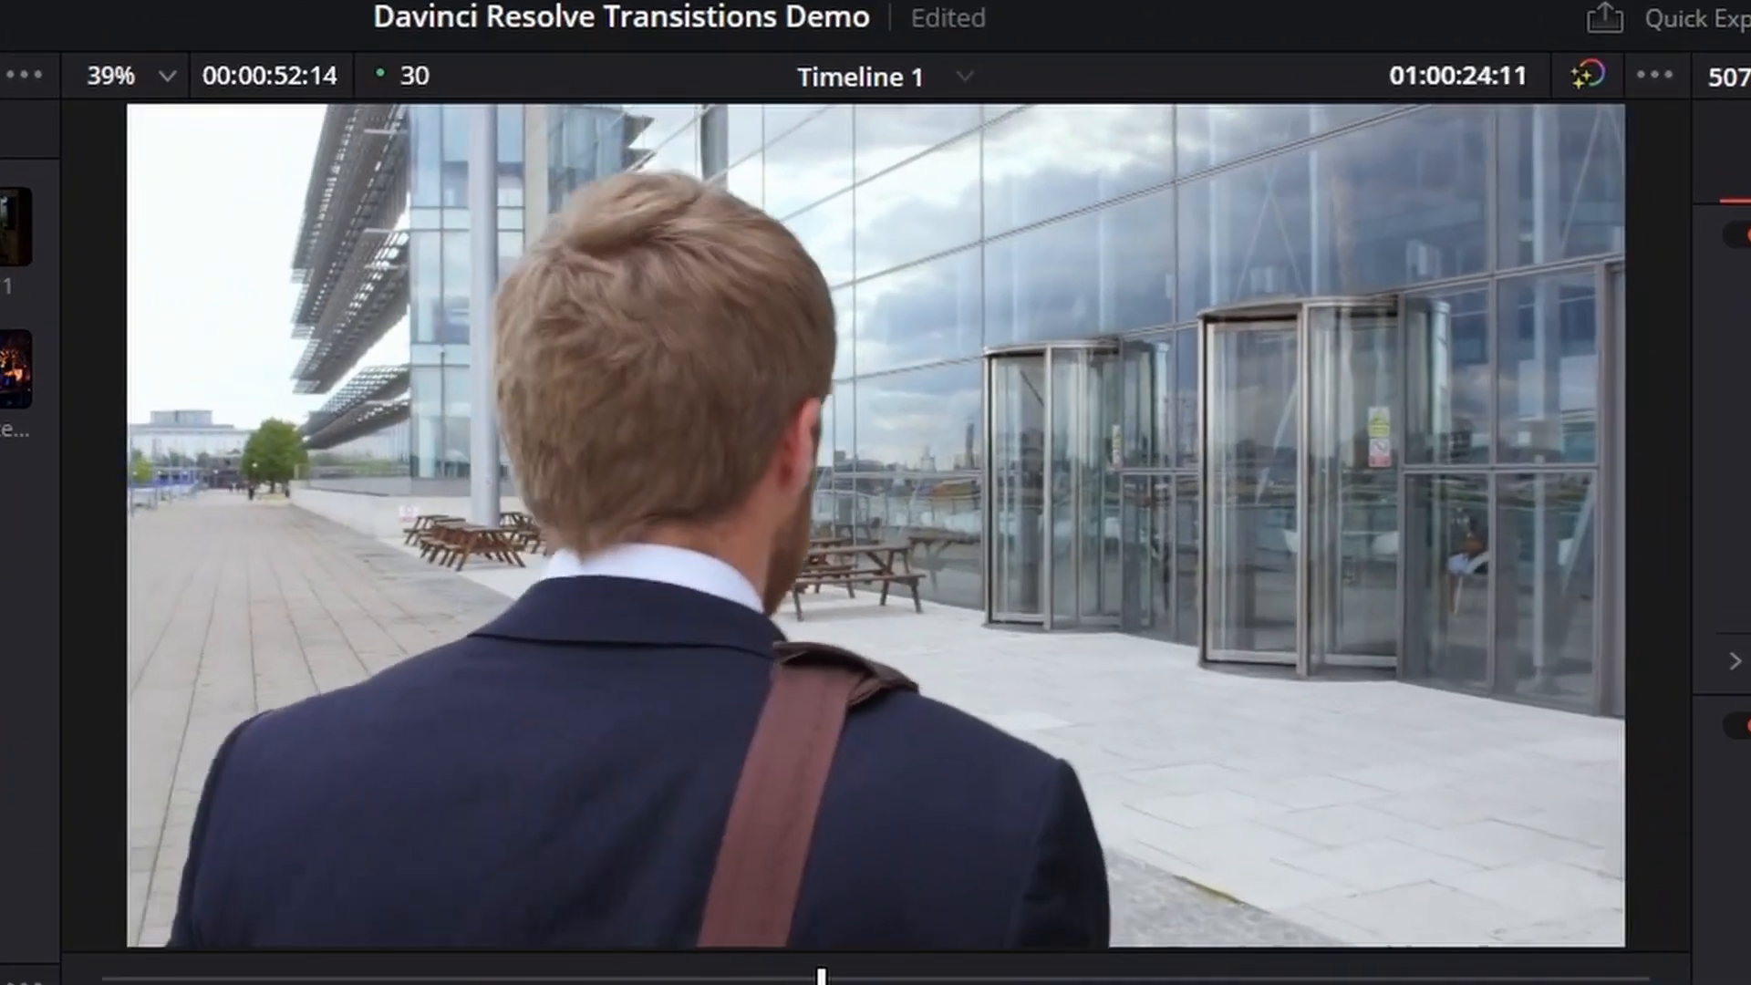
key(space)
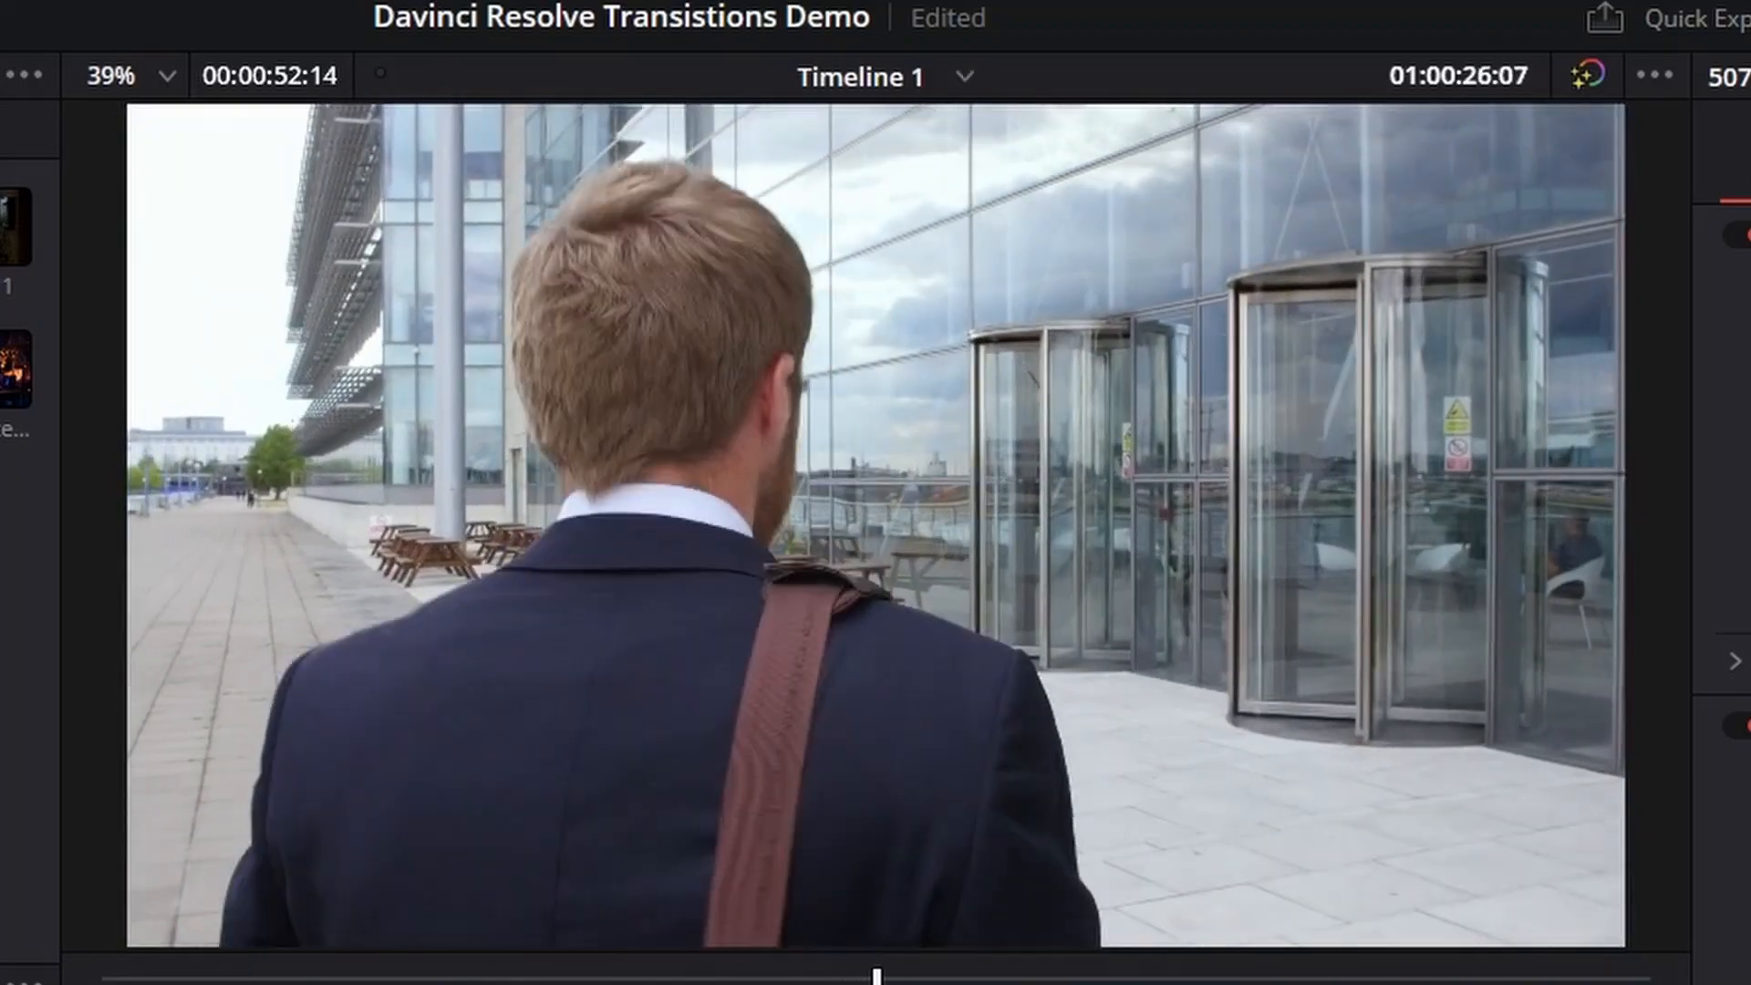
Play the fourth and fifth clips, 473029761.mp4 and 519143904.mp4, and return the playhead to the timeline start
scroll(1222, 744, right, 3)
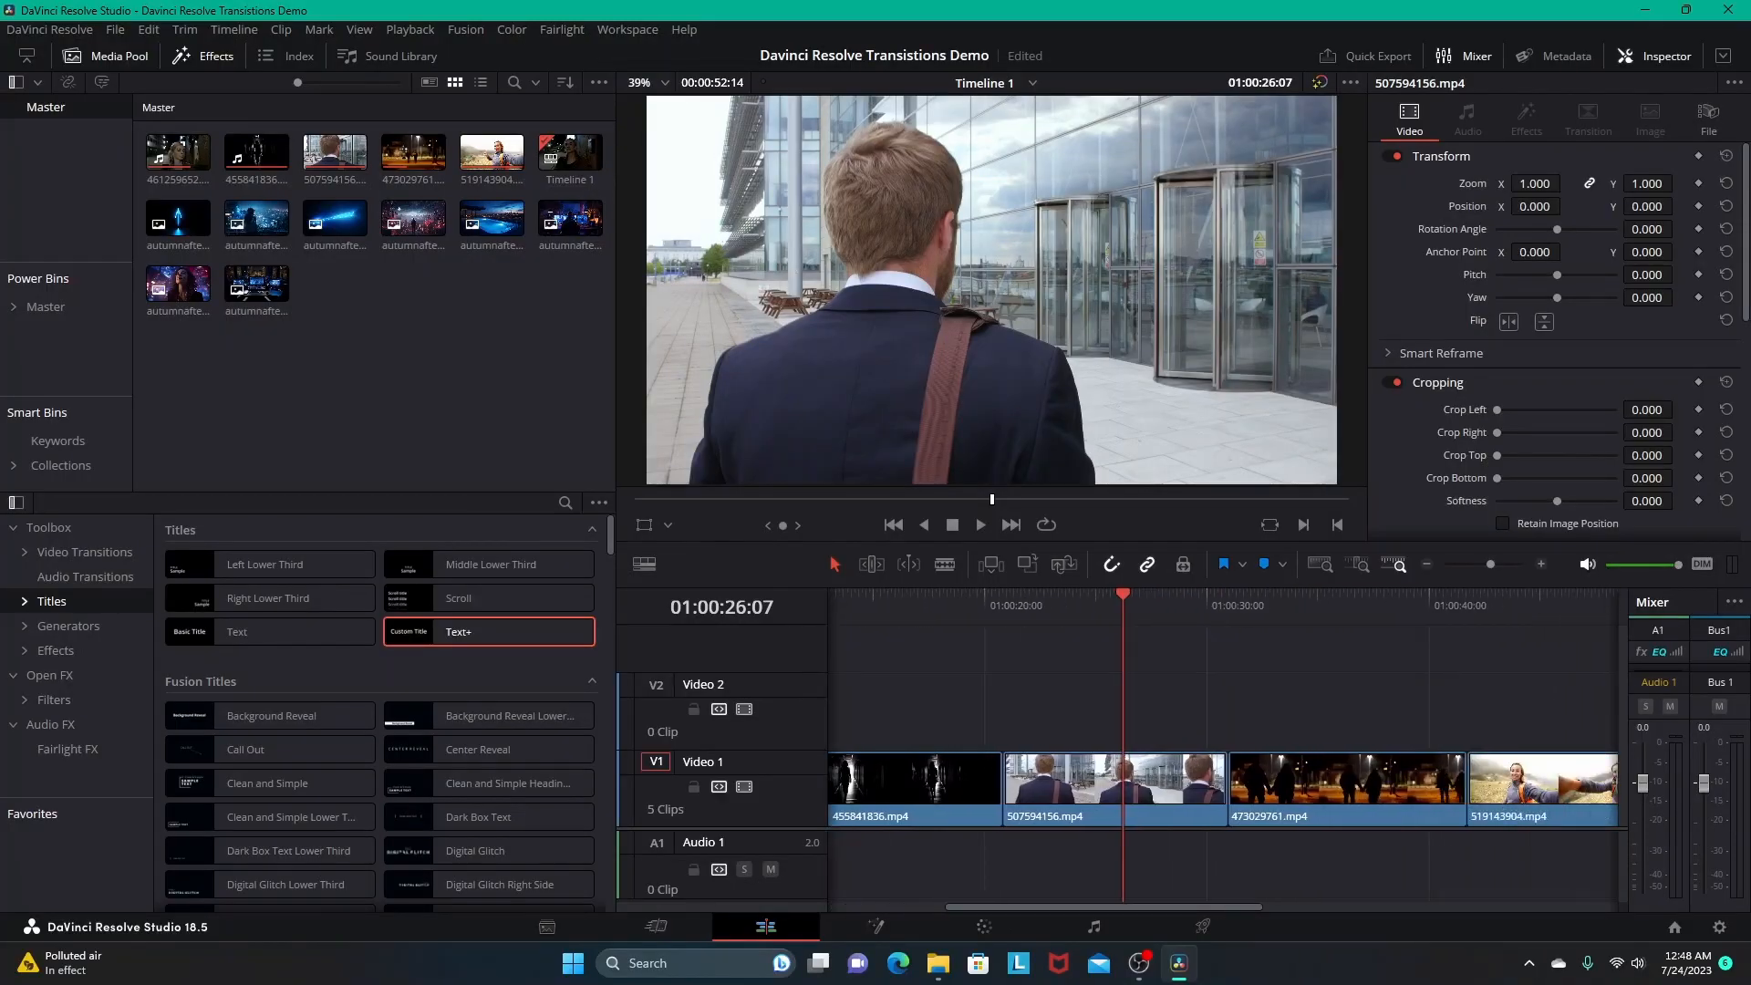
click(1252, 603)
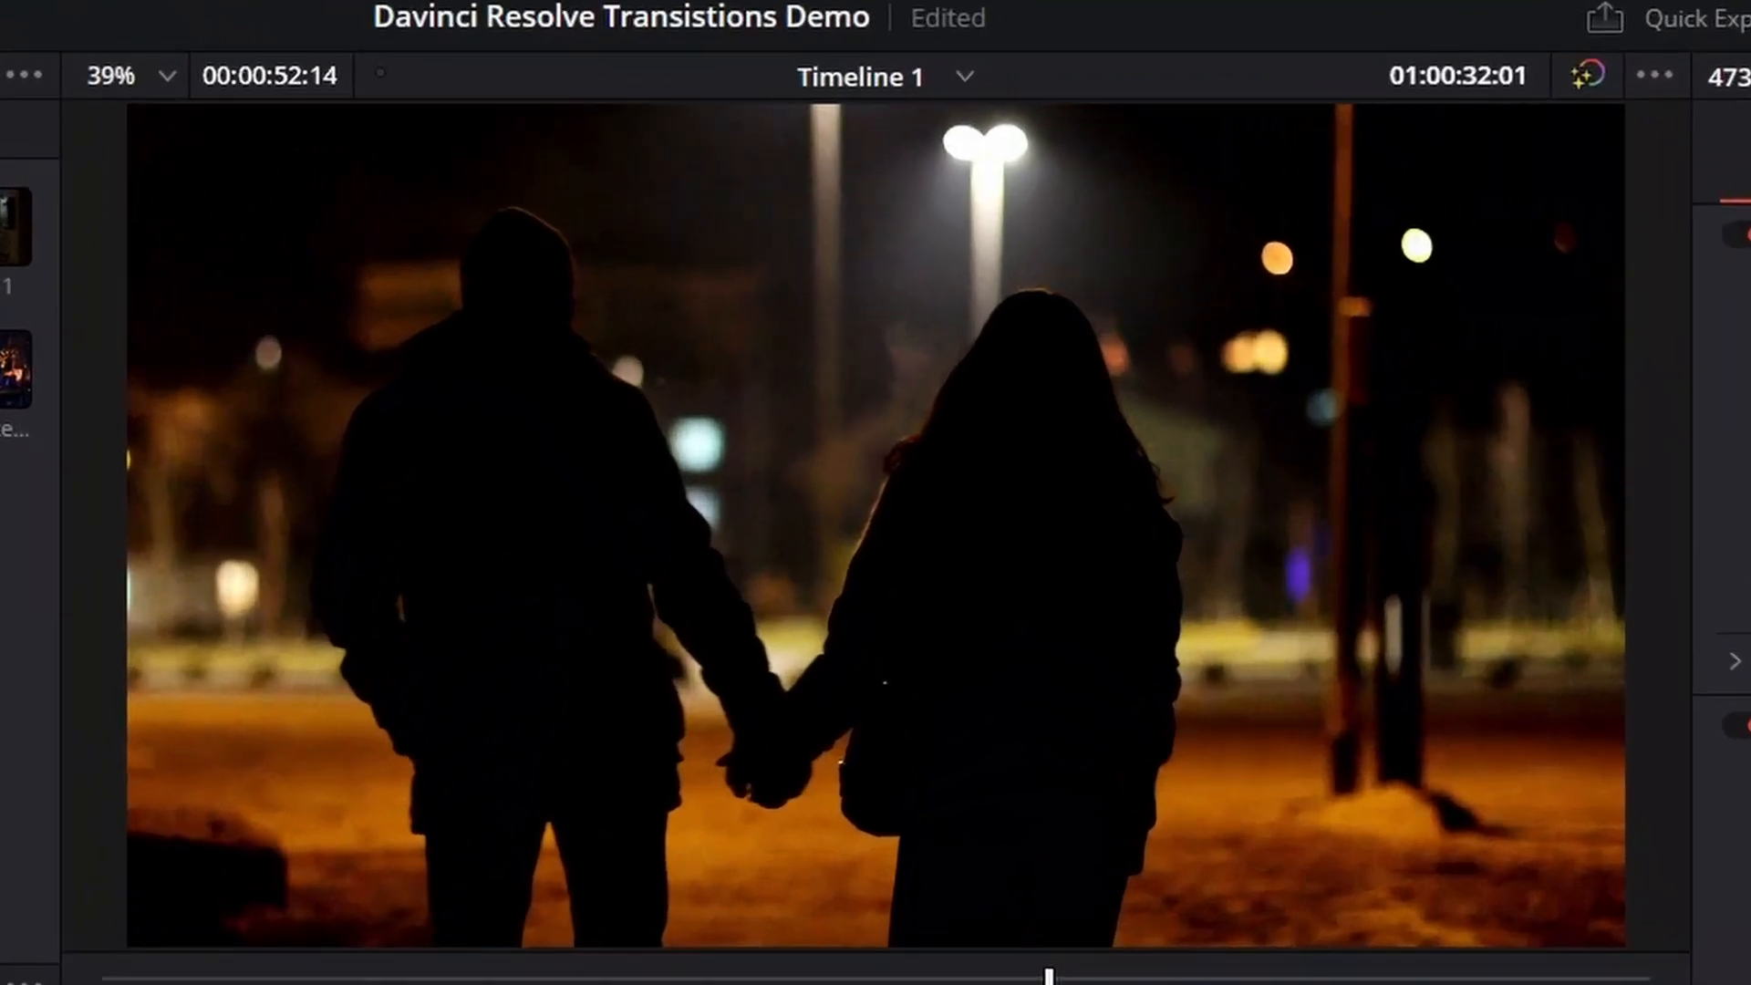
key(space)
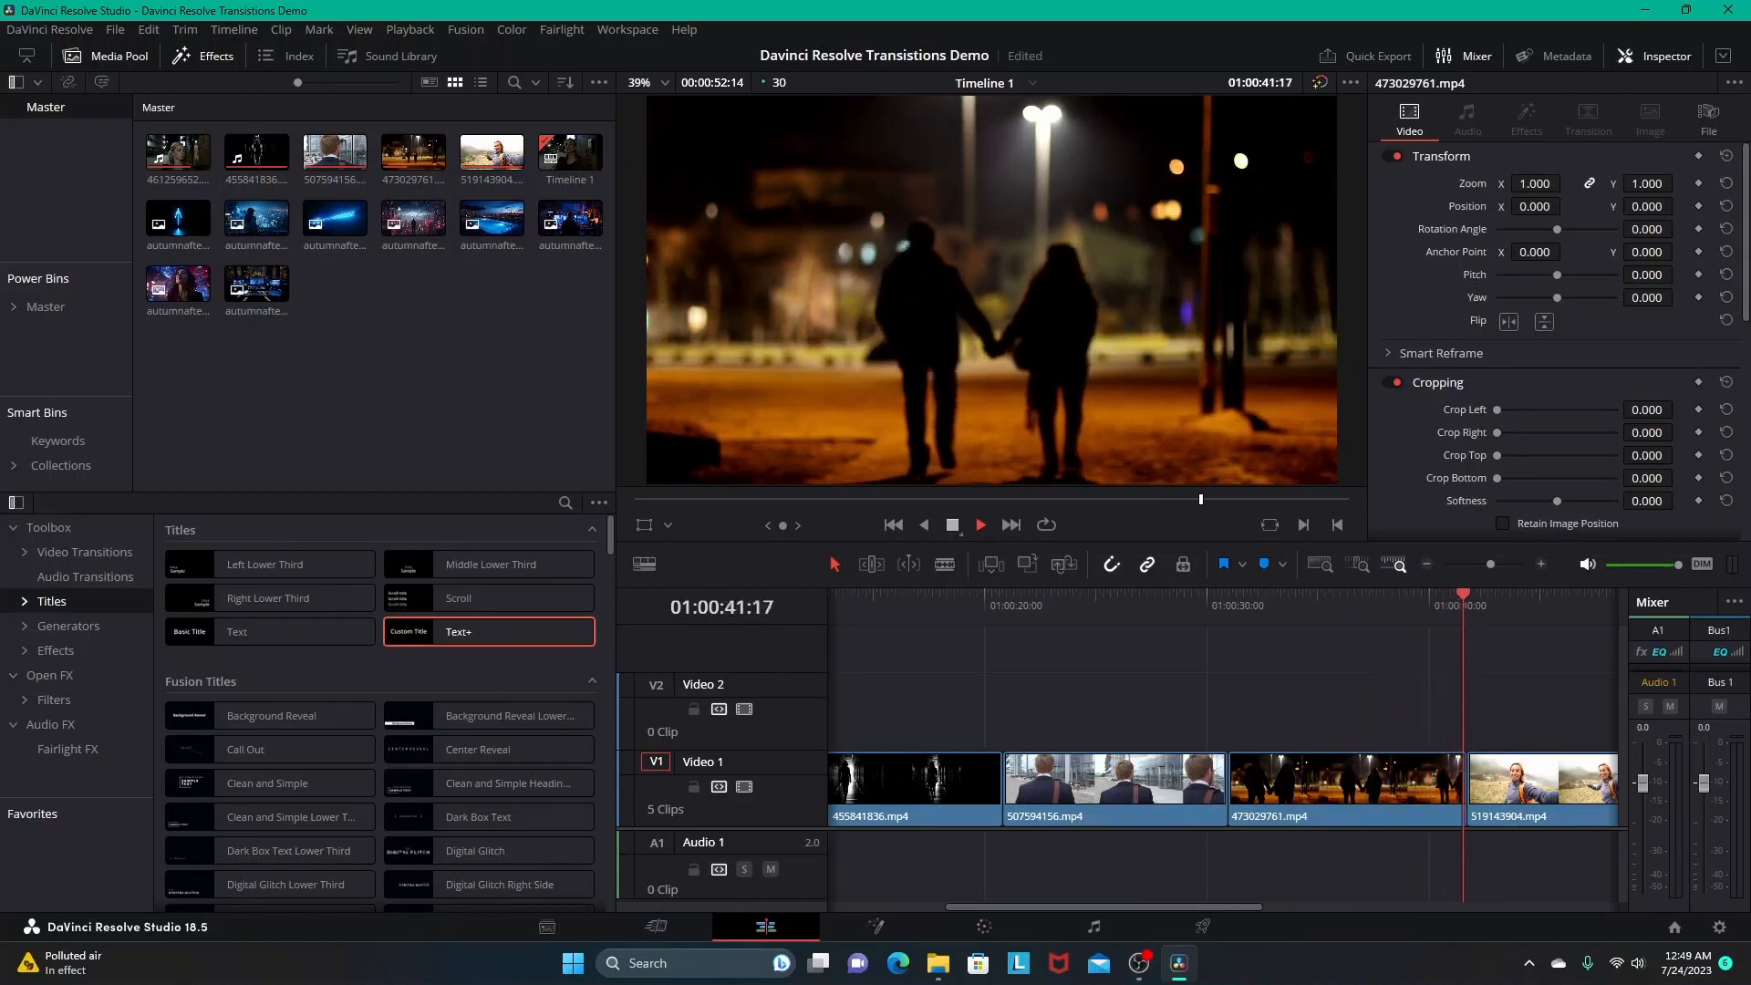
click(952, 525)
key(space)
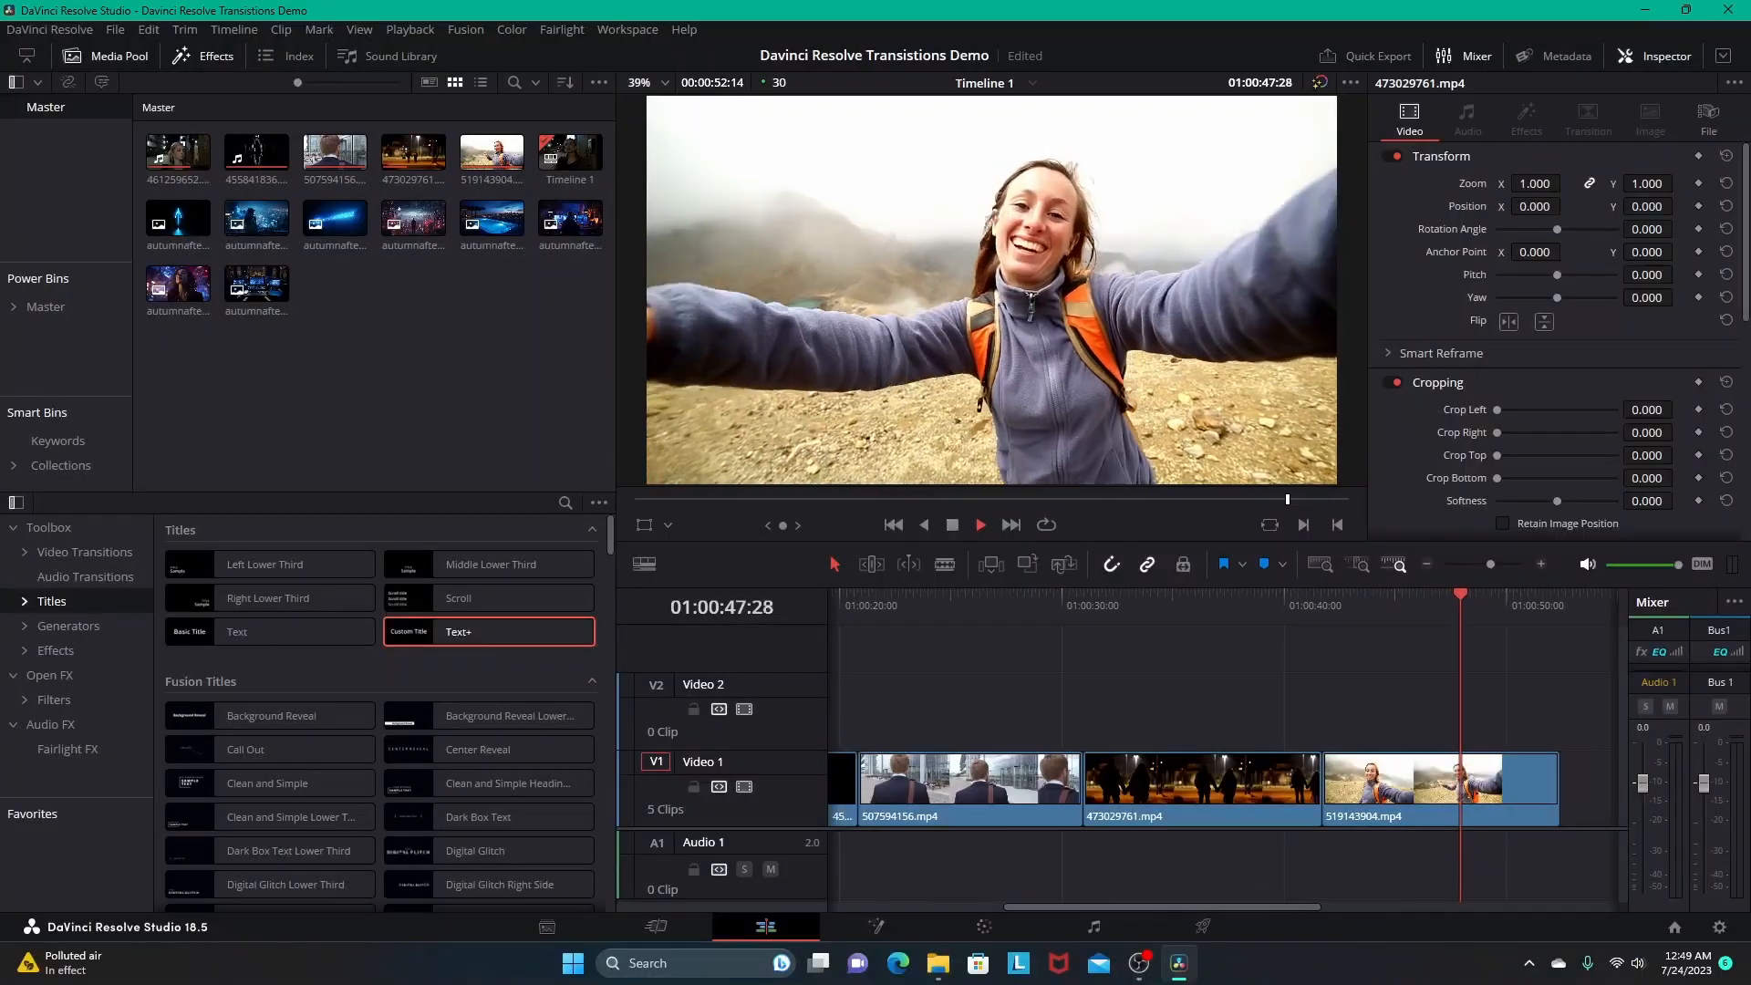
key(space)
scroll(1222, 757, left, 5)
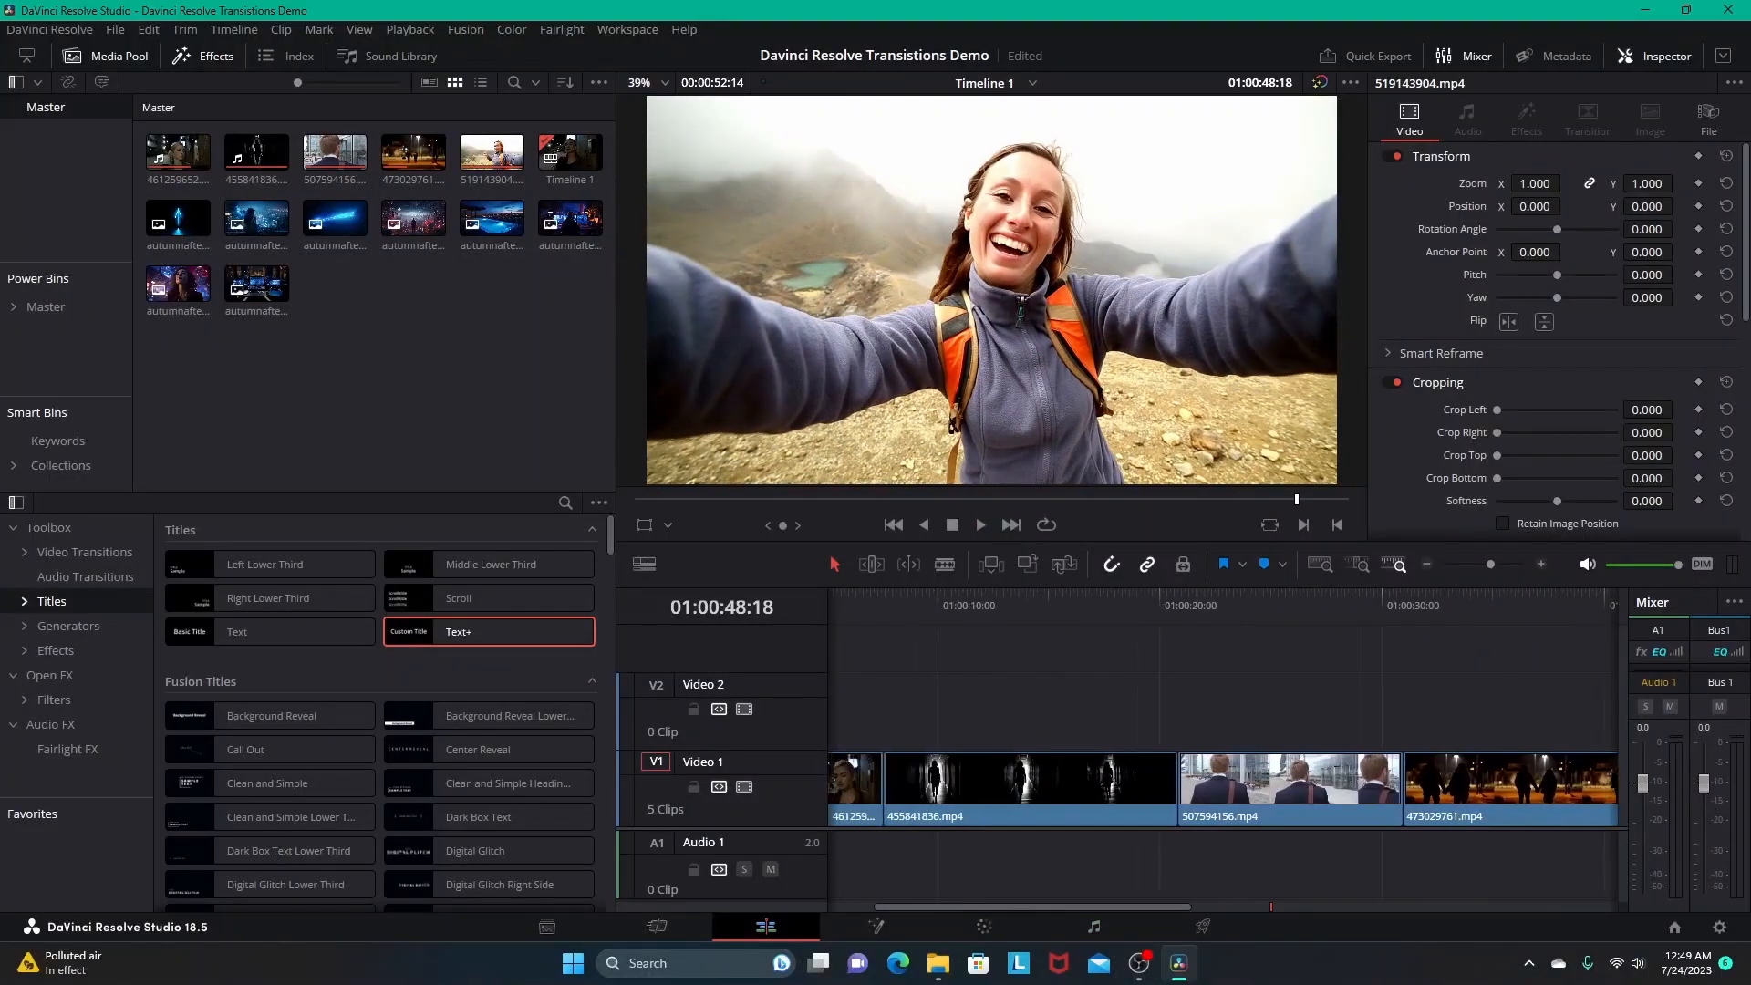
key(Home)
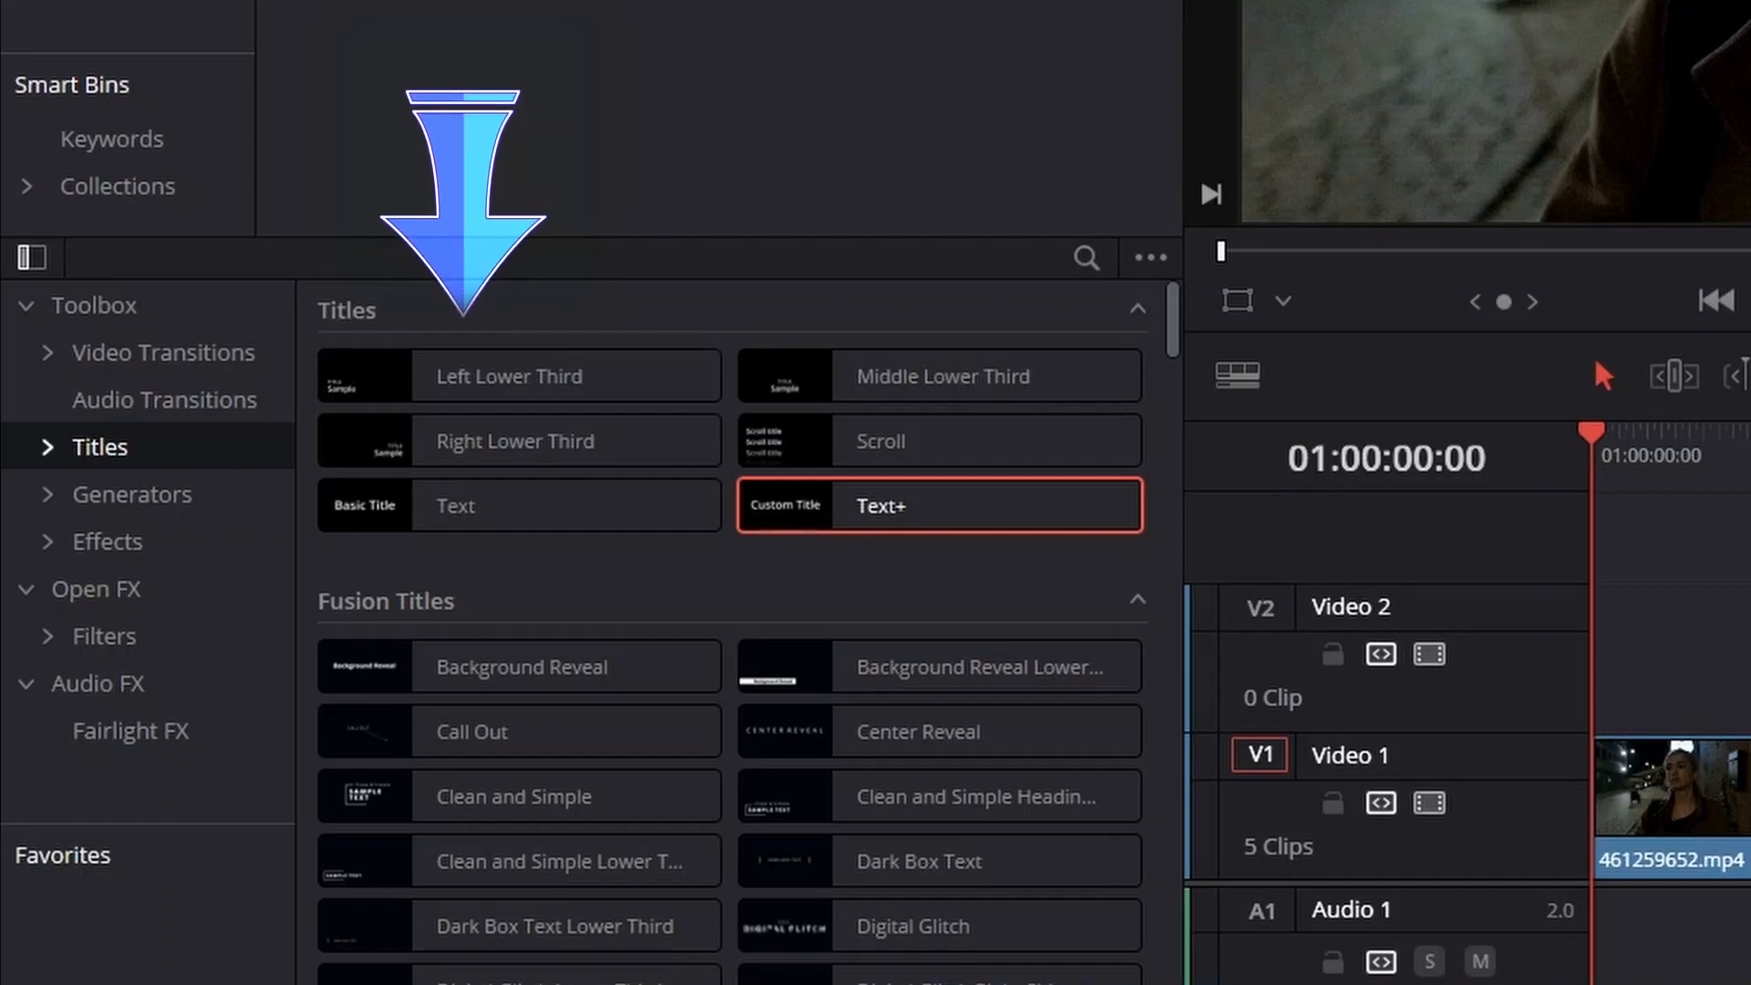
Look through the built-in title templates, from the basic Titles and Fusion Titles to Subtitles
scroll(730, 629, down, 1)
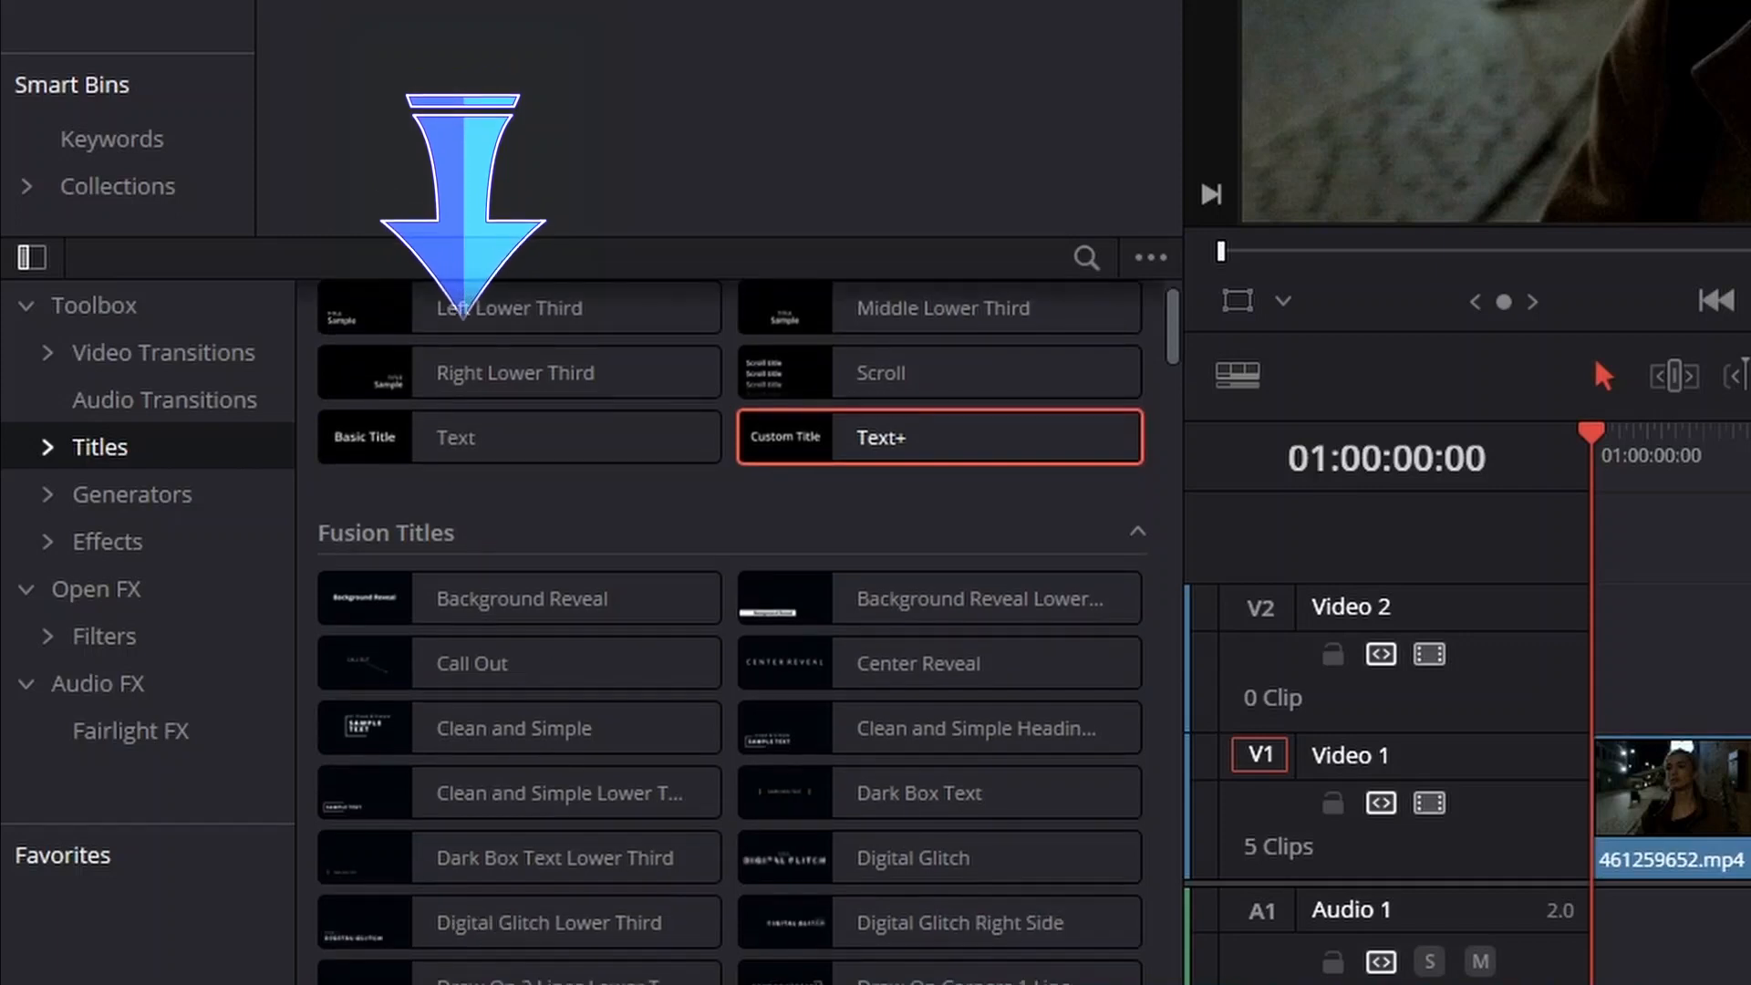
scroll(730, 629, down, 3)
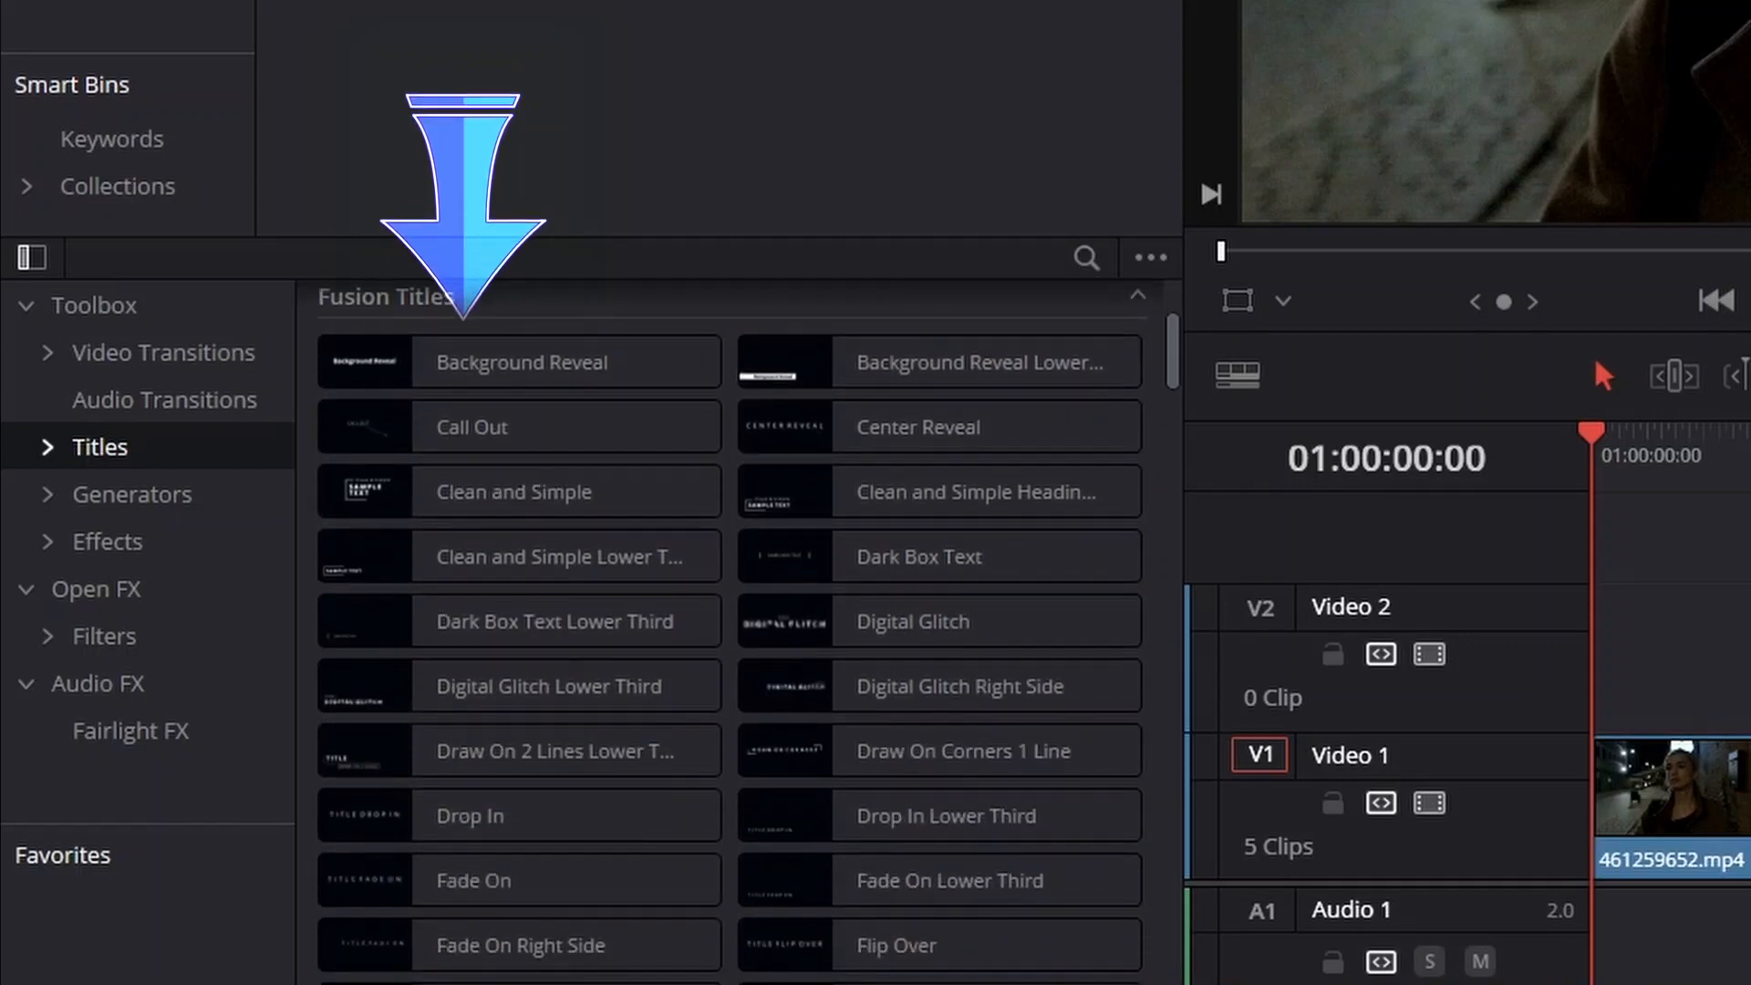
scroll(730, 629, down, 2)
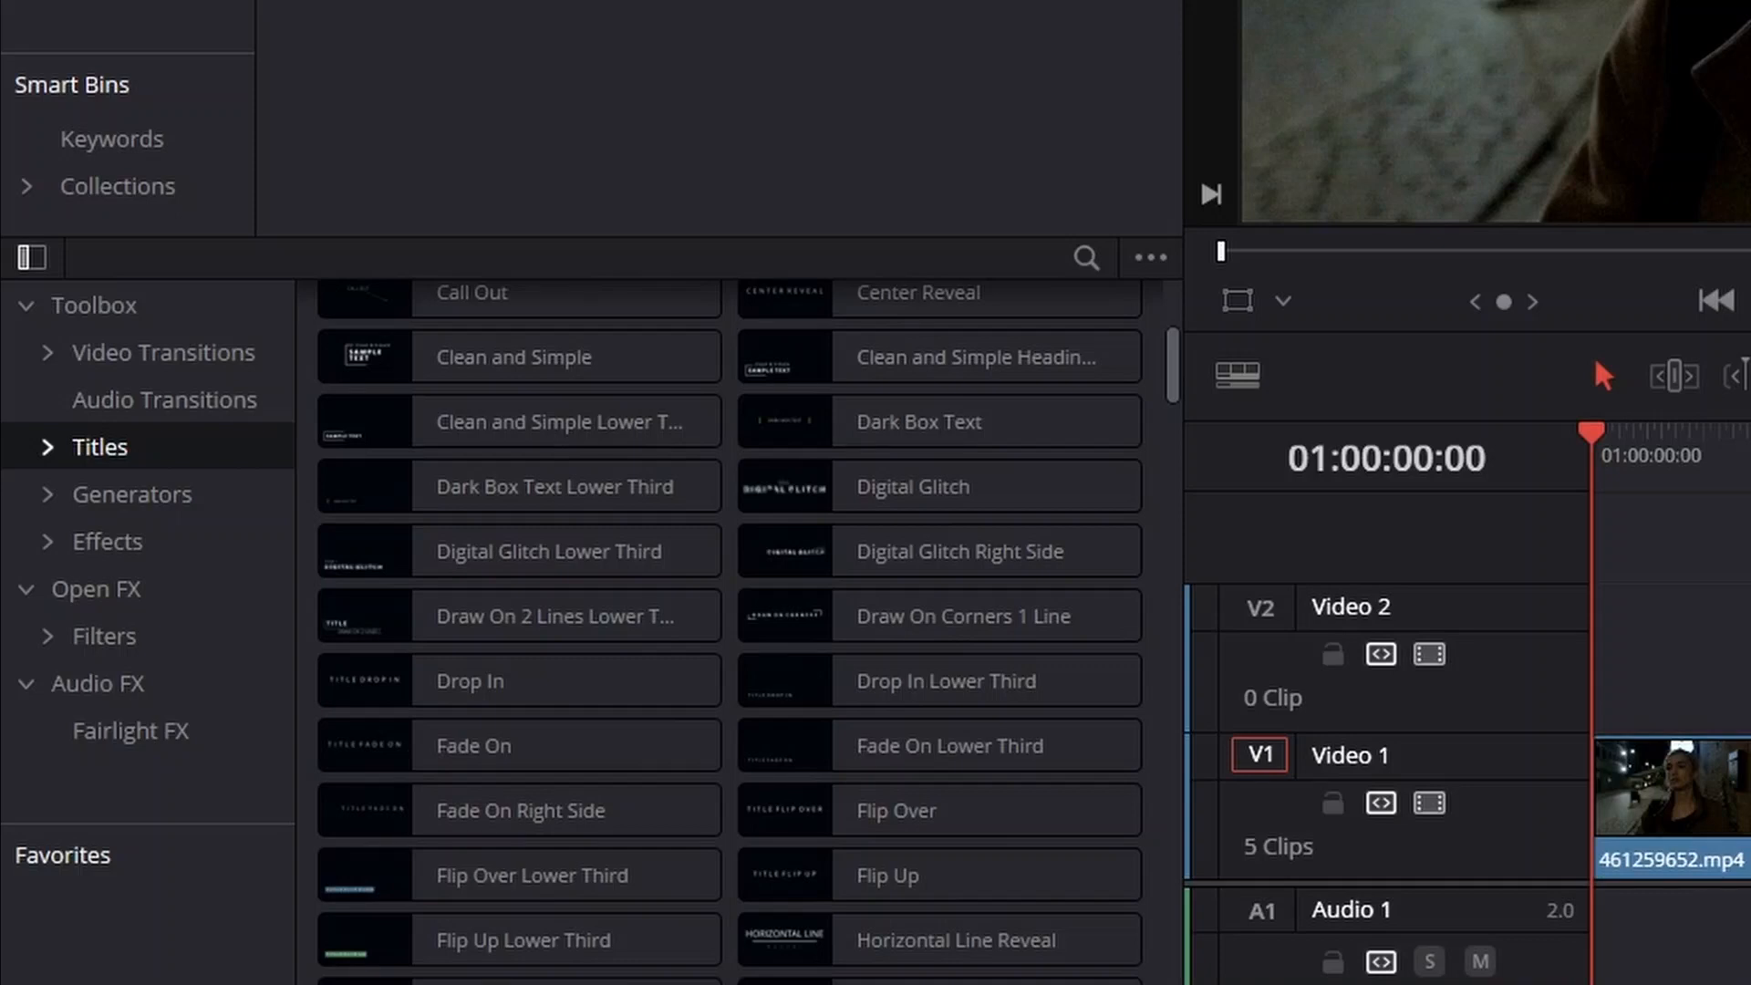
scroll(730, 629, down, 5)
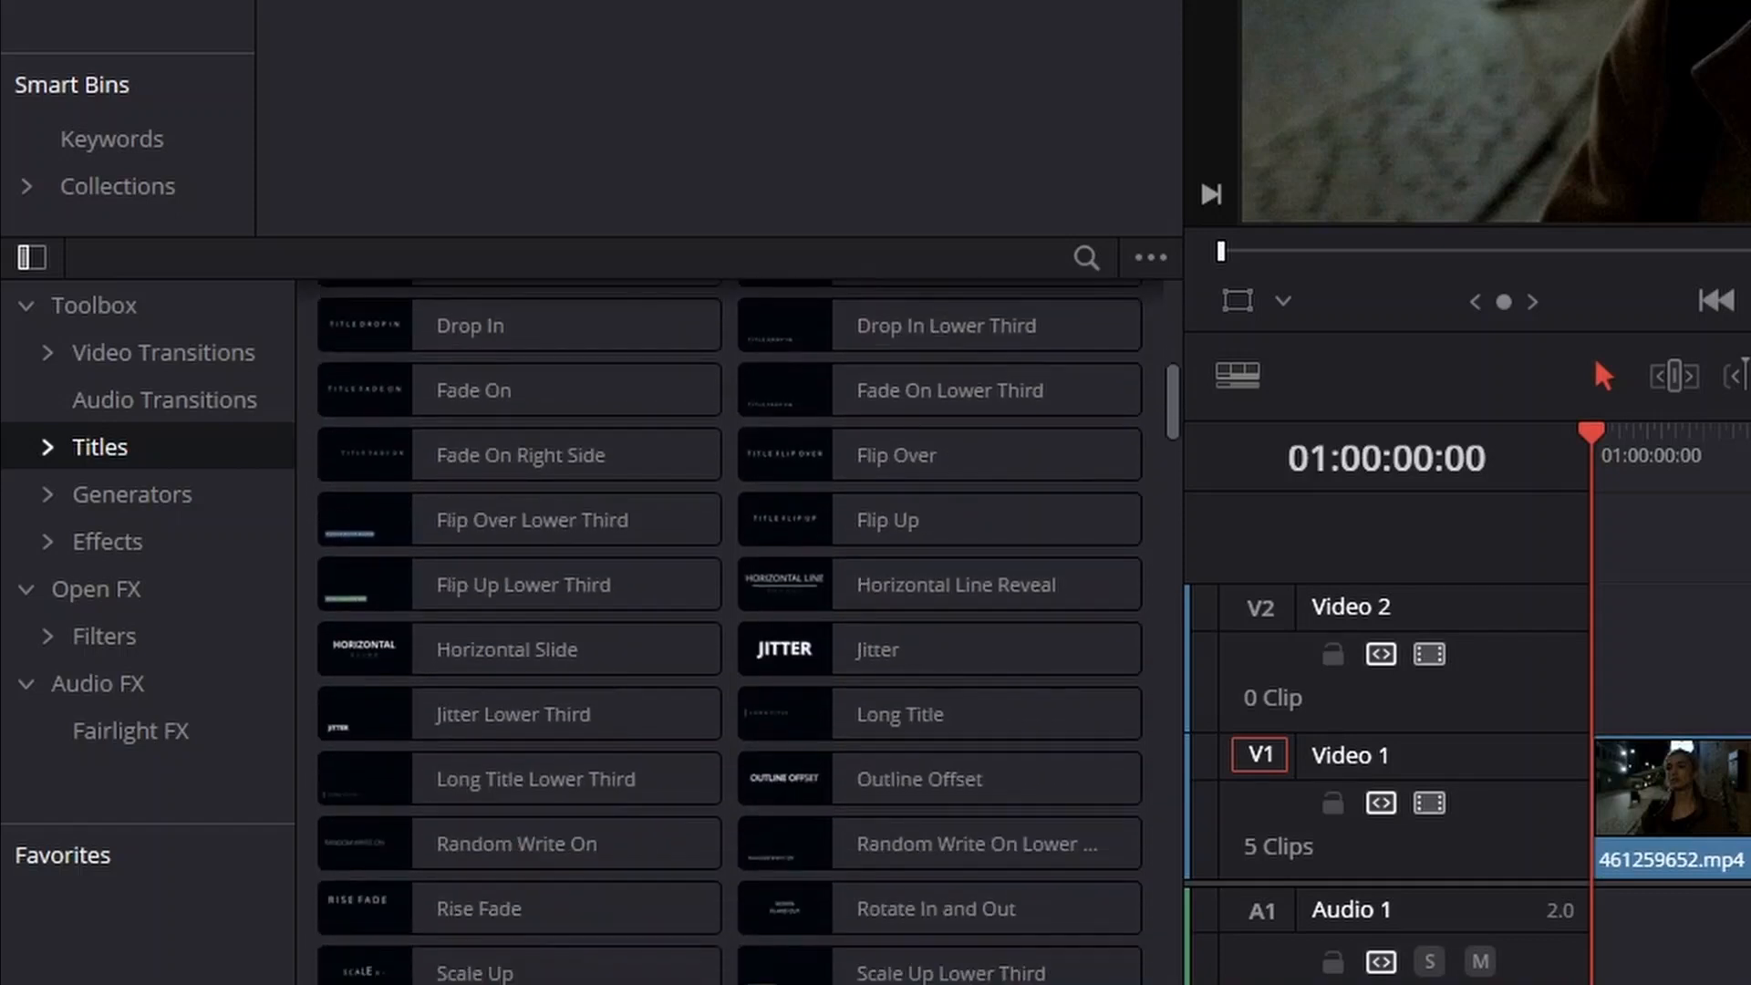
scroll(730, 629, down, 9)
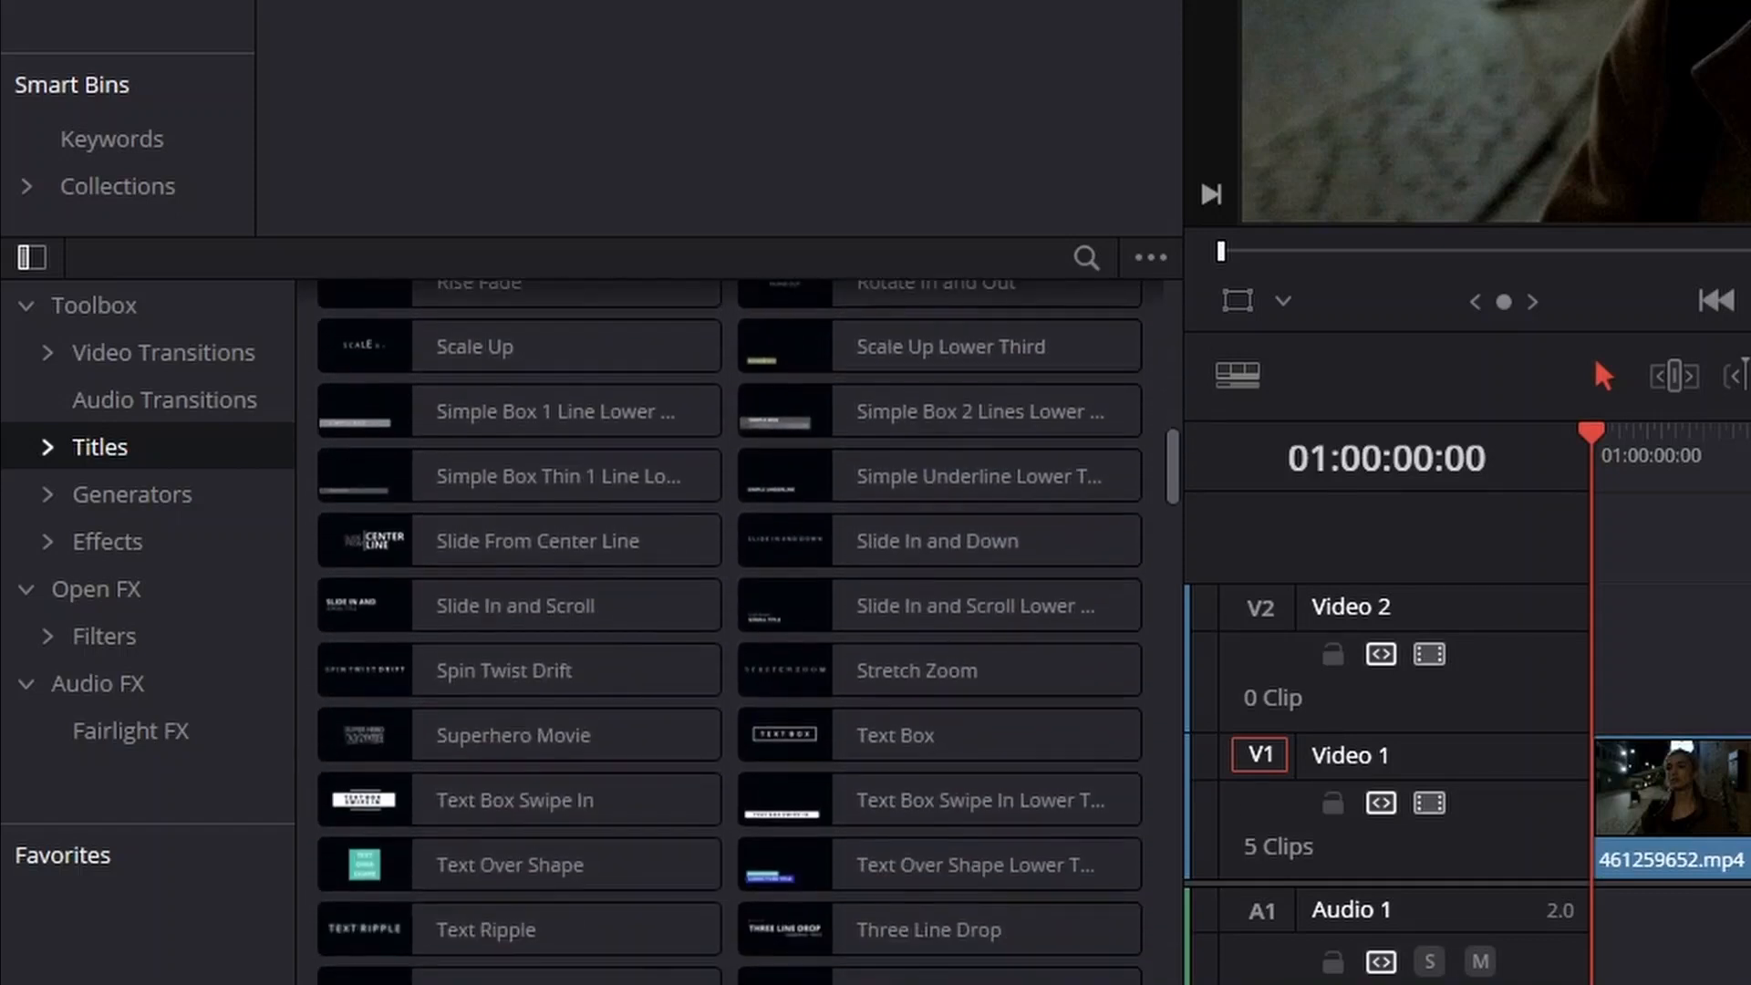
scroll(730, 630, down, 6)
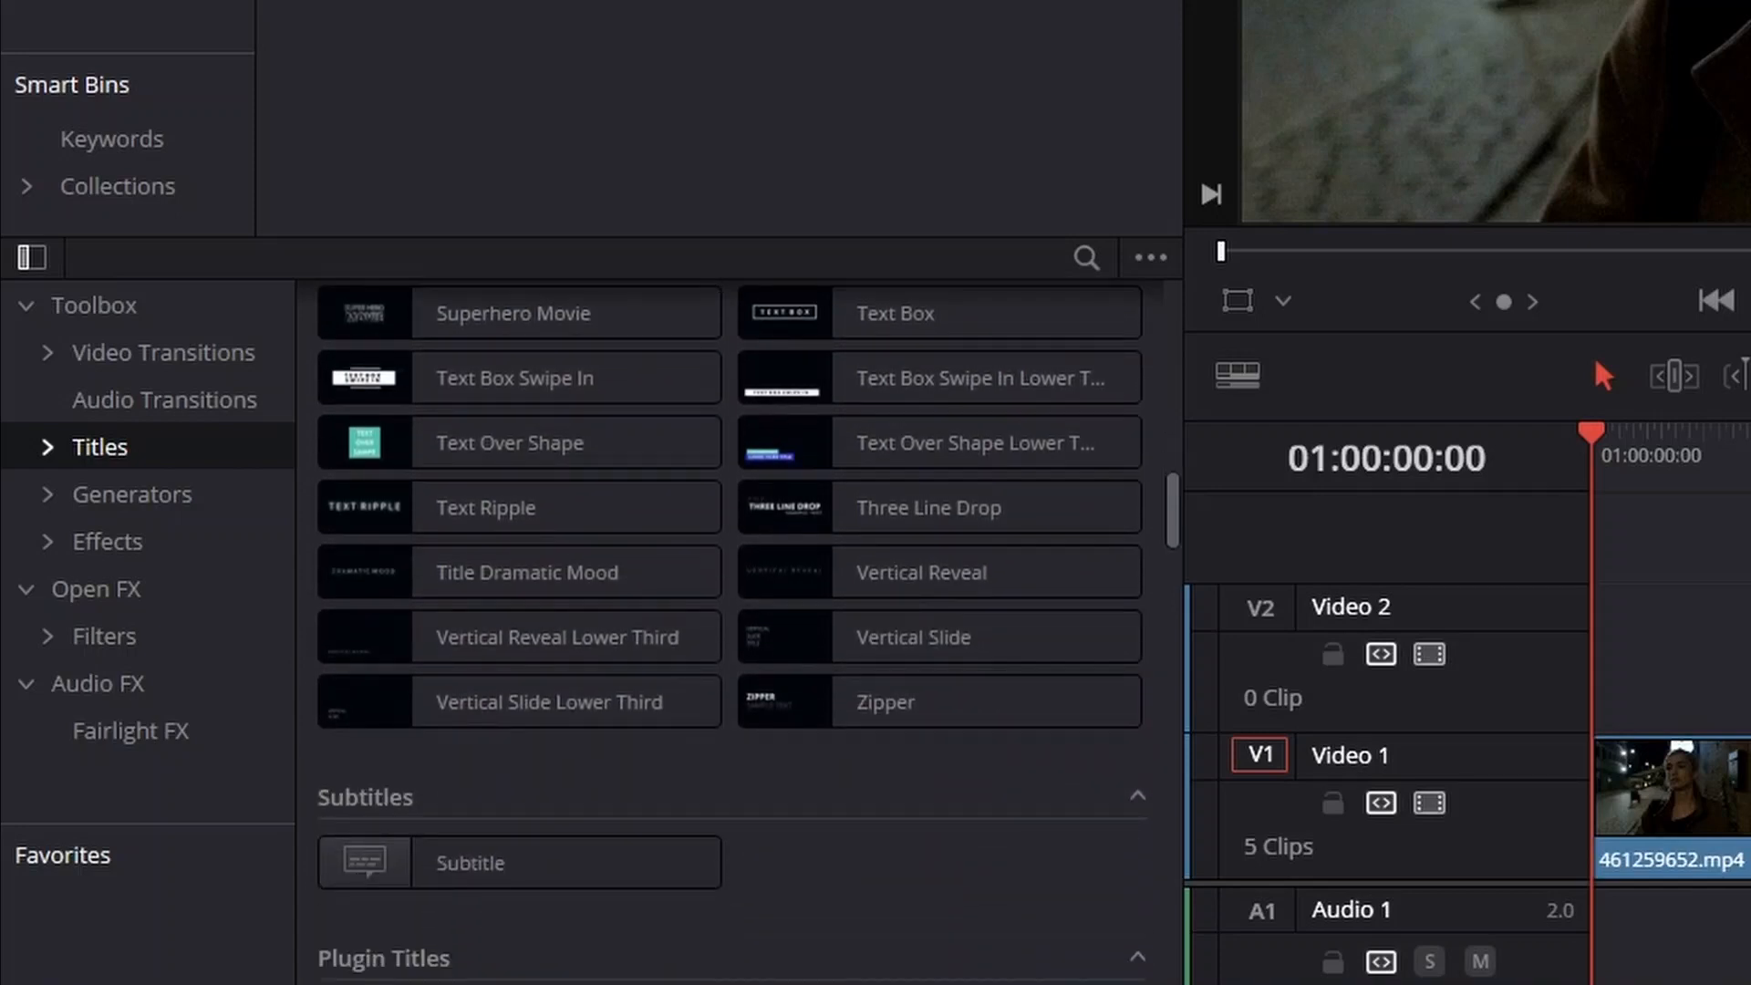
scroll(729, 629, down, 5)
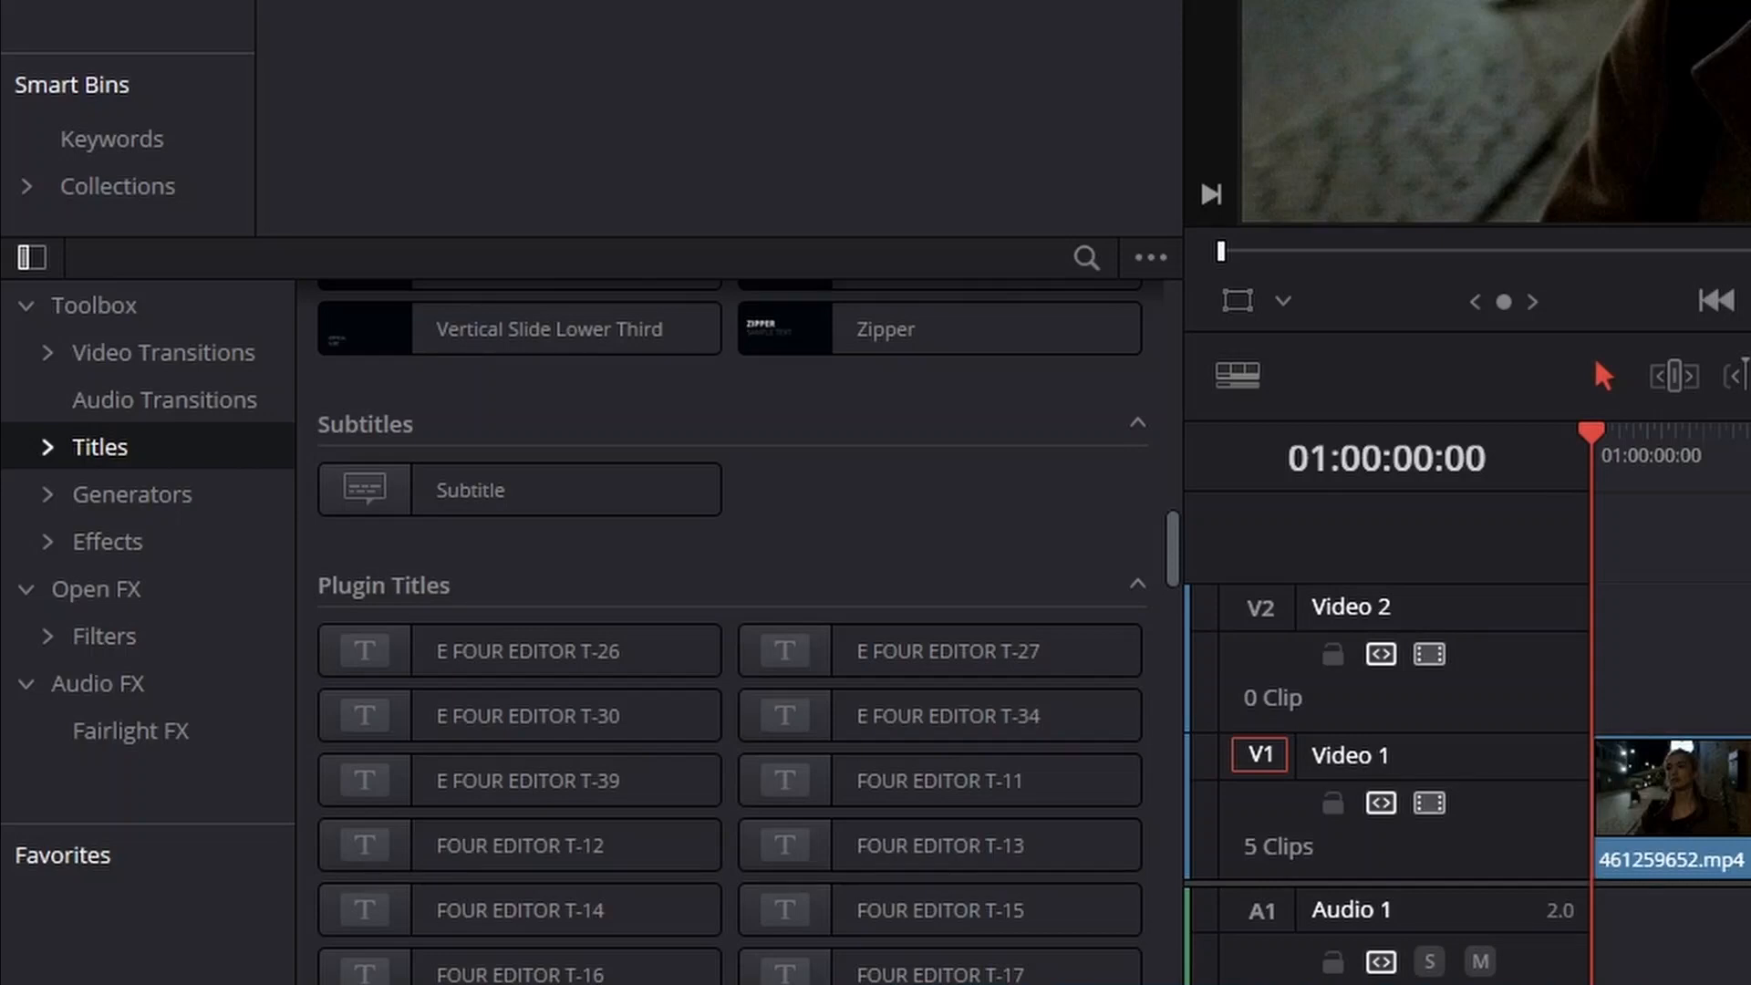
Examine the installed Plugin Titles, from the FOUR EDITOR templates to the start of the 4K lower thirds
scroll(729, 630, down, 1)
scroll(730, 629, down, 2)
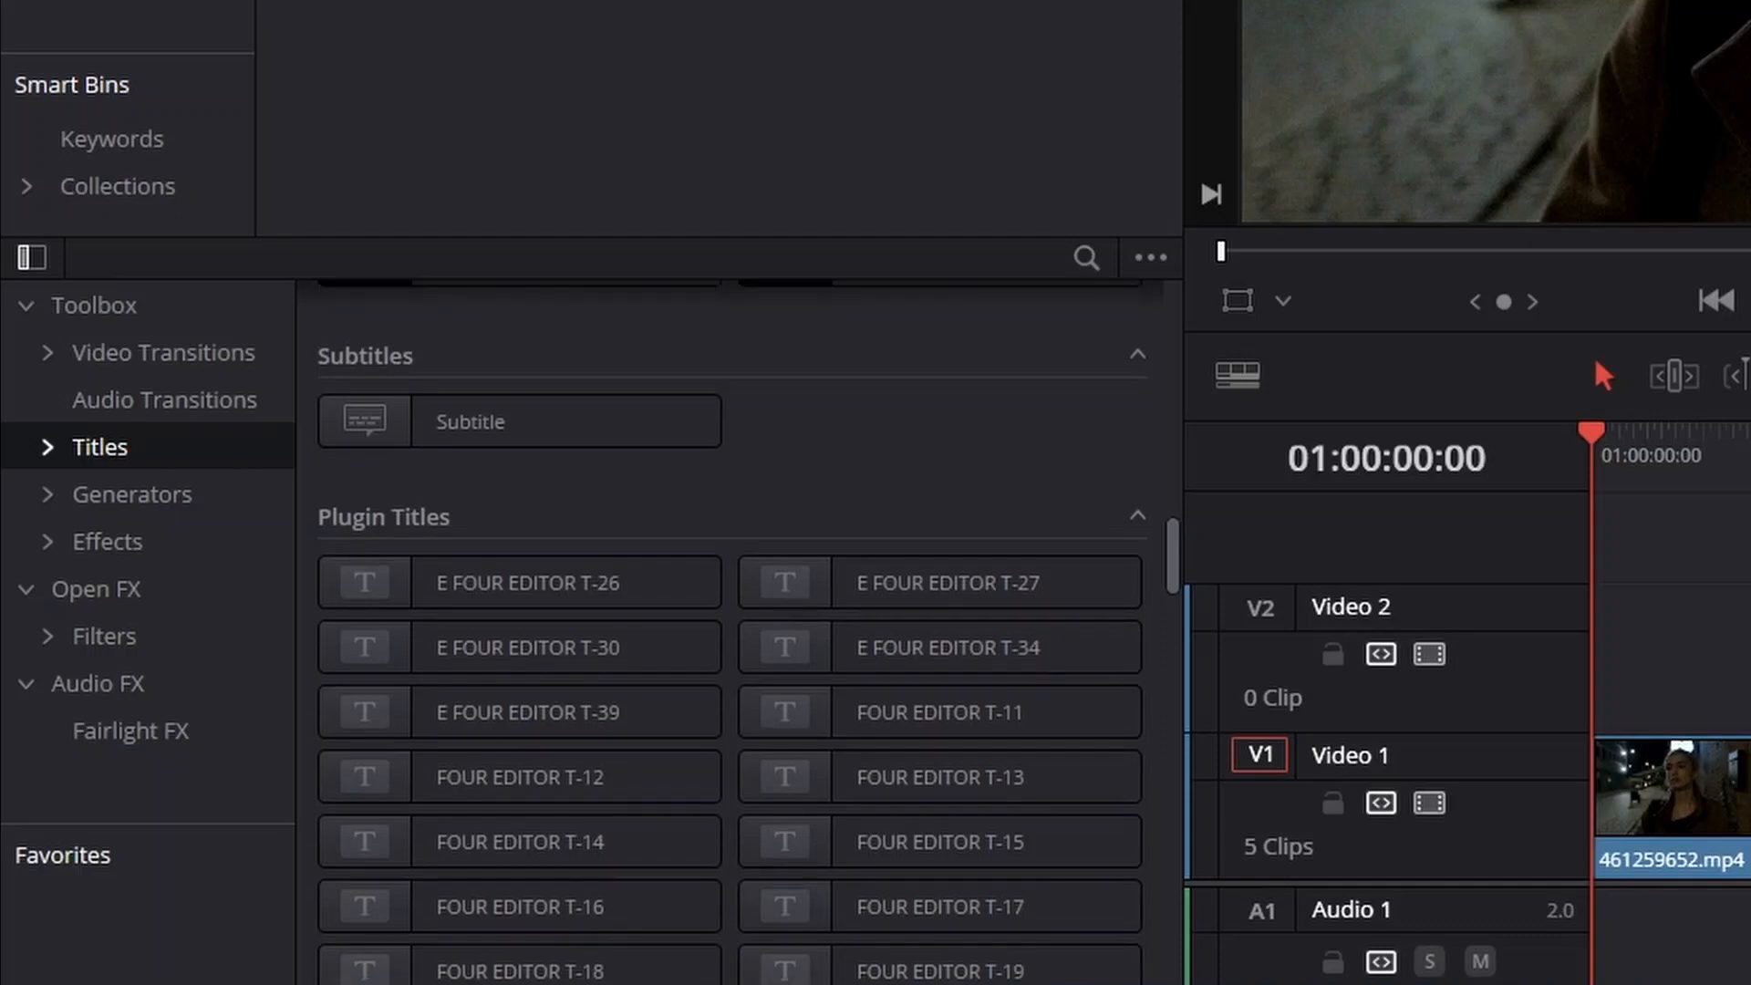
scroll(729, 630, down, 1)
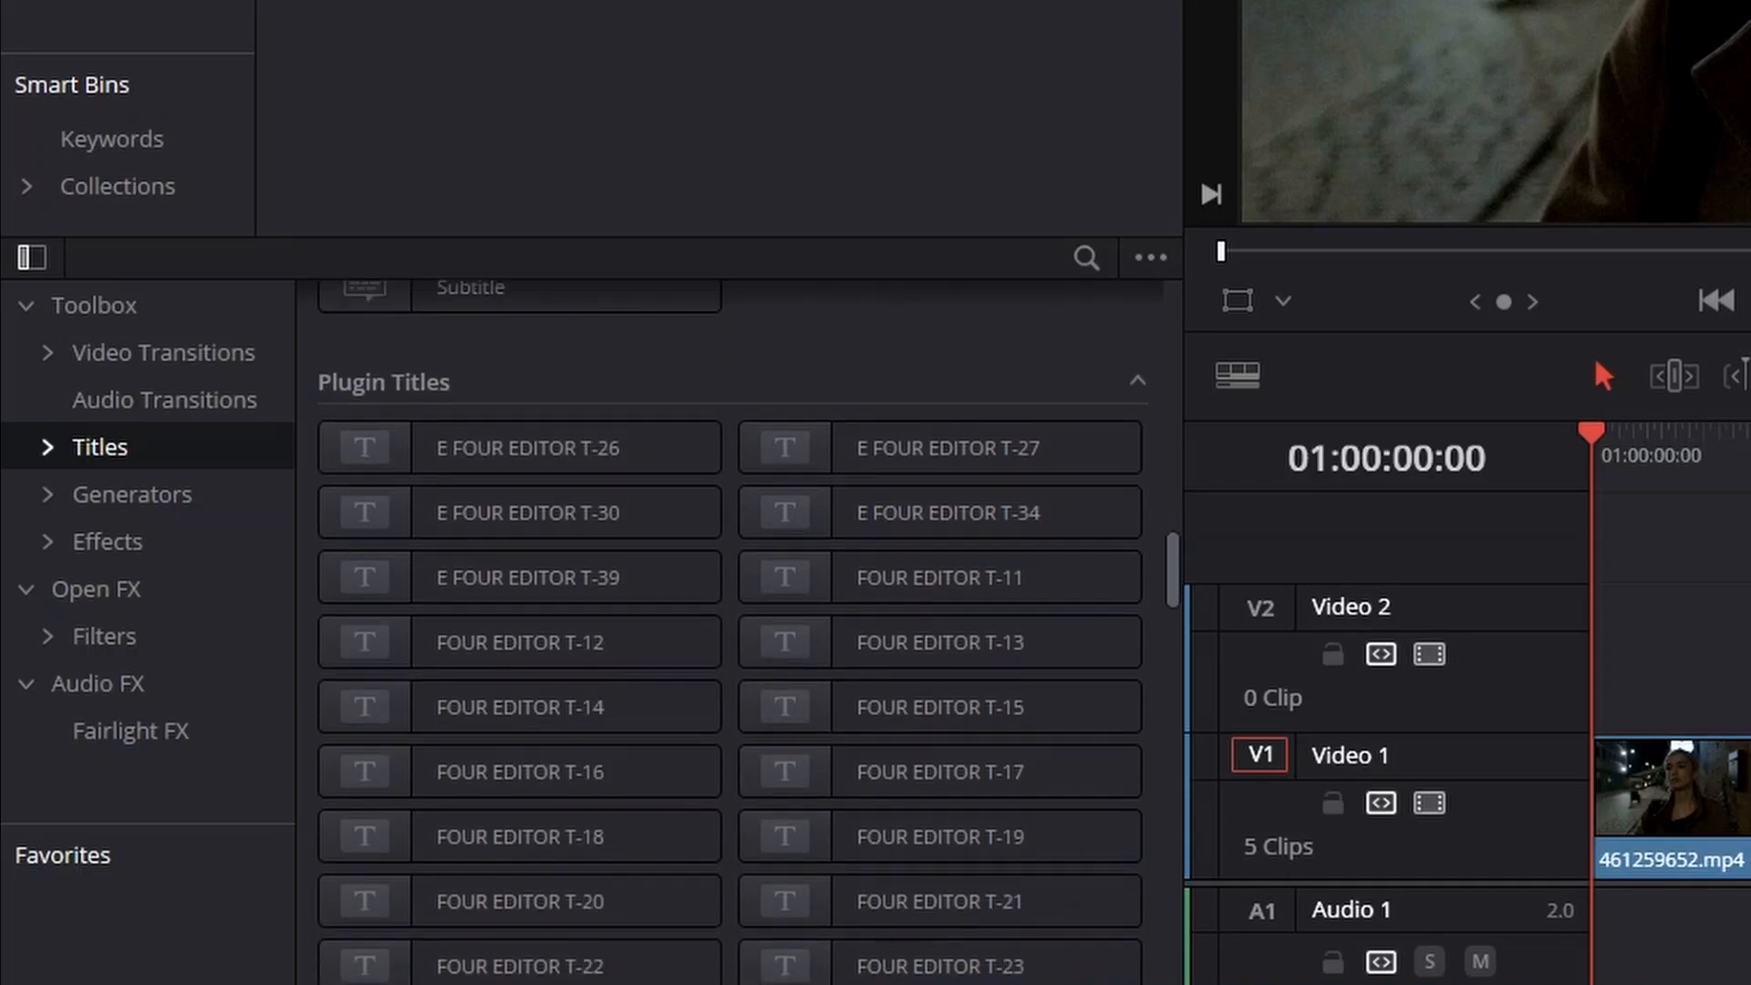
scroll(730, 630, down, 1)
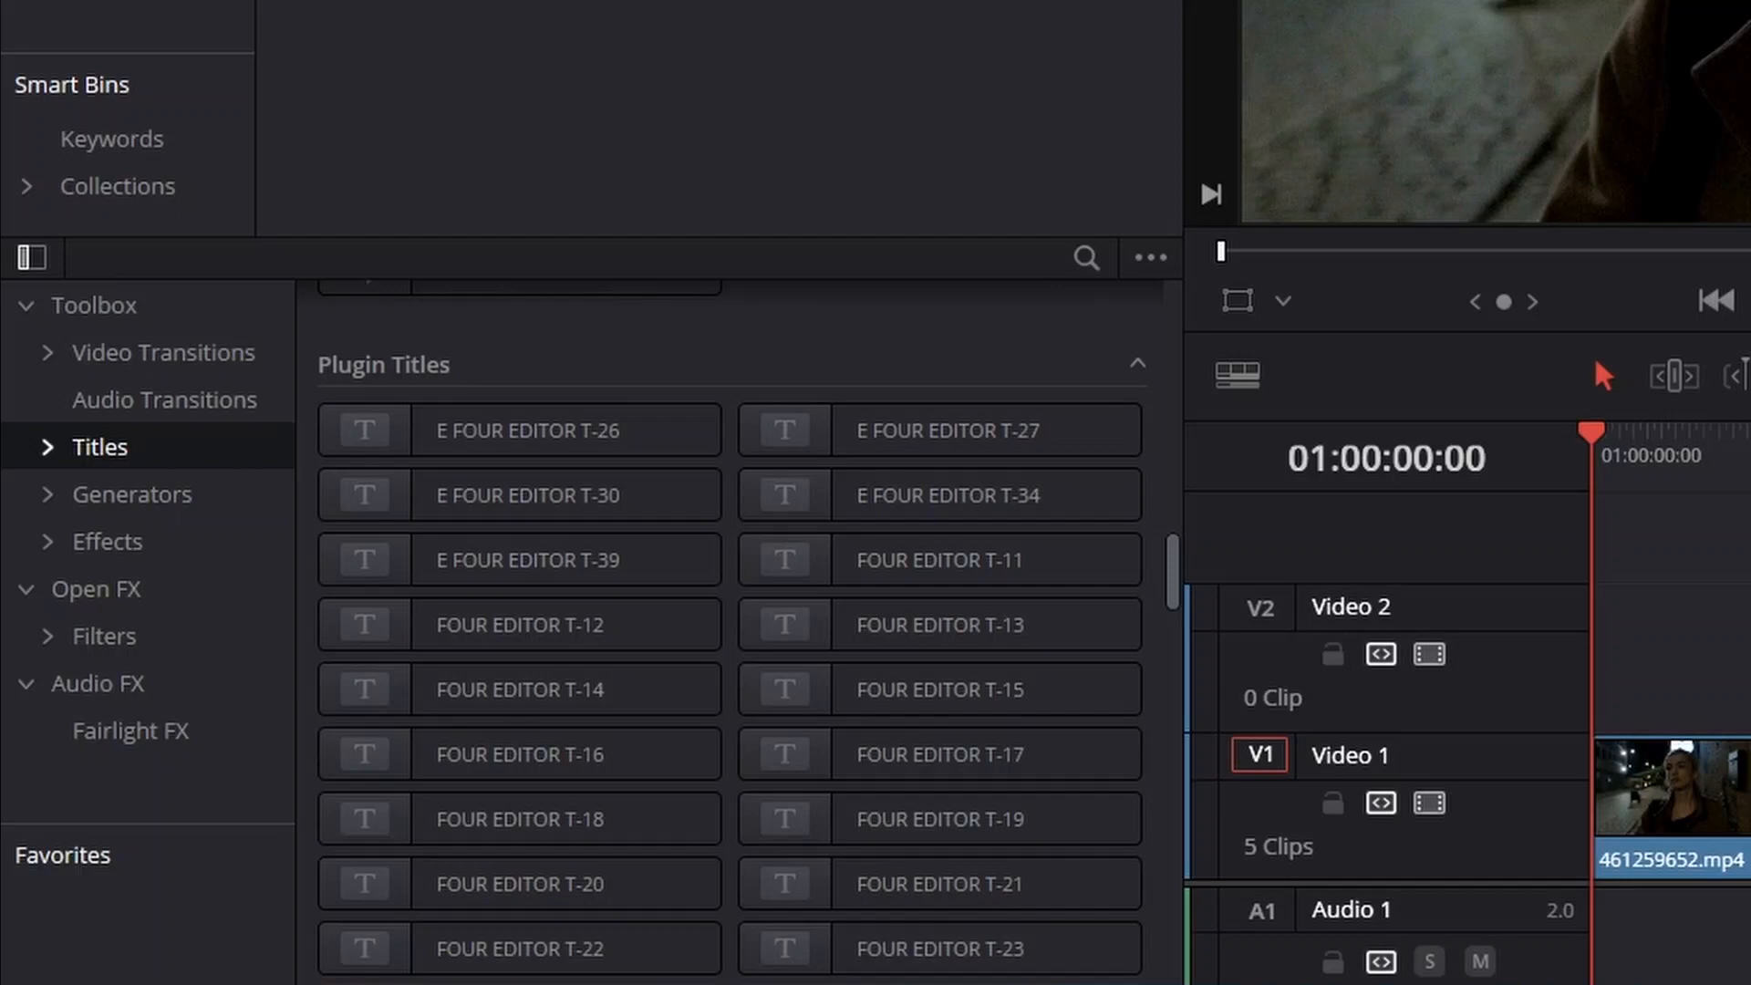
scroll(729, 629, down, 2)
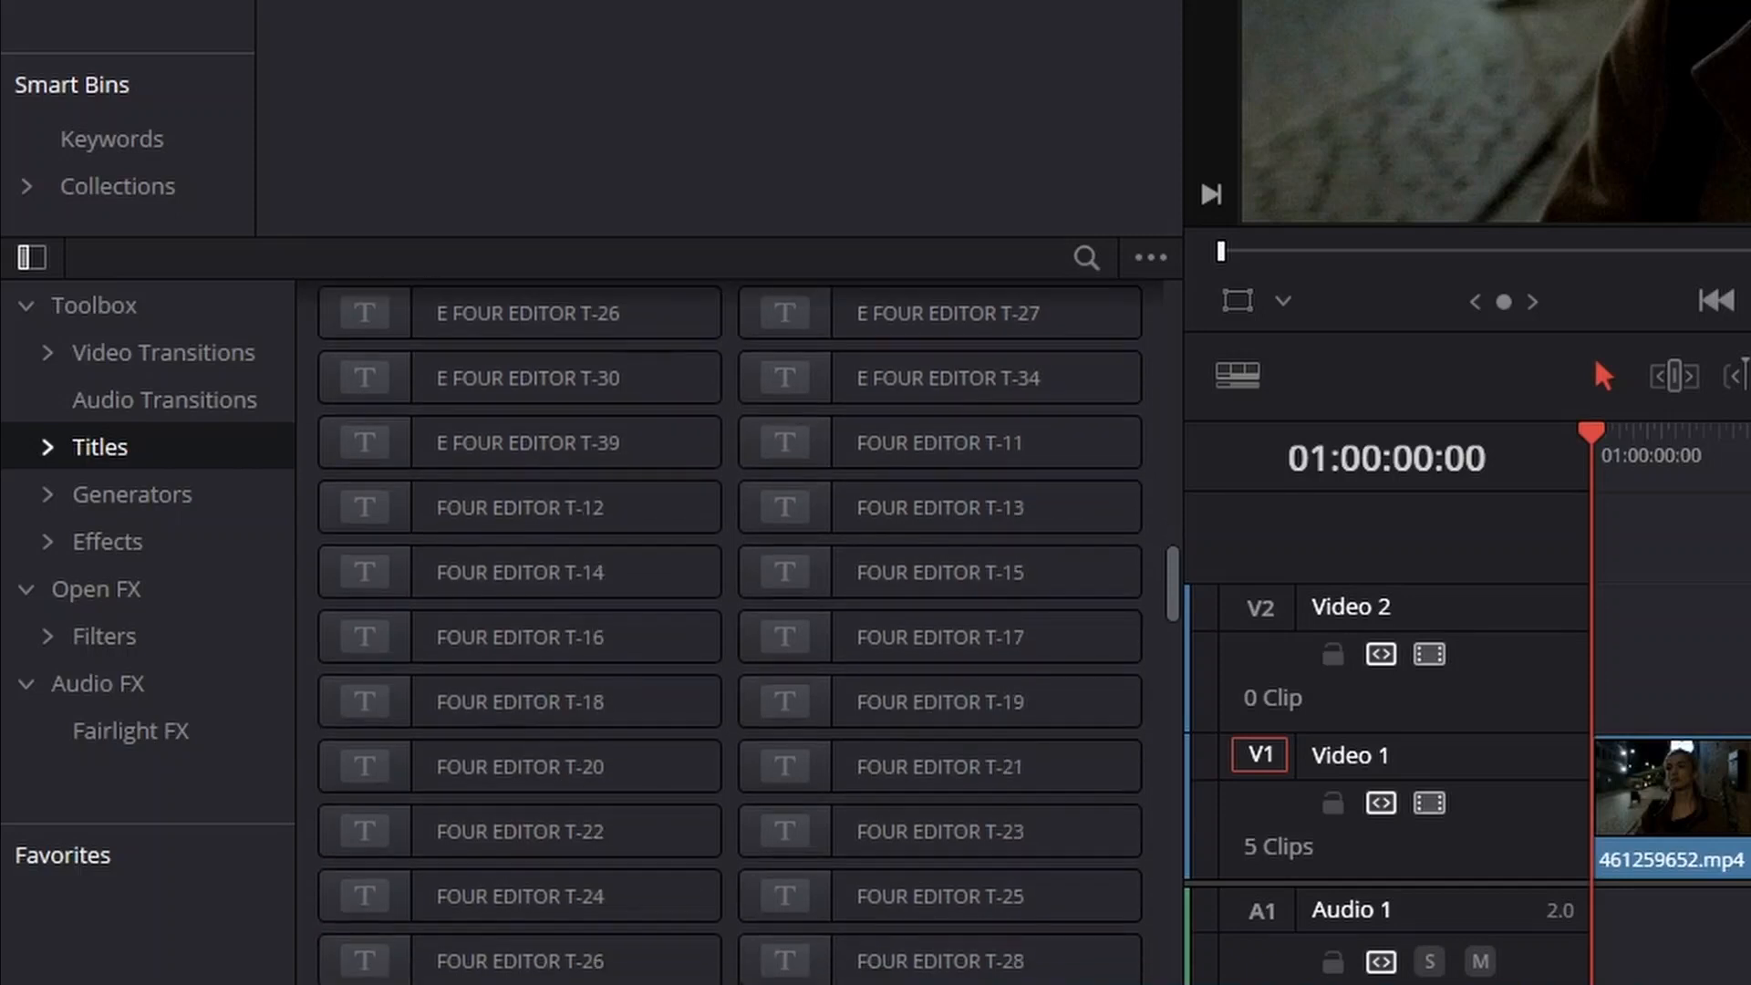
scroll(730, 629, up, 3)
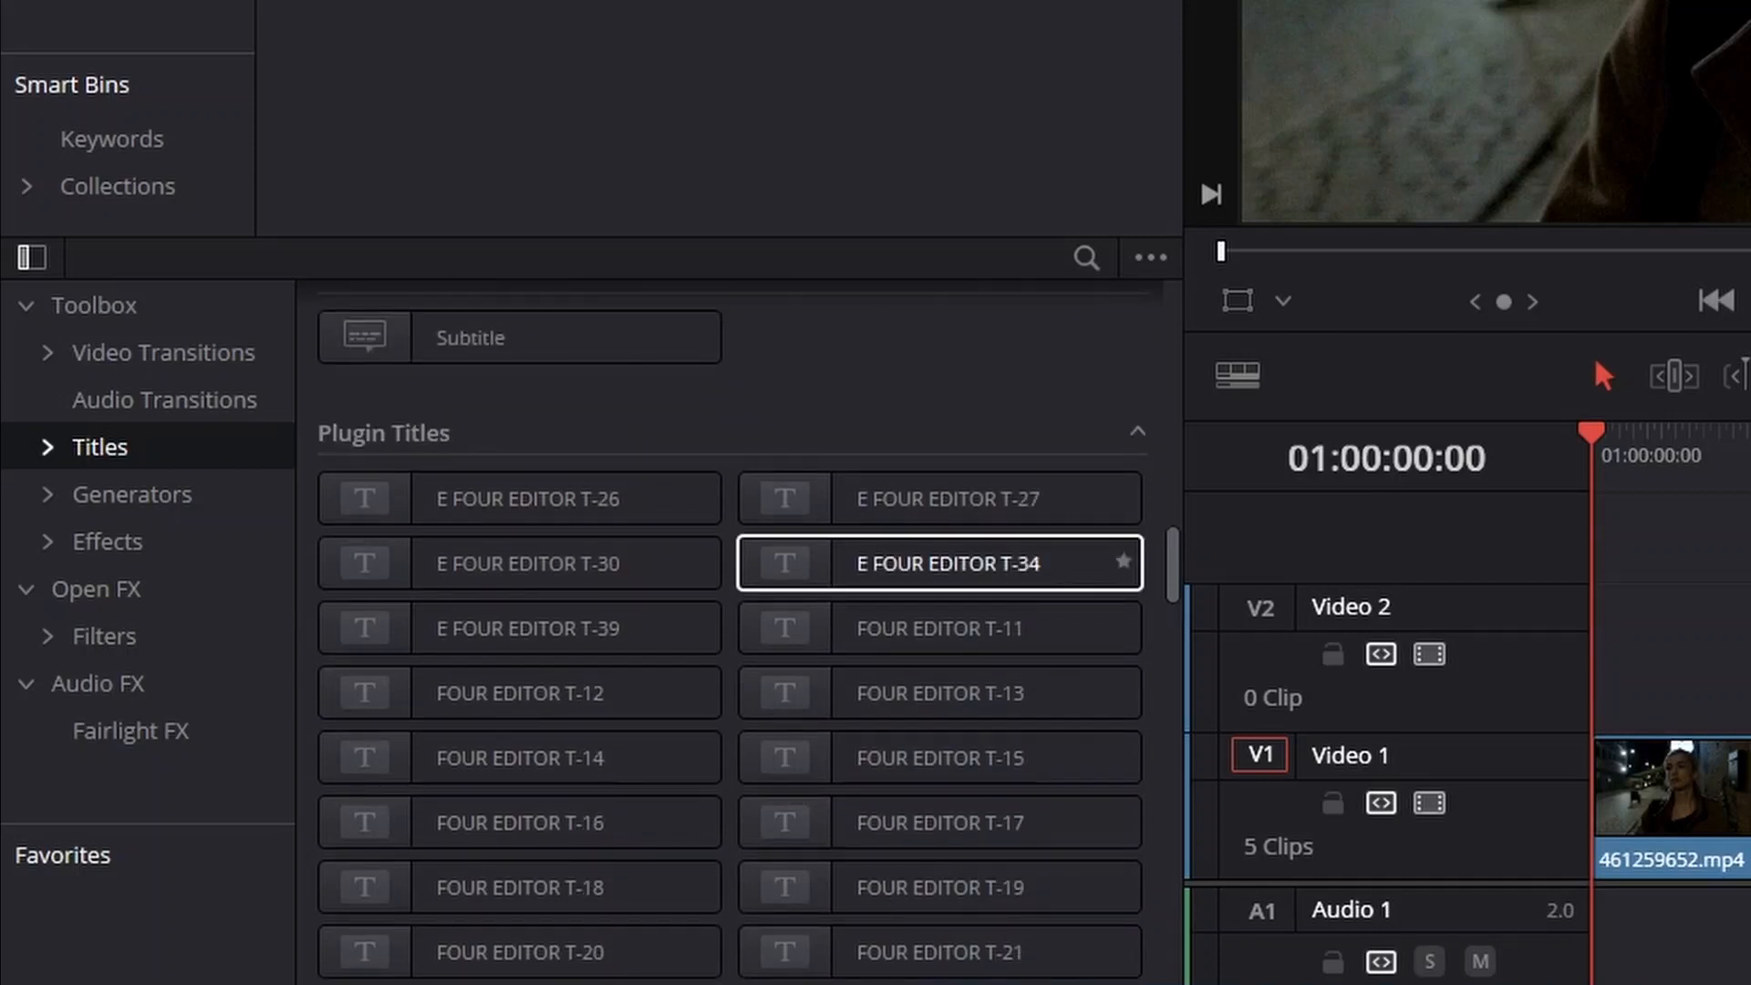
scroll(730, 629, down, 10)
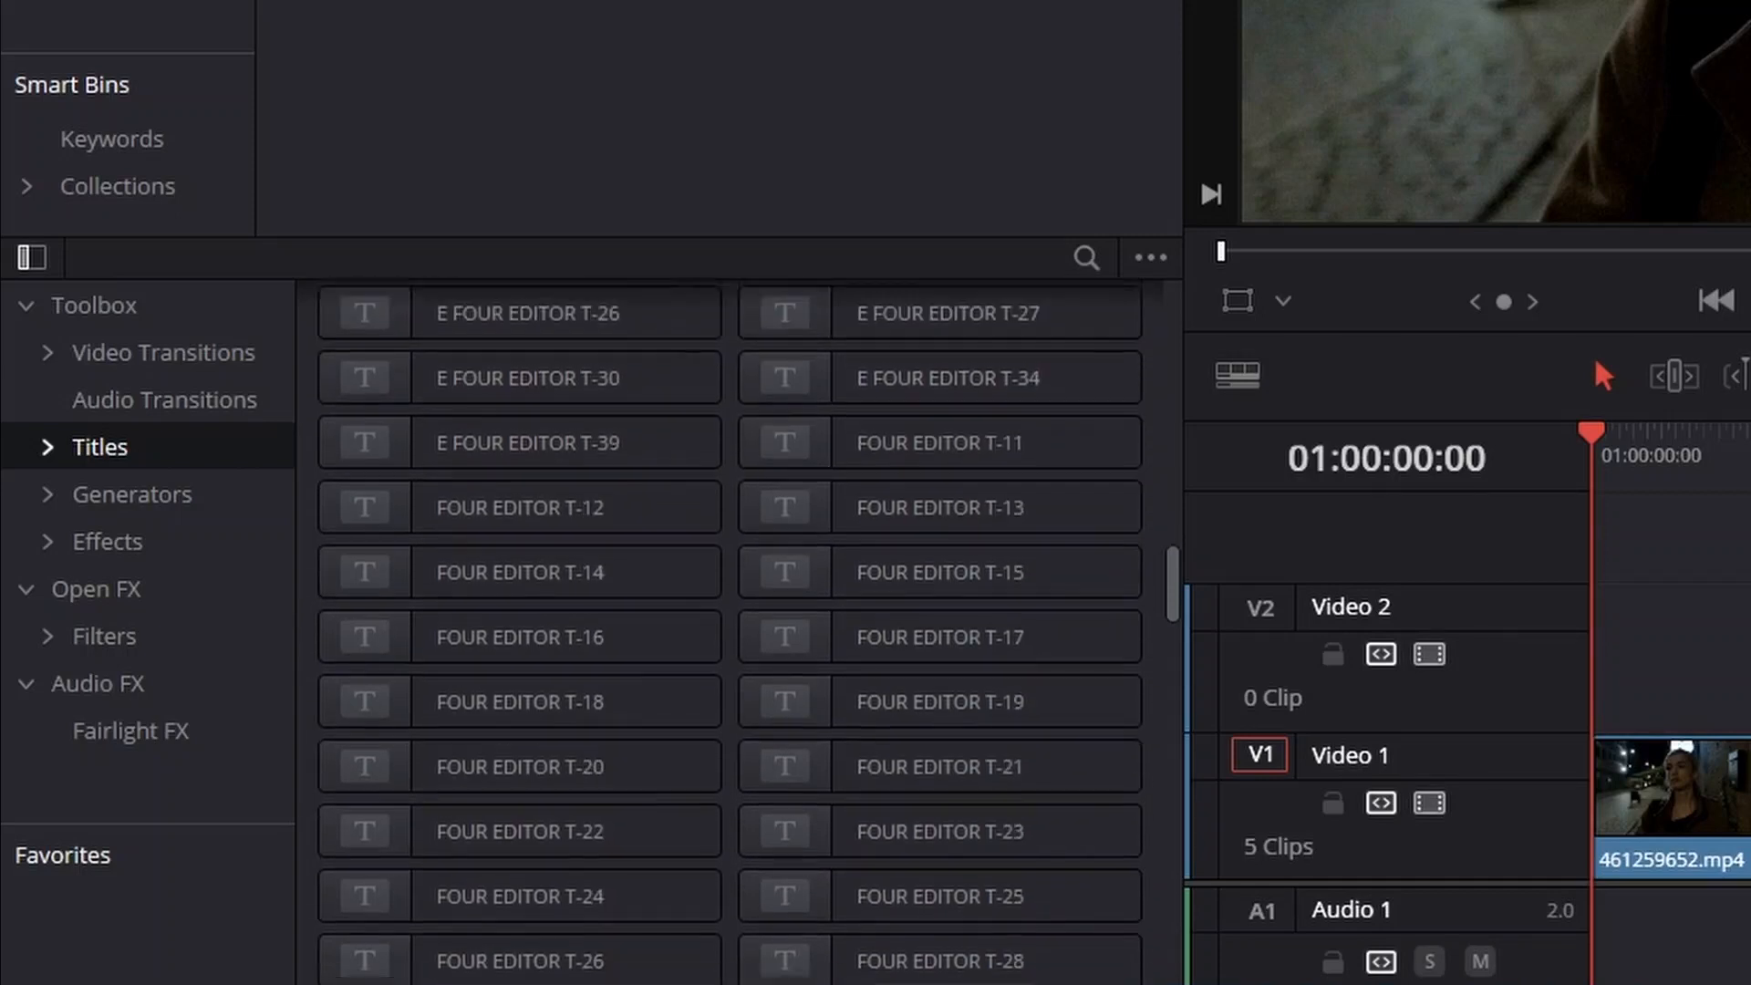
scroll(729, 629, down, 5)
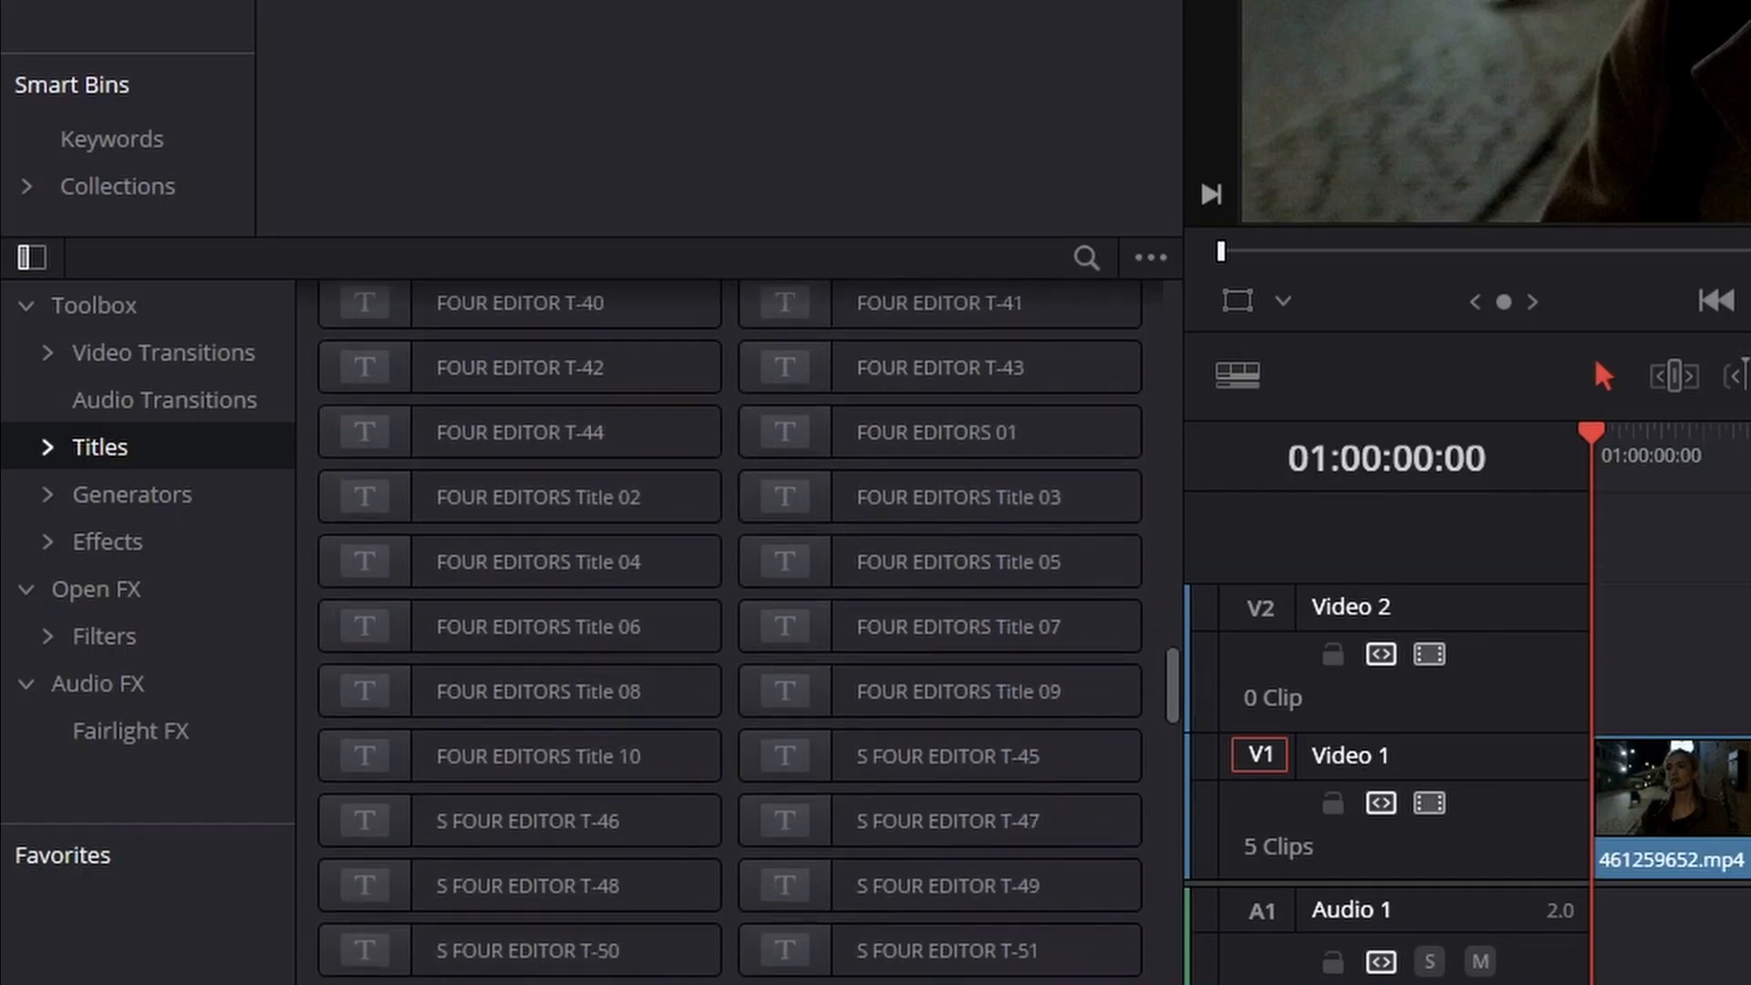
scroll(730, 629, up, 15)
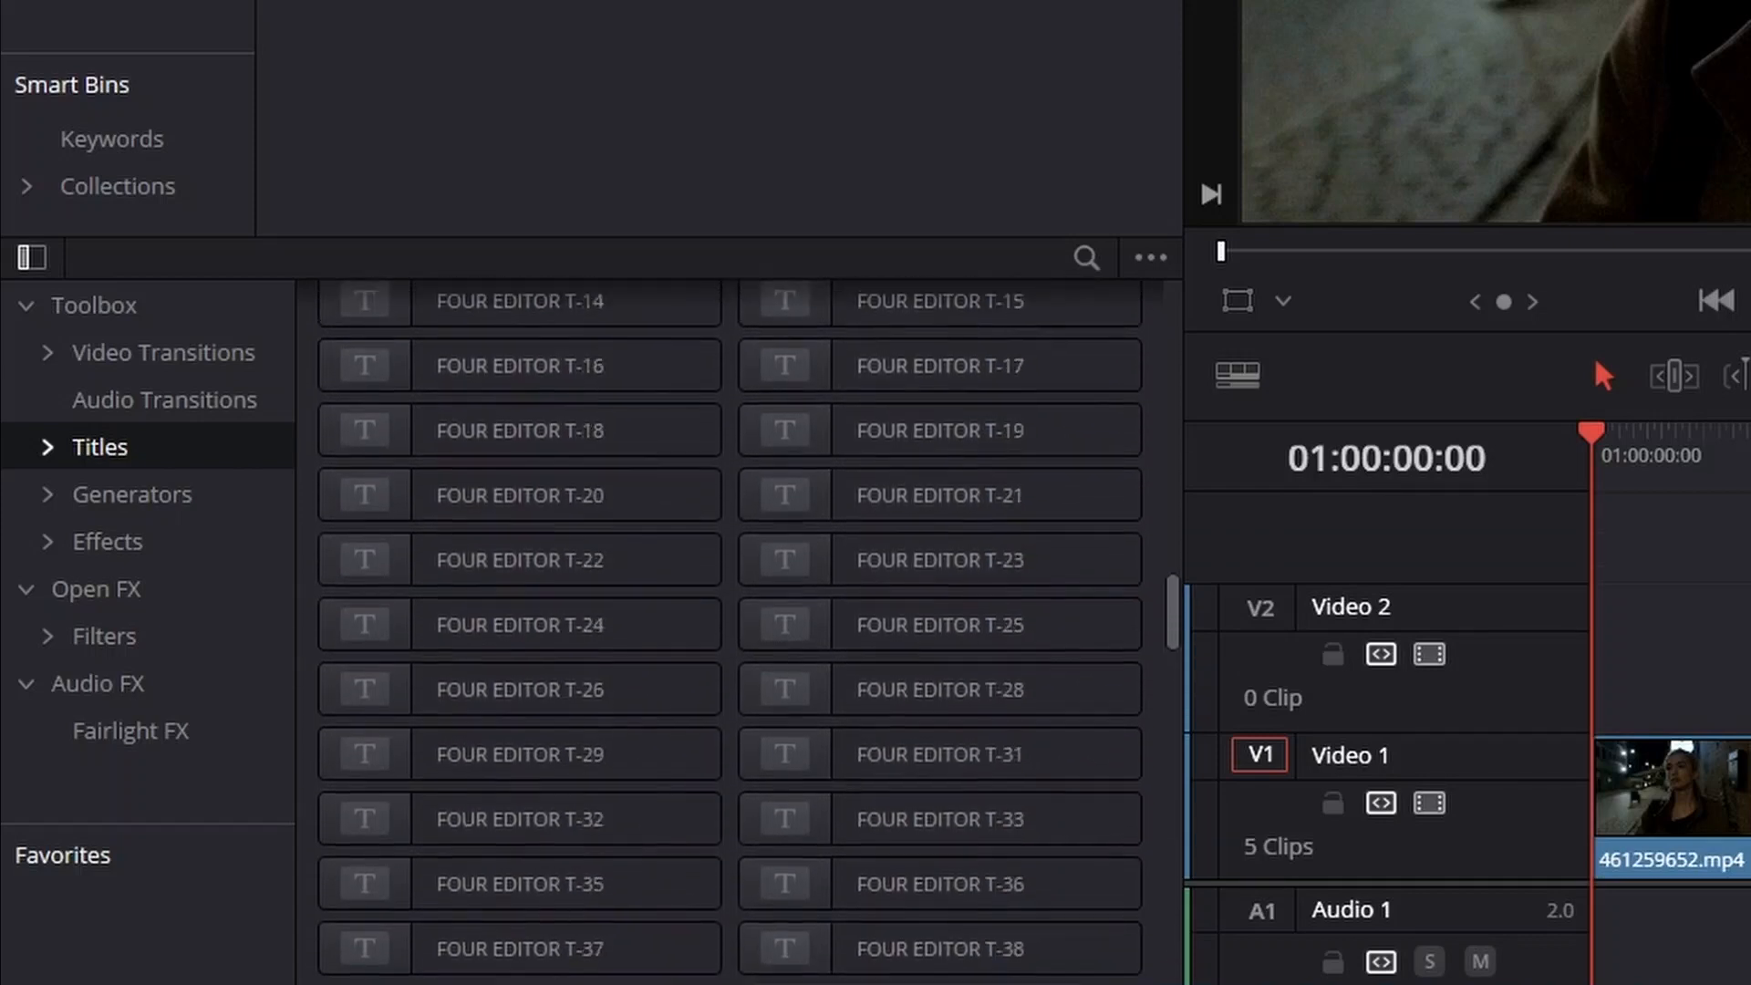
scroll(730, 629, down, 1)
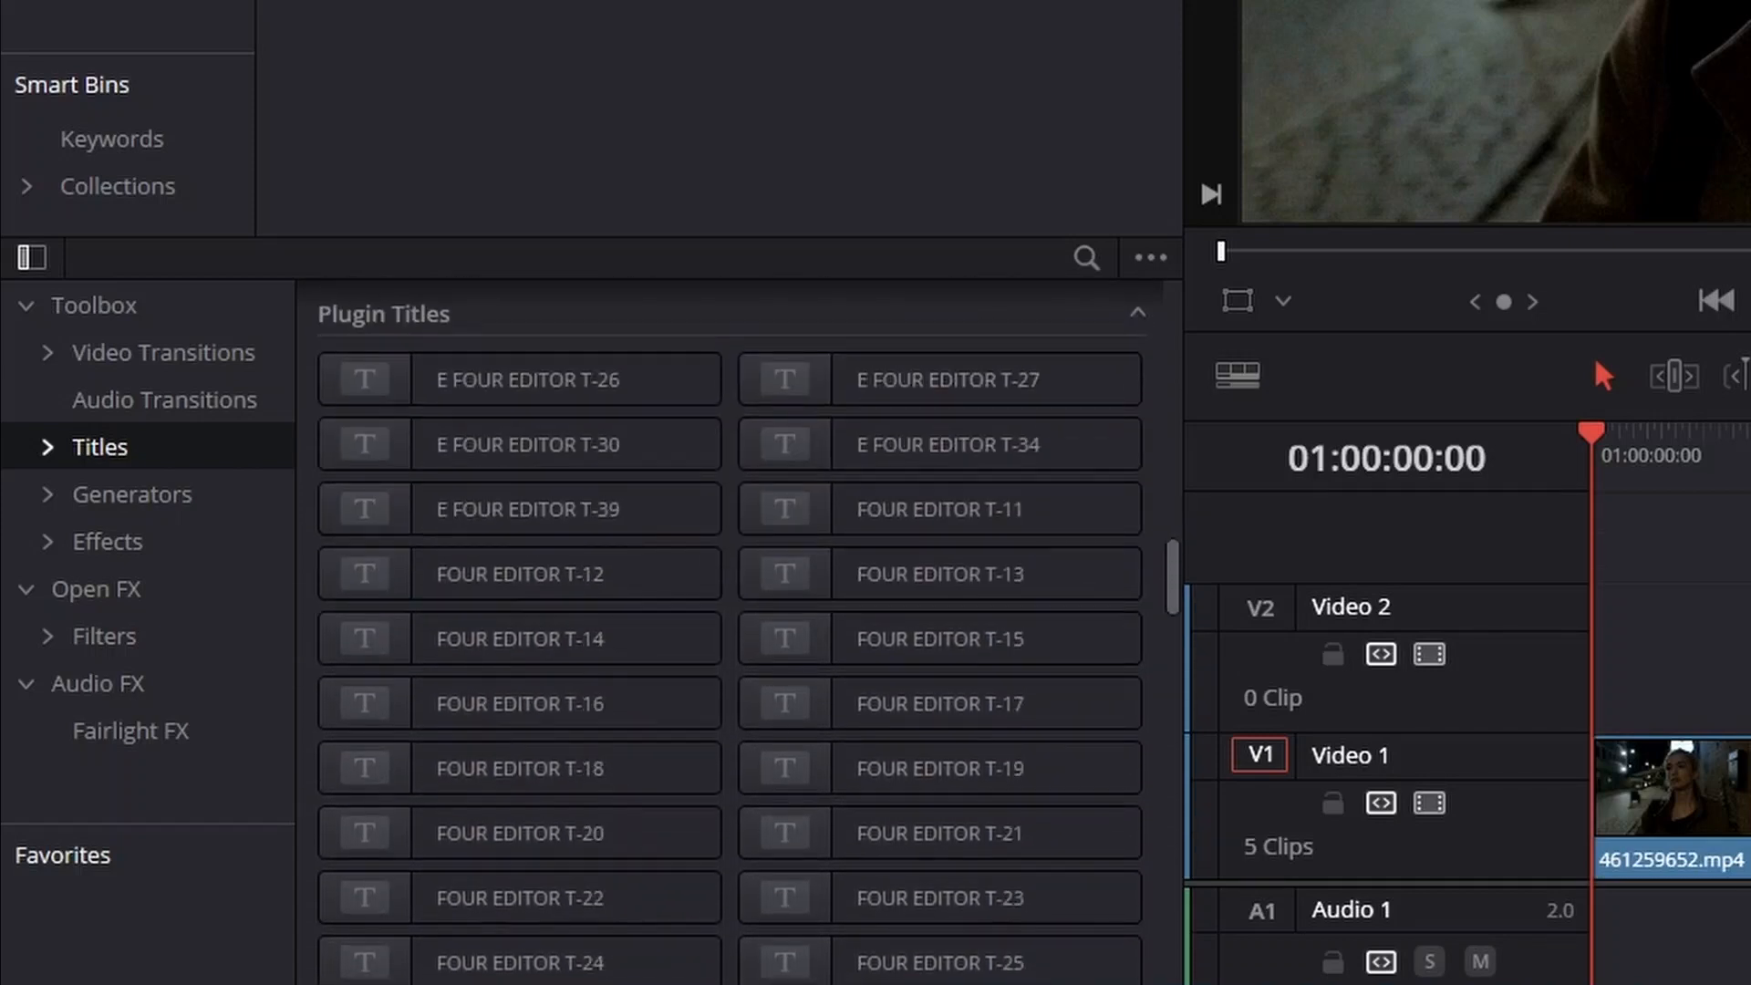
scroll(729, 629, down, 3)
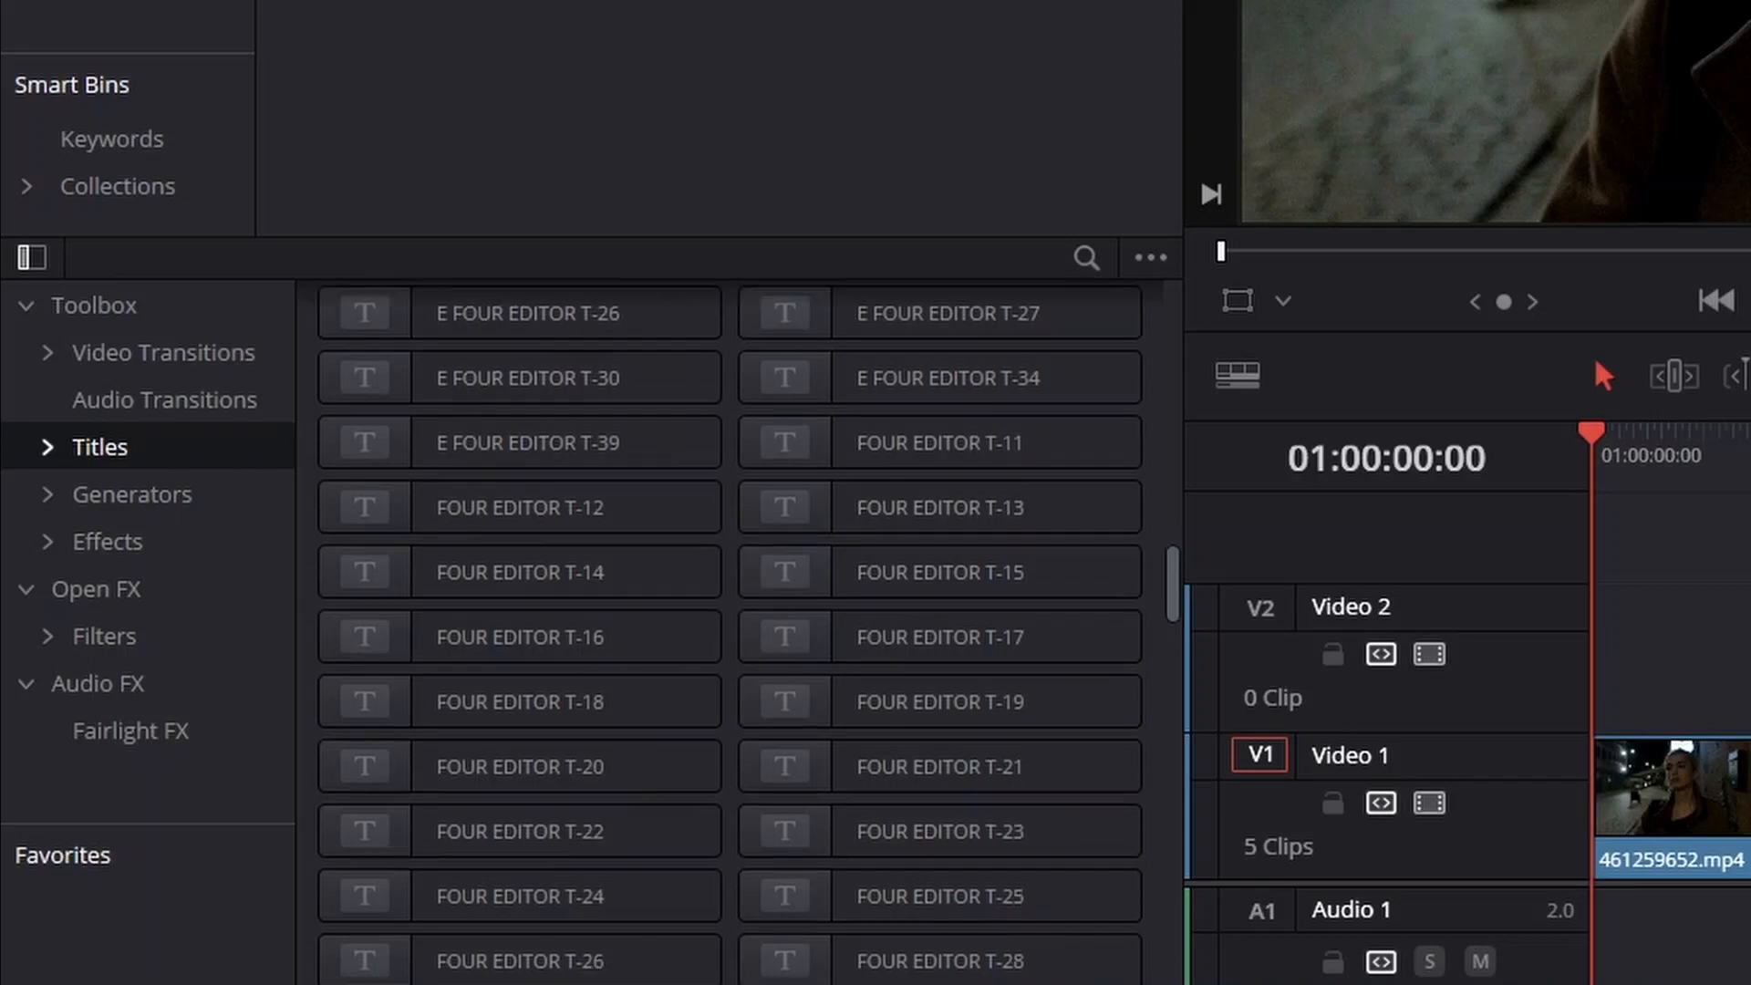
scroll(729, 629, down, 7)
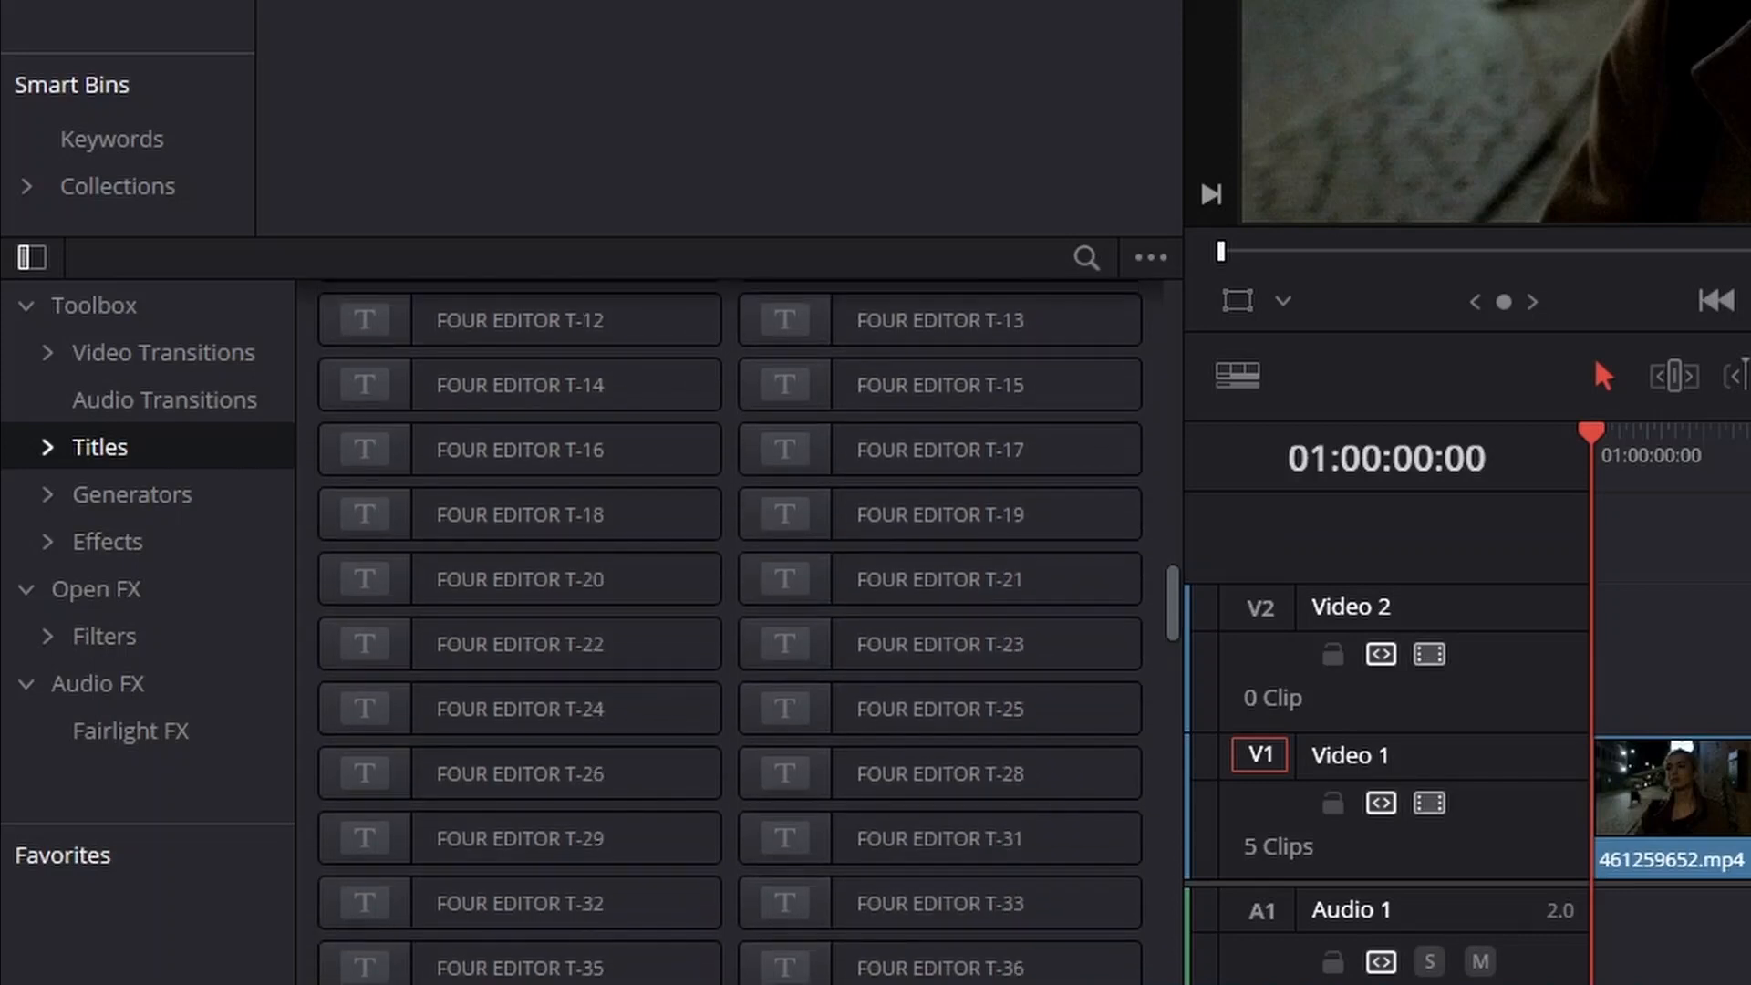
scroll(729, 629, down, 3)
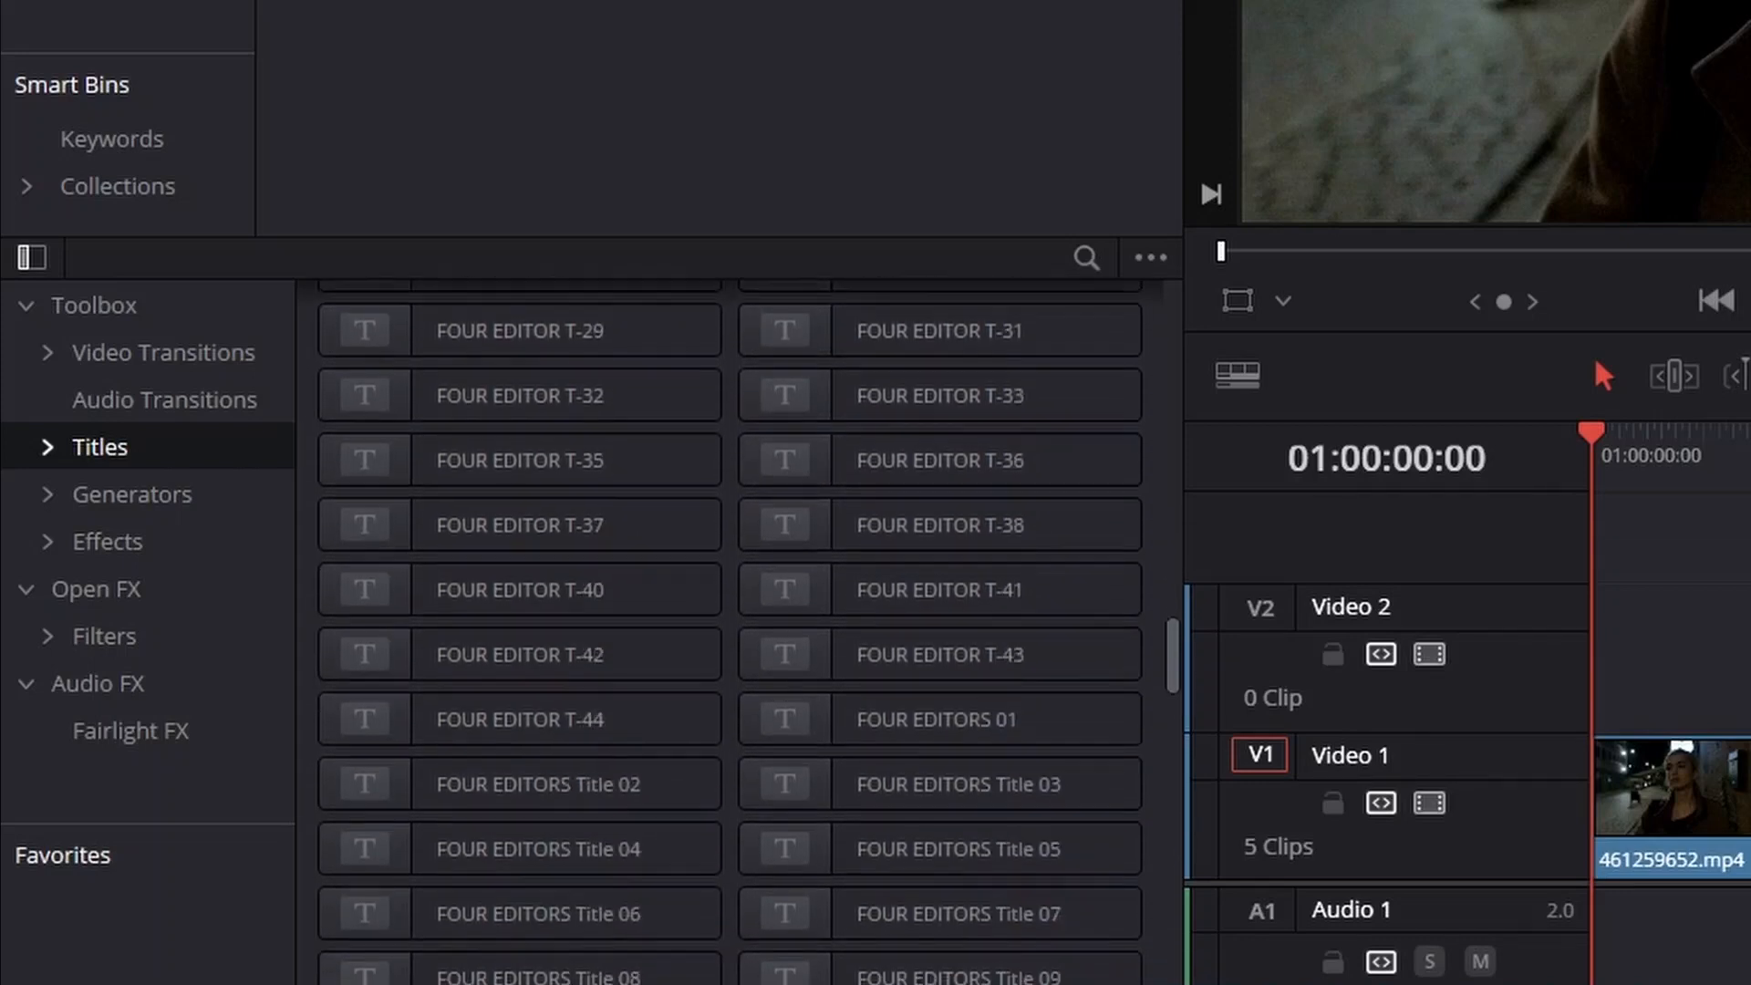
scroll(729, 629, down, 9)
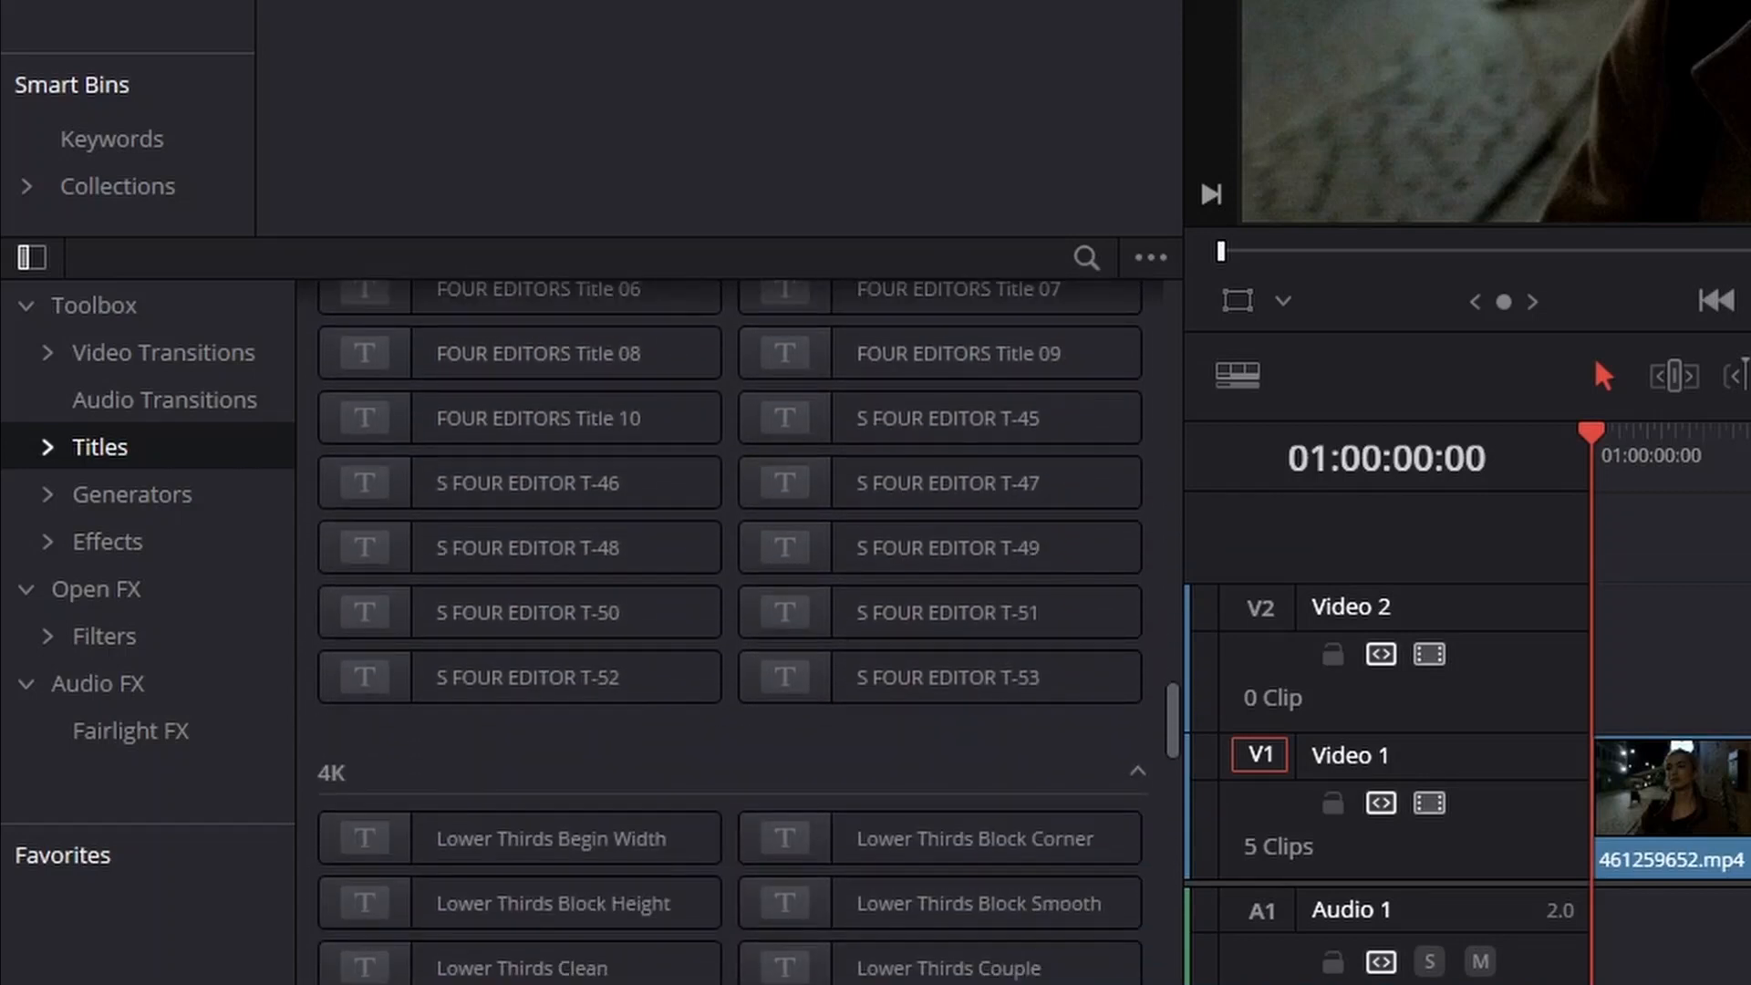
scroll(729, 629, down, 1)
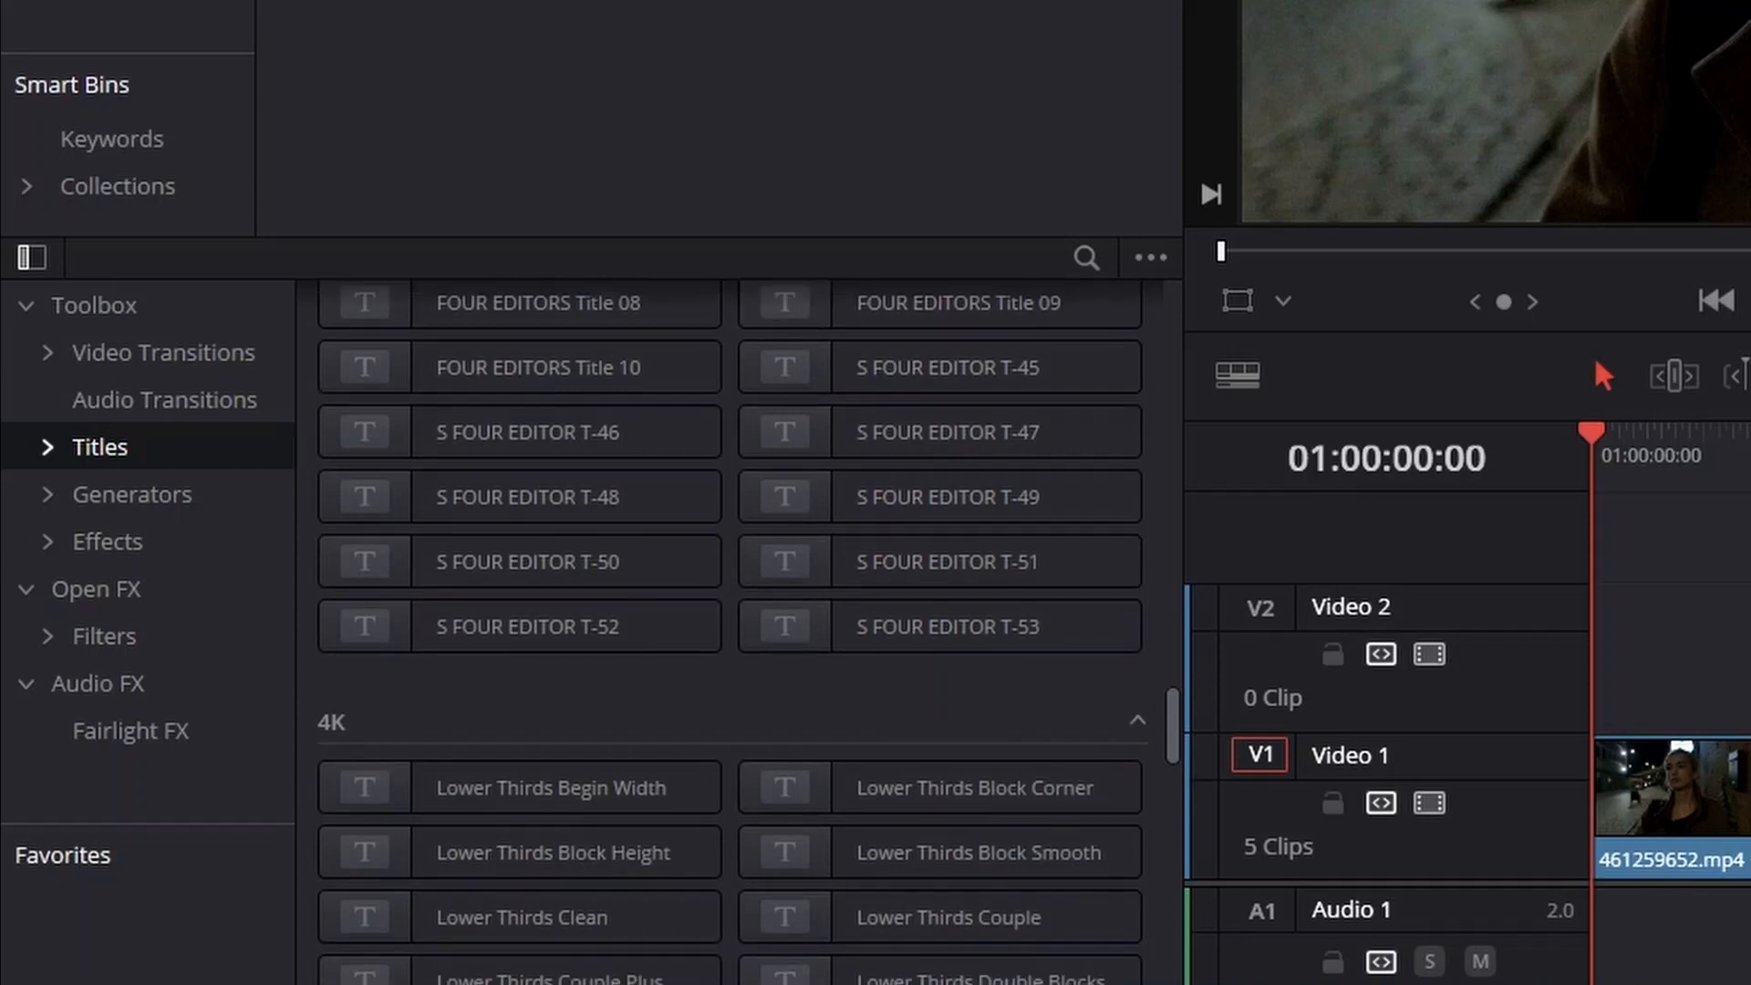
Look over the 4K lower third templates and return to the basic Titles and Fusion Titles
scroll(730, 630, down, 5)
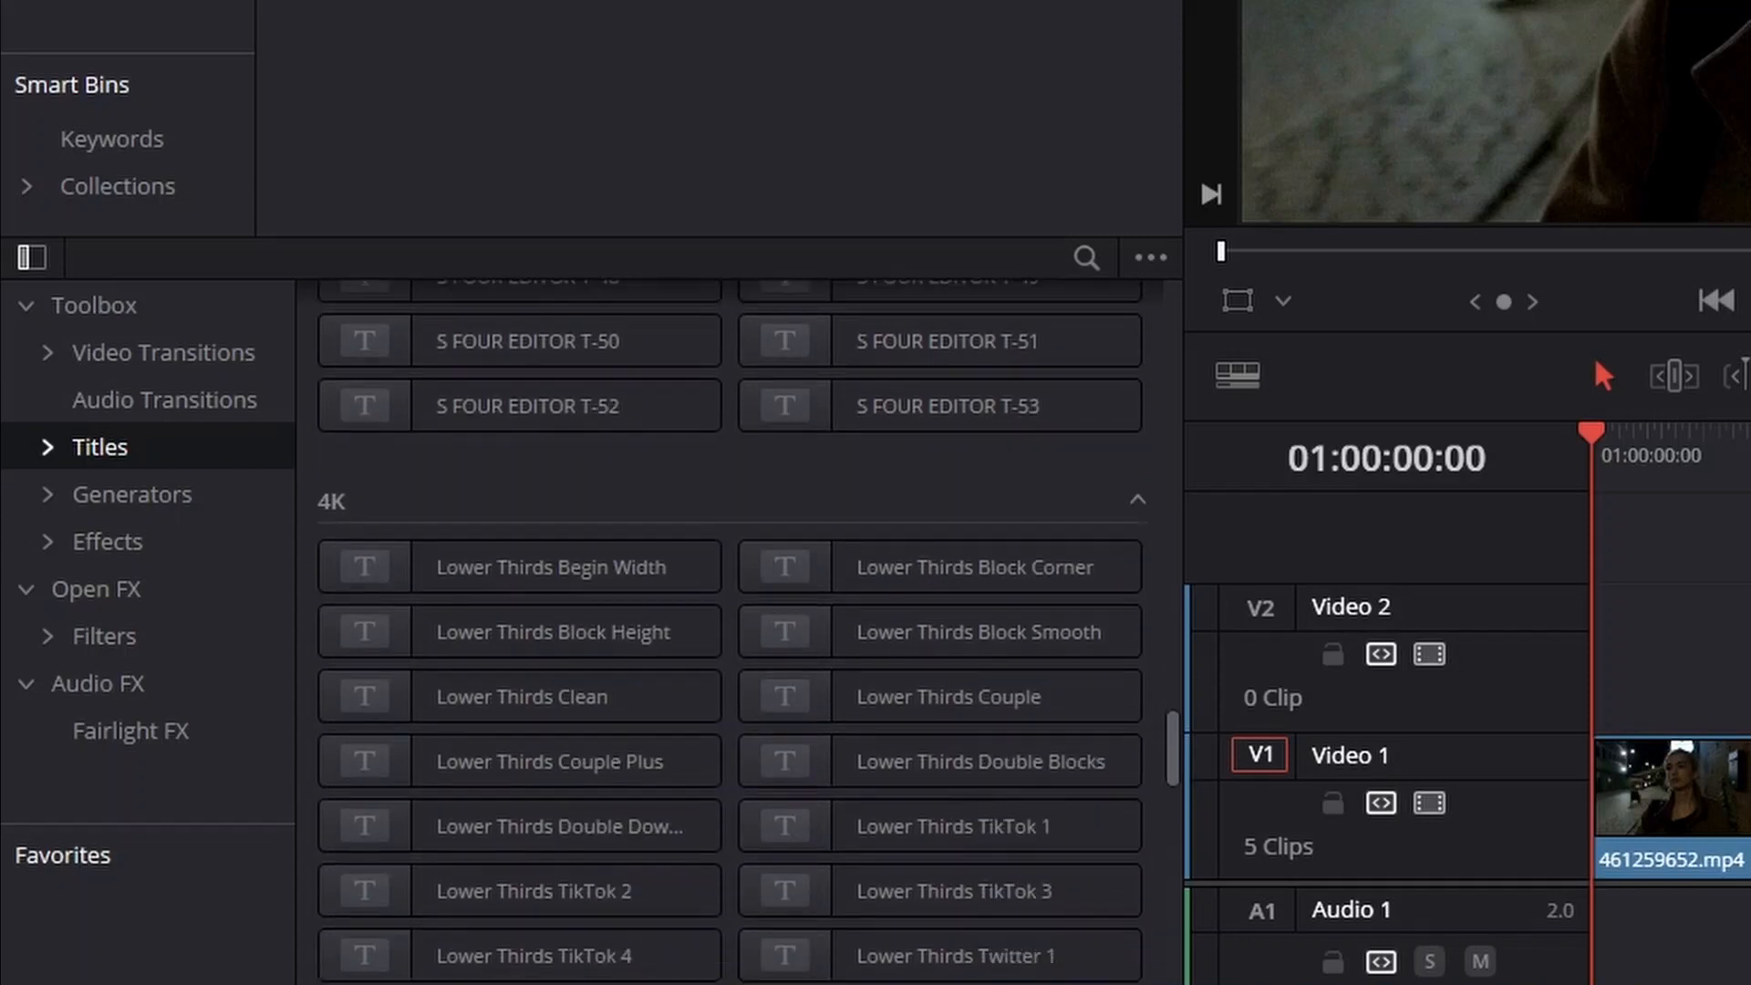
scroll(730, 630, up, 20)
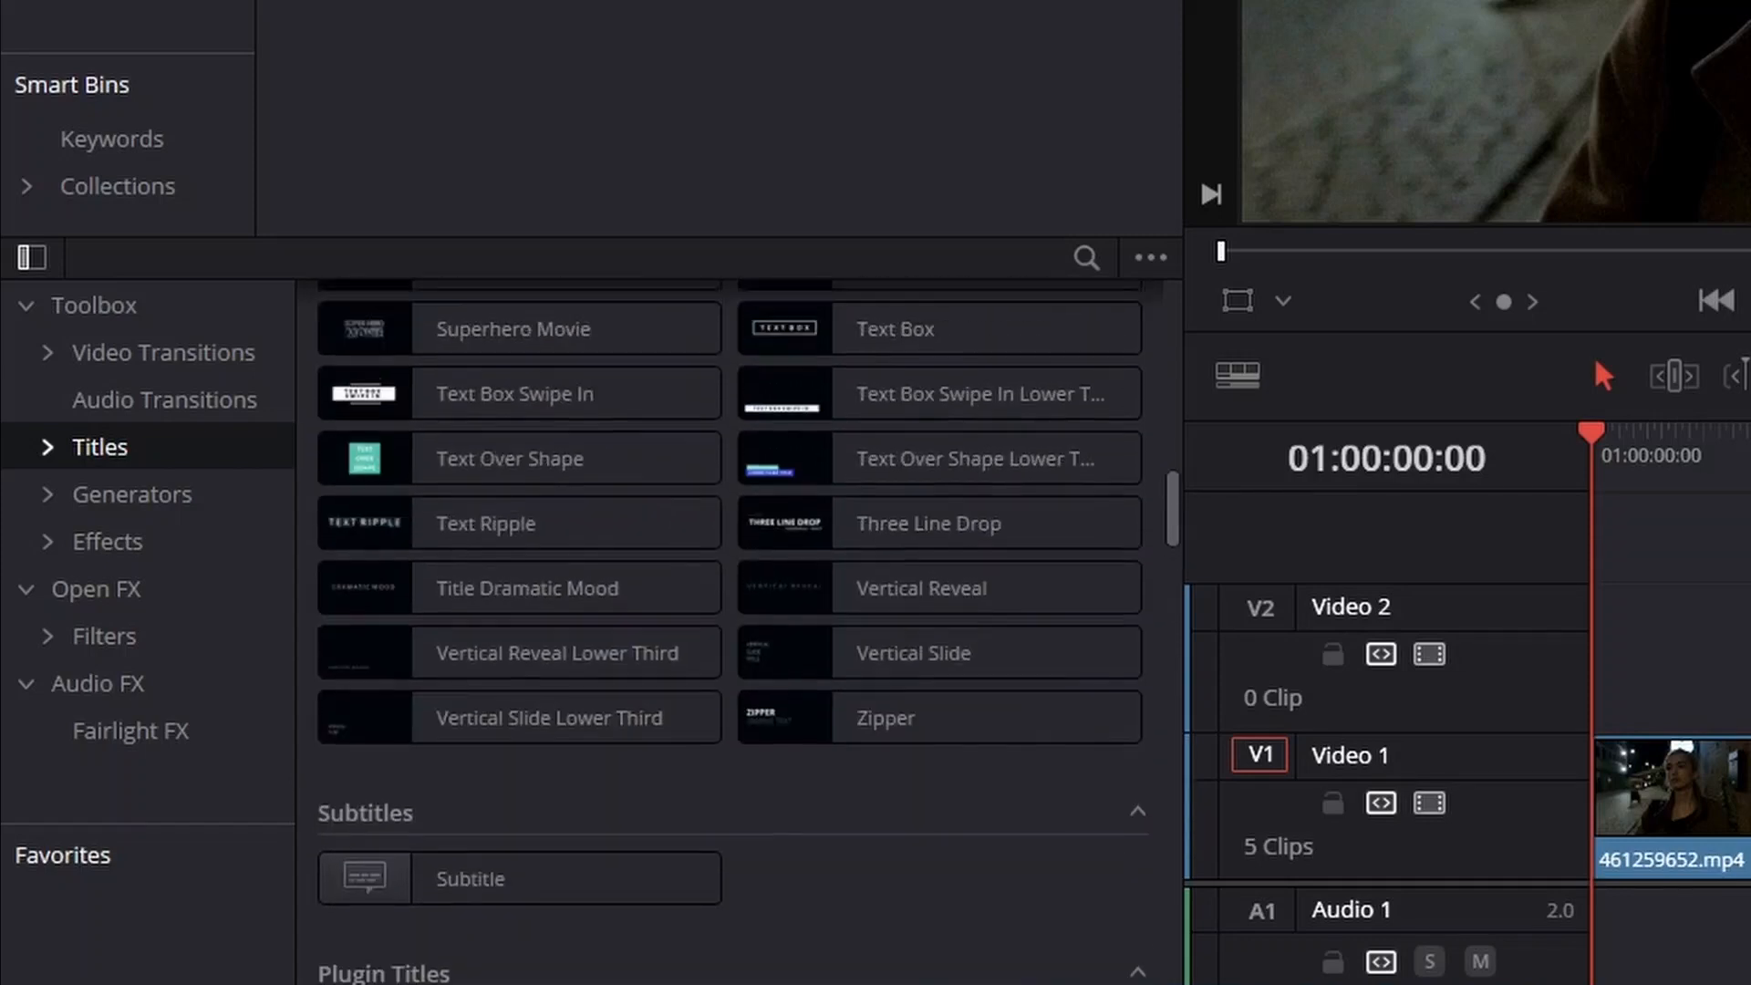
scroll(730, 629, up, 20)
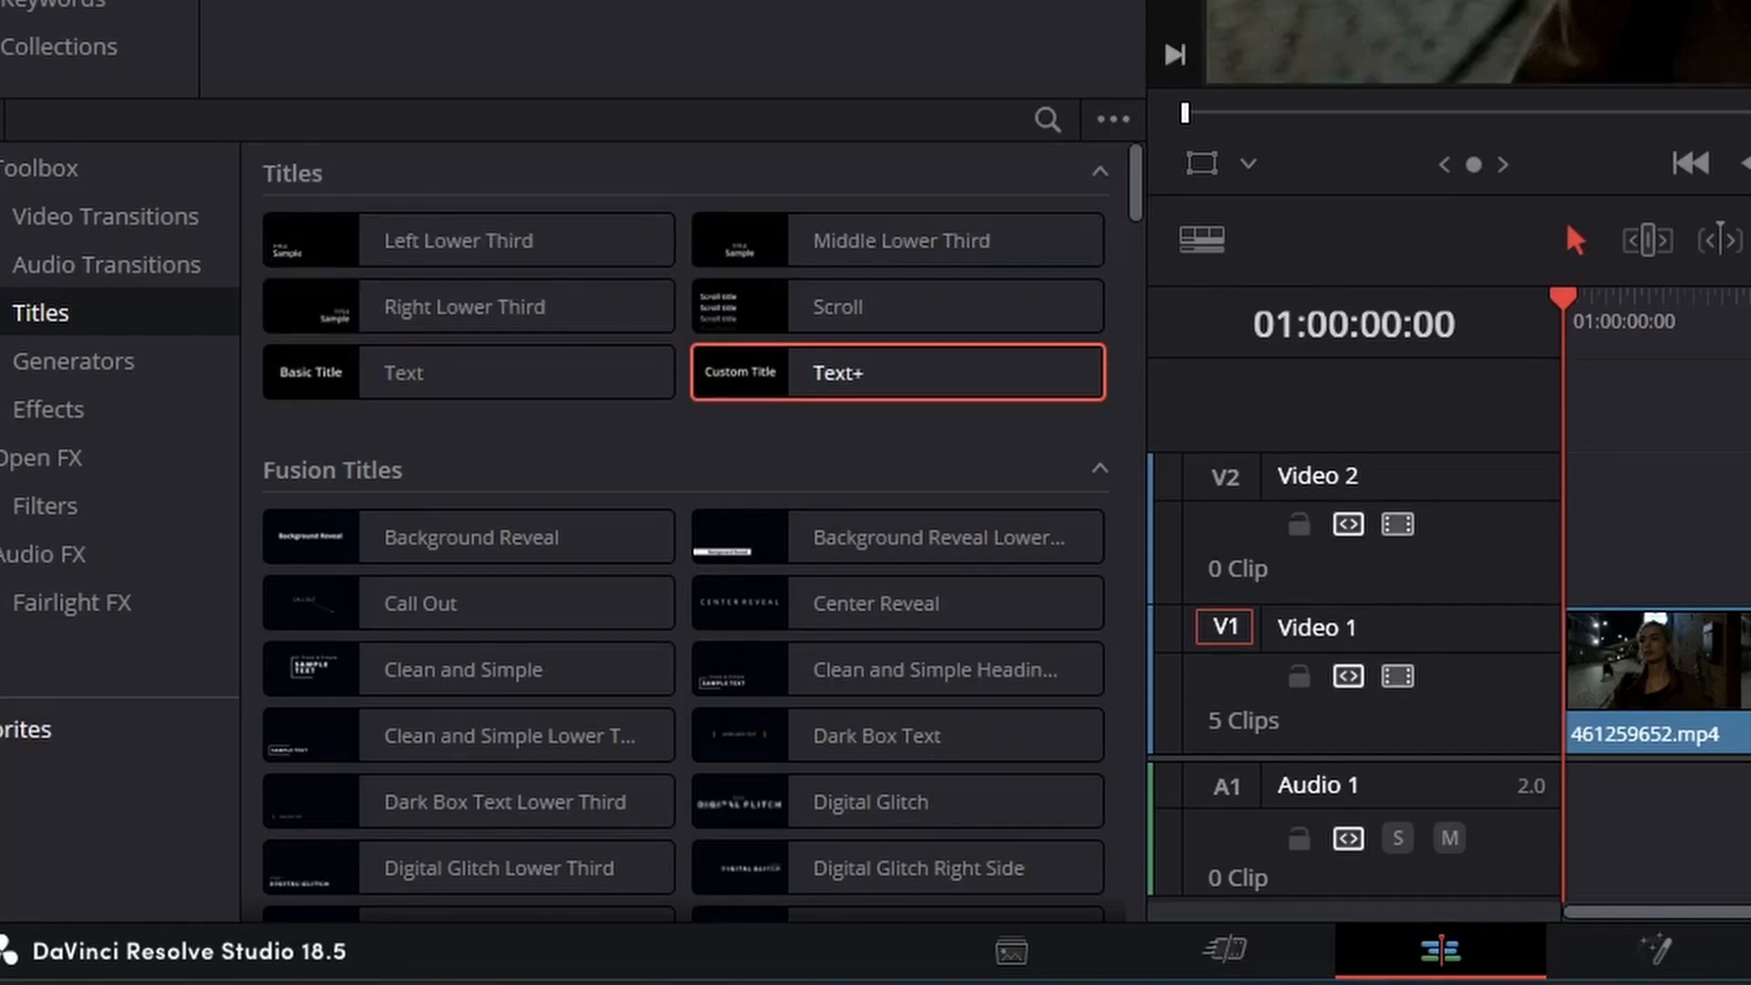
scroll(684, 529, down, 3)
scroll(684, 529, up, 3)
scroll(684, 529, down, 1)
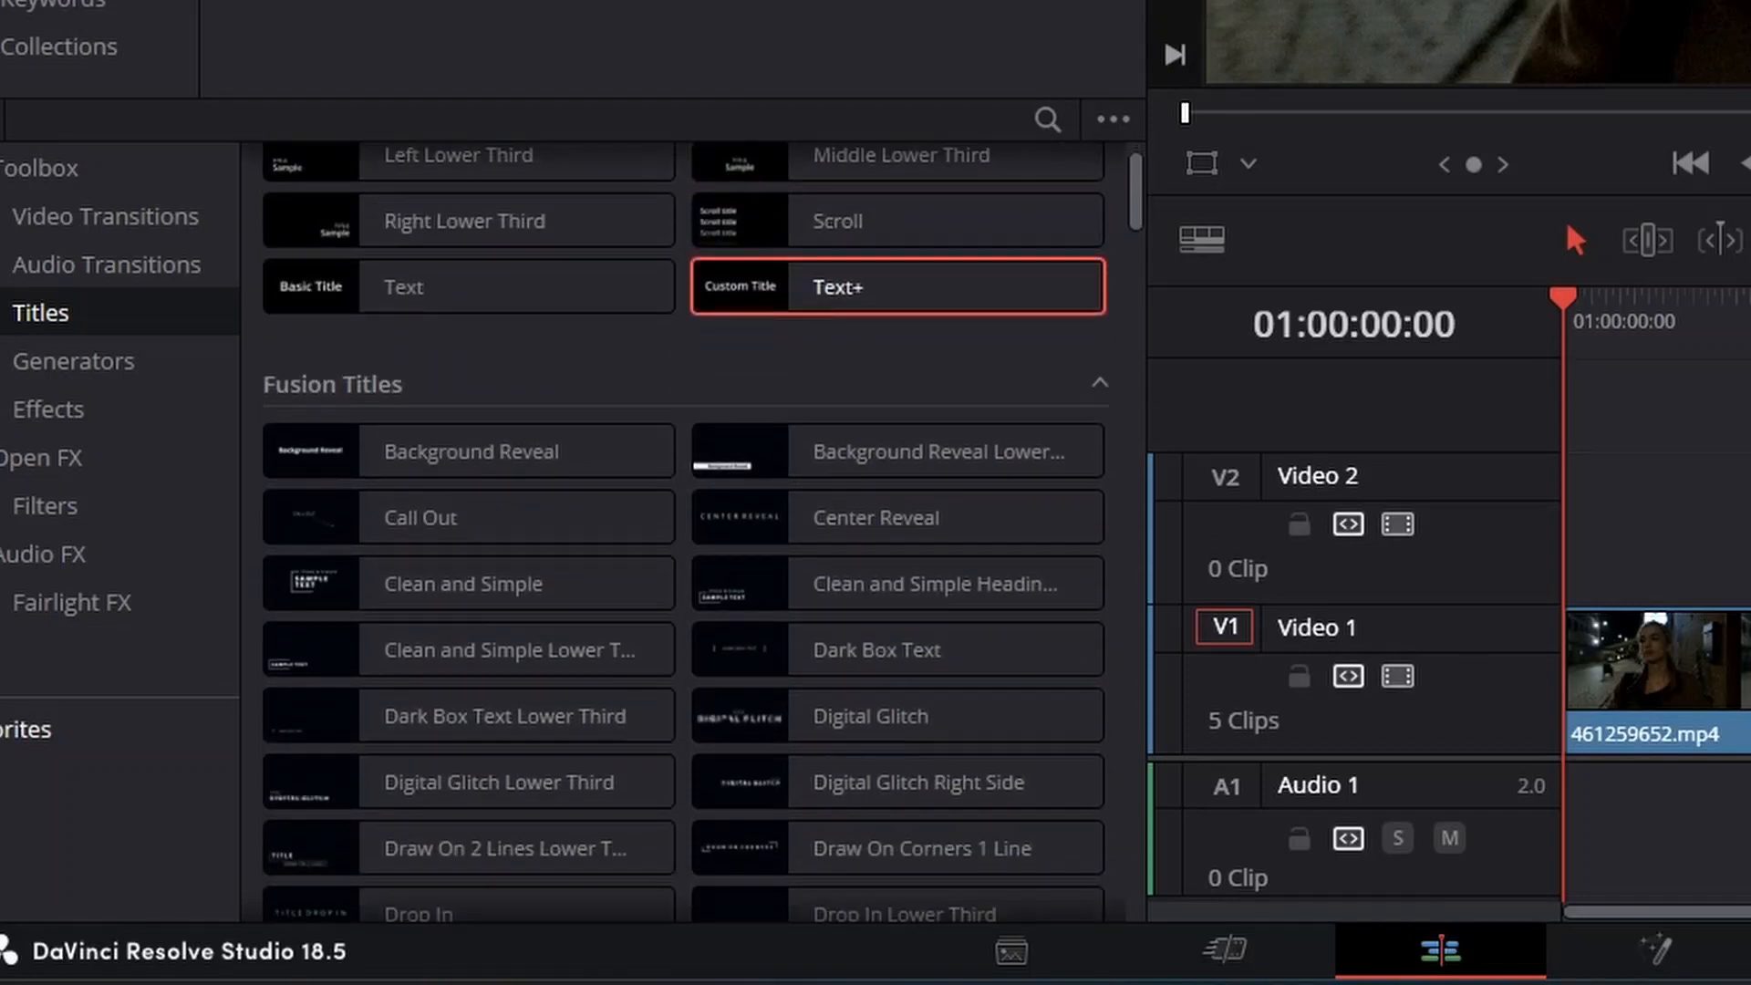
scroll(684, 529, up, 1)
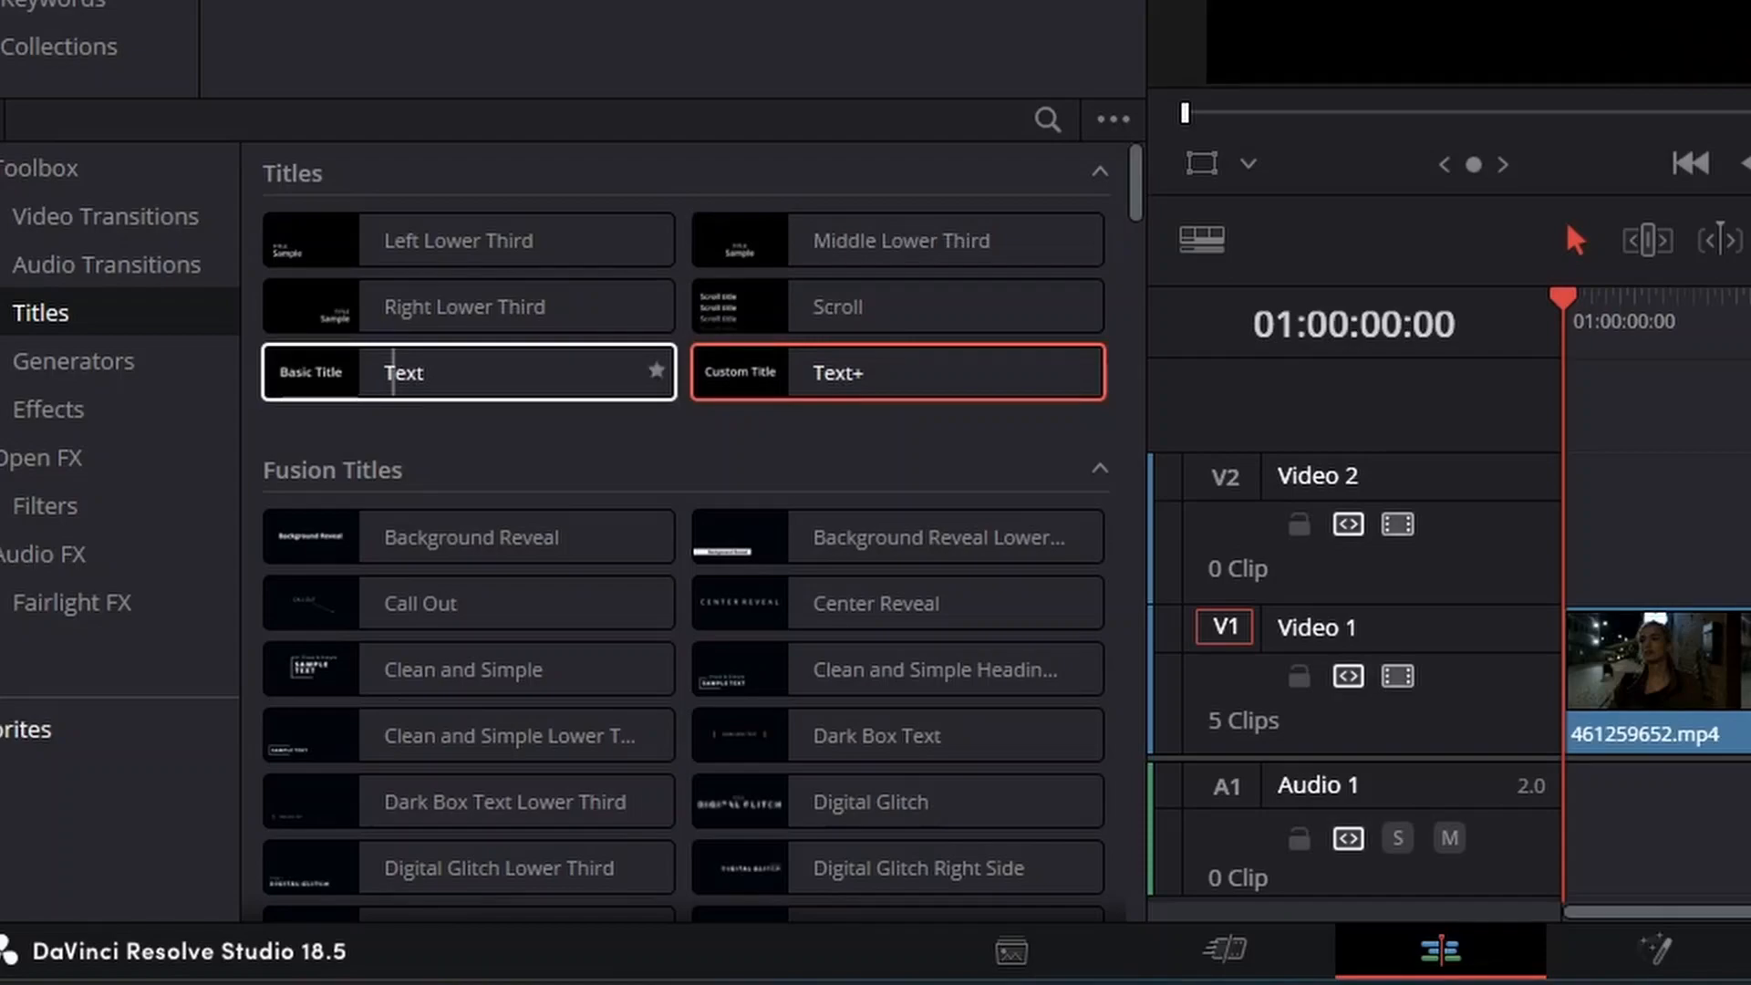
Place the basic Text title on Video 2 at the timeline start and extend it to the end of clip 461259652.mp4
drag(393, 376, 1642, 489)
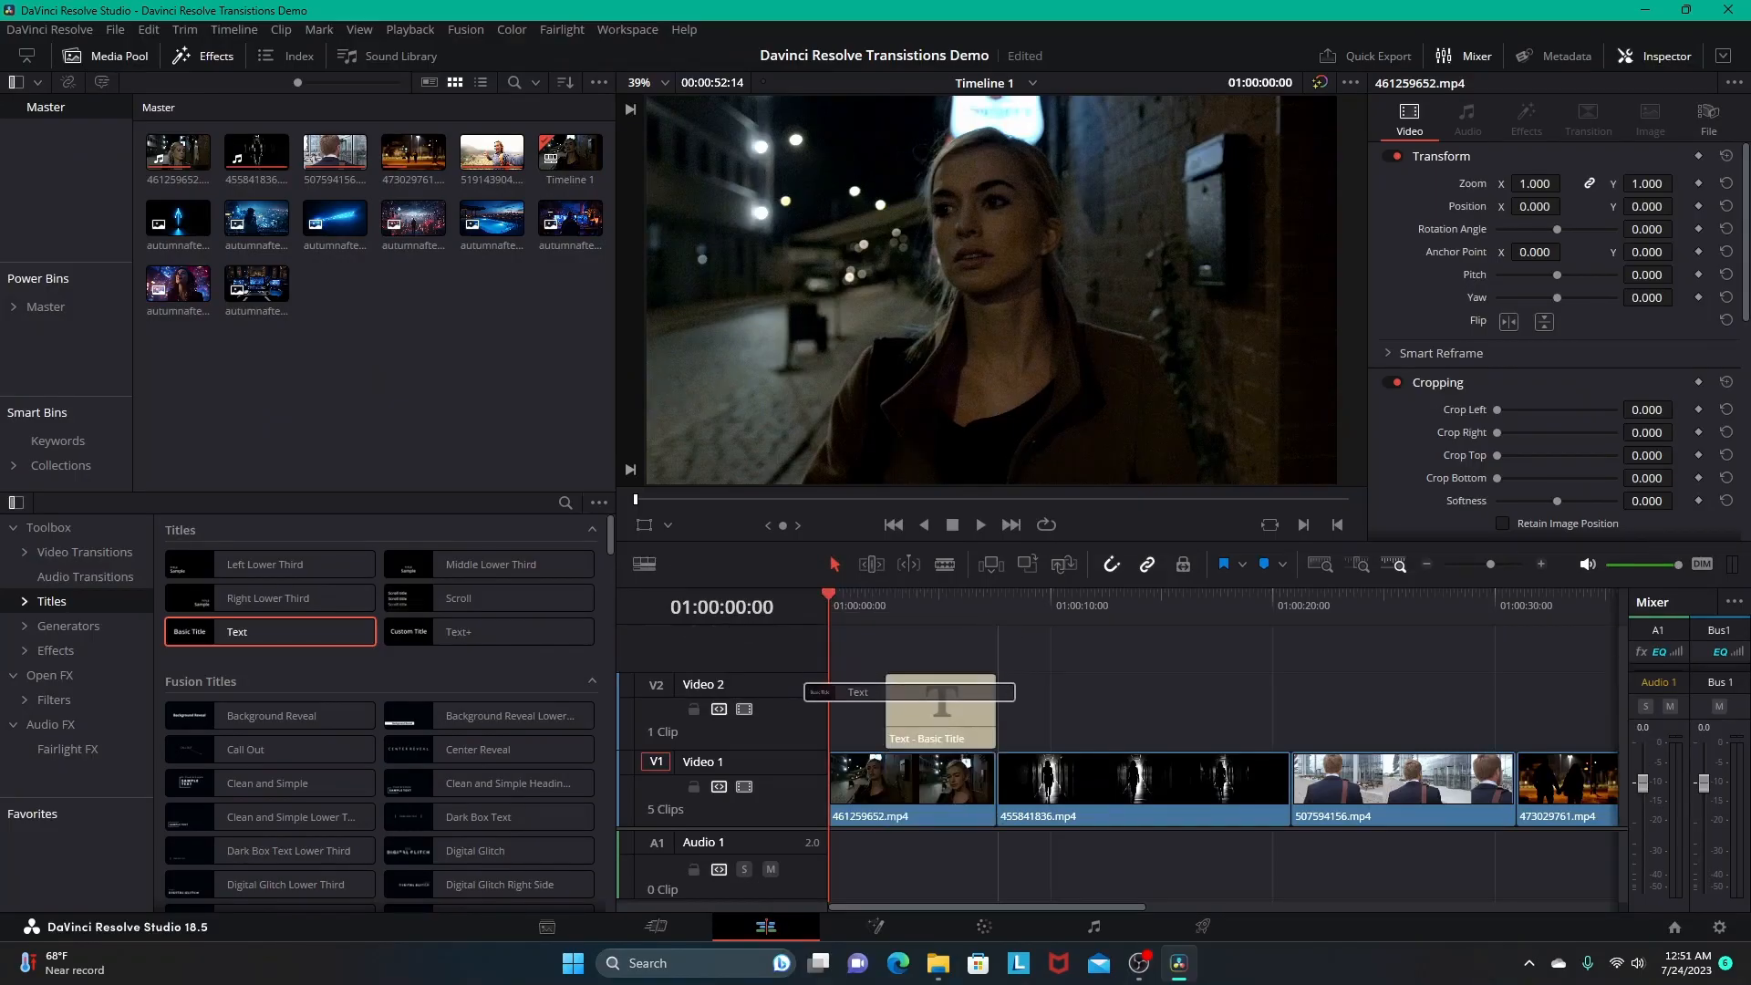
drag(885, 692, 839, 688)
key(shift+Right)
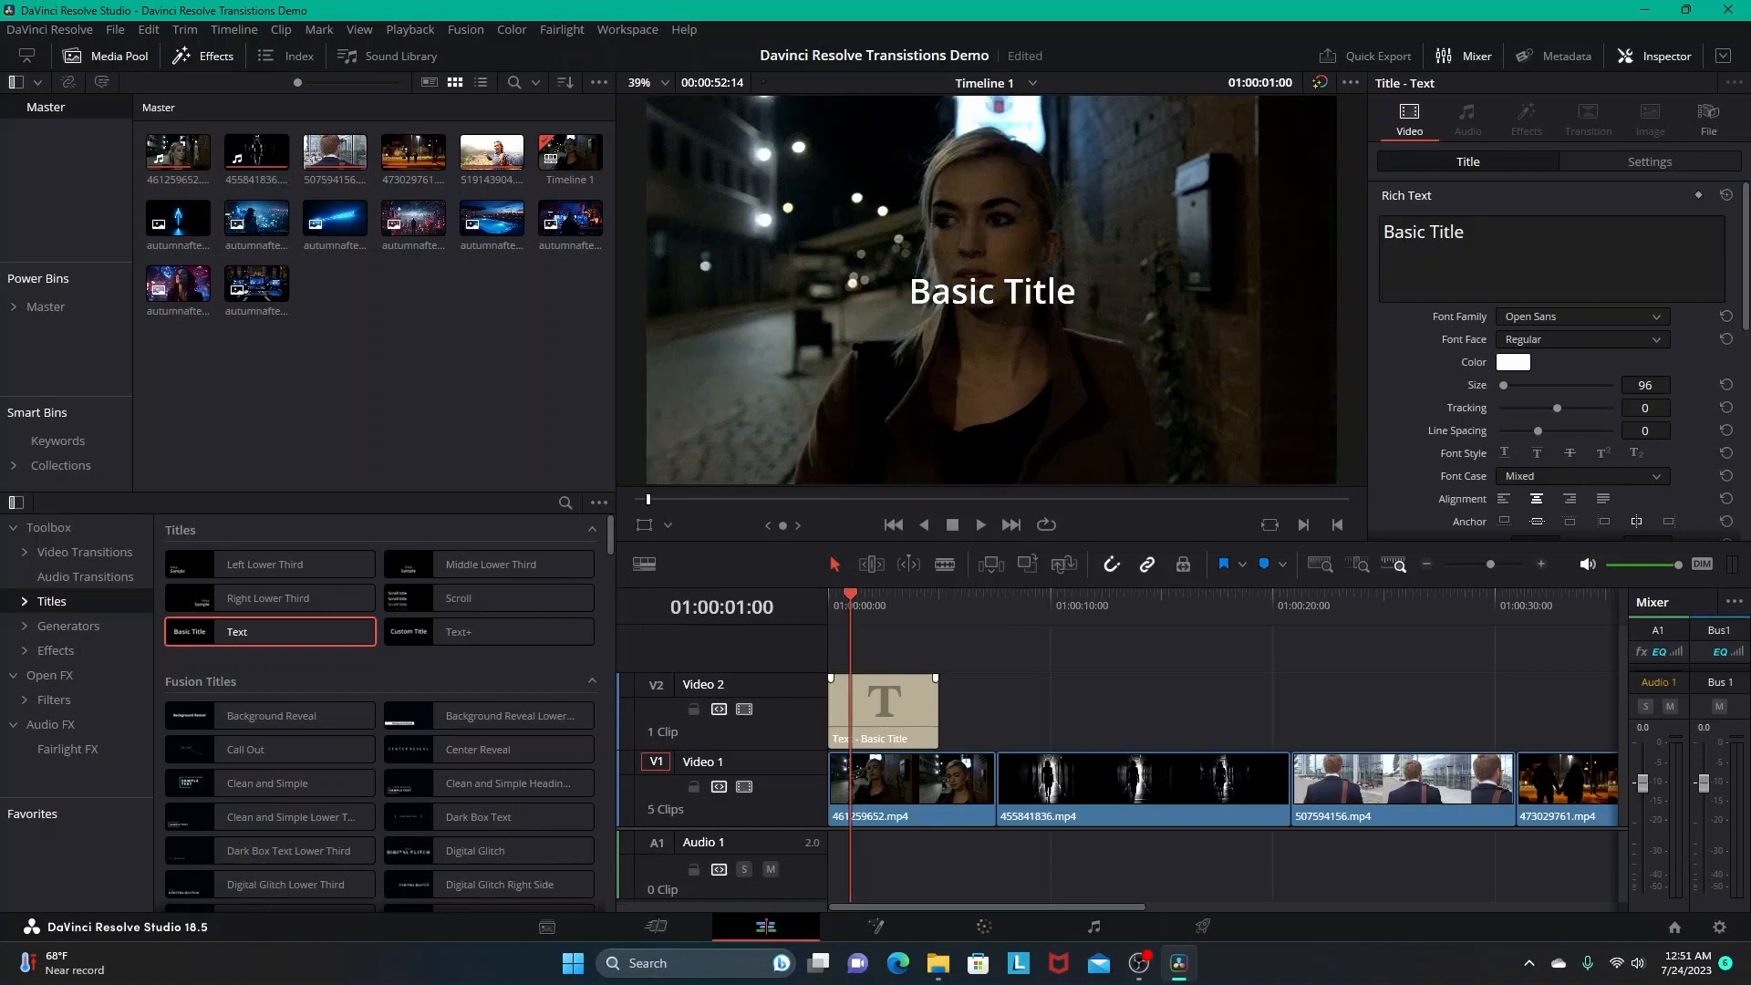
drag(937, 721, 996, 720)
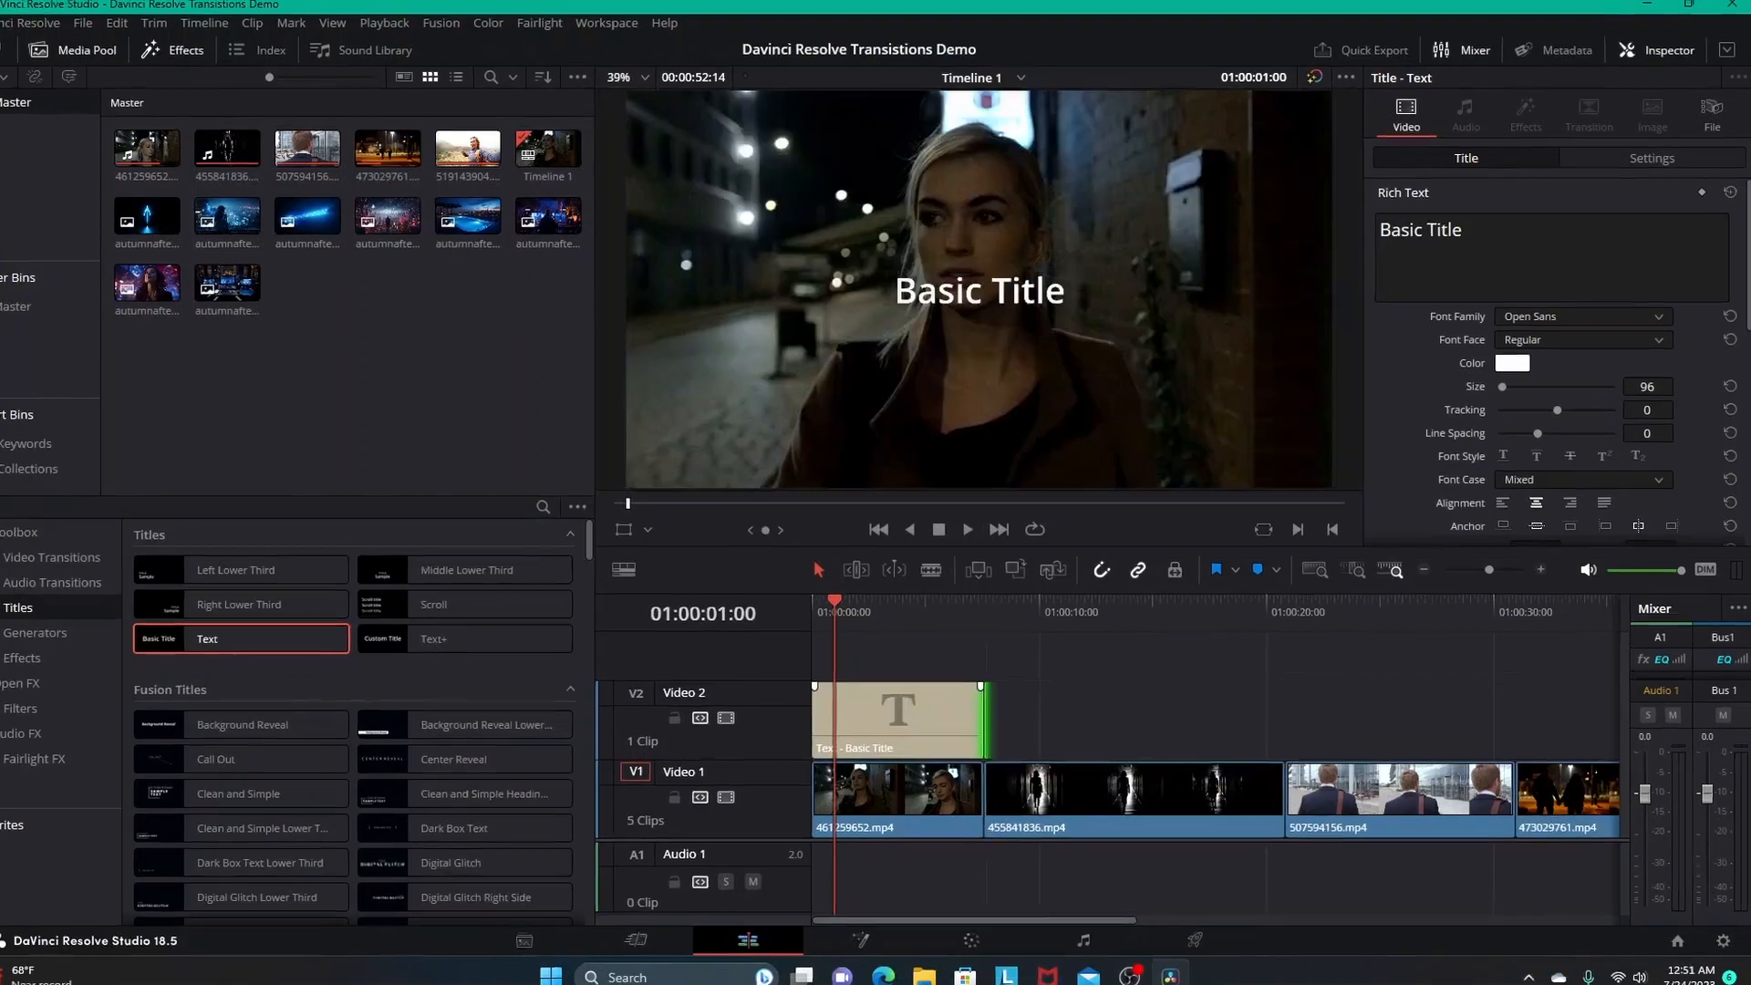
key(shift+Left)
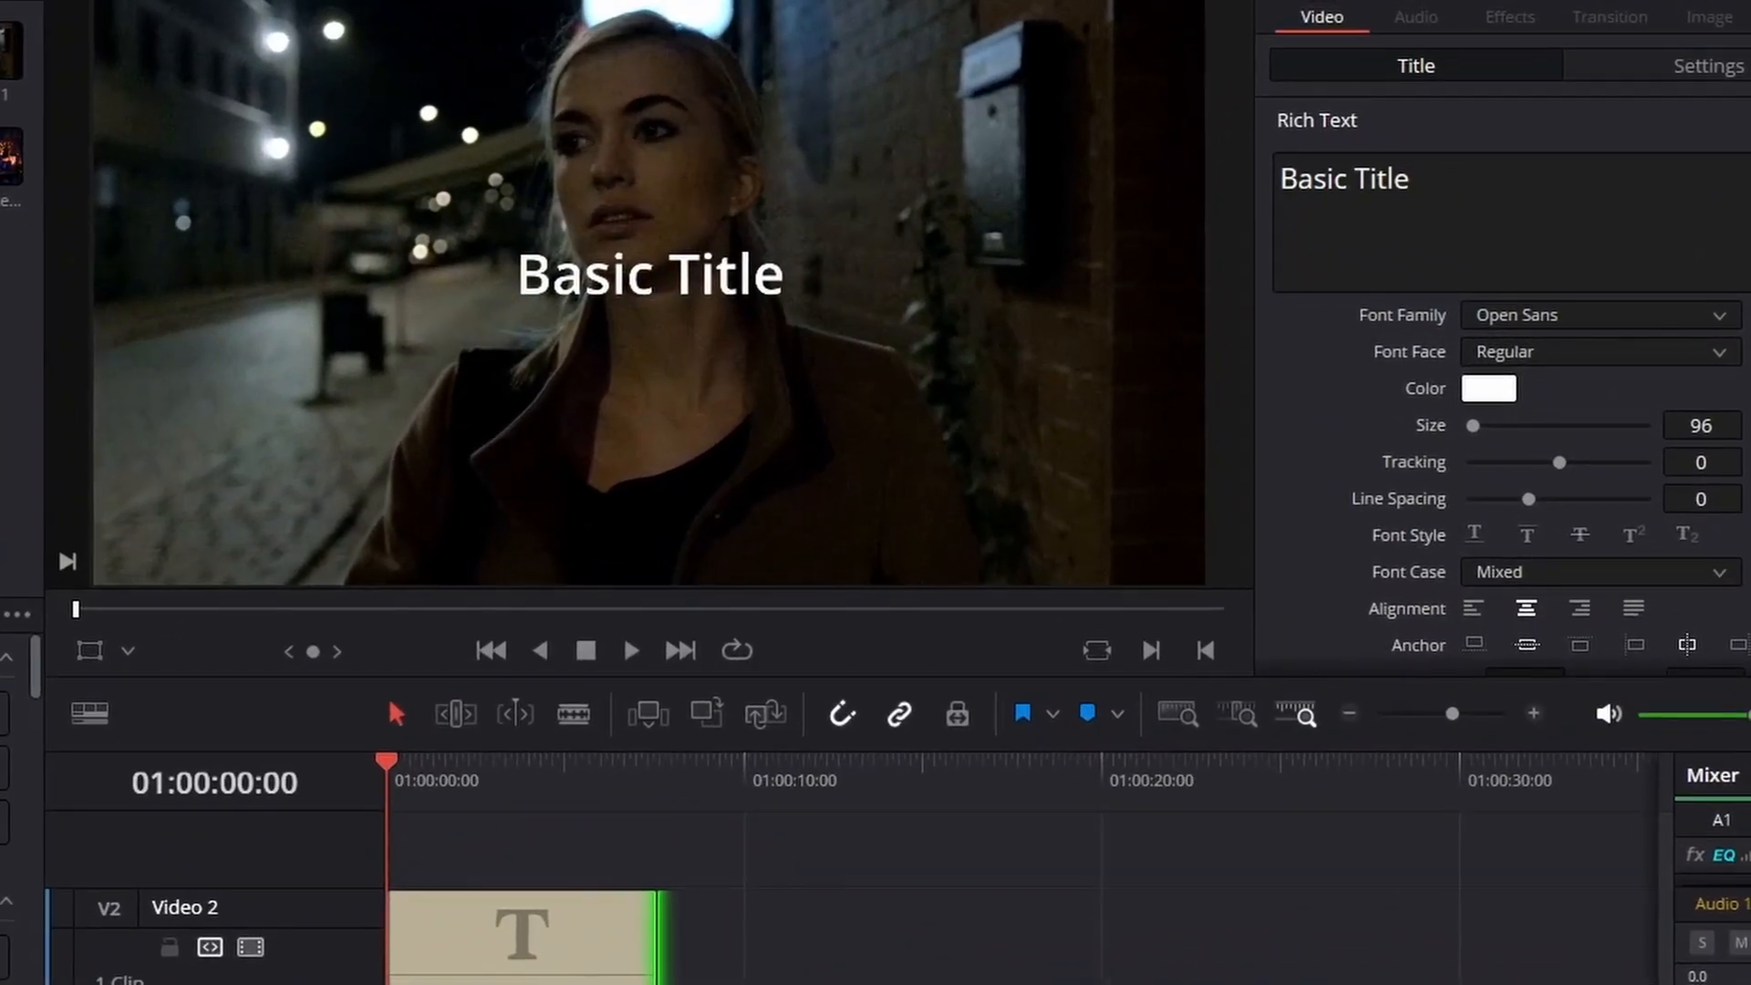
Set the font family of the Text title on Video 2 to Impact
click(583, 958)
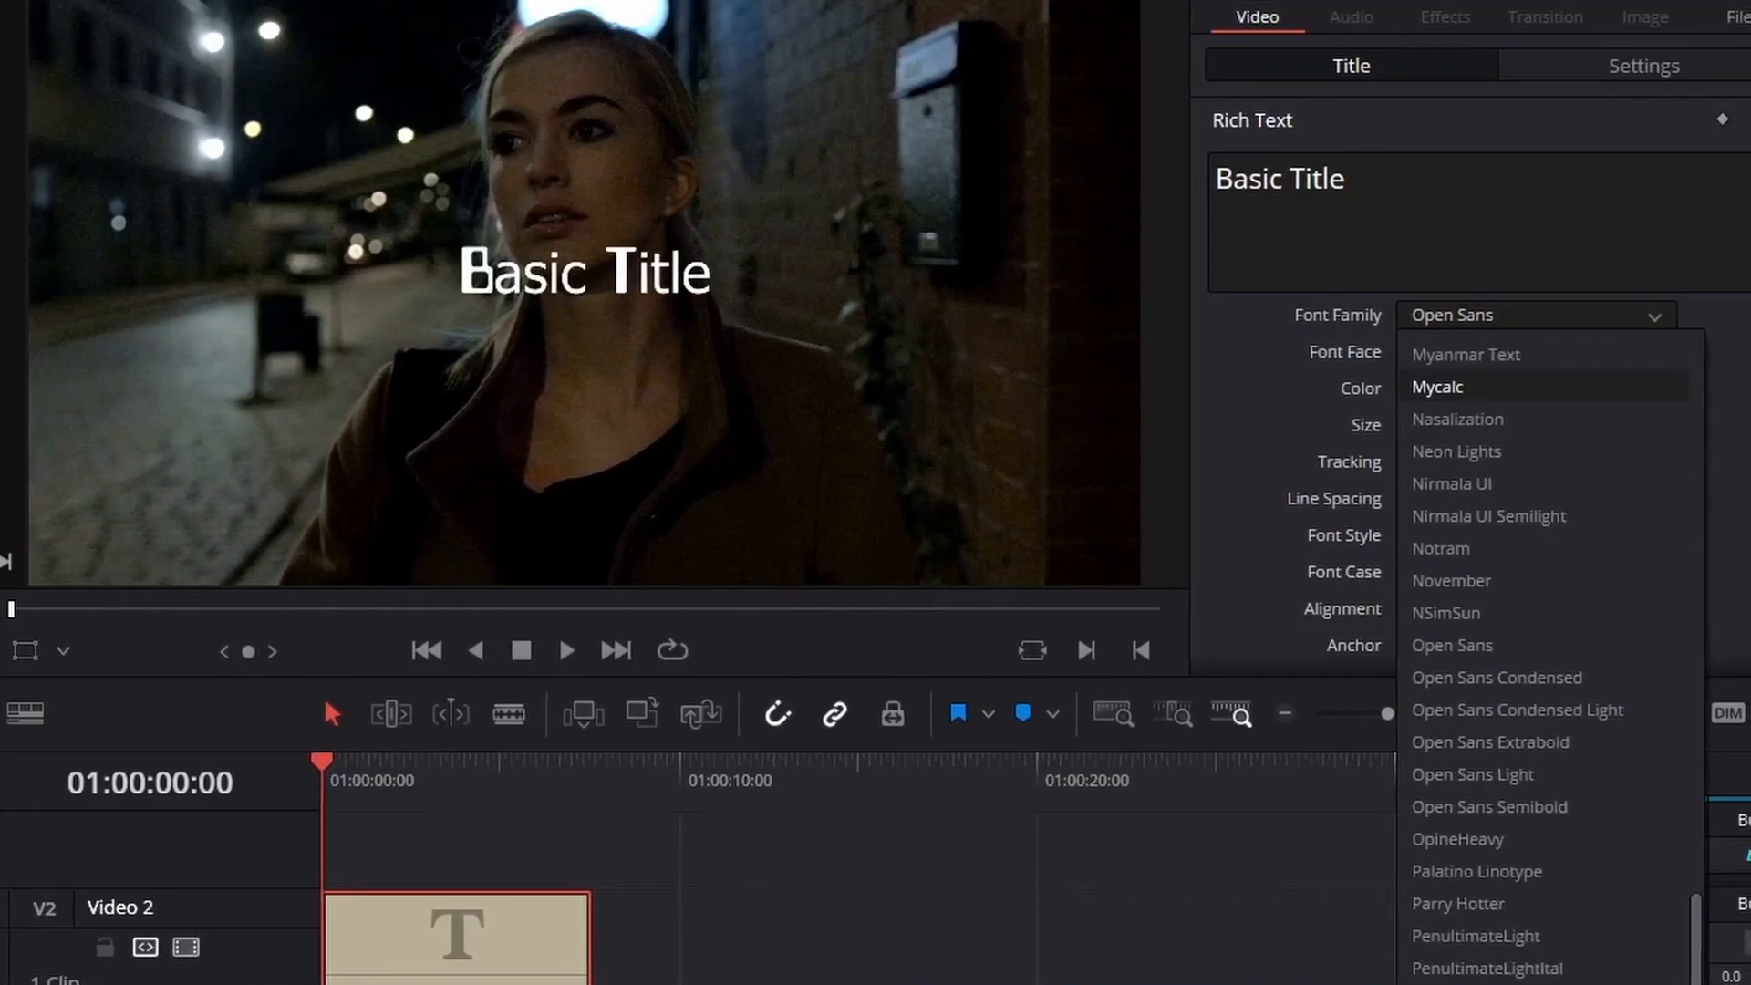
scroll(1551, 657, up, 6)
scroll(1550, 709, up, 8)
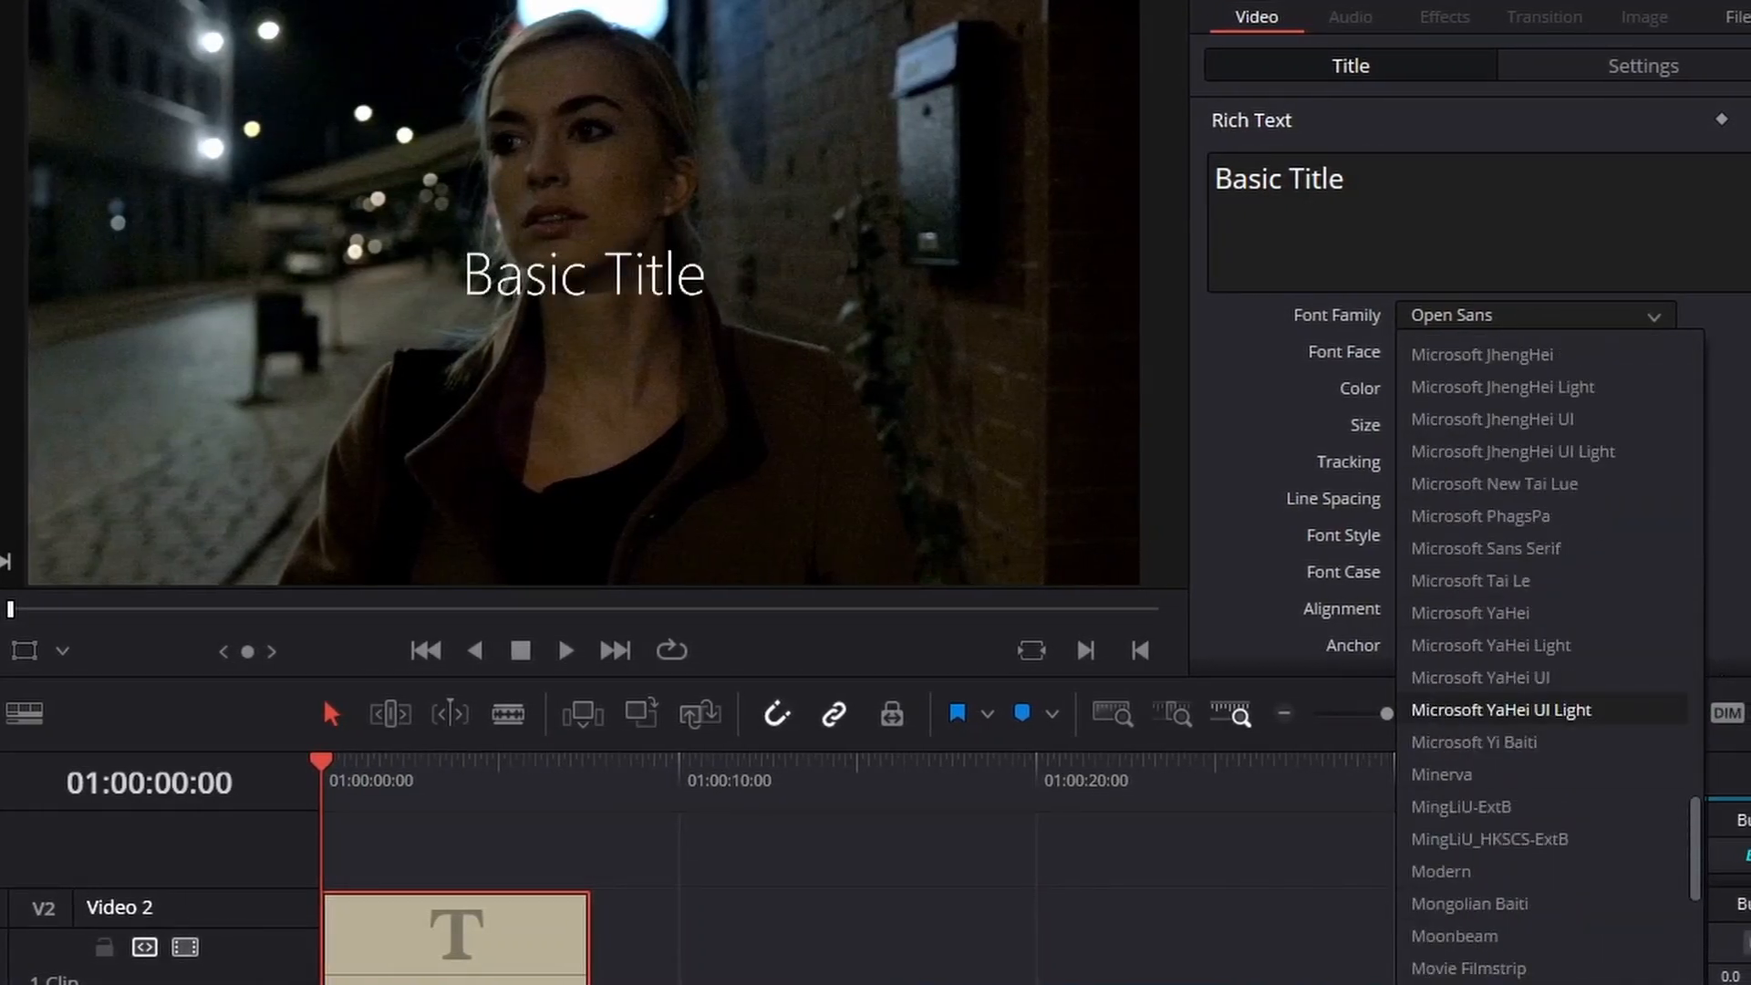
scroll(1550, 730, up, 7)
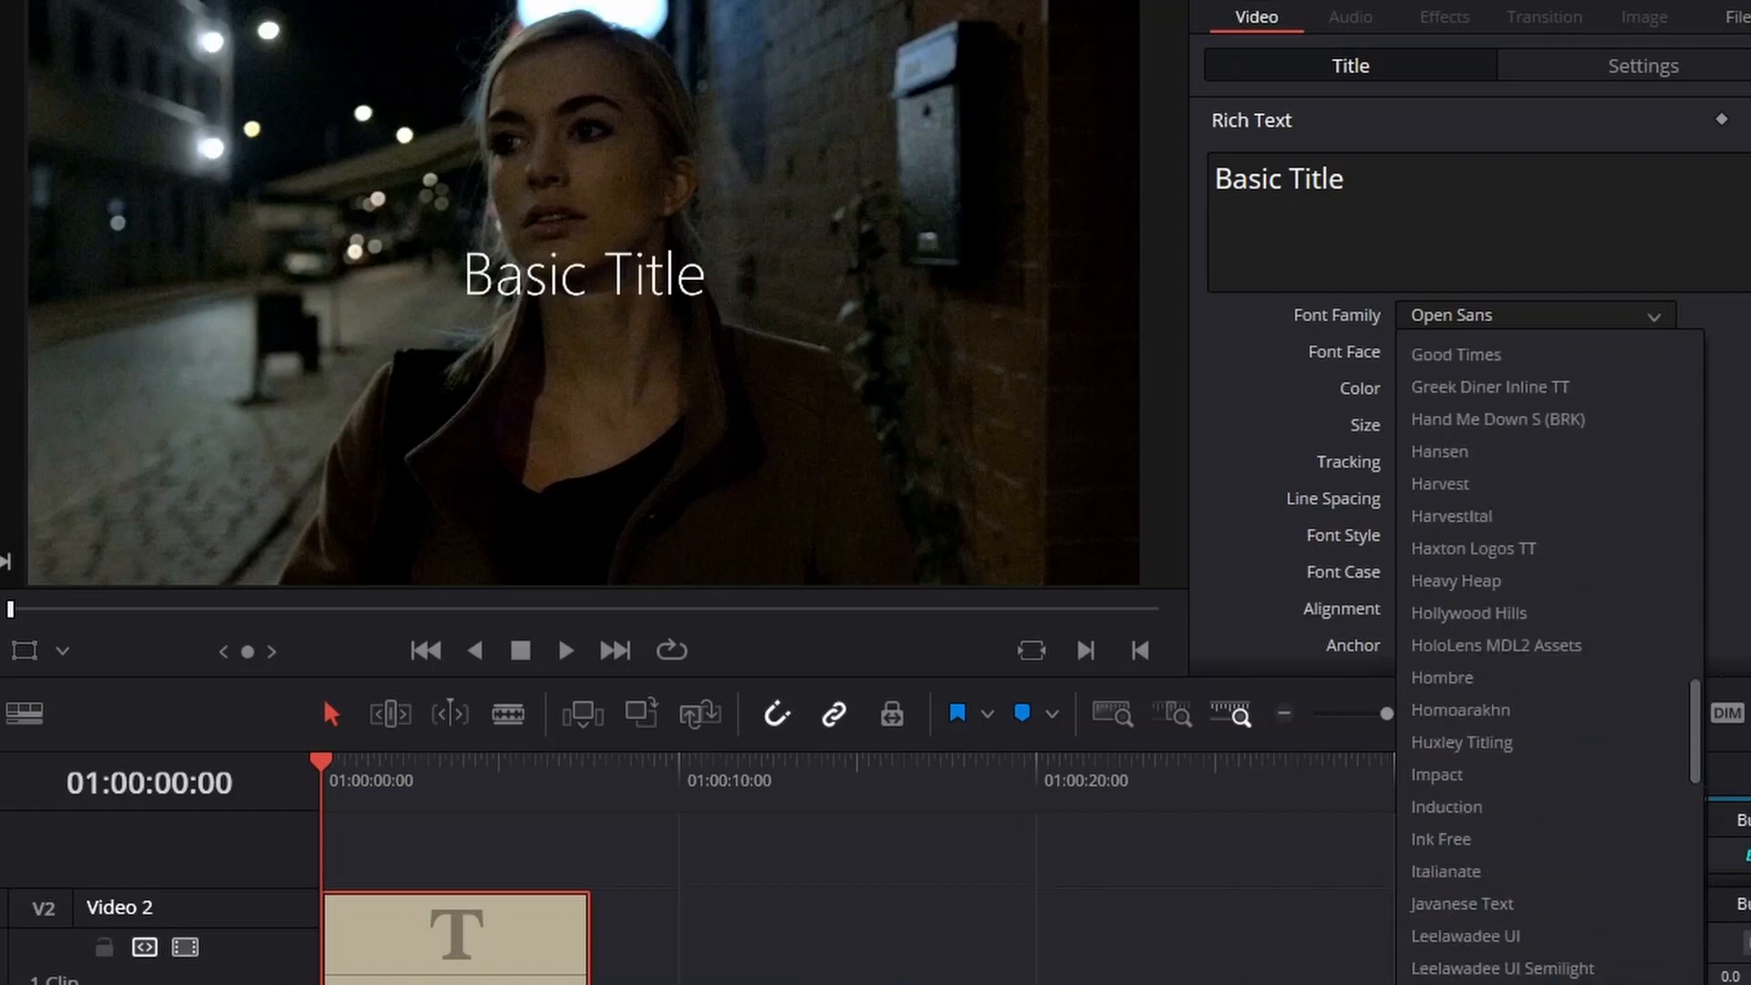
click(1437, 774)
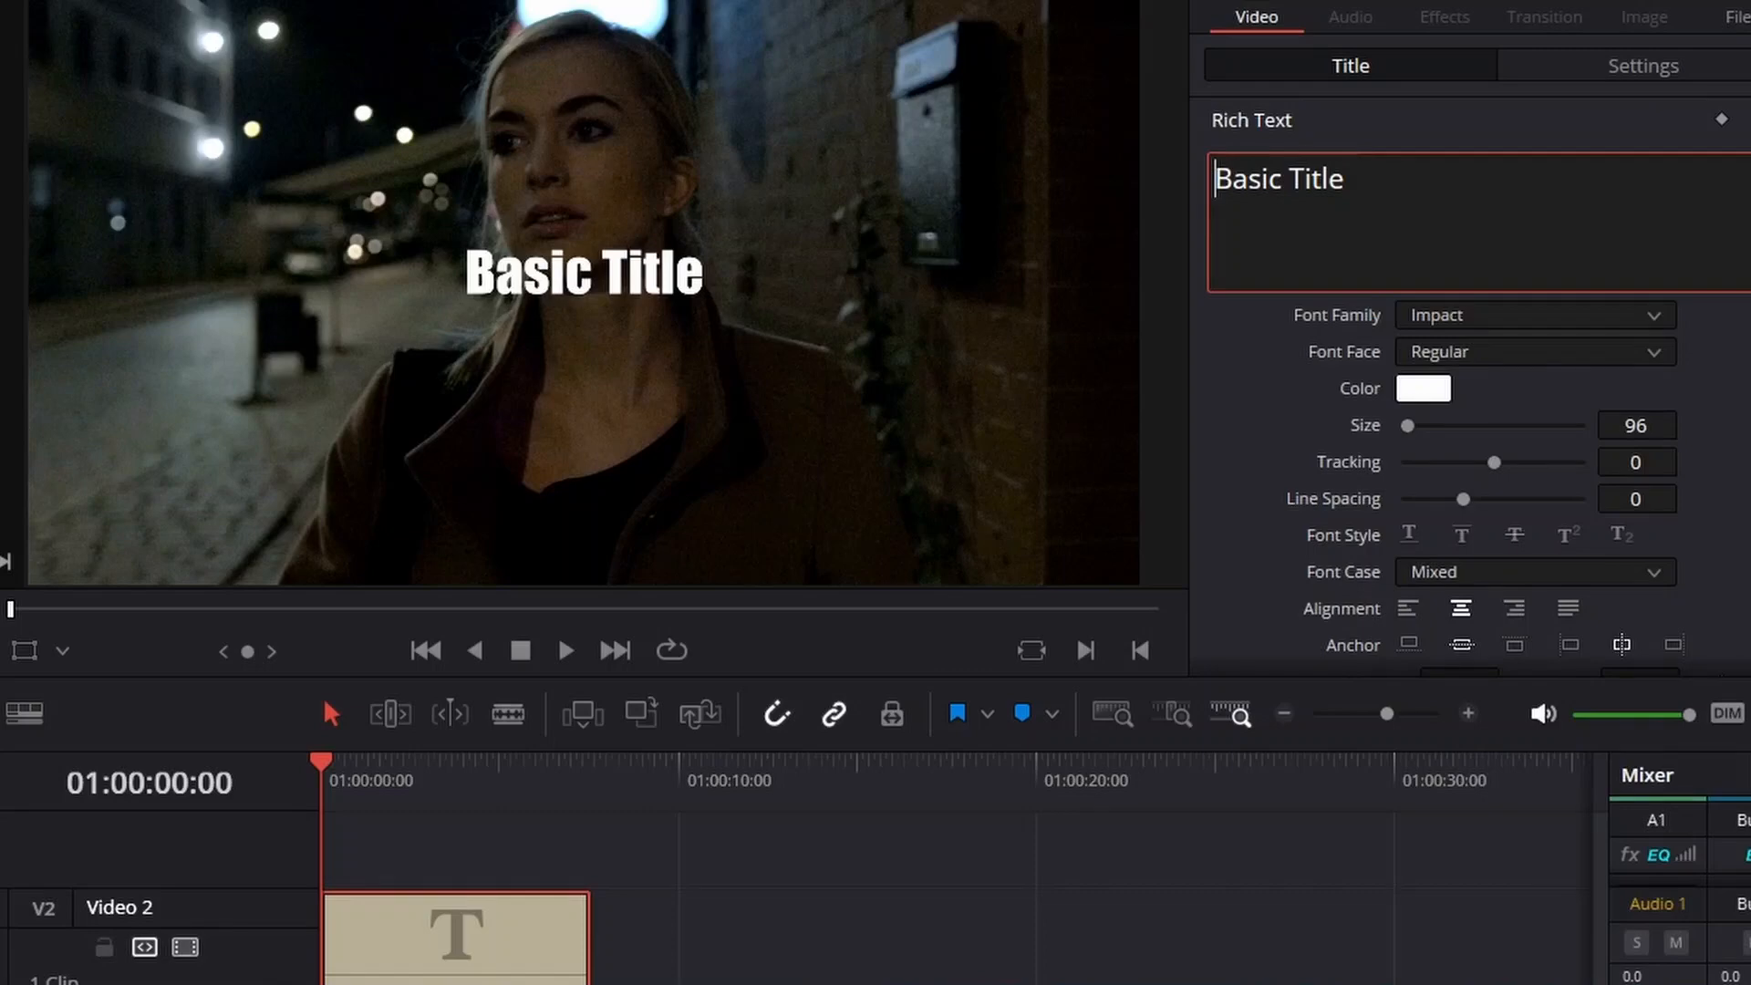
Look through the title's formatting options and set its line spacing to 9
scroll(1468, 383, down, 3)
scroll(1468, 383, down, 1)
scroll(1468, 383, up, 4)
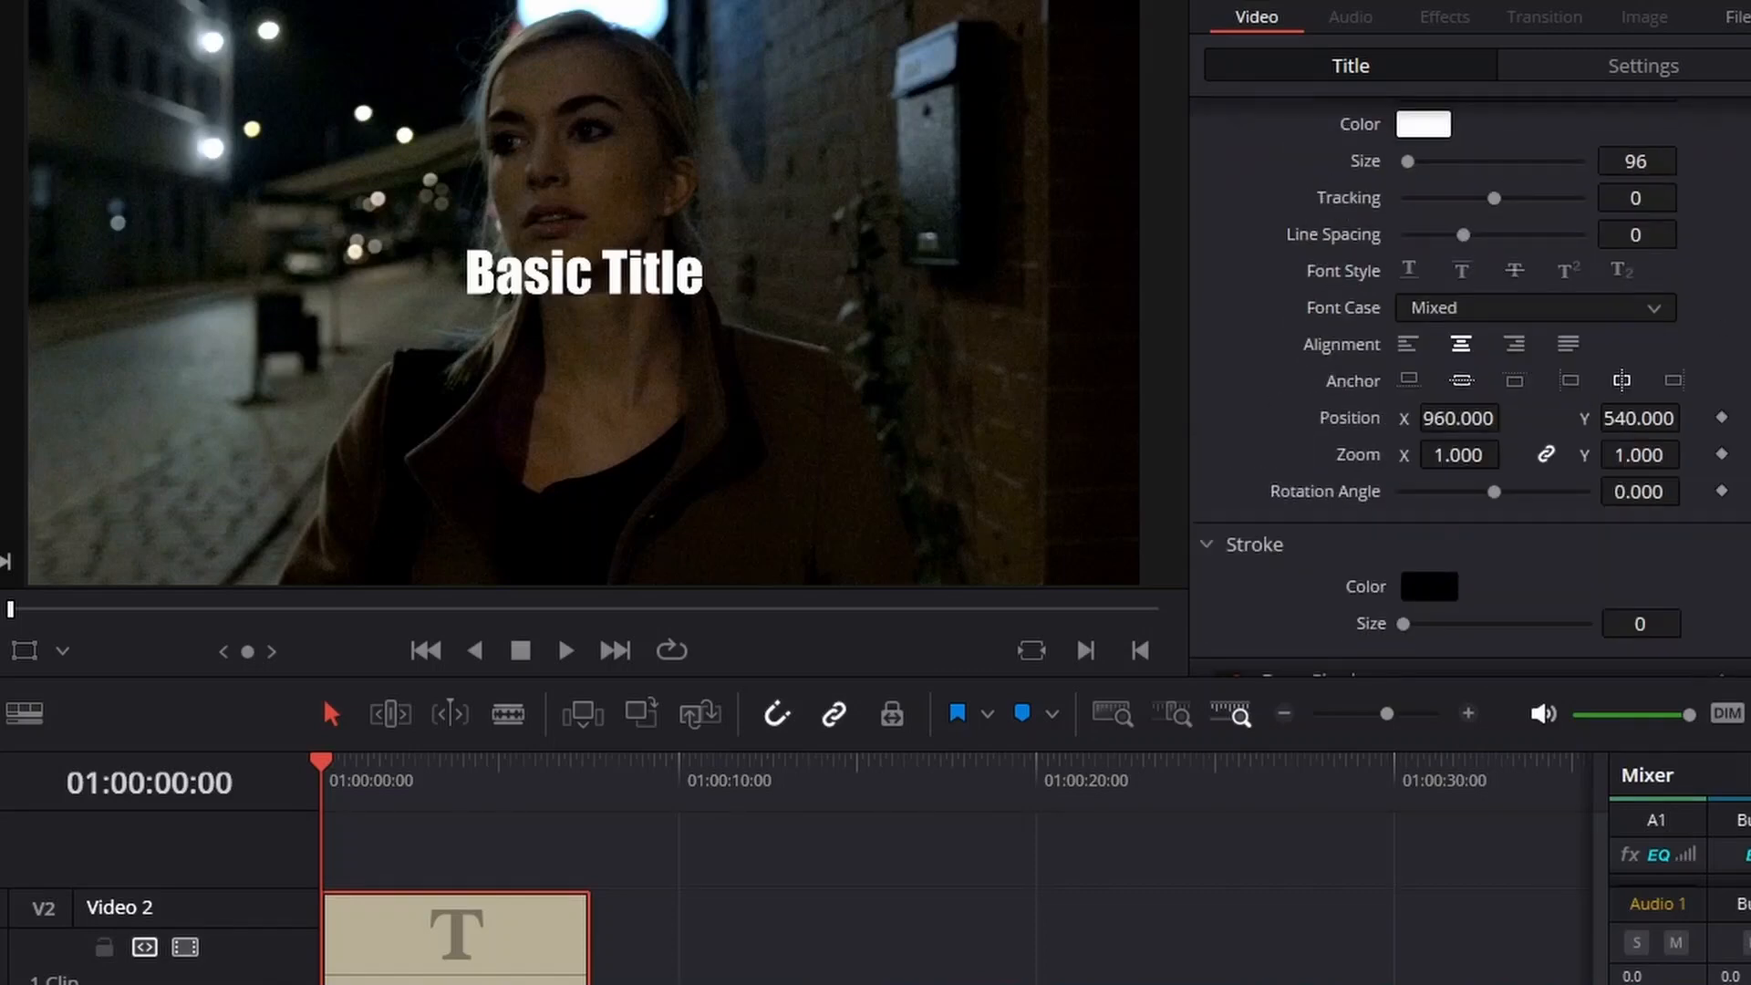
scroll(1469, 383, down, 1)
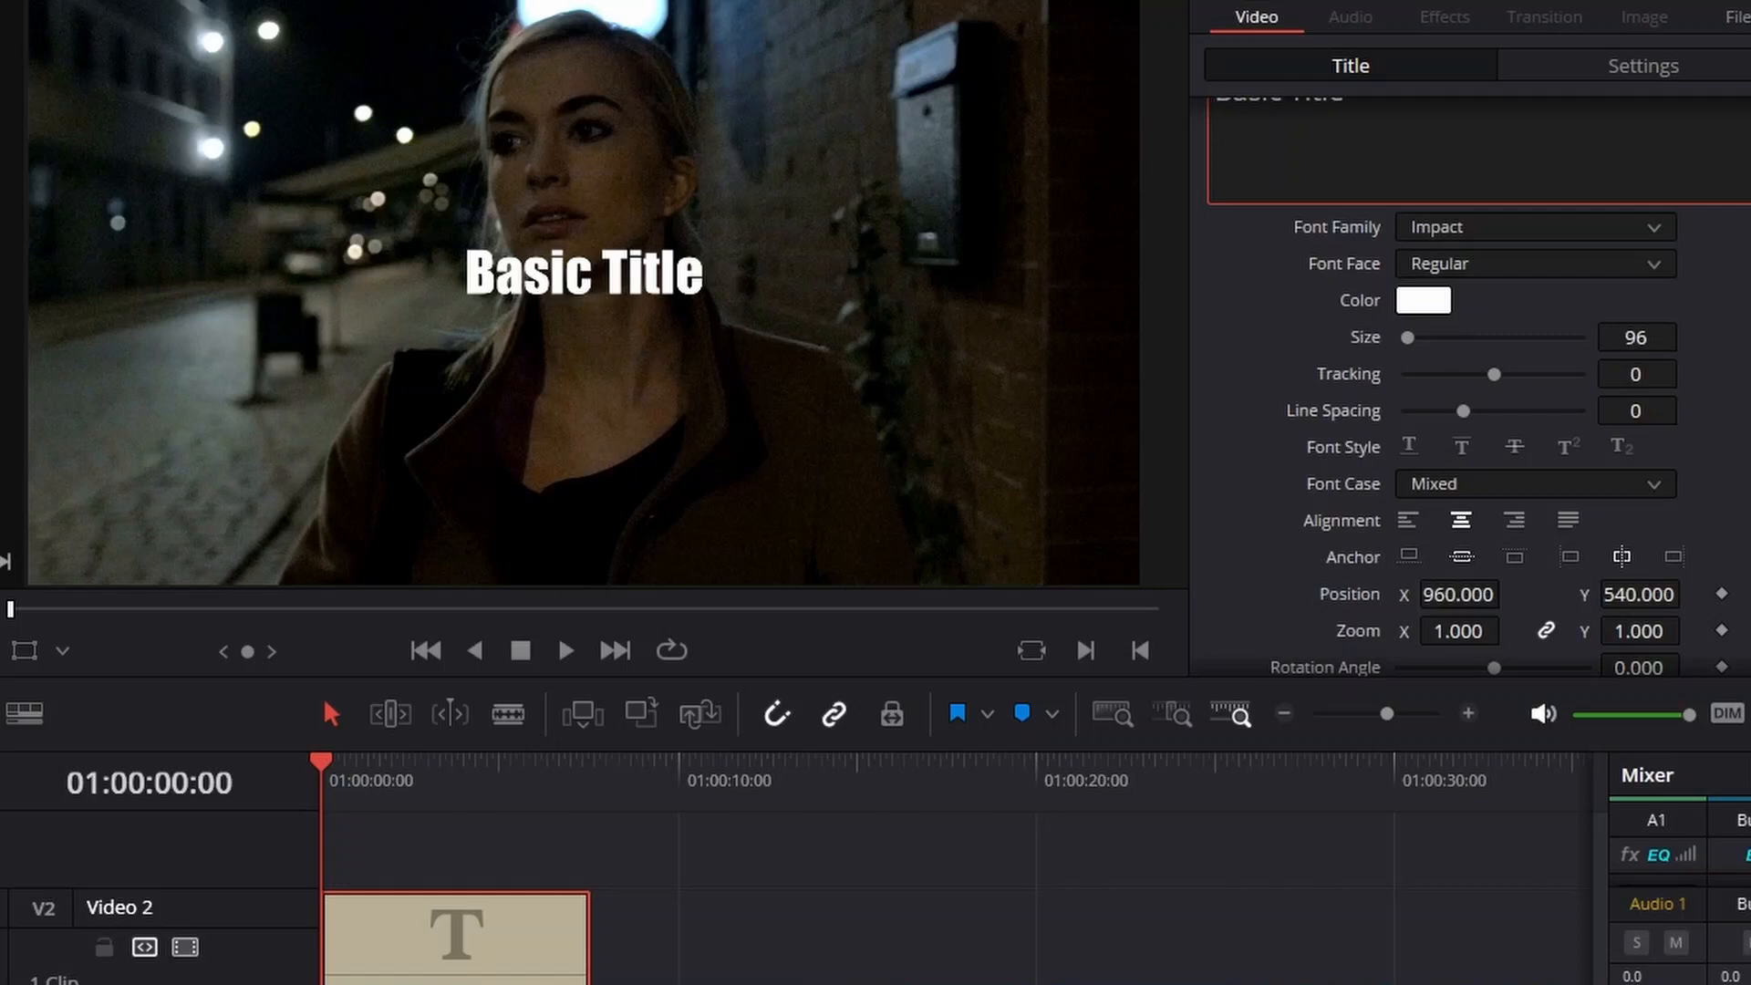
drag(1463, 411, 1465, 410)
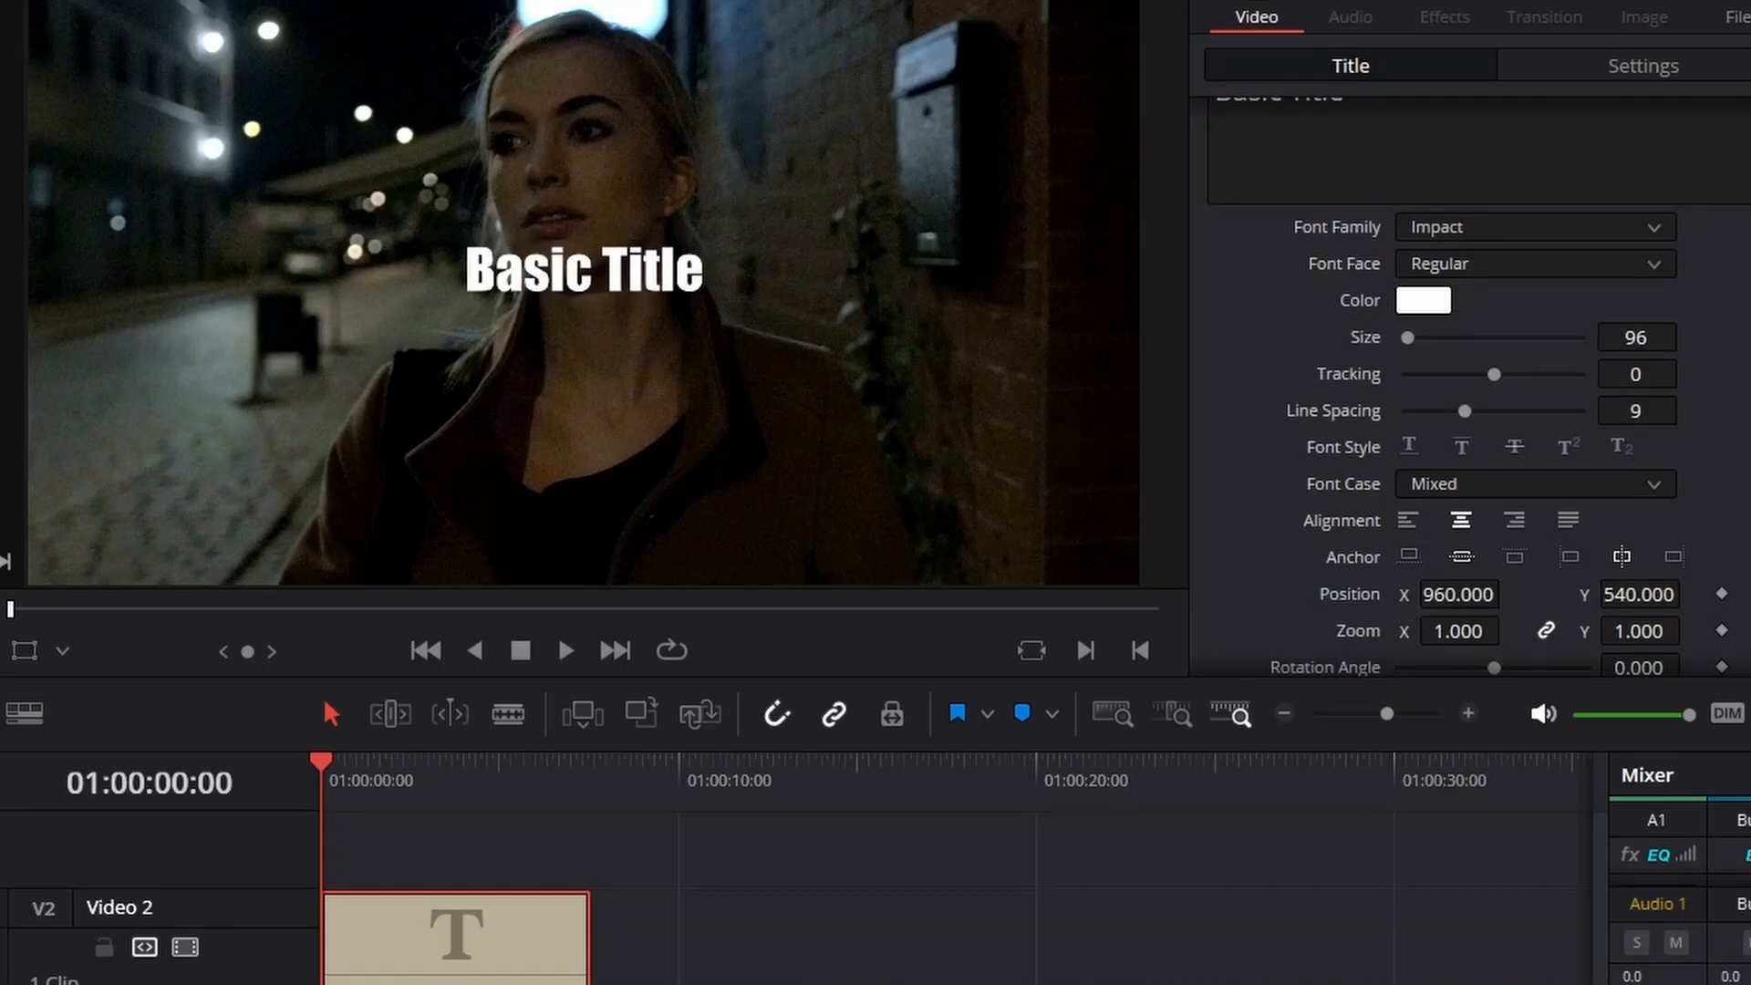
Try shifting the title horizontally with a title Position X of 539 and a Transform Position X of 333 in its settings
scroll(1478, 383, down, 1)
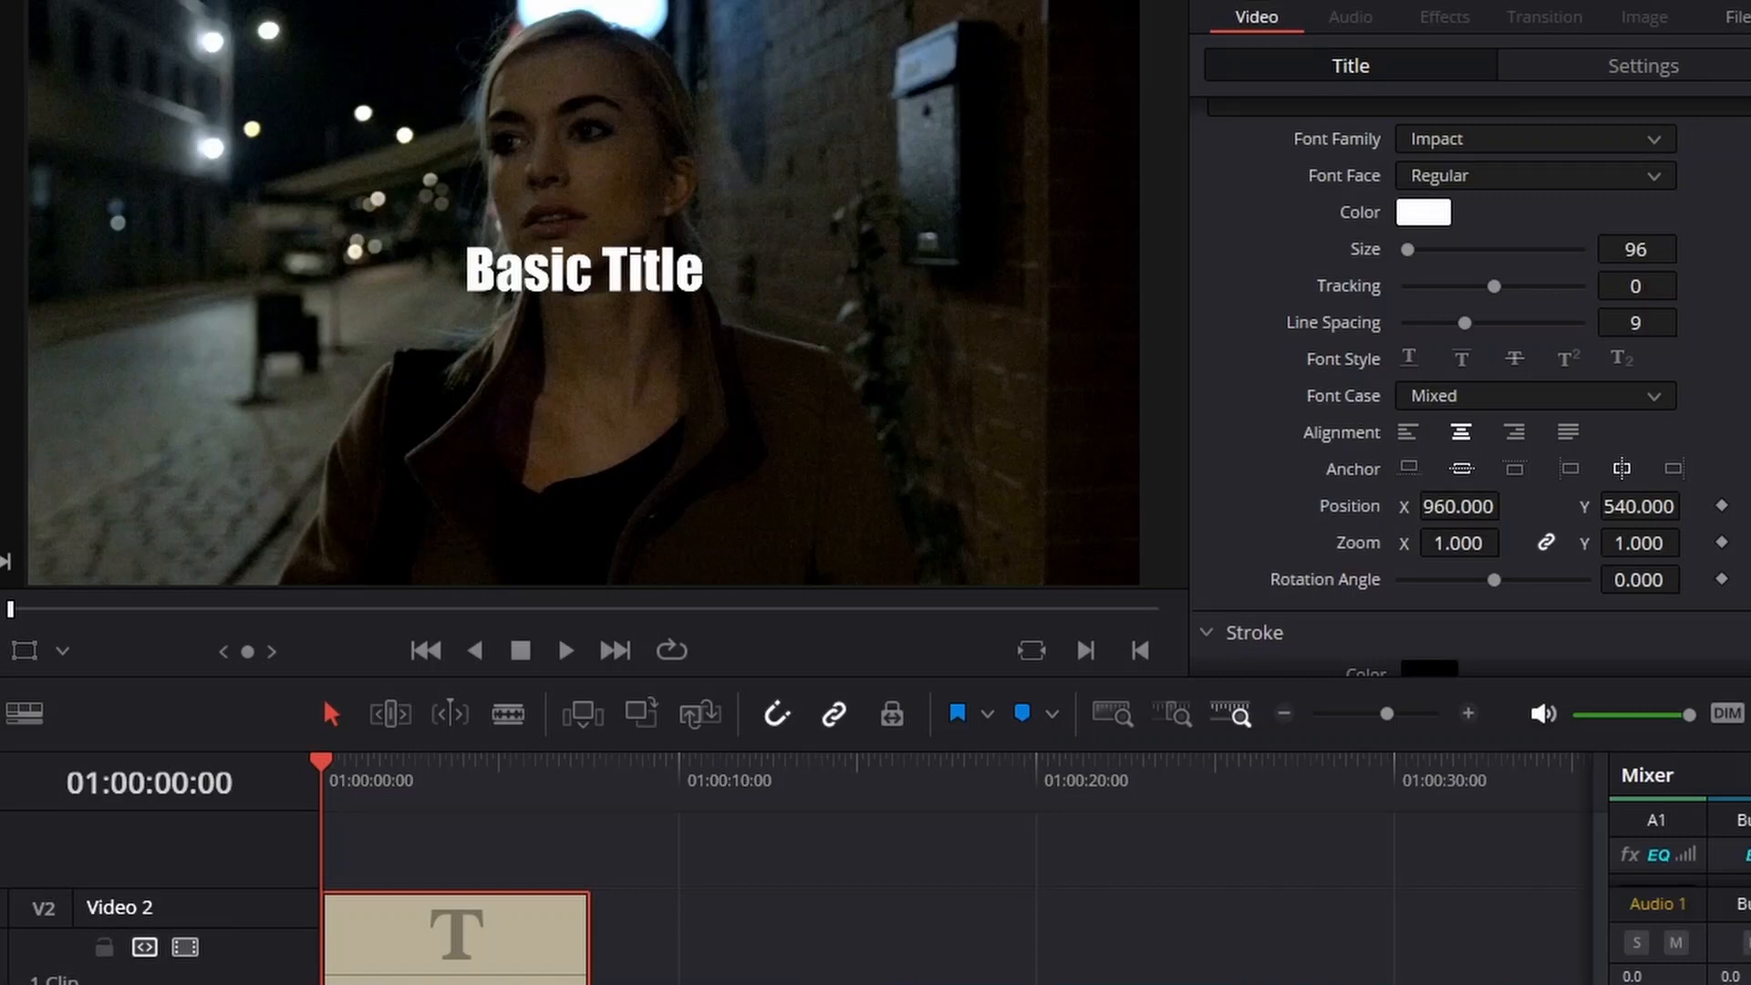
drag(1457, 506, 1352, 533)
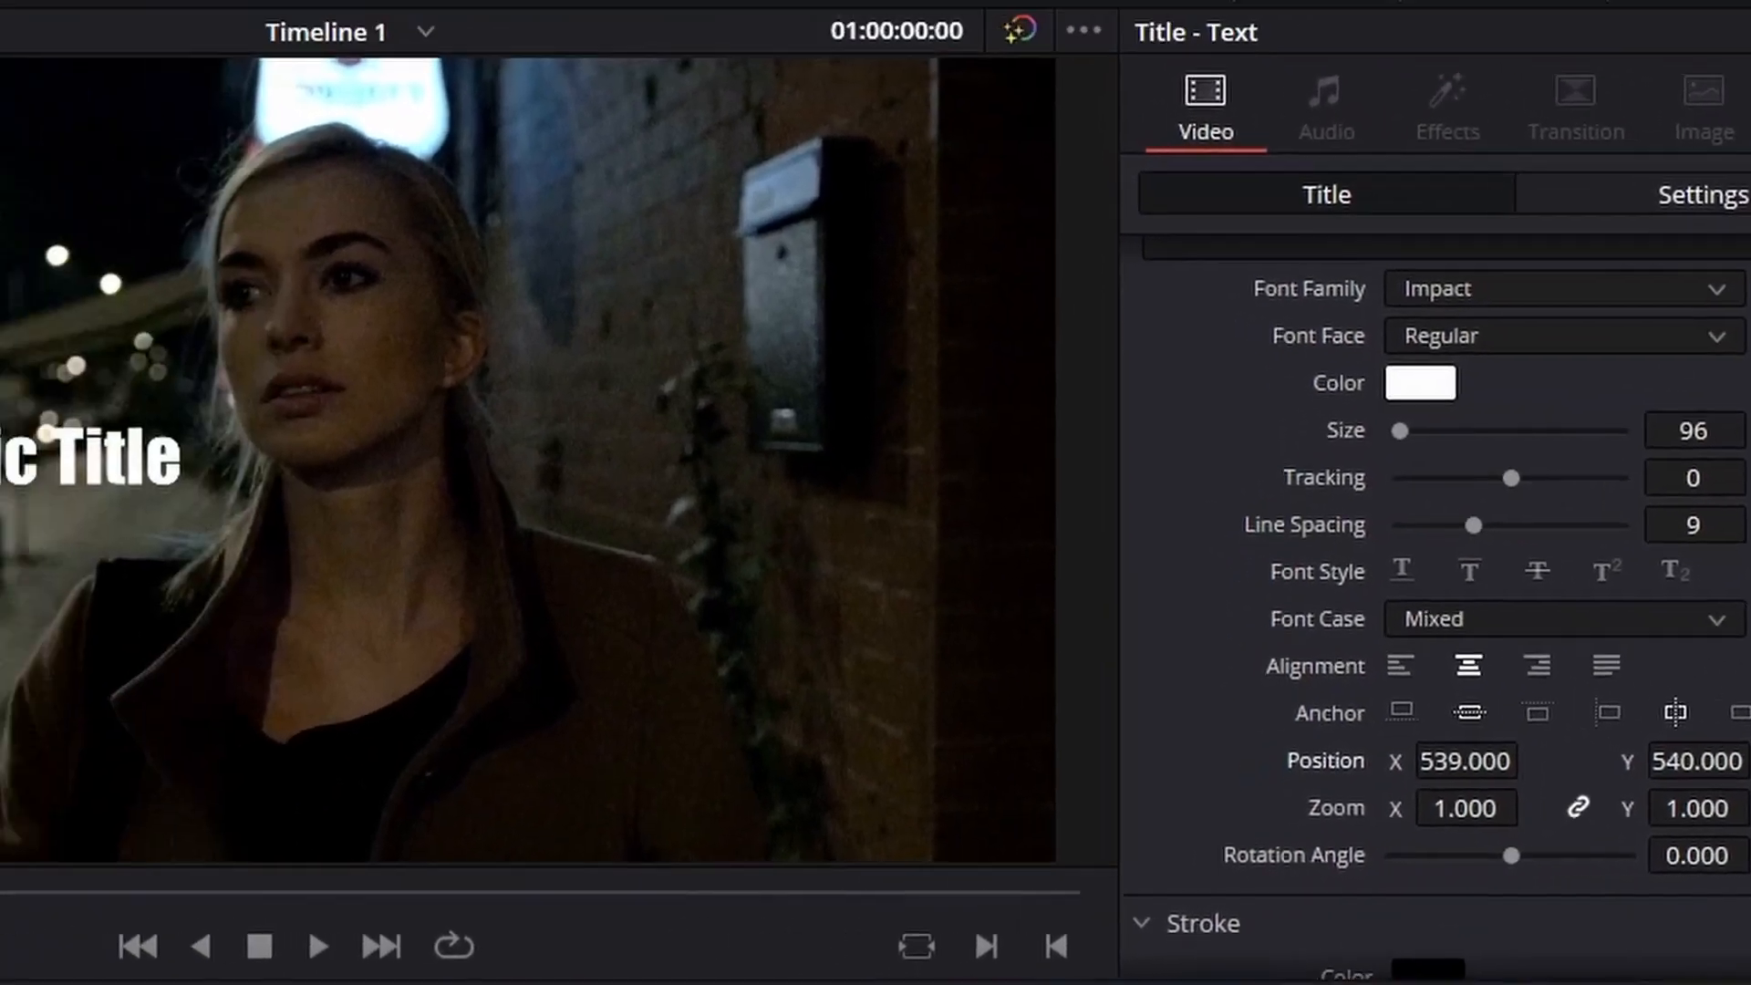
click(1528, 123)
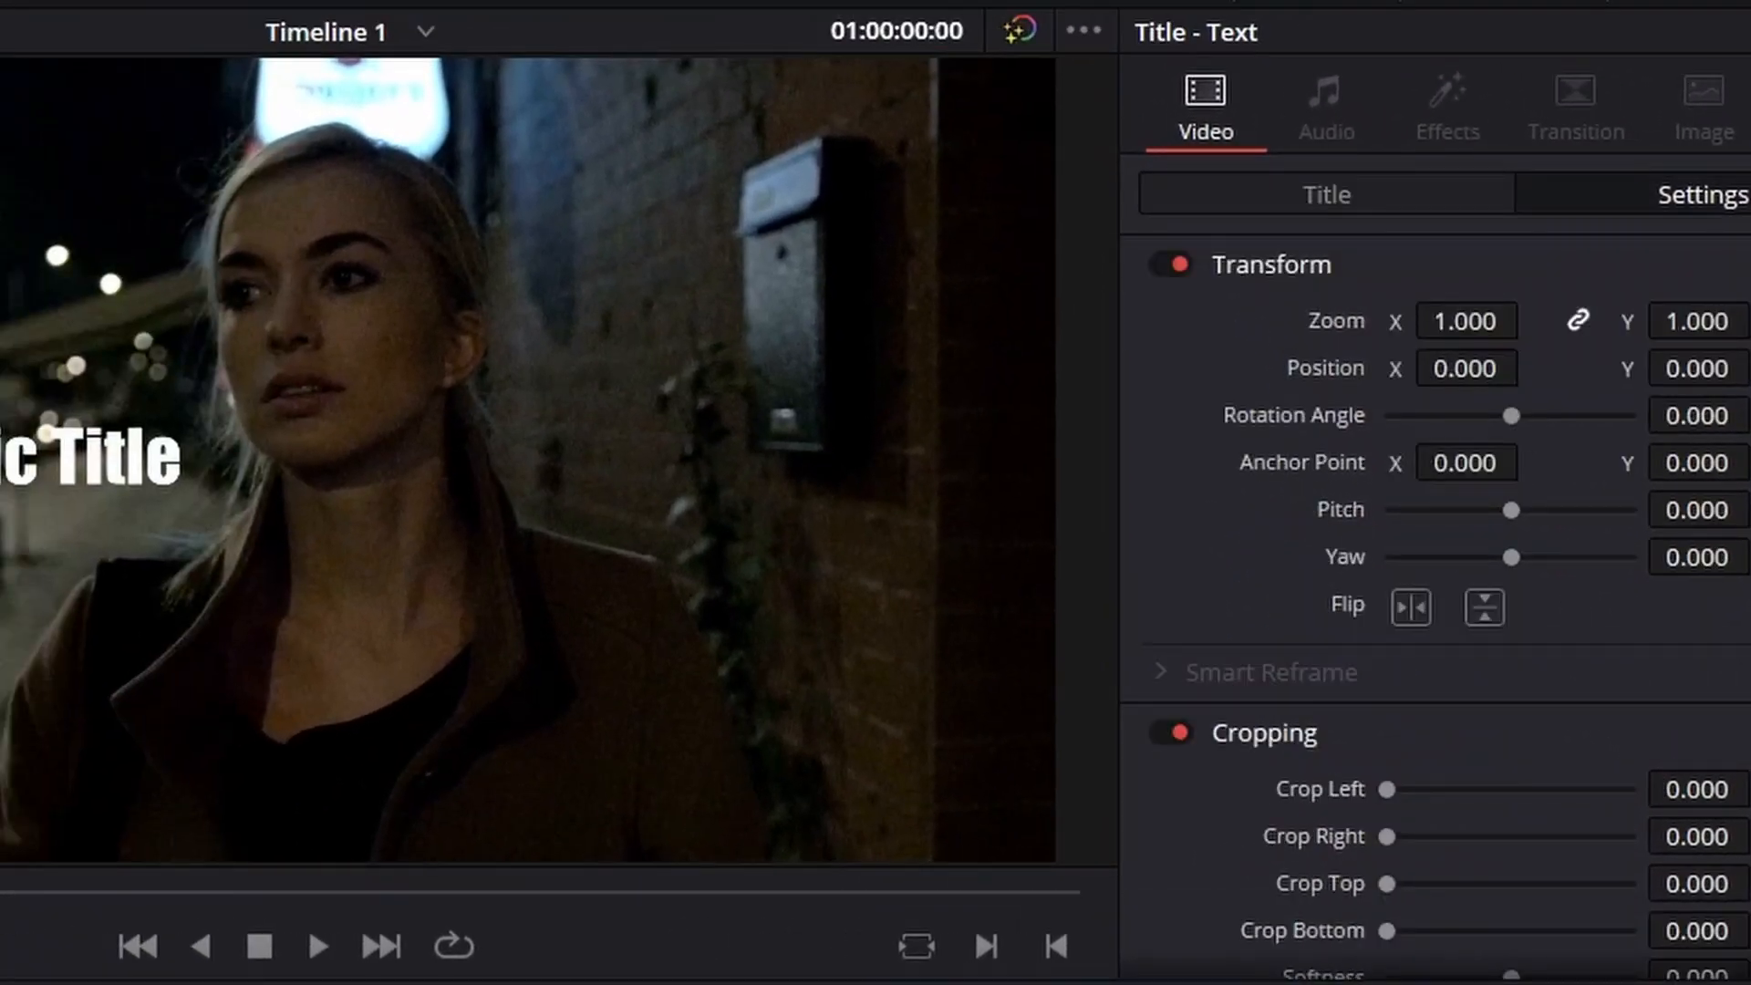
drag(1464, 368, 1639, 368)
drag(1530, 369, 1512, 368)
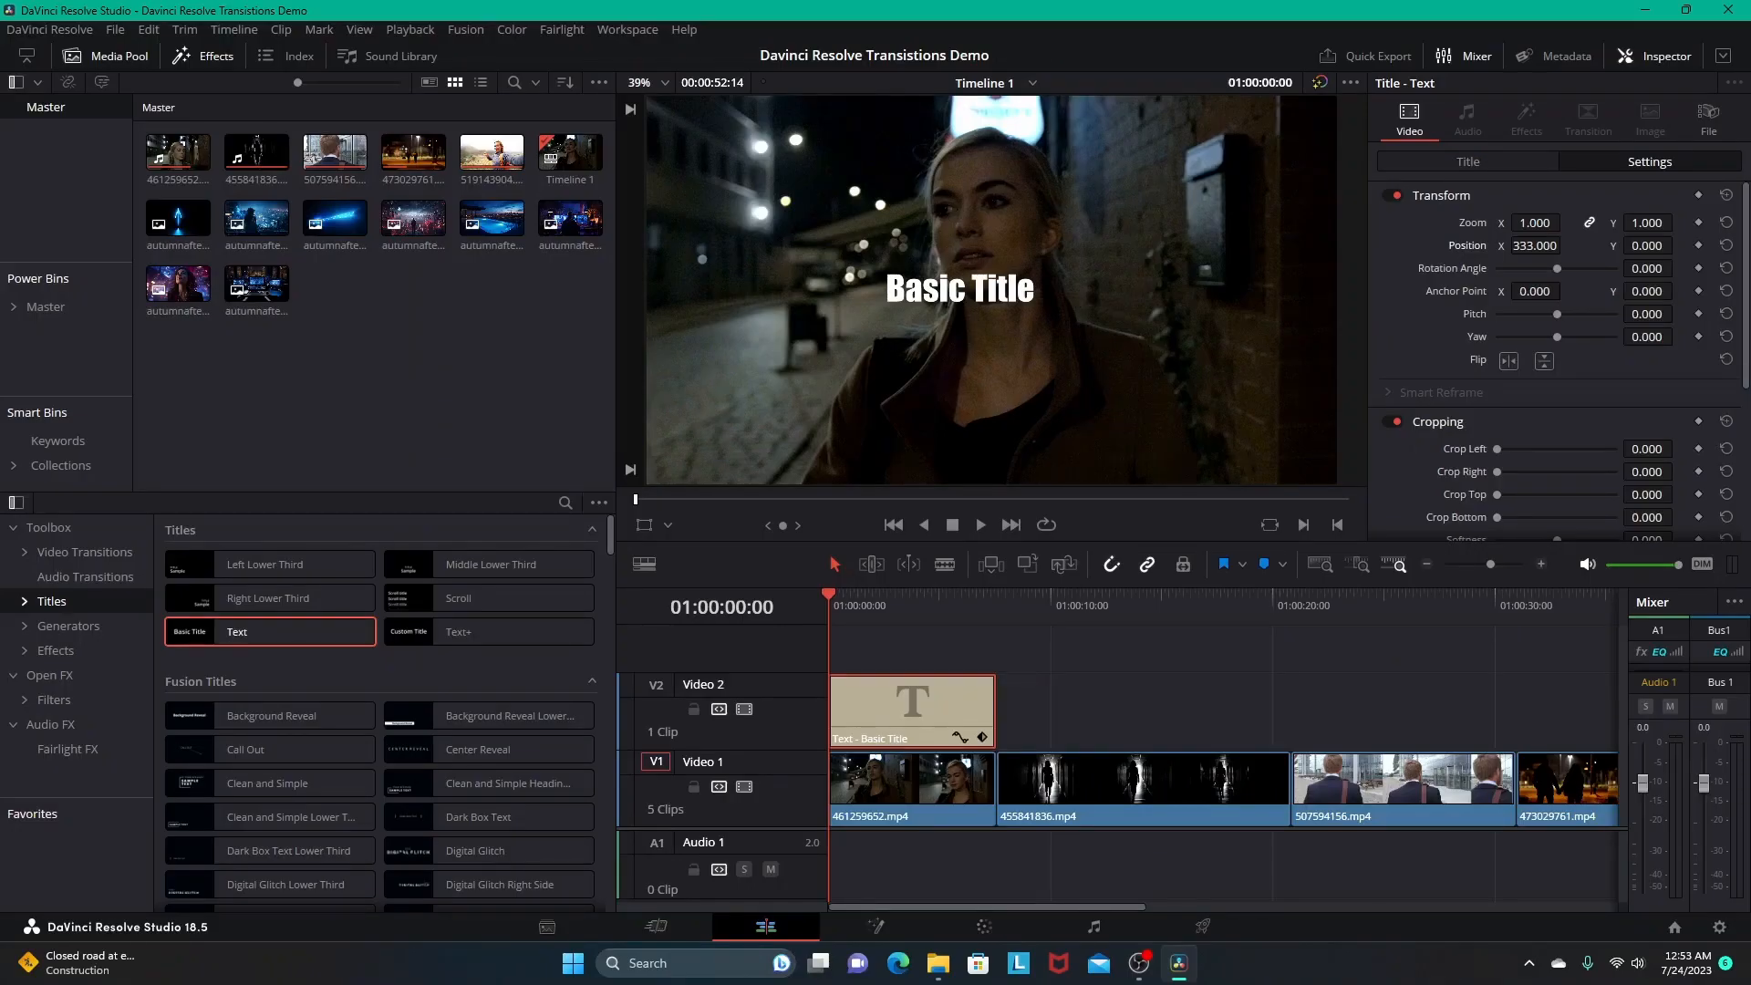
Reset both the Transform position in the title's settings and the title text's own position
click(1727, 245)
click(1468, 162)
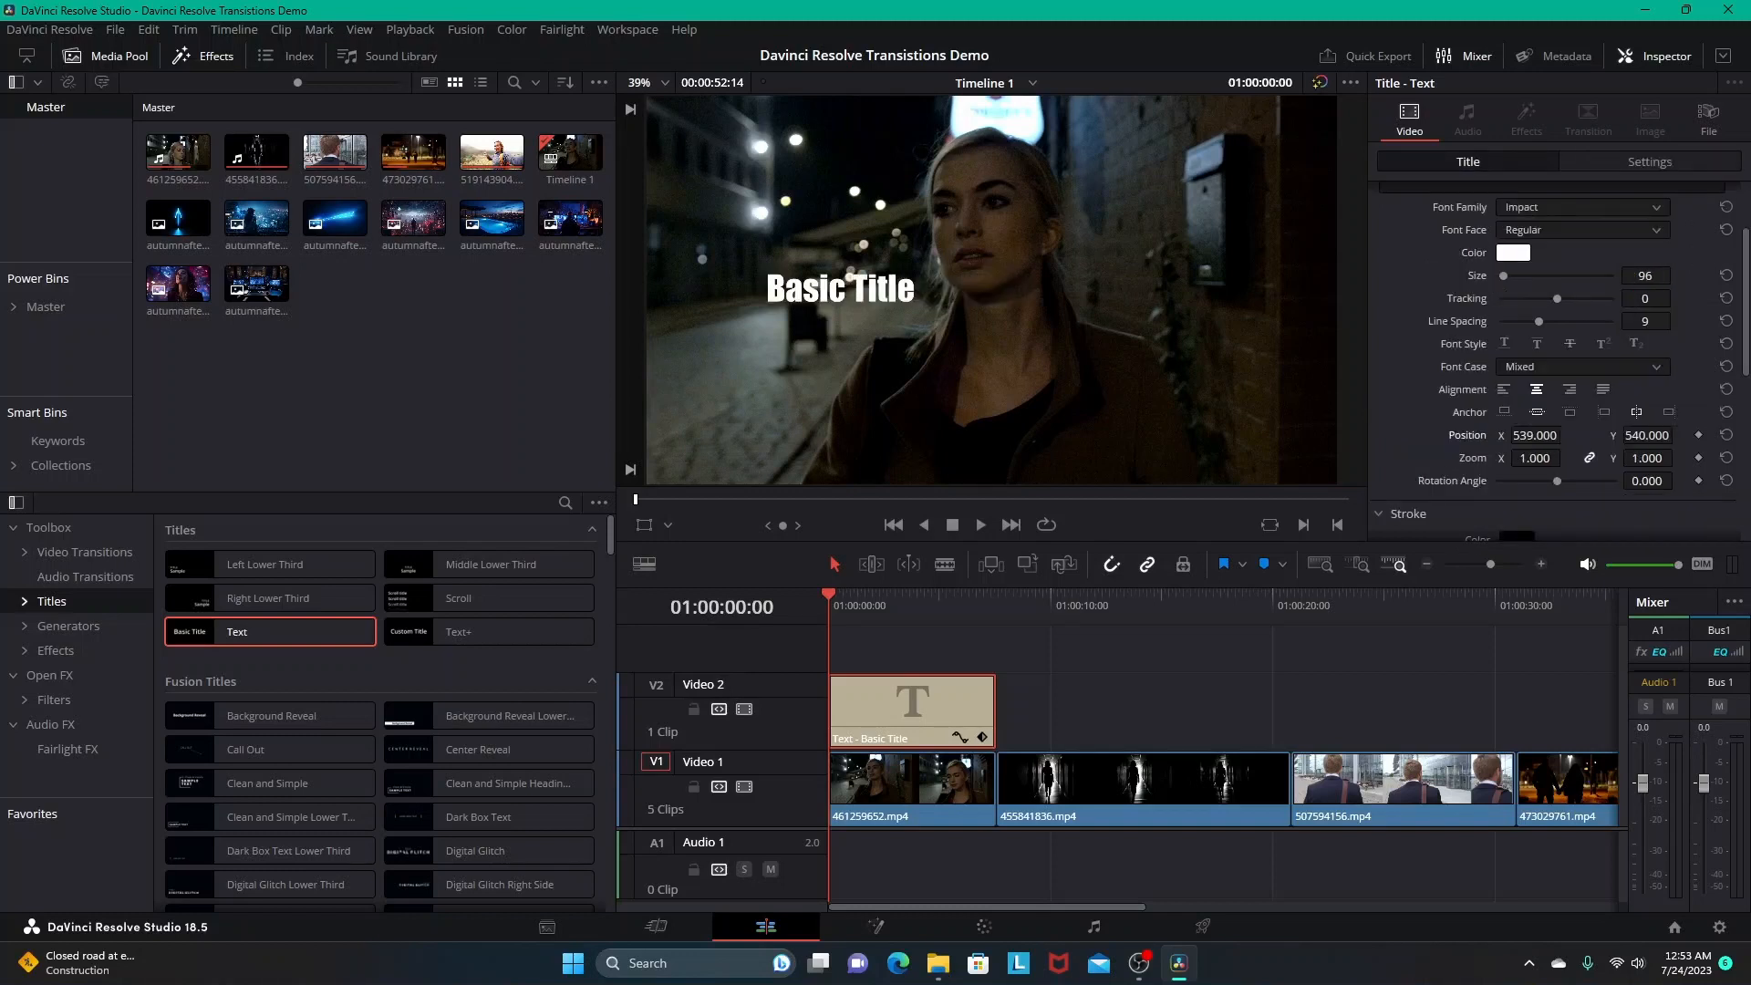
click(1726, 435)
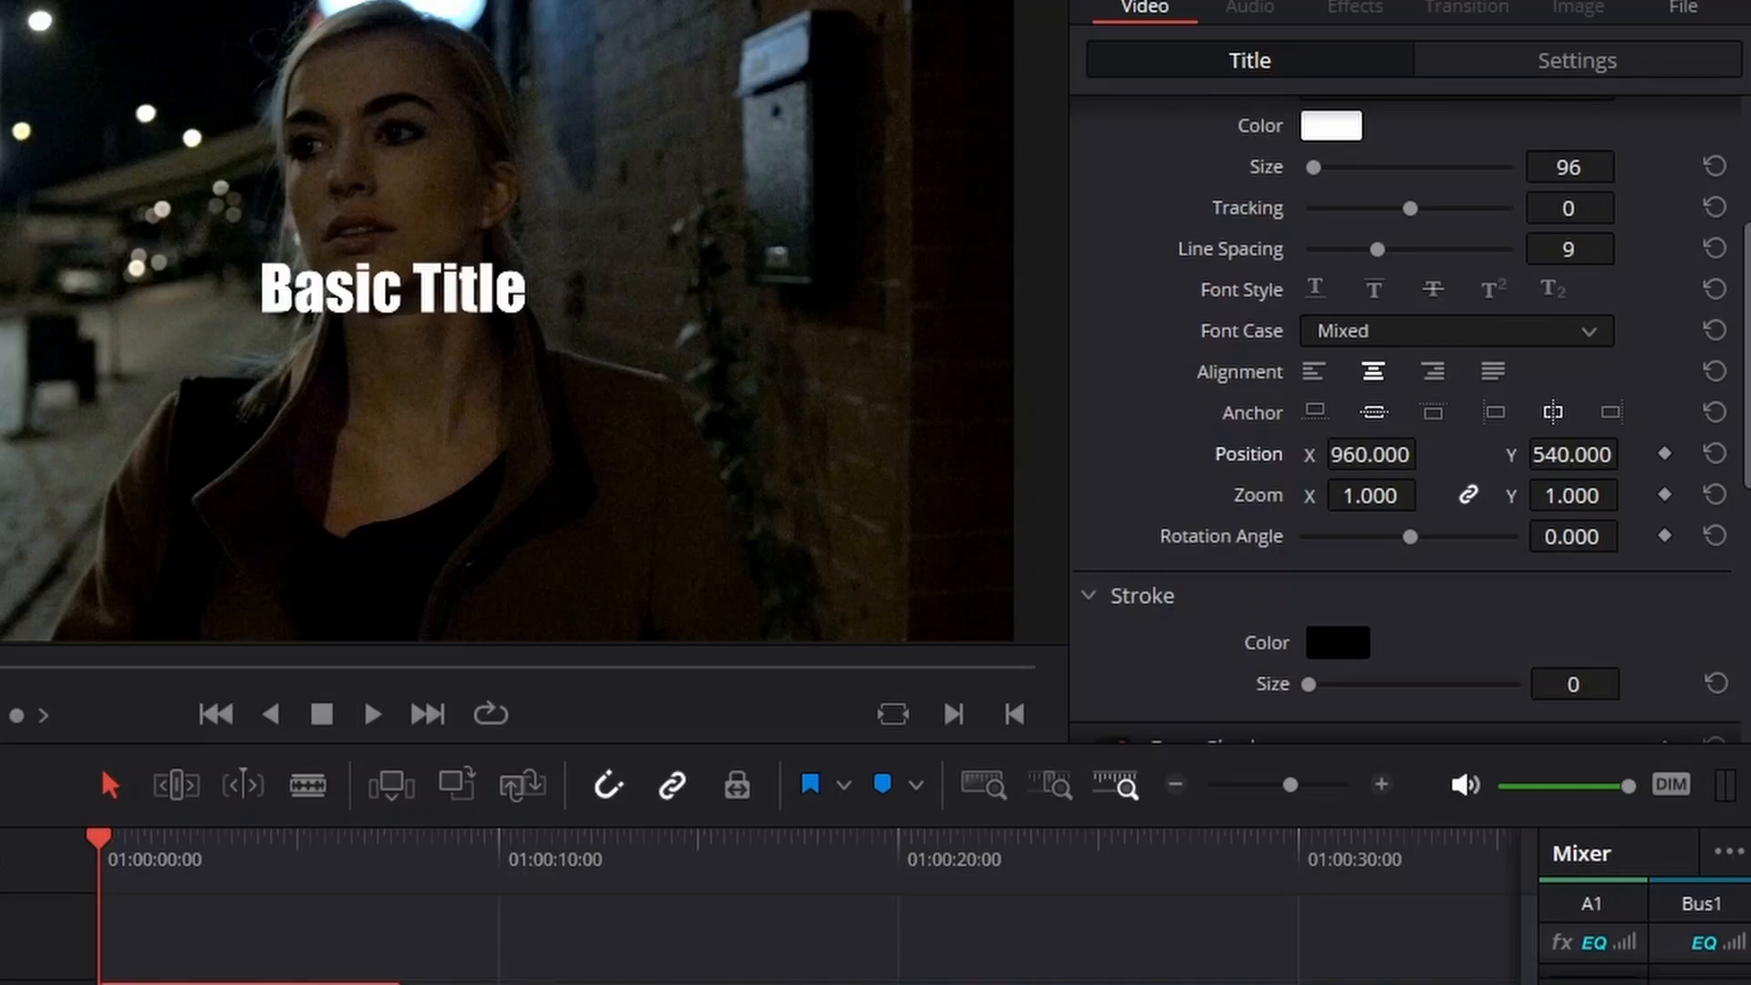
Give the title a stroke of size 1 and set its text size to 164
mouse_move(1308, 684)
mouse_down()
mouse_move(1387, 684)
mouse_move(1322, 684)
mouse_up()
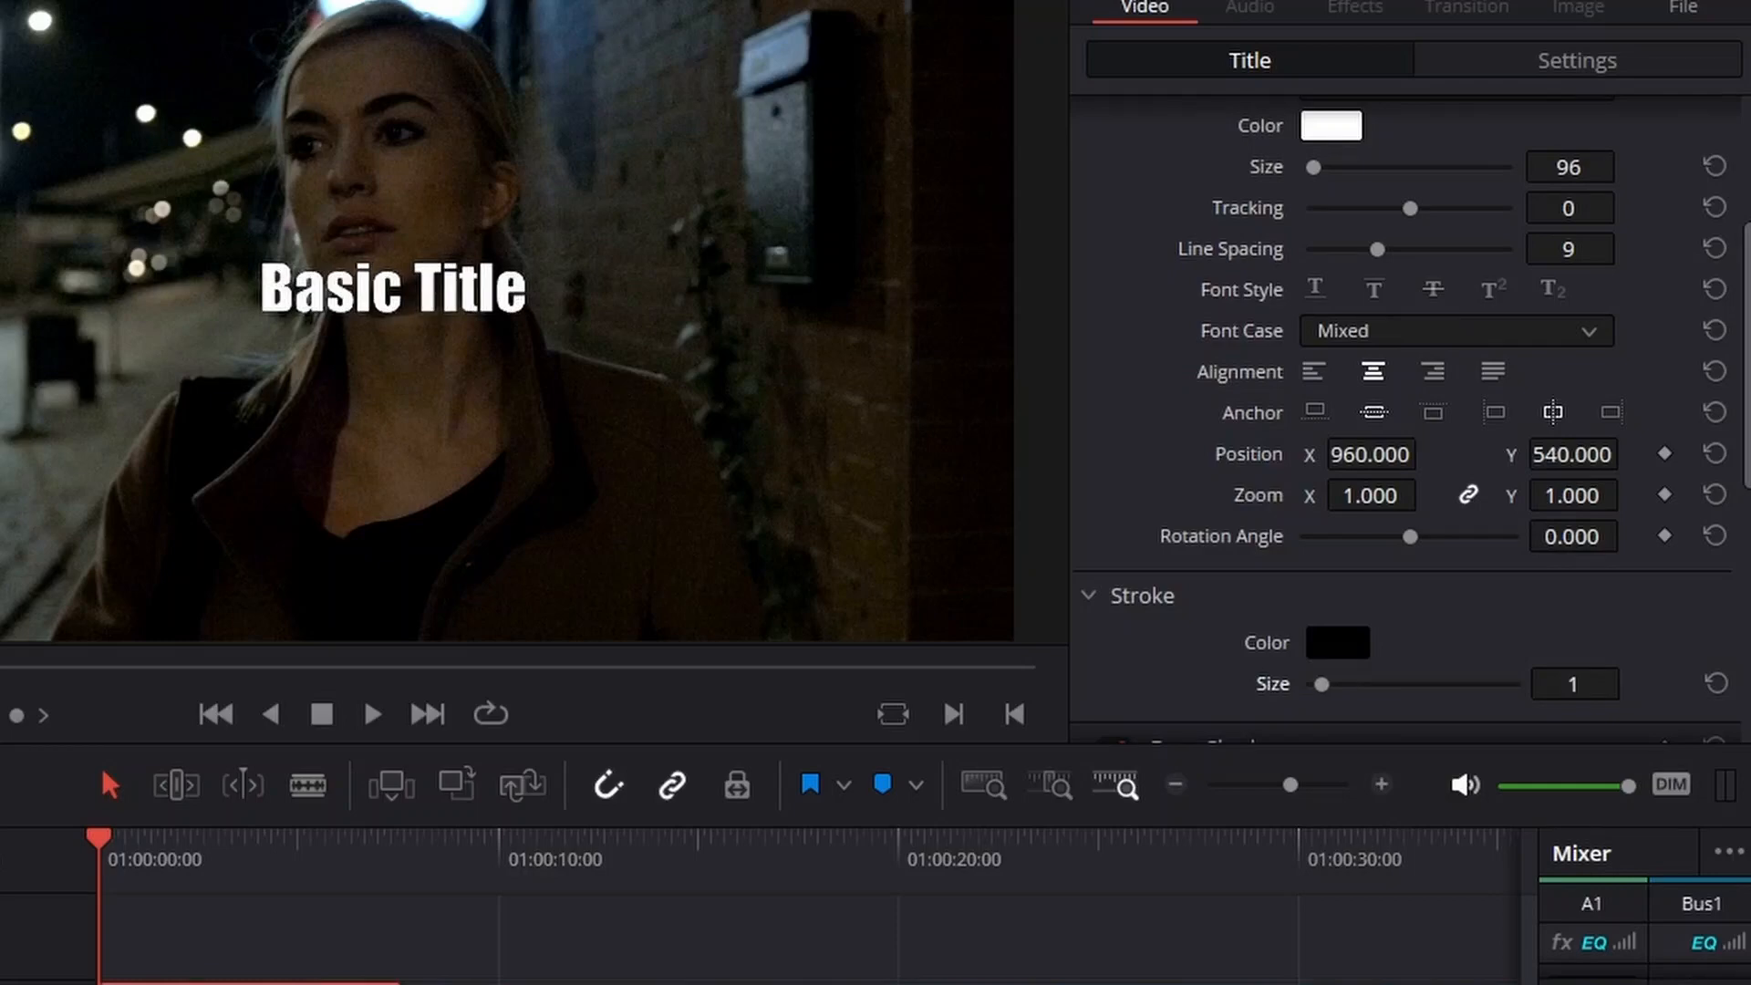
scroll(1409, 410, down, 3)
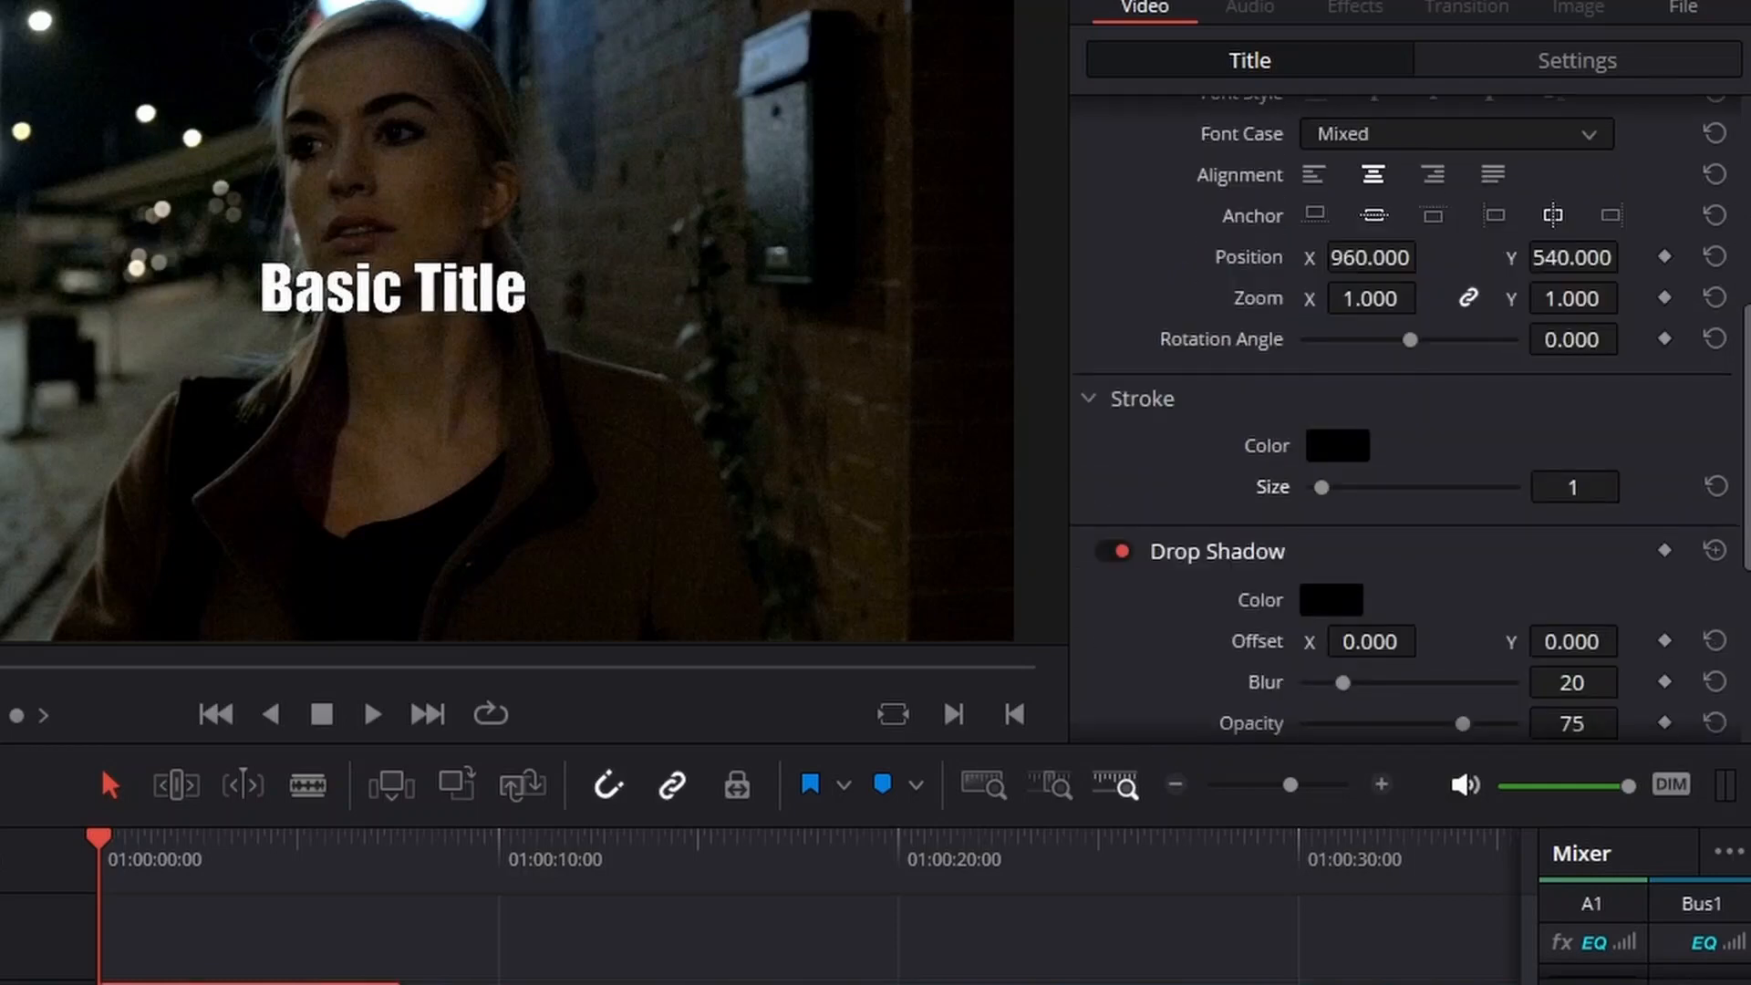
scroll(1341, 611, up, 8)
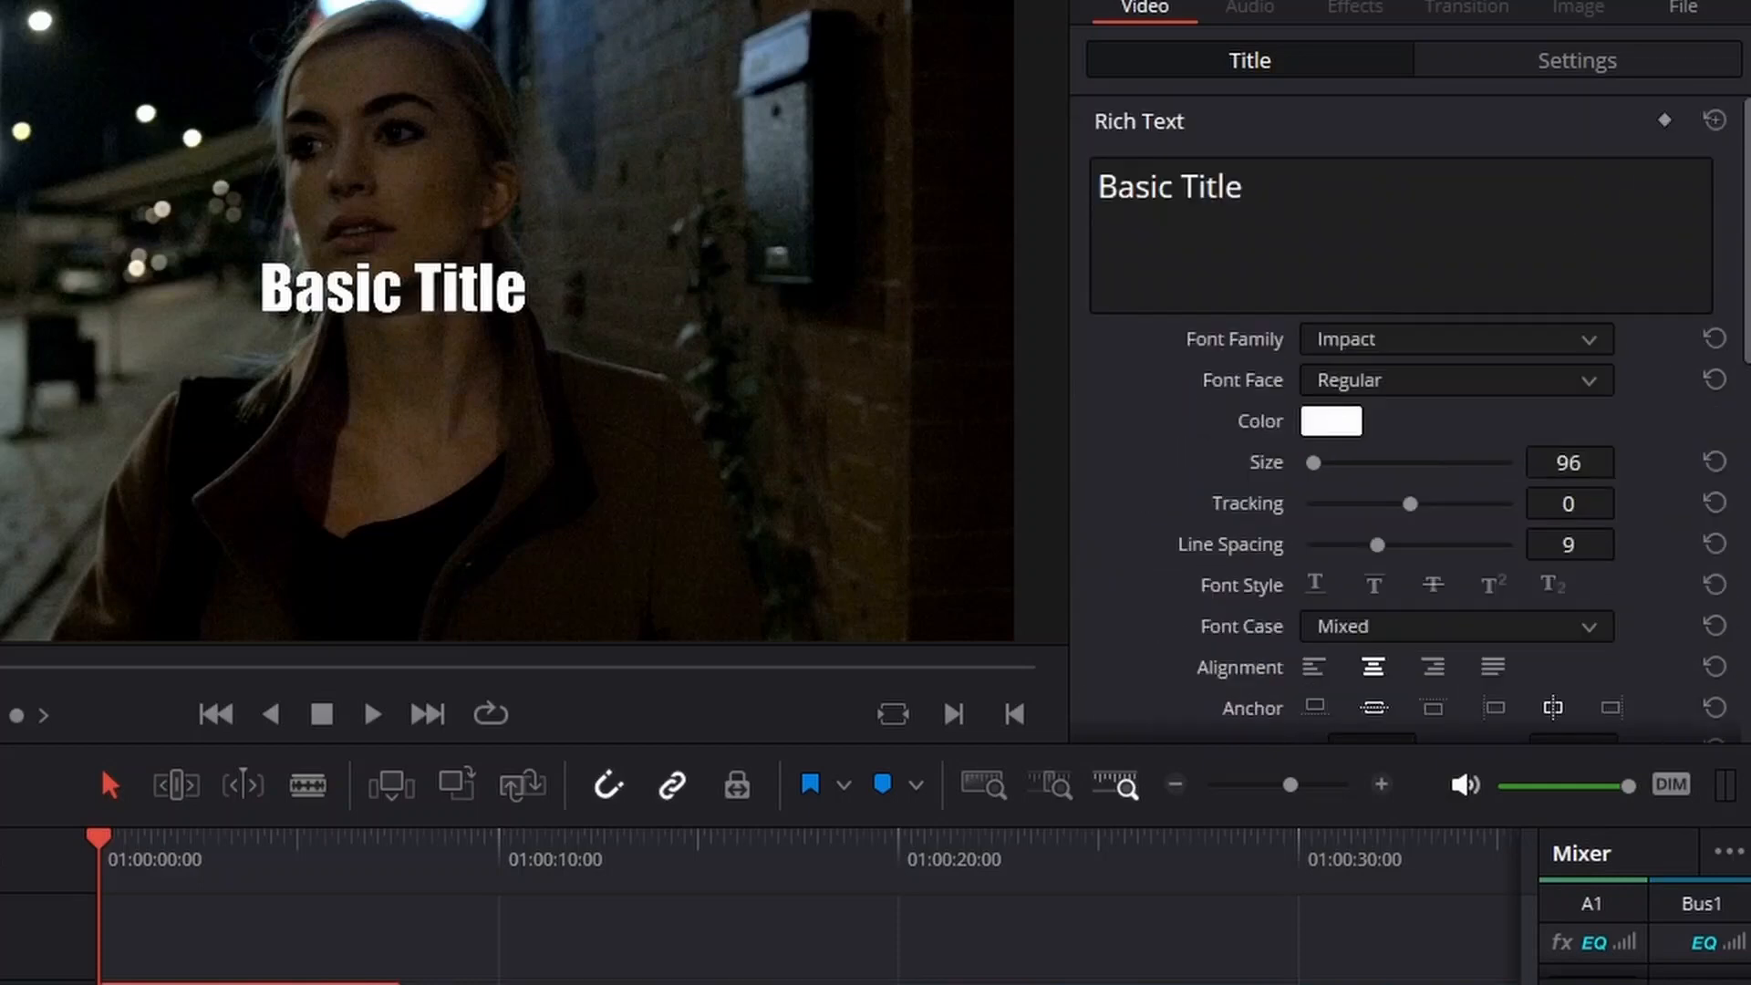
drag(1568, 462, 1631, 460)
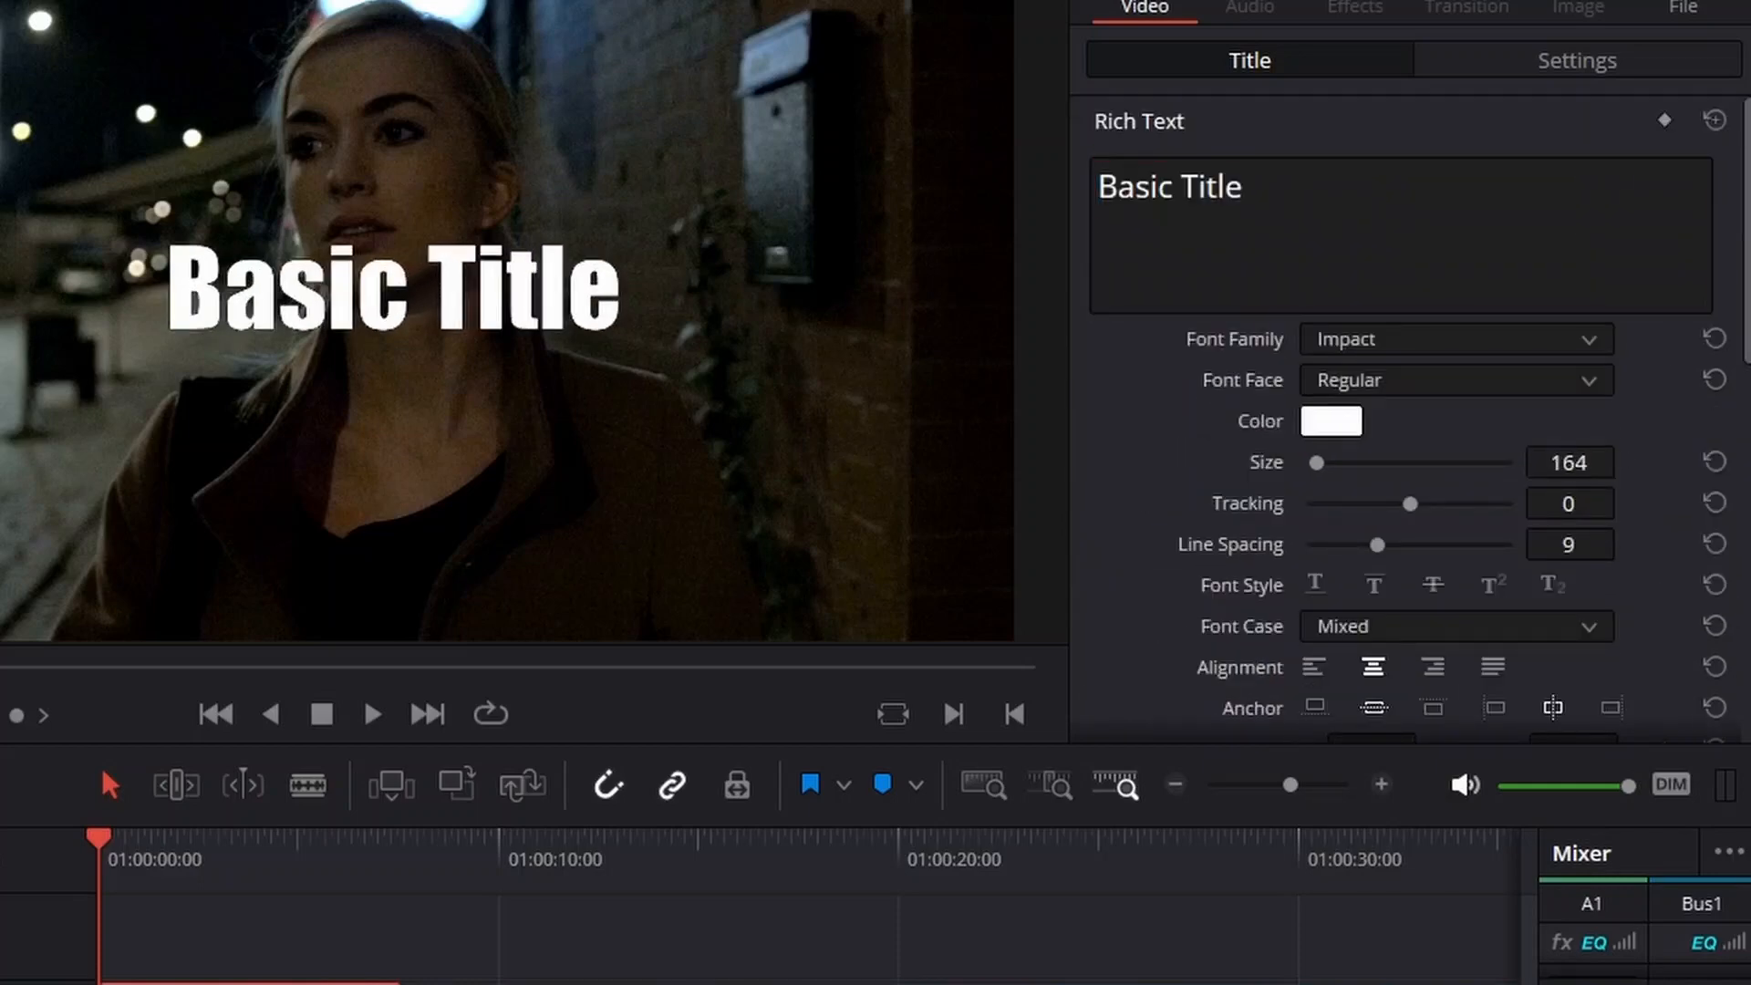
Change the title's drop shadow colour to white
scroll(1409, 420, down, 8)
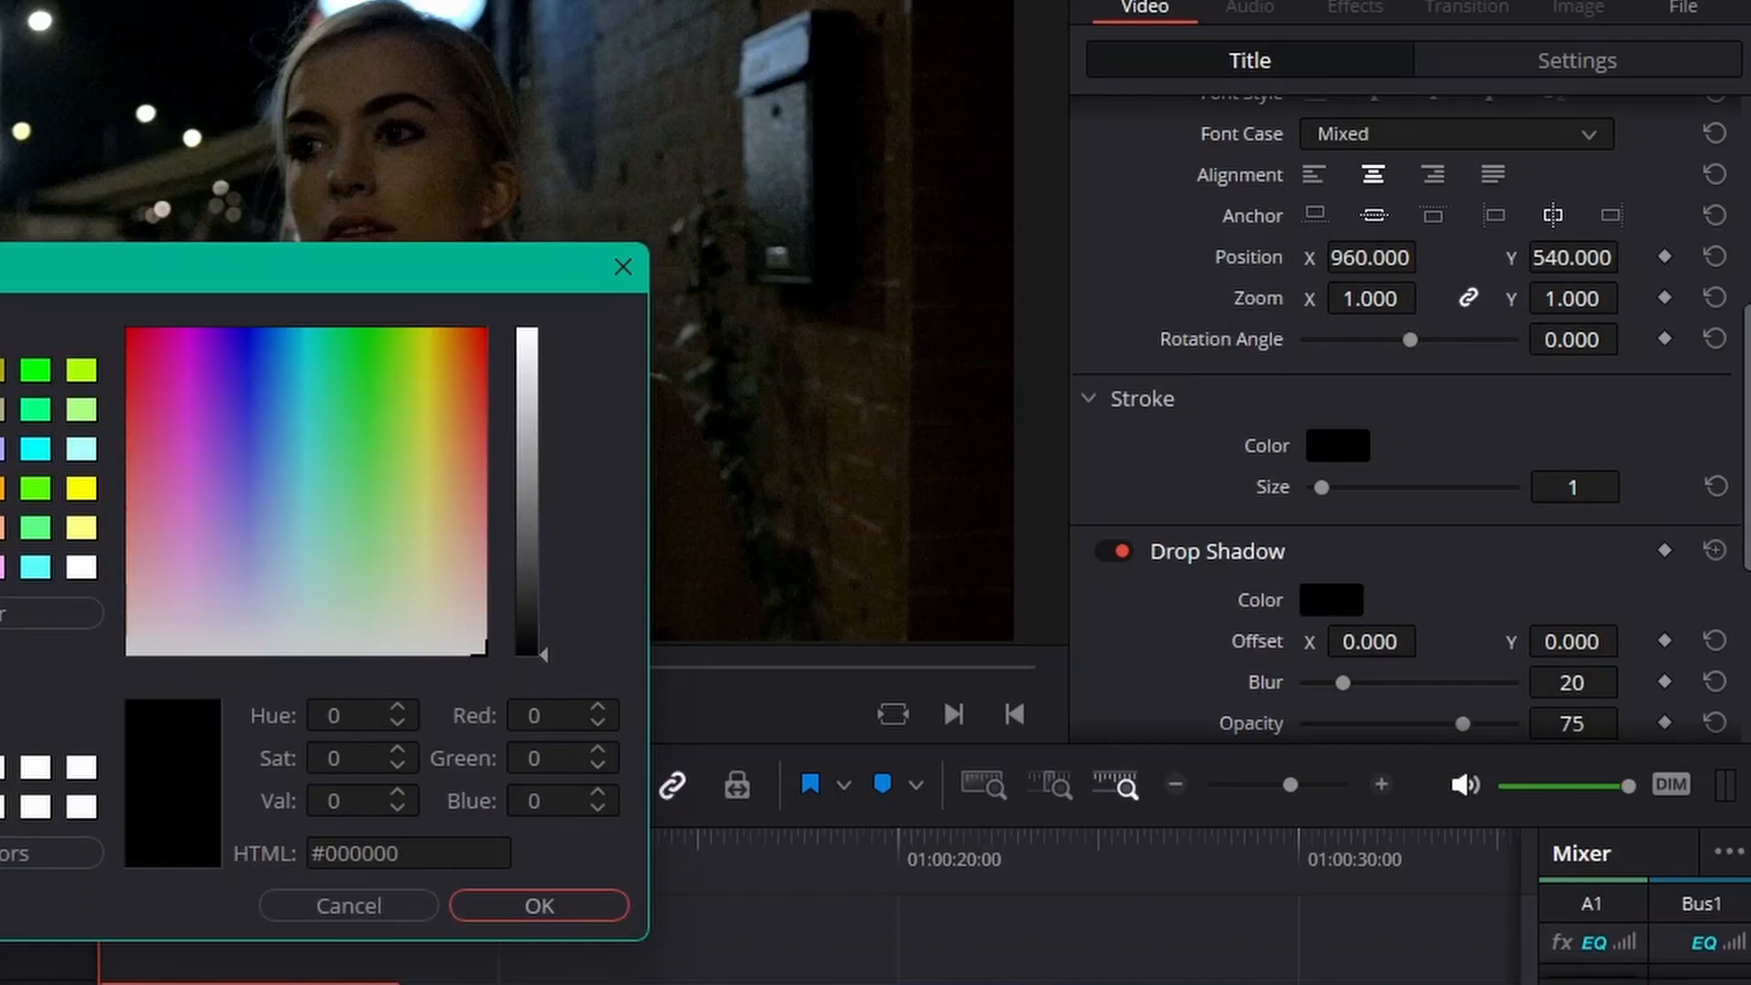
click(527, 331)
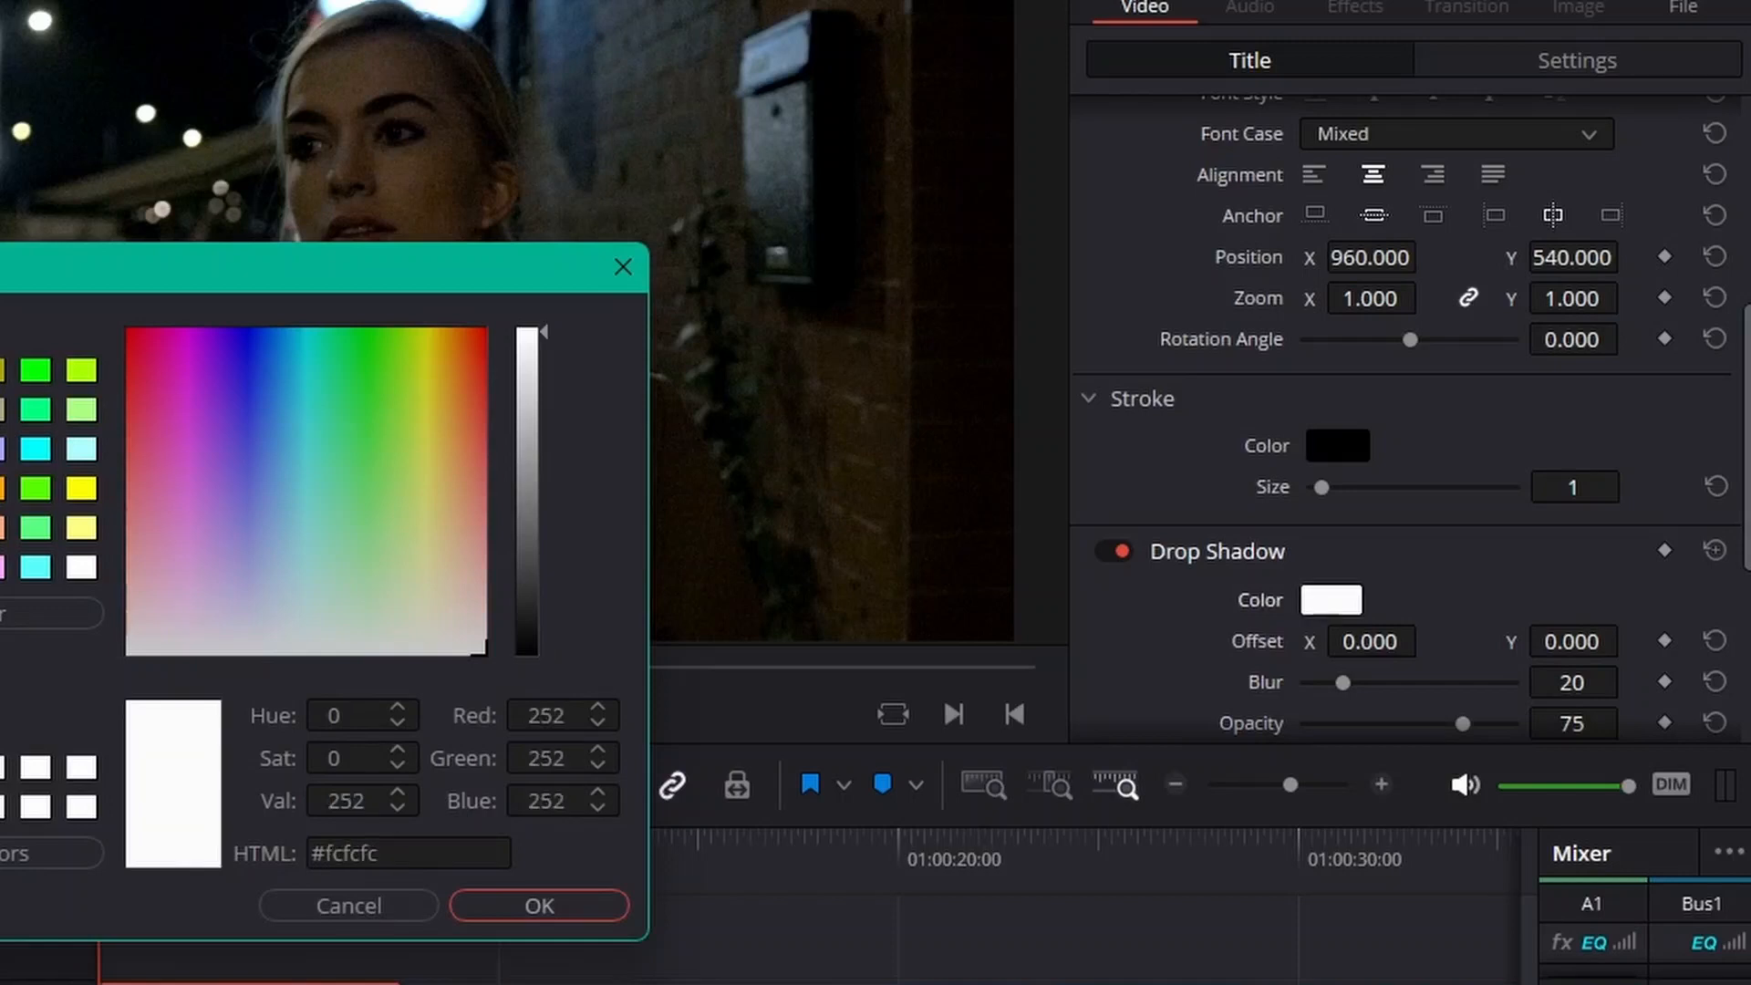
drag(527, 331, 527, 326)
key(Return)
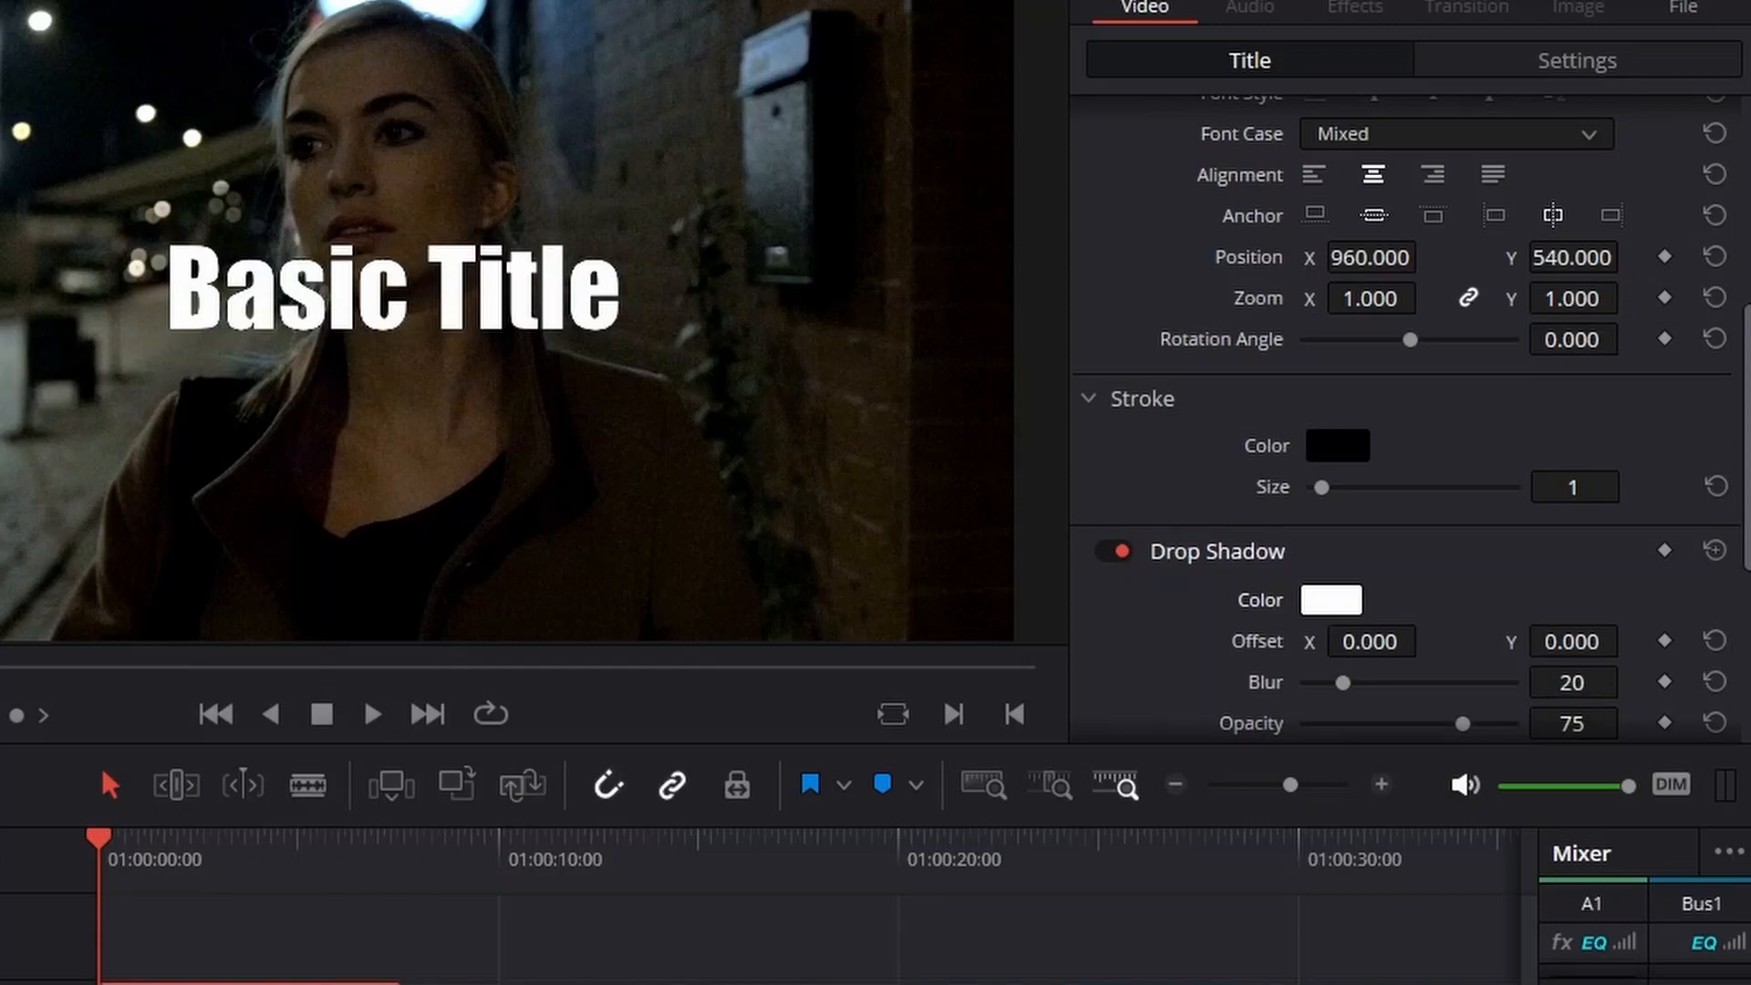
Set the drop shadow's X offset to 10 after trying 15, and set the stroke size to 7
drag(1370, 642, 1424, 641)
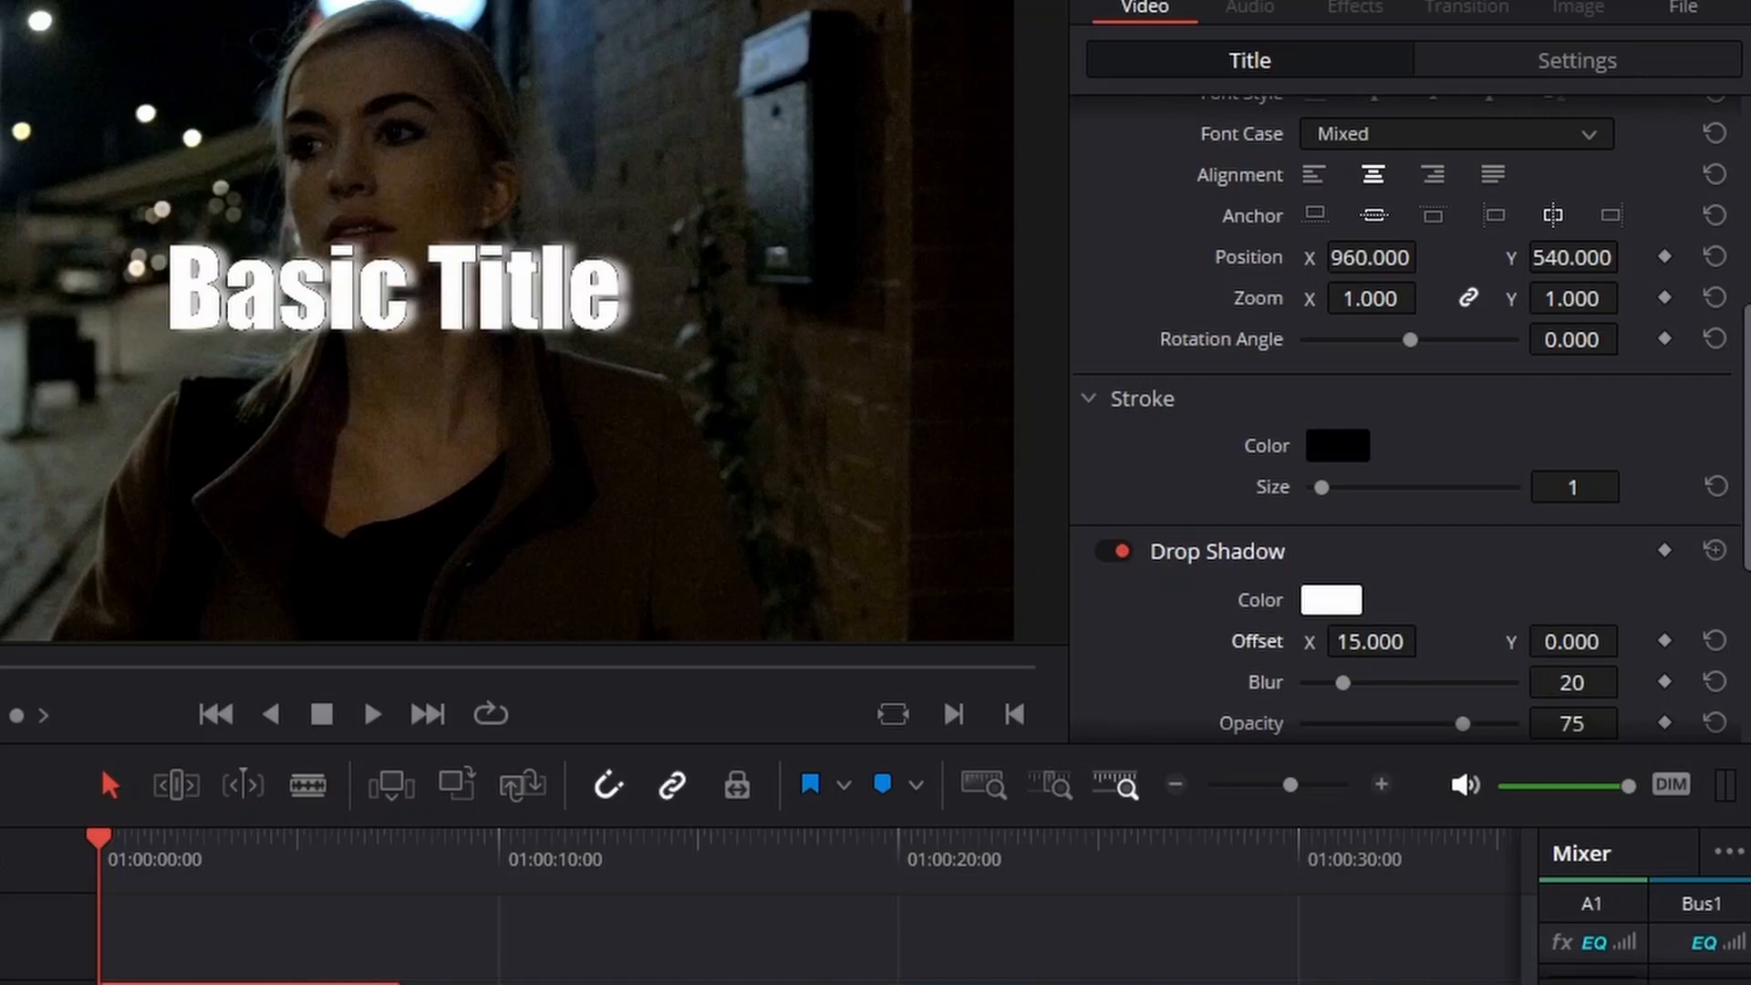
drag(1322, 487, 1401, 488)
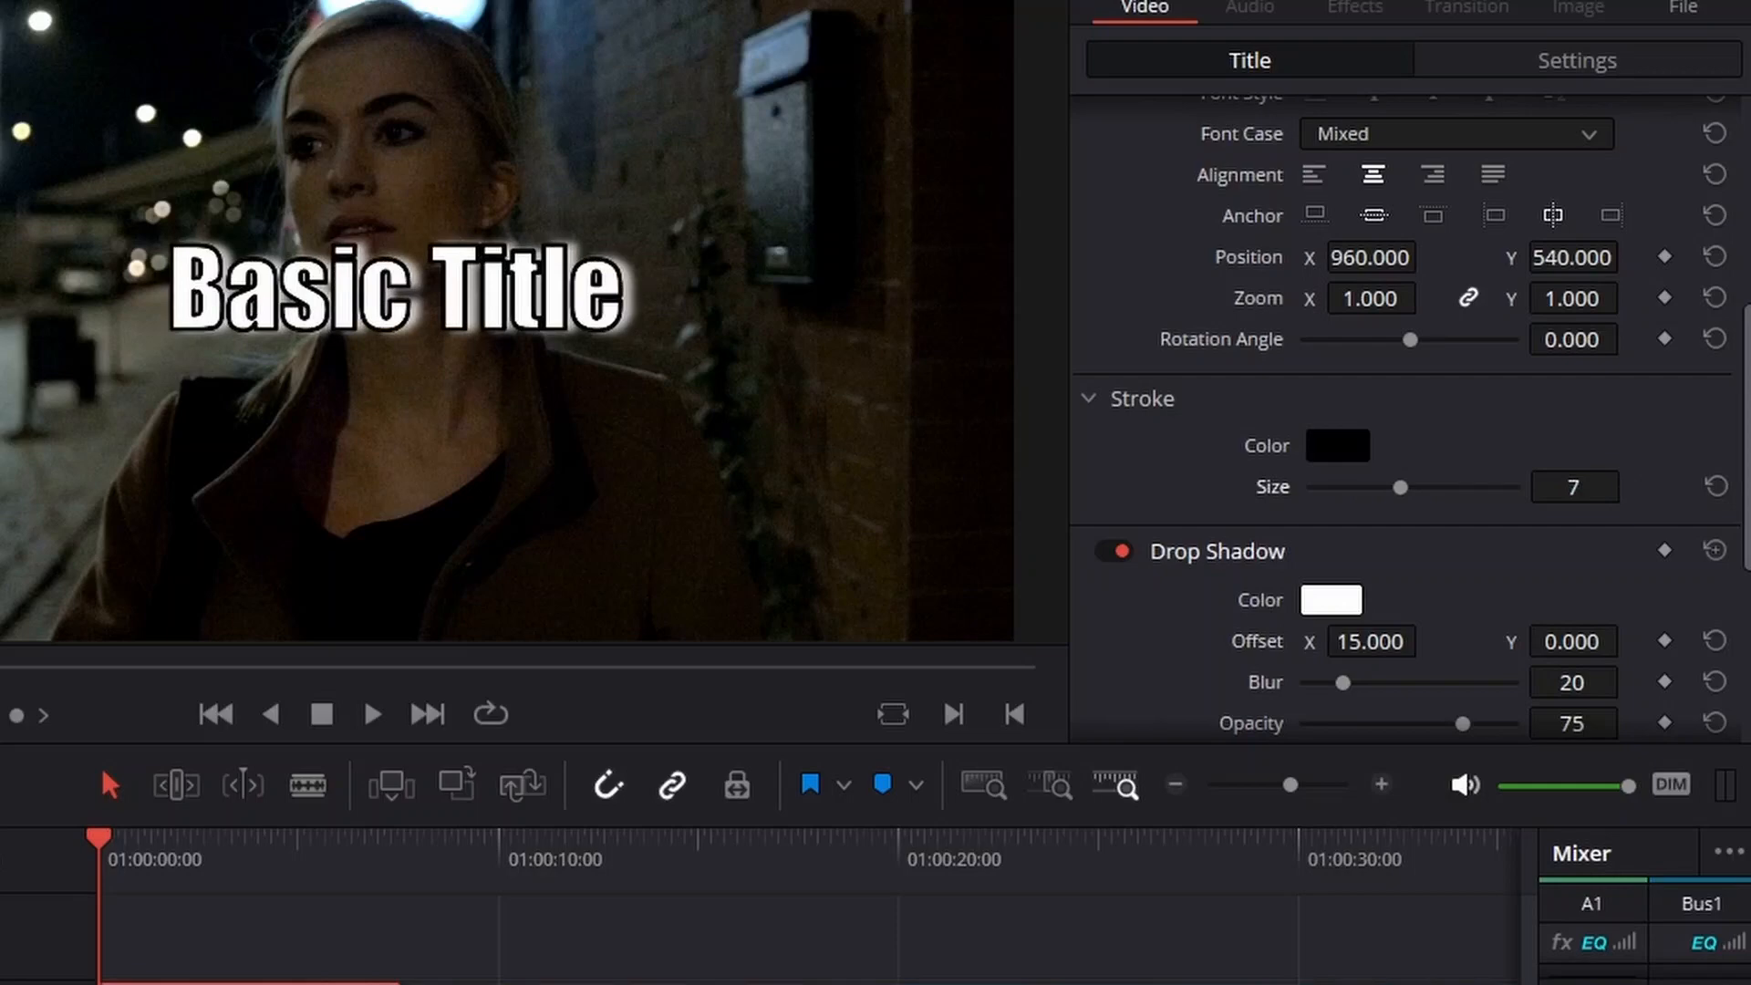
drag(1370, 642, 1356, 641)
Add a background band behind the title by setting the background height to 0.214
scroll(1409, 547, down, 4)
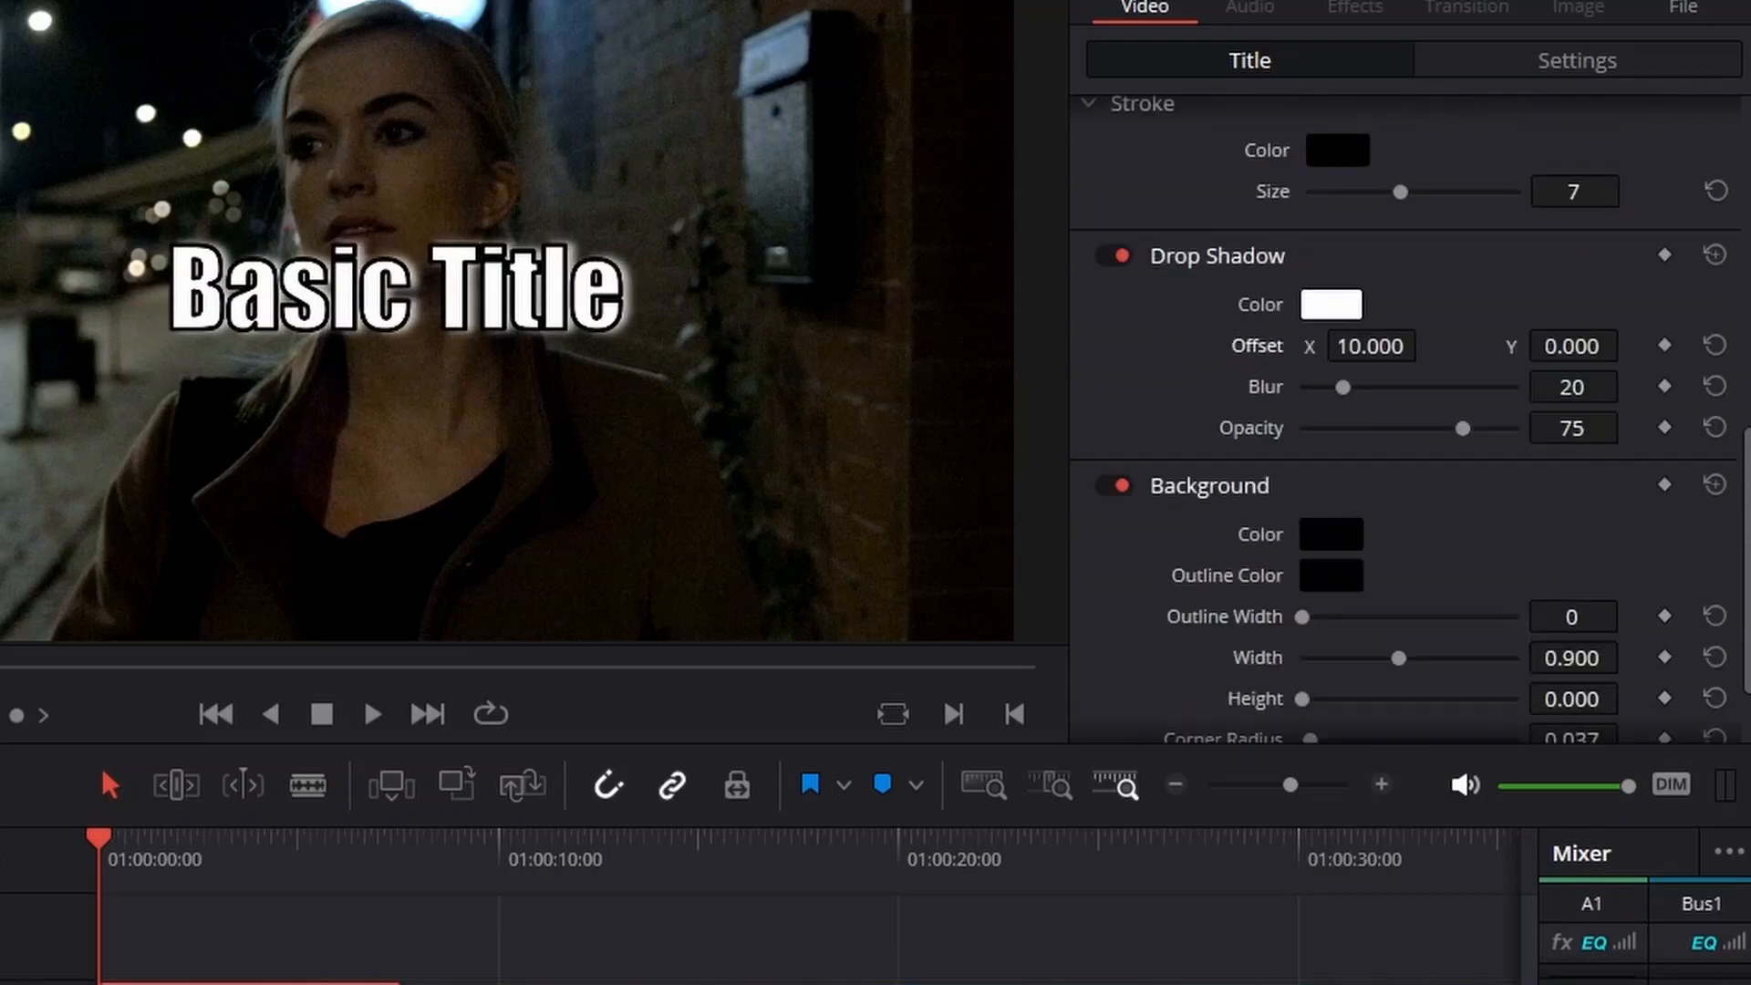
scroll(1409, 410, down, 1)
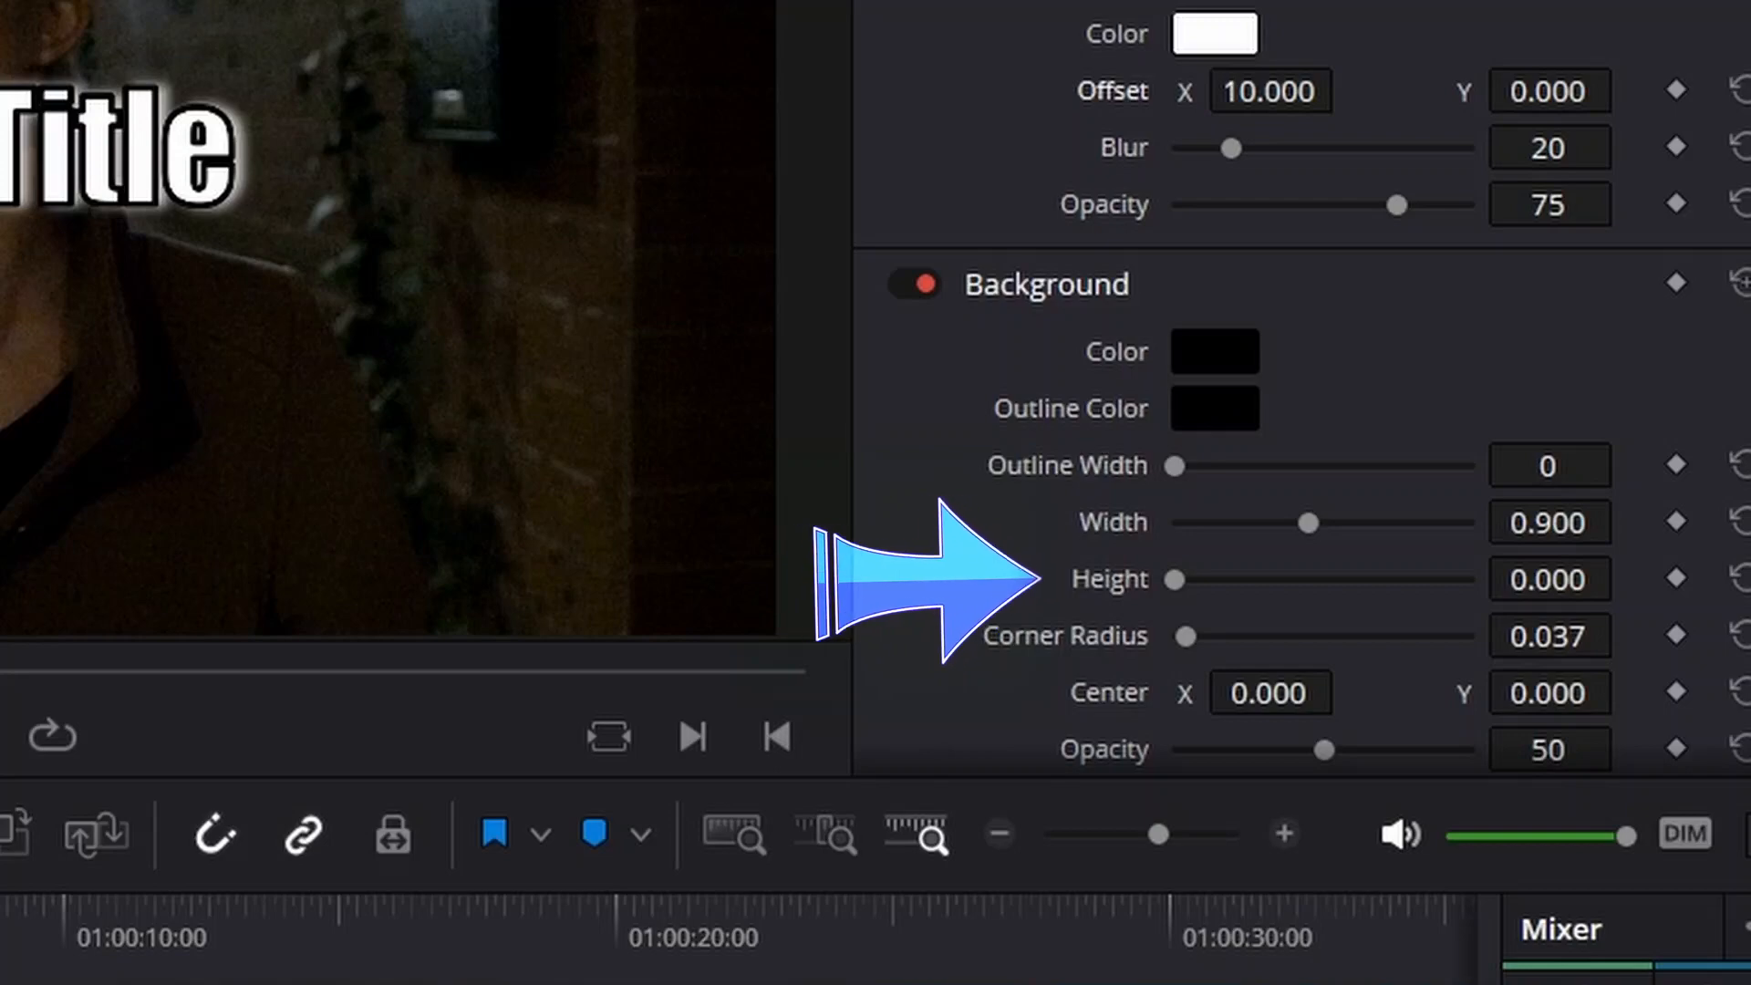
drag(1174, 579, 1177, 579)
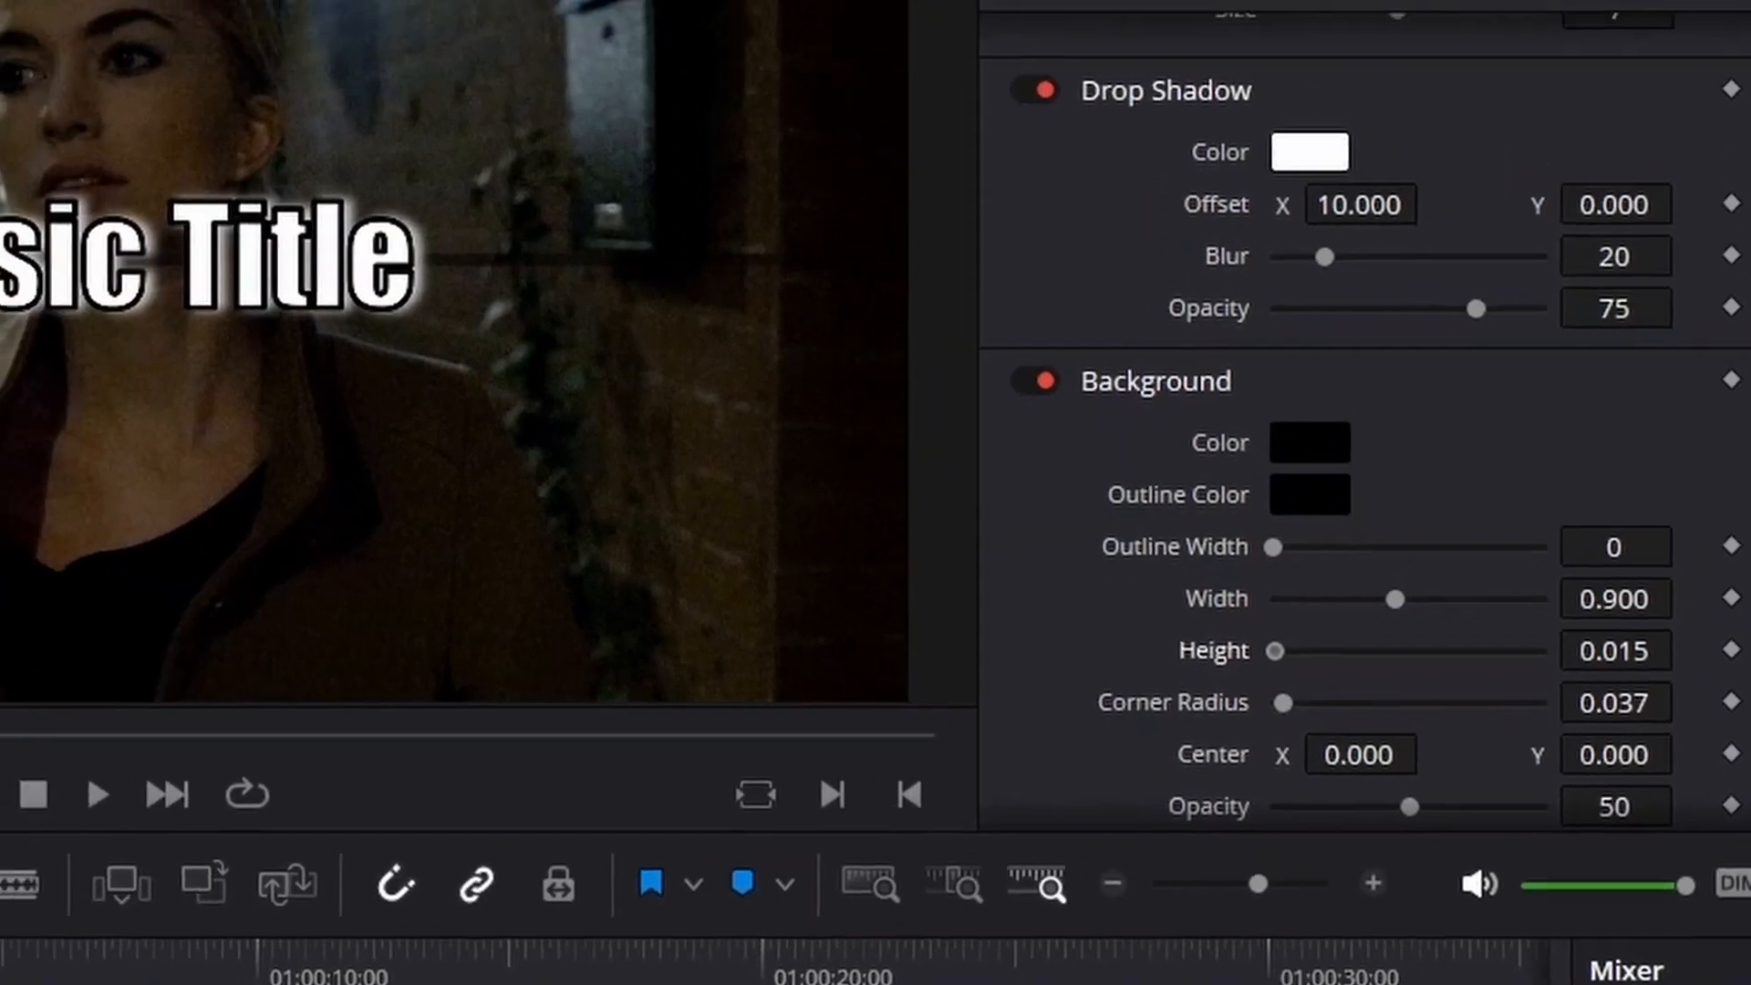
drag(1275, 650, 1302, 651)
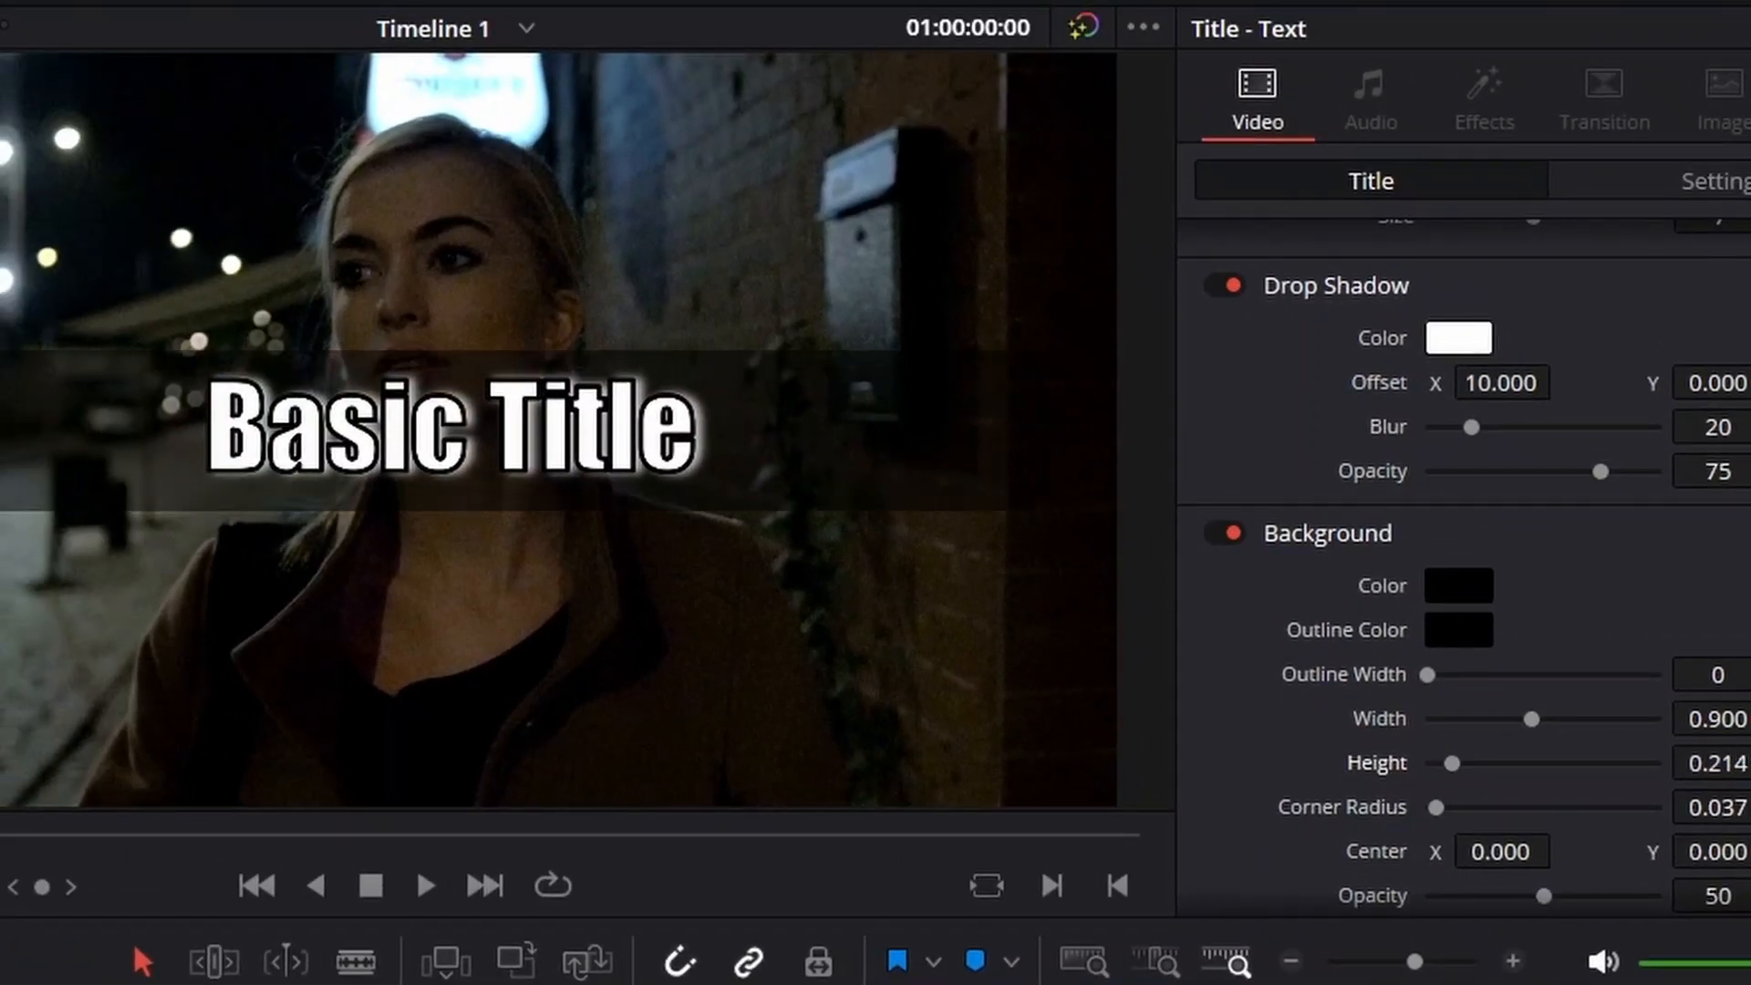
Set the title background's width to 0.473 and its opacity to 100
drag(1531, 719, 1482, 719)
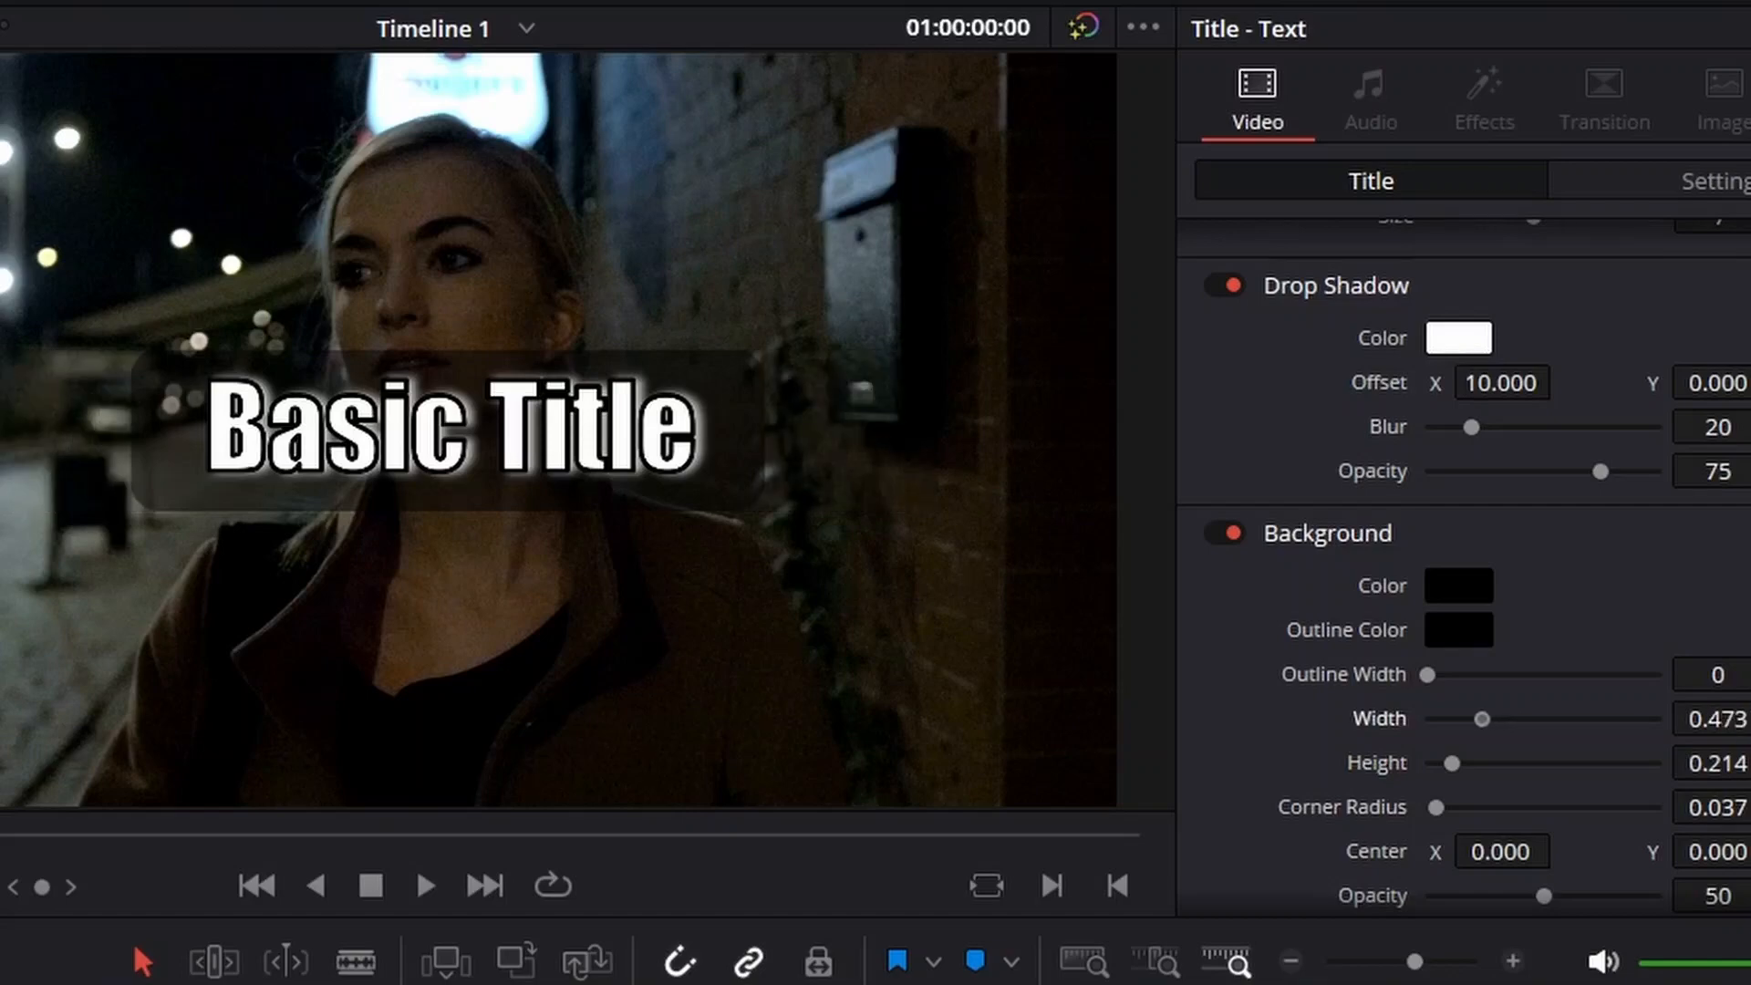
scroll(1463, 567, down, 1)
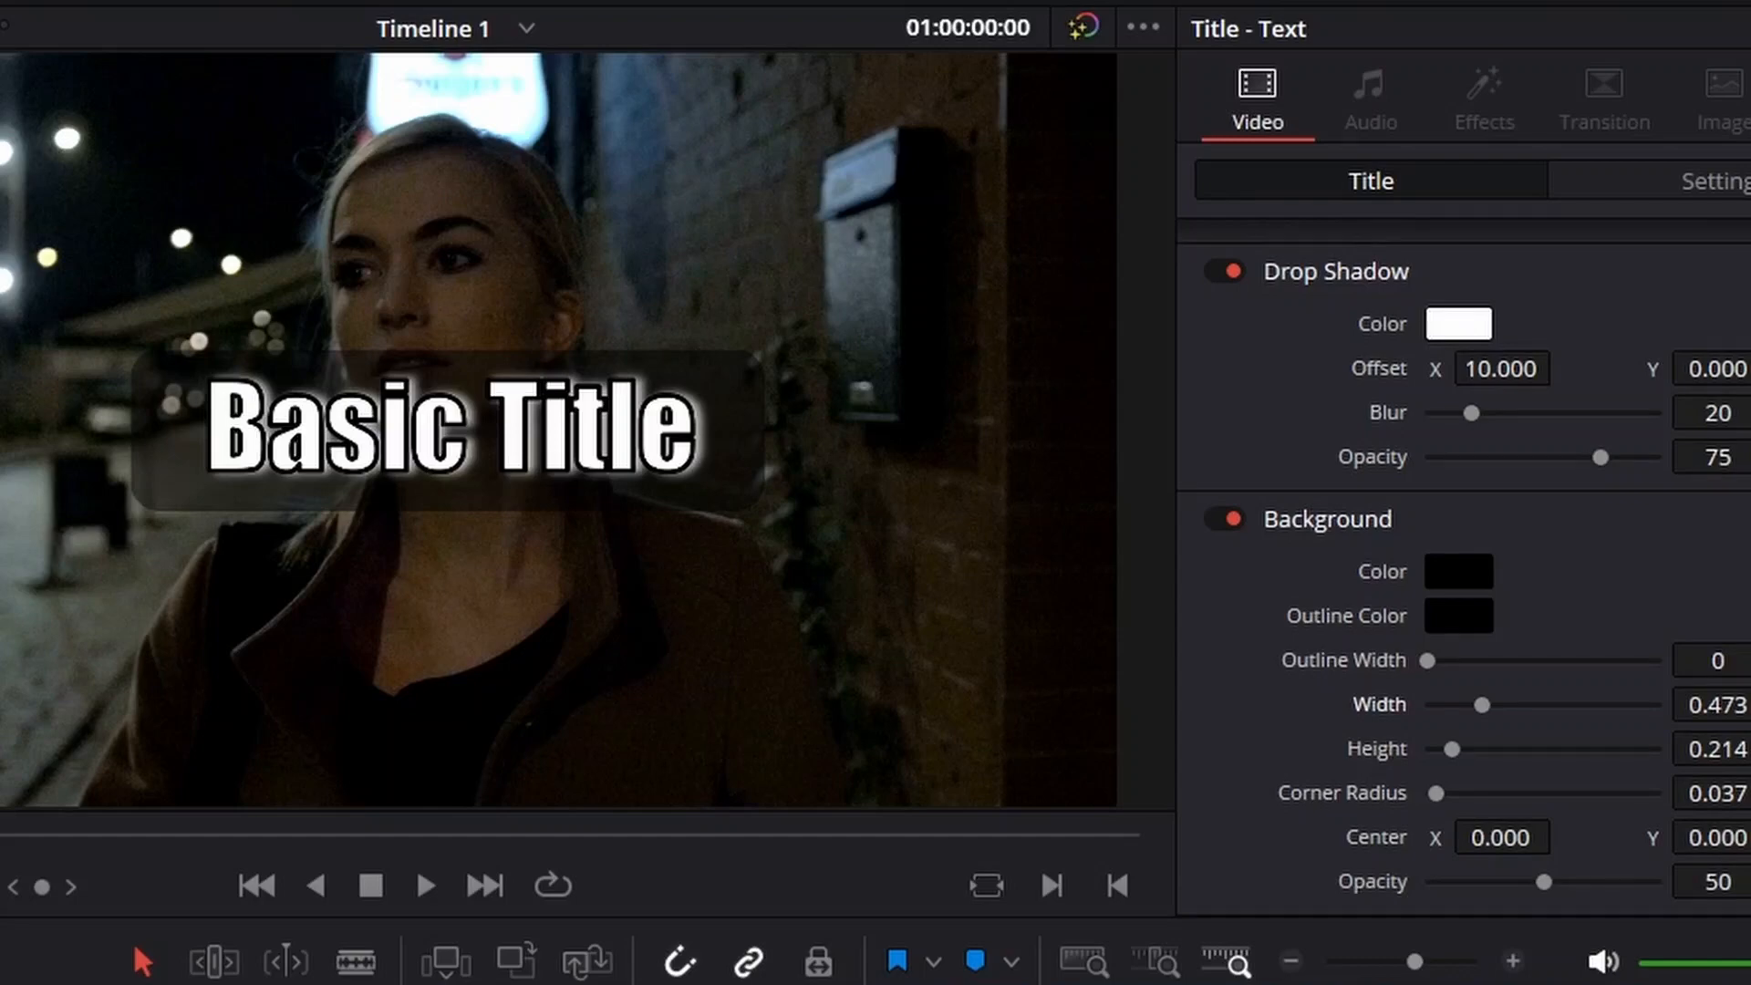
drag(1544, 881, 1658, 882)
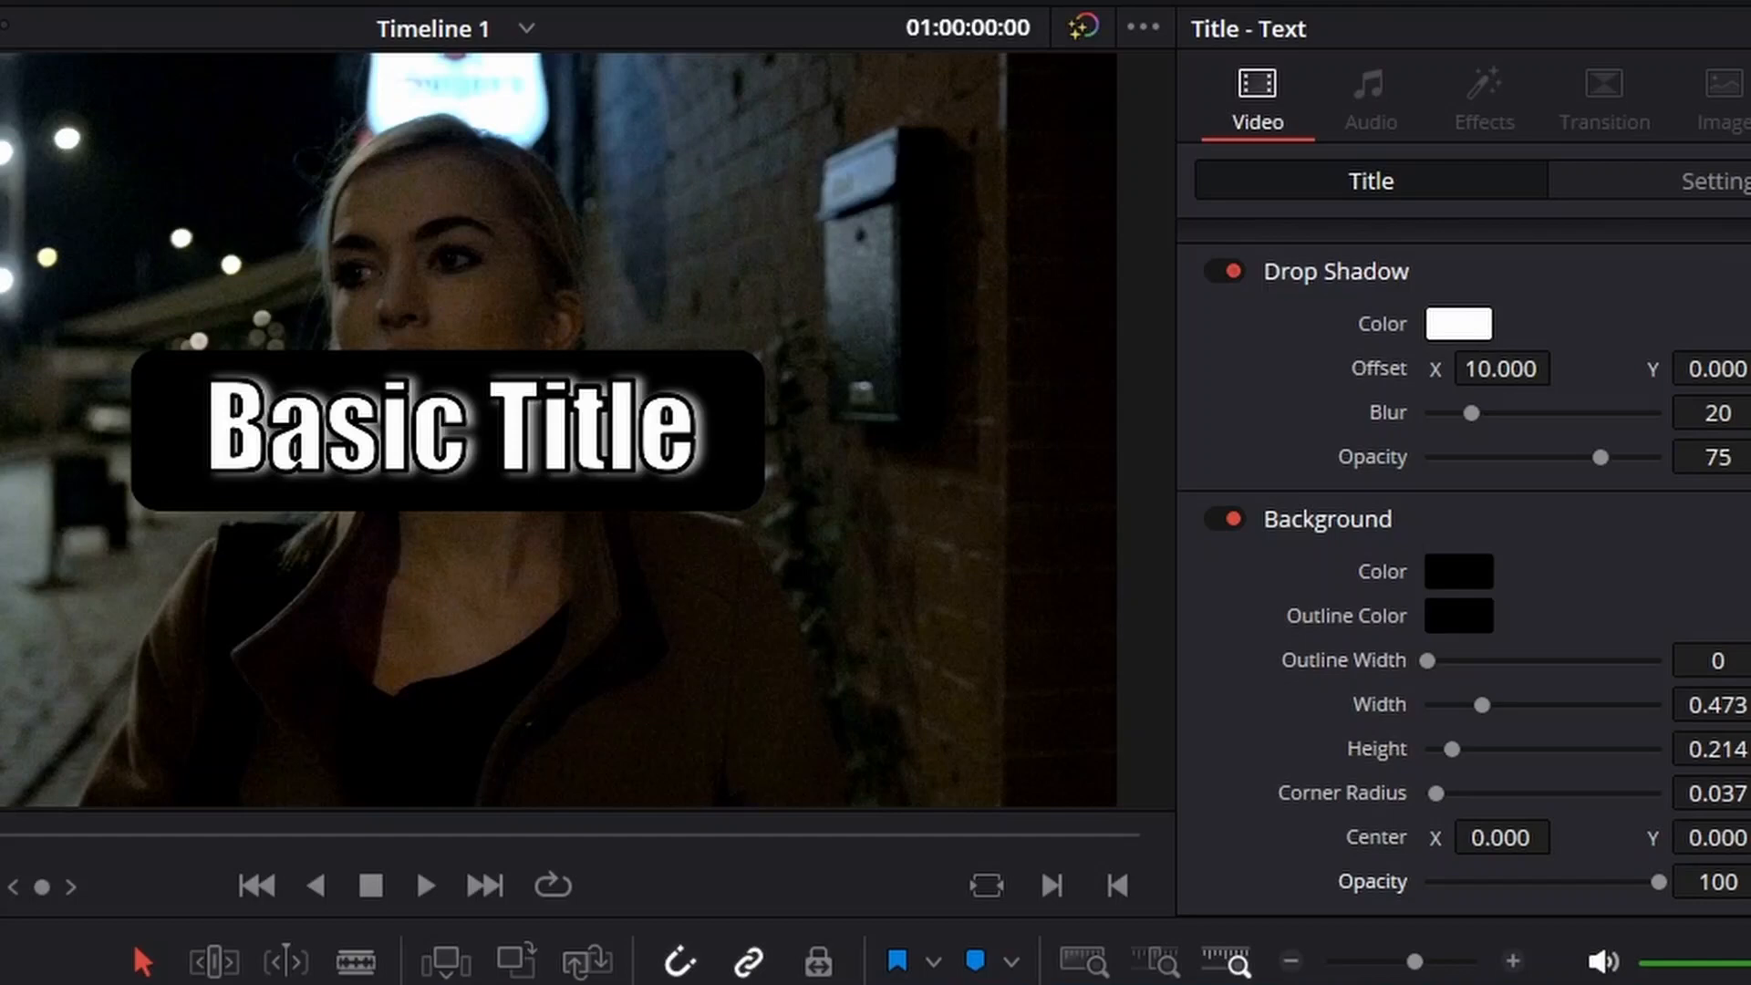
Turn off the title's drop shadow and reduce its stroke size to 1
click(1232, 271)
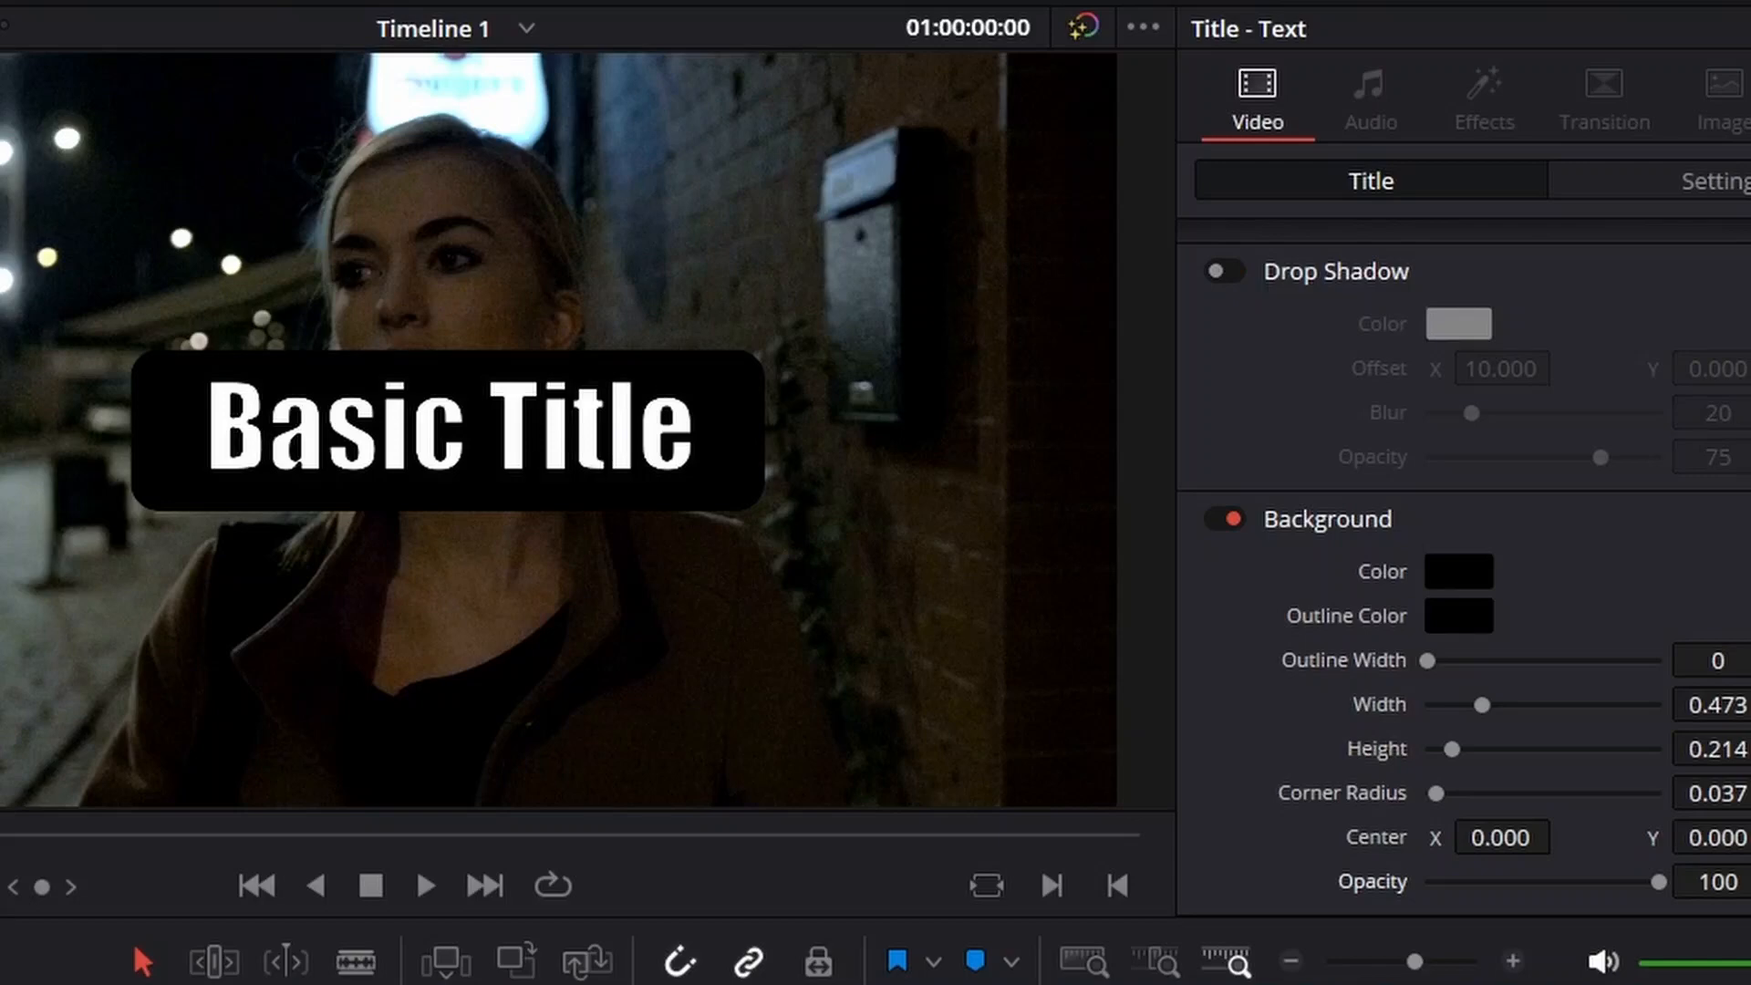
scroll(1463, 565, up, 5)
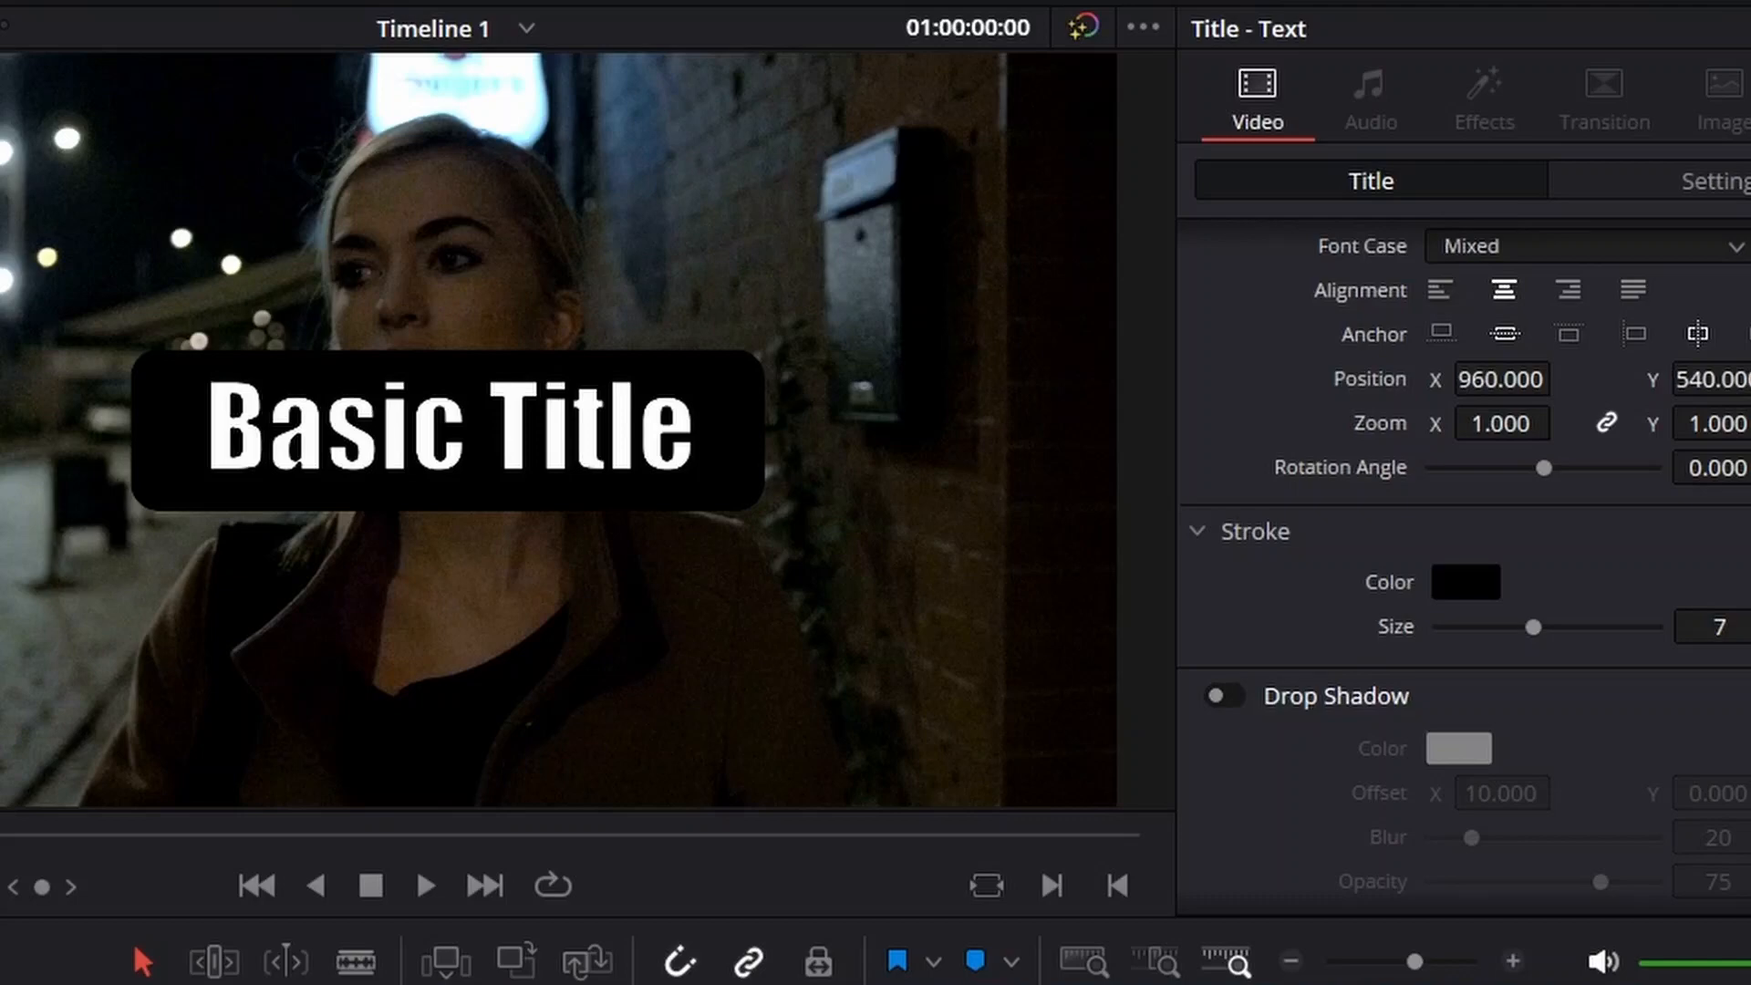
drag(1533, 627, 1435, 627)
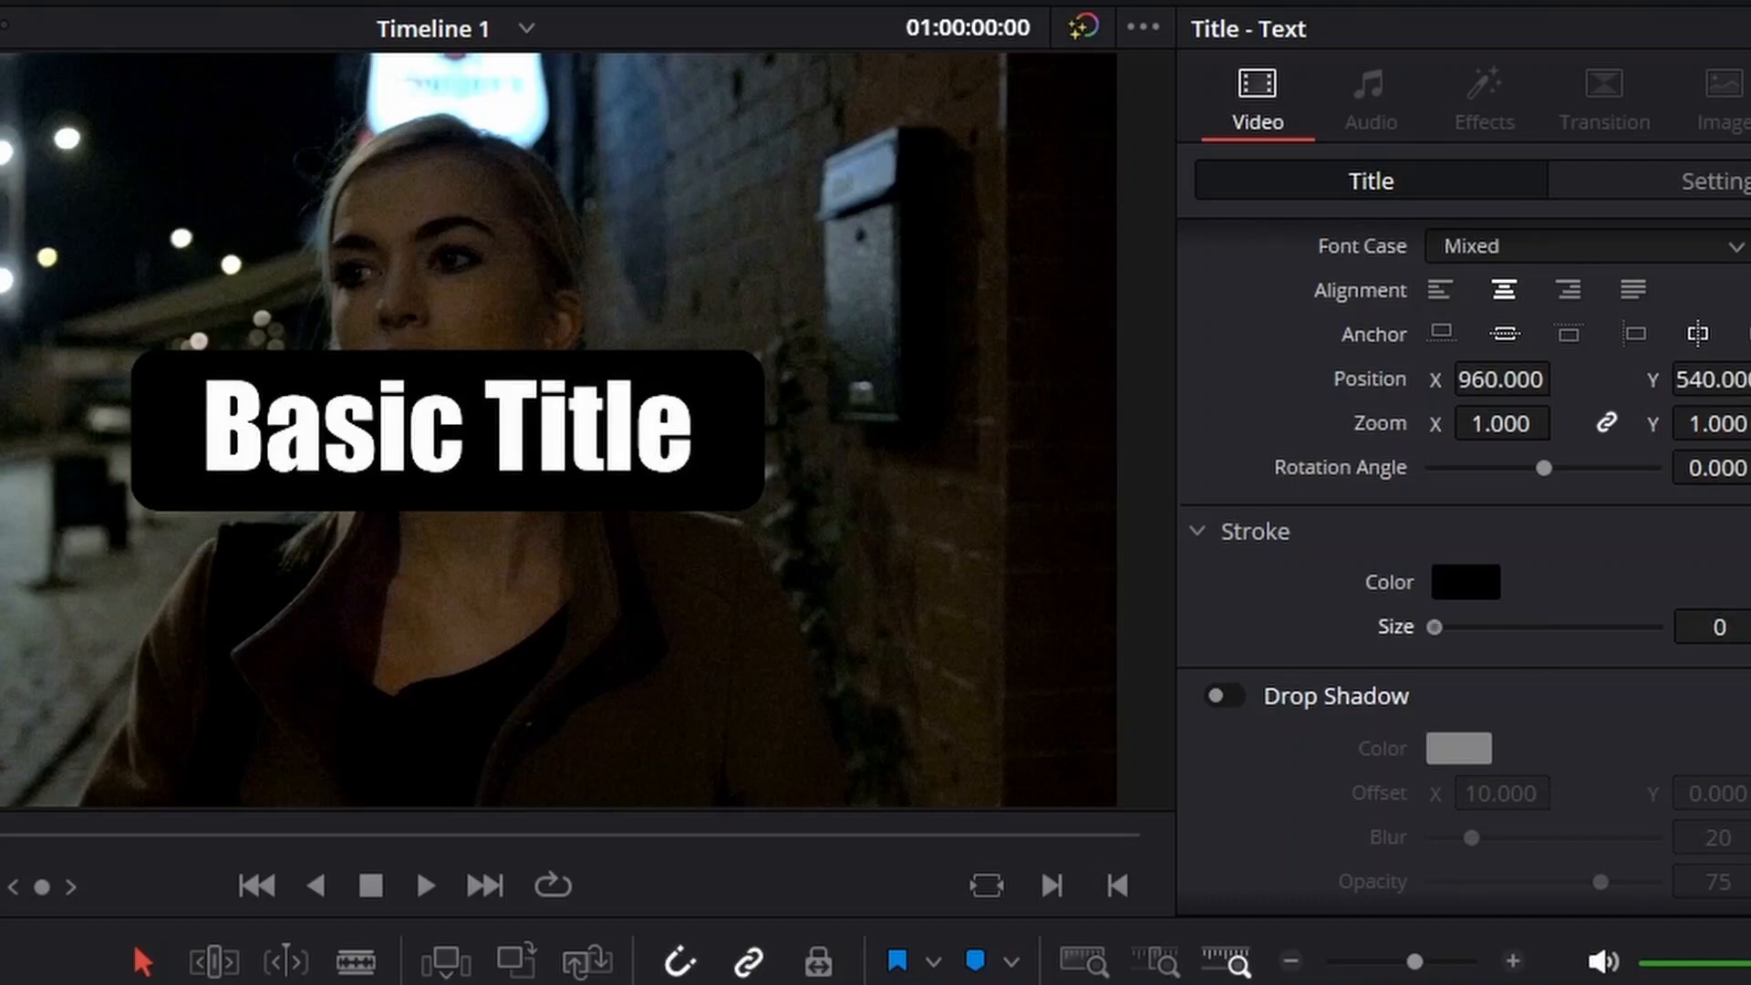
drag(1435, 626, 1448, 626)
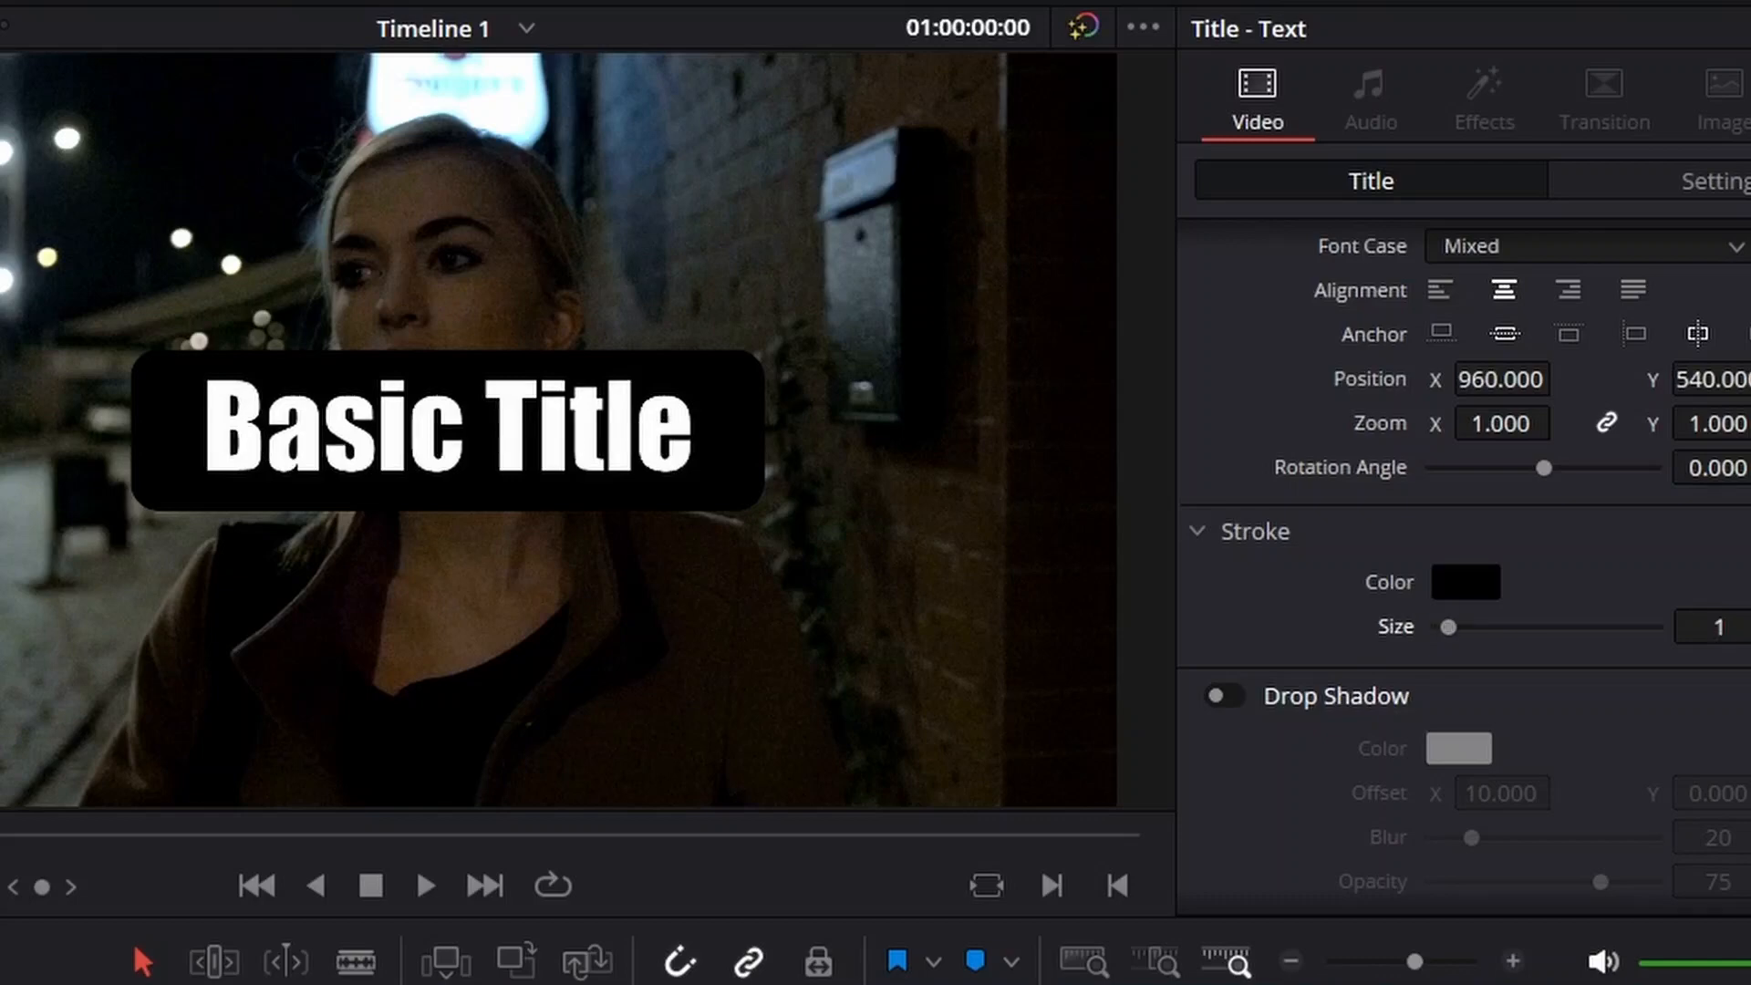
scroll(1459, 548, down, 5)
scroll(1459, 547, up, 10)
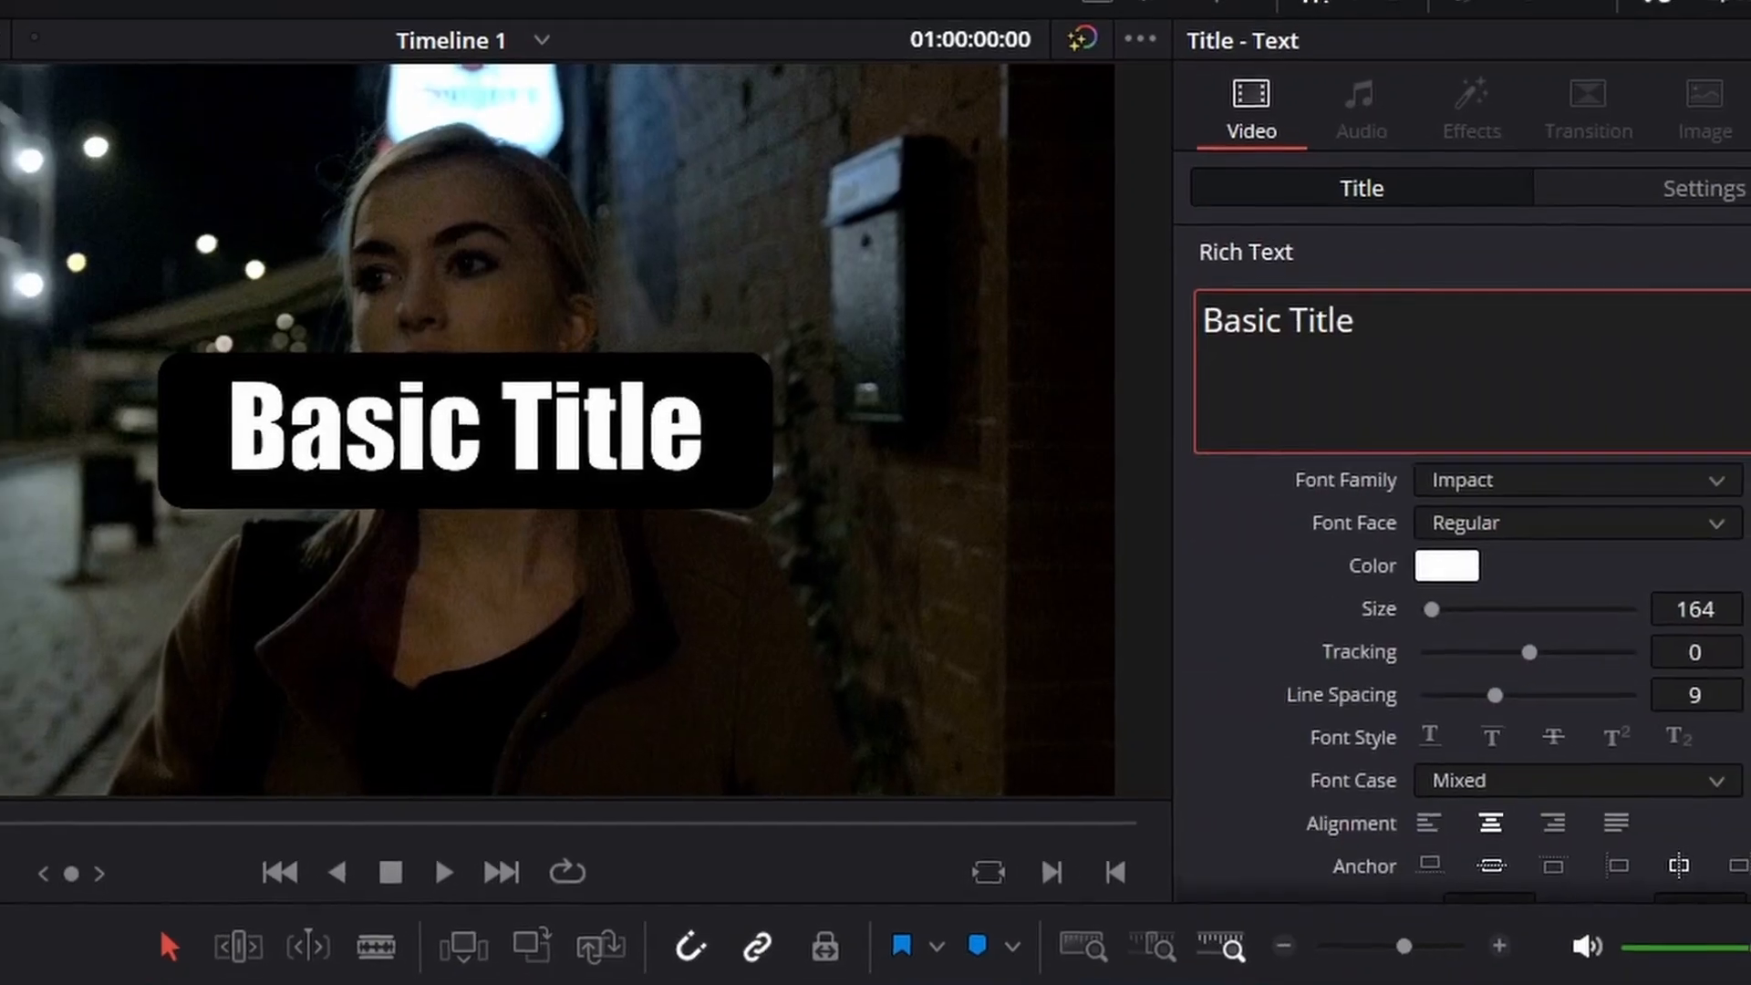
Try a transform on the title clip with zoom 1.010, position X 45 and rotation angle 0.700, and compare the title's own position controls
click(1704, 188)
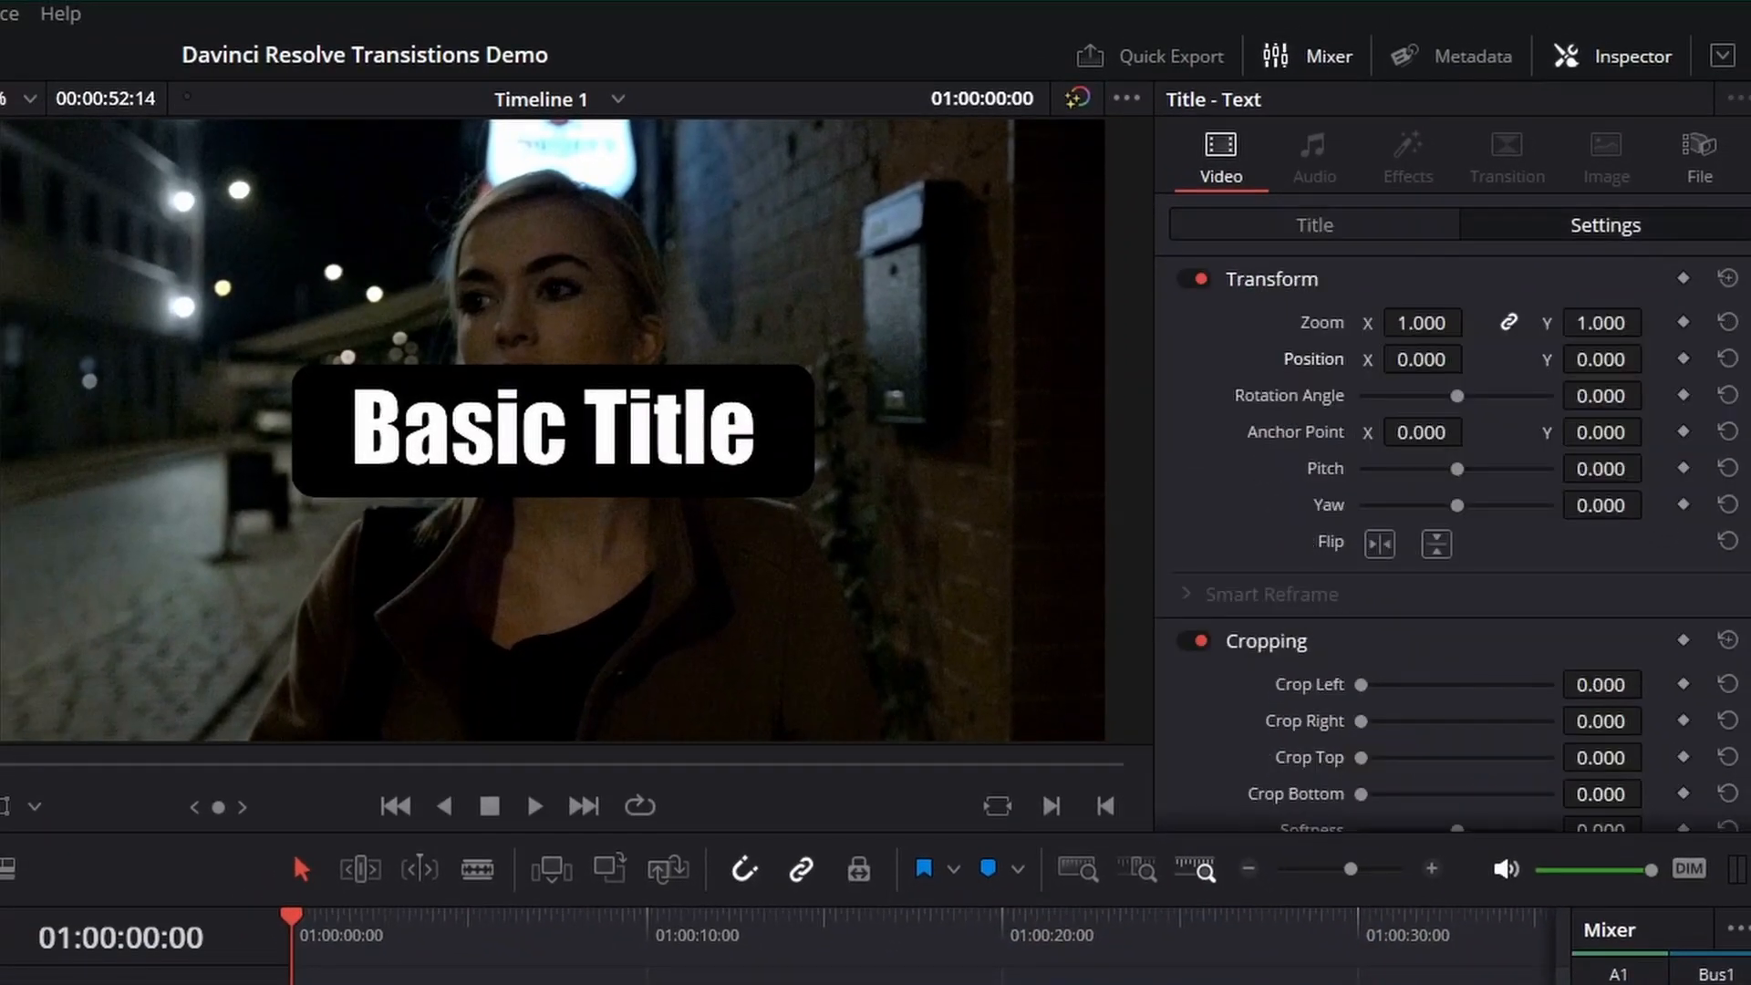
drag(1421, 323, 1358, 359)
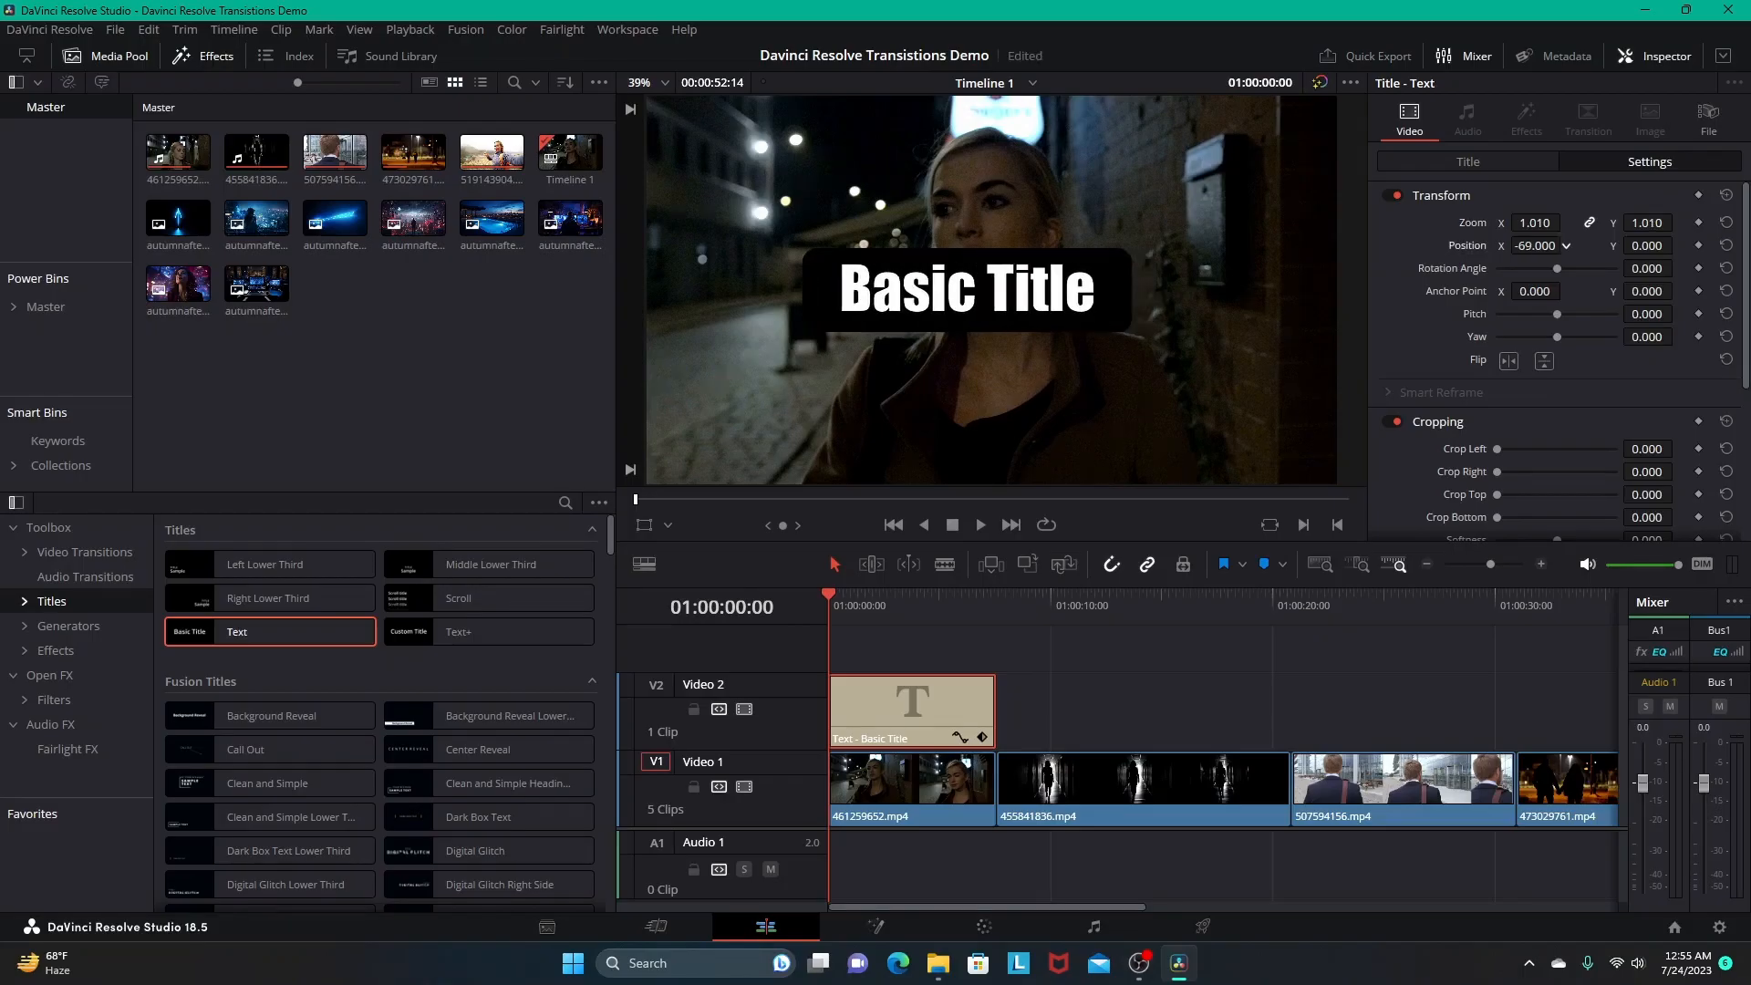
drag(1566, 246, 1678, 267)
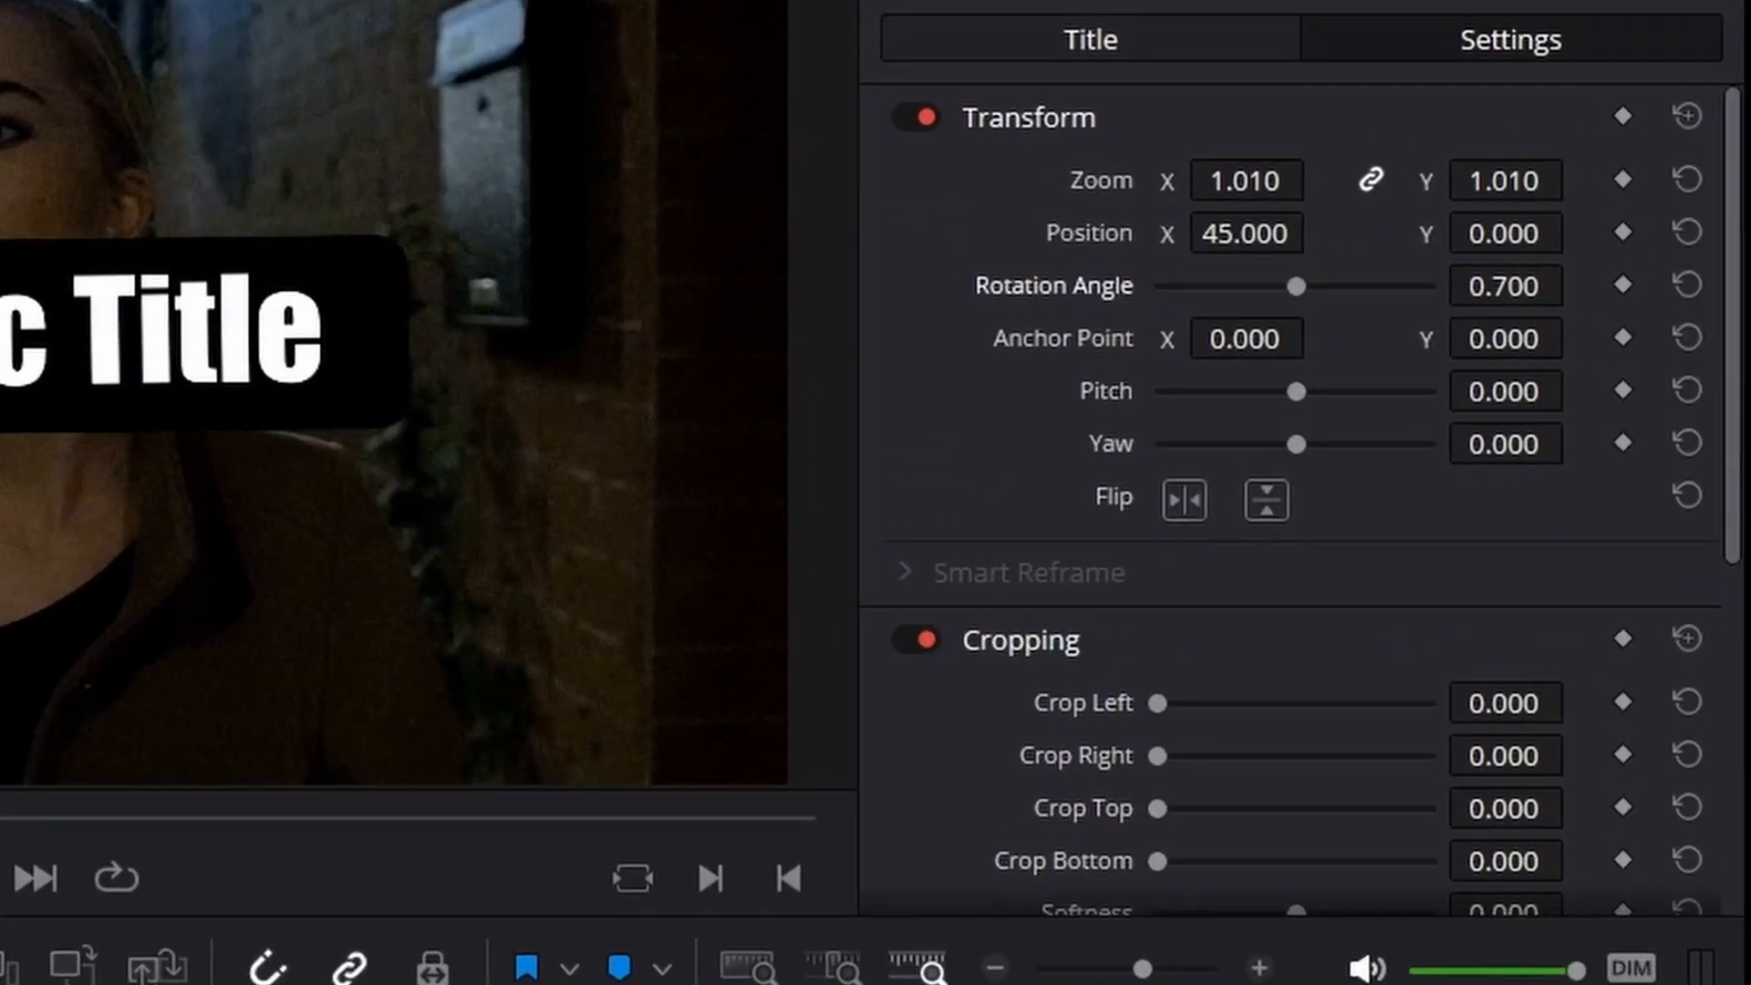
click(1145, 58)
scroll(1295, 501, down, 5)
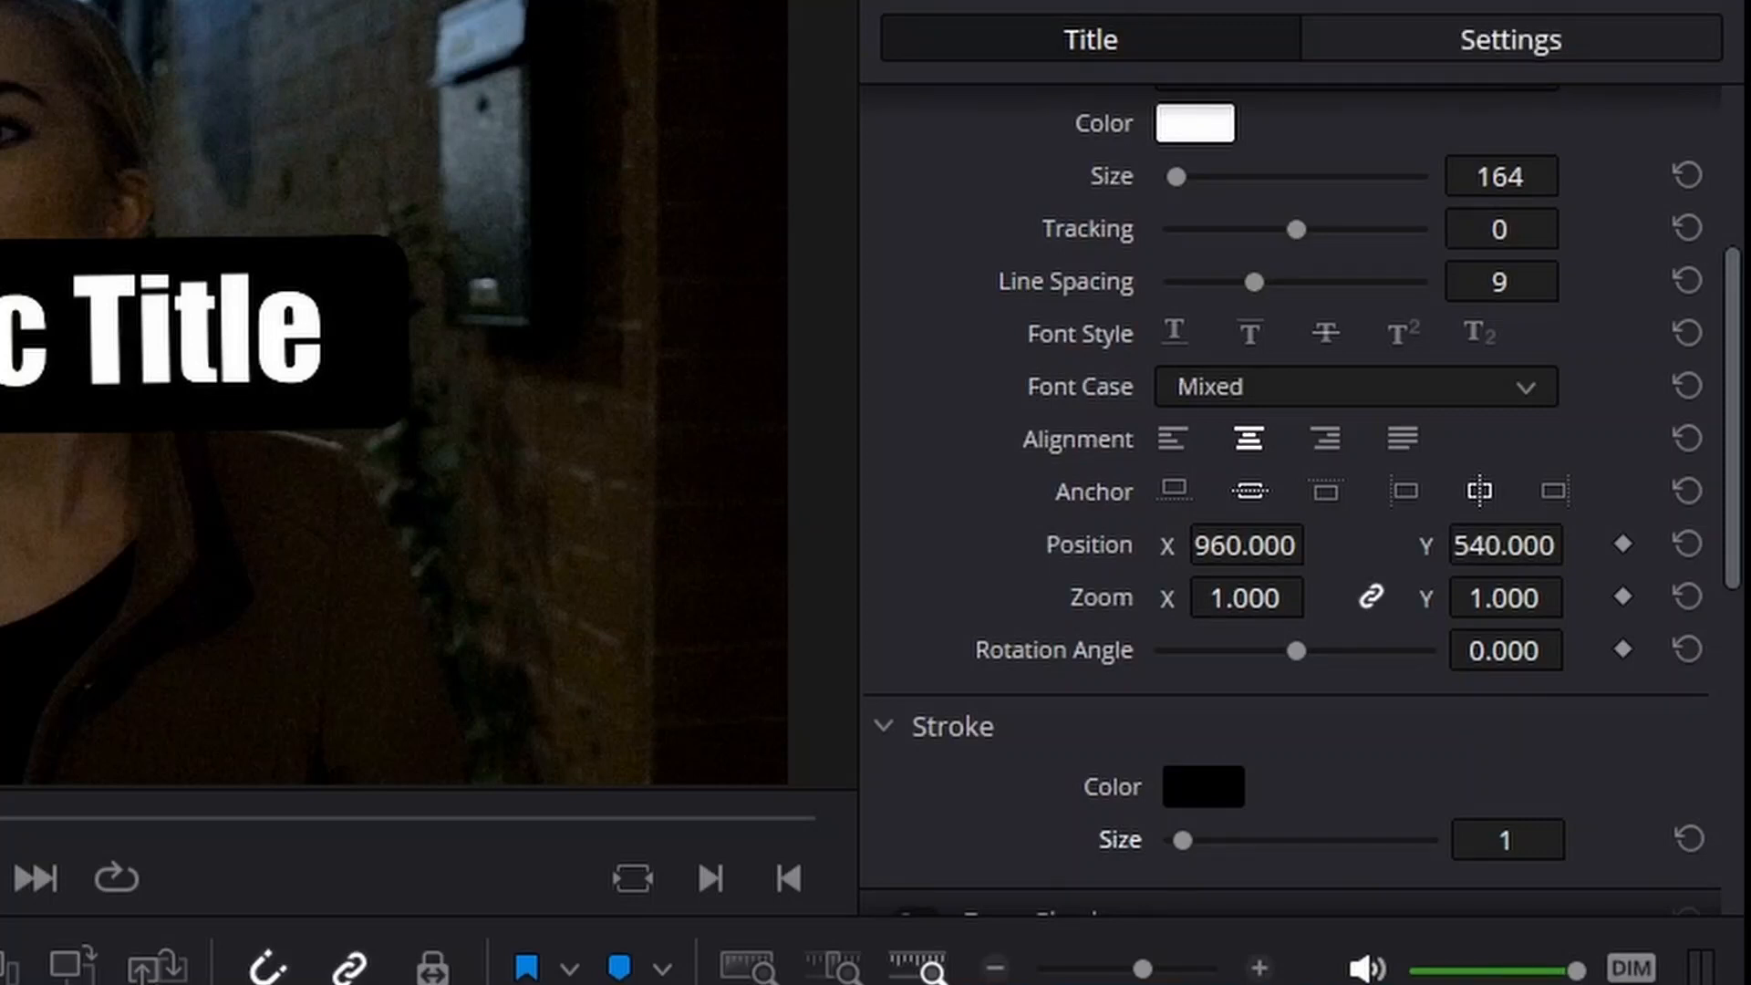
click(1510, 40)
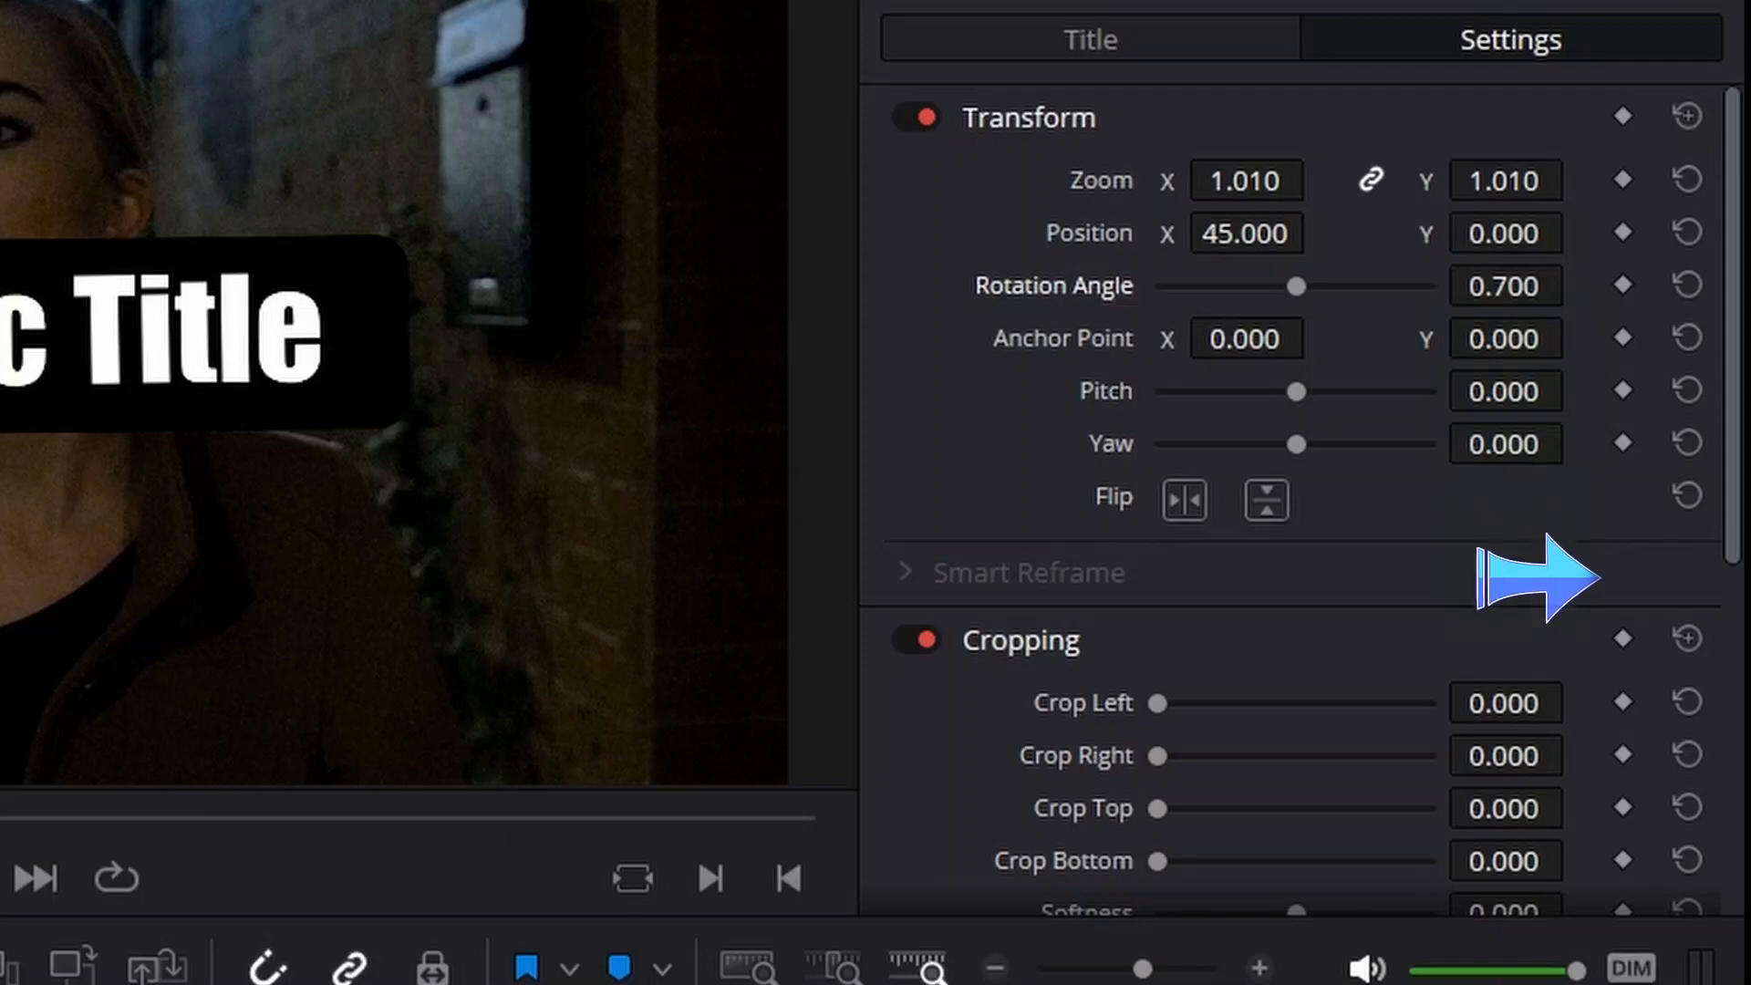
Set the title clip's zoom to 0.910 and position X to -33, and reset its rotation angle
drag(1246, 181, 1216, 180)
drag(1535, 222, 1573, 245)
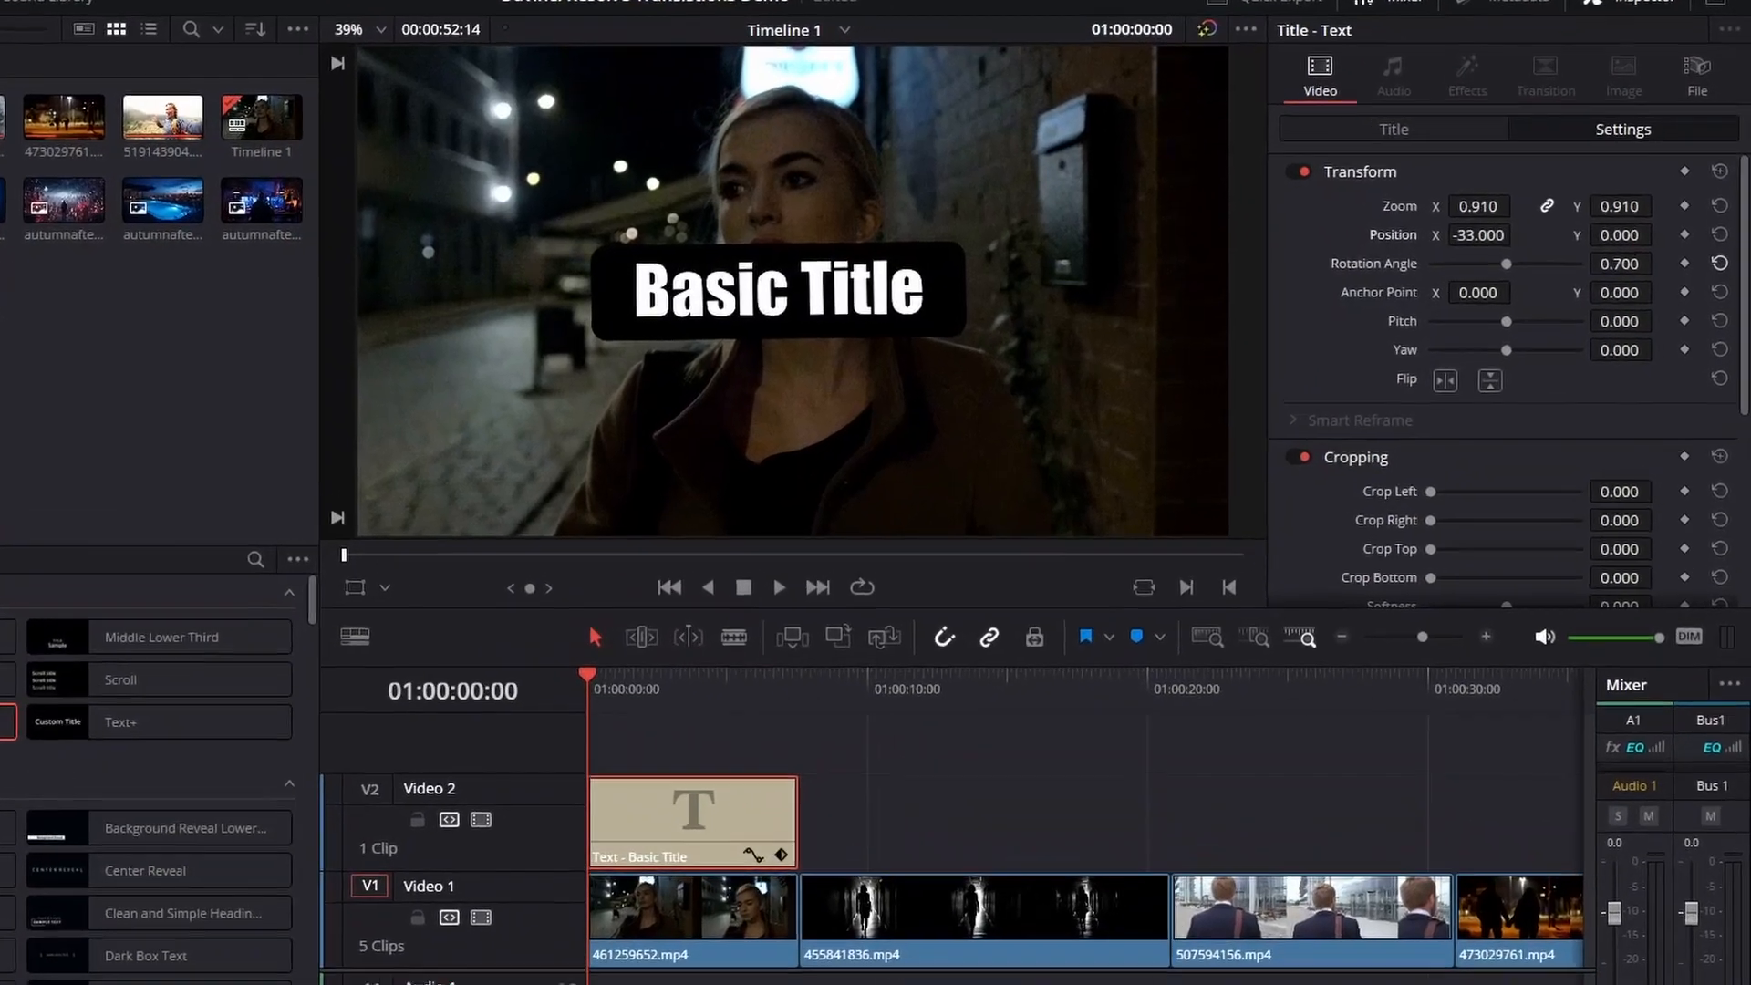
click(1719, 263)
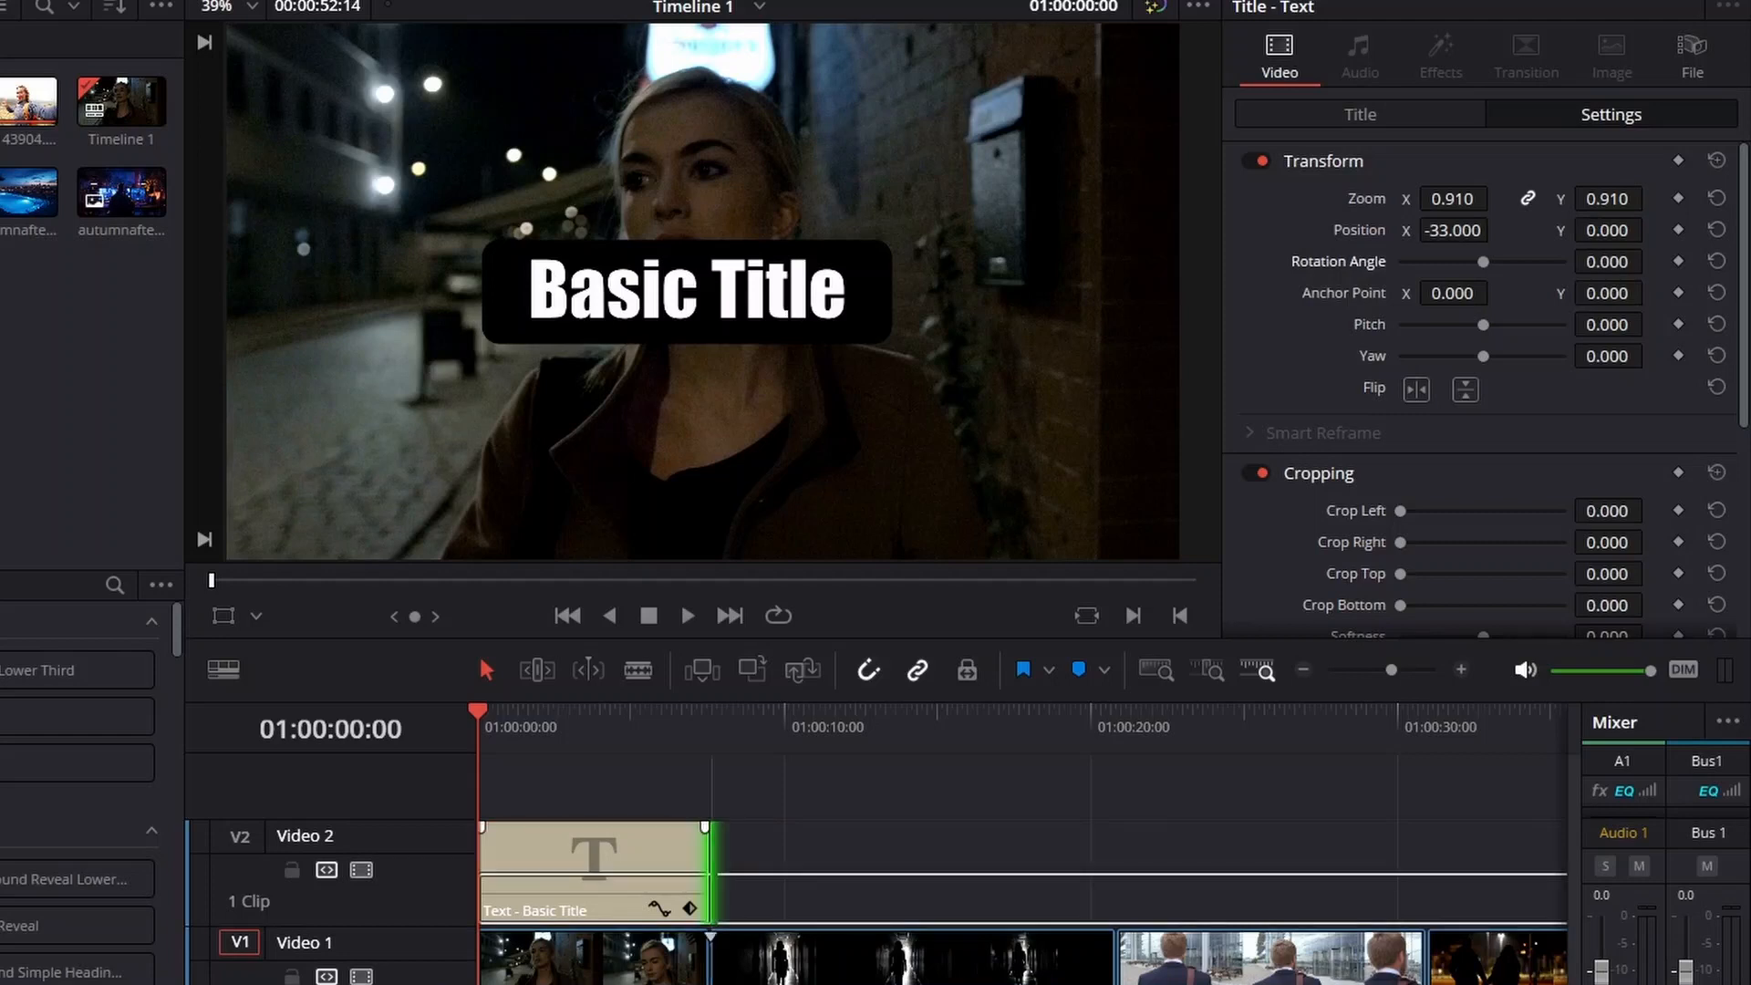
Trim the end of the title clip to about 5 seconds long and move the clip about 1 second into the timeline
drag(704, 871, 636, 871)
key(Down)
key(Down)
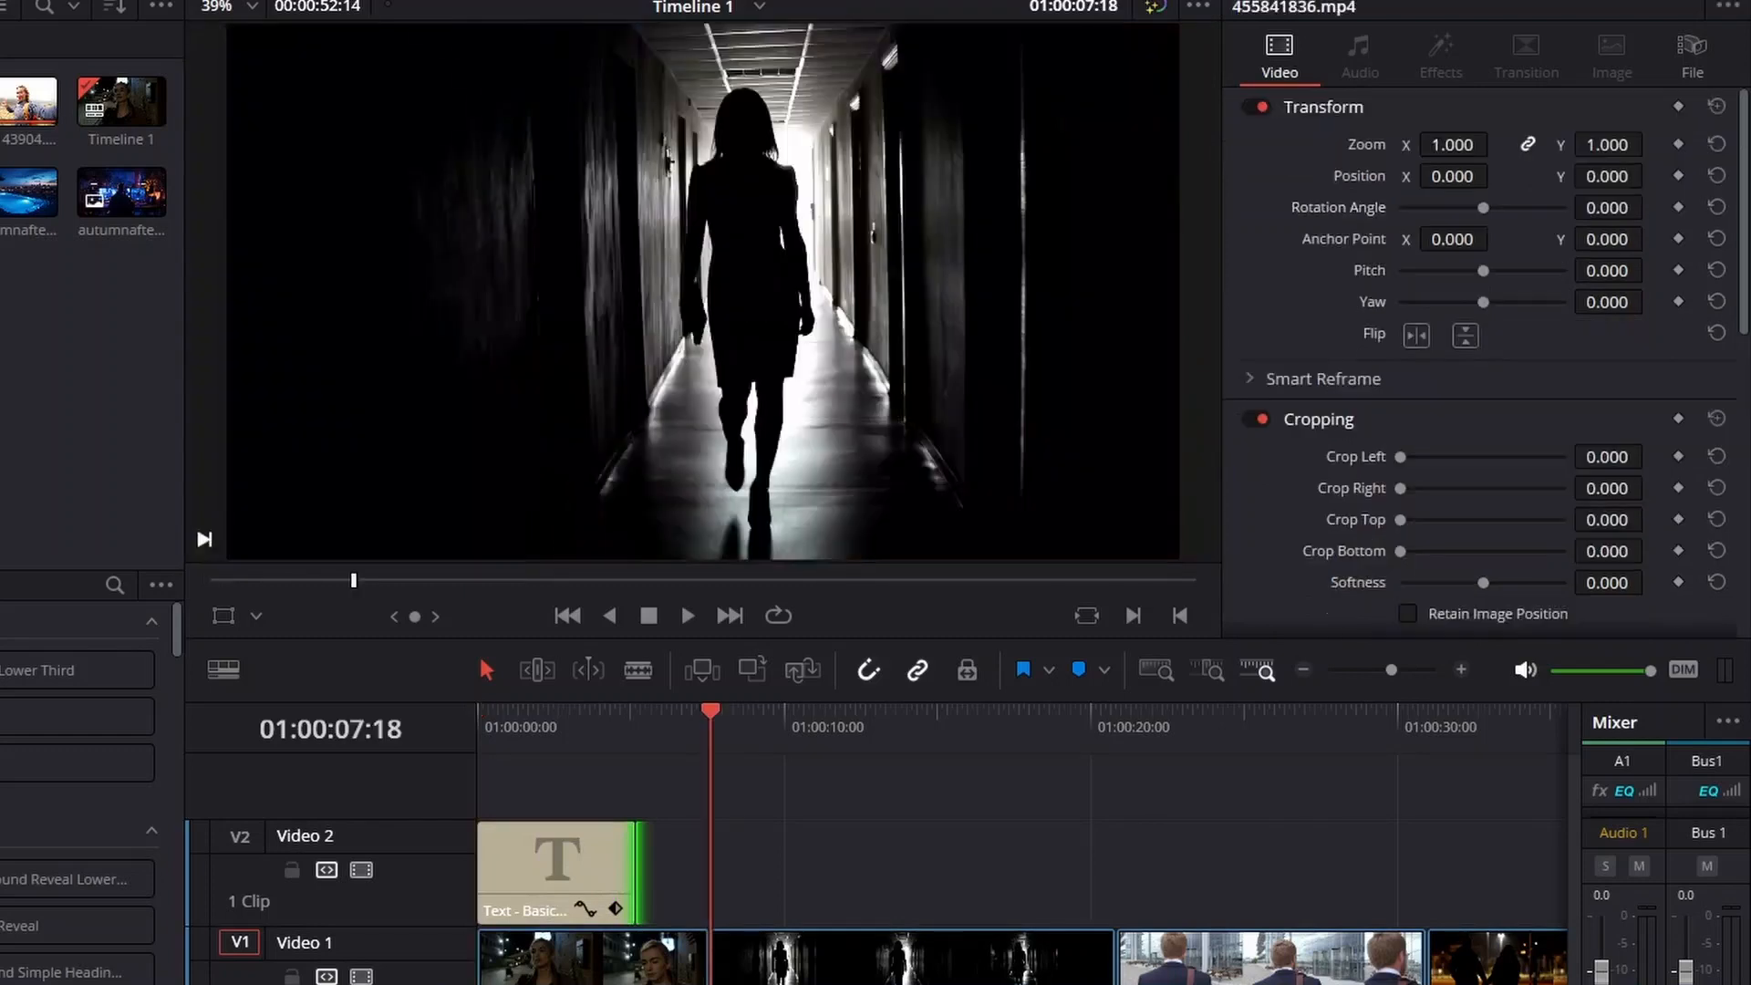
key(Home)
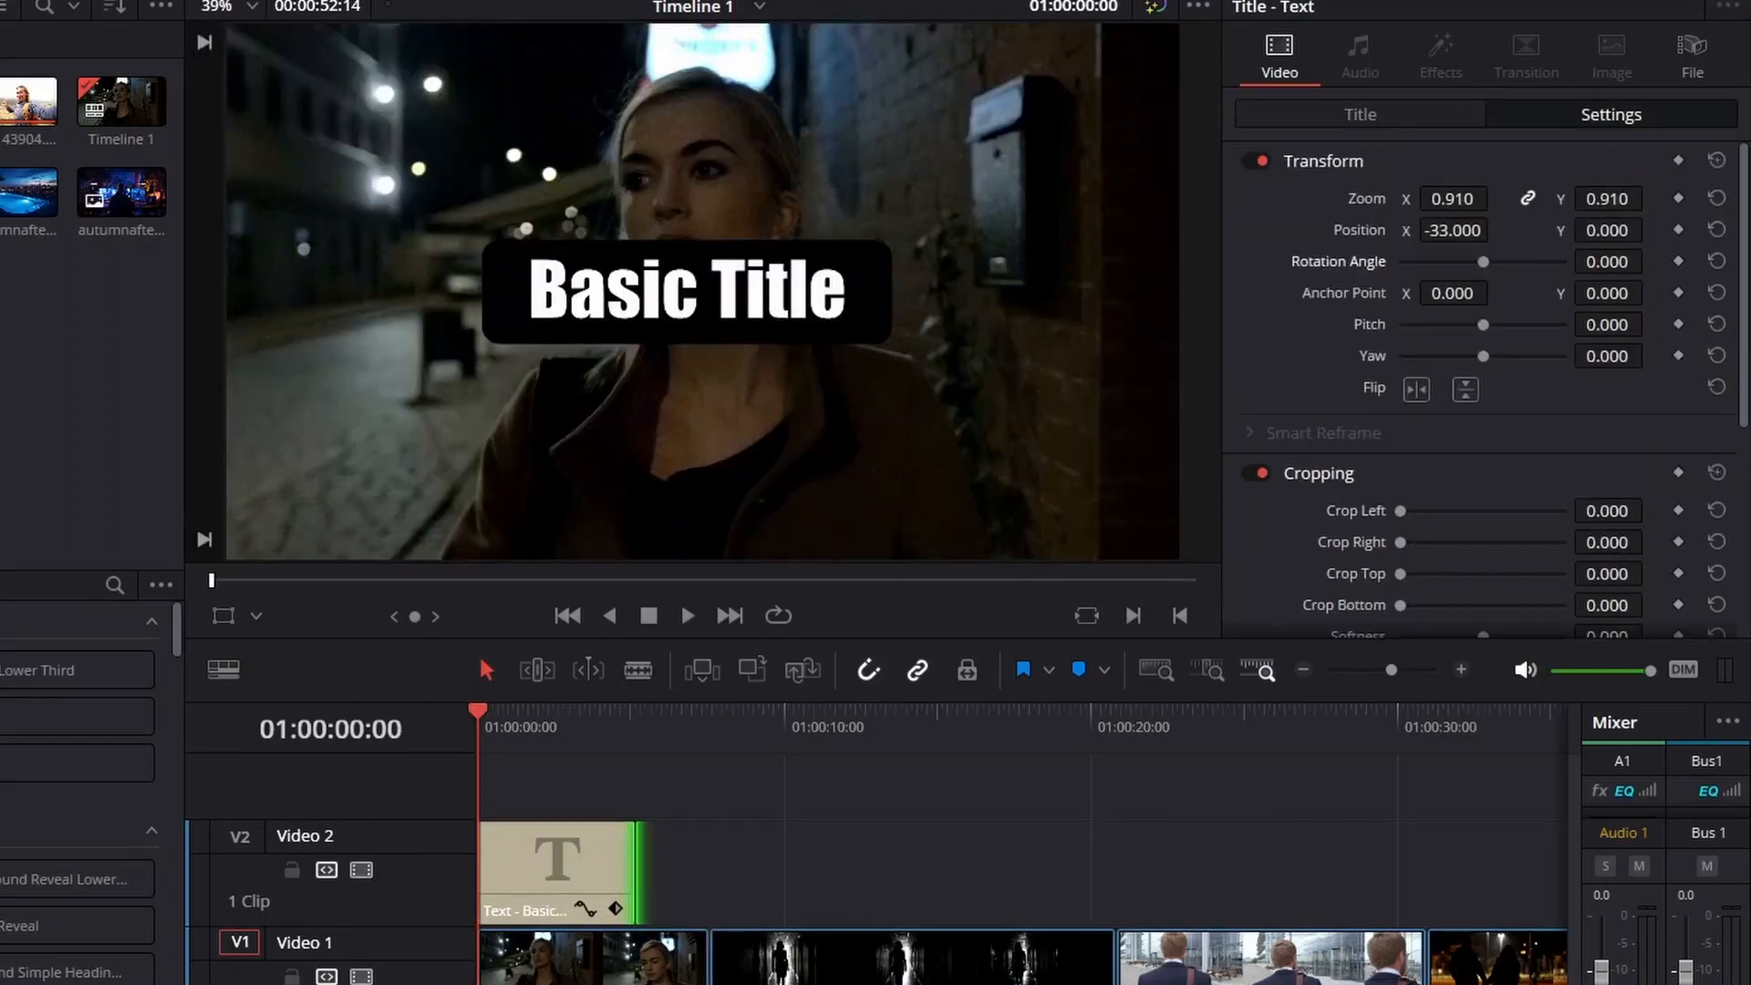
key(Down)
key(Down)
drag(553, 871, 589, 871)
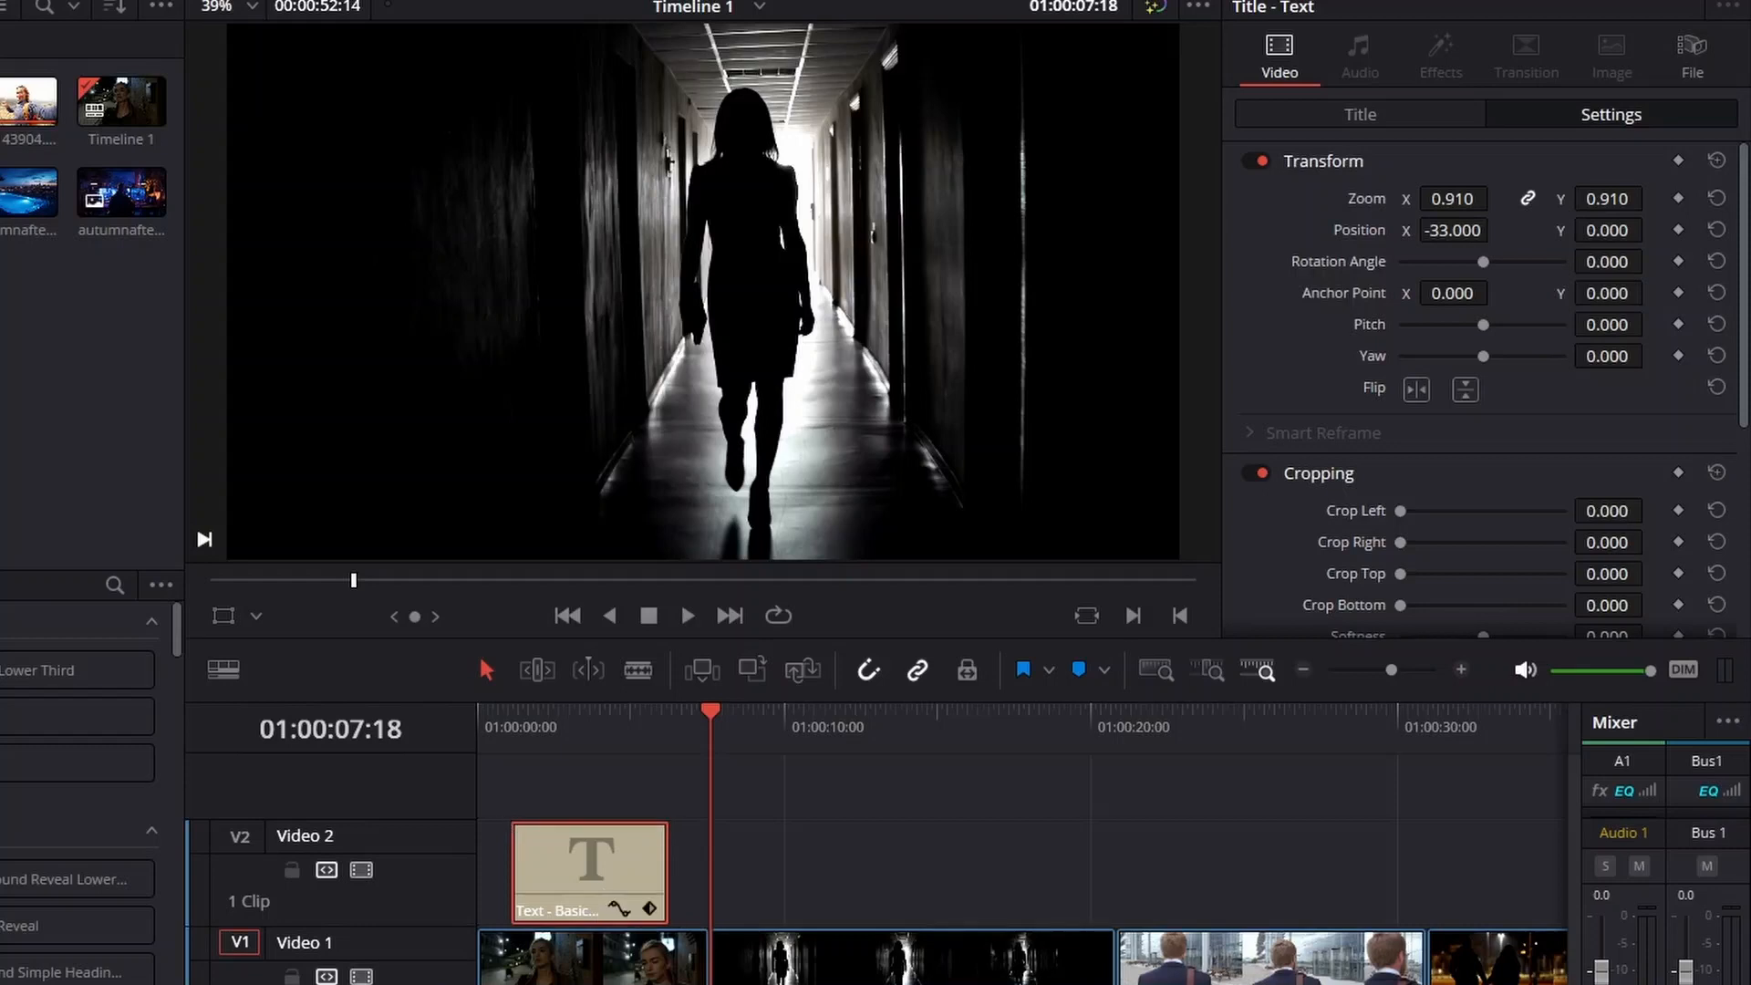
At the title clip's start, set its zoom to 0 and add a transform keyframe
click(542, 716)
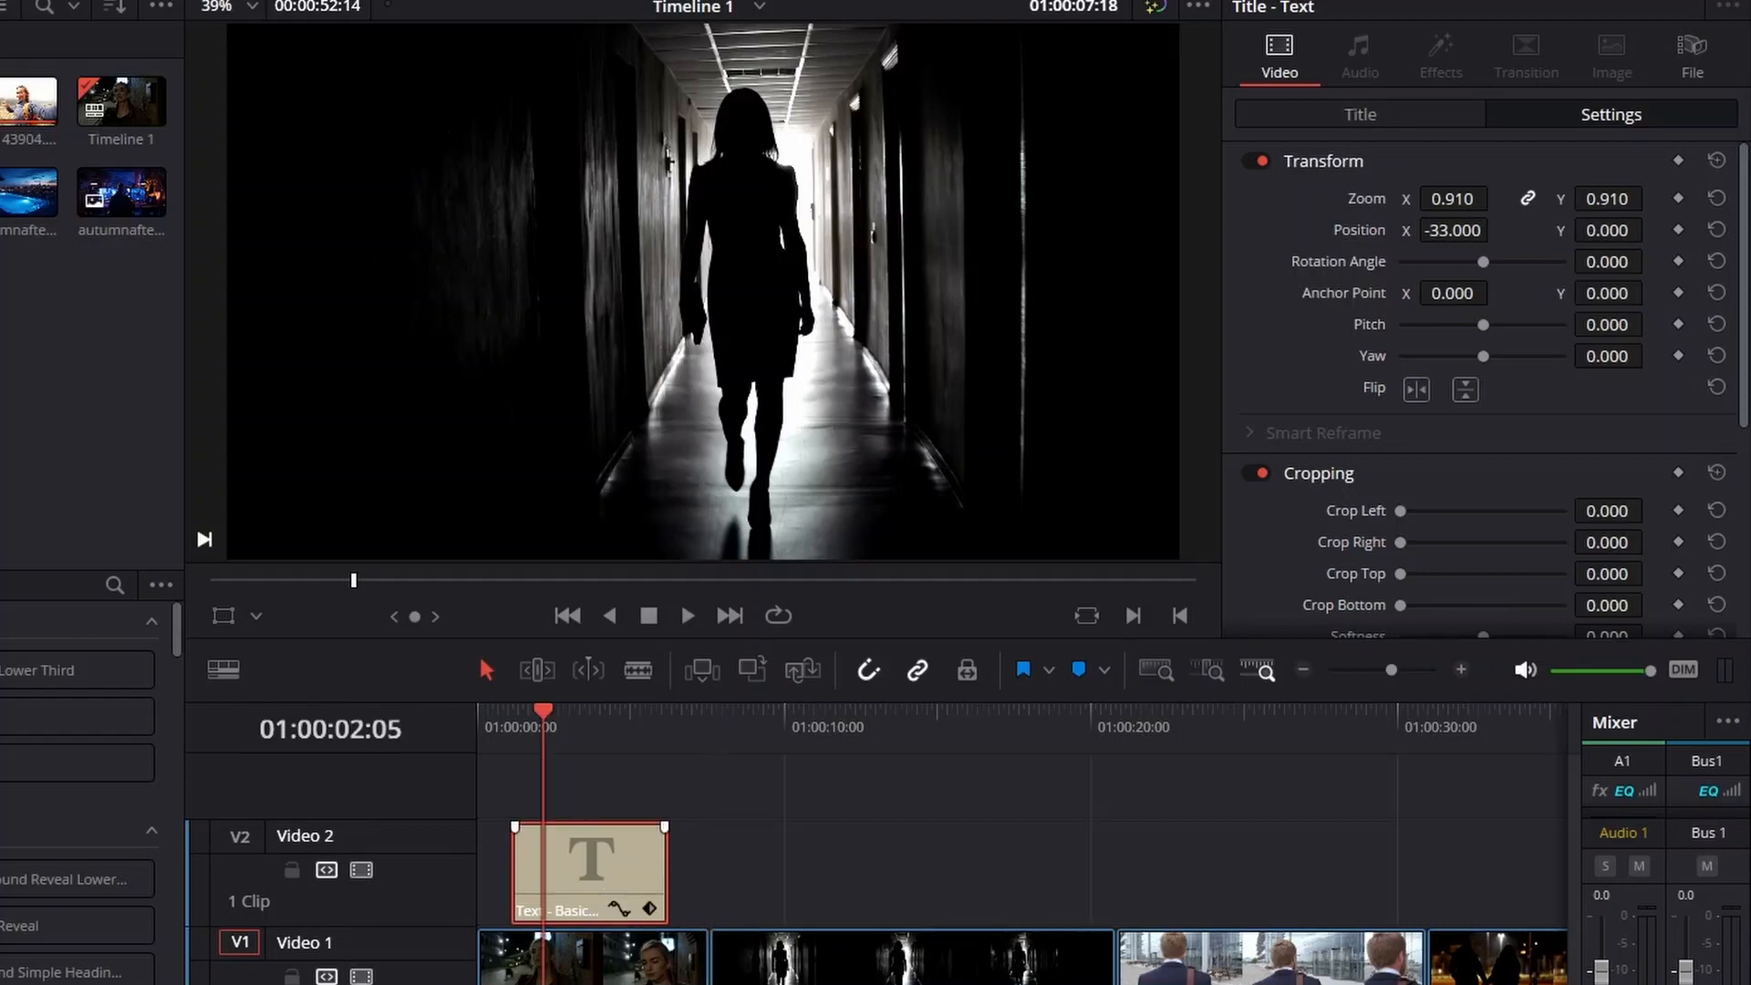
key(Up)
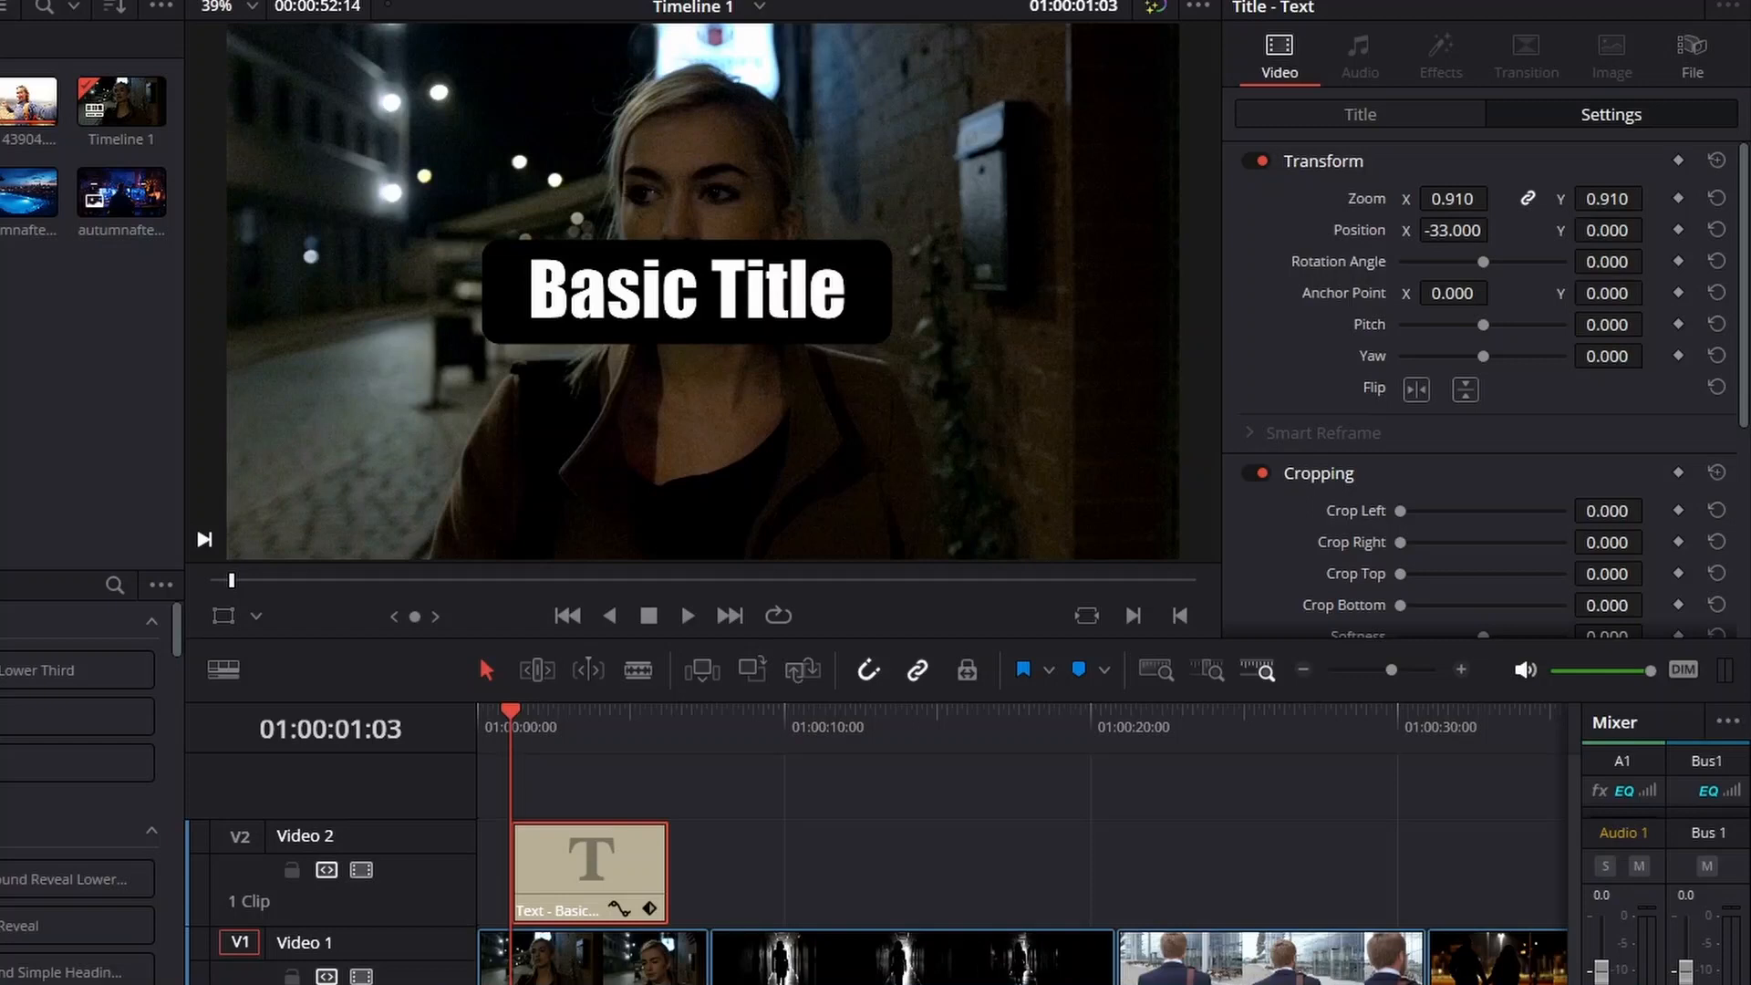
drag(1452, 198, 1362, 198)
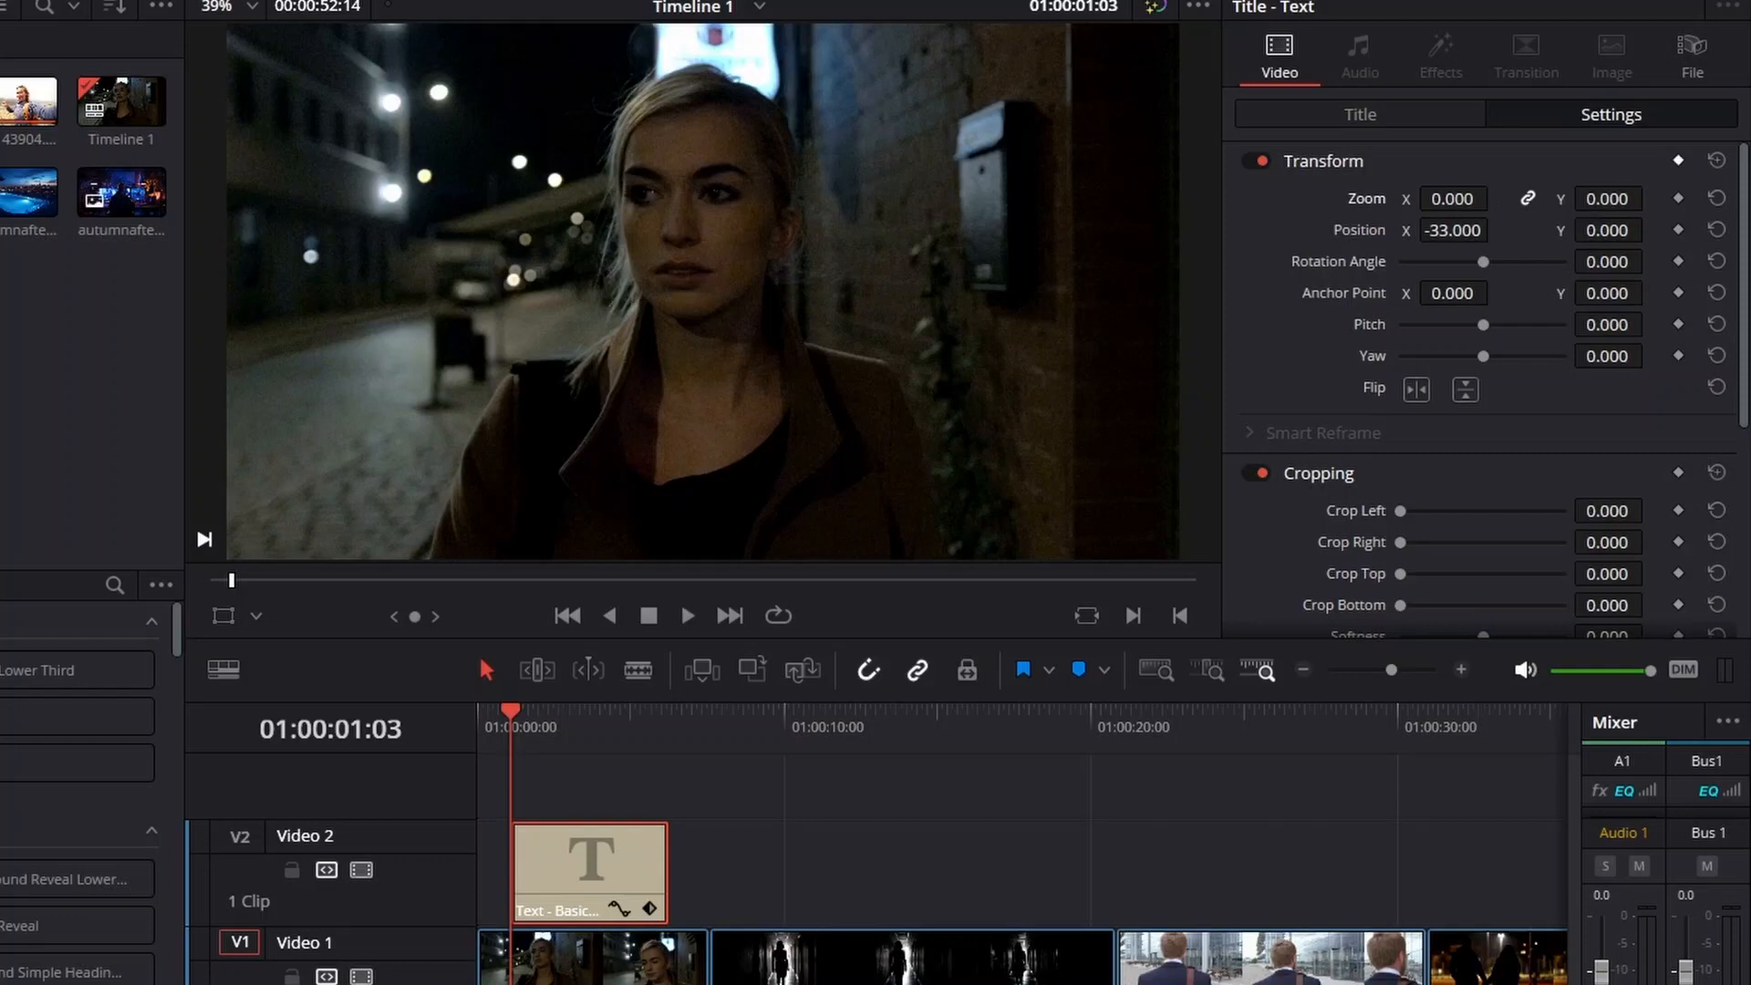
click(1678, 161)
At 01:00:04:15, set the title clip's zoom to 0.900 to record a second zoom keyframe
key(space)
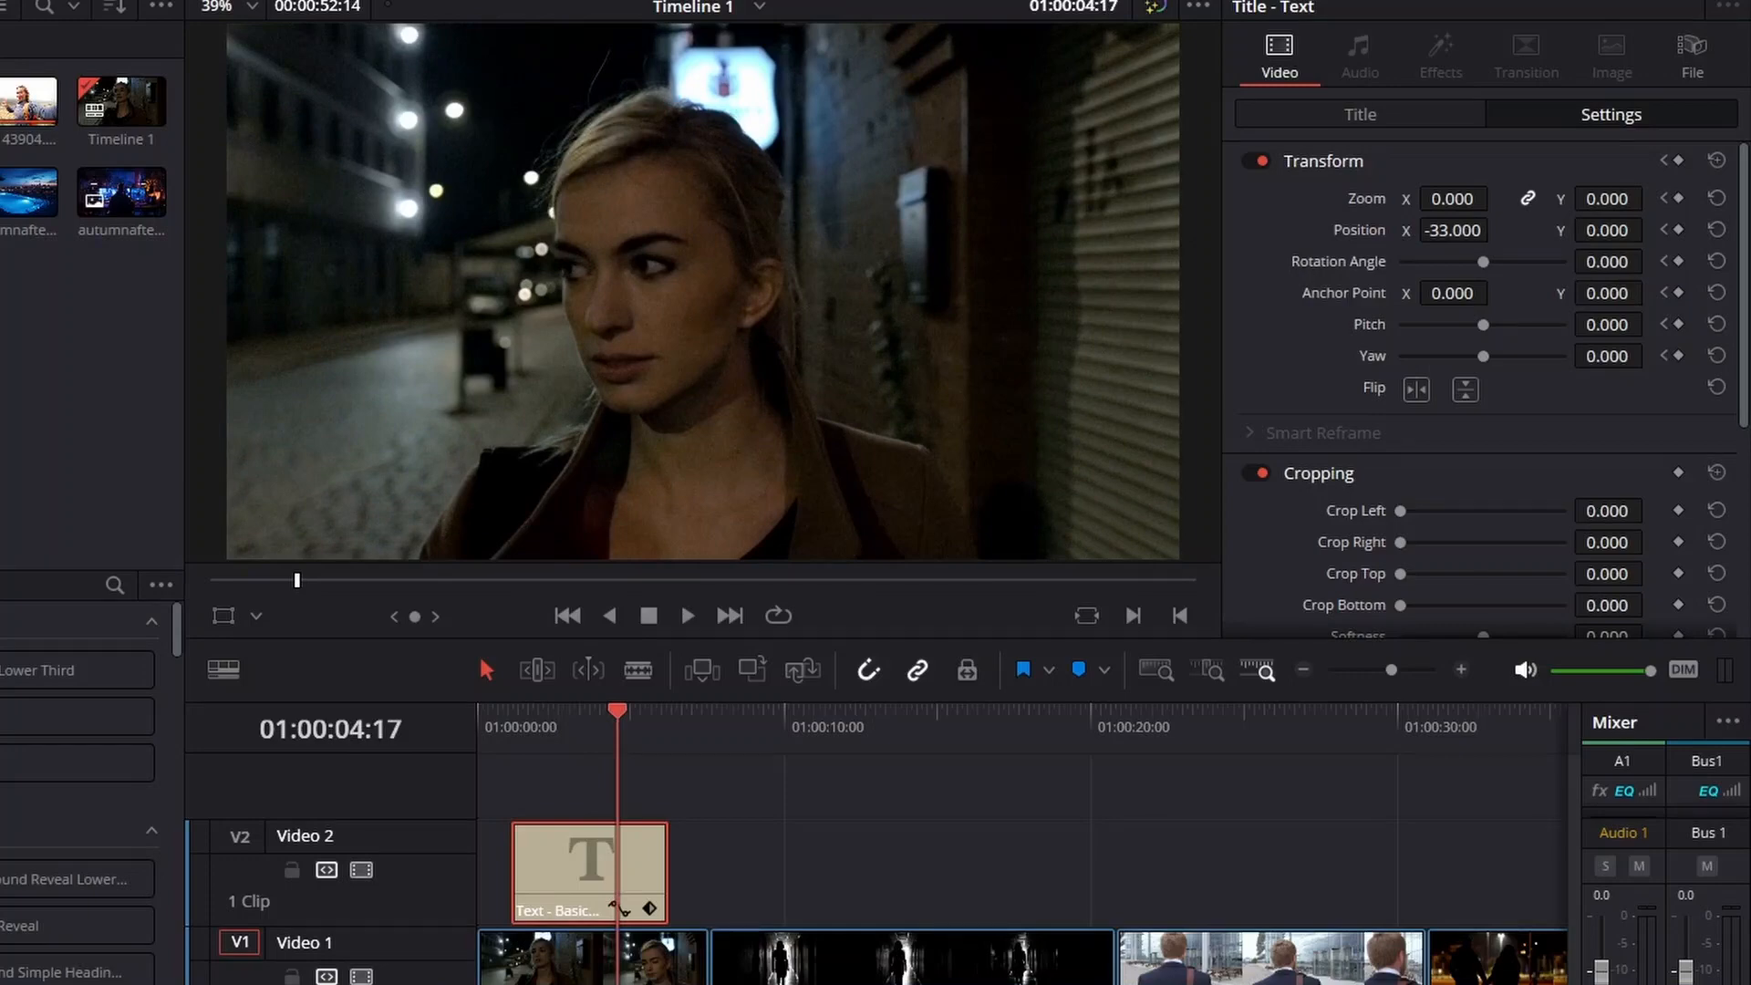
key(Left)
key(Left)
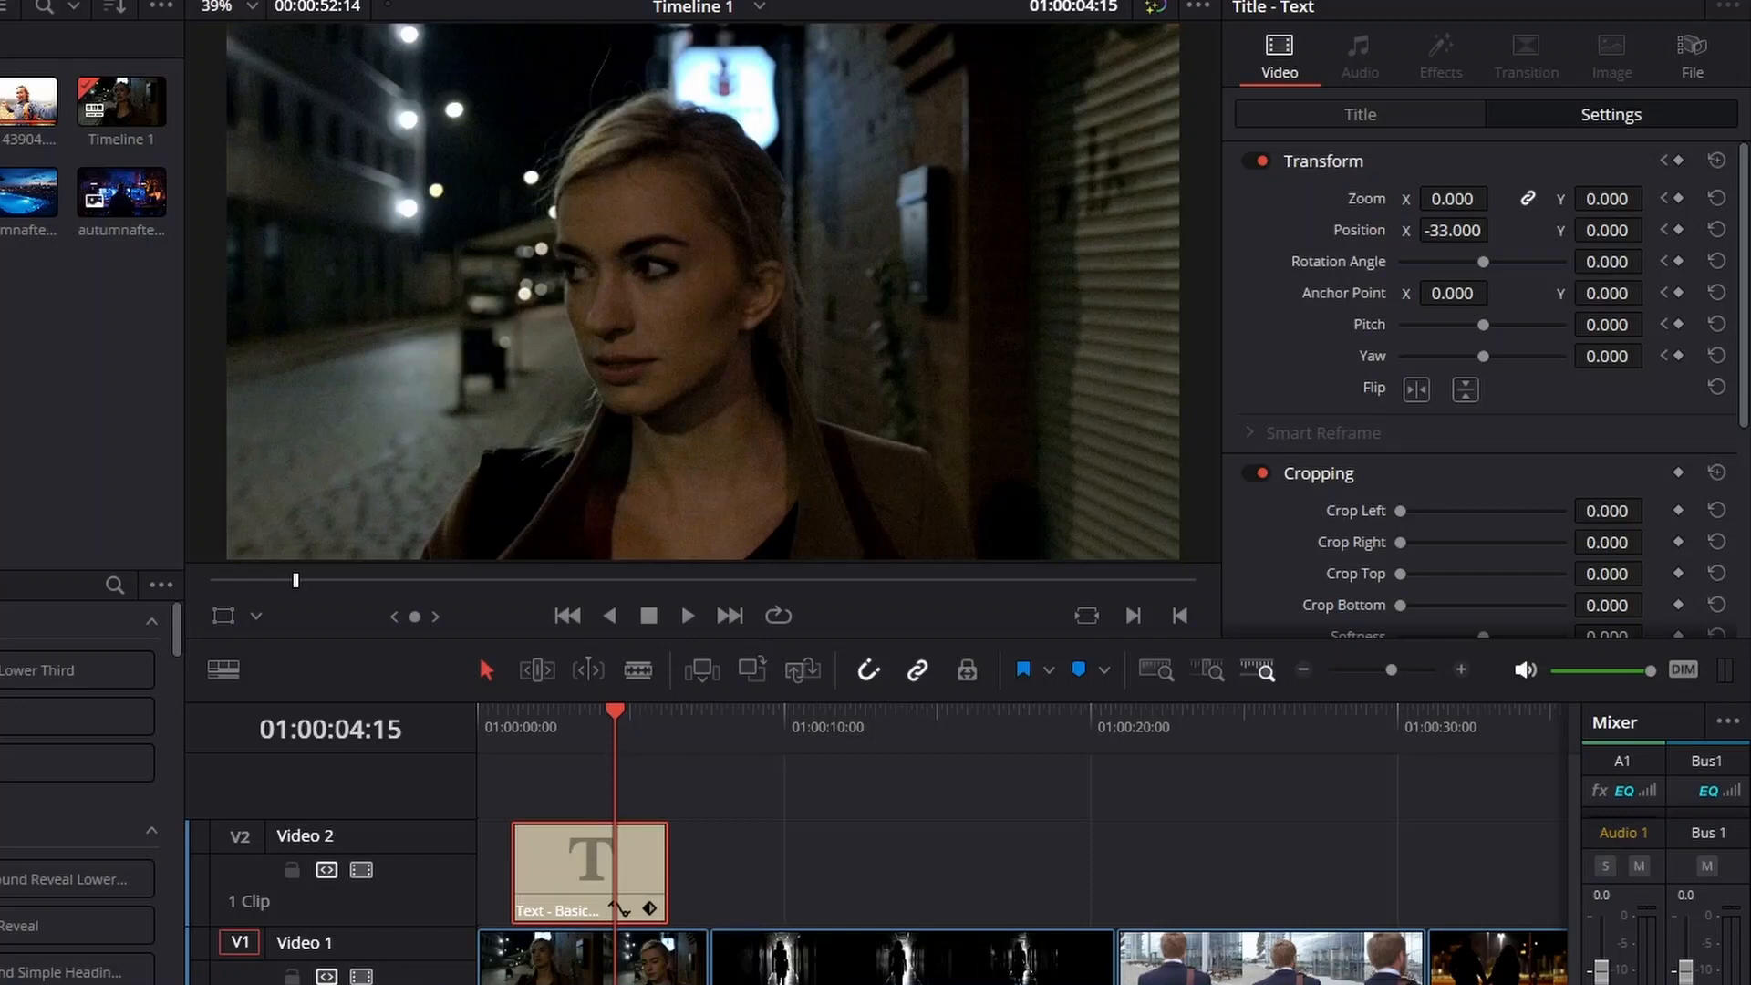
drag(1452, 197, 1532, 198)
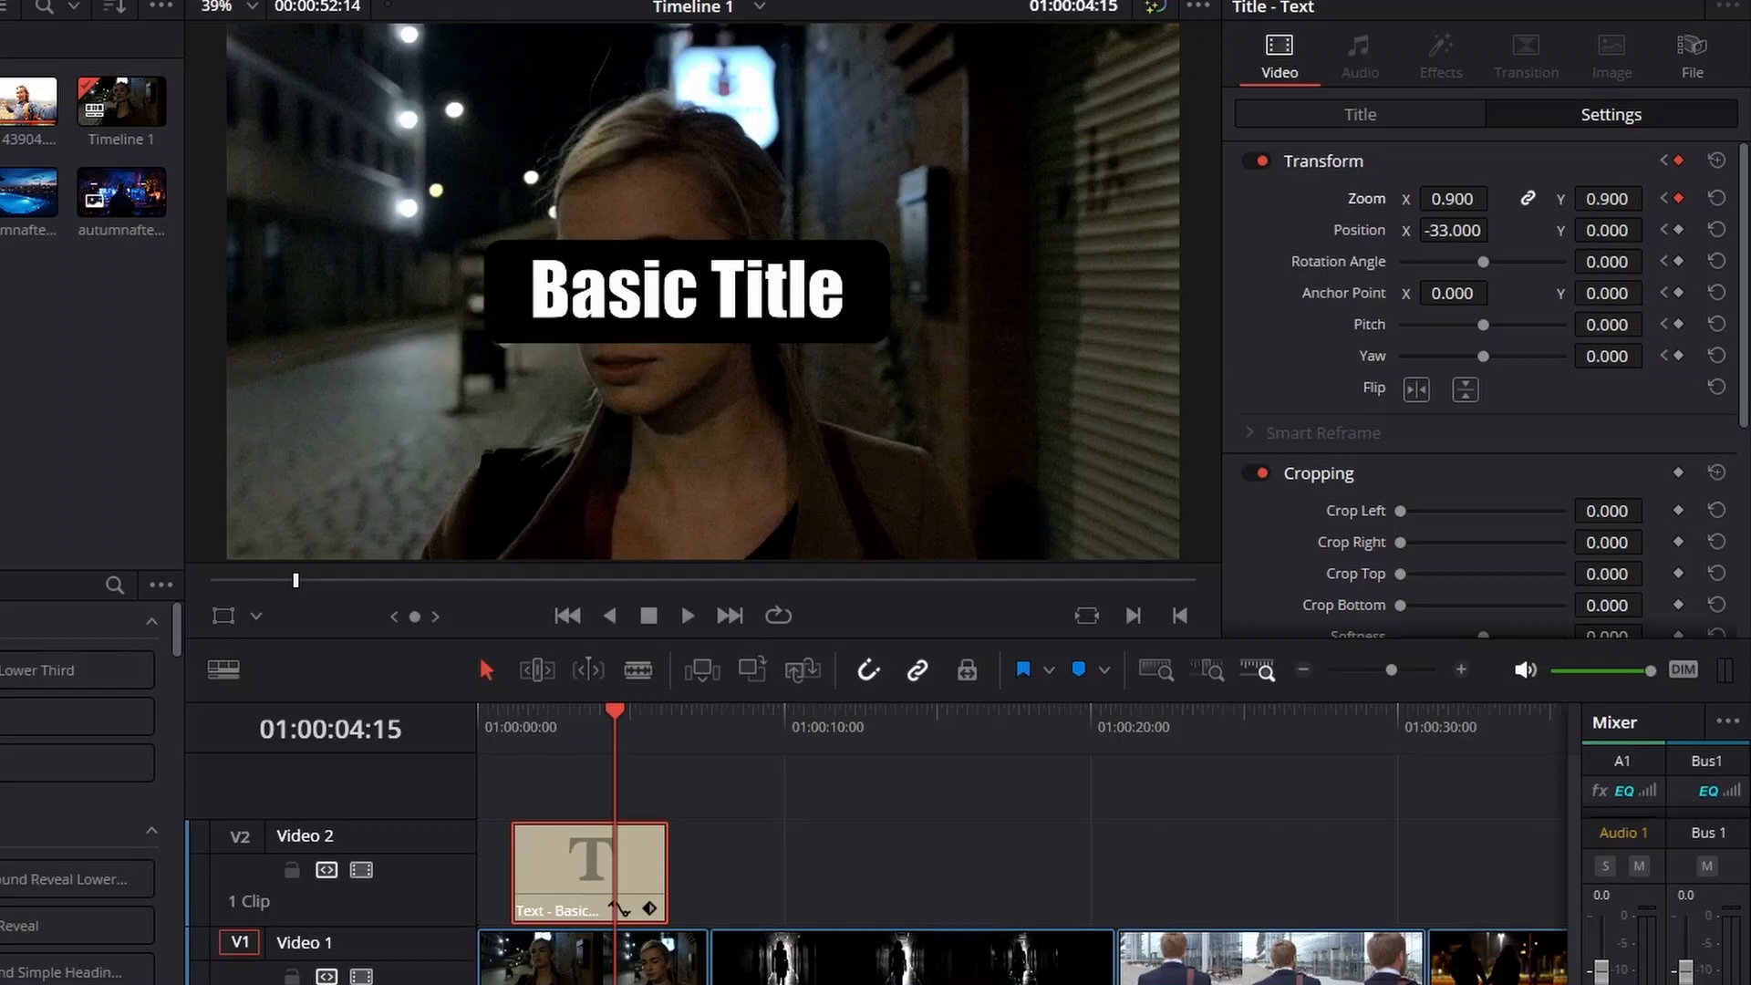
Play the timeline from the beginning twice to review the title's zoom animation
key(Home)
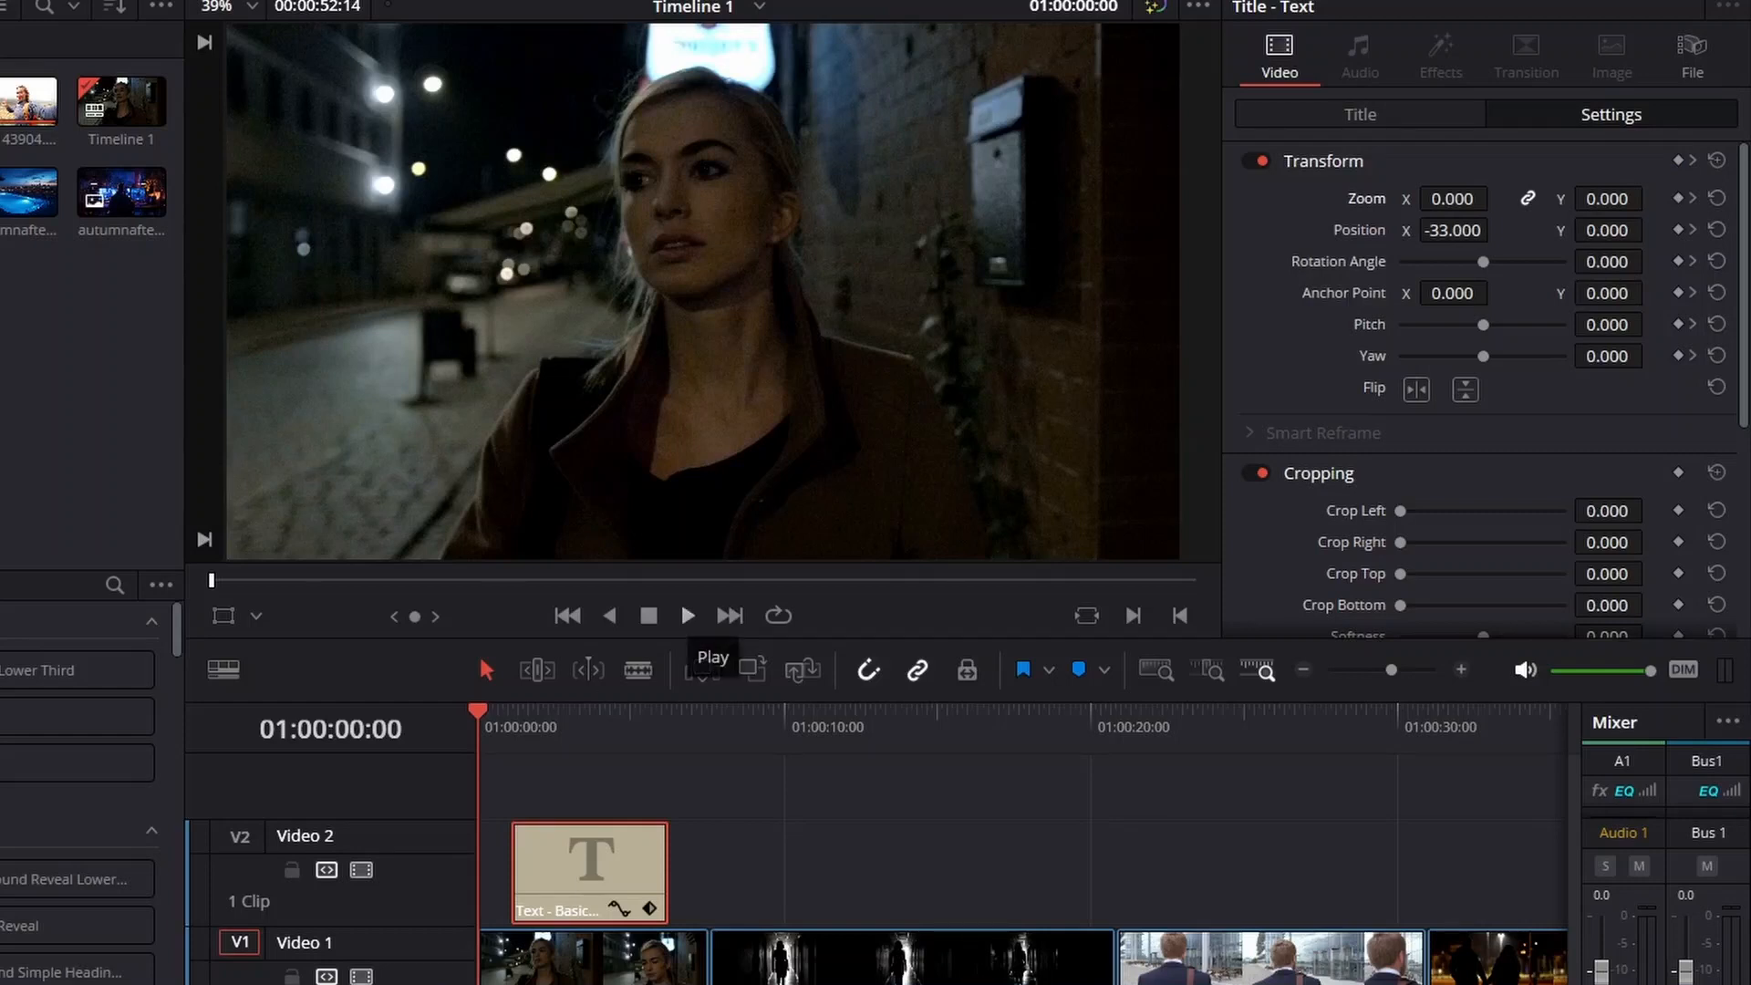
click(687, 615)
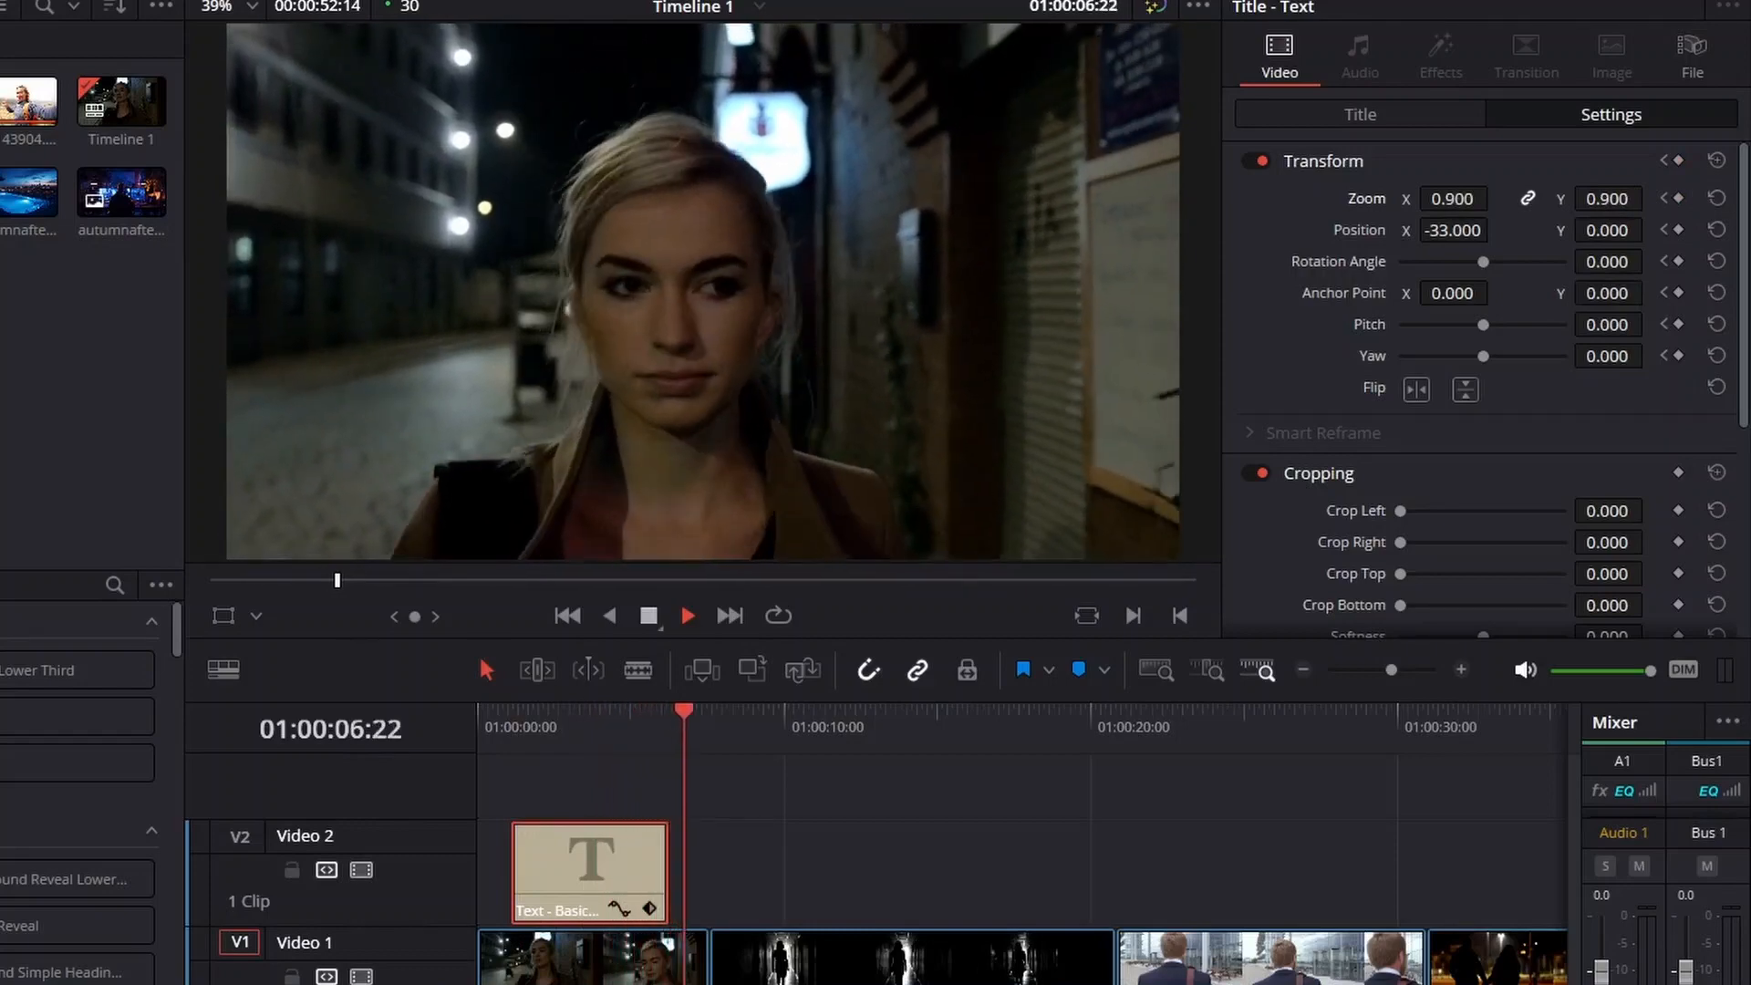
key(space)
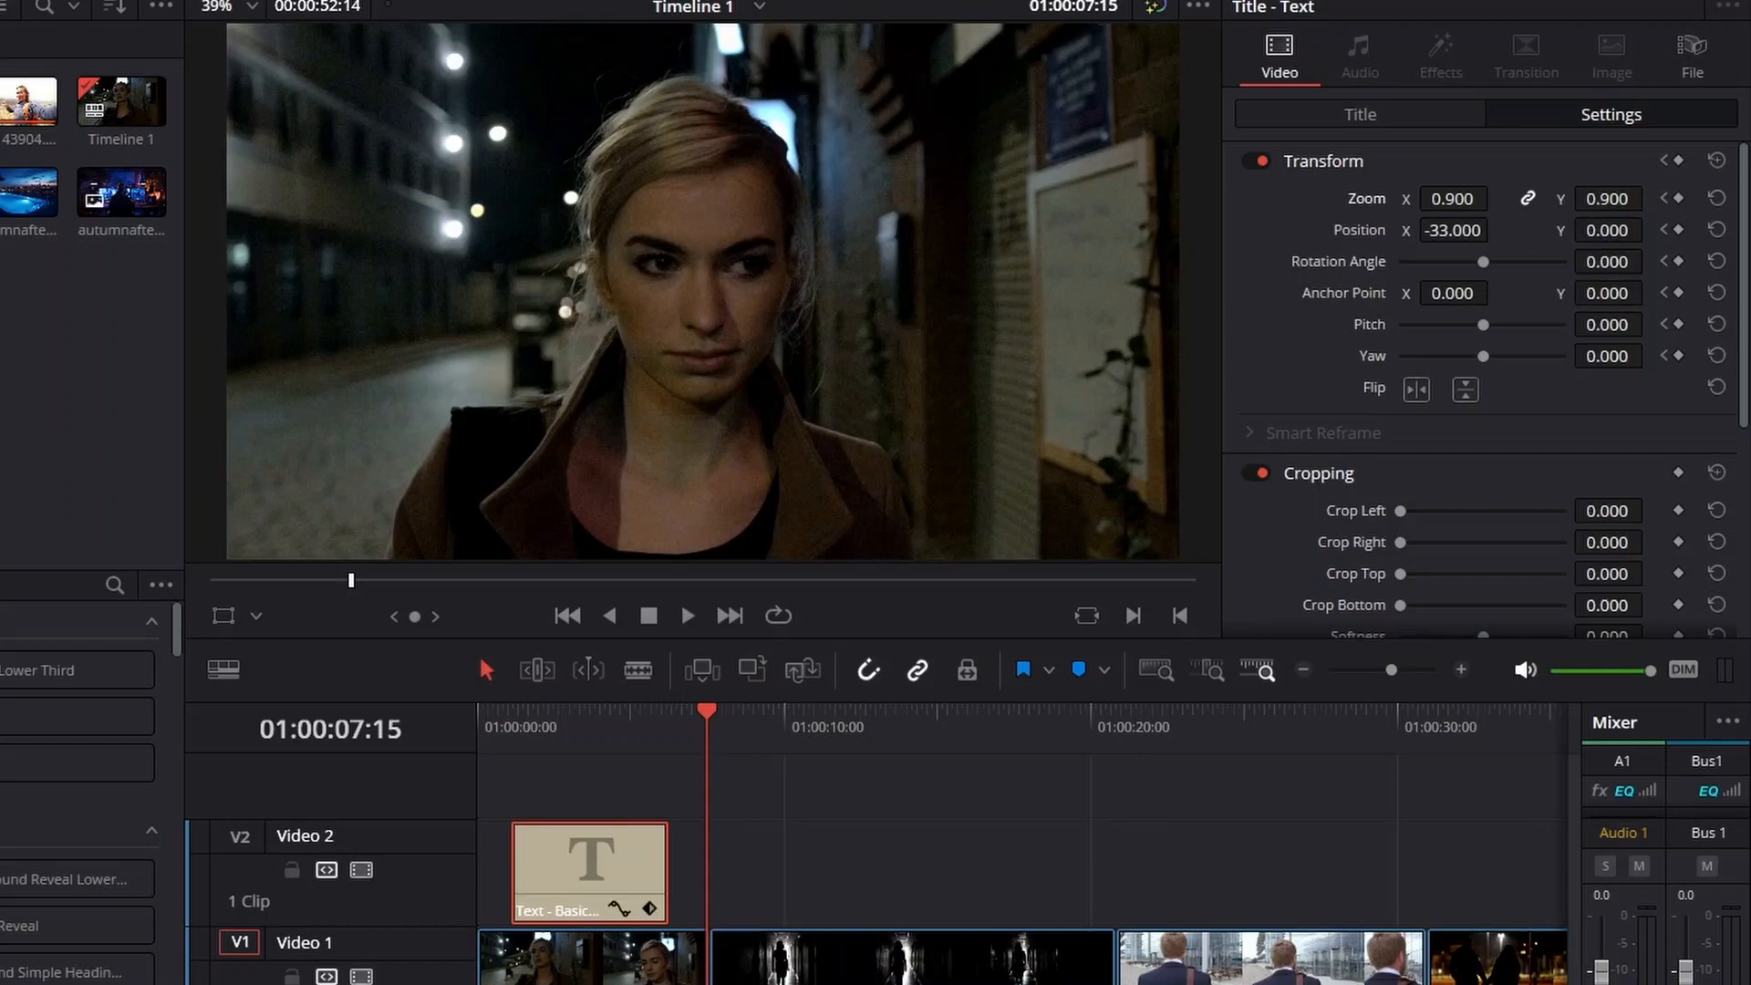
key(Home)
key(space)
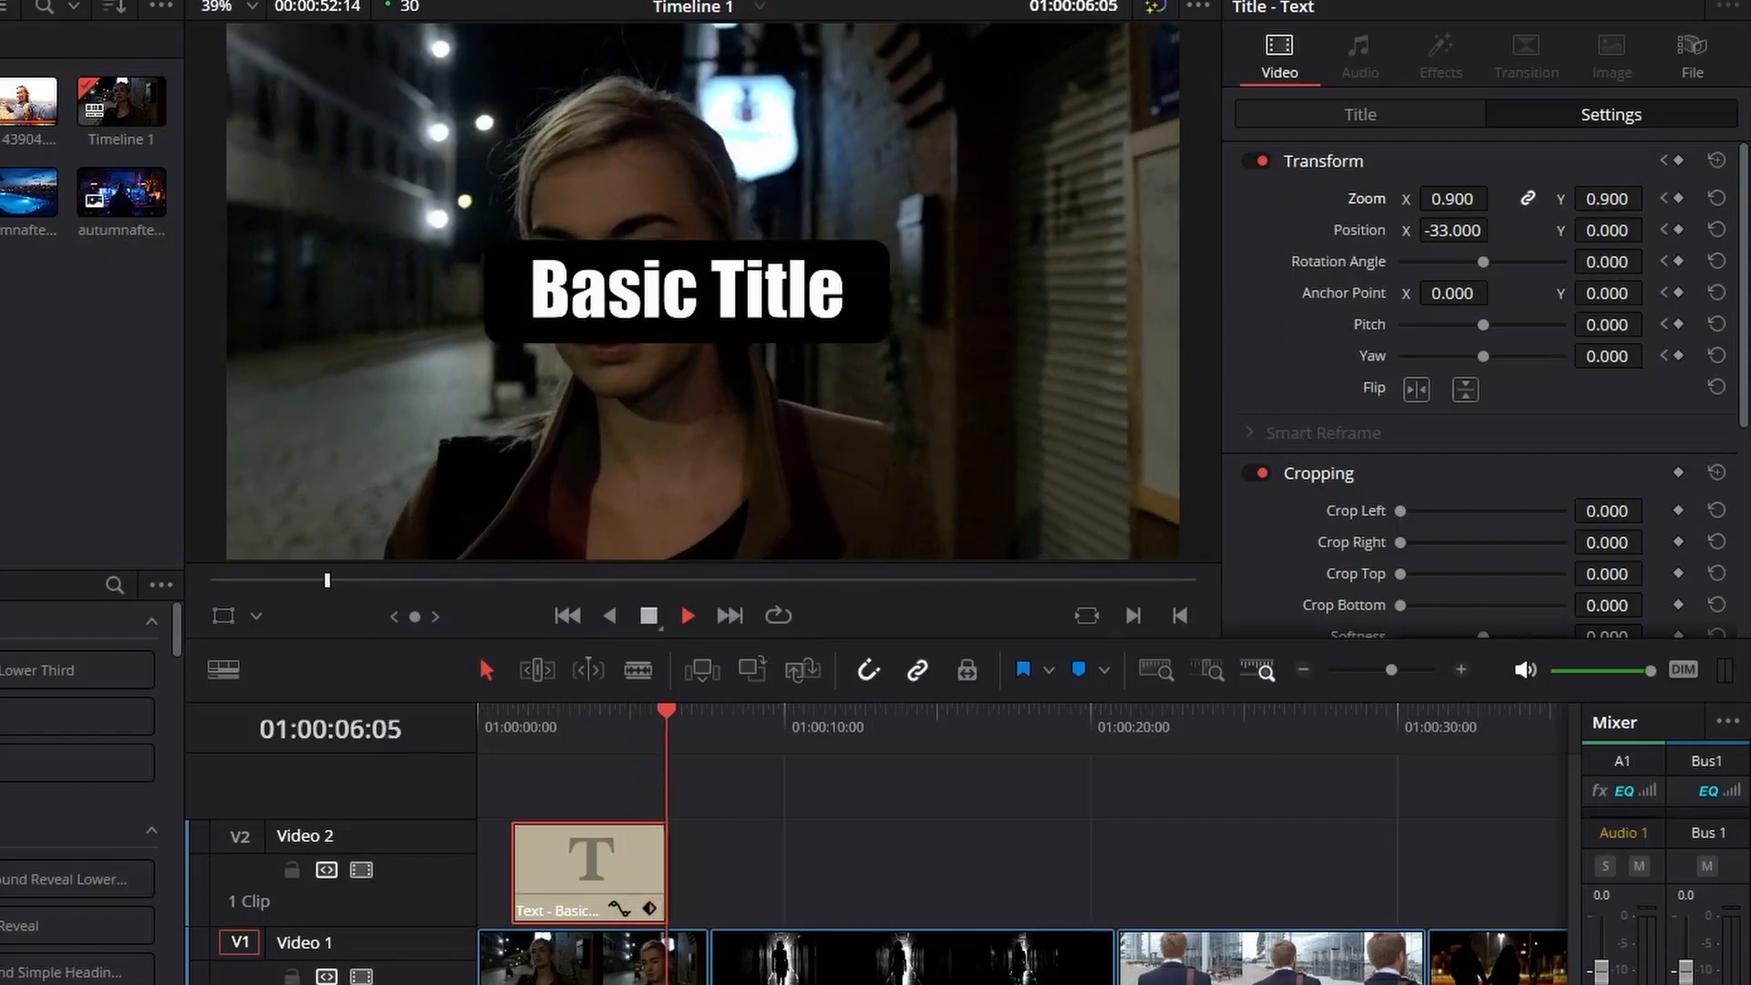
click(649, 616)
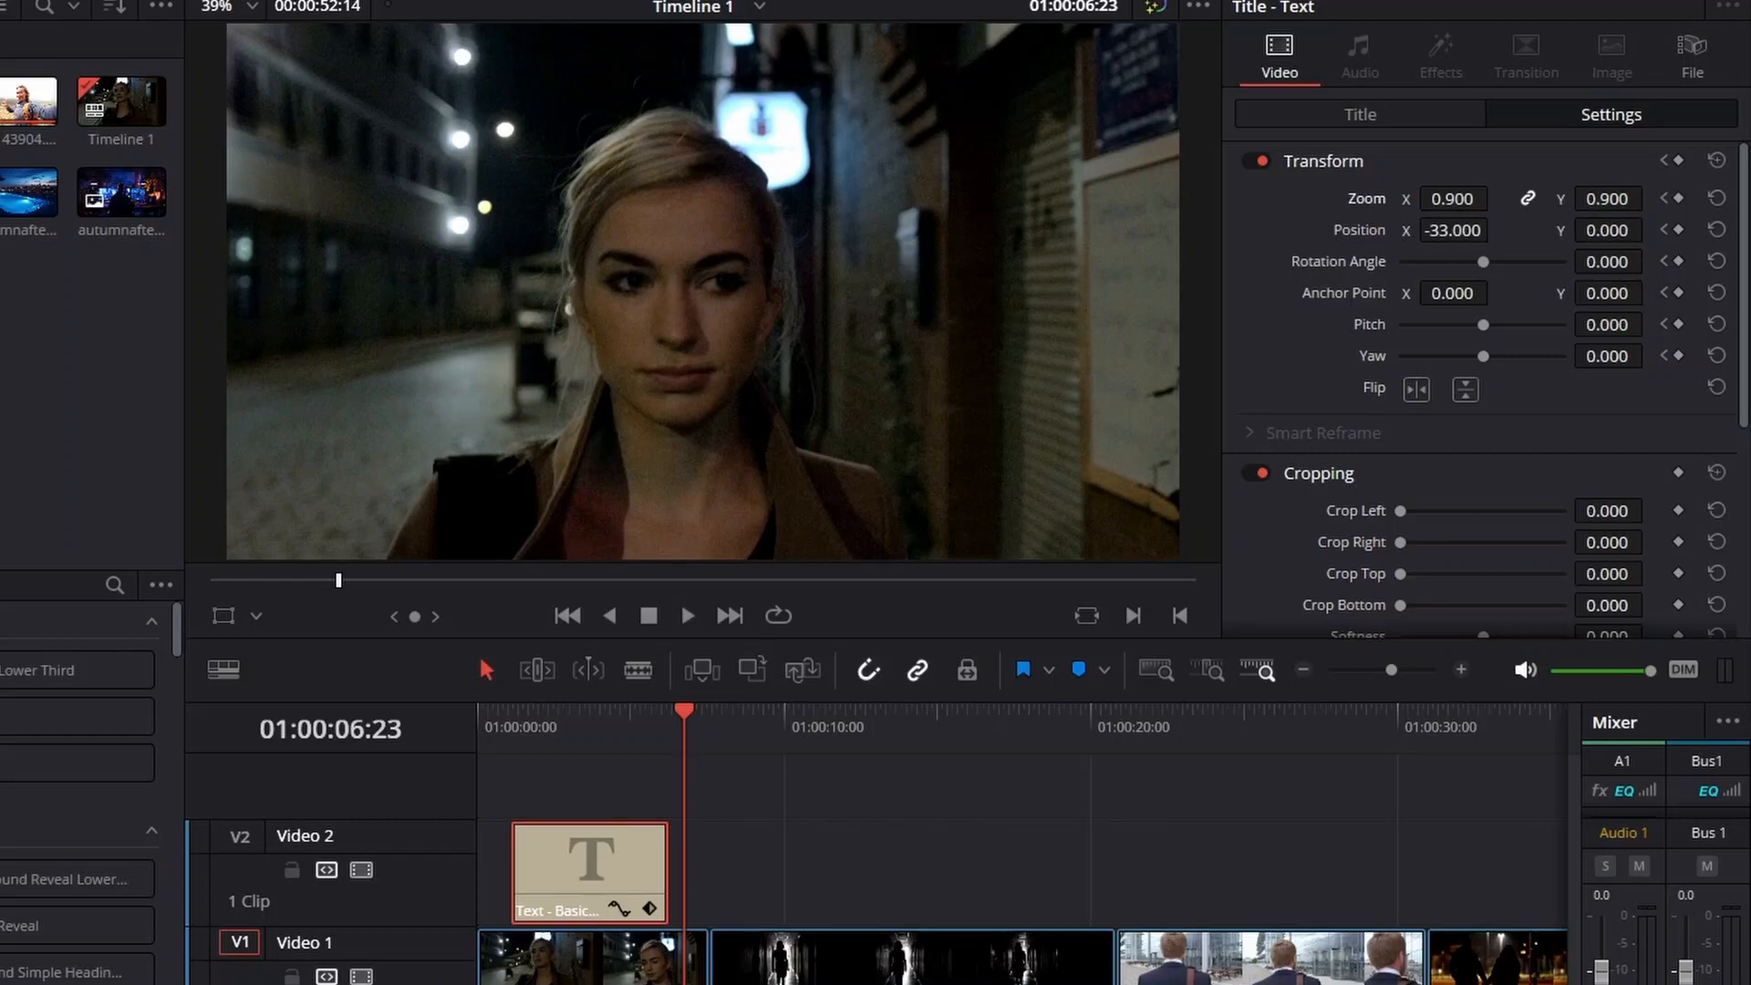
Delete the basic Text title and place a Text+ title on Video 2 at the start of the first clip
right_click(577, 864)
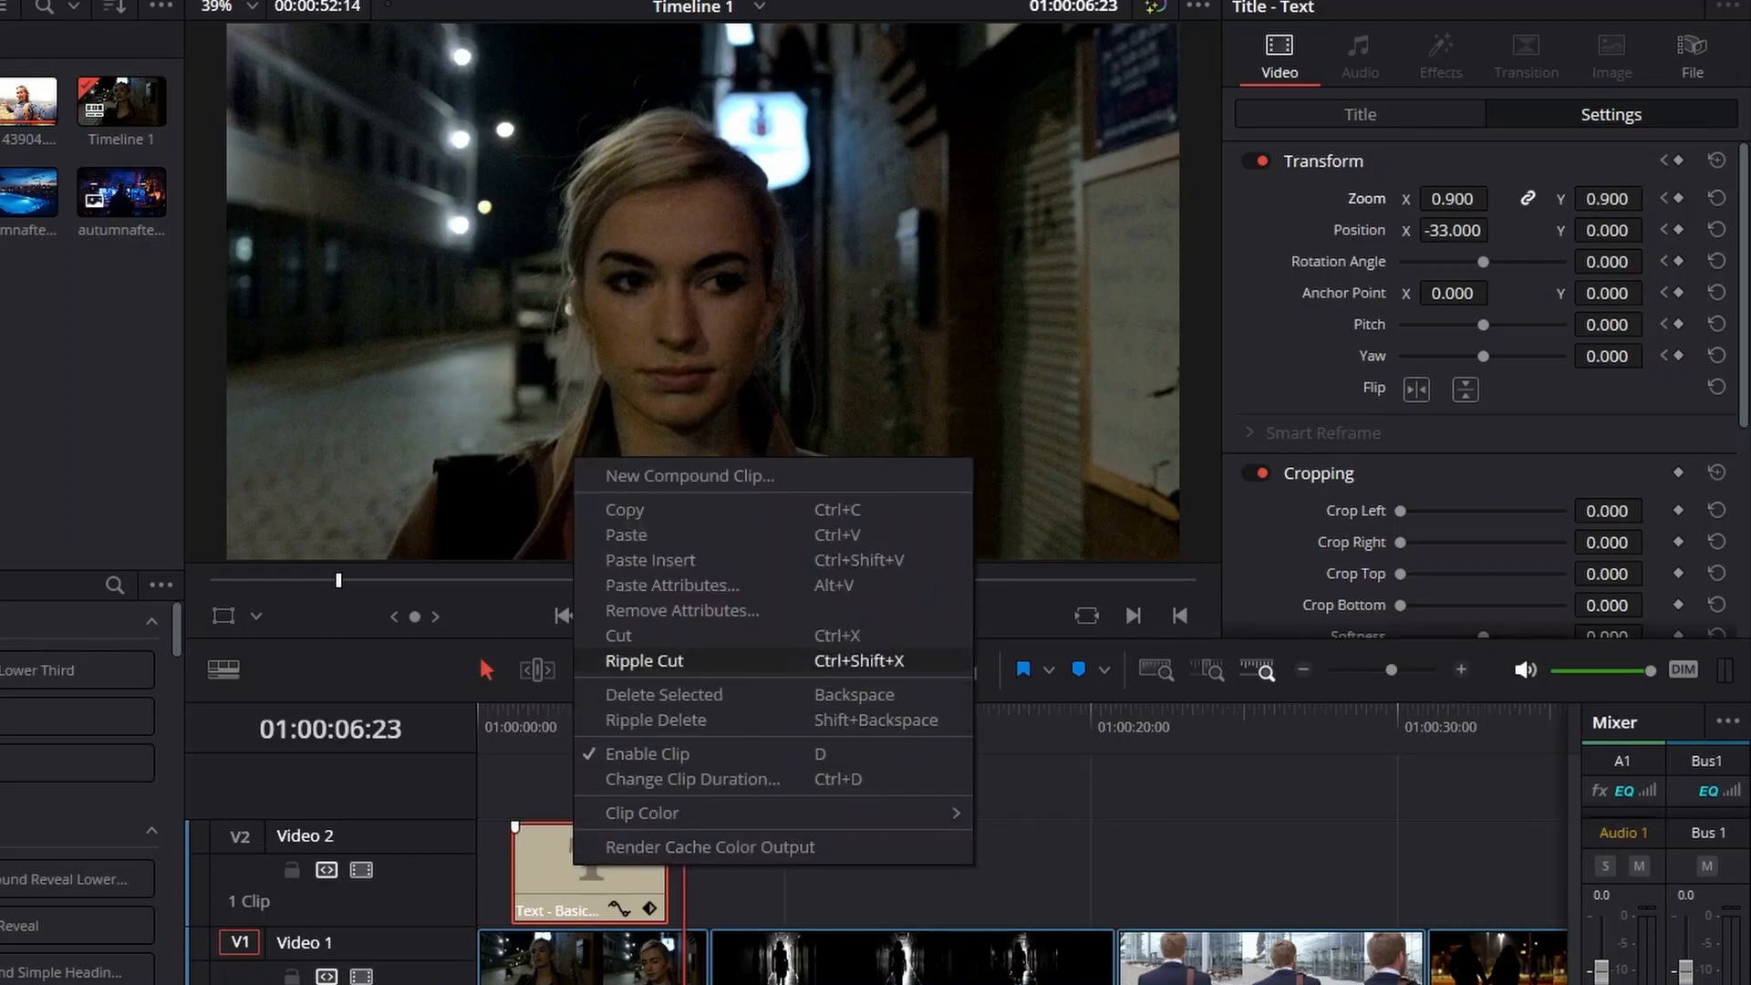
click(664, 694)
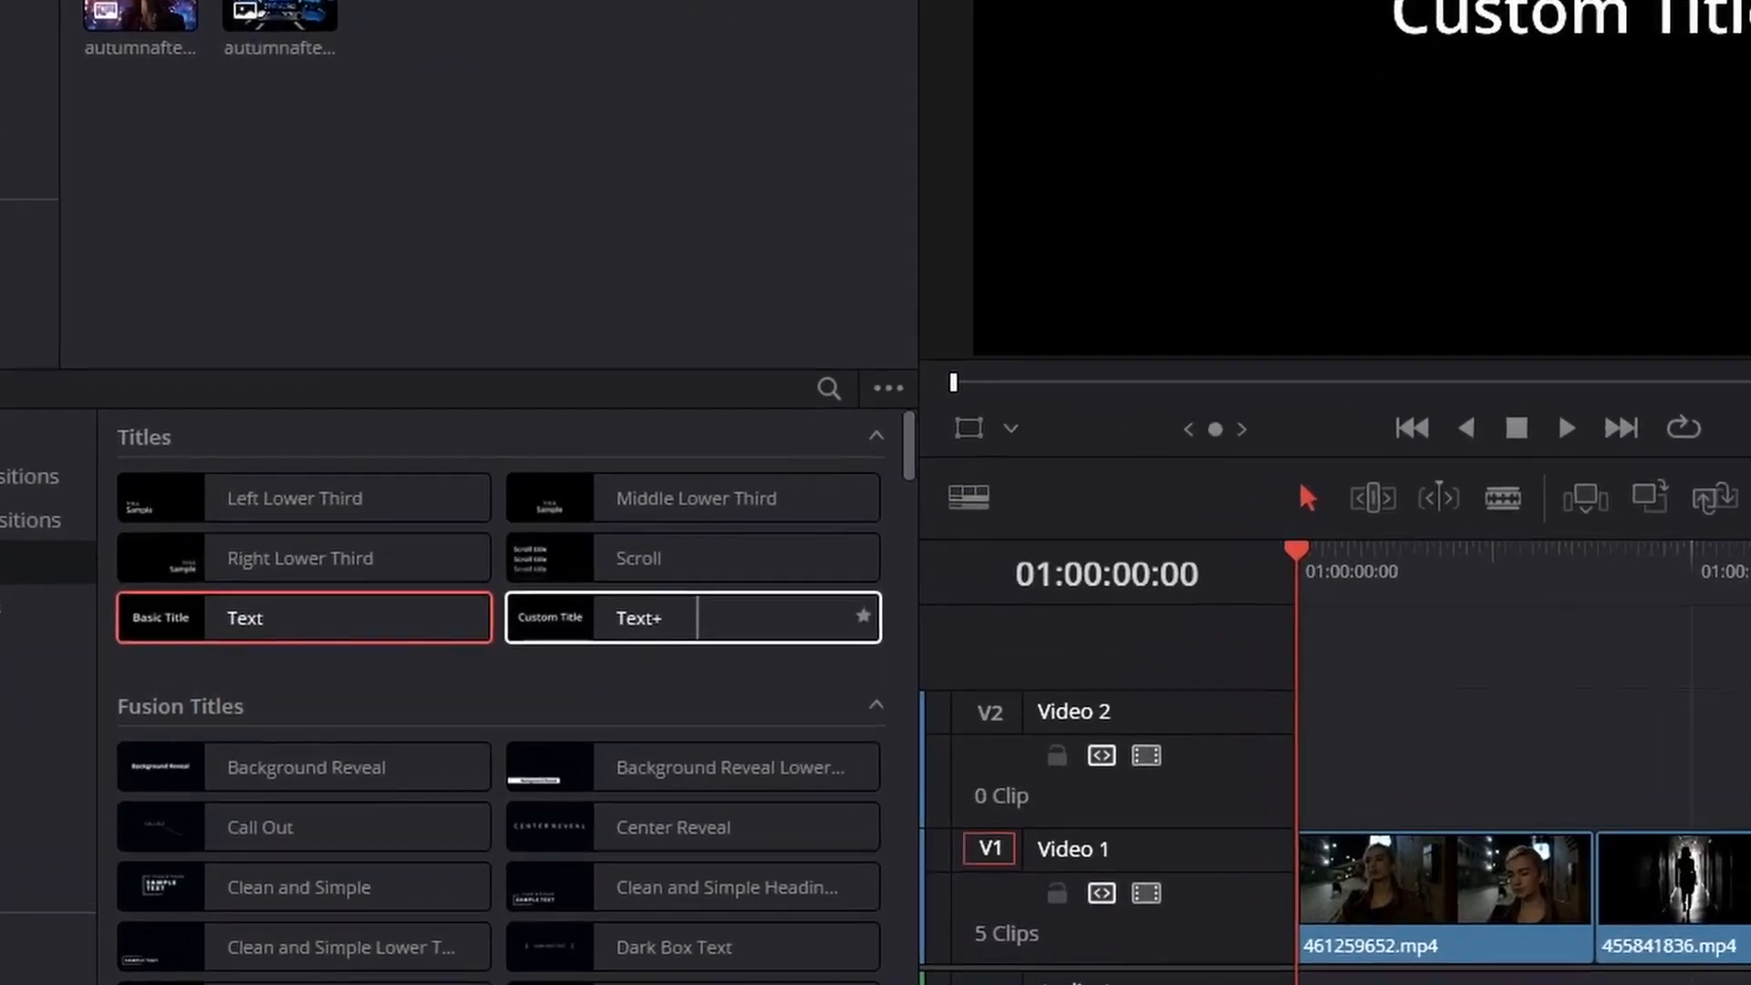
click(550, 627)
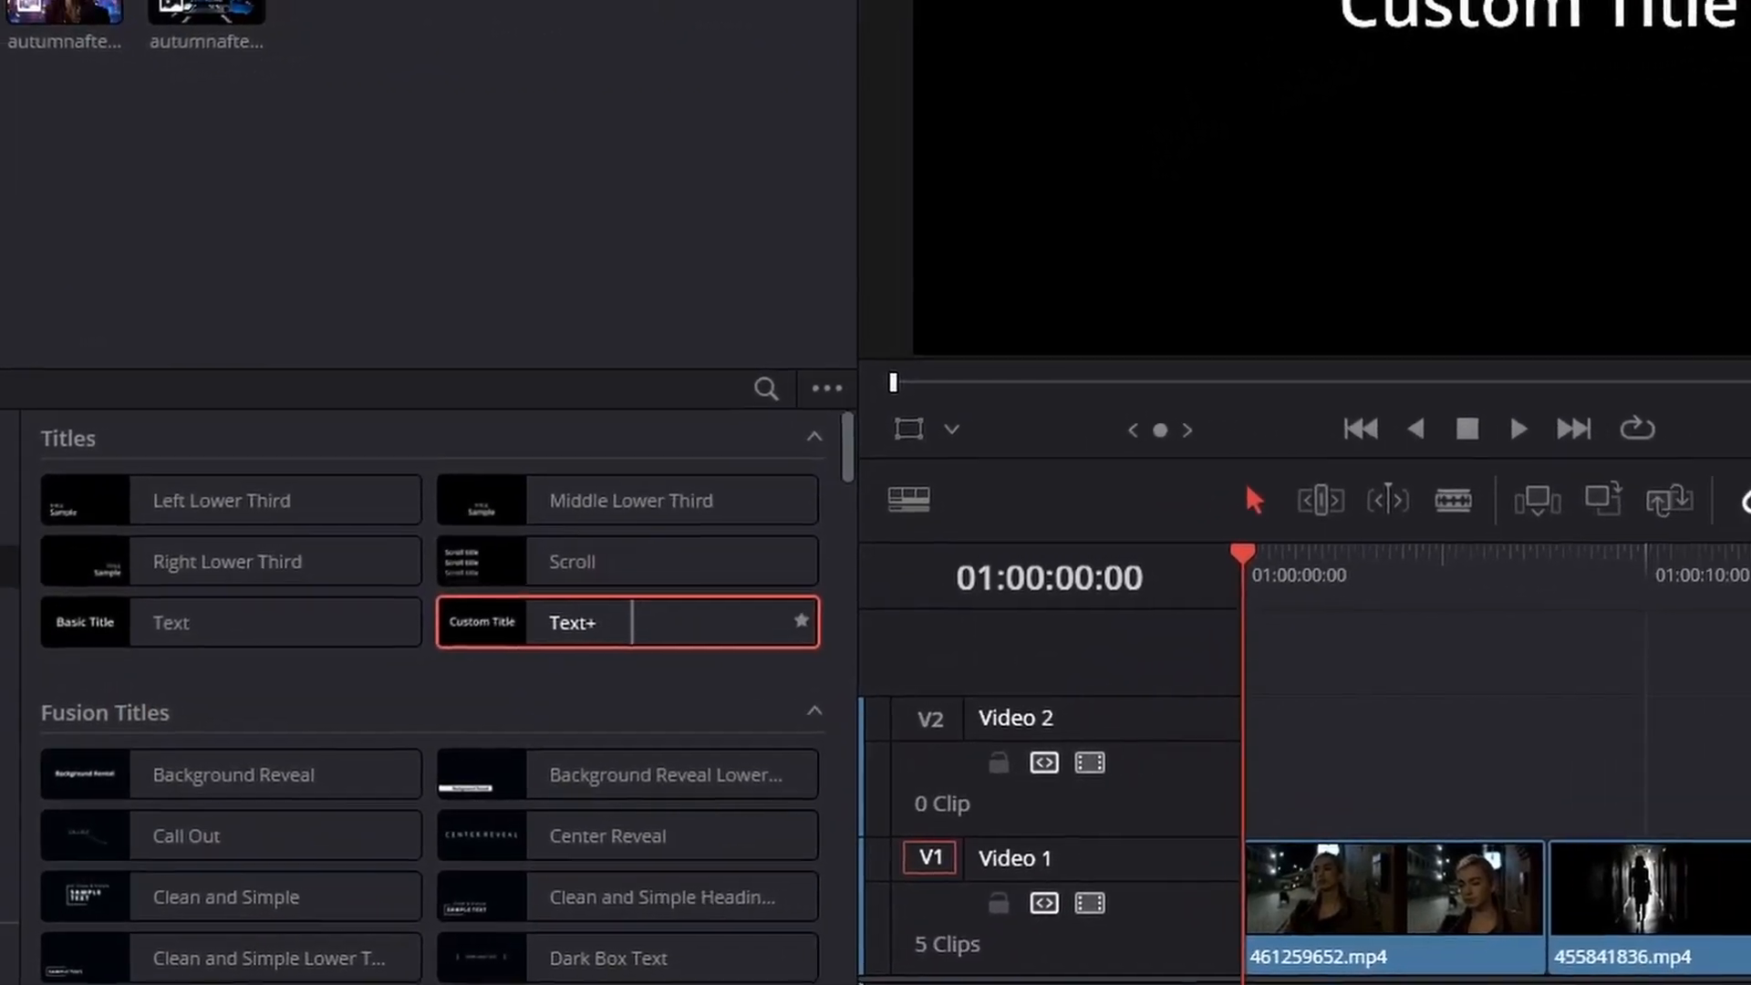
drag(493, 631, 635, 589)
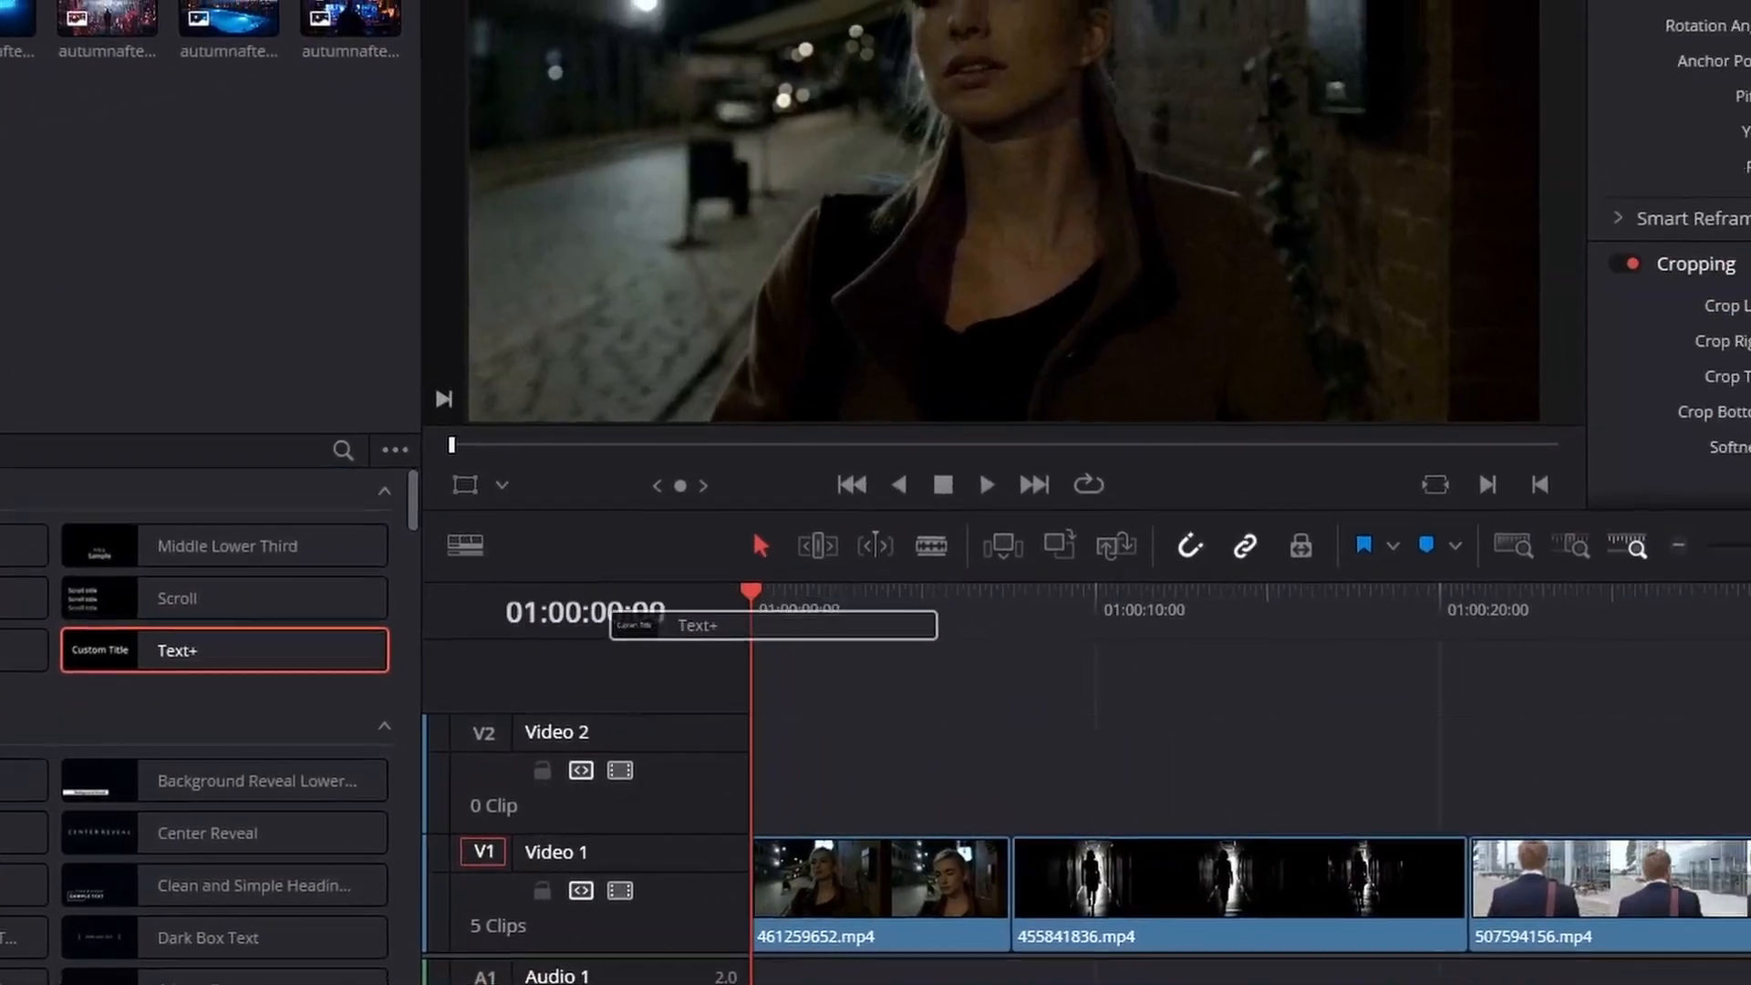
drag(773, 625, 782, 757)
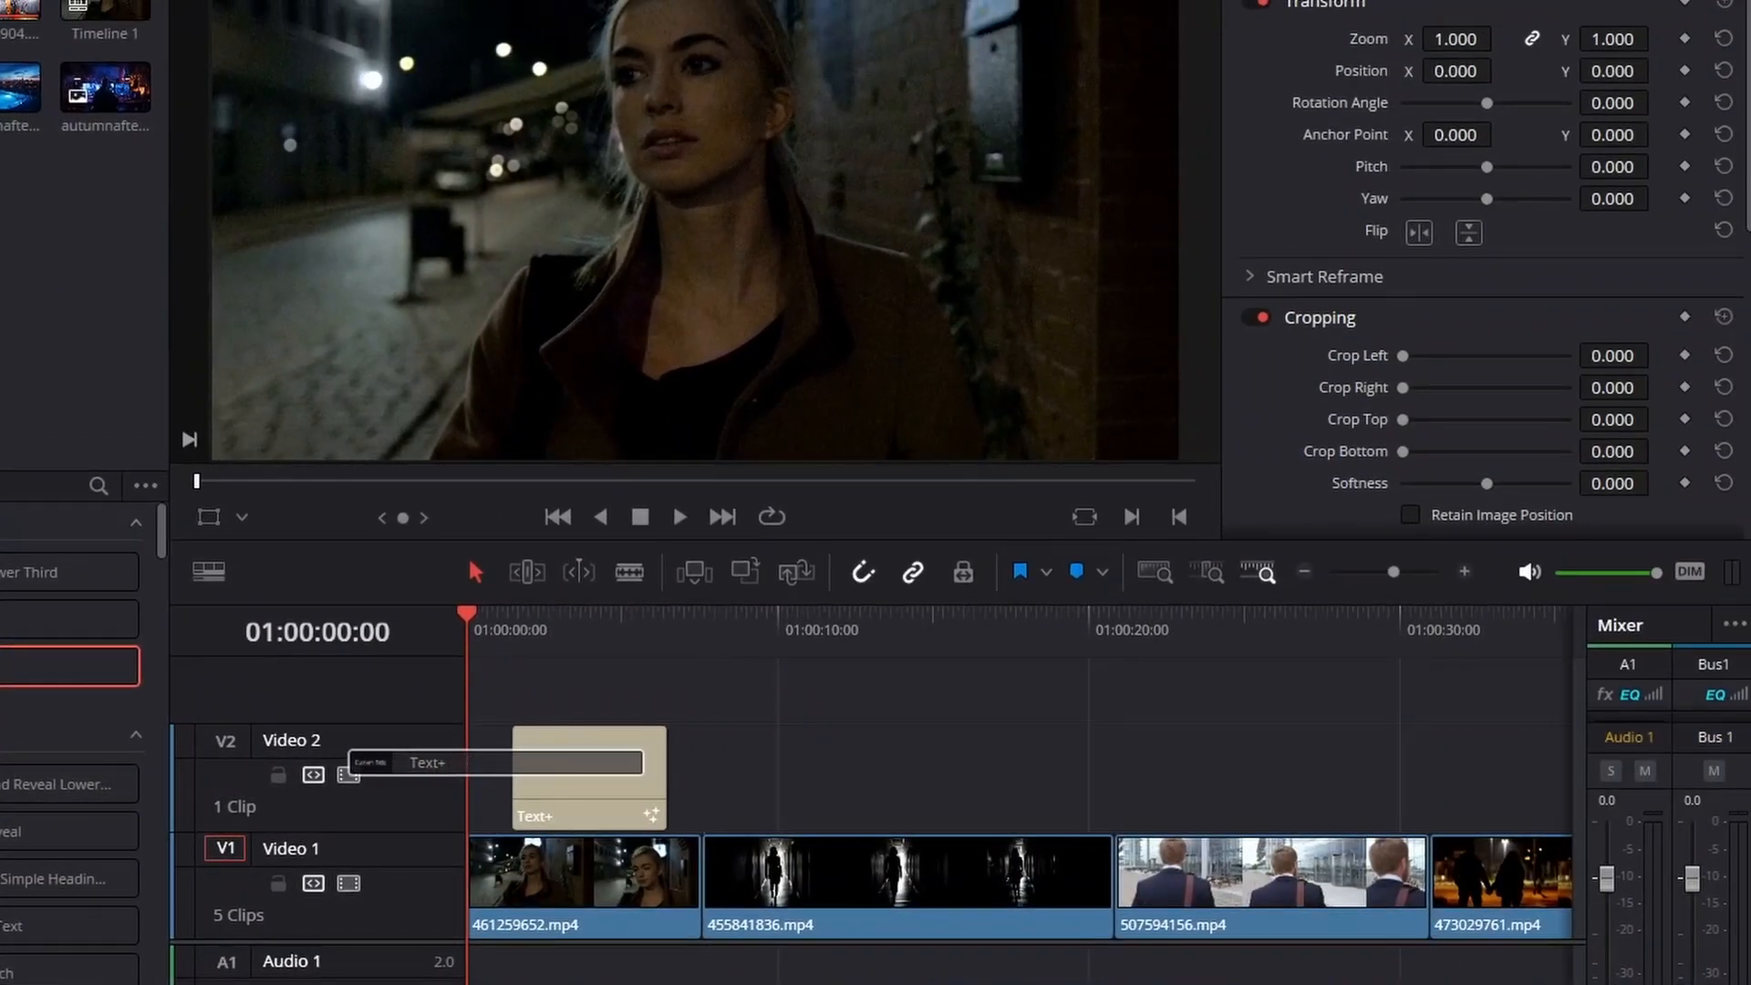
drag(497, 763, 460, 762)
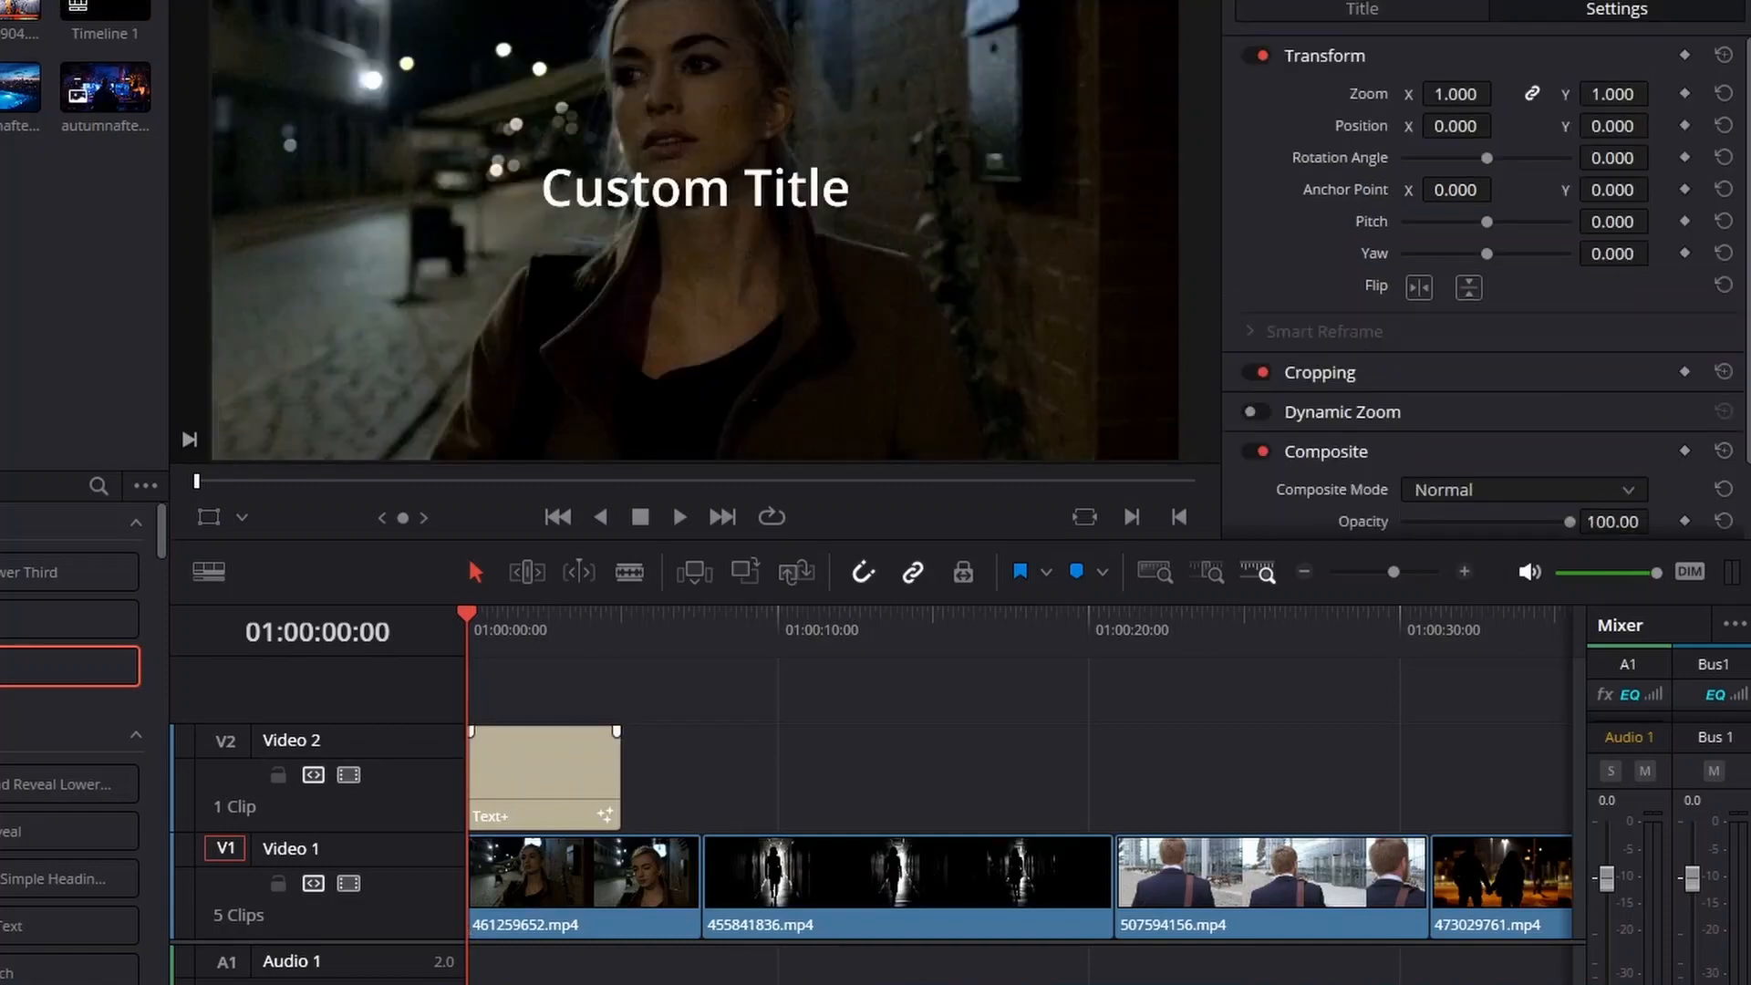
Select the Text+ clip and browse the Fusion Titles presets down to Superhero Movie and Text Ripple
click(544, 775)
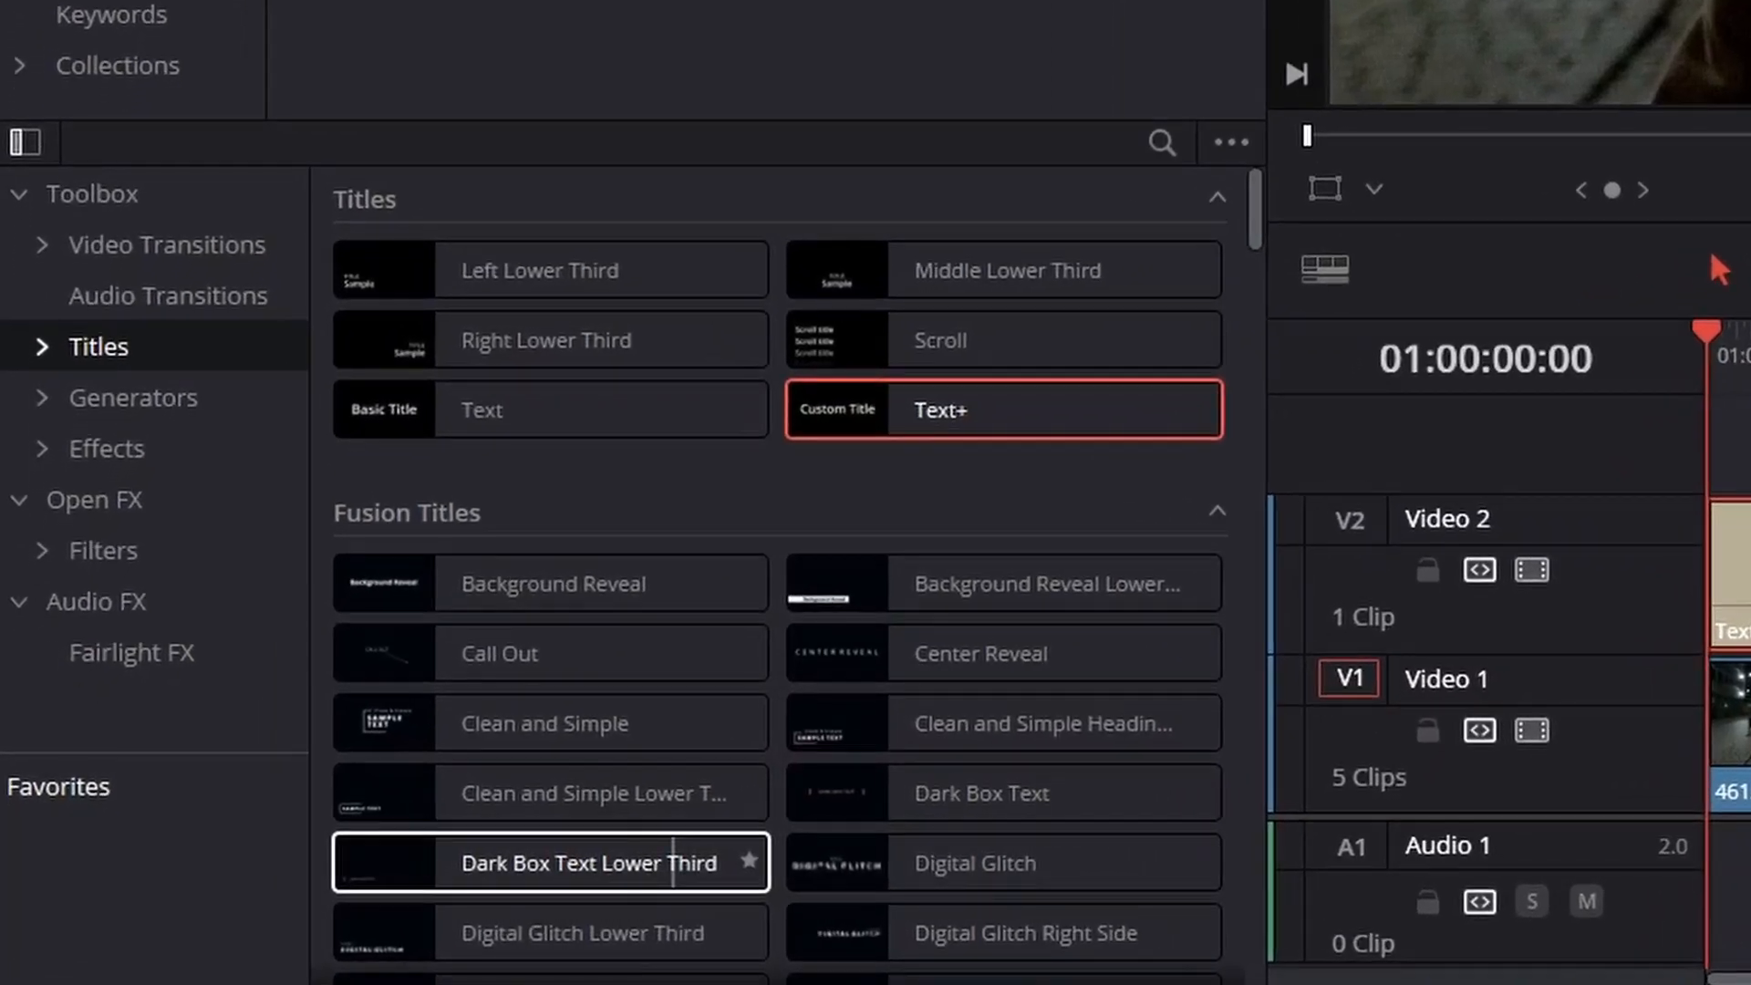
scroll(672, 863, down, 5)
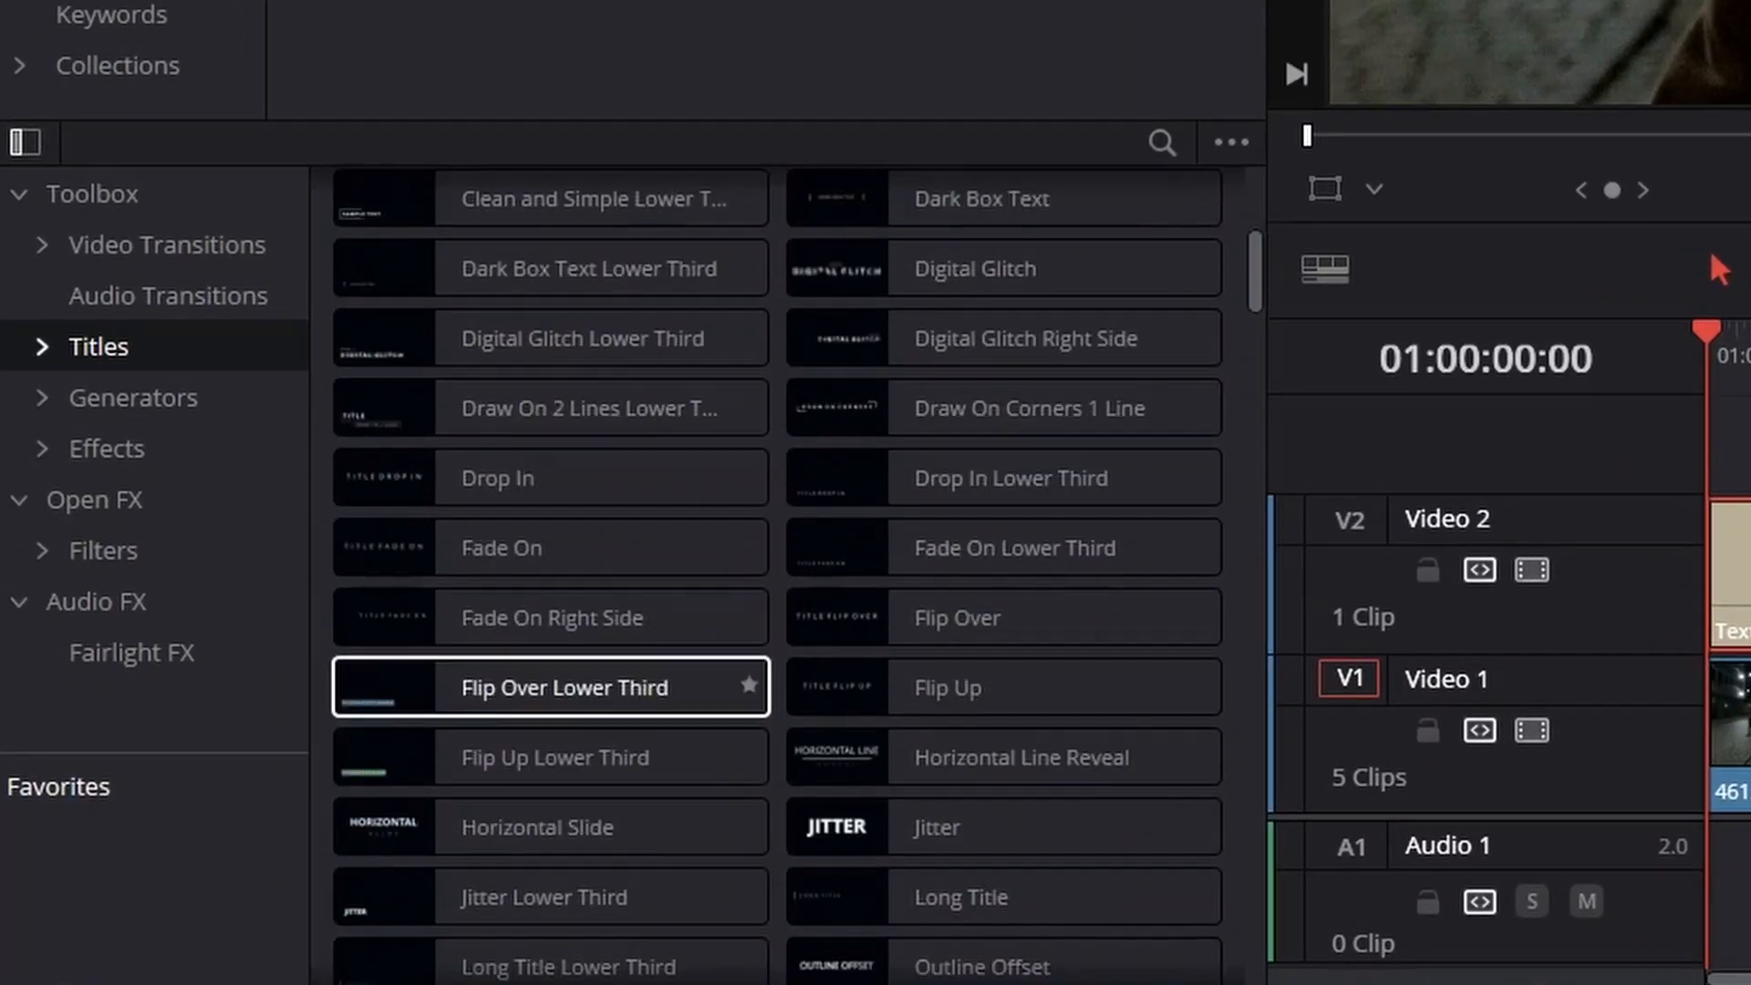
scroll(599, 666, down, 5)
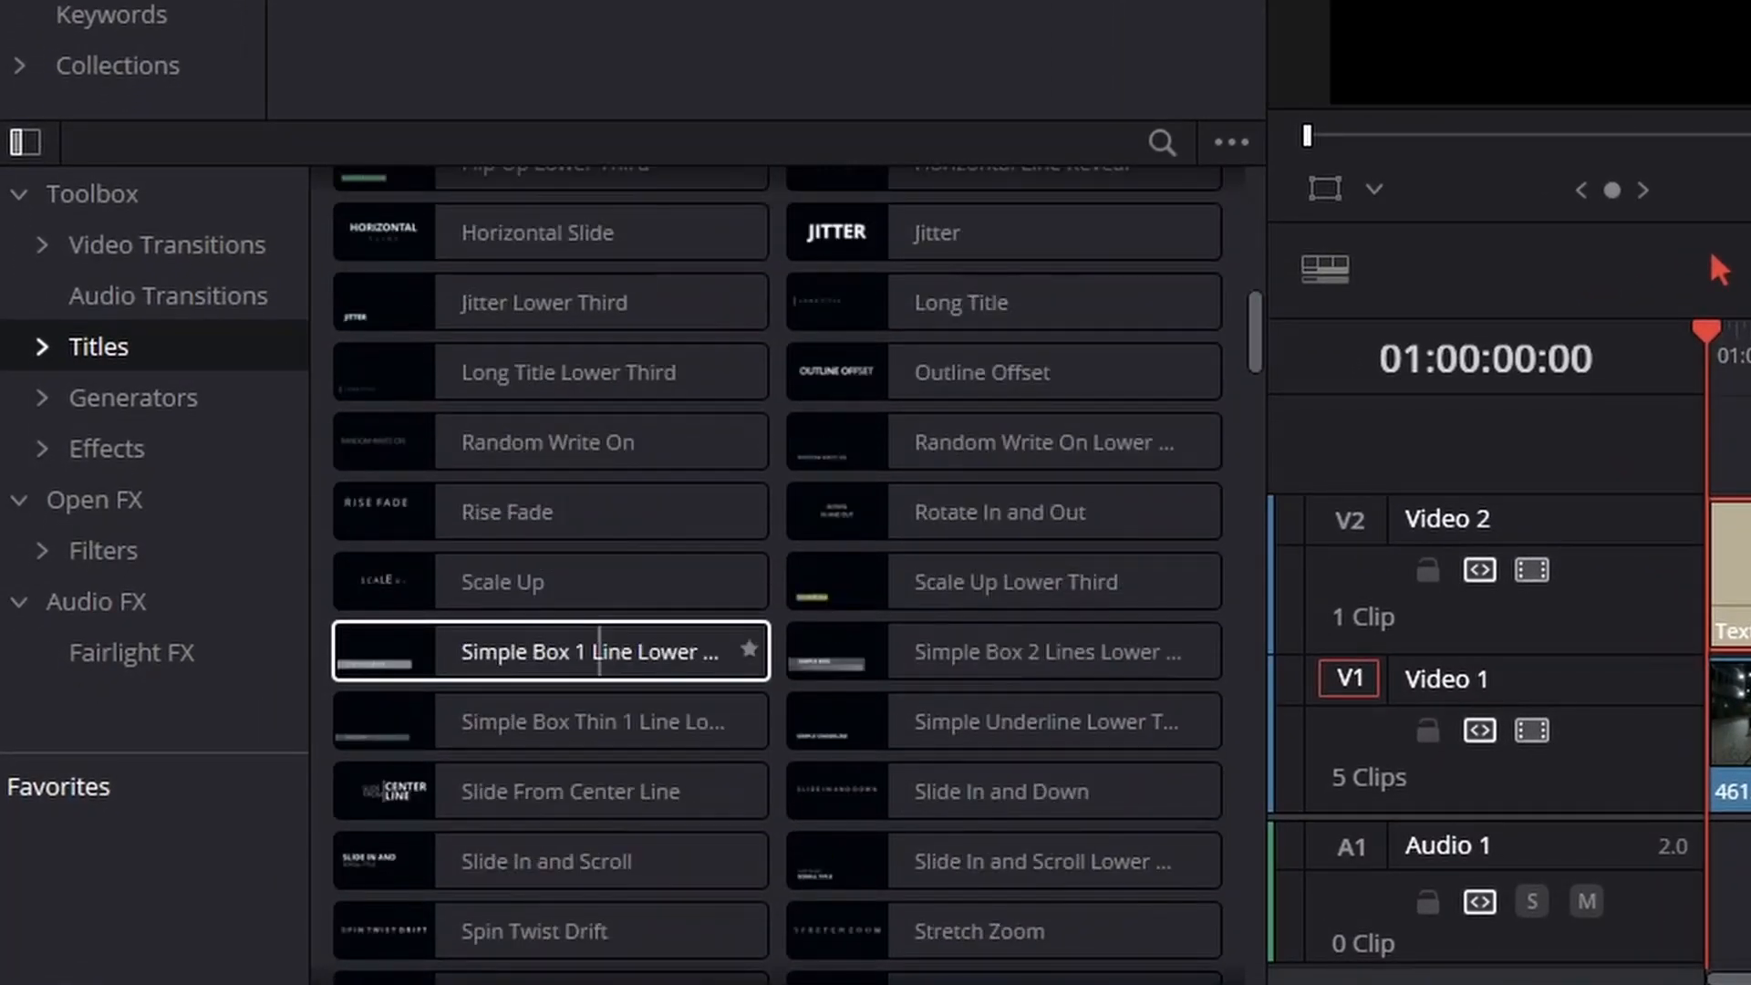
scroll(598, 675, down, 2)
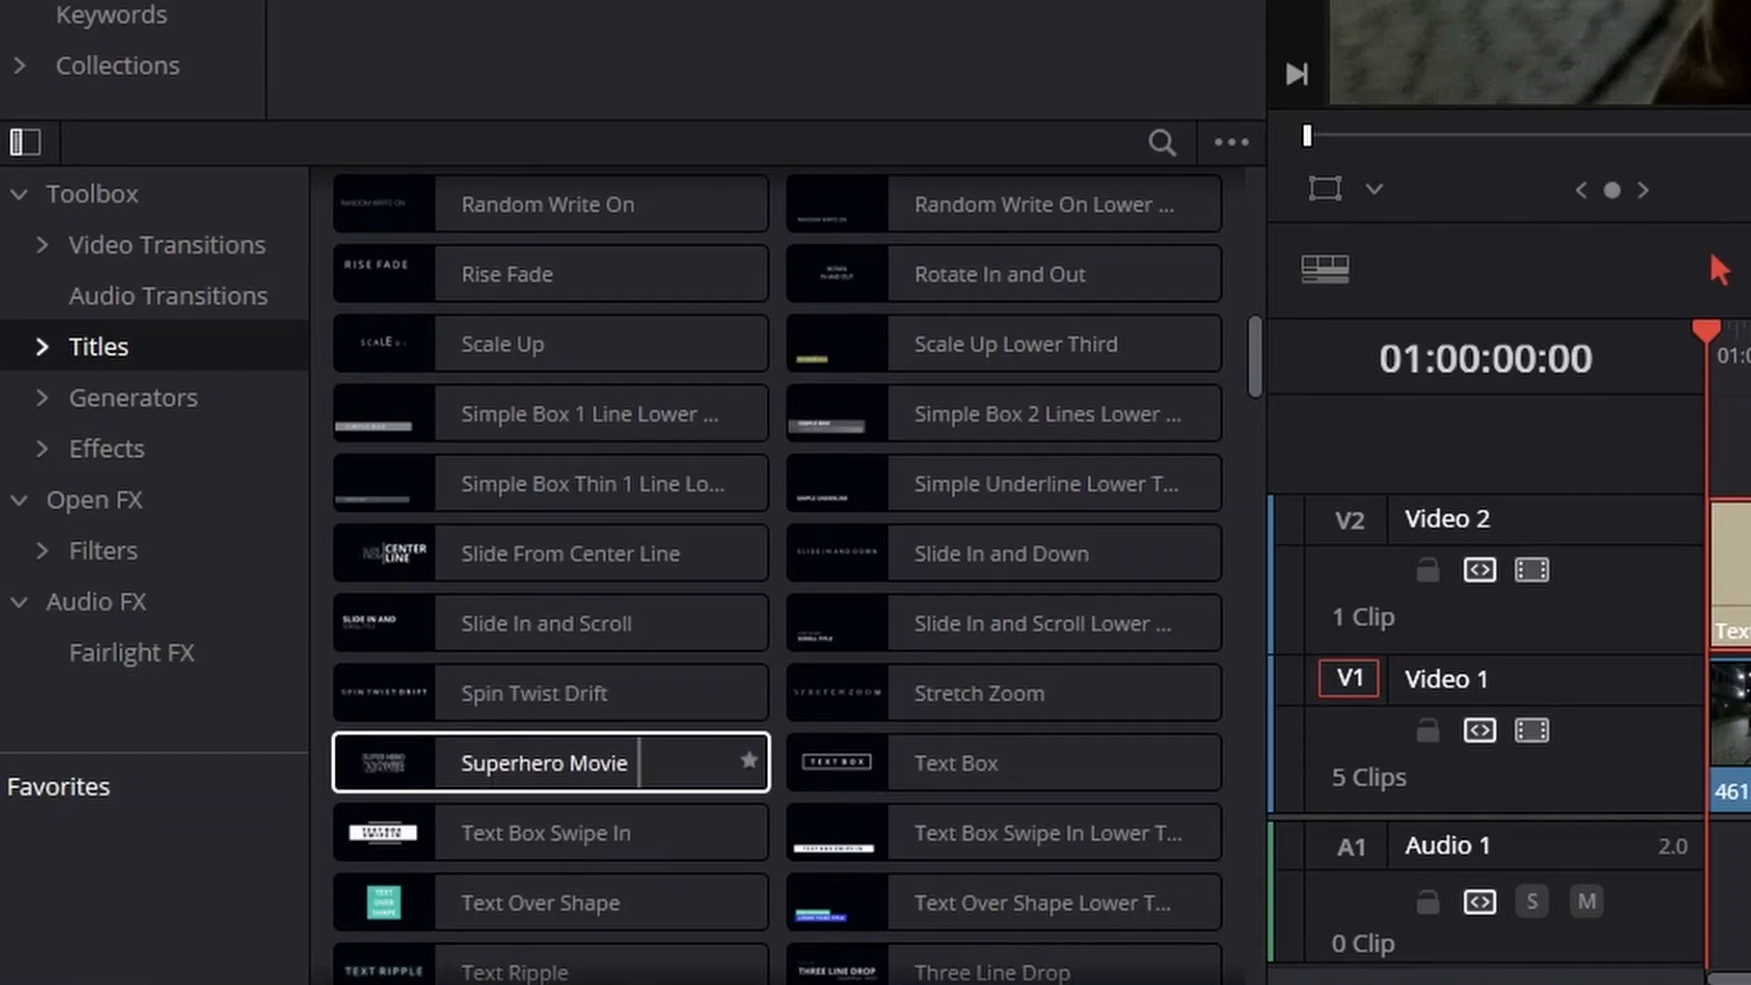
scroll(547, 756, up, 15)
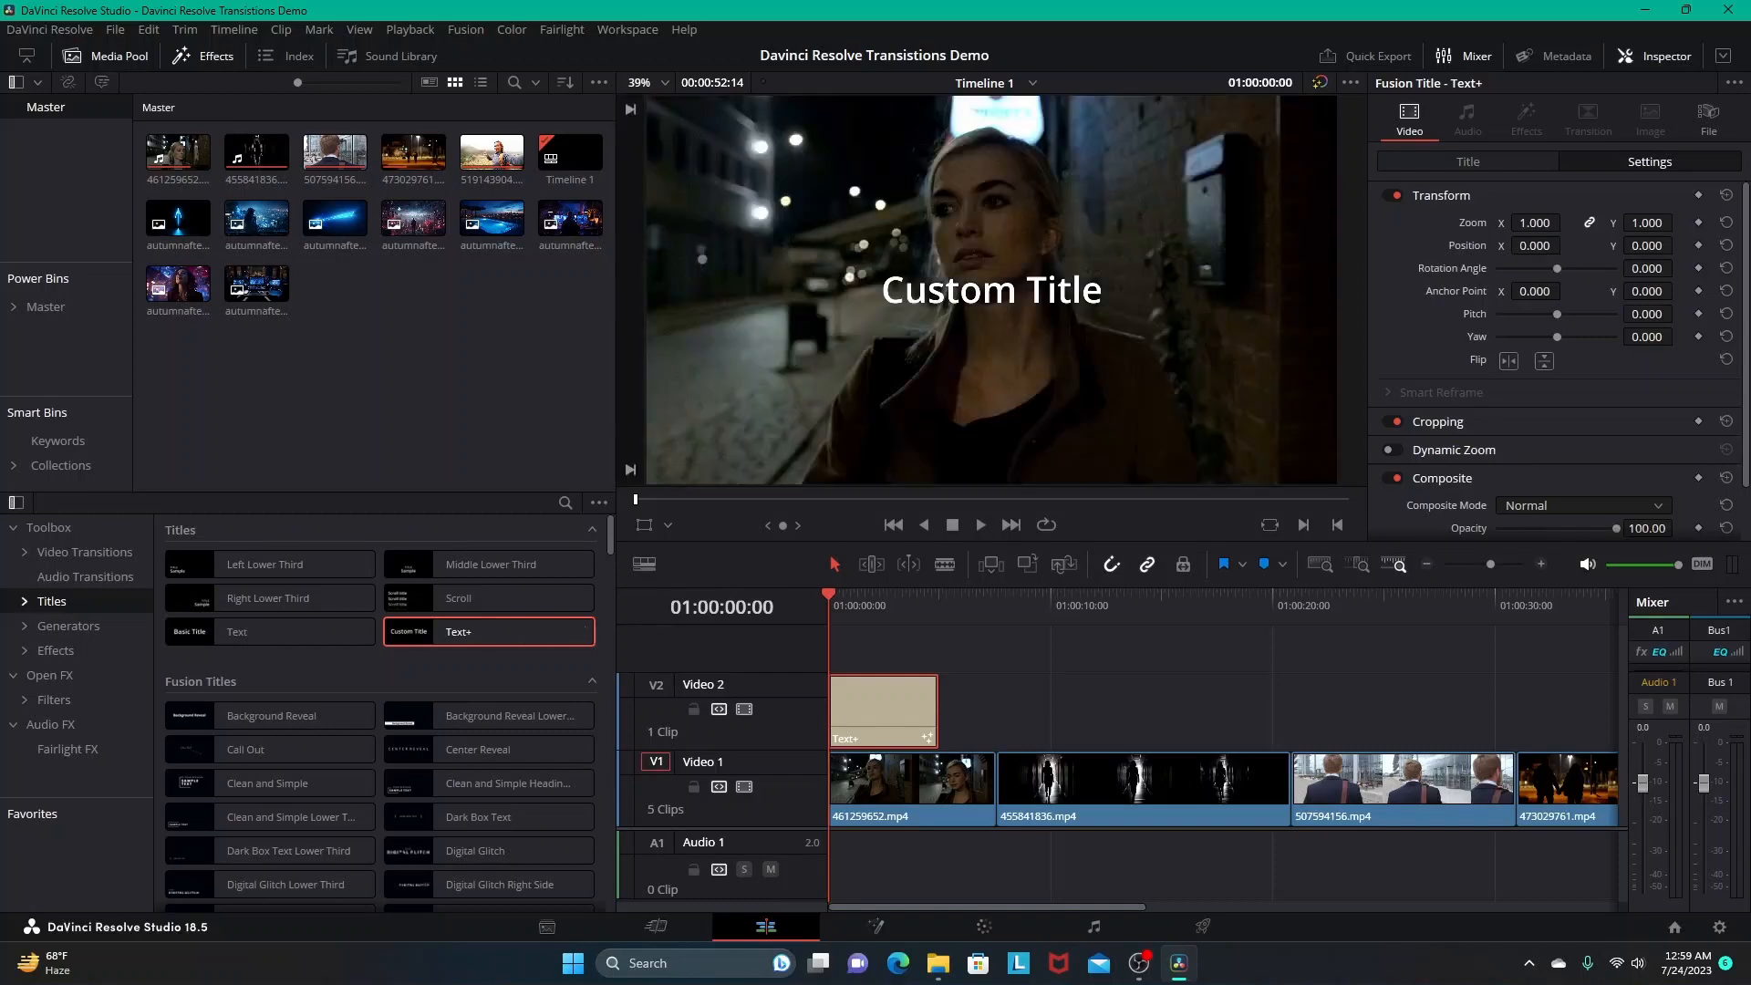
Show the Text+ clip's title properties, and place a basic Text title on Video 2 at the start of the second clip for comparison
key(space)
click(1468, 162)
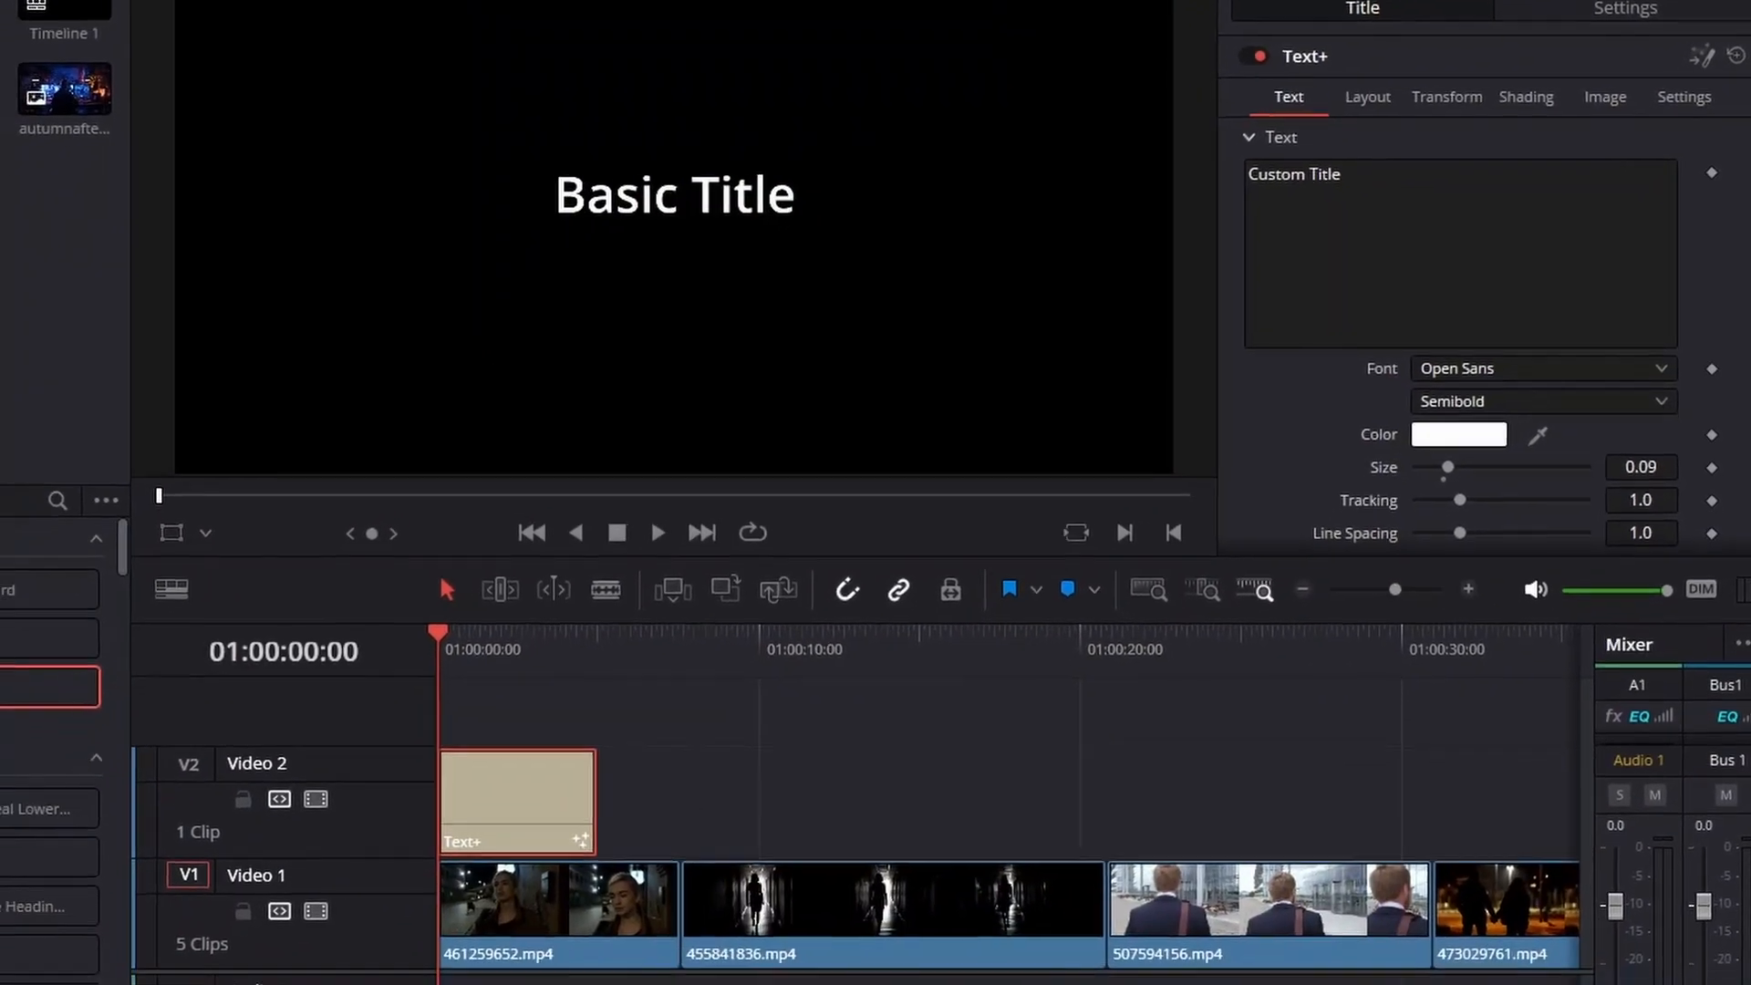
drag(2, 565, 944, 665)
drag(945, 747, 777, 738)
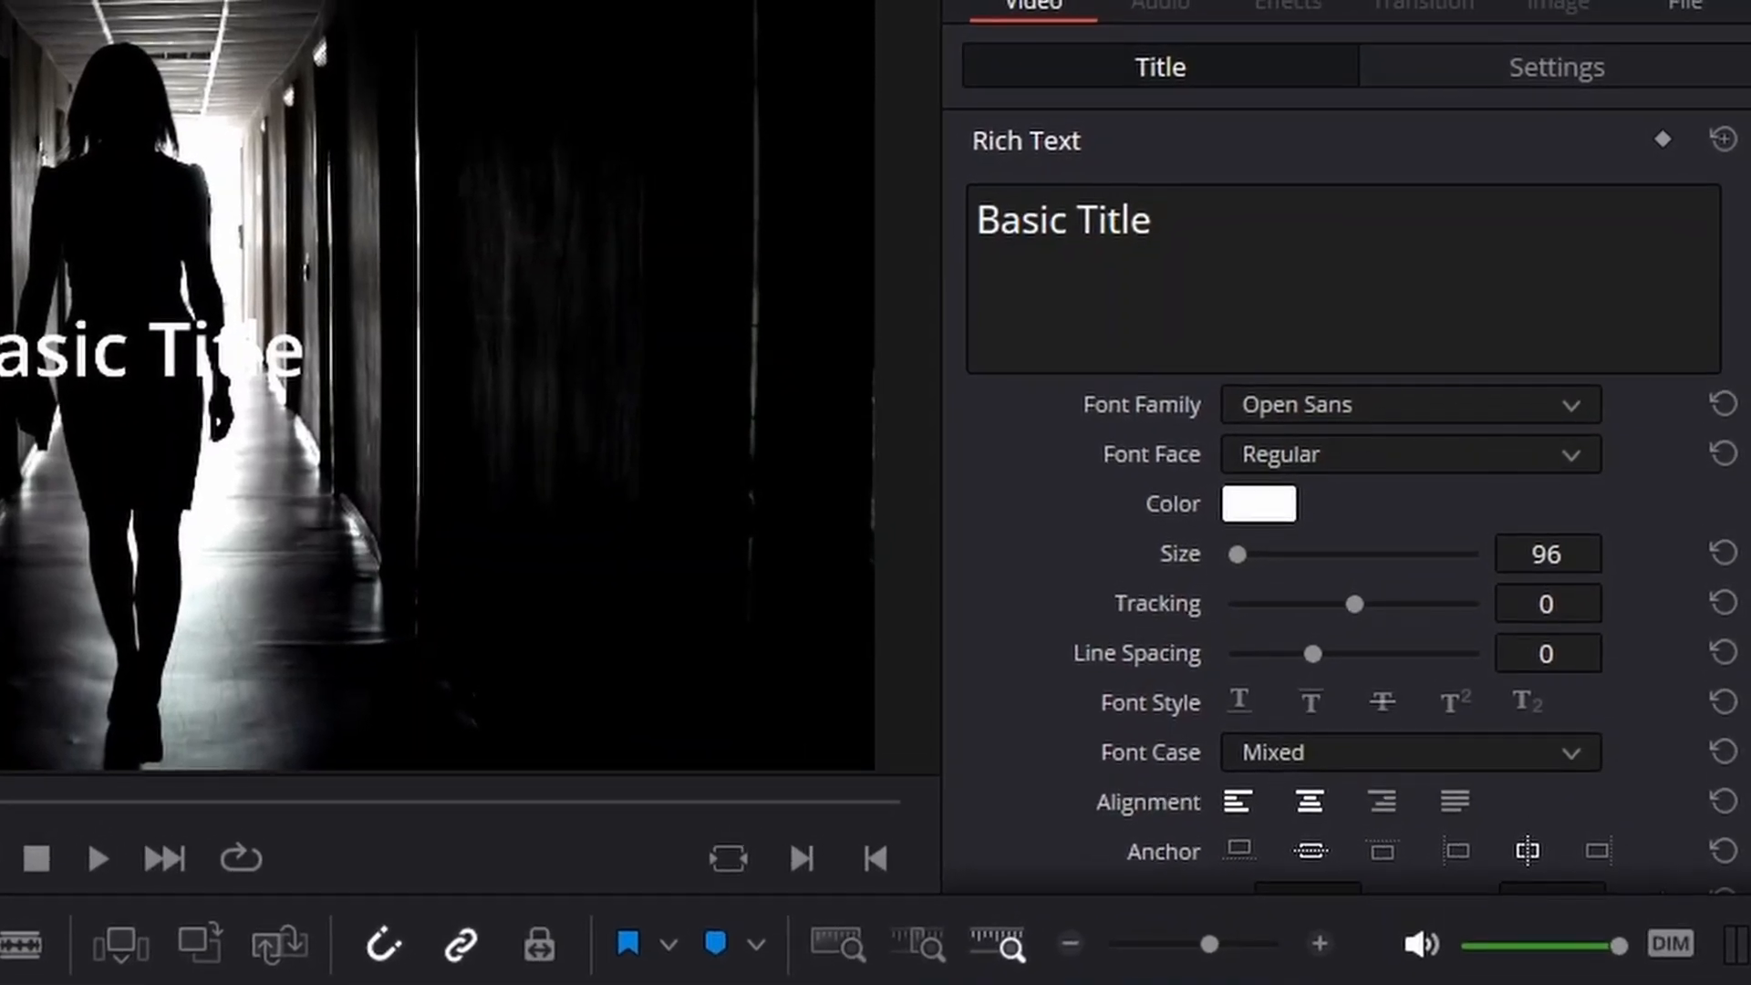
Examine the basic Text title's Rich Text properties and its general transform and cropping settings
scroll(1350, 501, down, 5)
scroll(1347, 511, down, 5)
scroll(1346, 511, up, 10)
click(1556, 66)
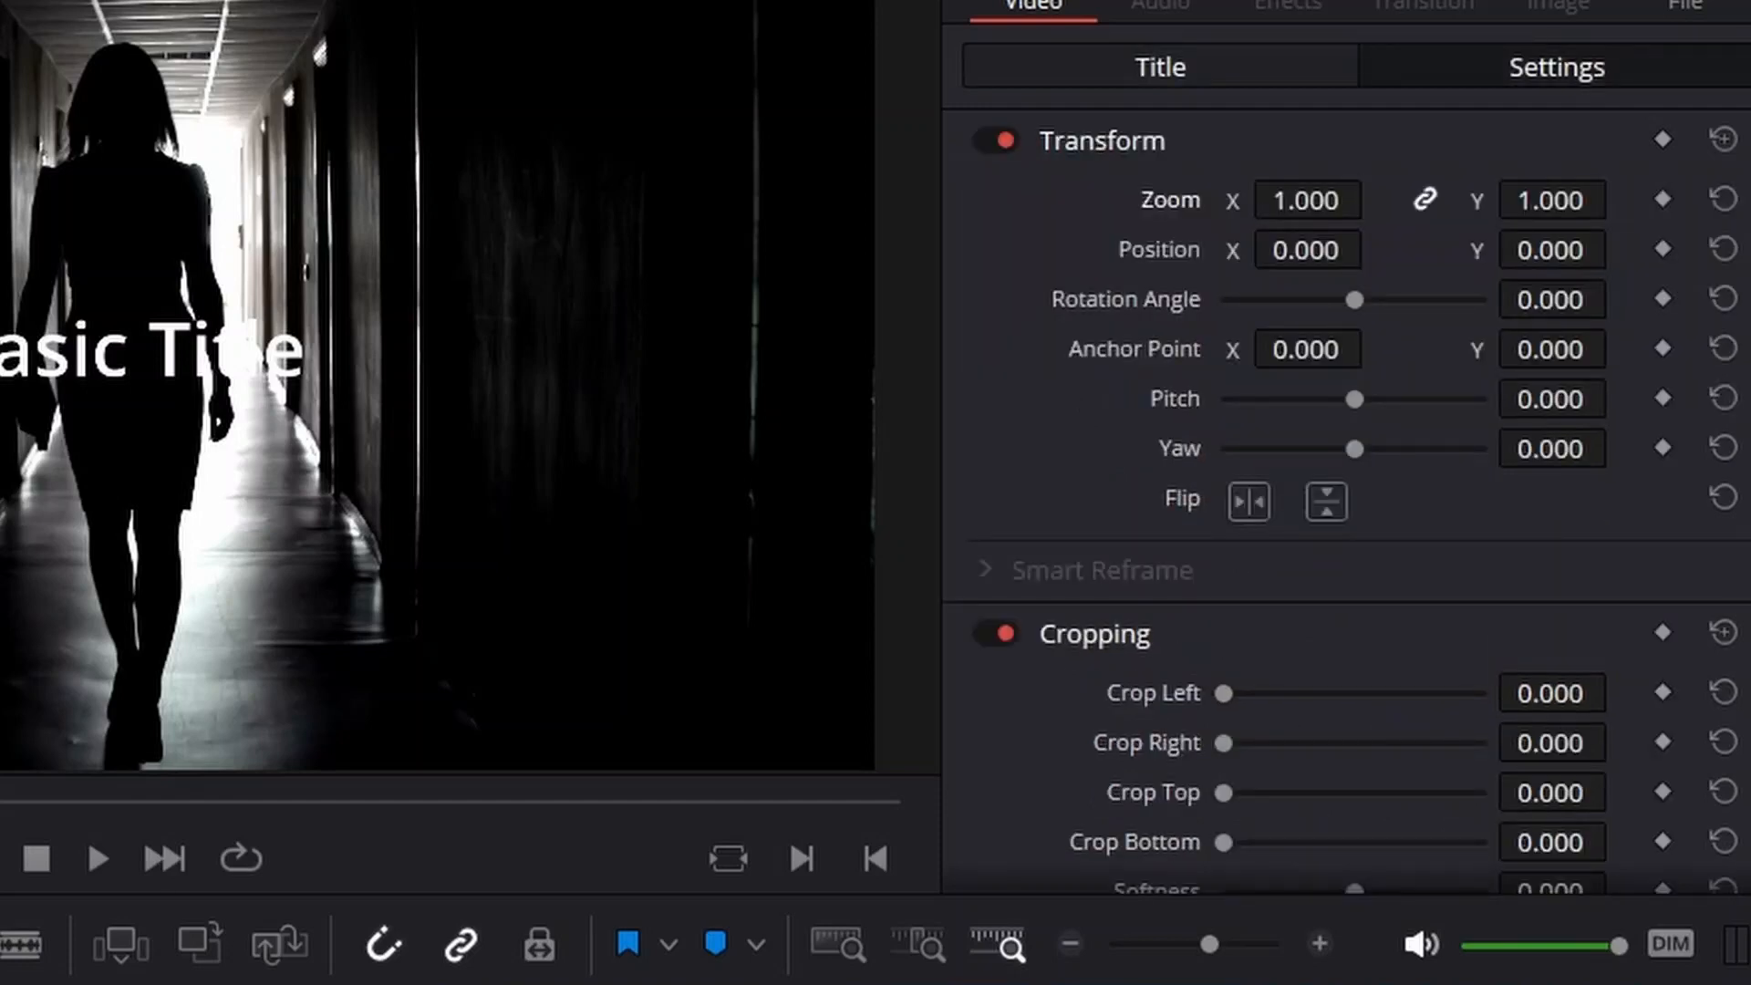
click(1160, 66)
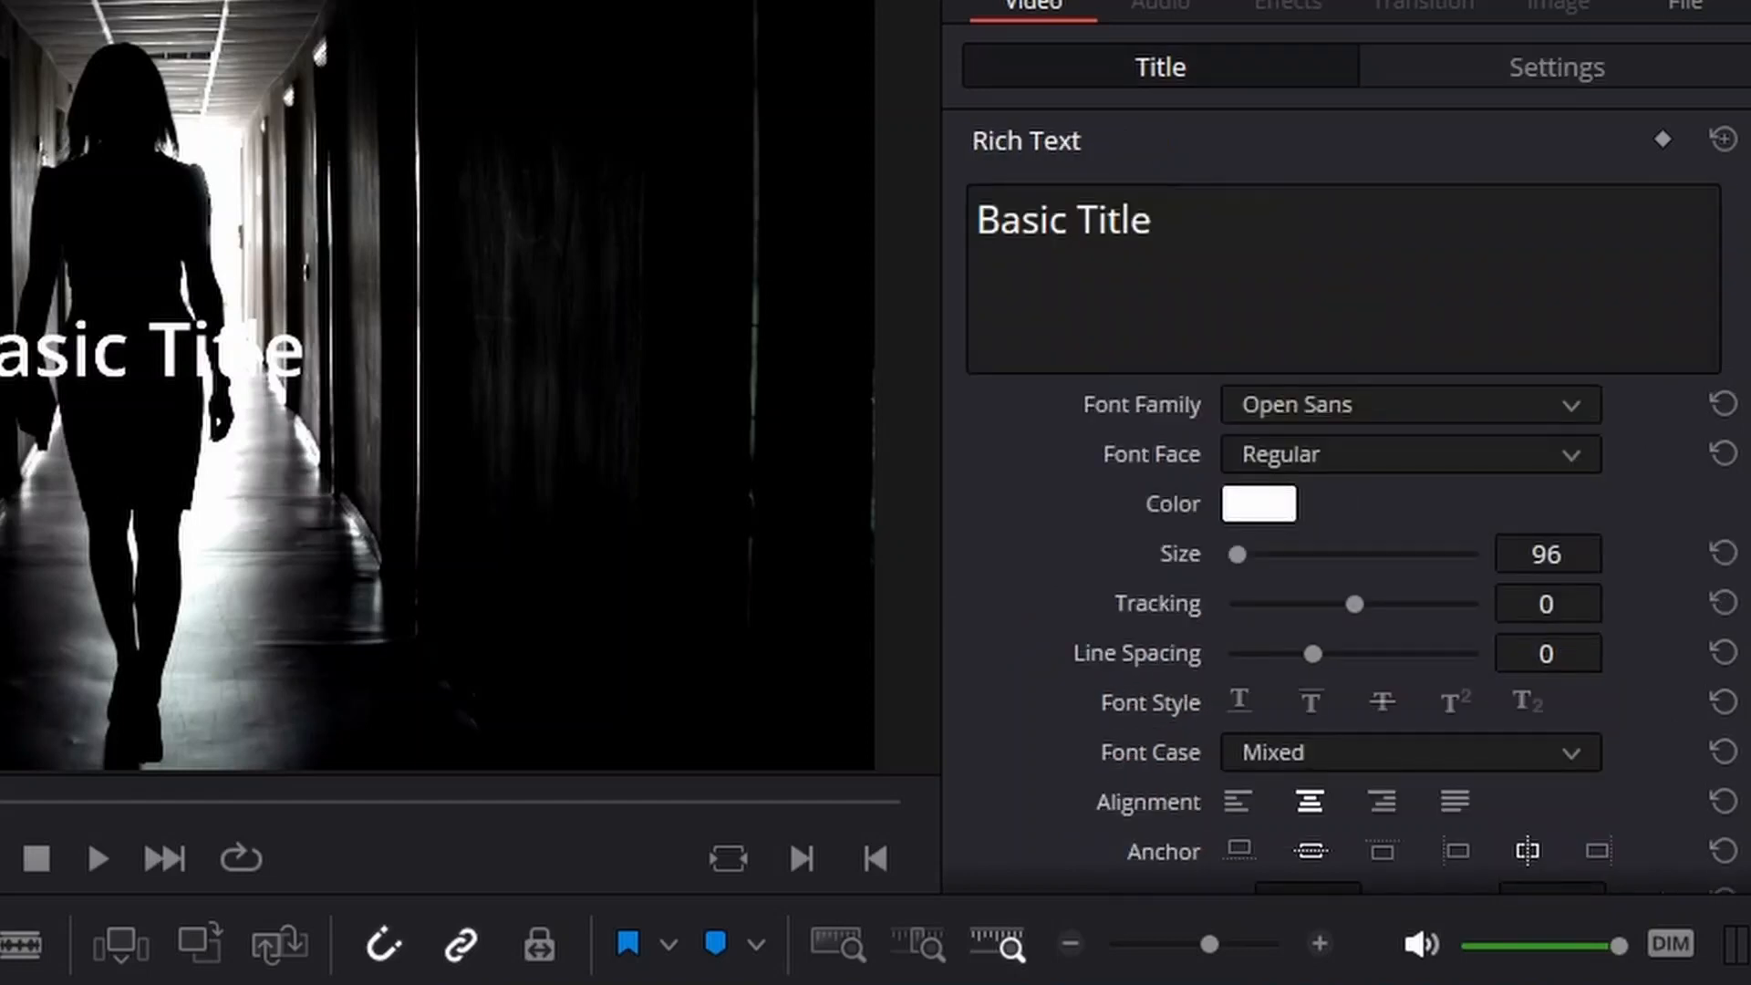
scroll(1346, 502, down, 10)
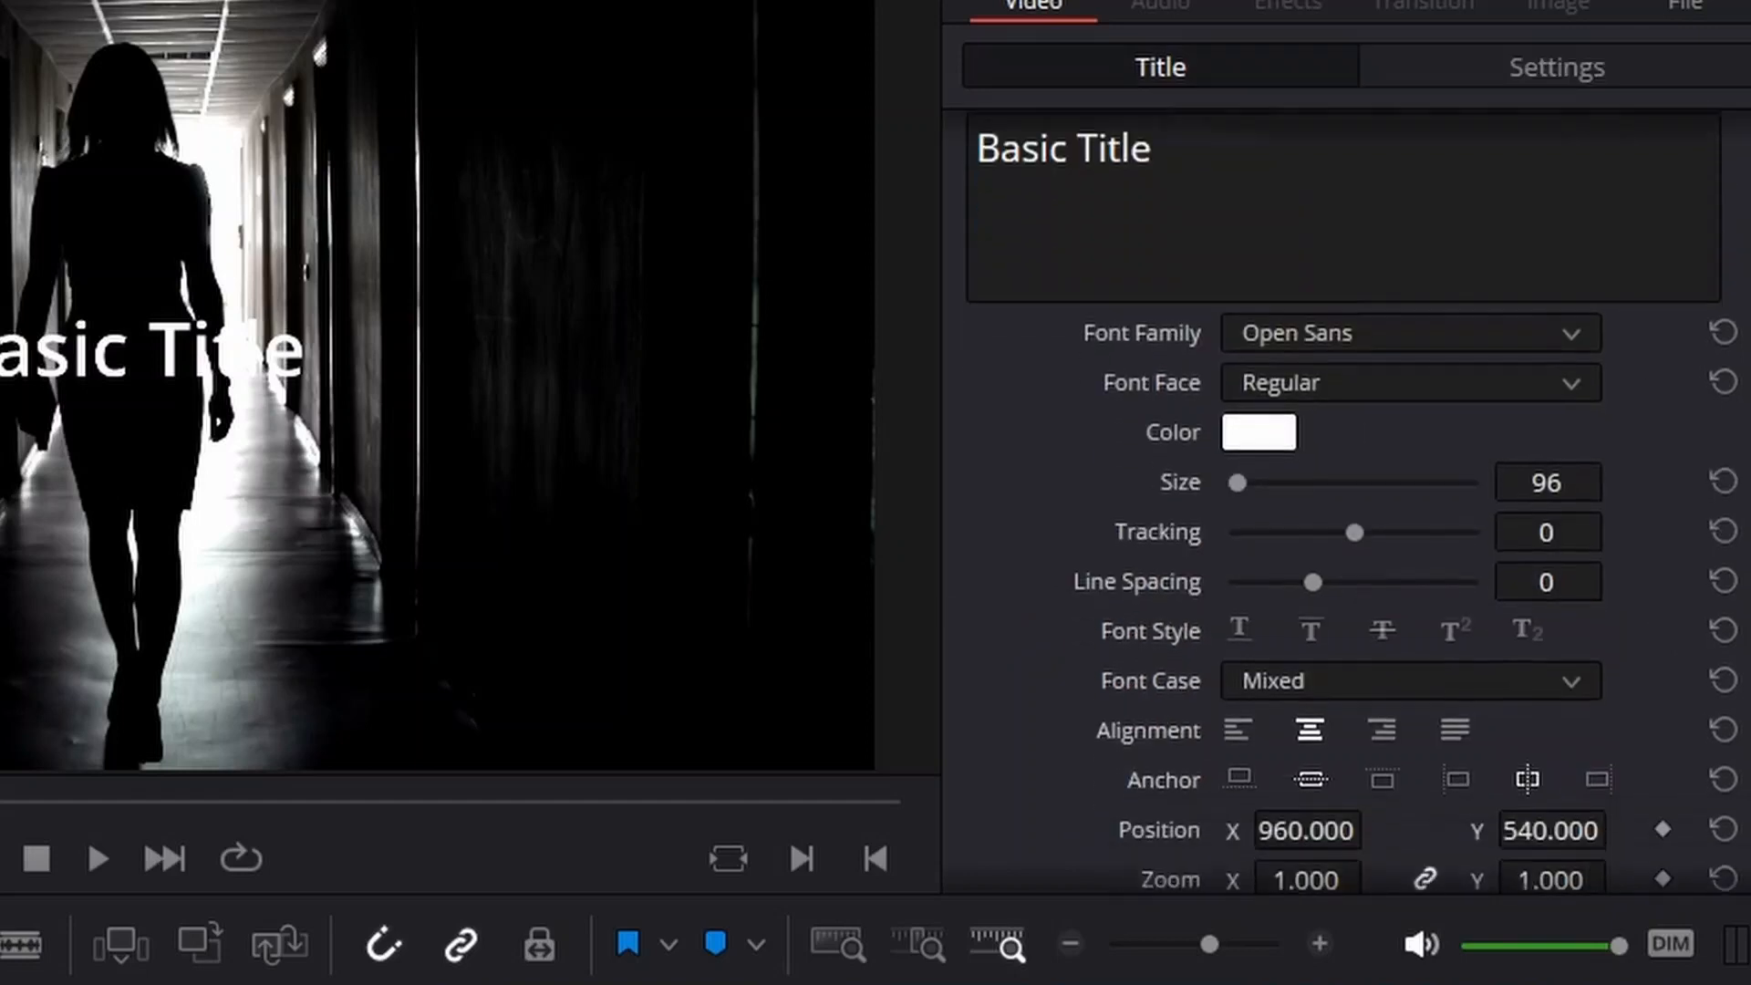
scroll(1346, 501, up, 6)
scroll(1346, 501, up, 4)
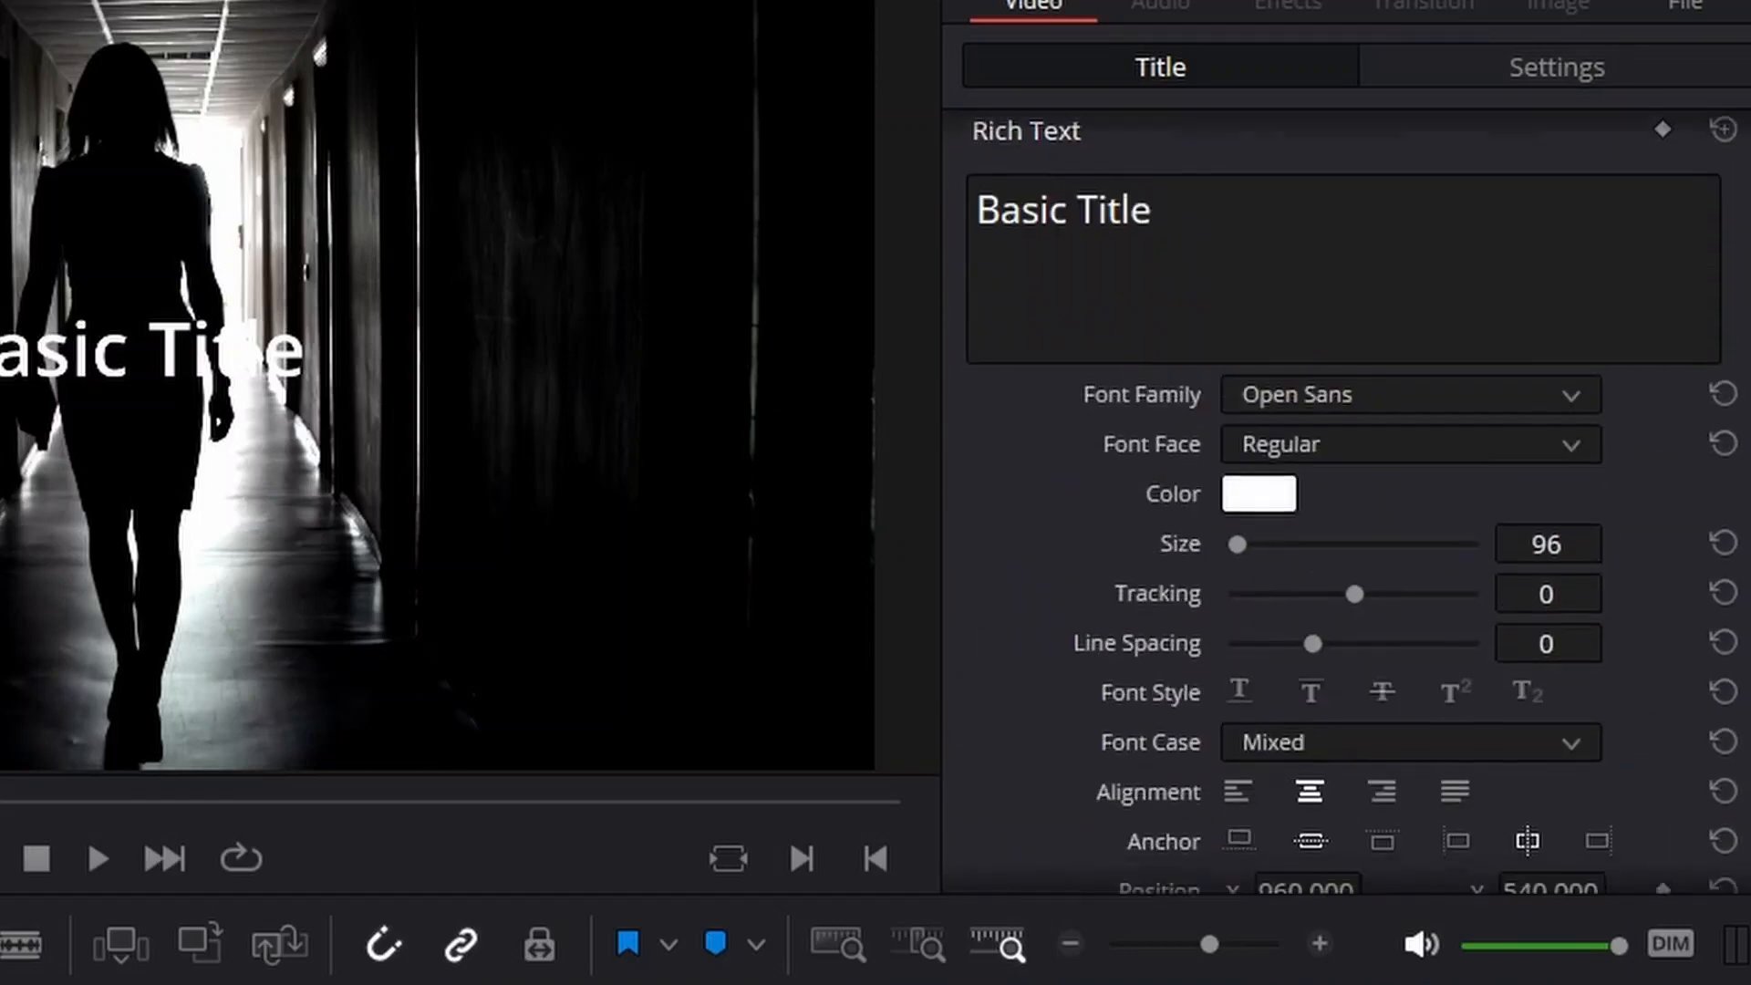
scroll(1347, 501, down, 10)
scroll(1346, 501, up, 10)
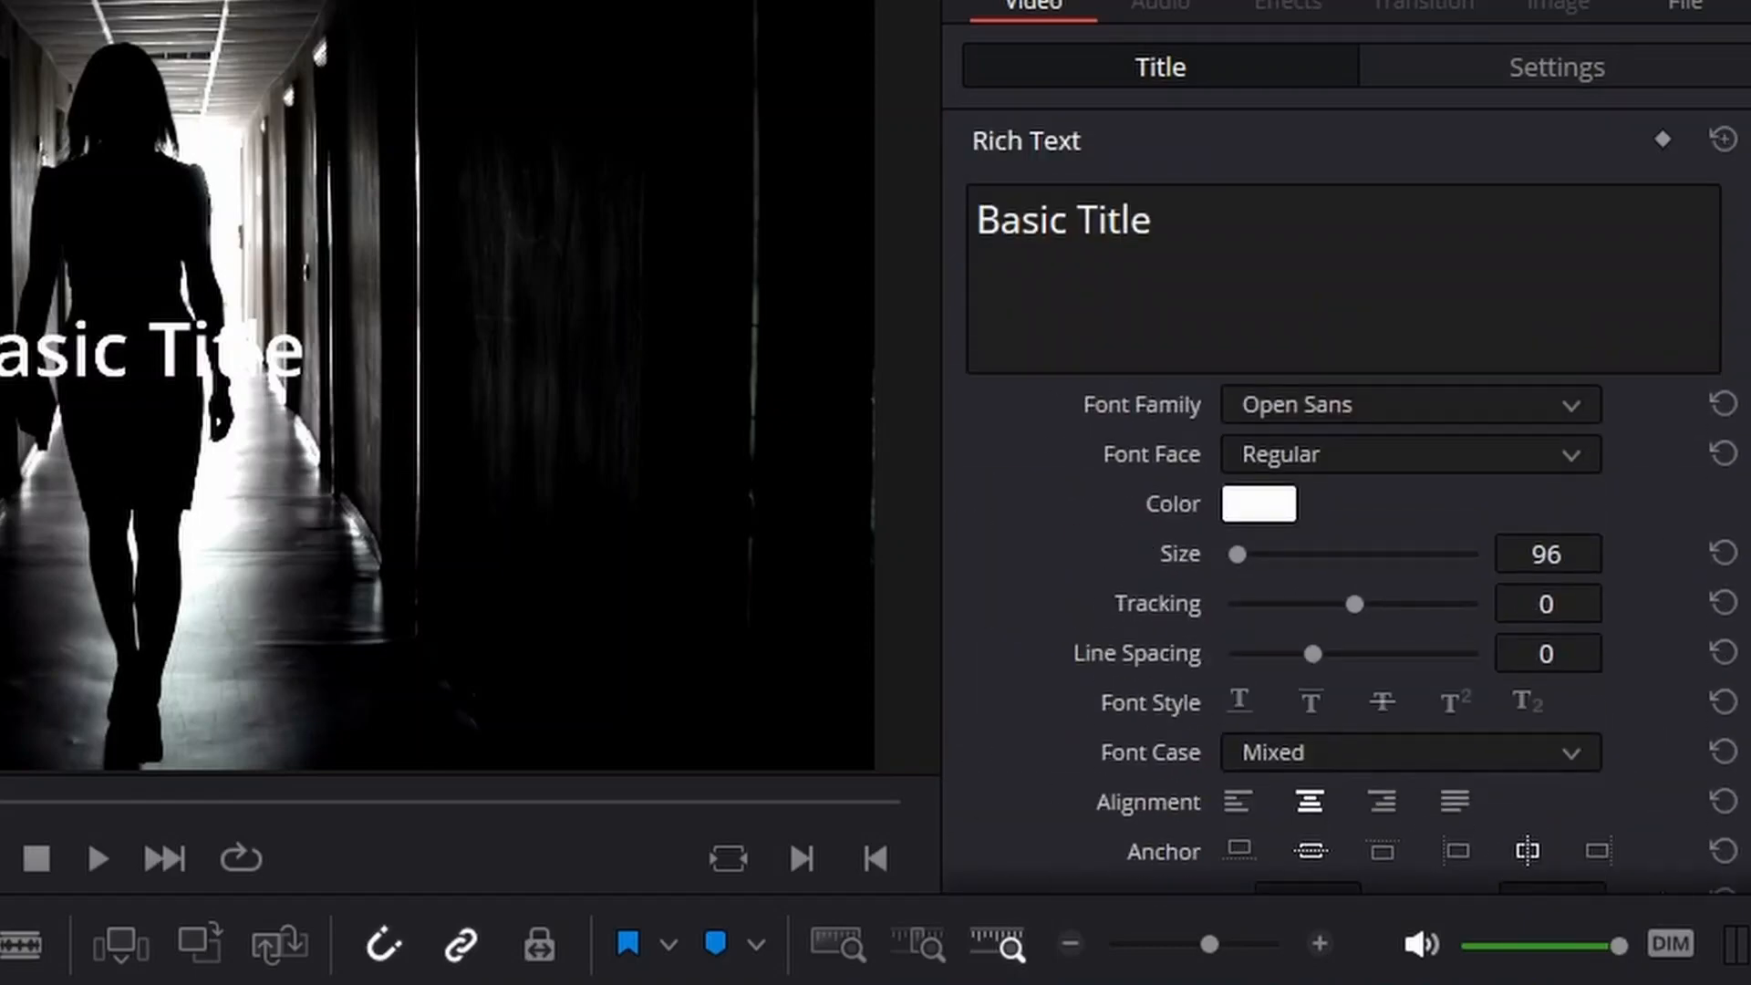
scroll(1346, 502, down, 8)
scroll(1346, 502, up, 8)
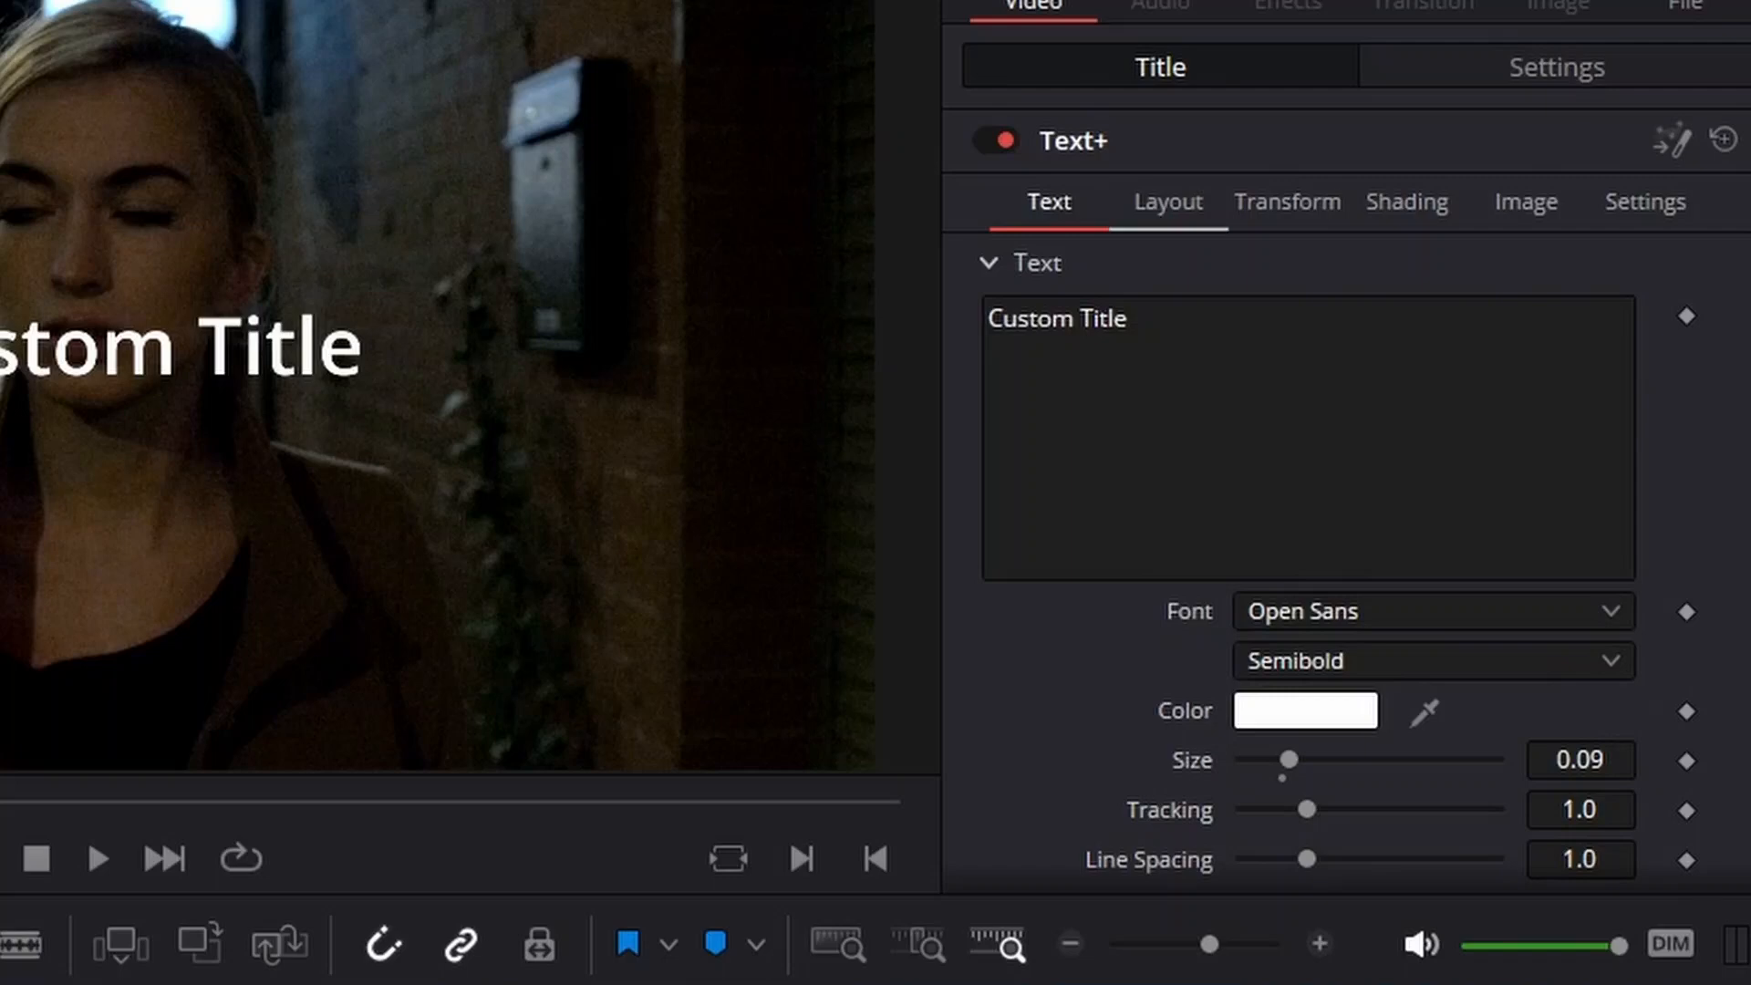
Examine the Text+ title's text properties, expanding the Tab Spacing and Advanced Controls groups
scroll(1341, 493, down, 10)
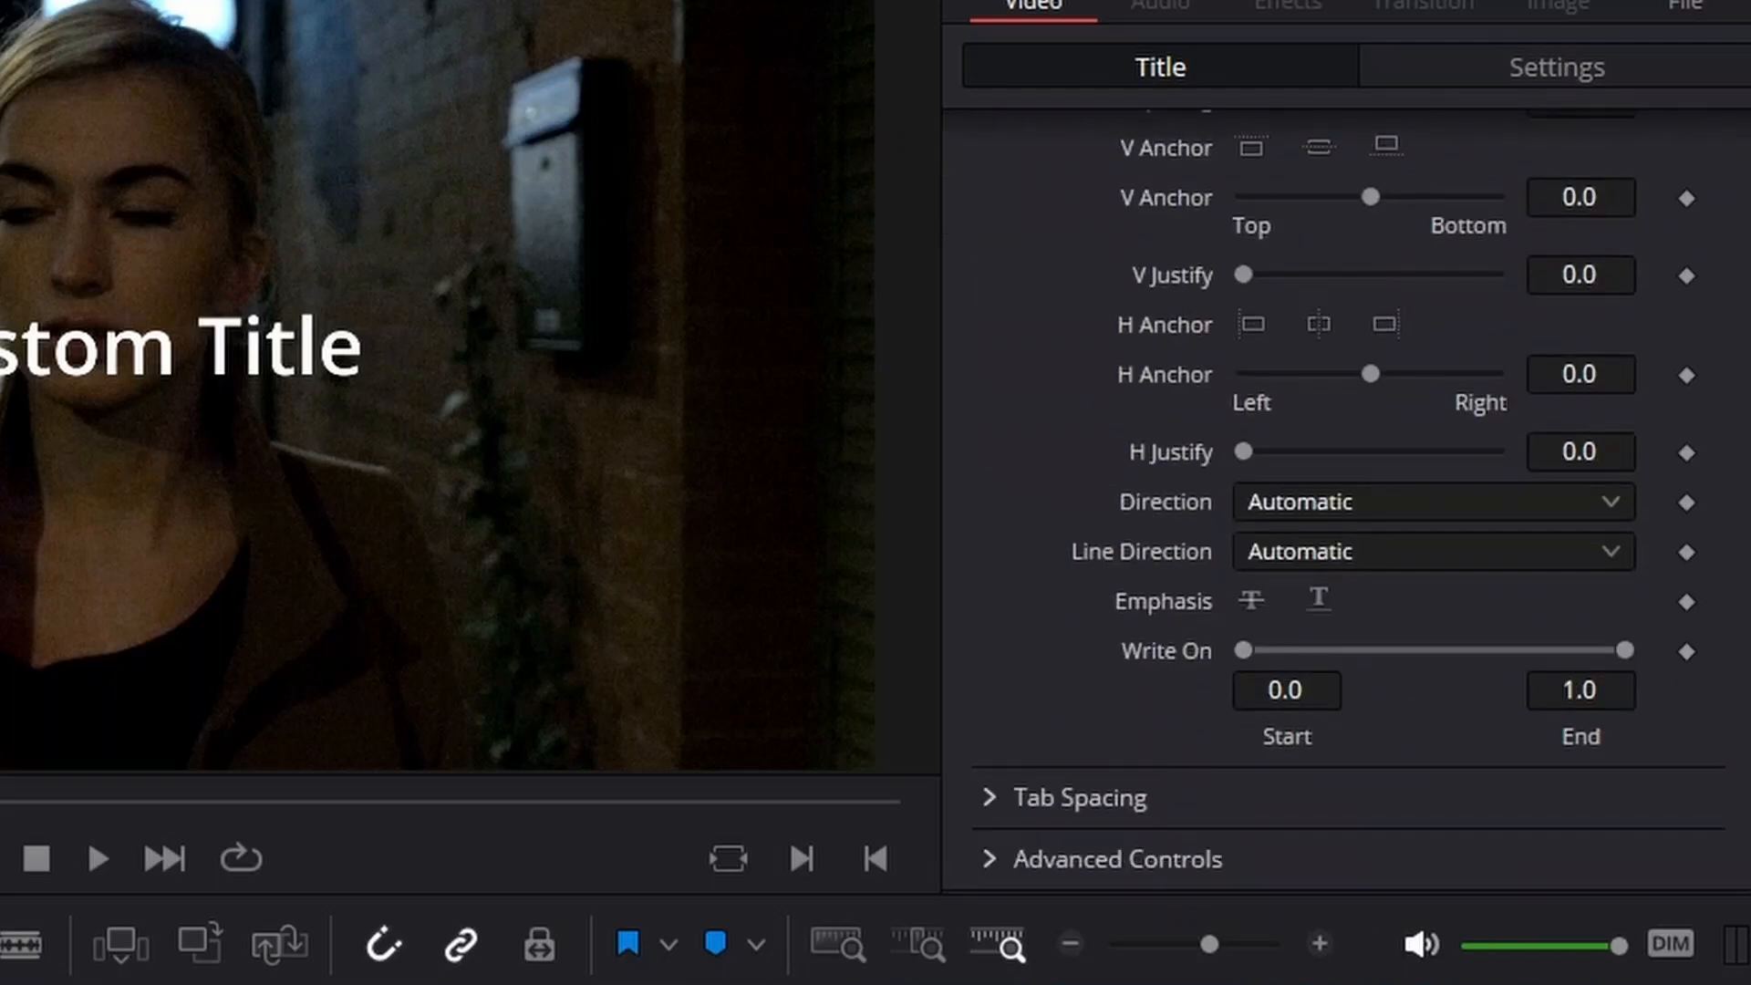
click(1079, 797)
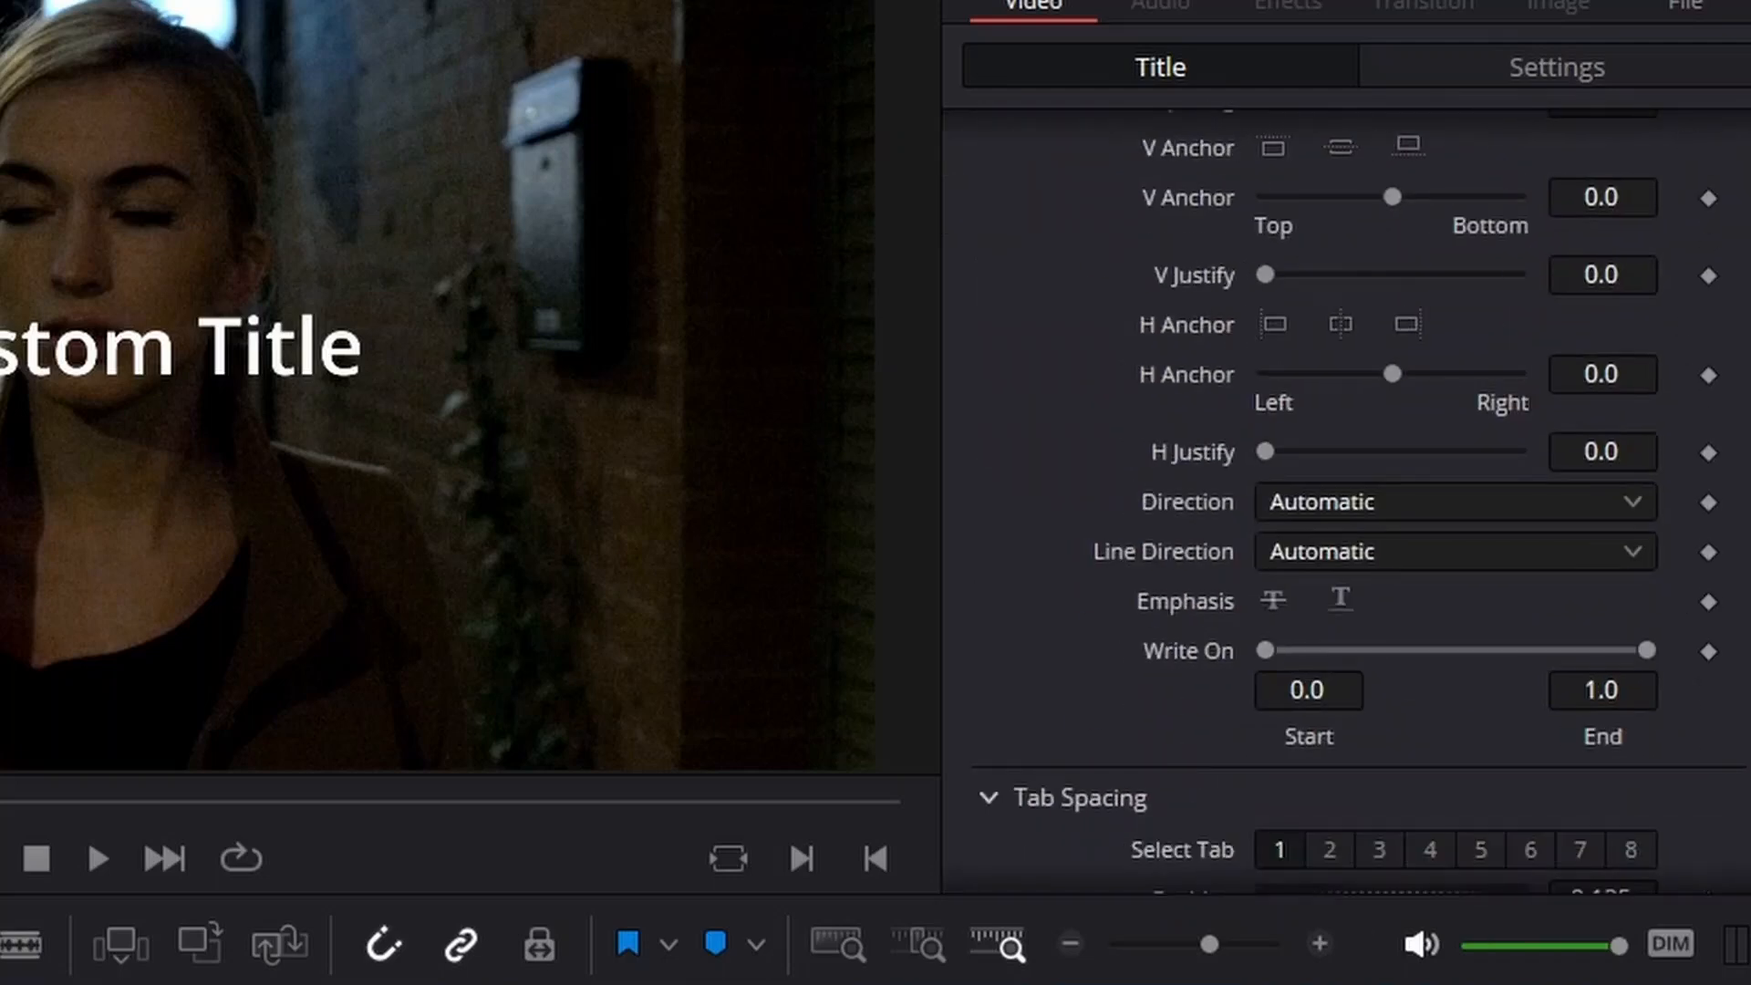
scroll(1340, 492, down, 3)
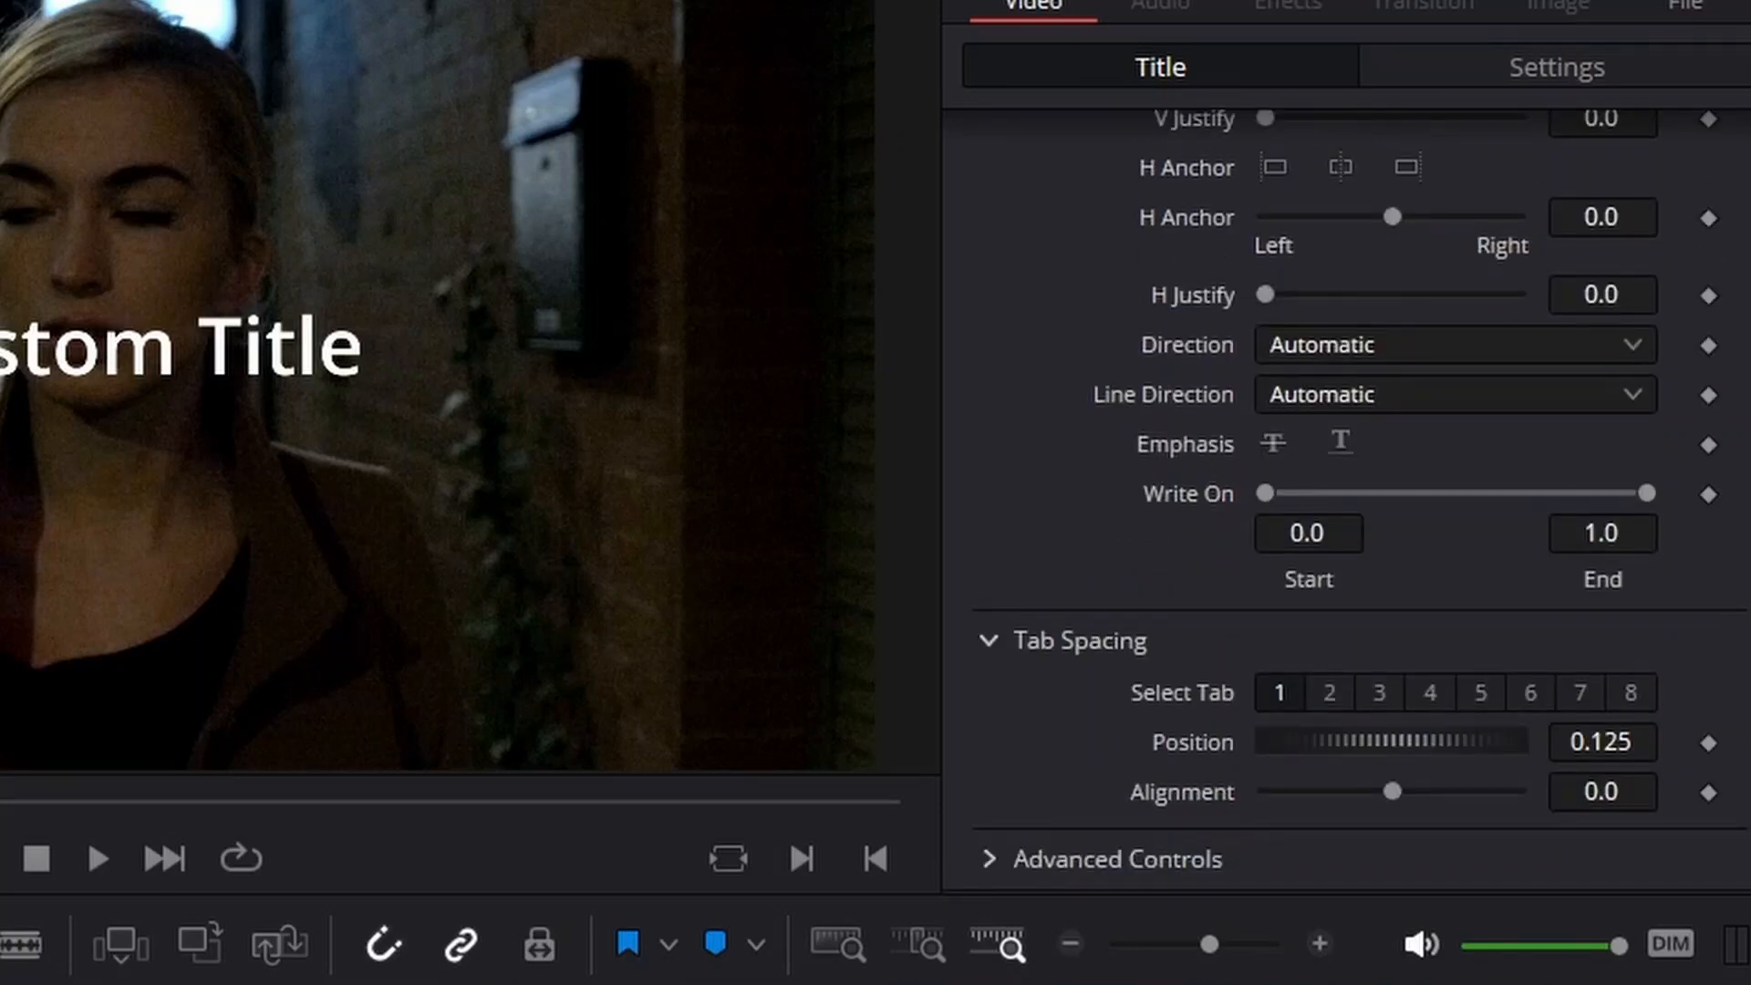
click(1079, 860)
scroll(1341, 493, down, 4)
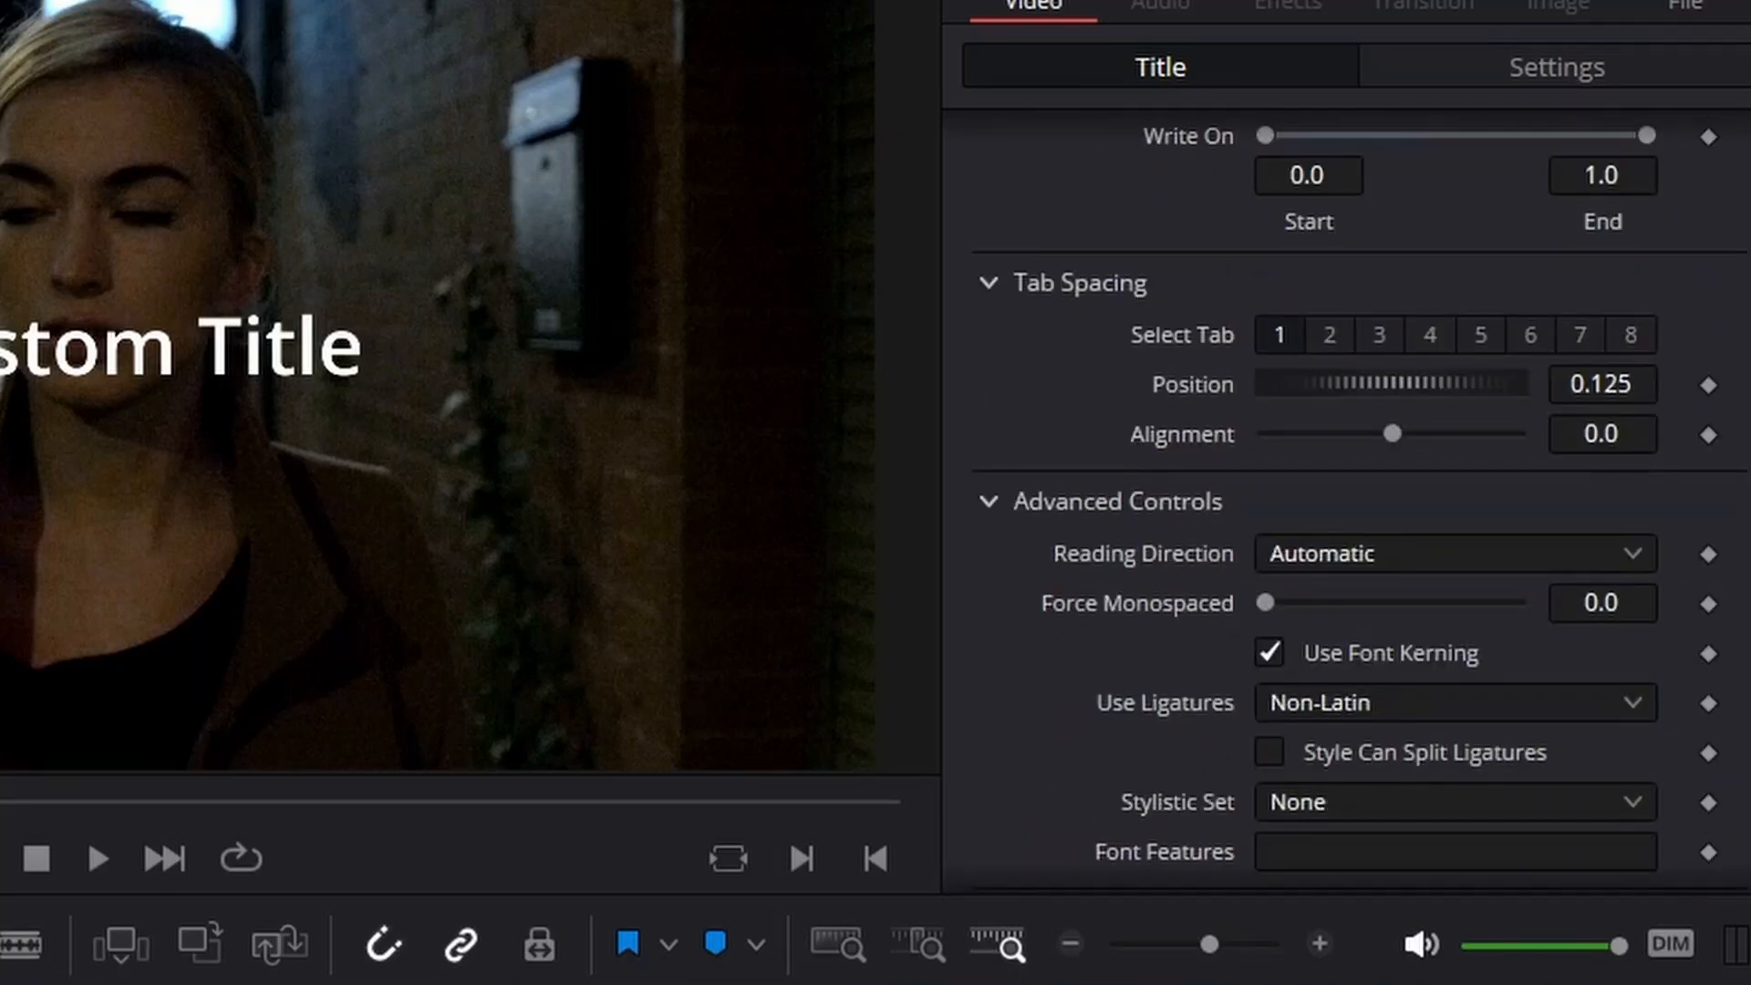
scroll(1341, 492, down, 3)
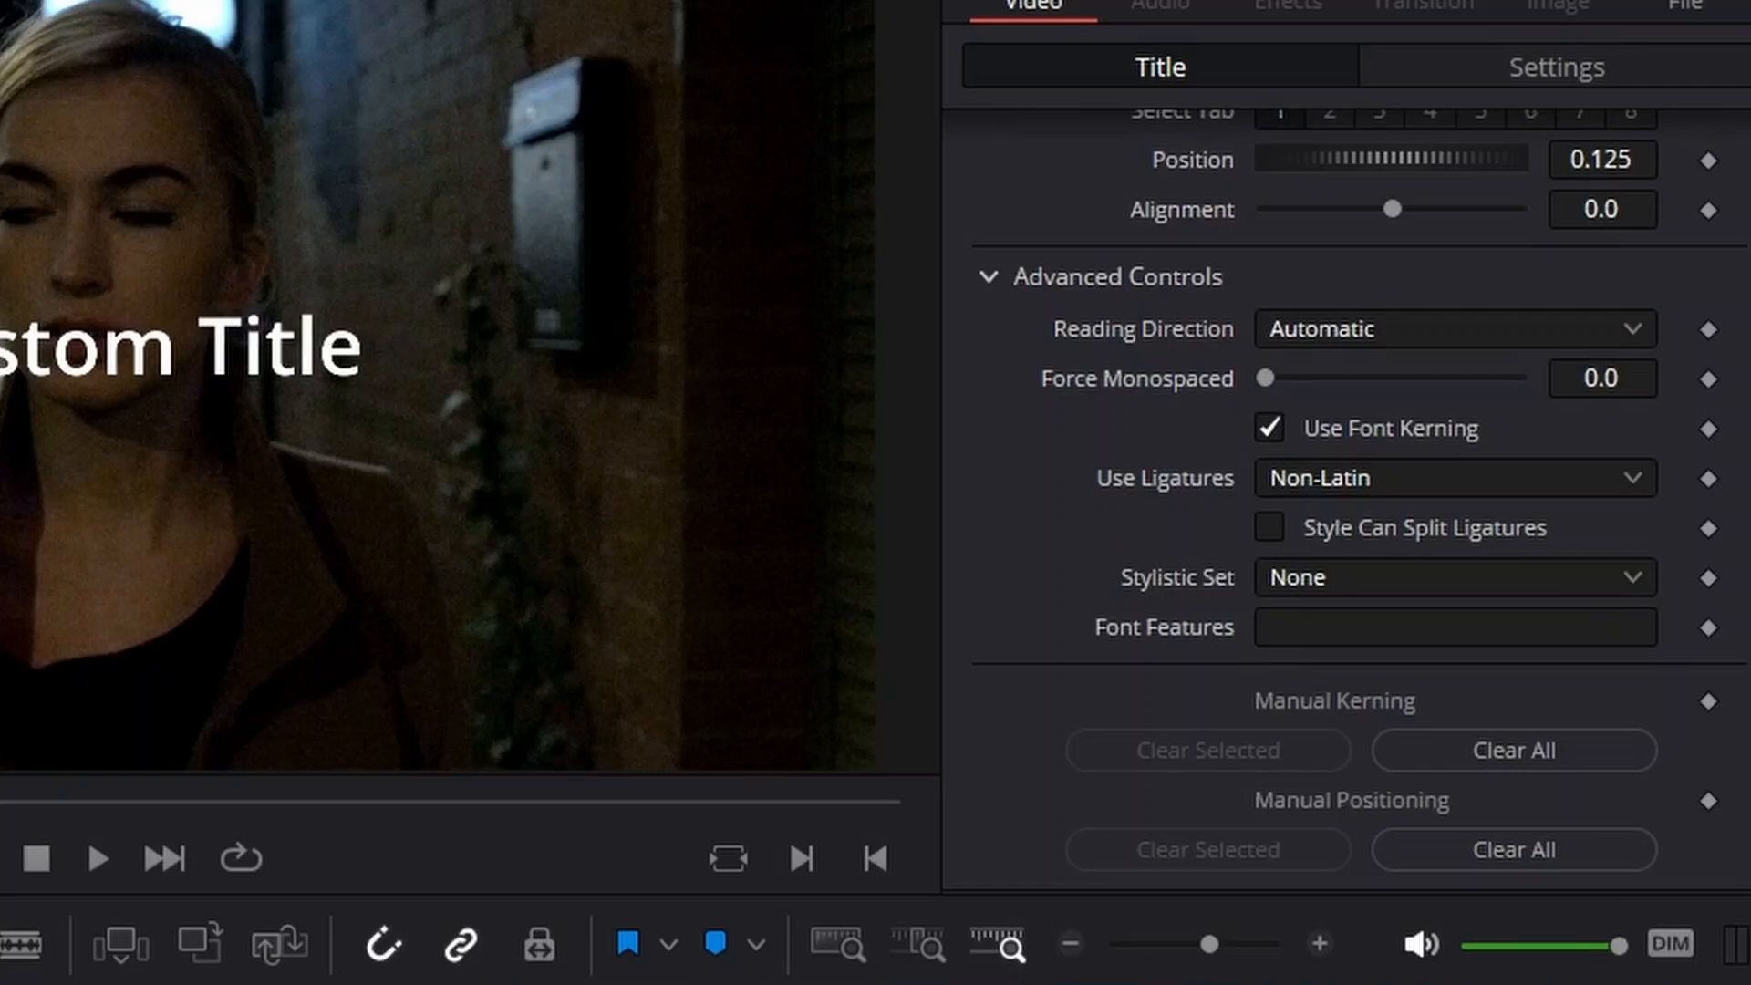
scroll(1341, 492, up, 3)
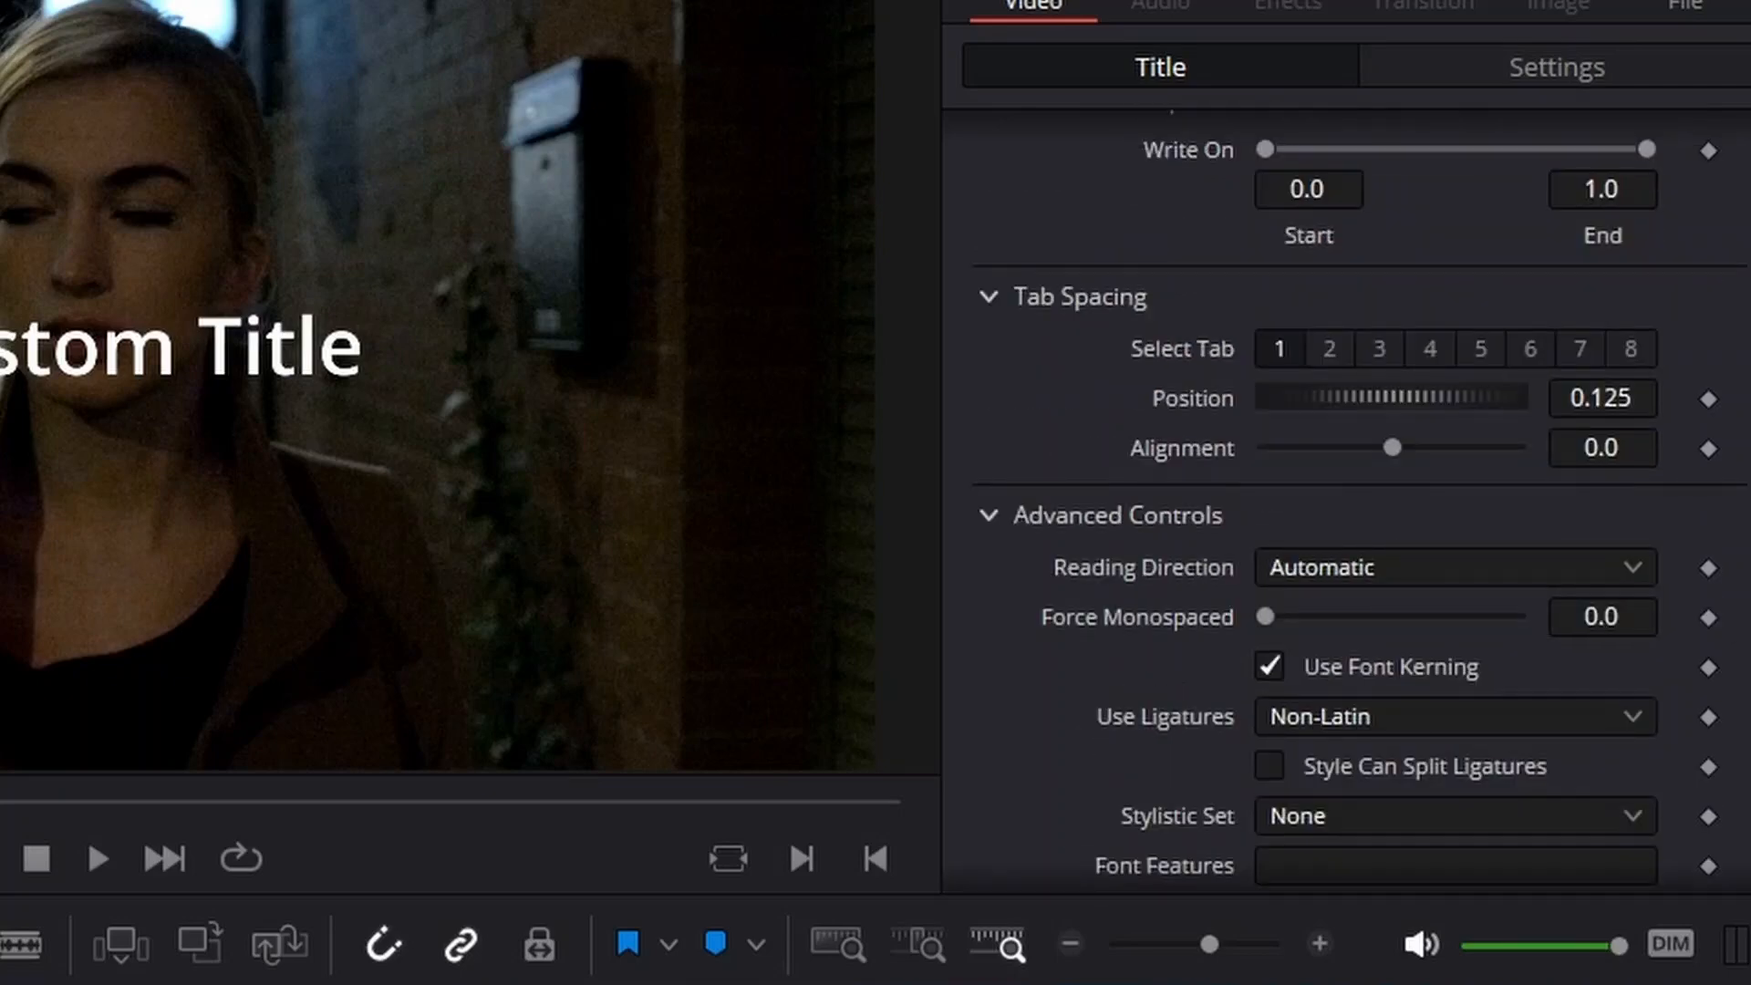
scroll(1340, 493, up, 15)
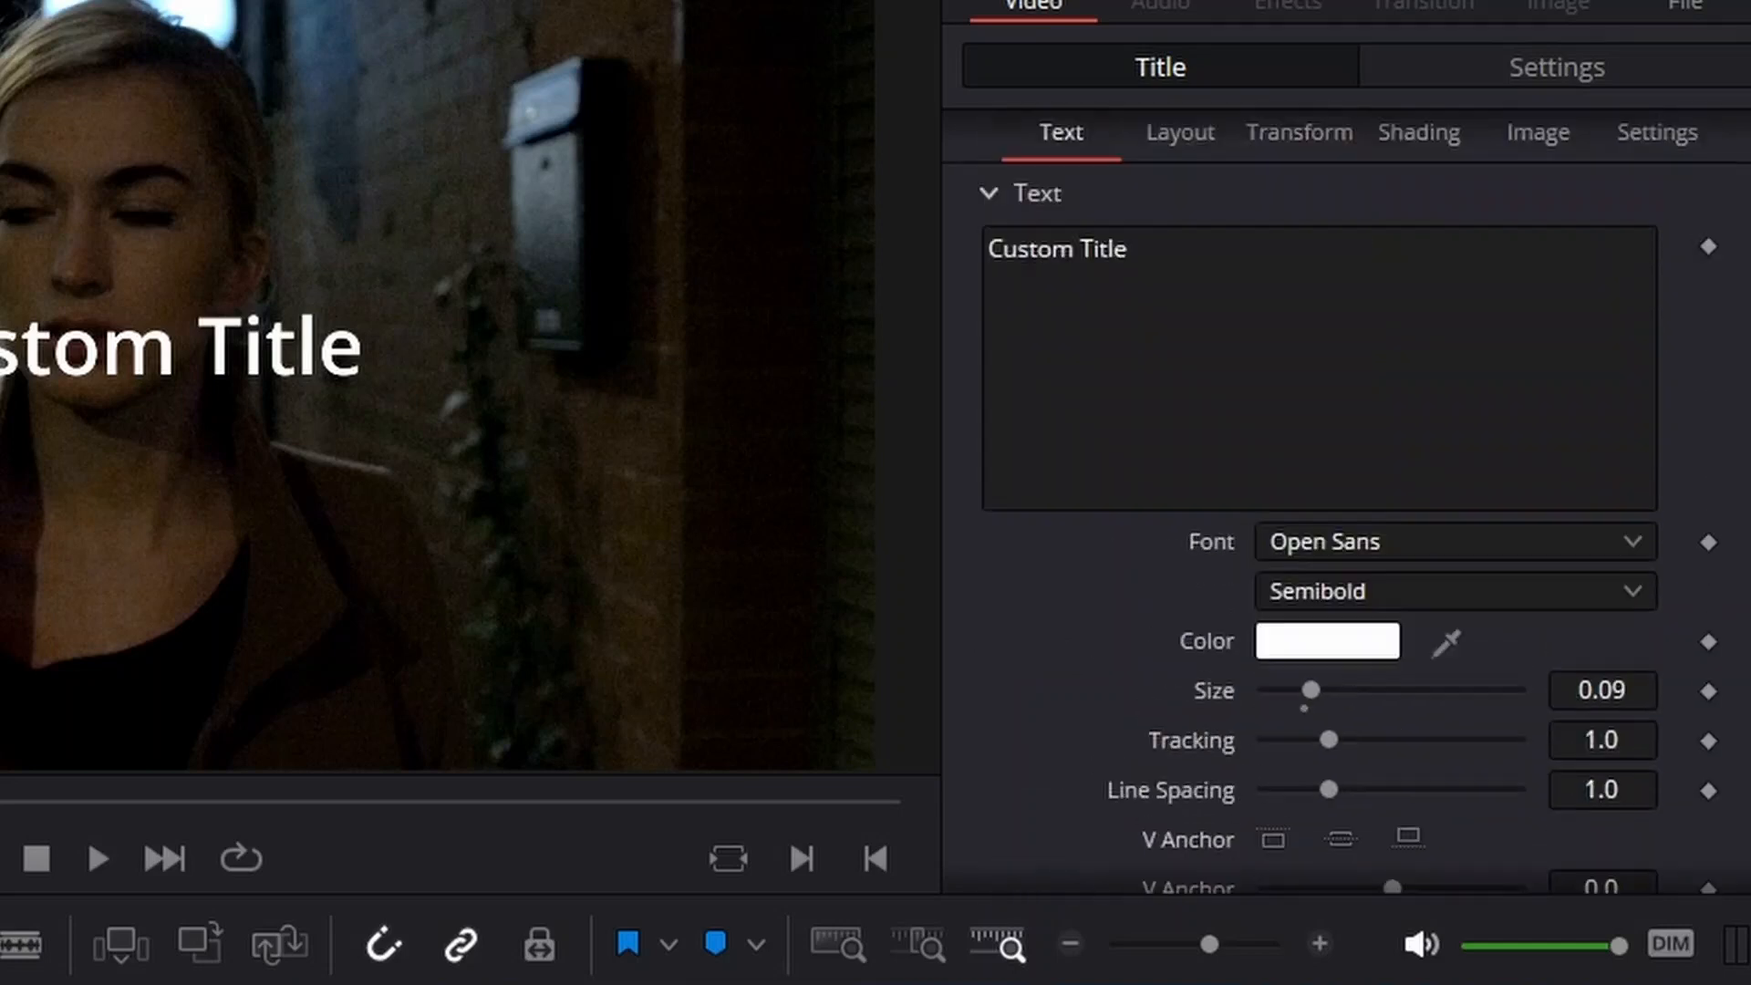
scroll(1340, 493, up, 1)
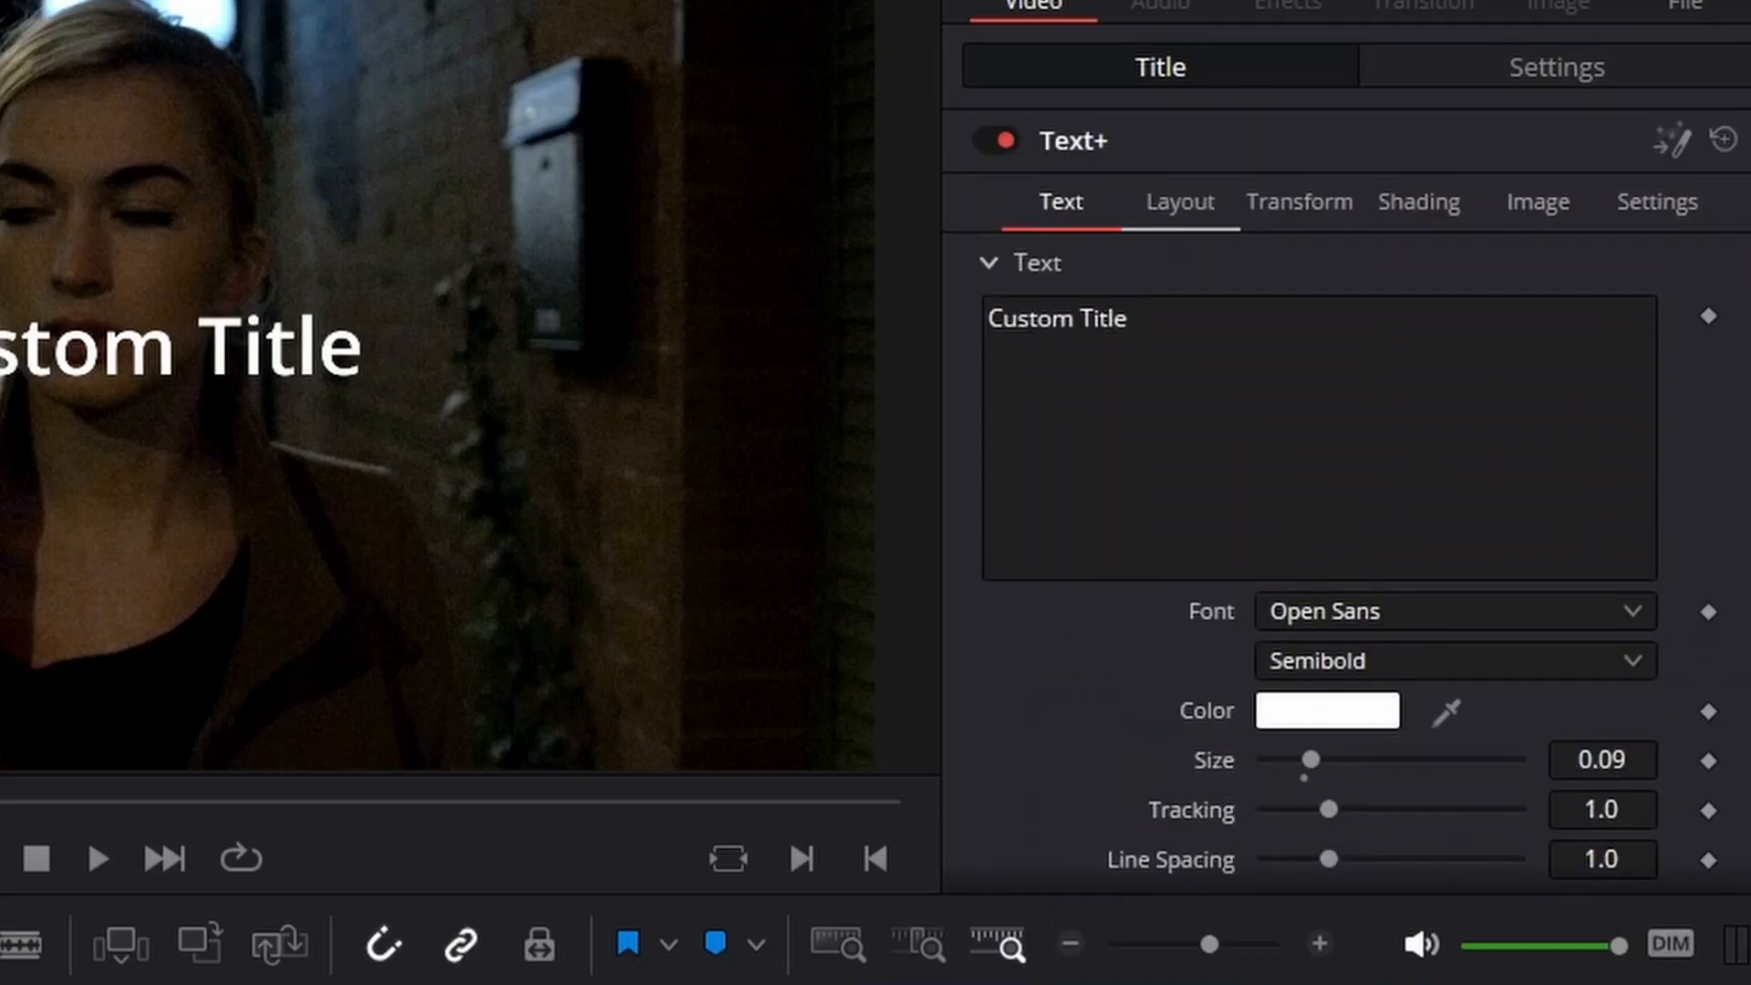
Examine the Text+ title's Layout properties, including type, center, rotation and background
click(1180, 201)
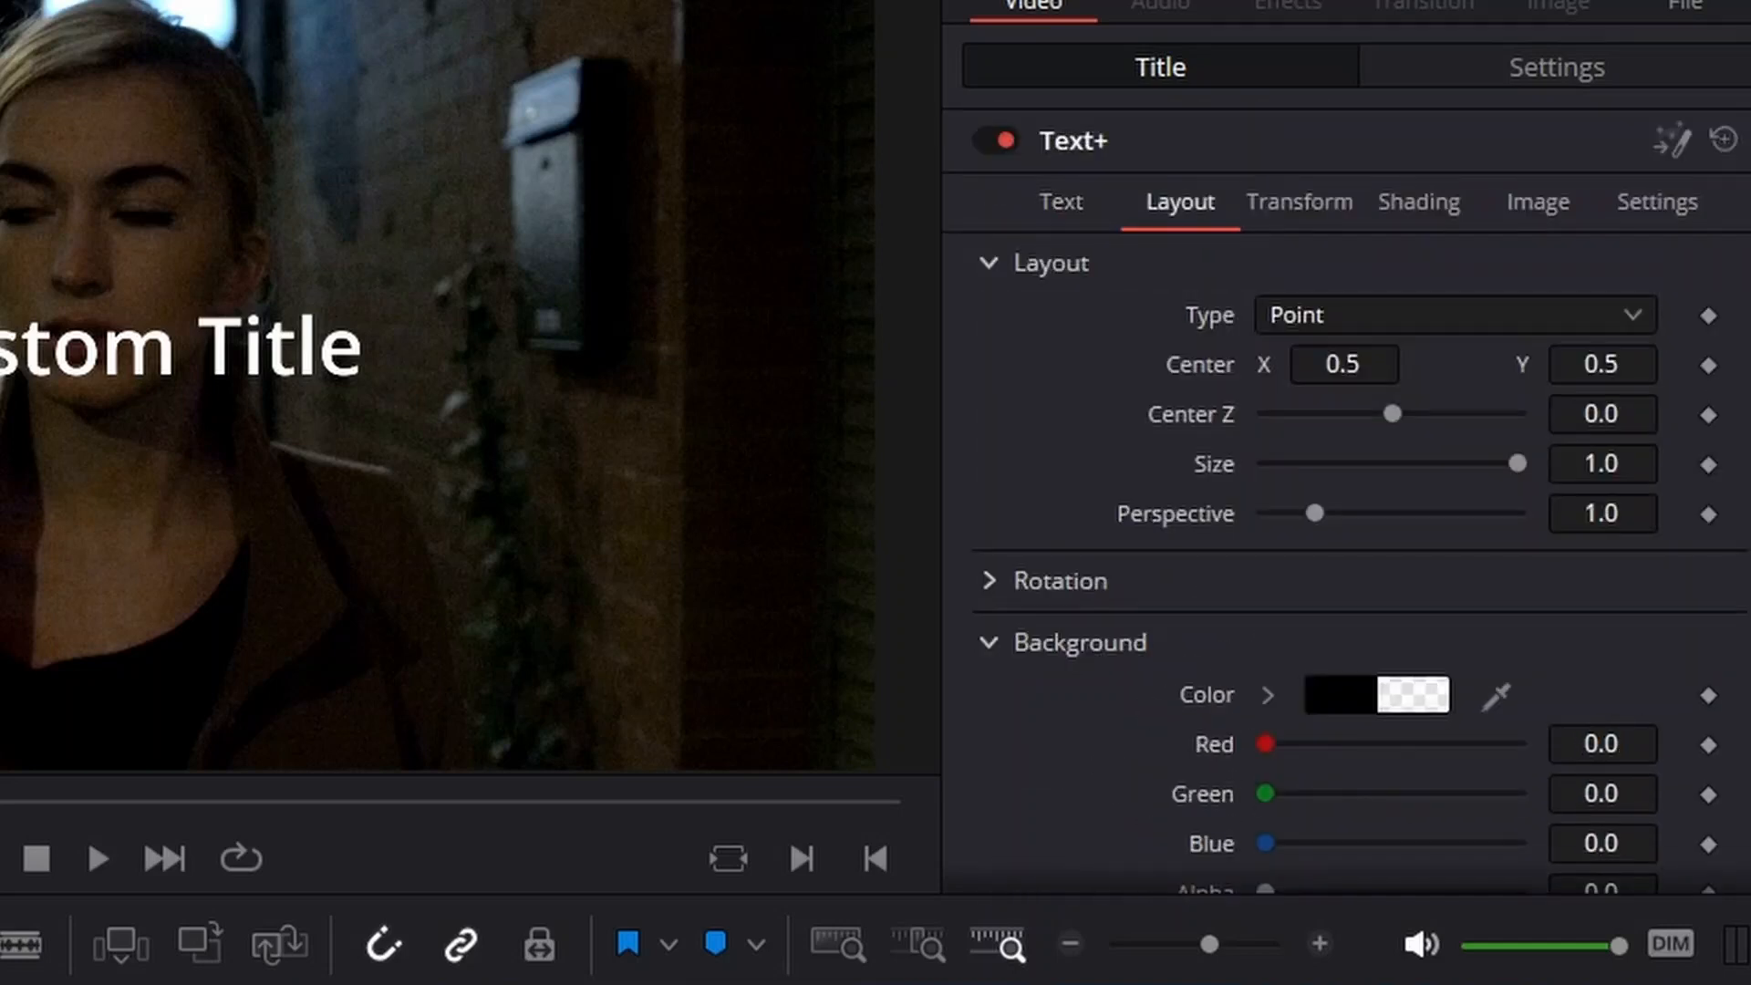
scroll(1346, 502, down, 1)
scroll(1346, 502, up, 1)
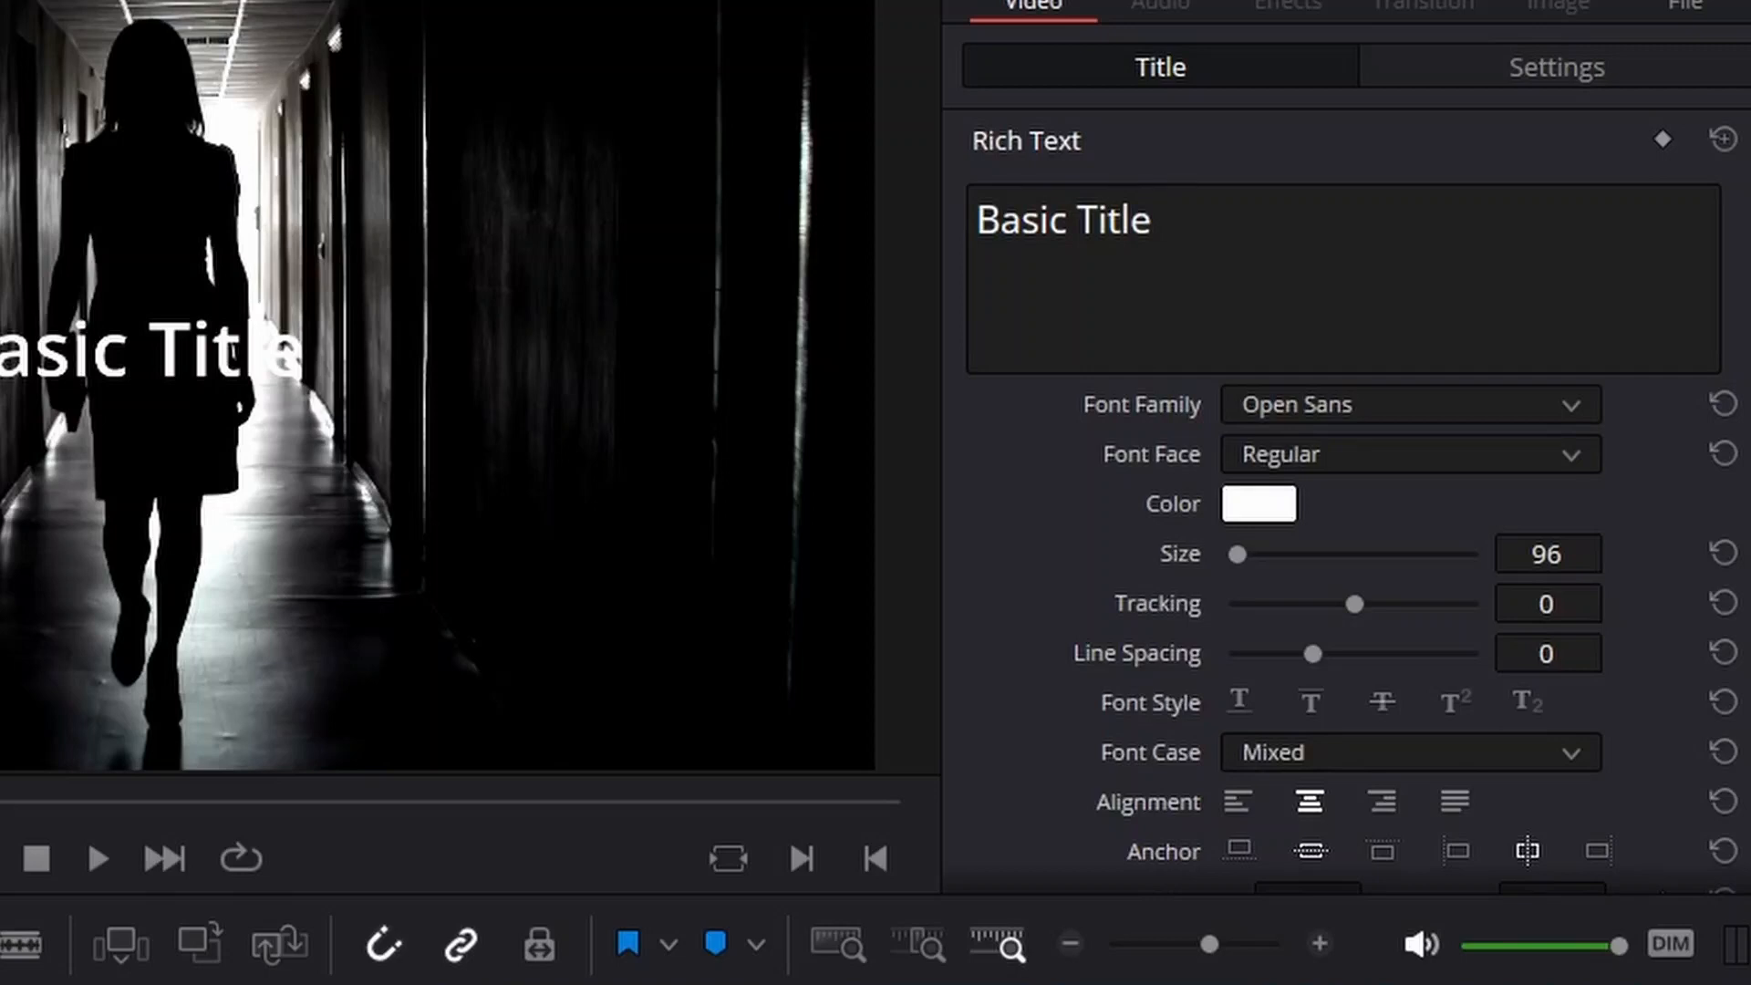
Check the basic Text title's Rich Text properties once more and delete that title from Video 2
scroll(1346, 502, down, 4)
scroll(1346, 501, up, 4)
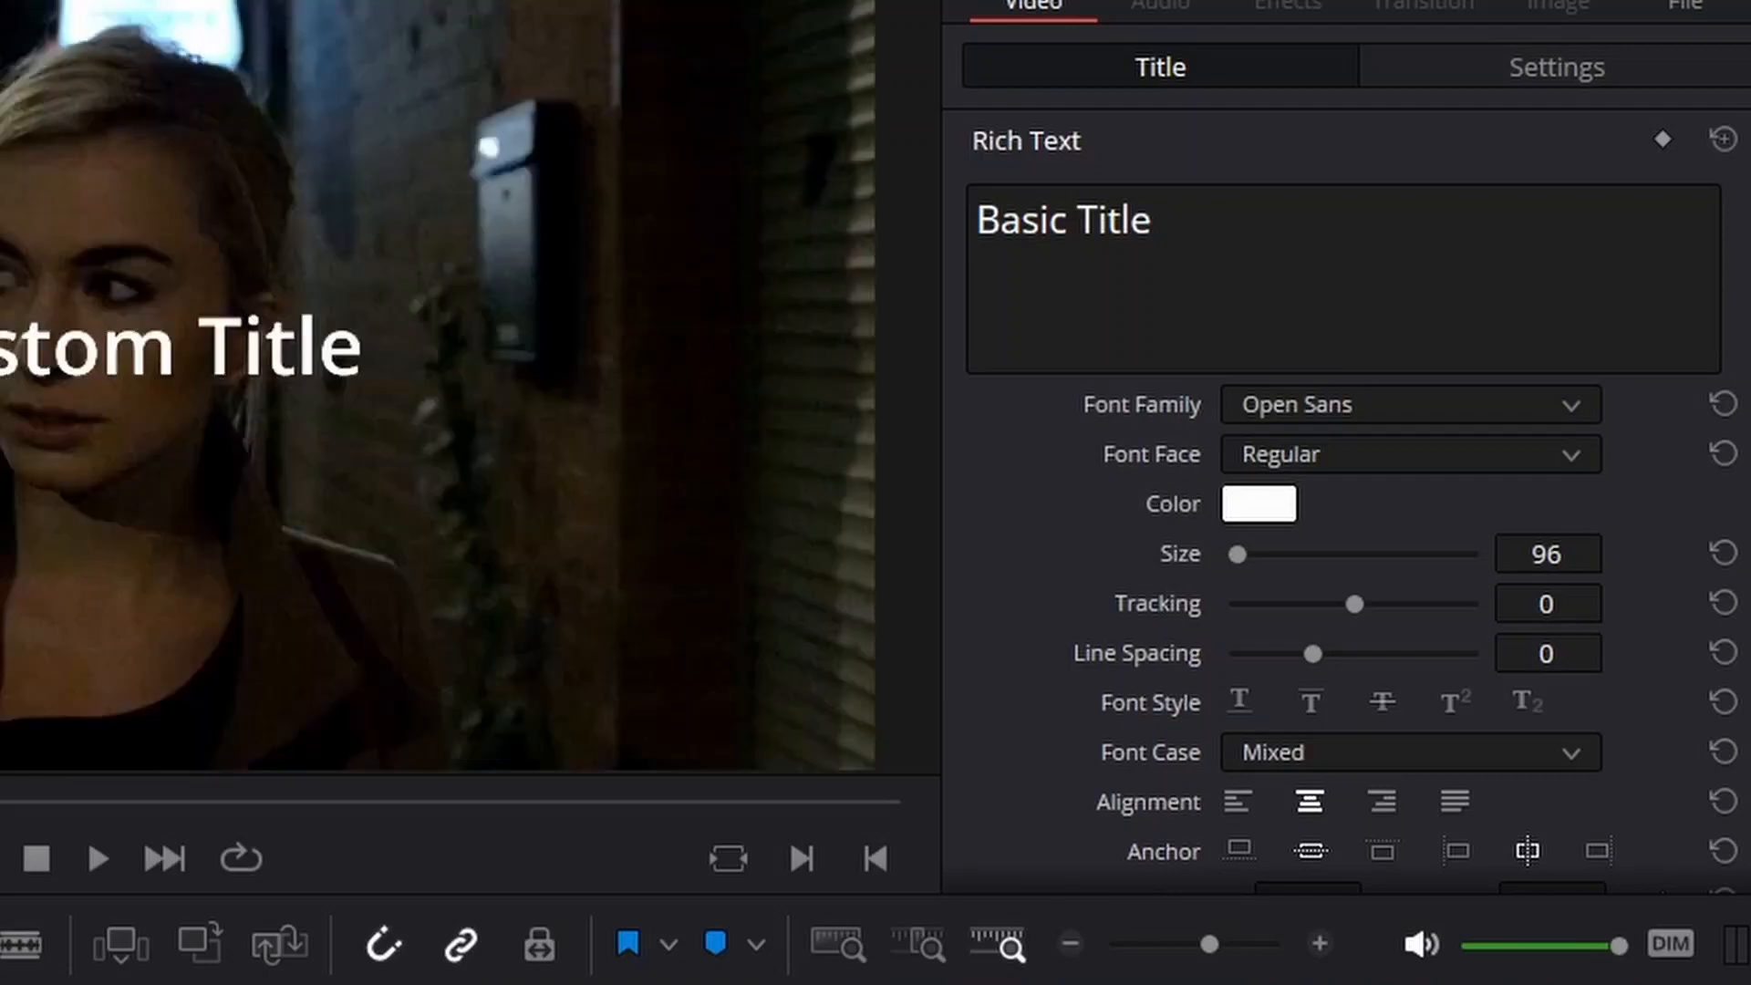
right_click(230, 607)
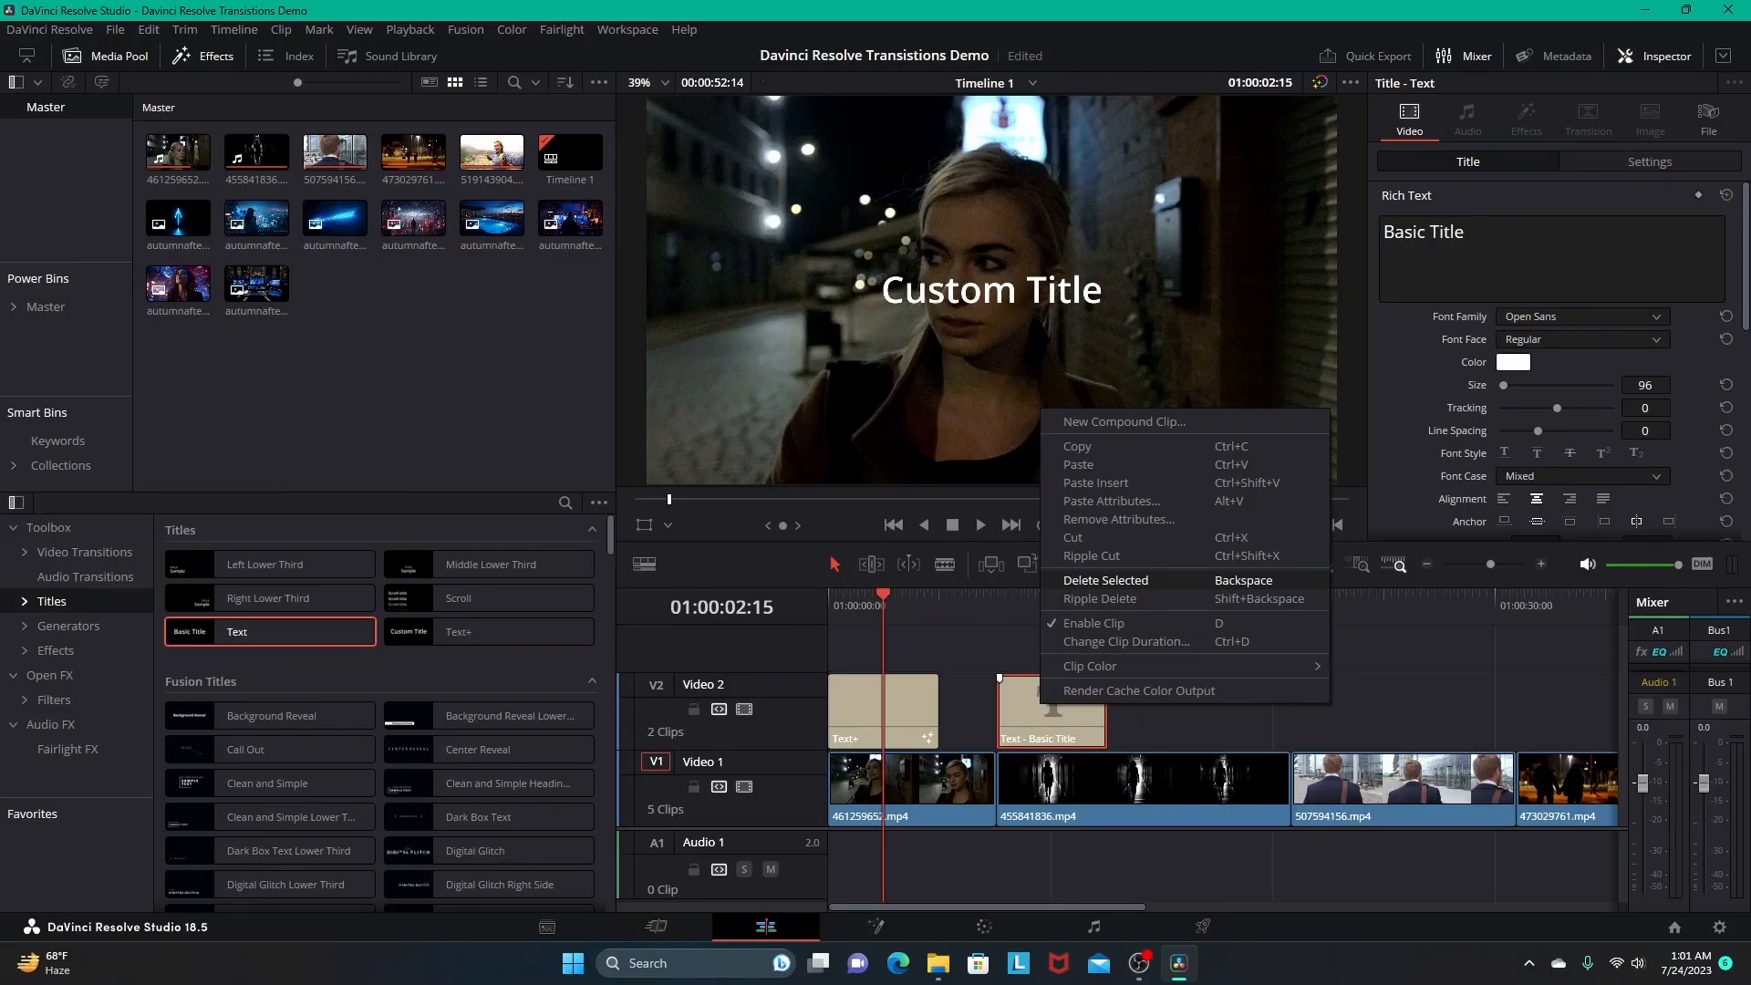
click(1105, 580)
With the playhead at 01:00:00:27, select the Text+ title and examine its Transform properties, expanding Rotation and Shear
click(847, 597)
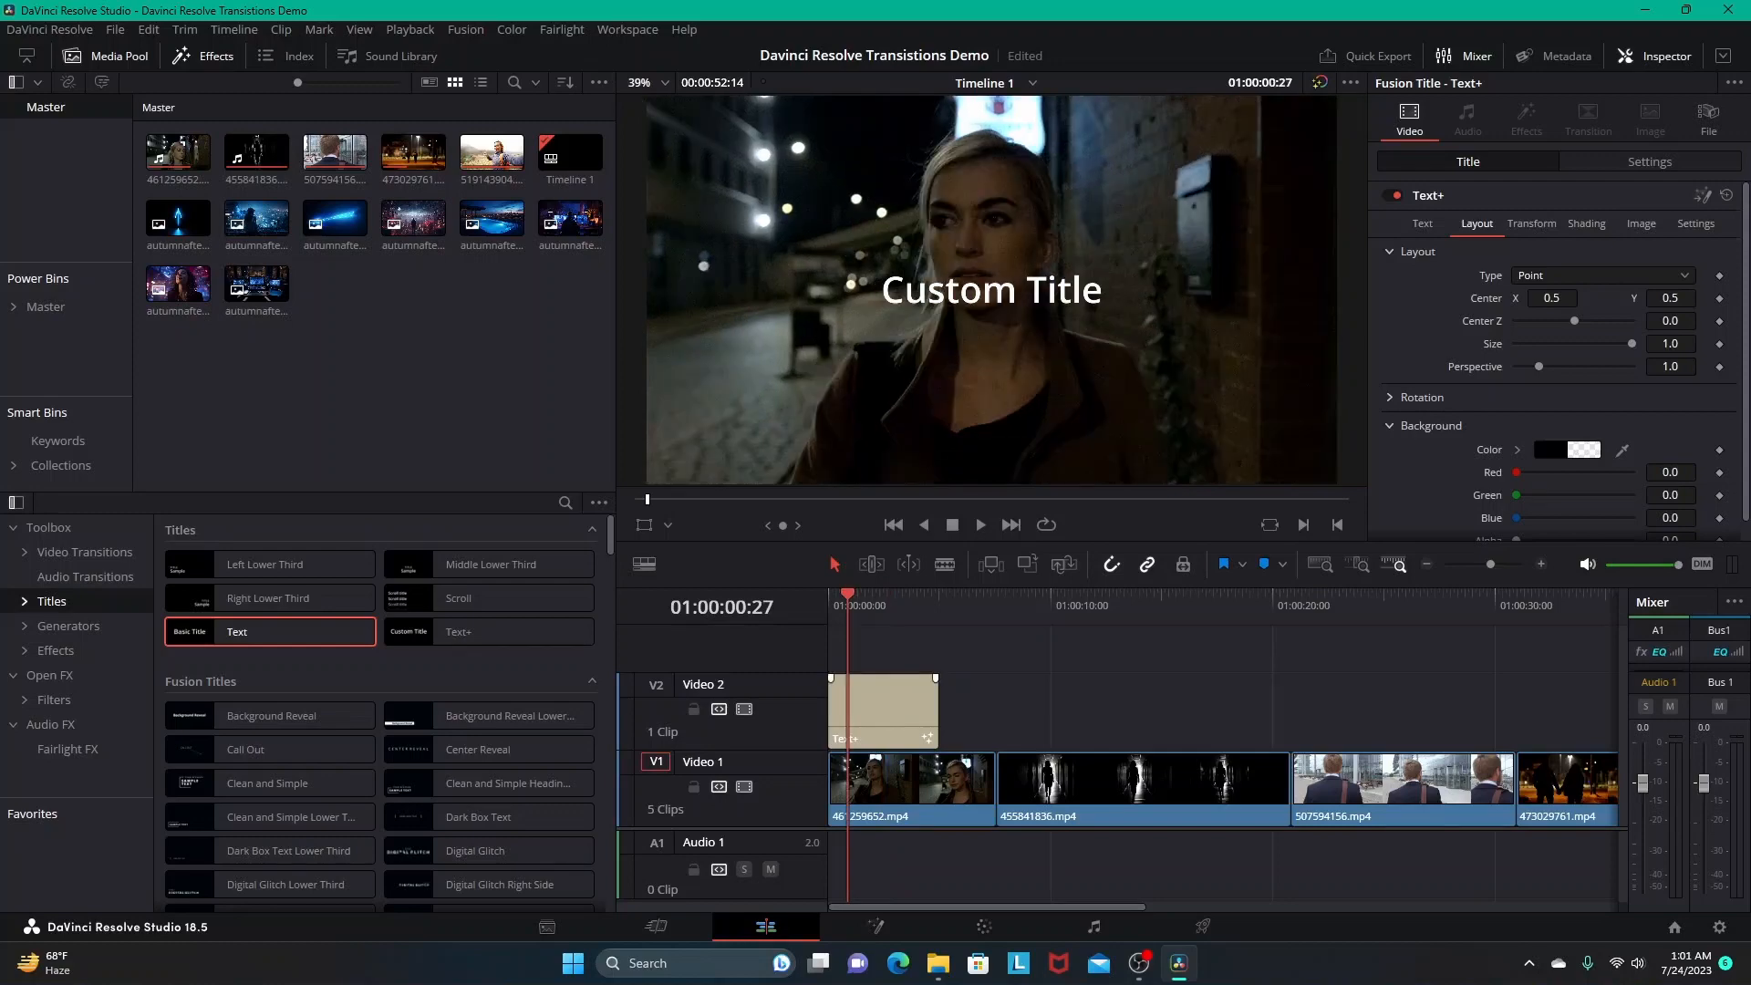
click(883, 710)
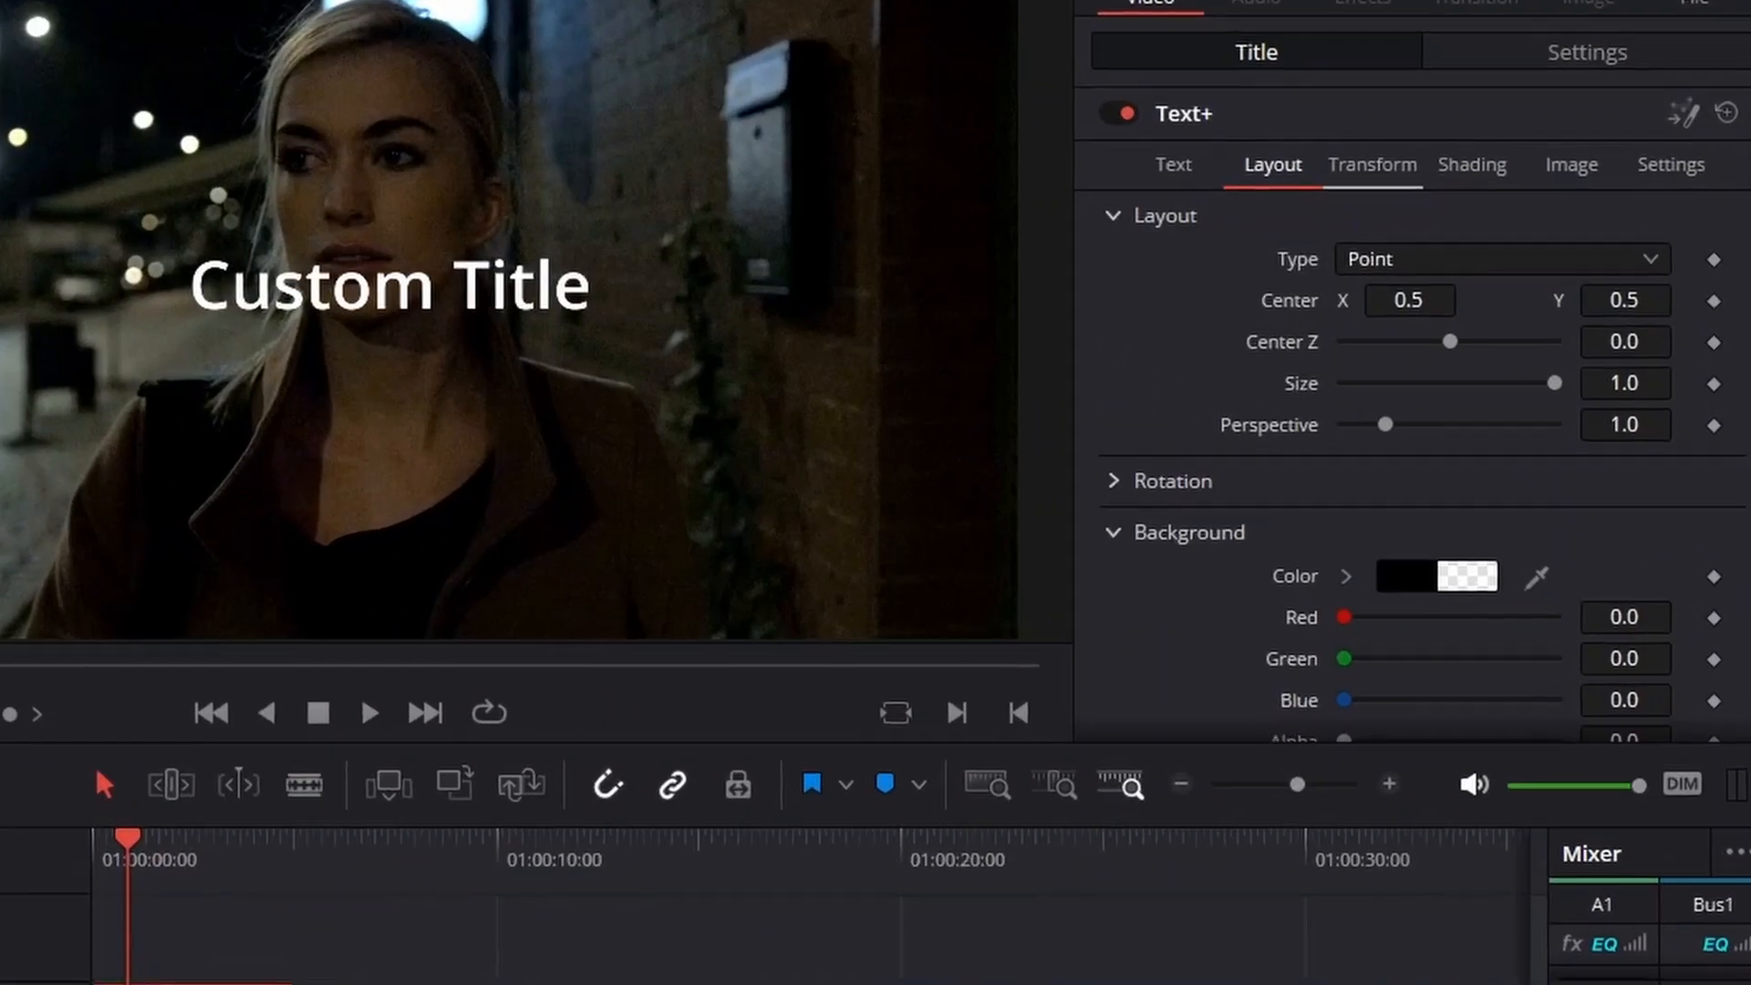
click(1373, 165)
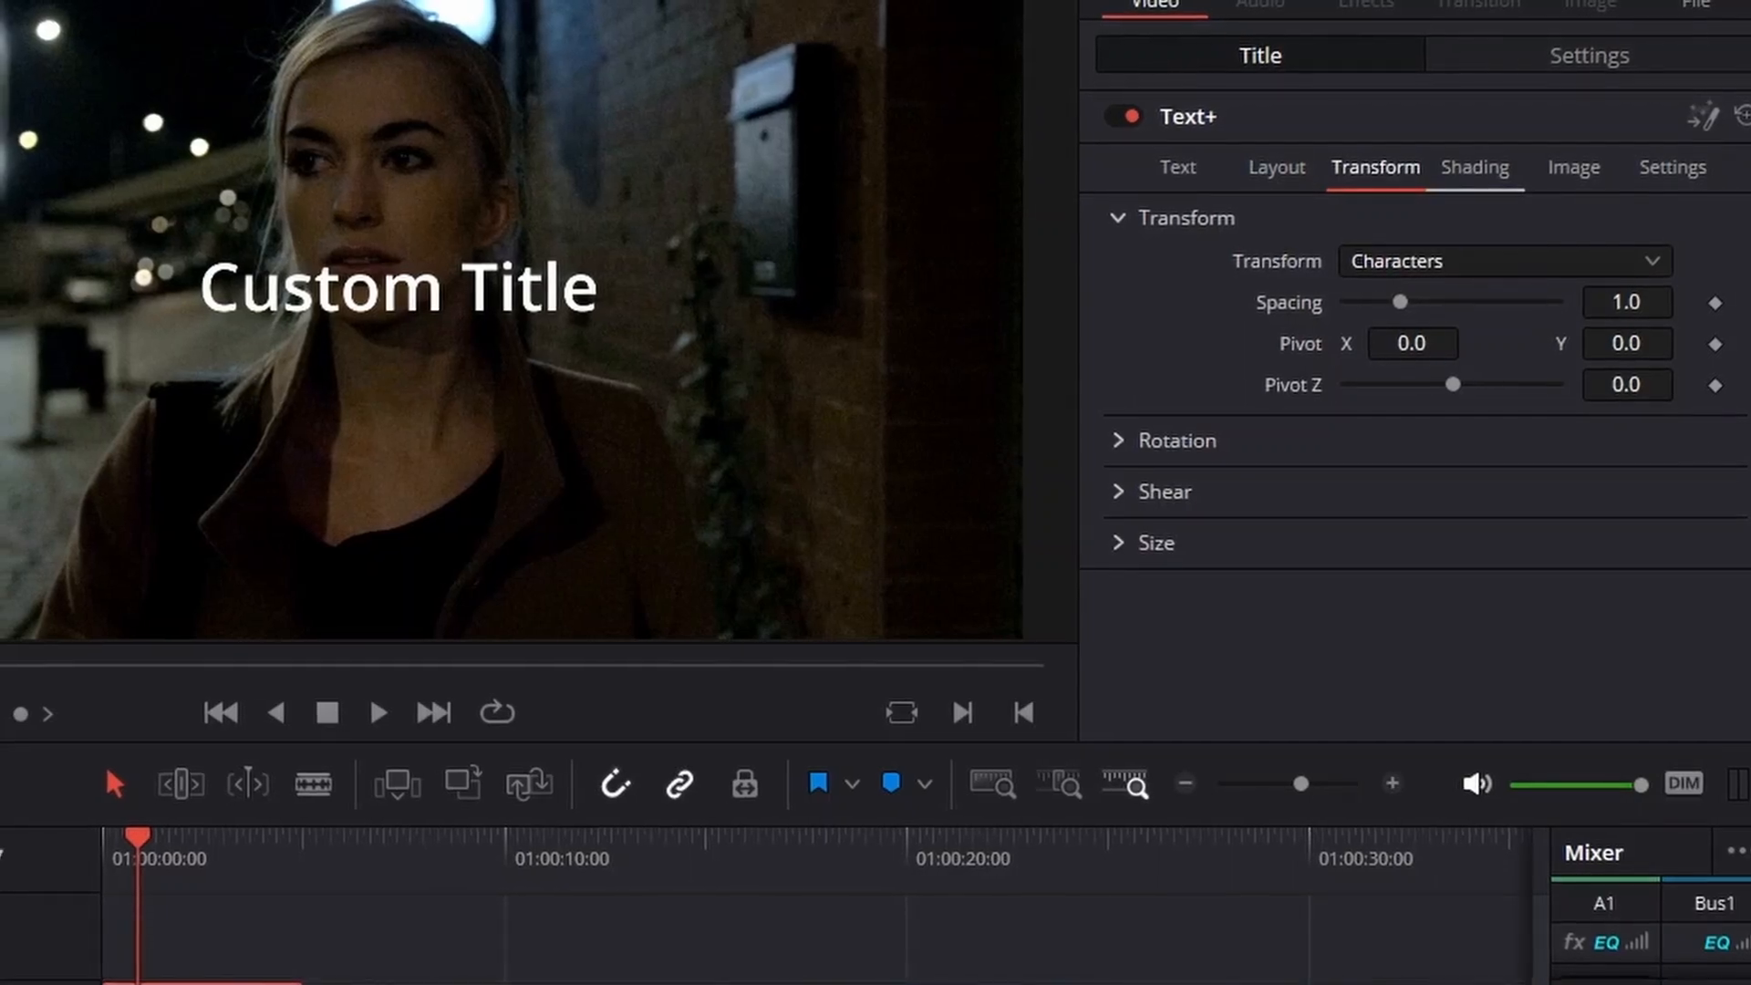
click(1177, 441)
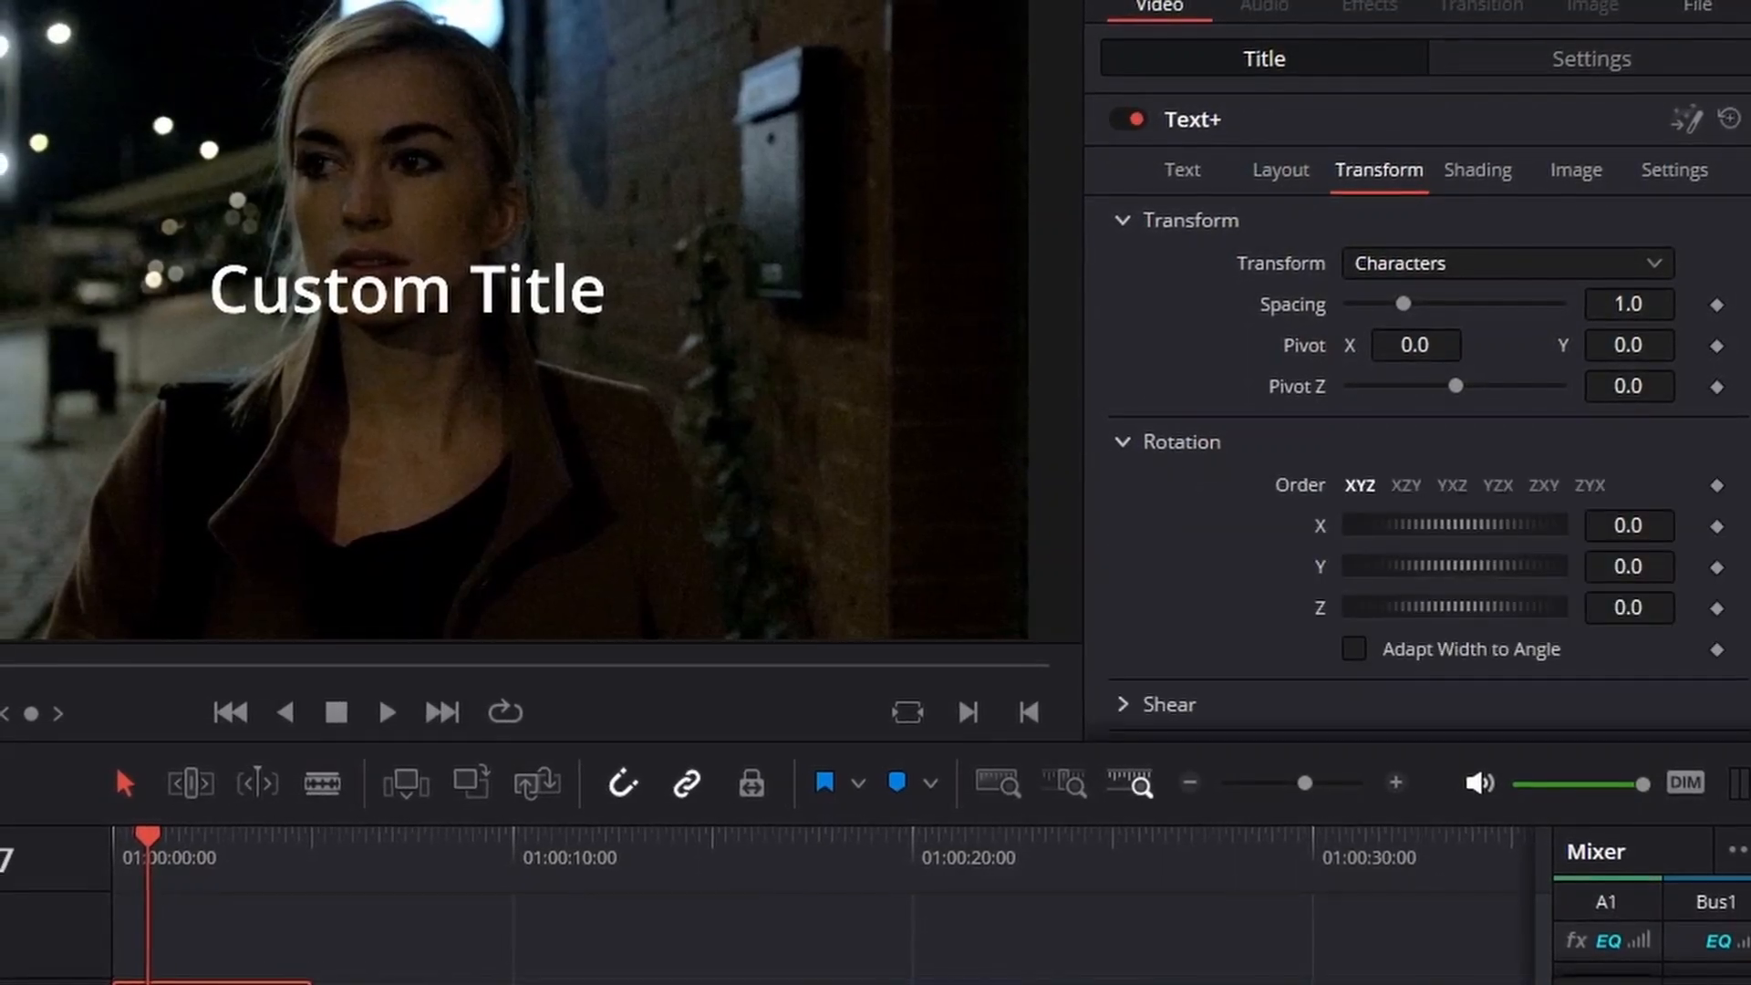
click(1169, 704)
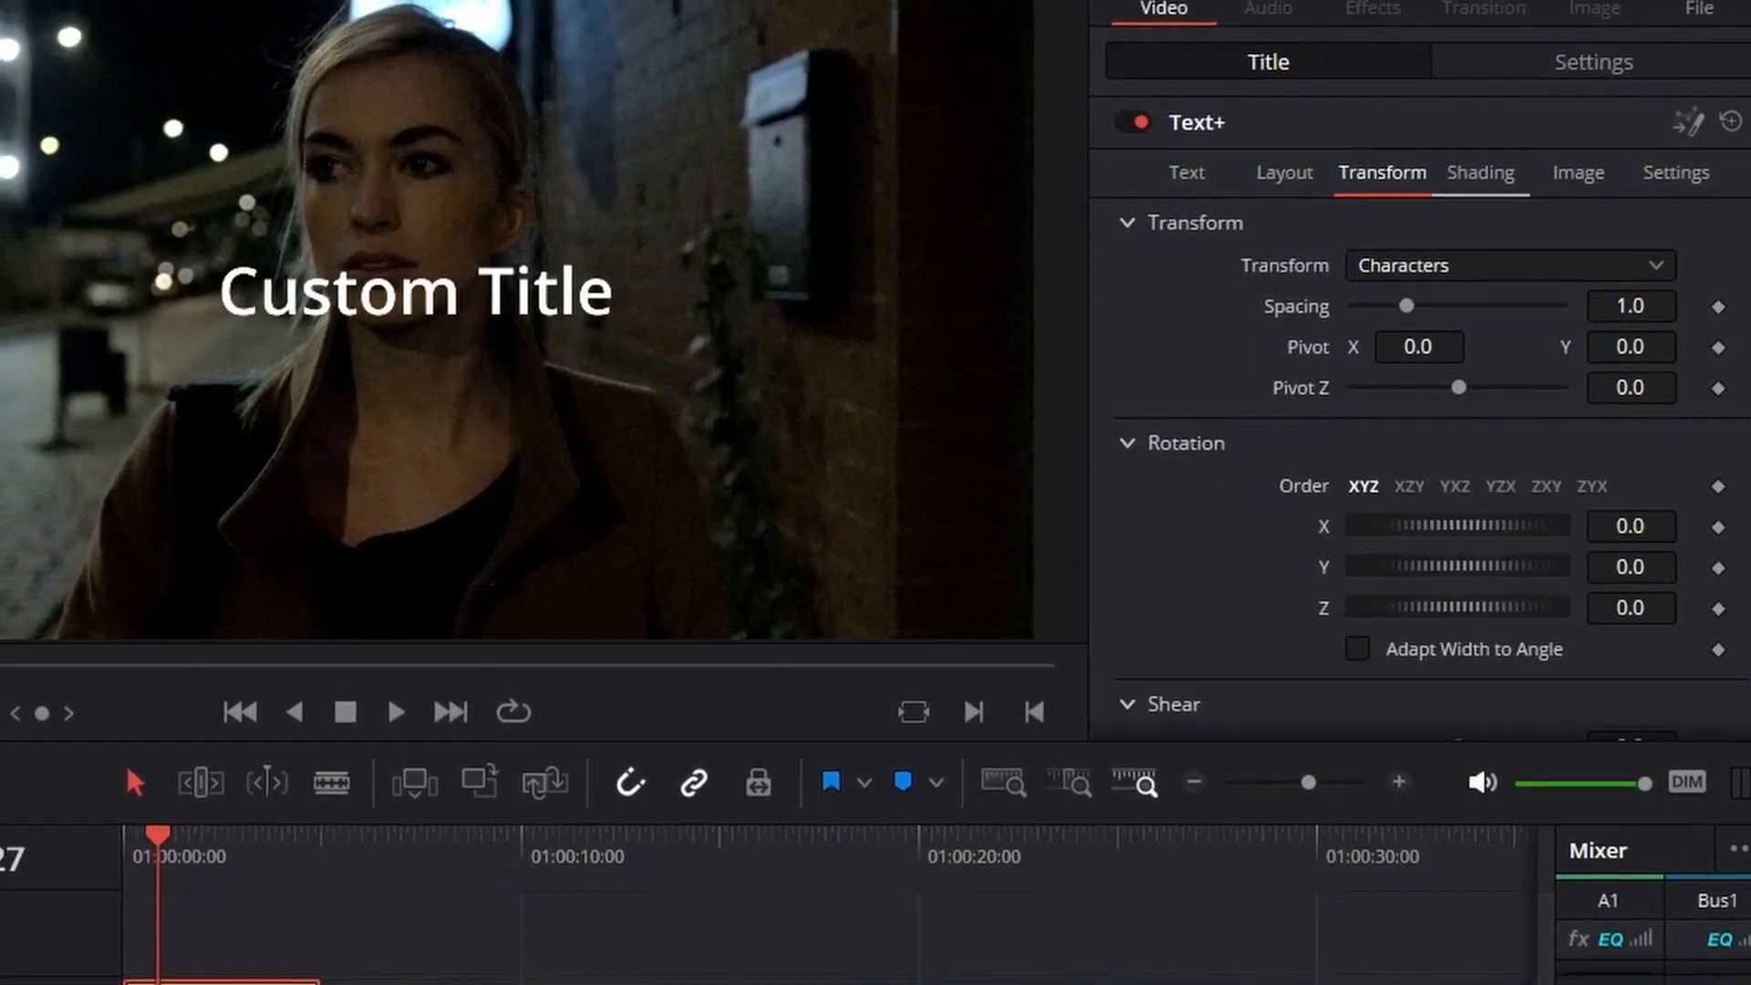
Examine the Text+ title's Shading, Image and Settings pages and the clip's general settings
click(1477, 171)
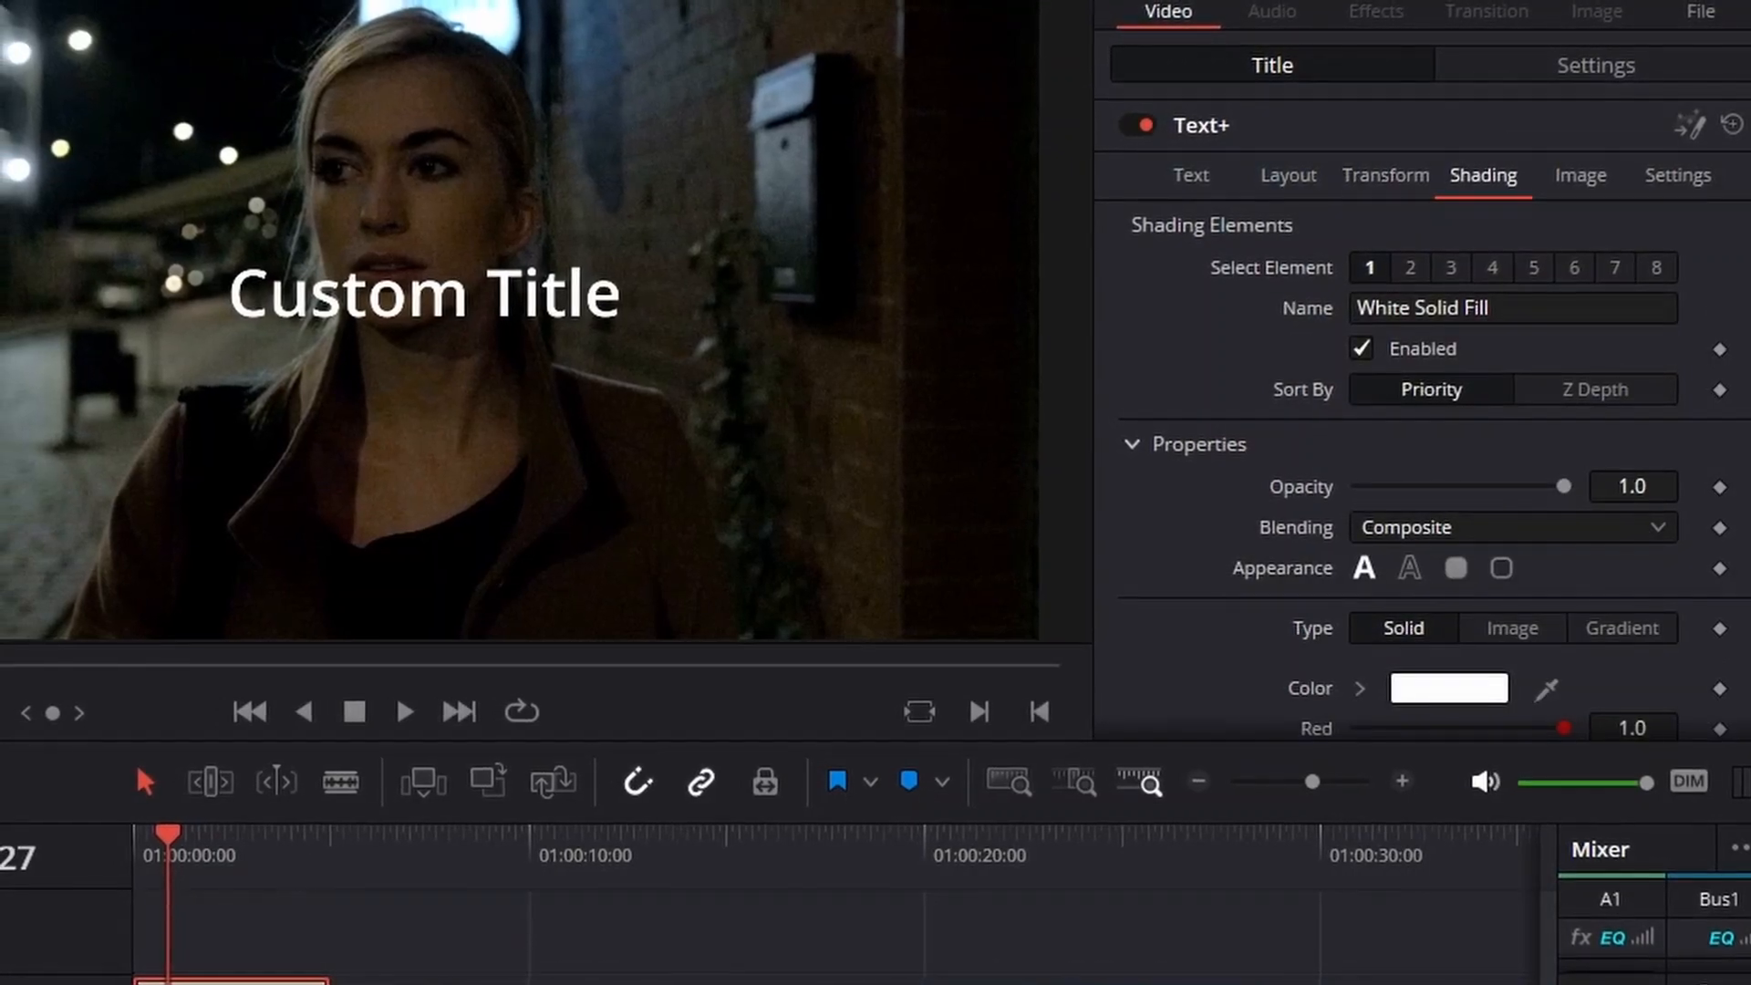
click(1580, 176)
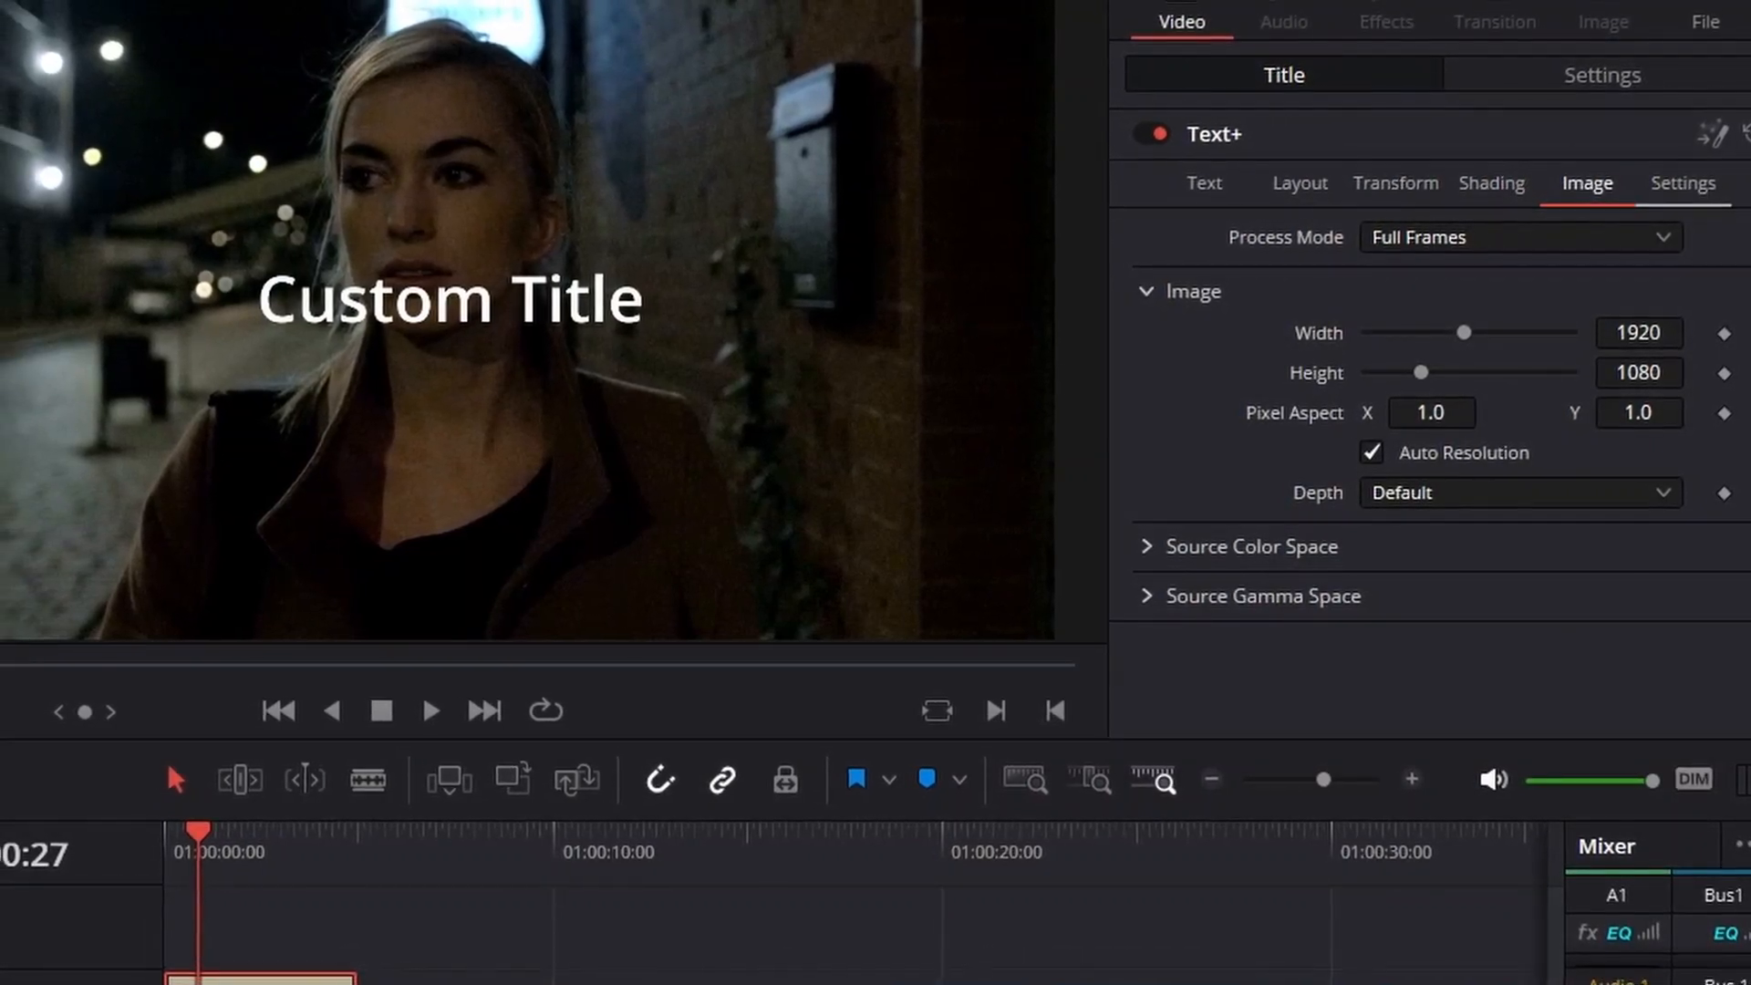
click(1680, 180)
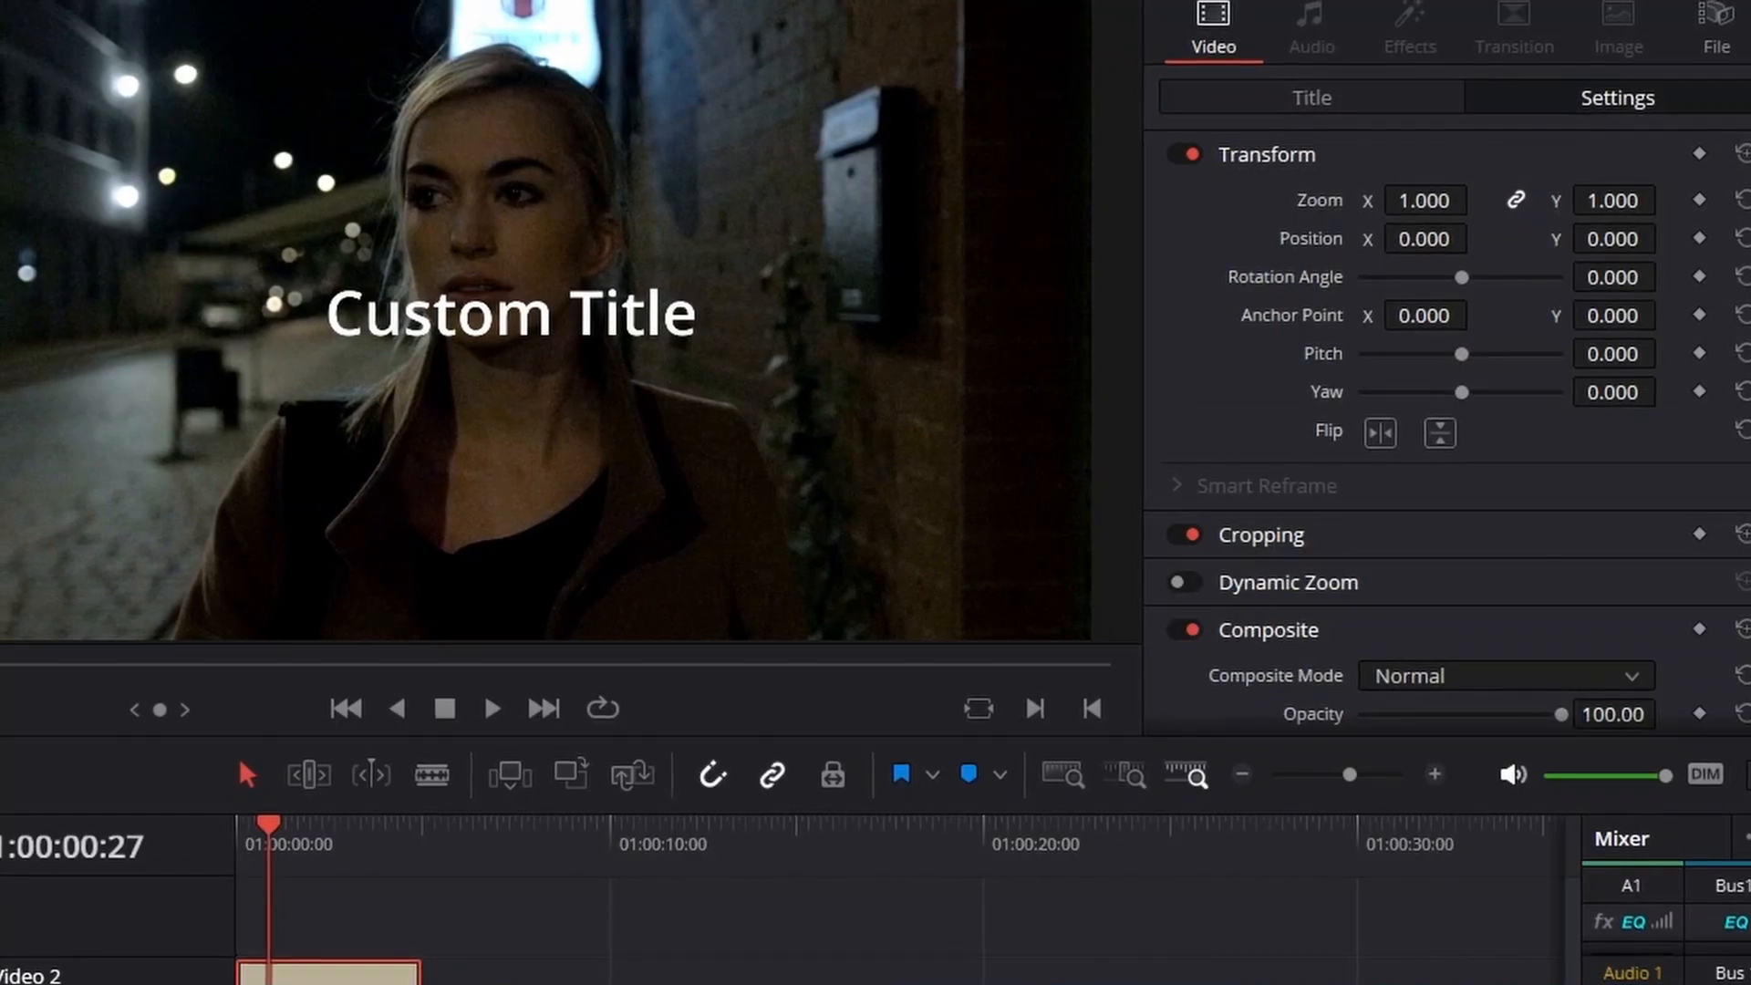
scroll(1446, 429, down, 2)
scroll(1447, 429, up, 2)
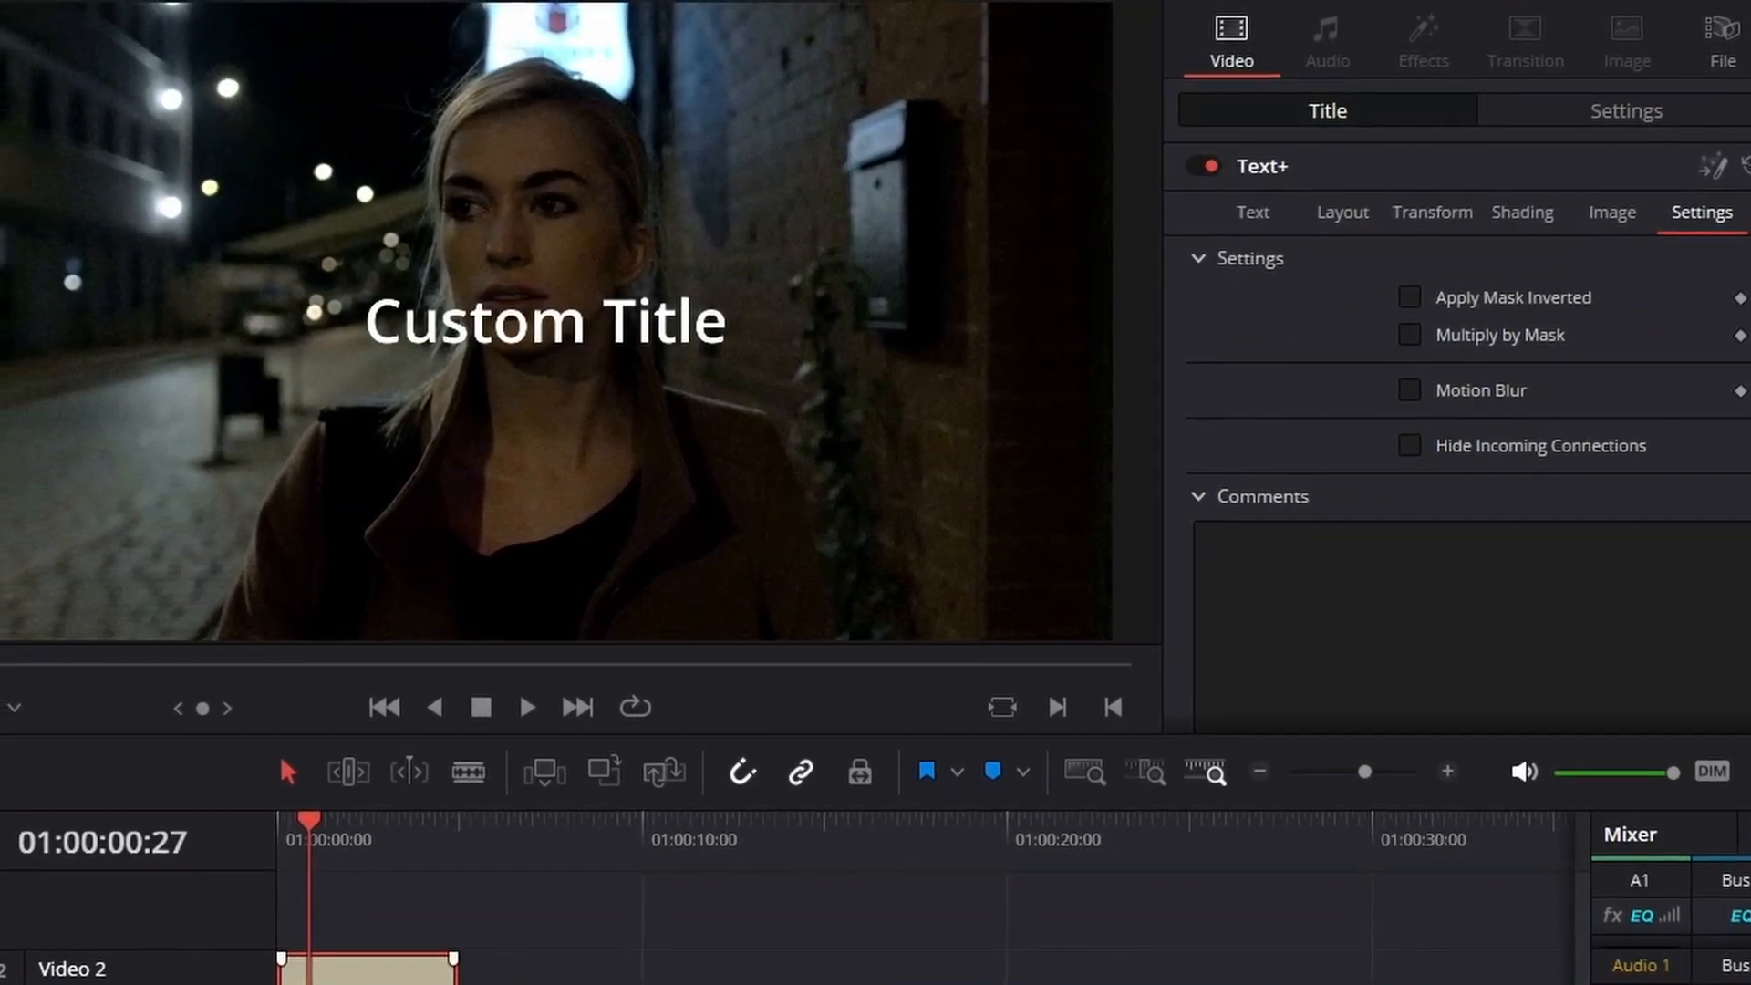
Move the Text+ title along Video 2 to start at about 01:00:16:00, over the second clip
drag(365, 971, 944, 971)
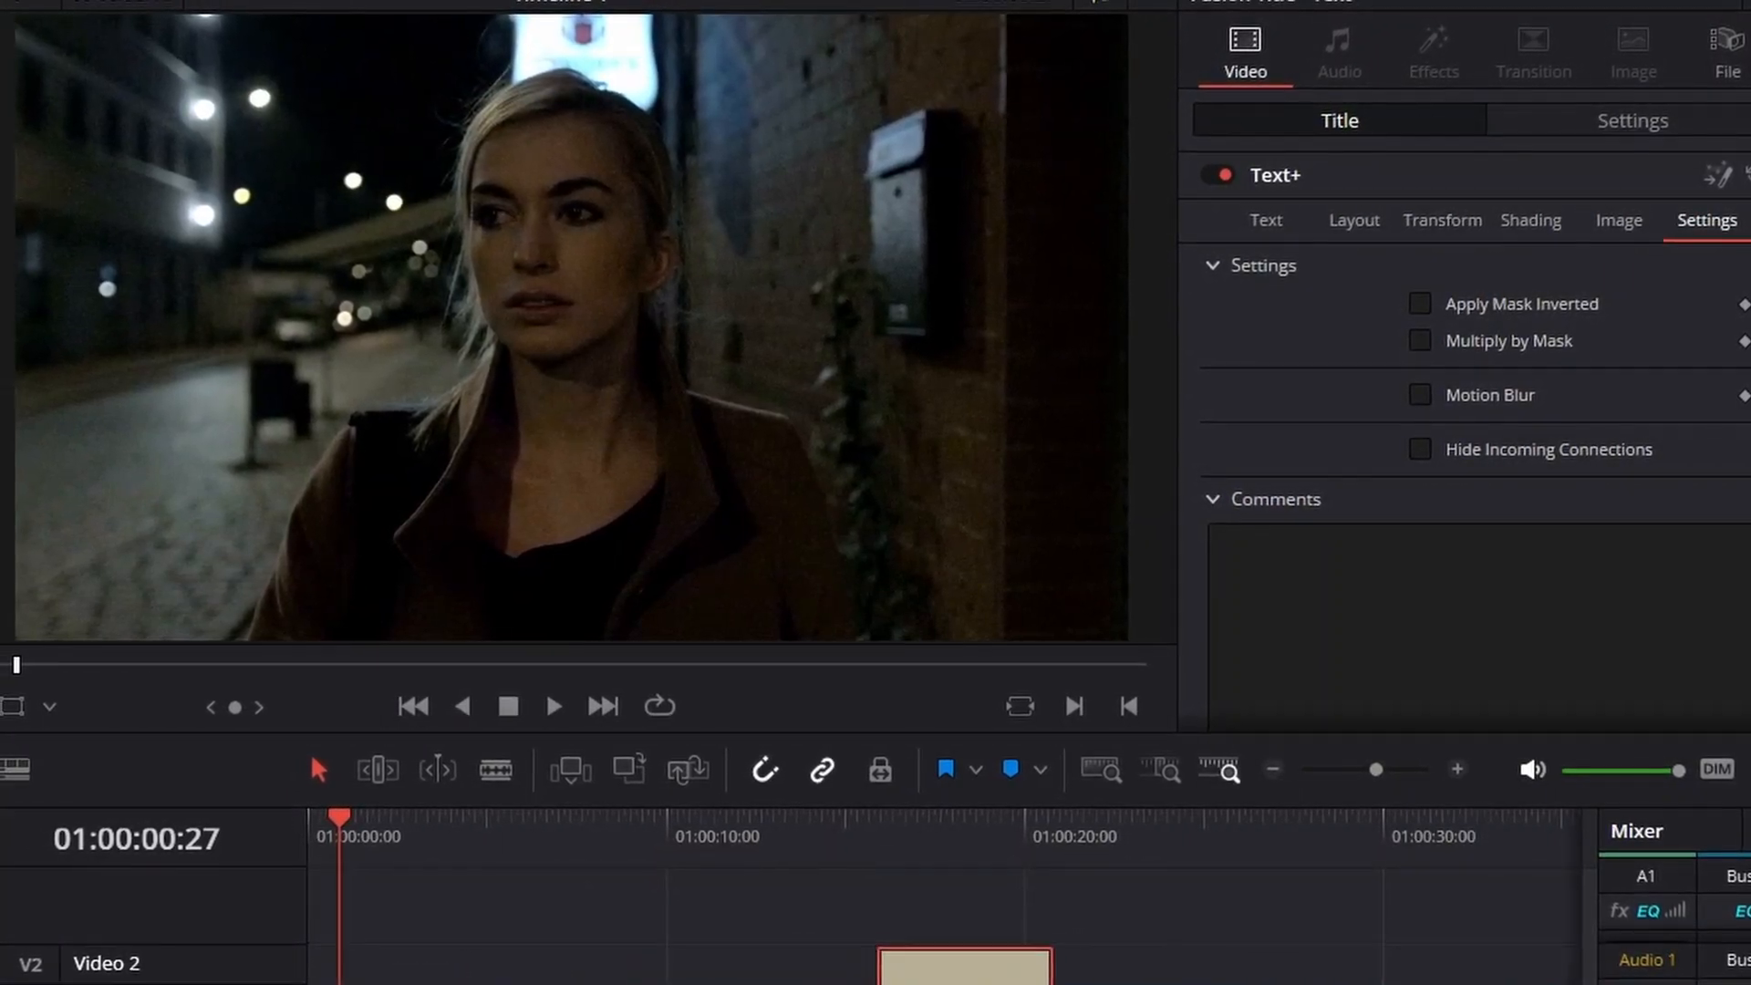
Move the Text+ title up to a track above Video 2, over the later part of the first clip
key(Down)
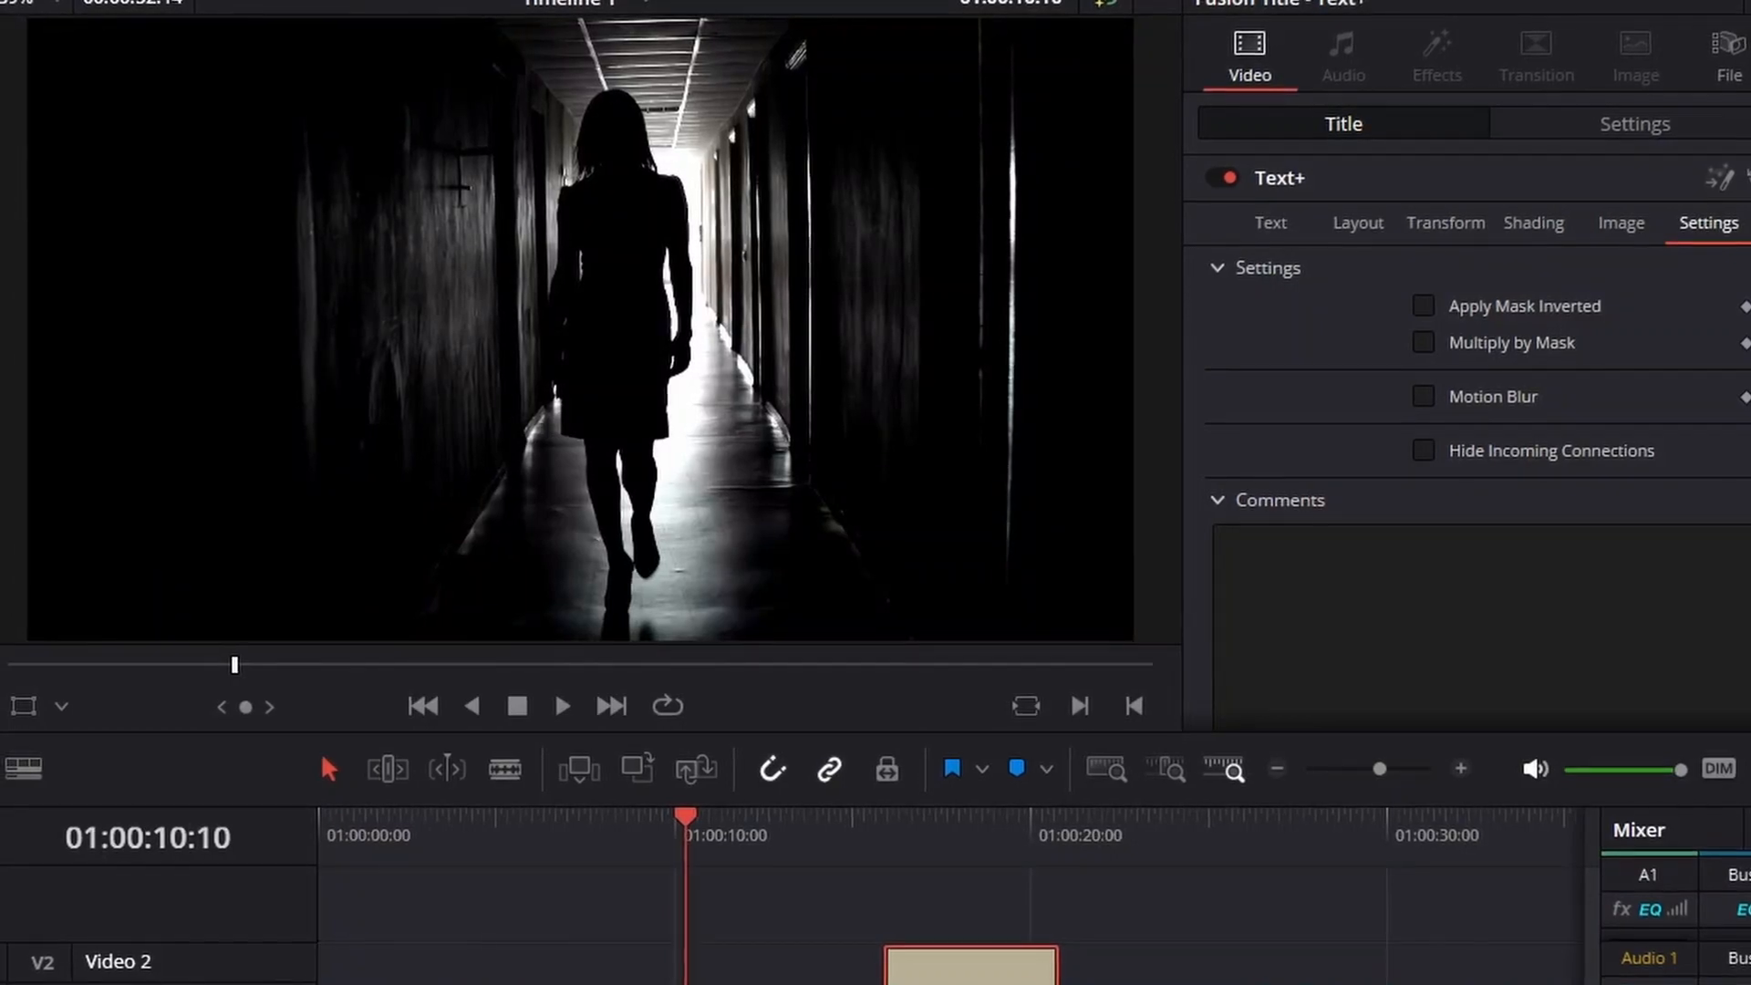
drag(943, 971, 905, 971)
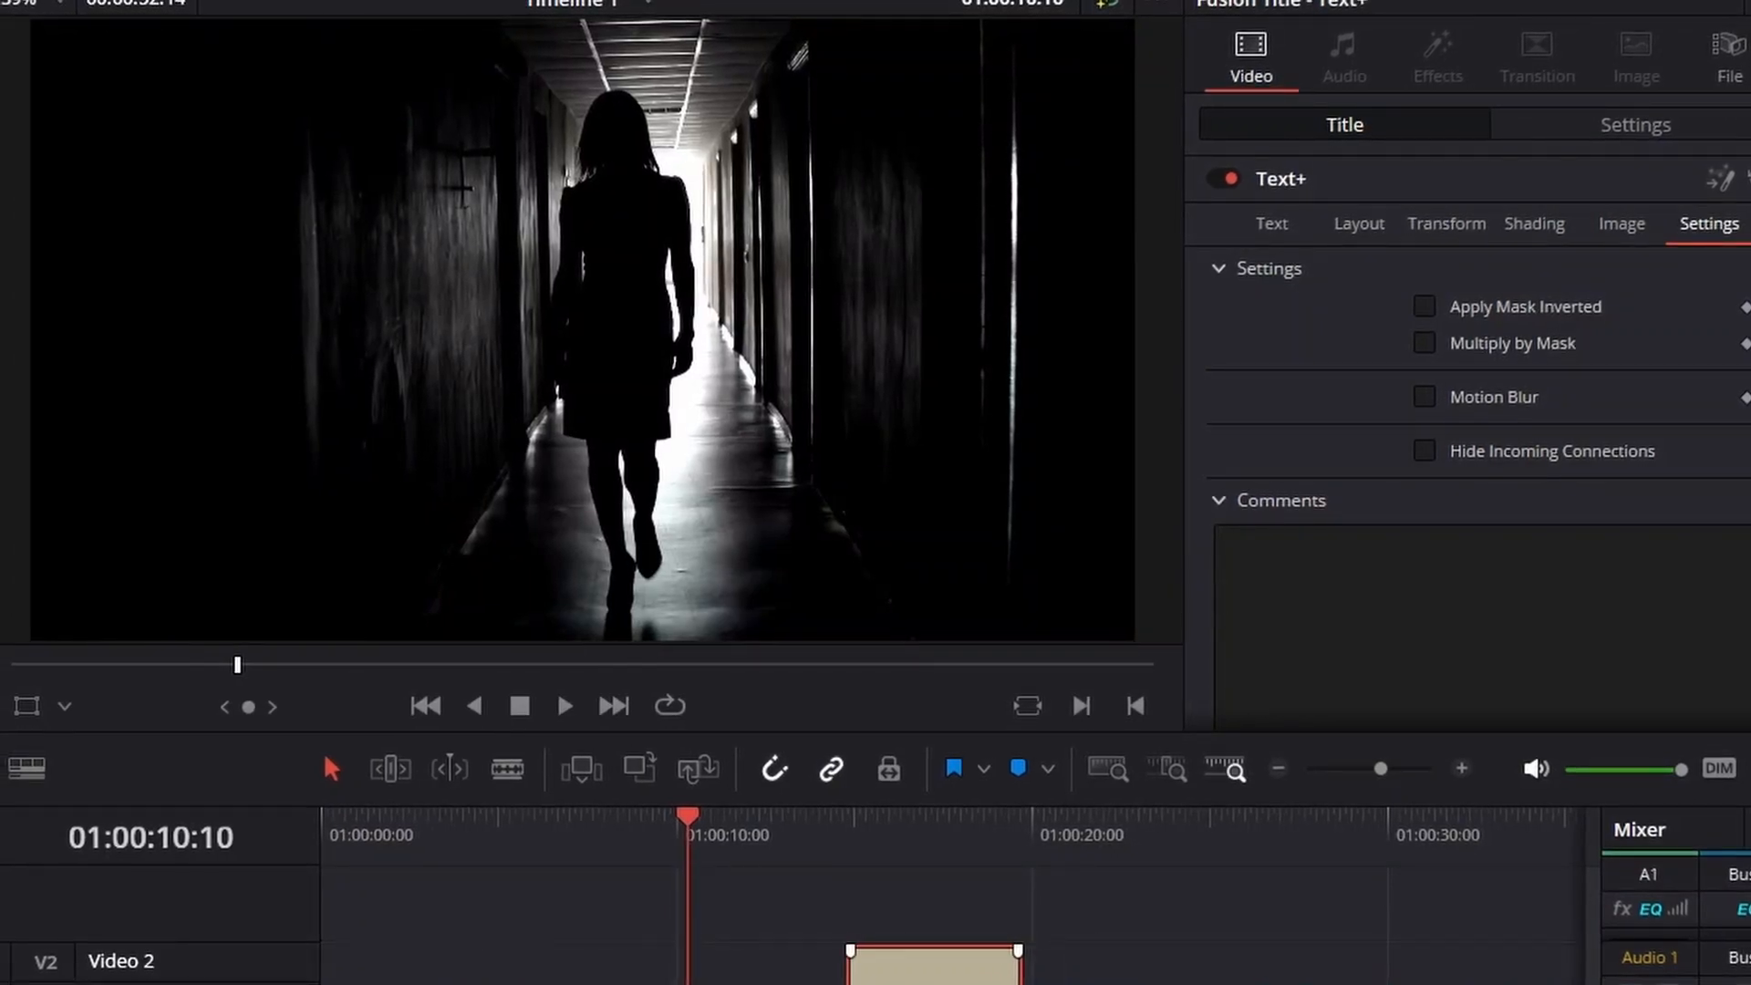
key(Up)
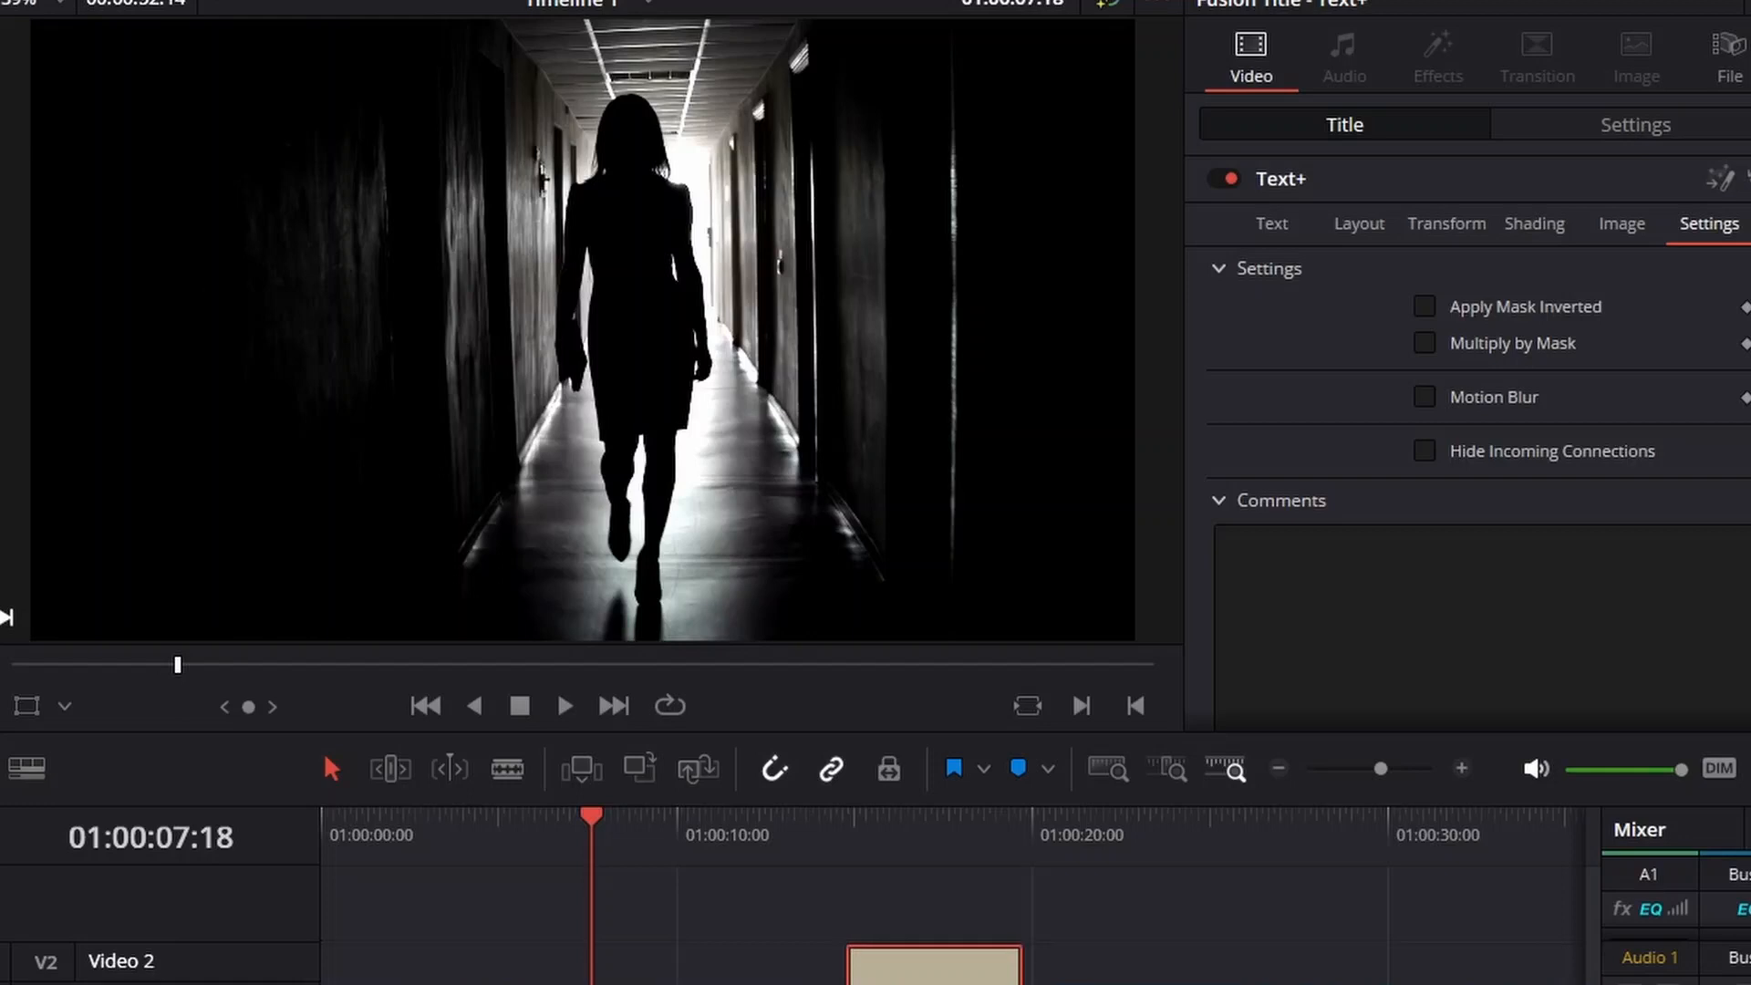
key(Down)
drag(934, 967, 502, 890)
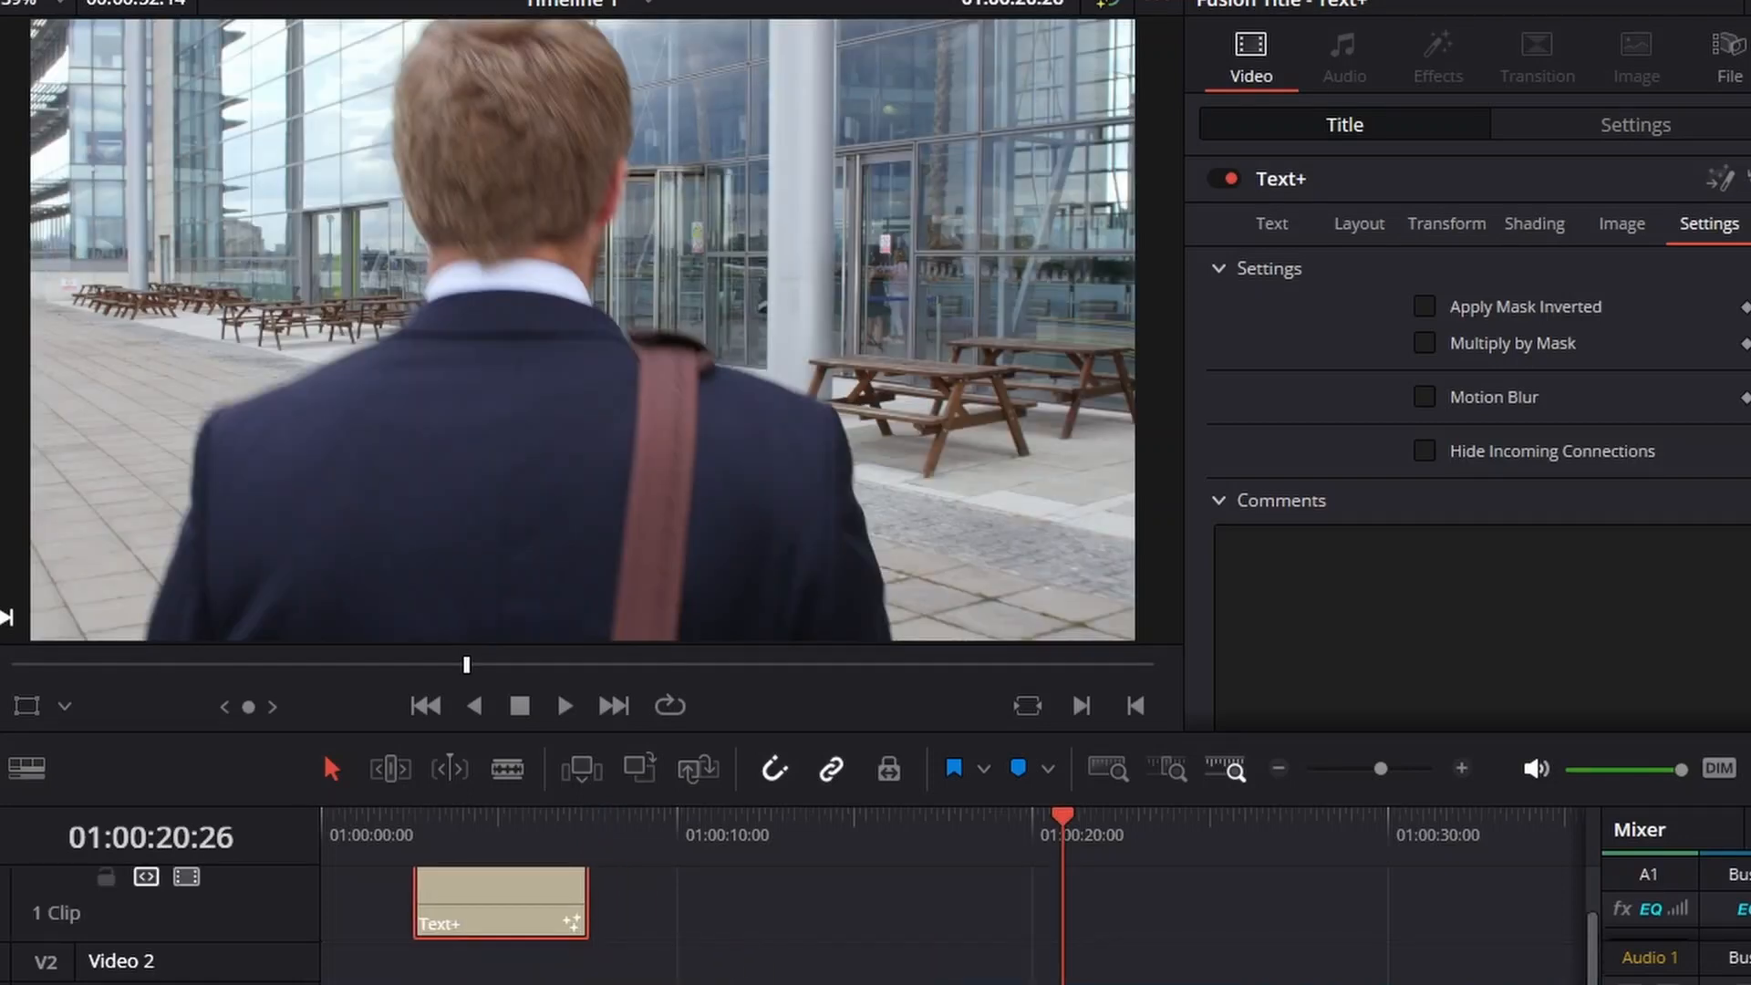
Split the second clip, 455841836.mp4, at 01:00:15:22 and ripple-cut the remainder after the split
click(507, 768)
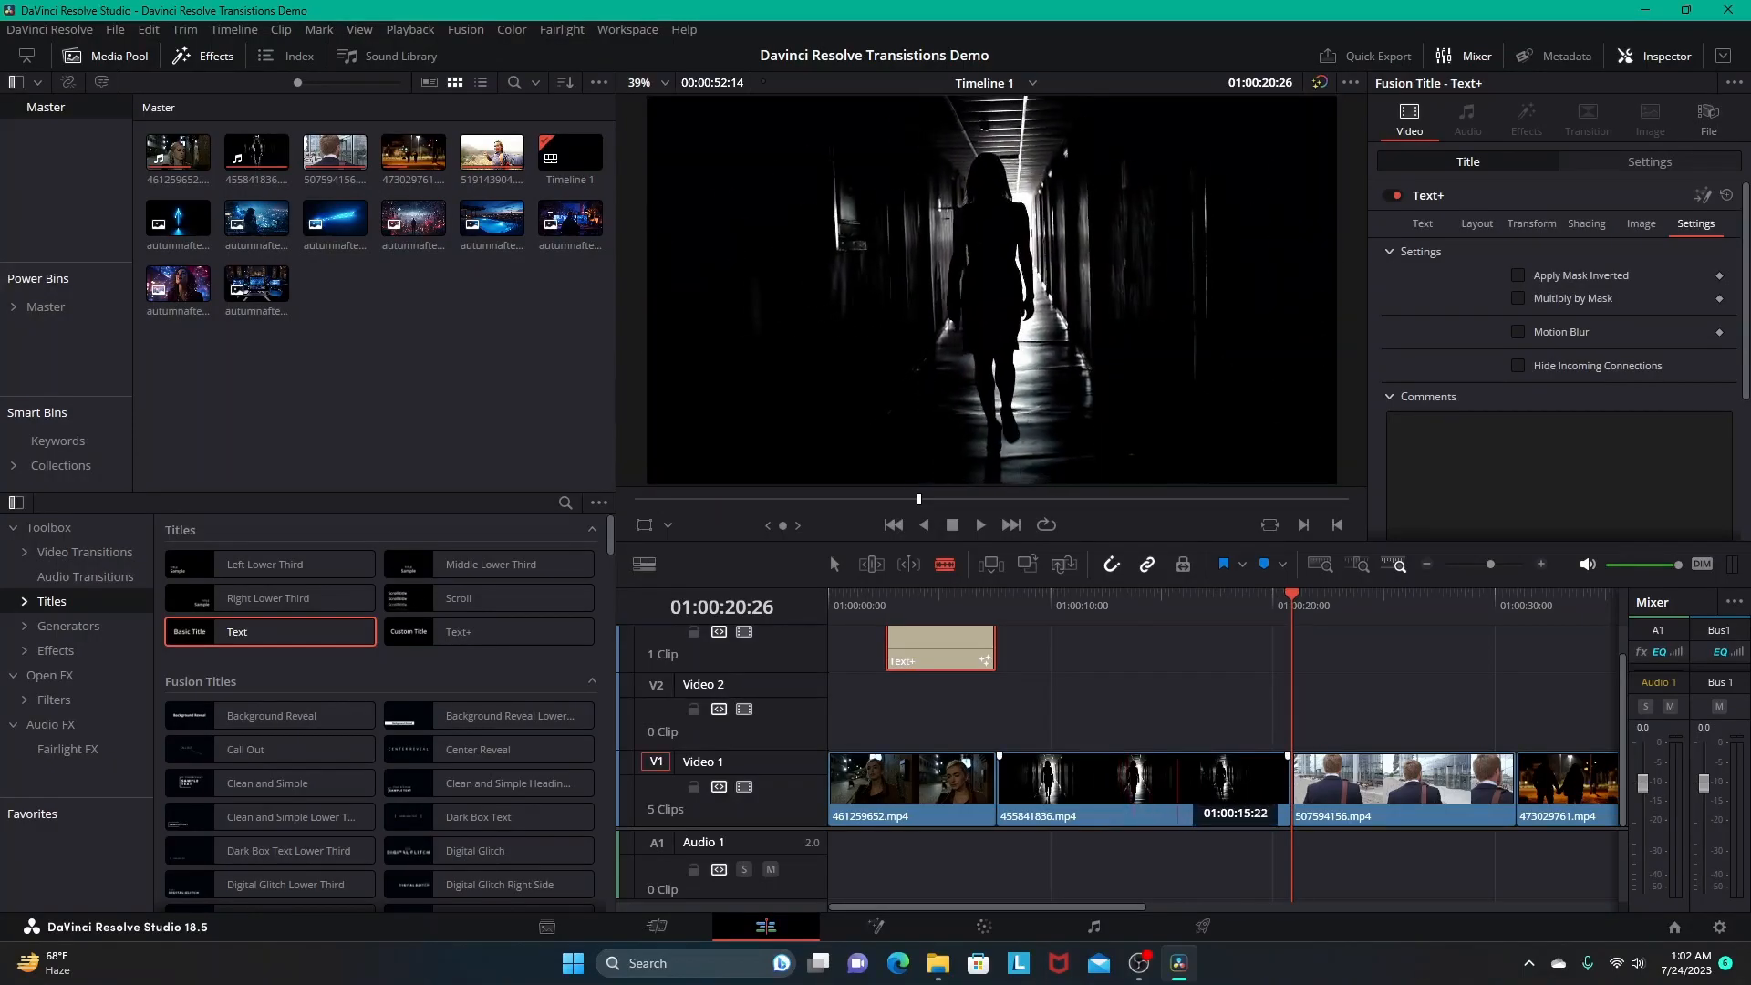
click(1179, 784)
right_click(1222, 782)
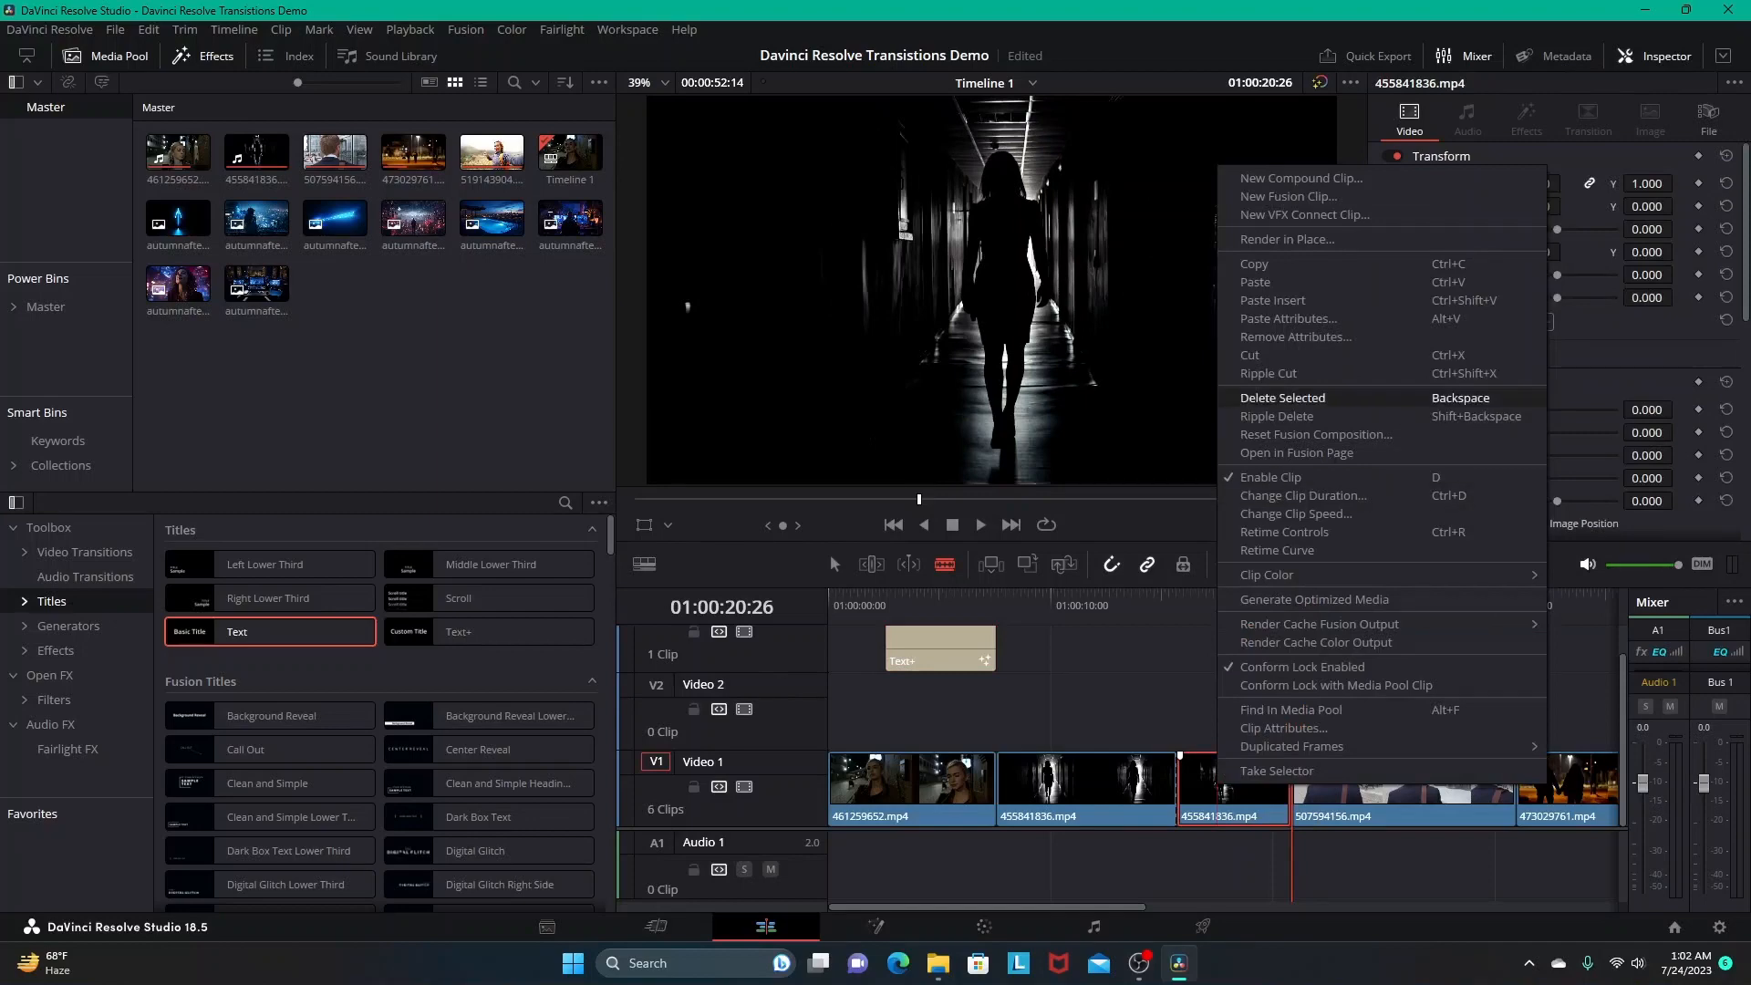
click(1268, 373)
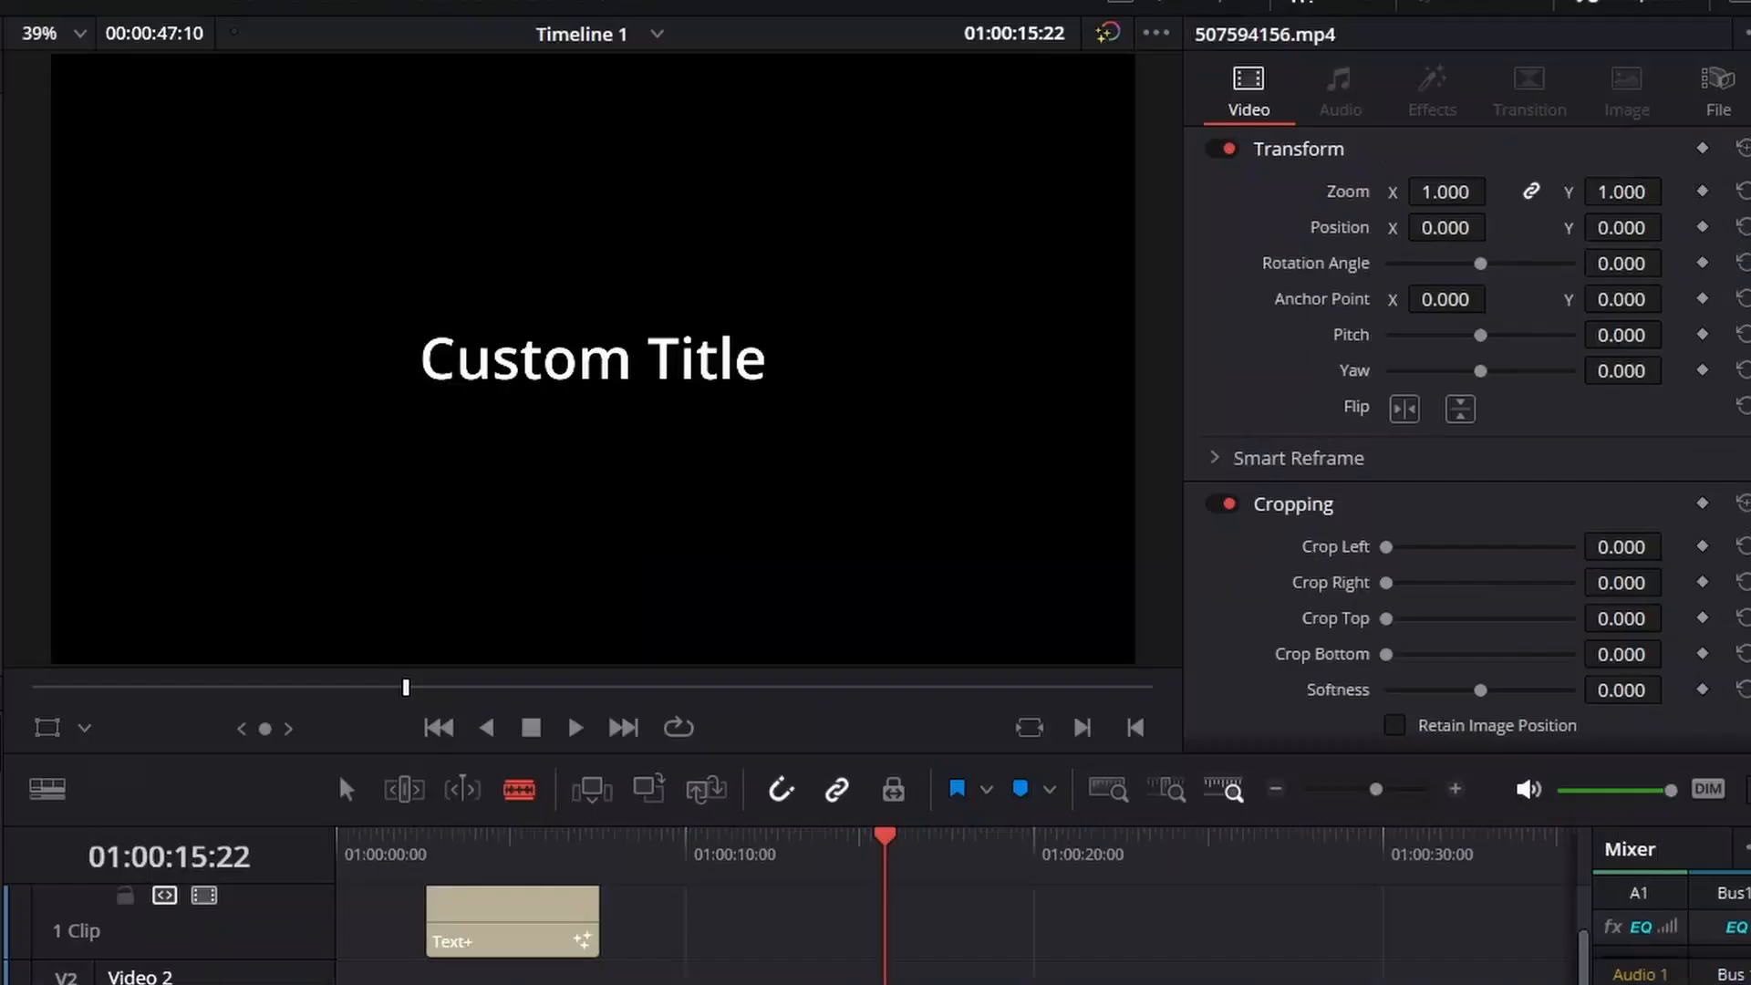
Move the Text+ title onto Video 2 over the hallway clip, starting at 01:00:09:01
key(a)
drag(513, 921, 740, 983)
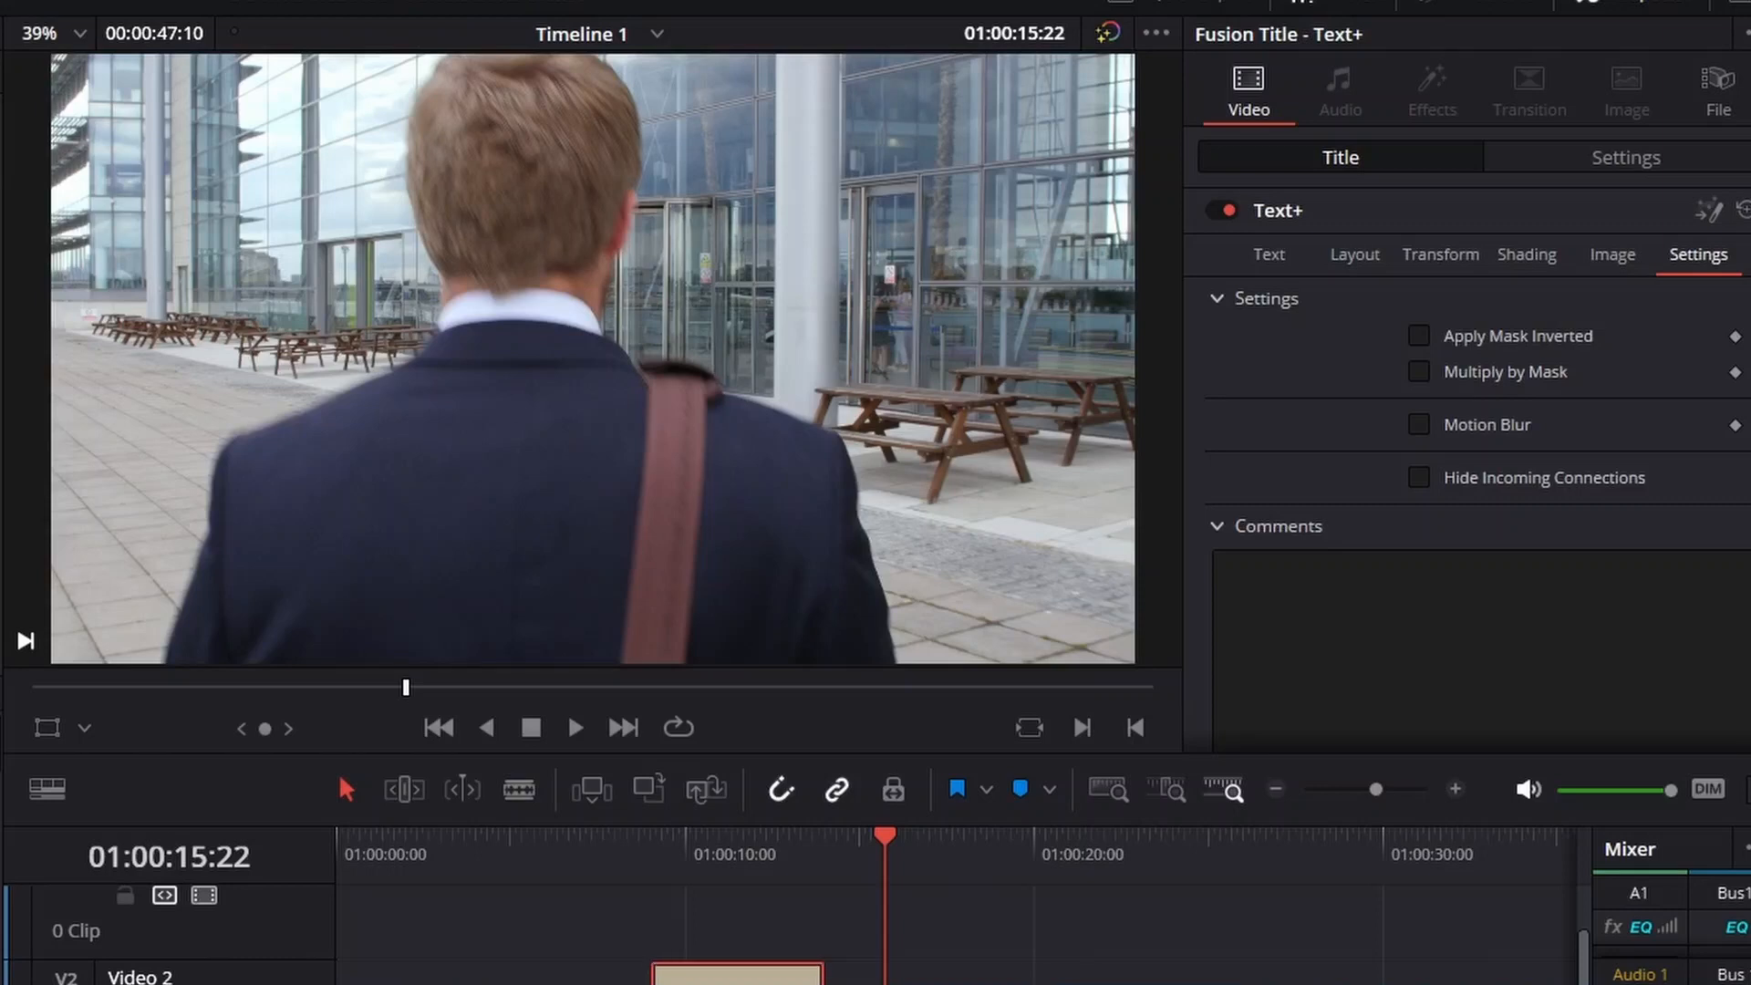
key(Up)
key(Up)
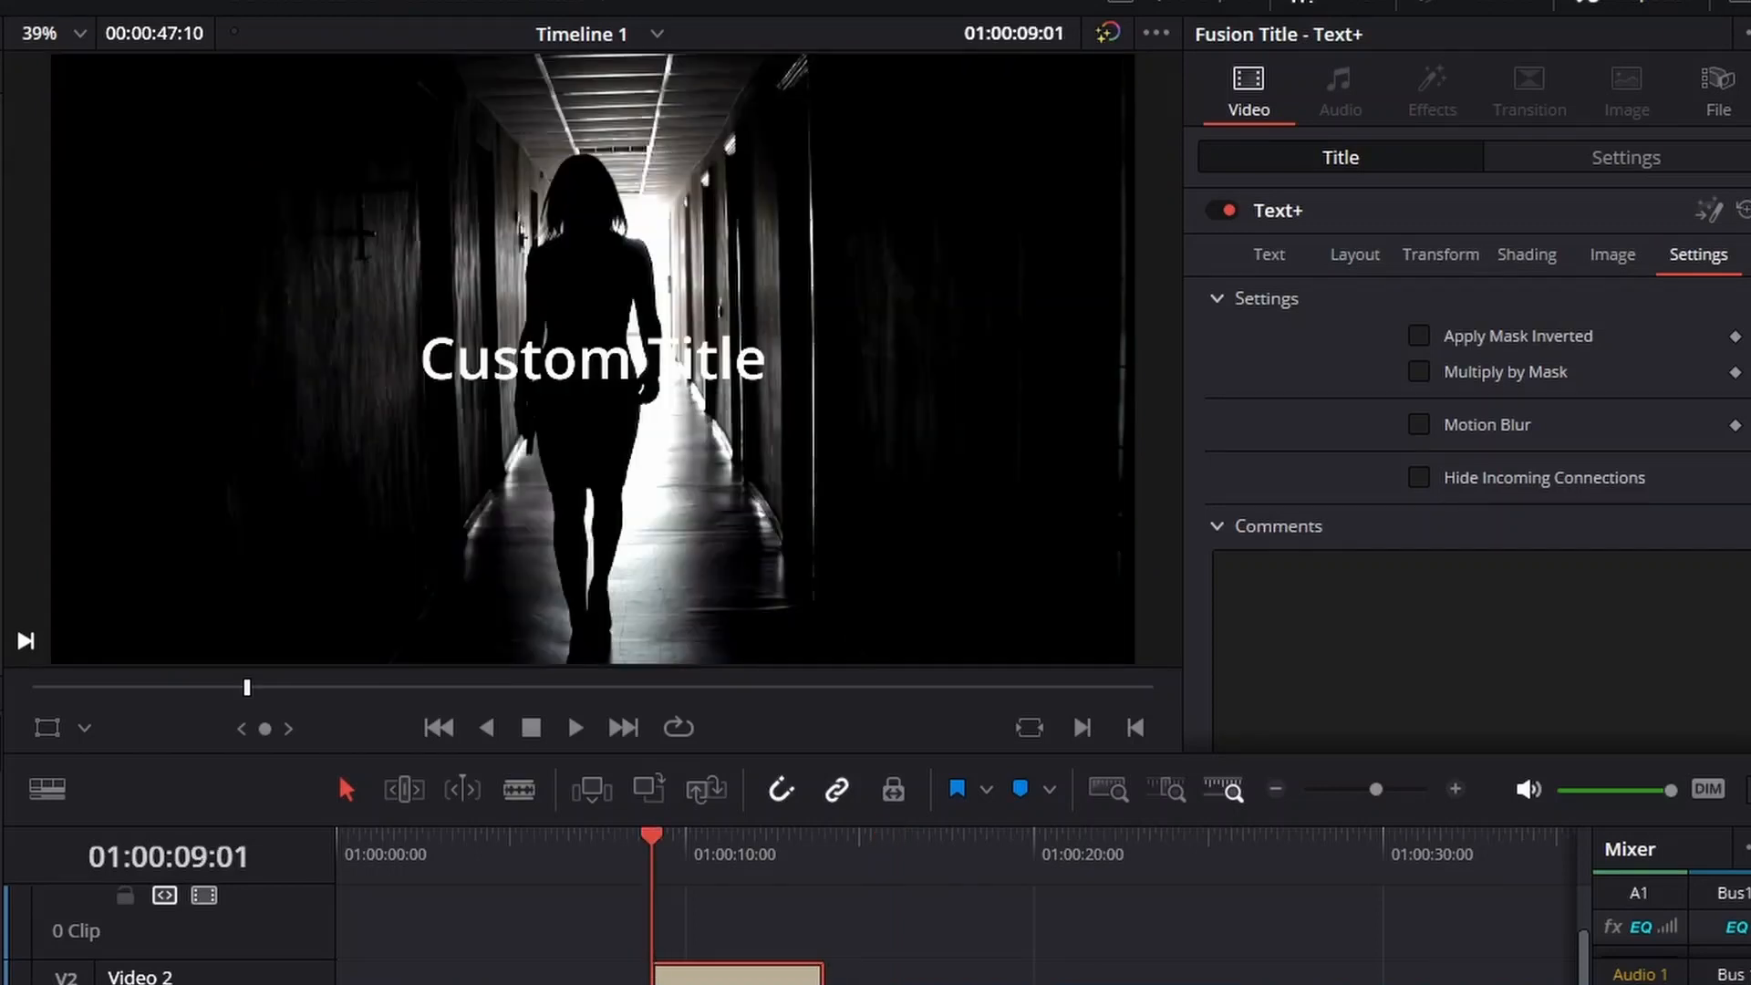
With the playhead at 01:00:11:08, replace the Text+ title's wording with "Straight Struttin'"
click(729, 835)
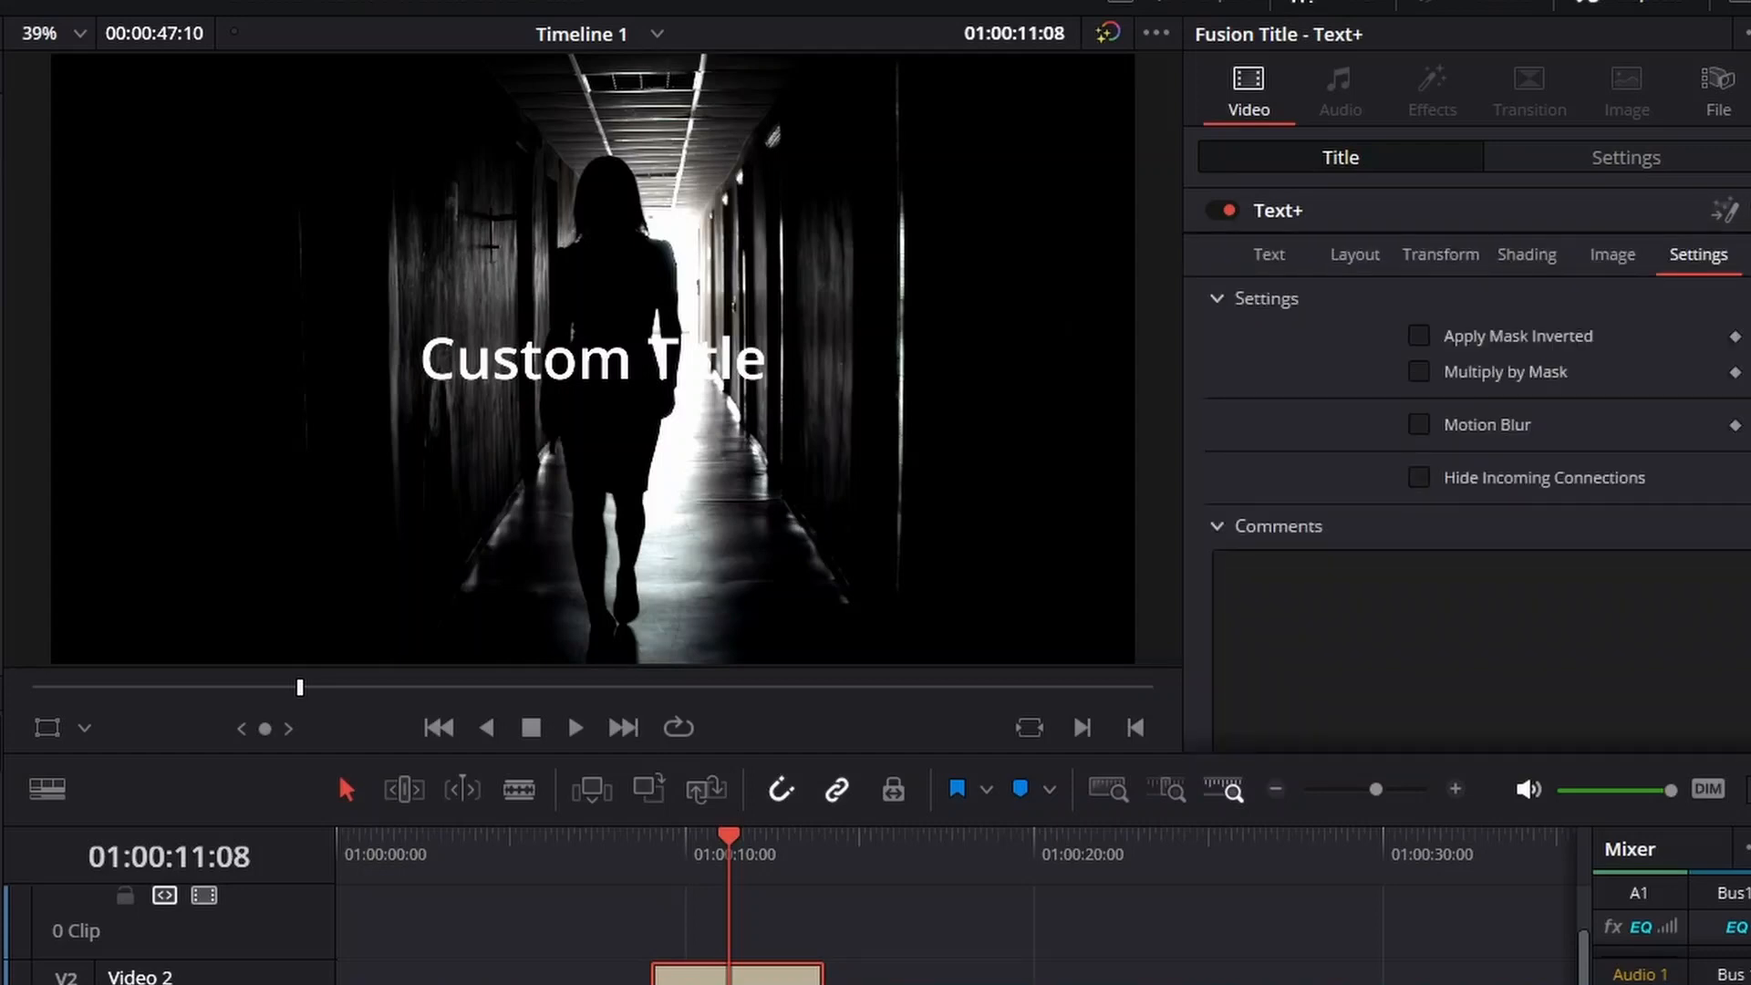
scroll(1468, 410, down, 3)
scroll(1469, 411, up, 3)
click(1268, 254)
drag(1318, 338, 1216, 339)
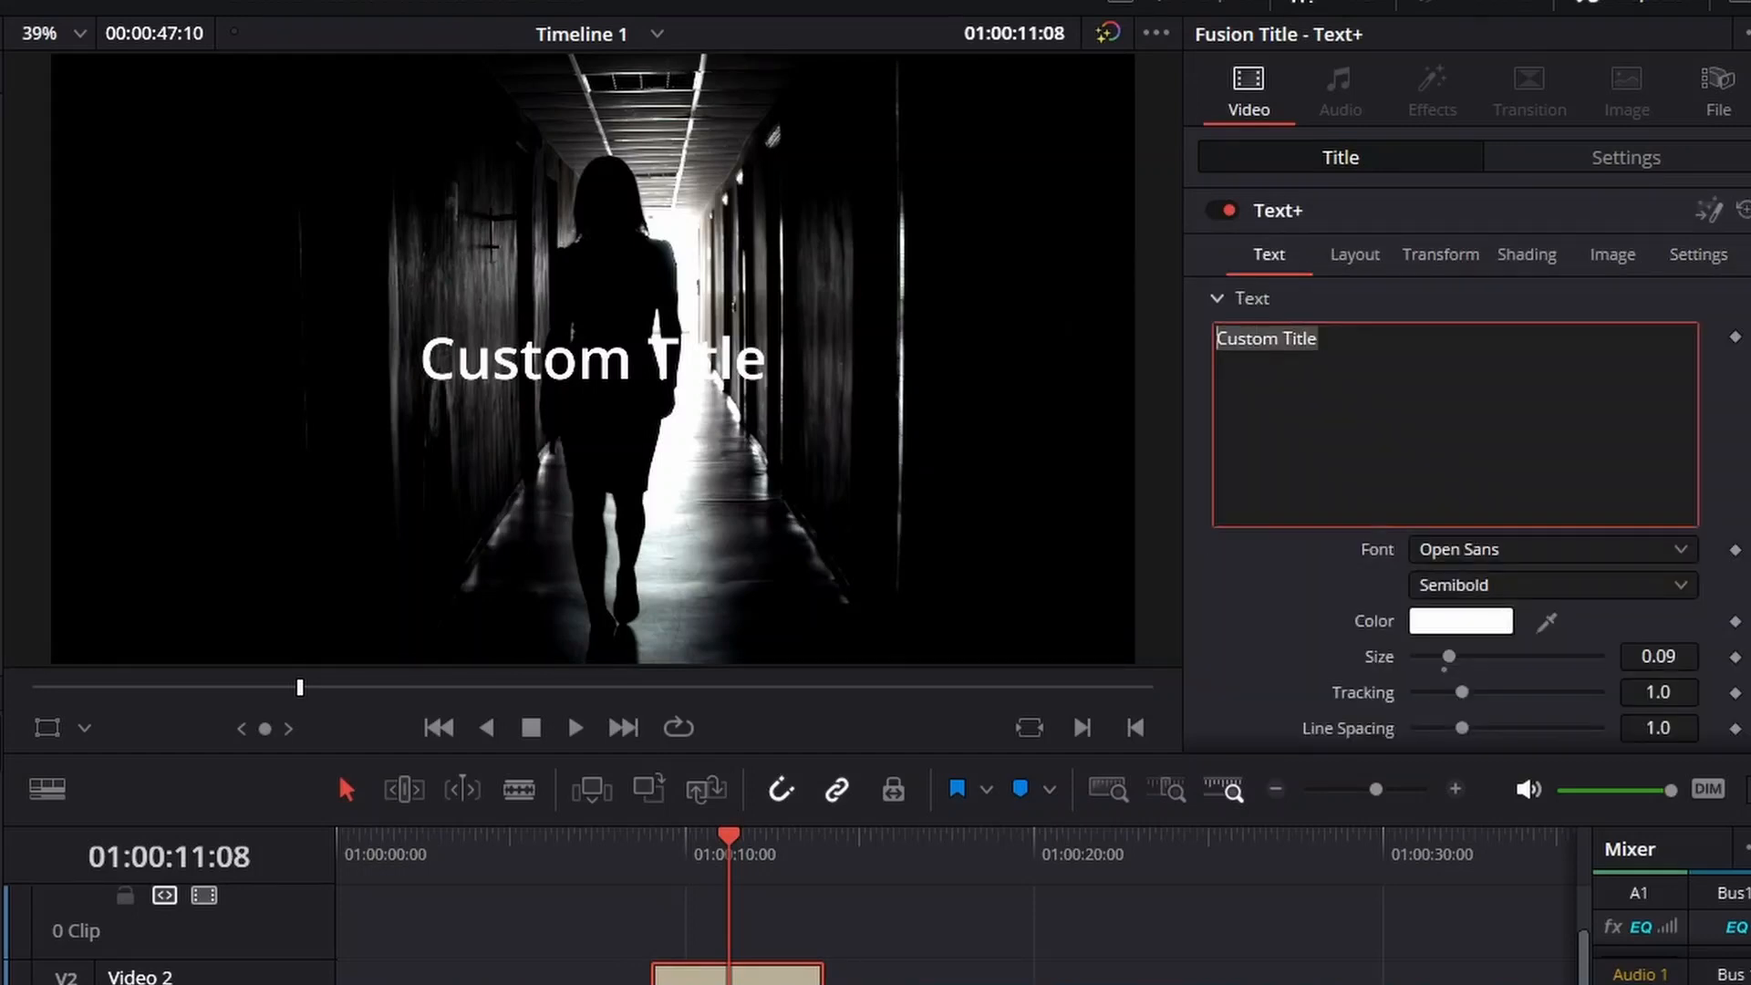
key(BackSpace)
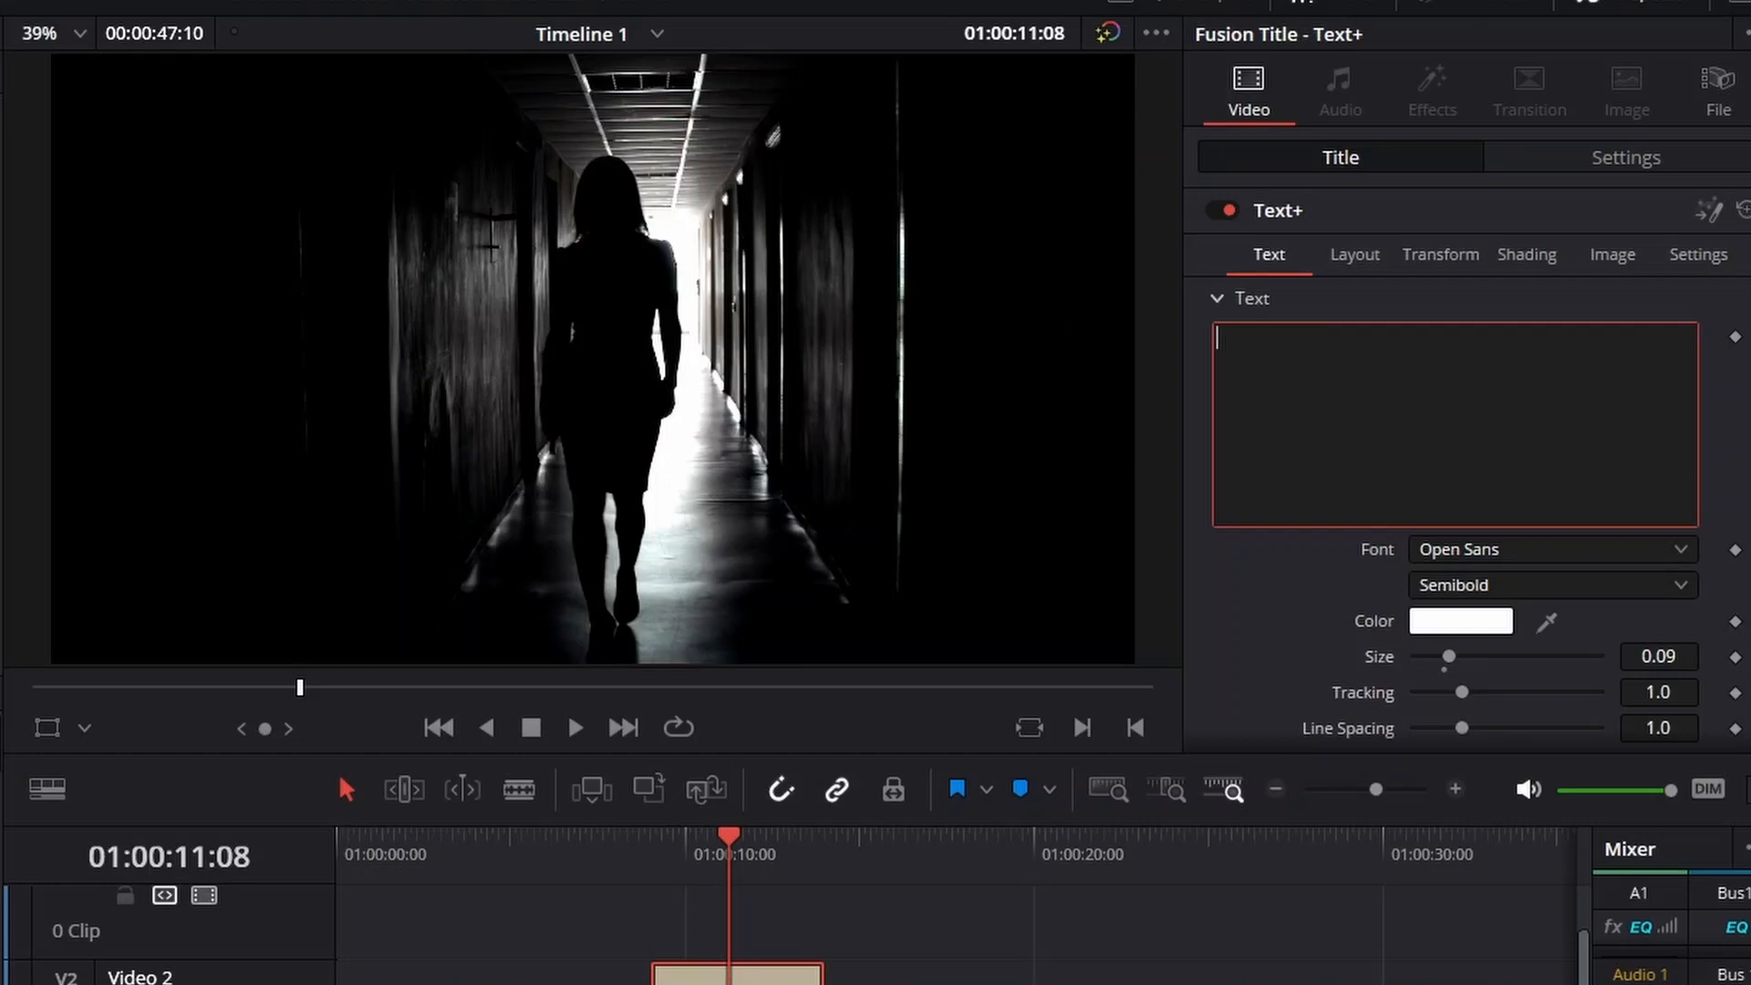
text(Straigh)
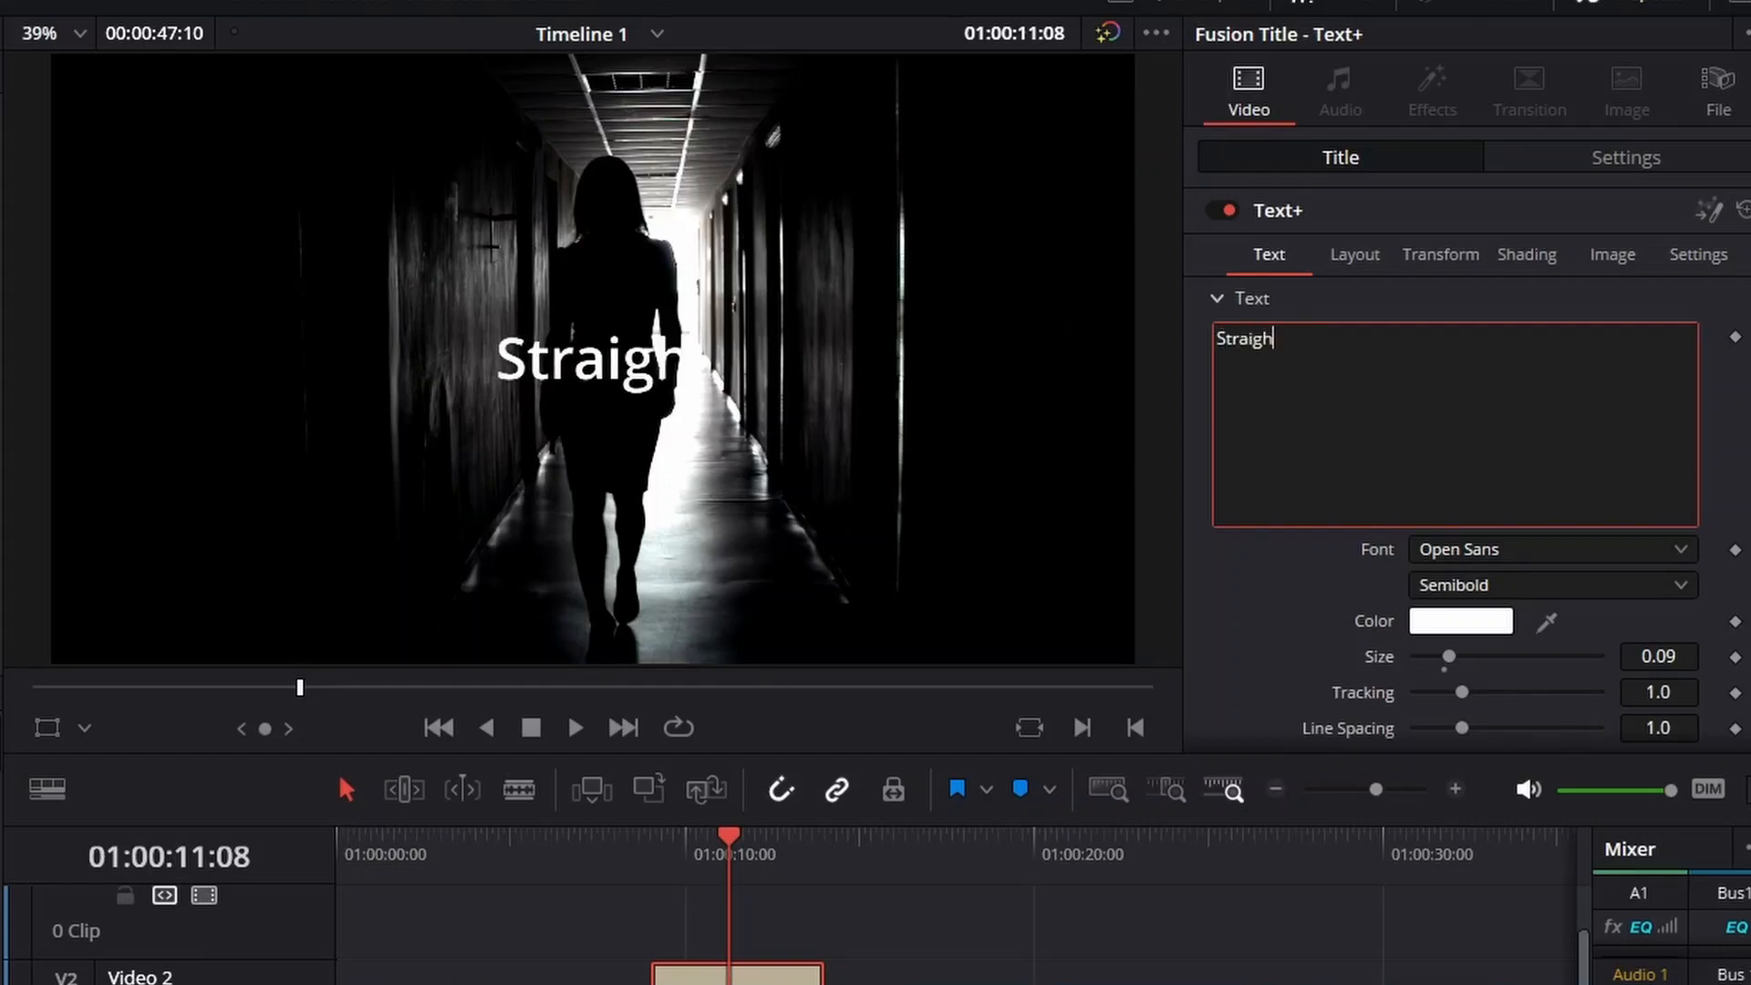
text(t Struttin)
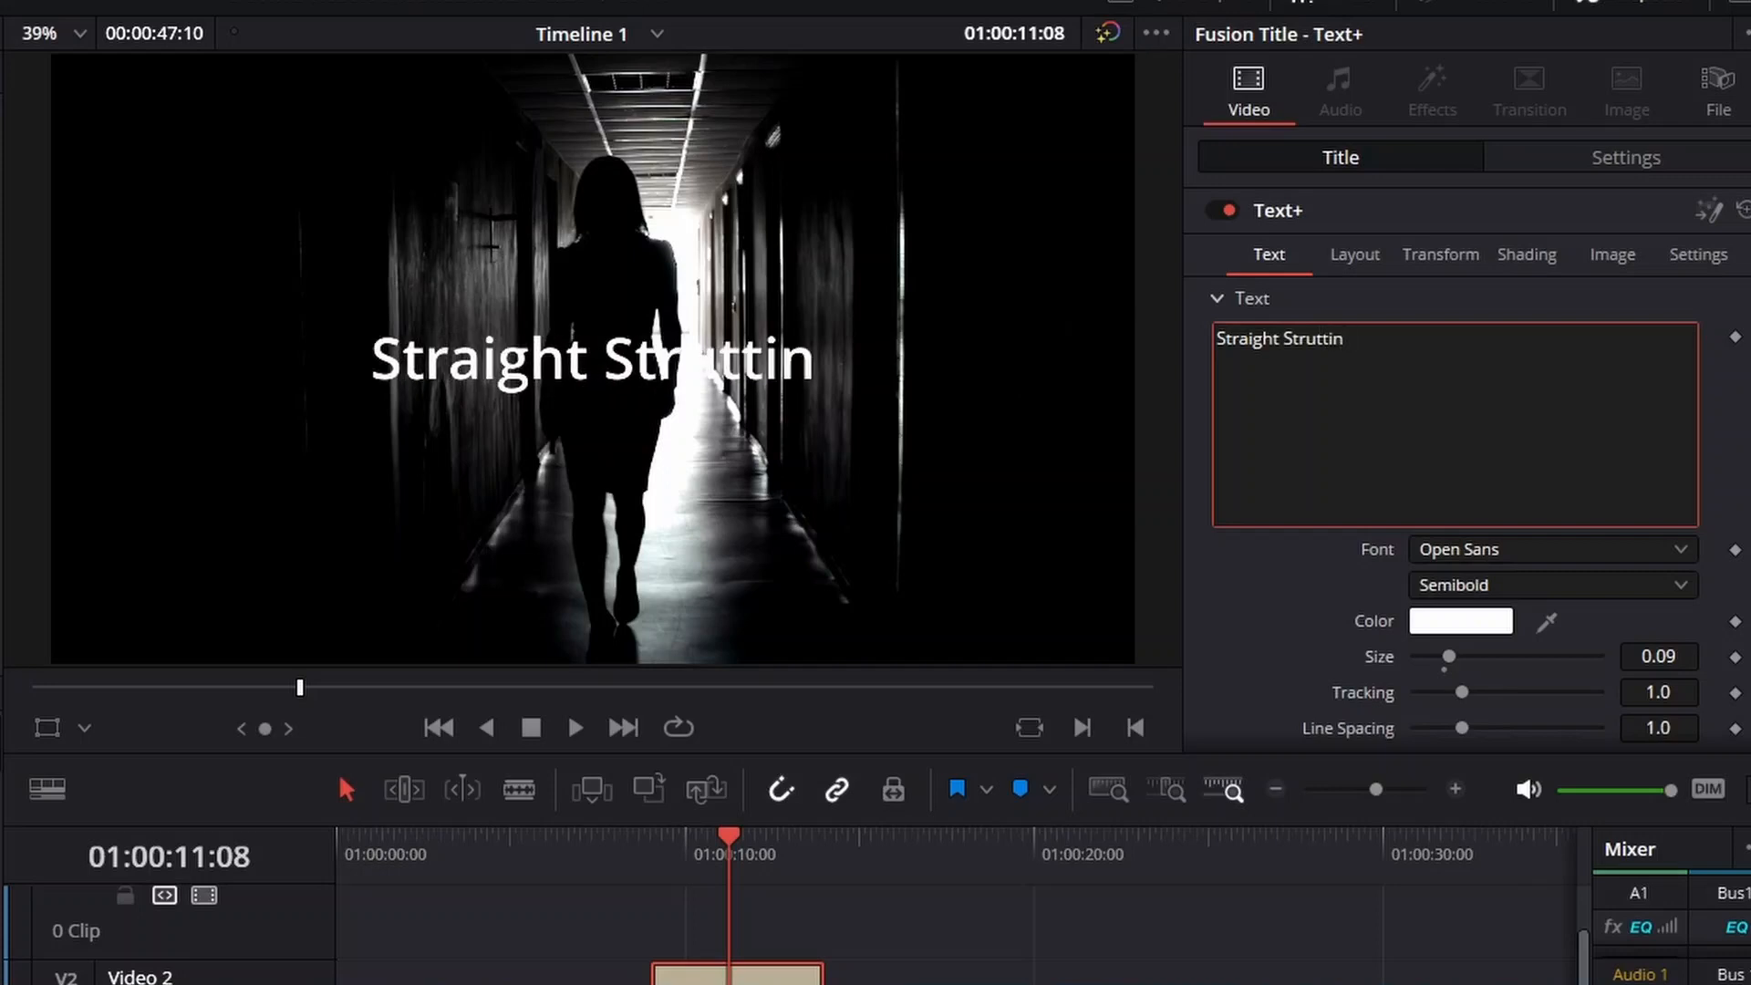
text(')
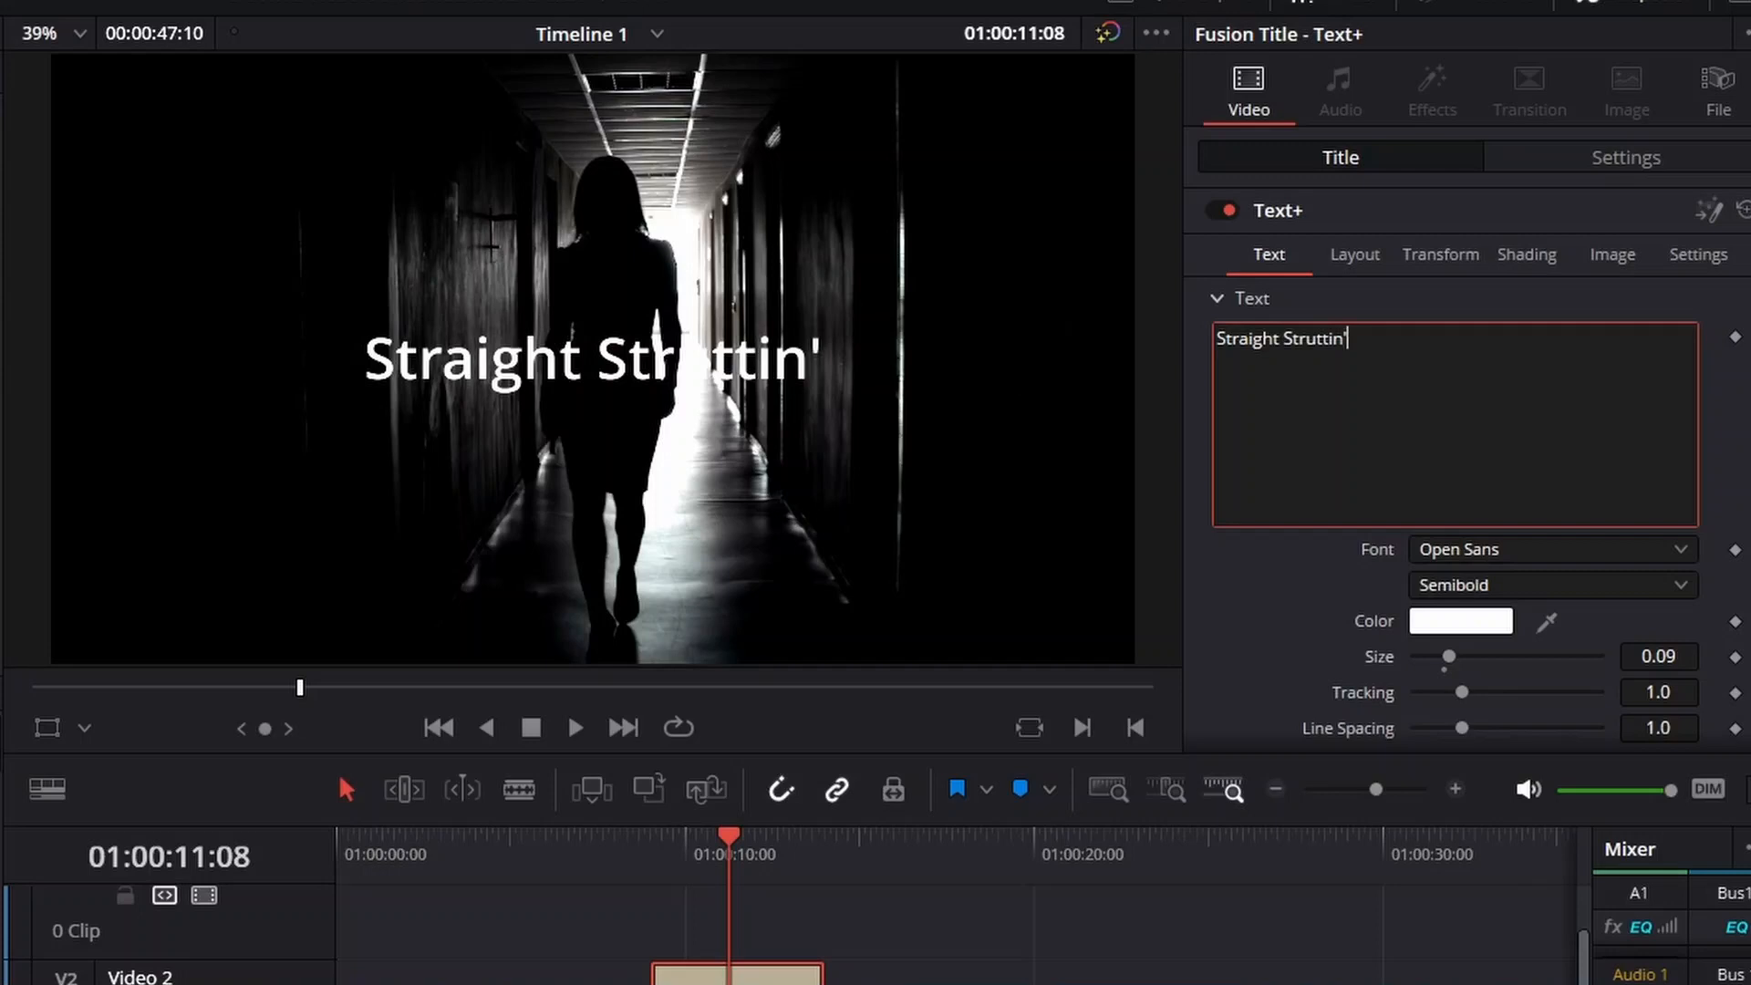
Change the Text+ title's font to Impact
click(1552, 550)
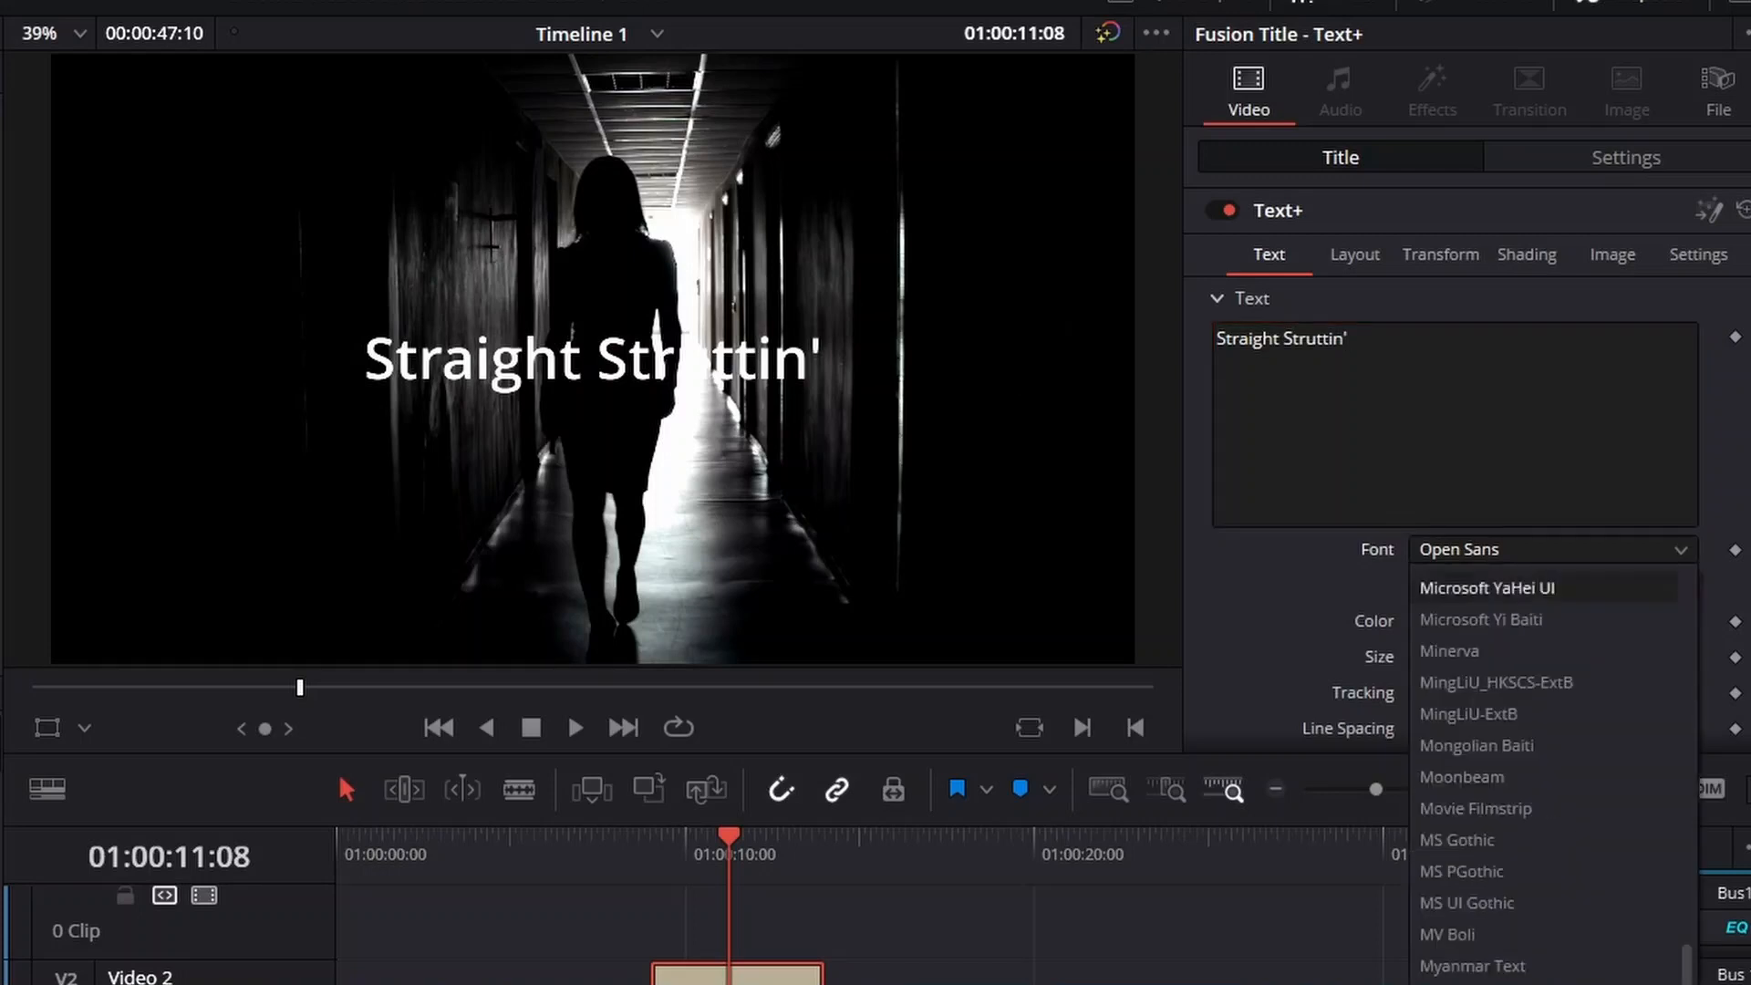
scroll(1547, 810, up, 4)
scroll(1547, 840, up, 5)
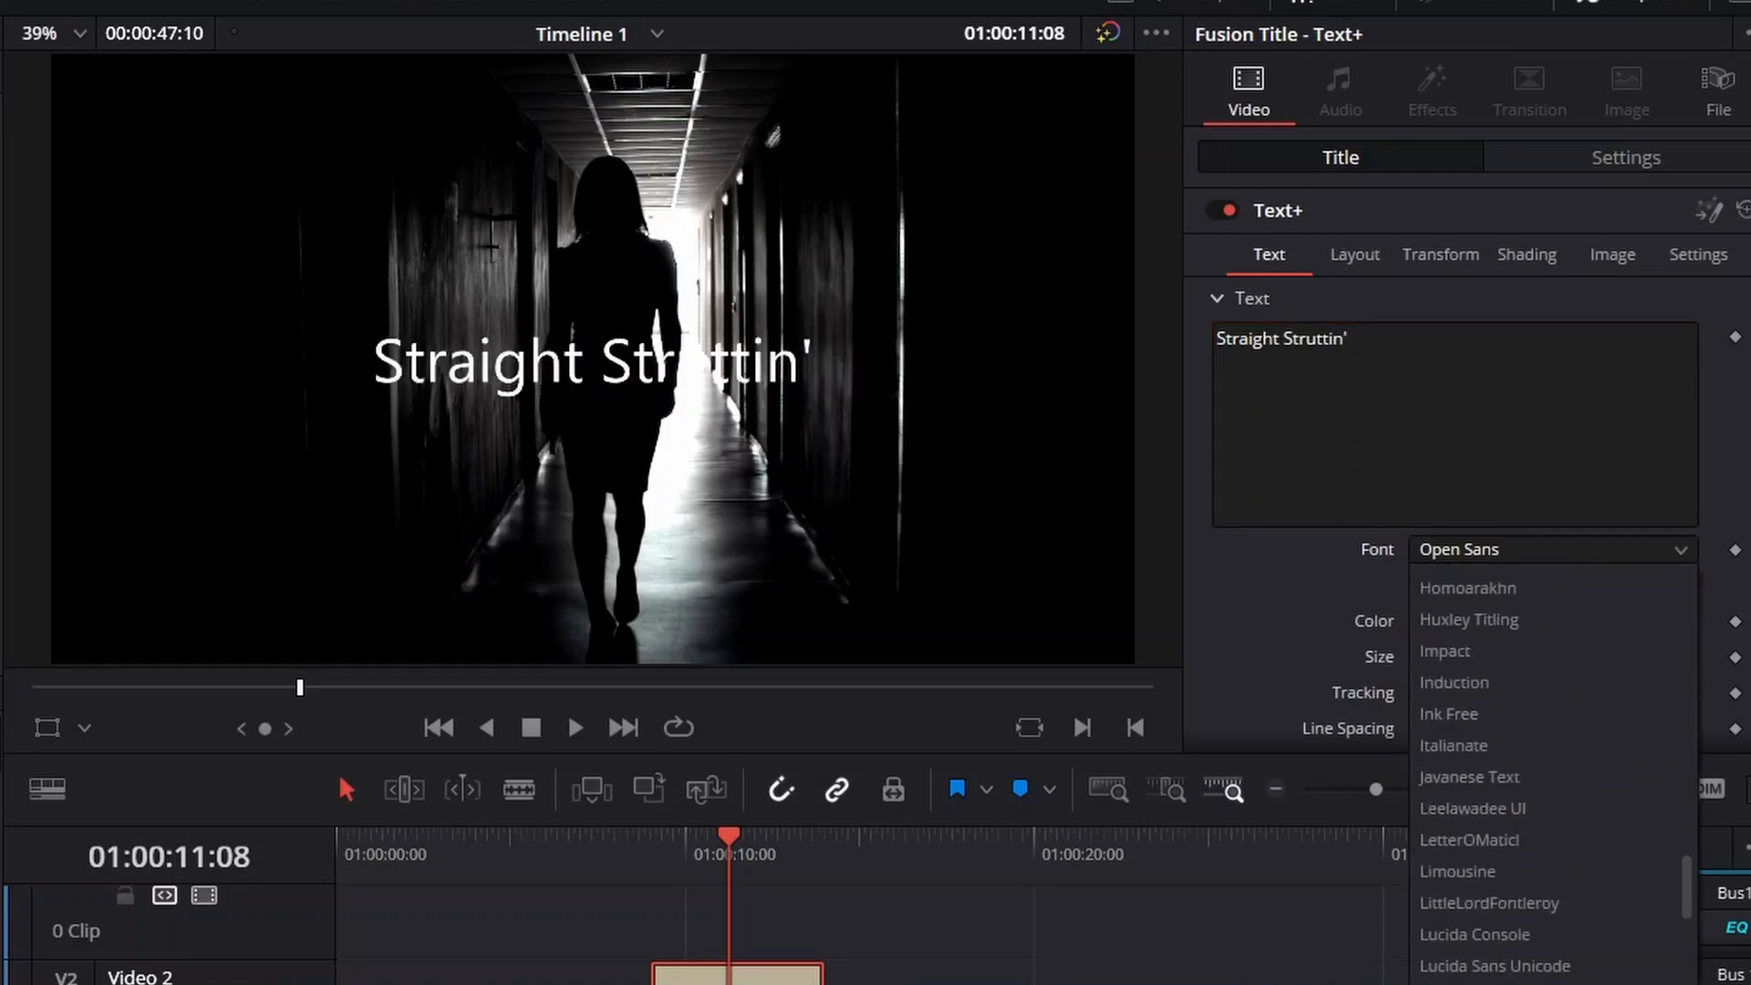
click(1548, 650)
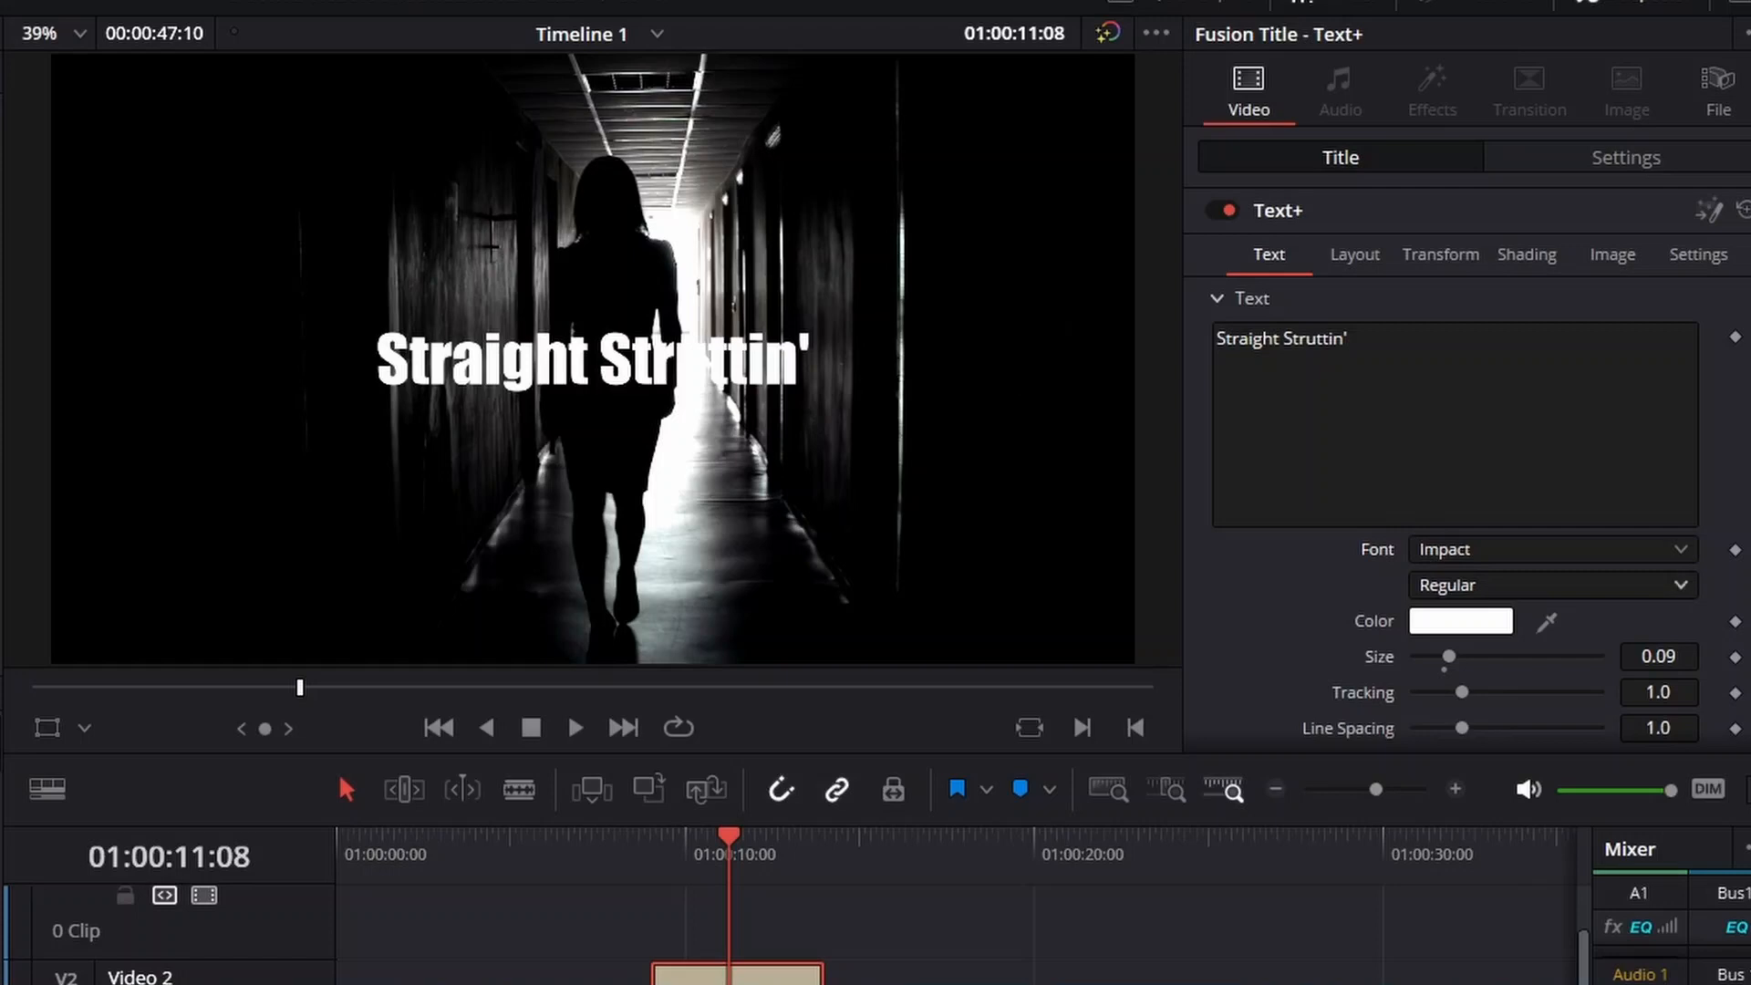
Set the Text+ title's color to hot pink, #ff007f
click(1460, 621)
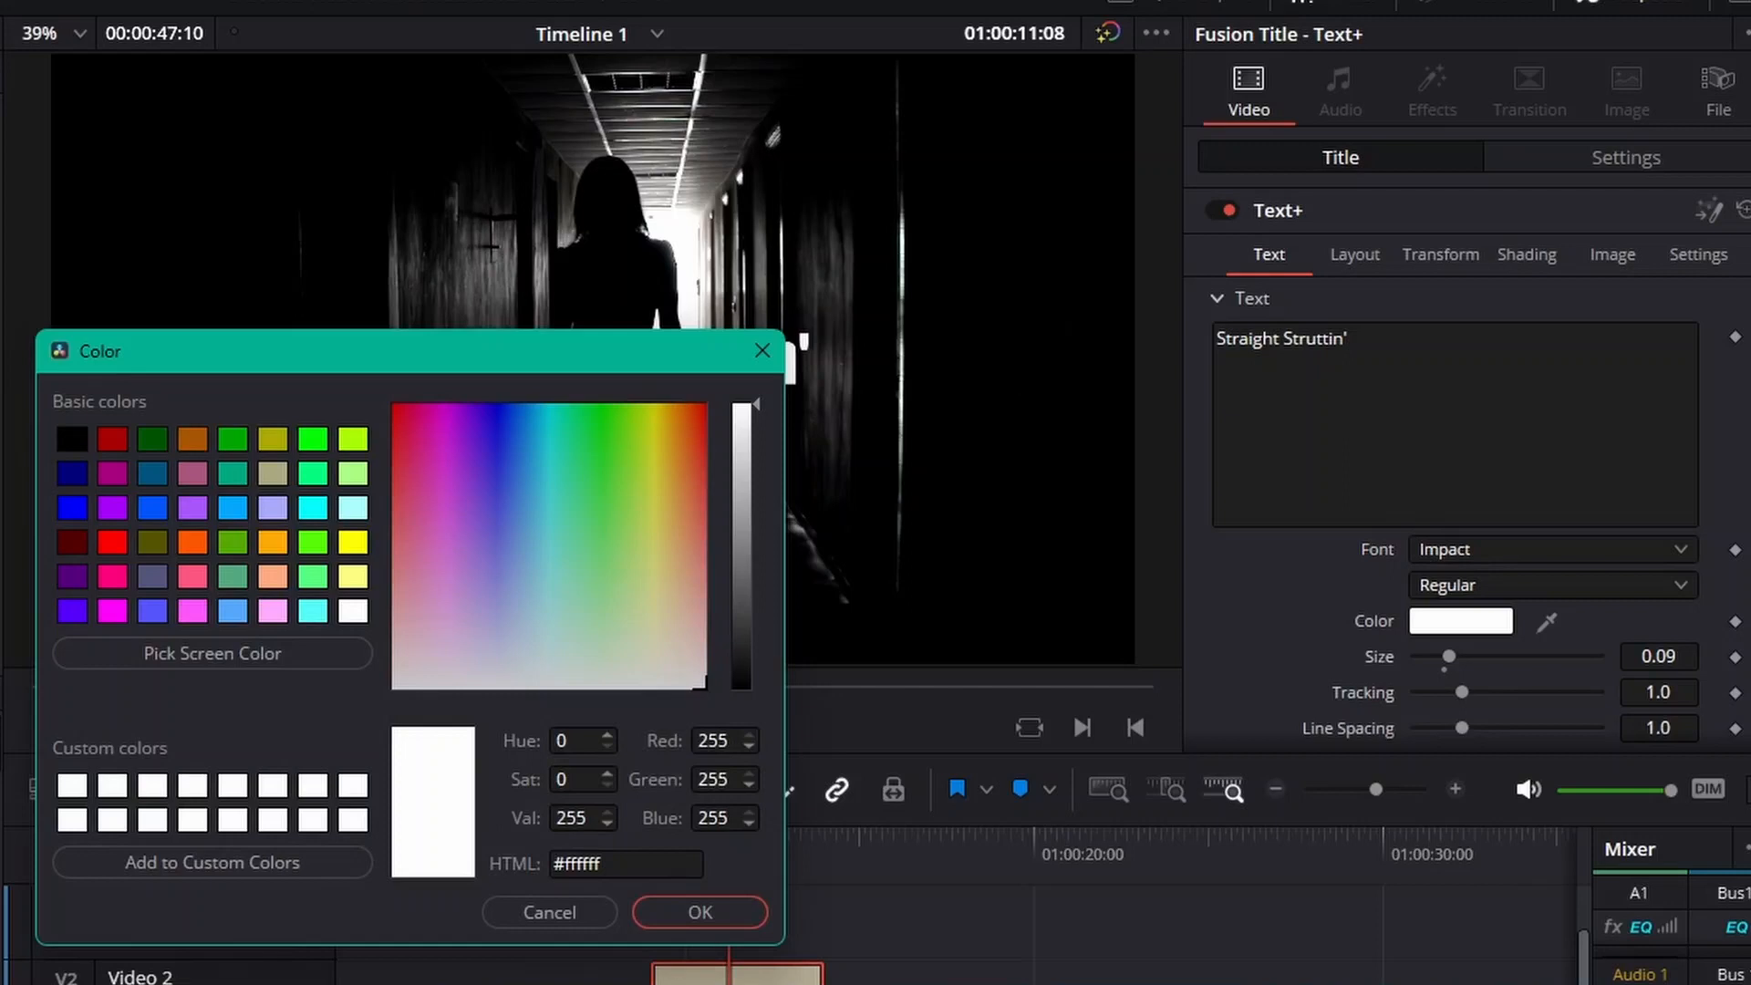
click(419, 408)
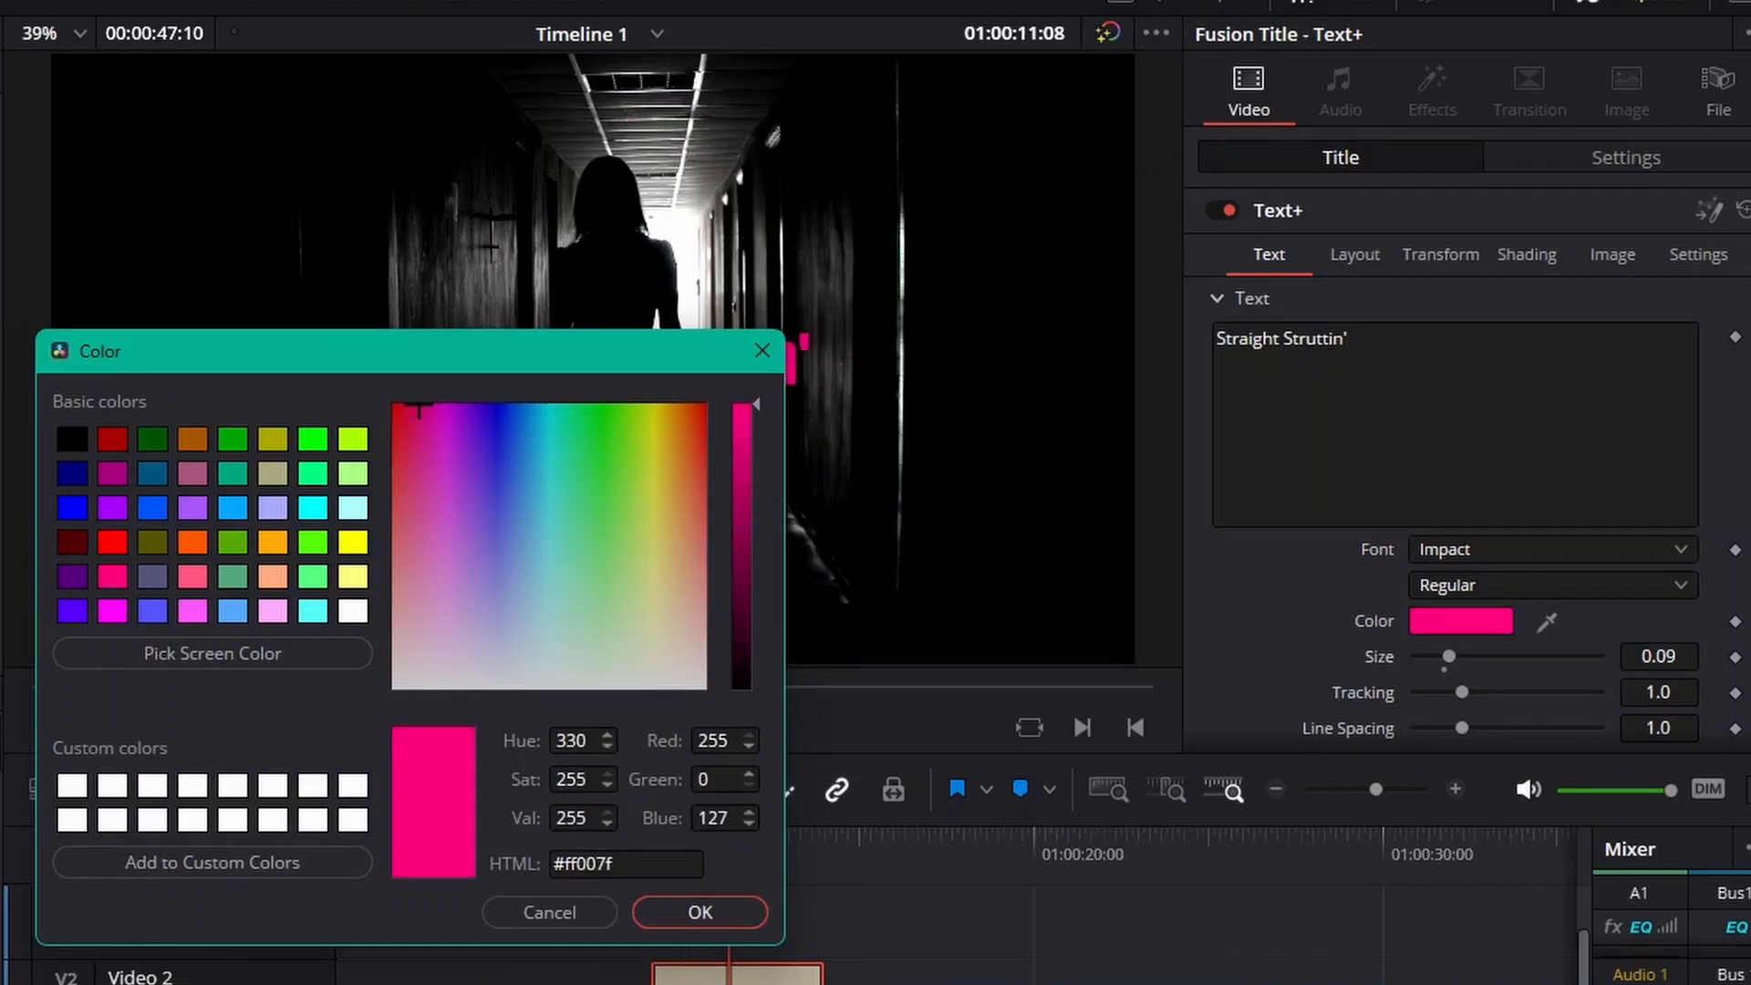
click(699, 912)
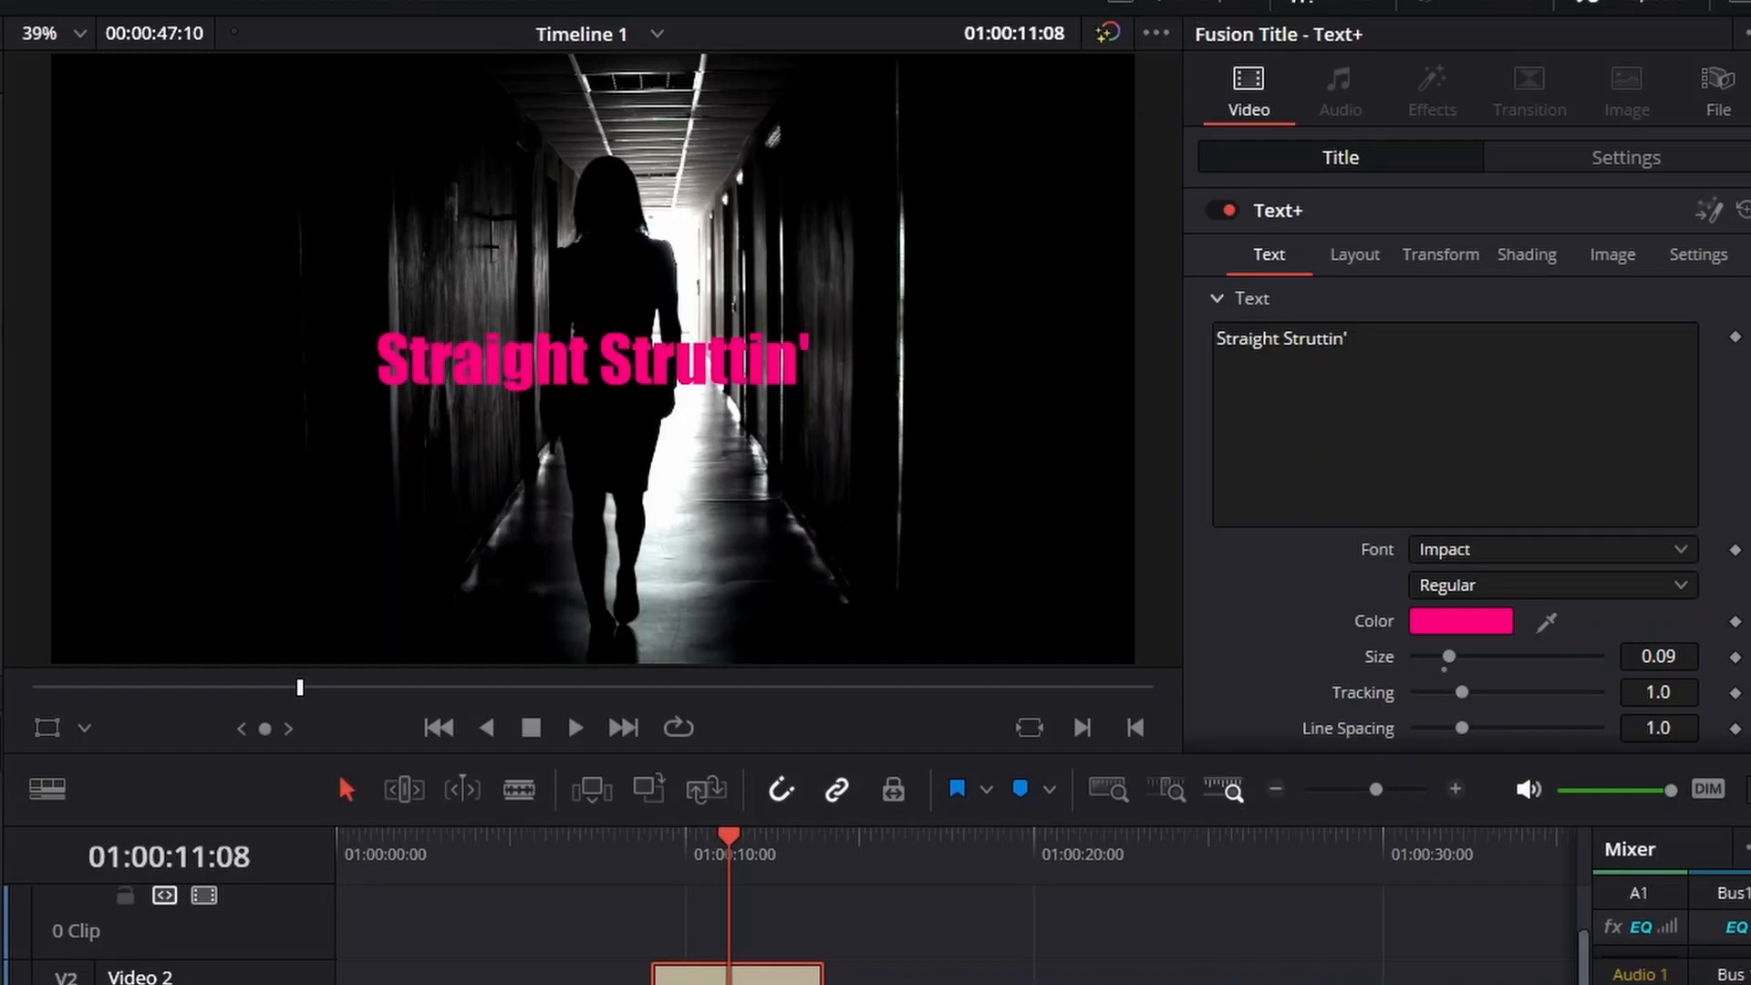
key(ctrl+shift+z)
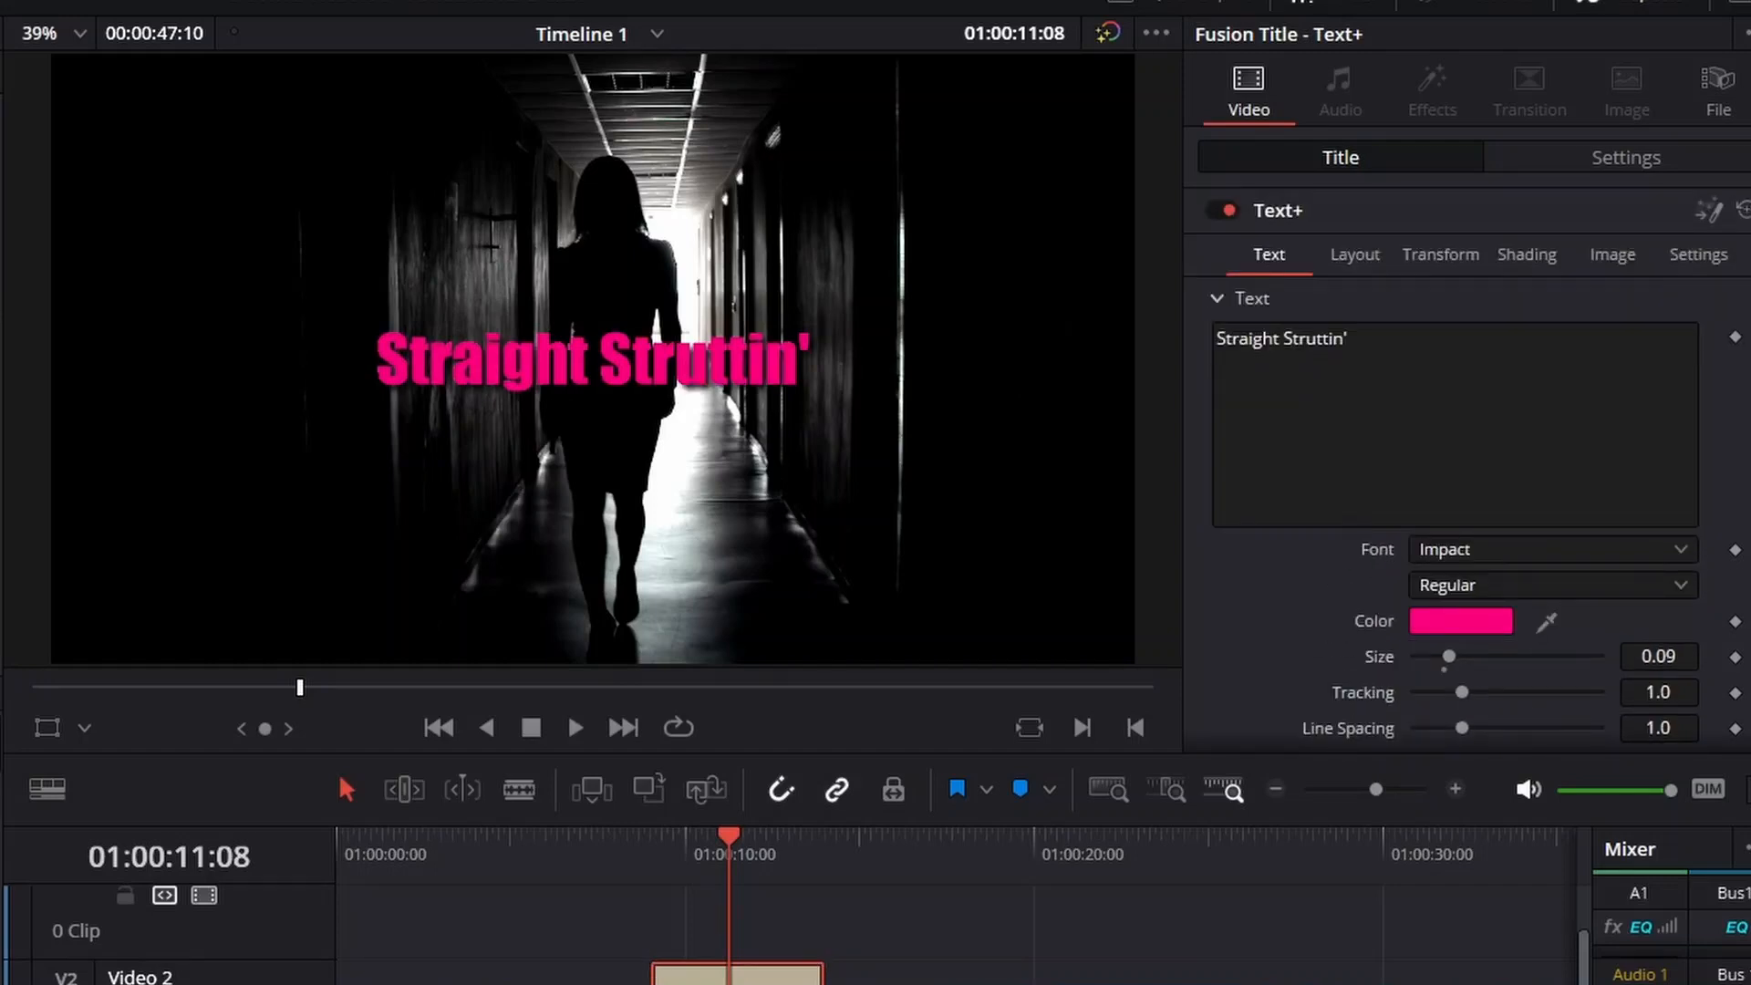
At the title's start, 01:00:09:01, keyframe the layout's Rotation Order and set its X rotation to about -88.7
key(Up)
key(Up)
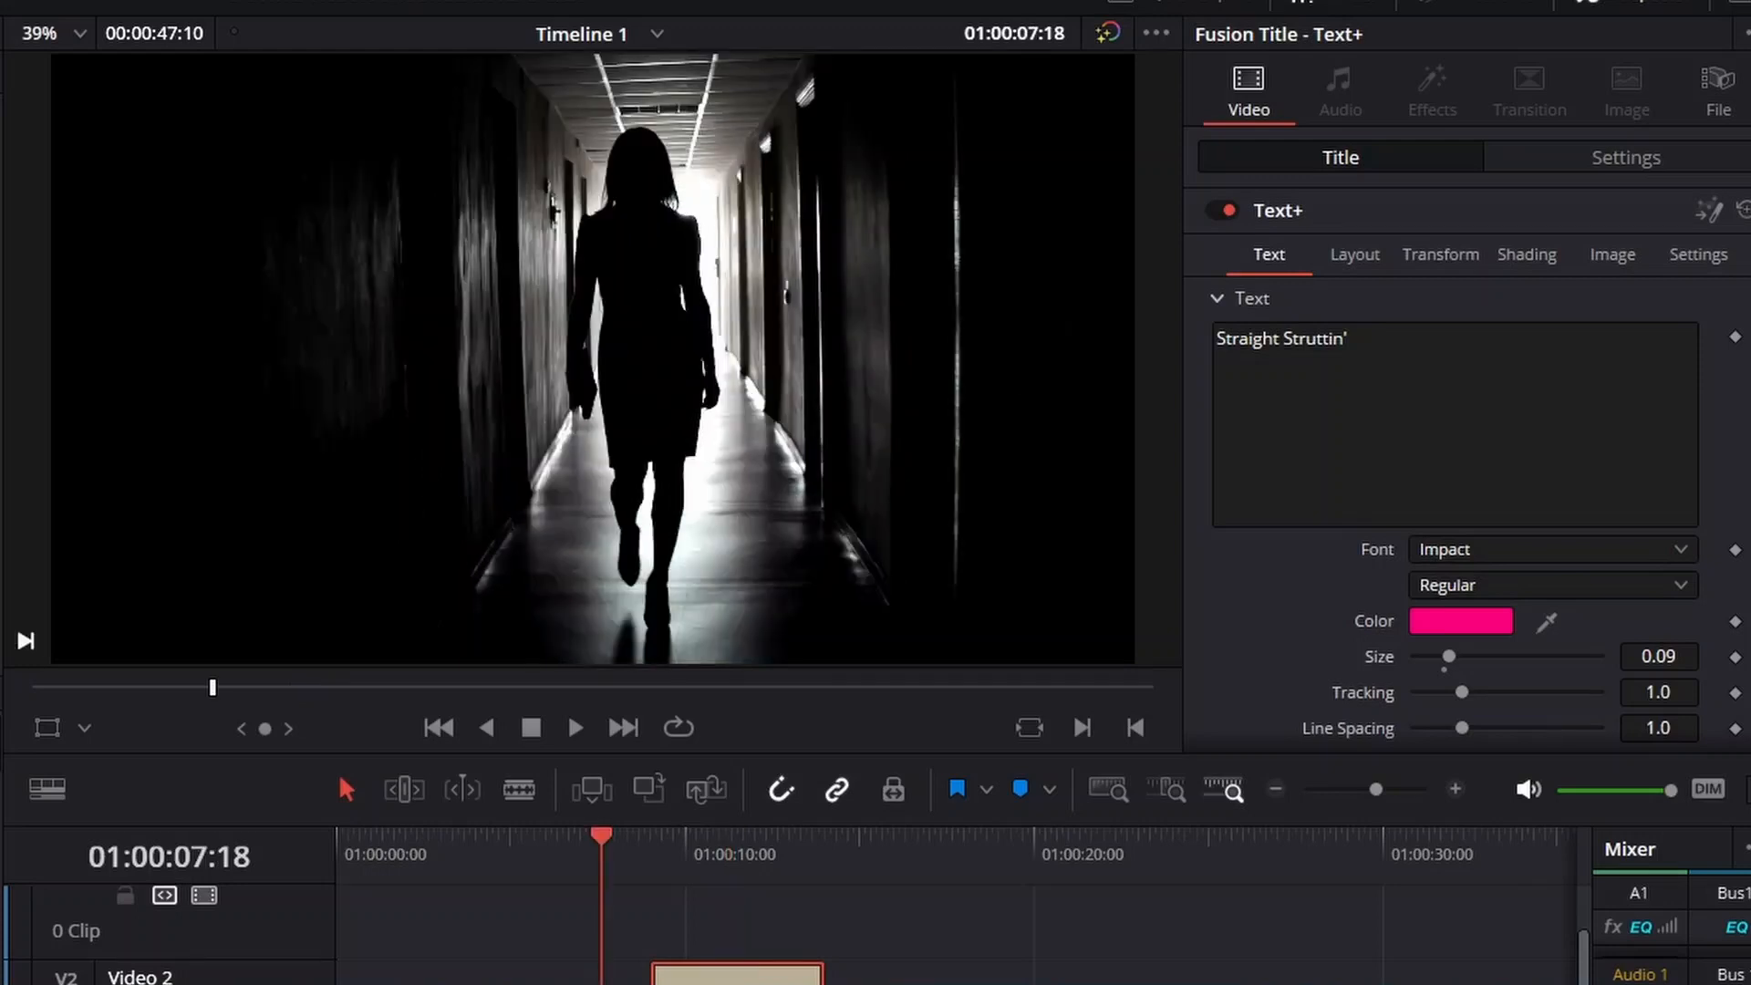
key(Down)
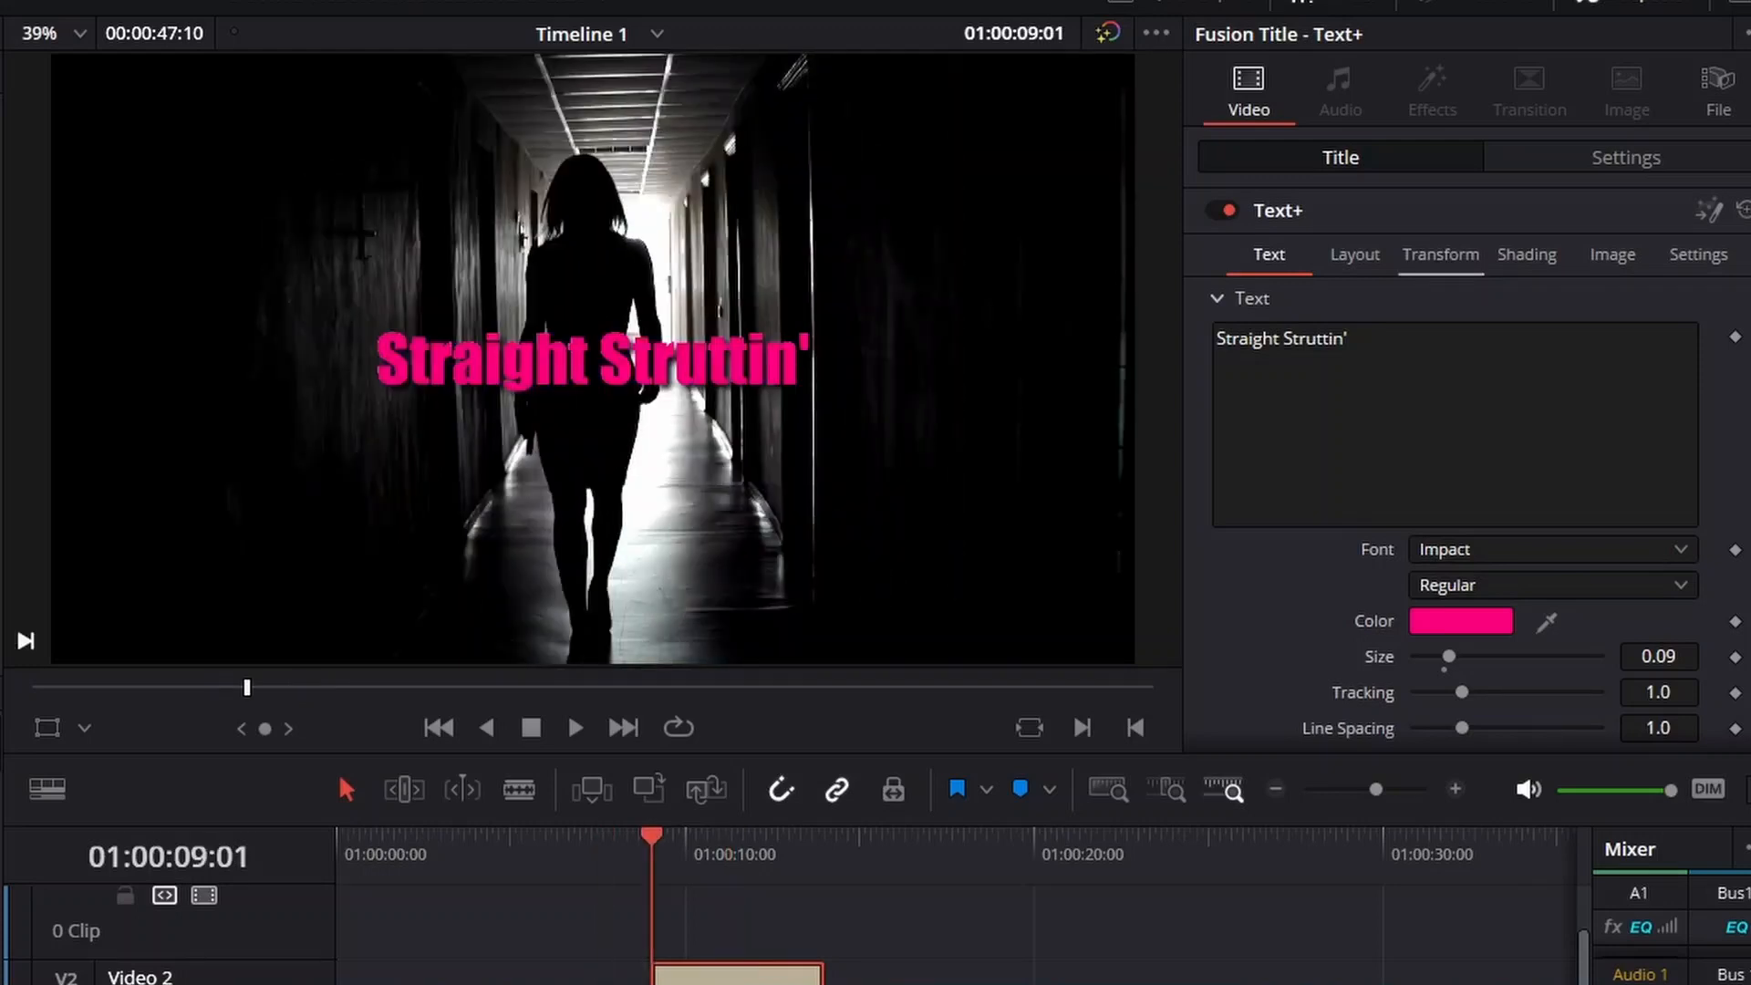
scroll(1459, 474, down, 8)
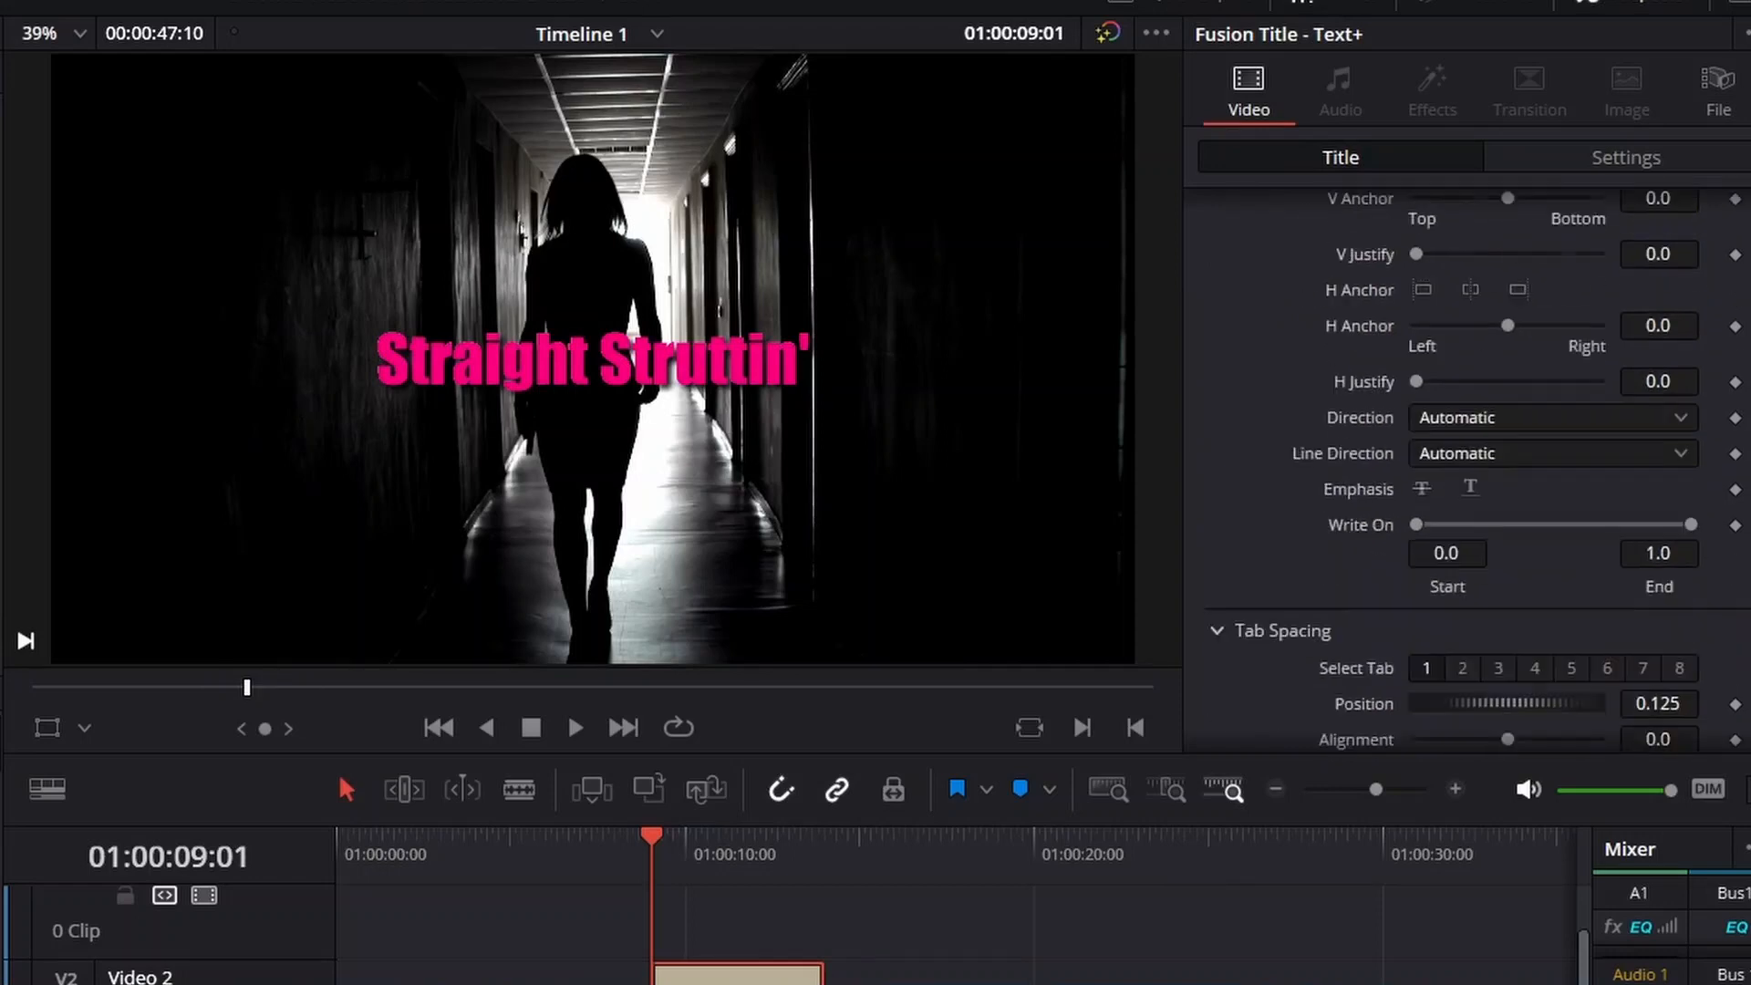
scroll(1460, 456, up, 8)
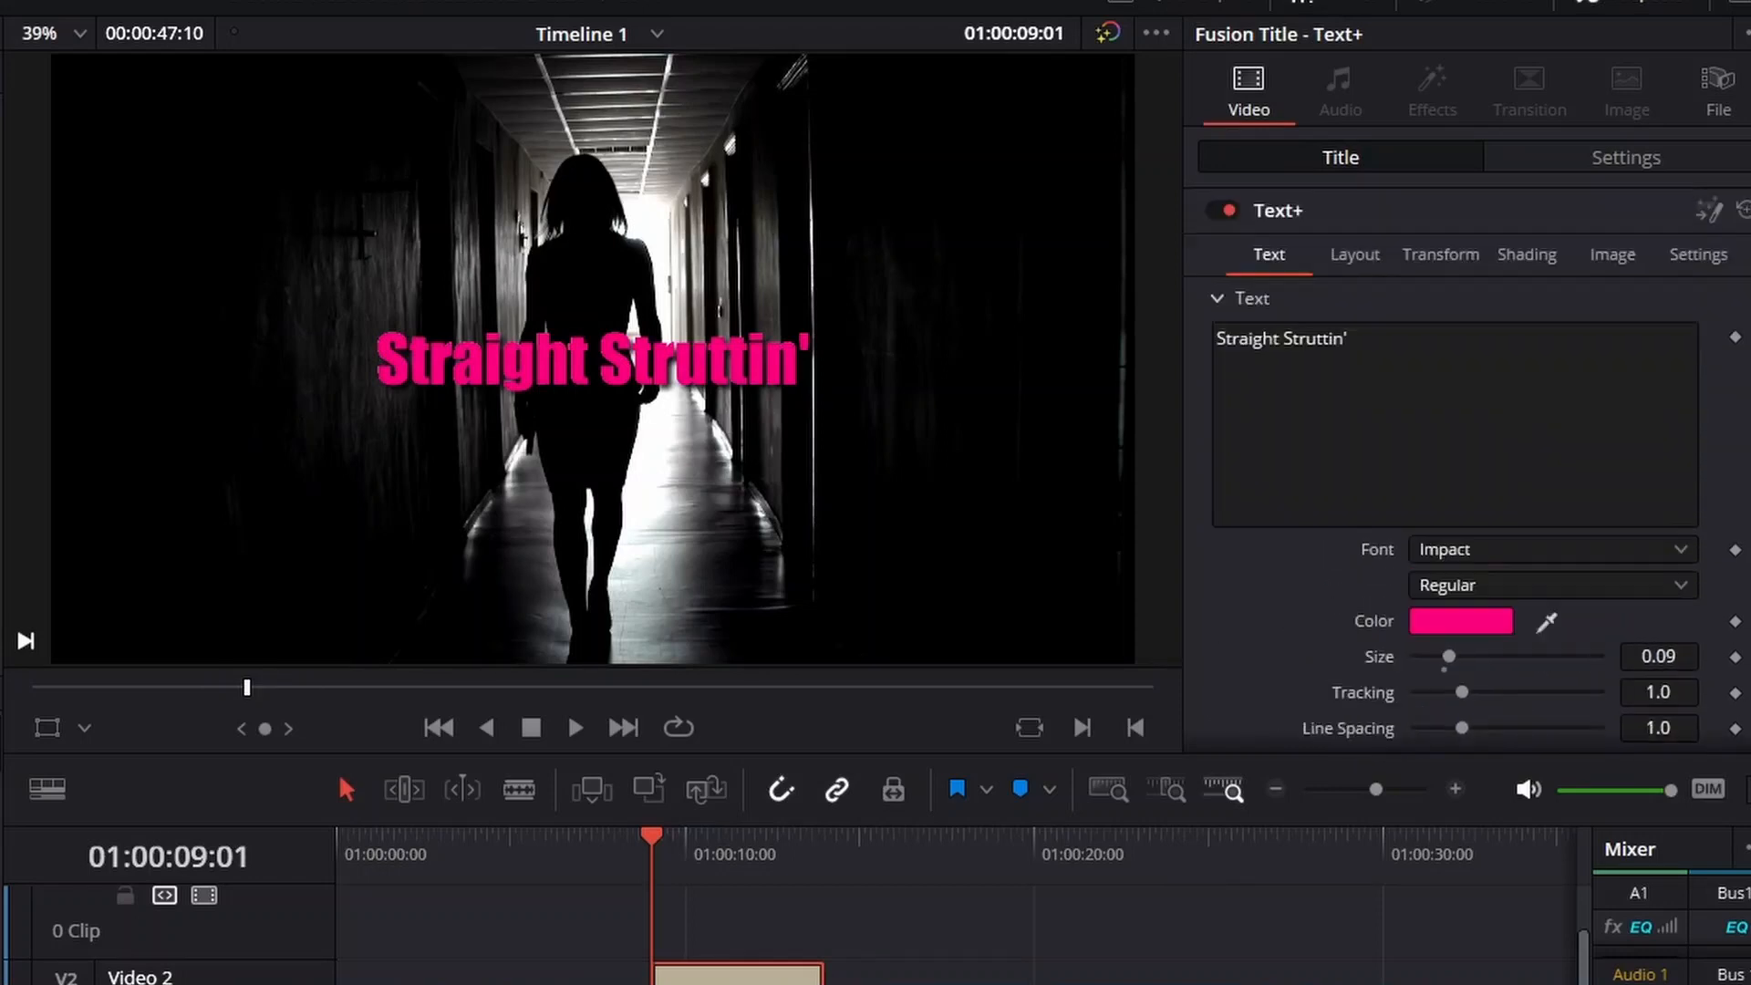
click(1354, 254)
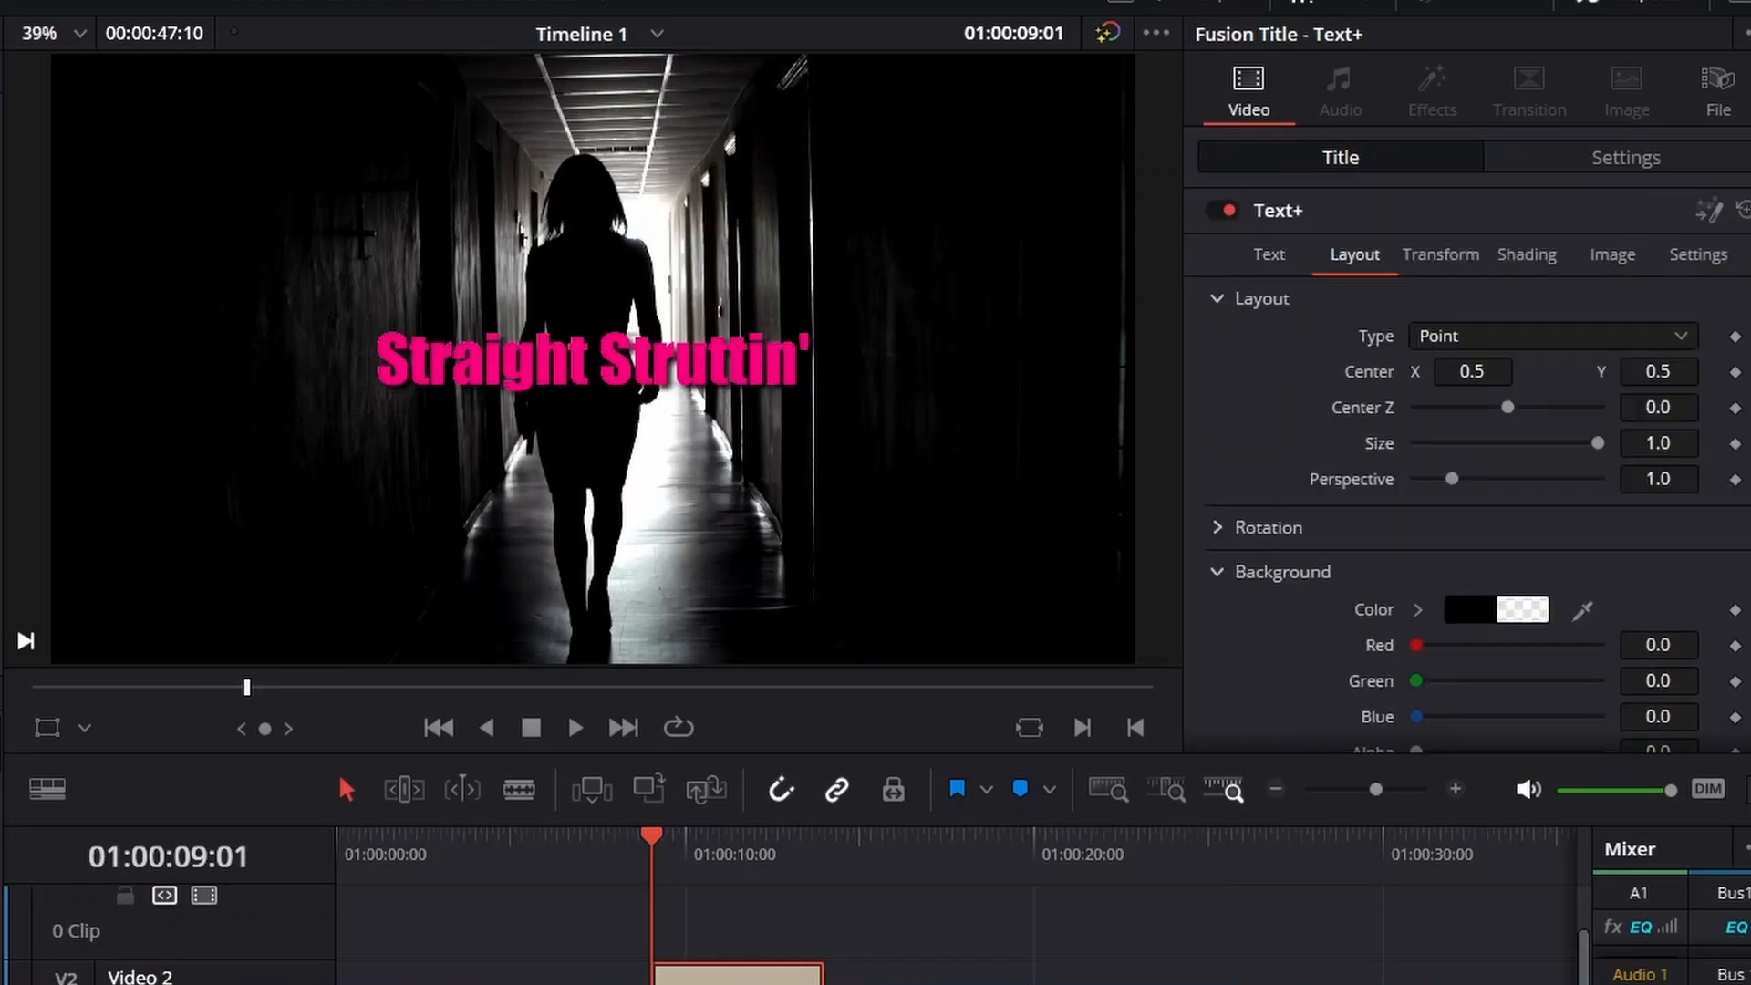
scroll(1459, 474, down, 1)
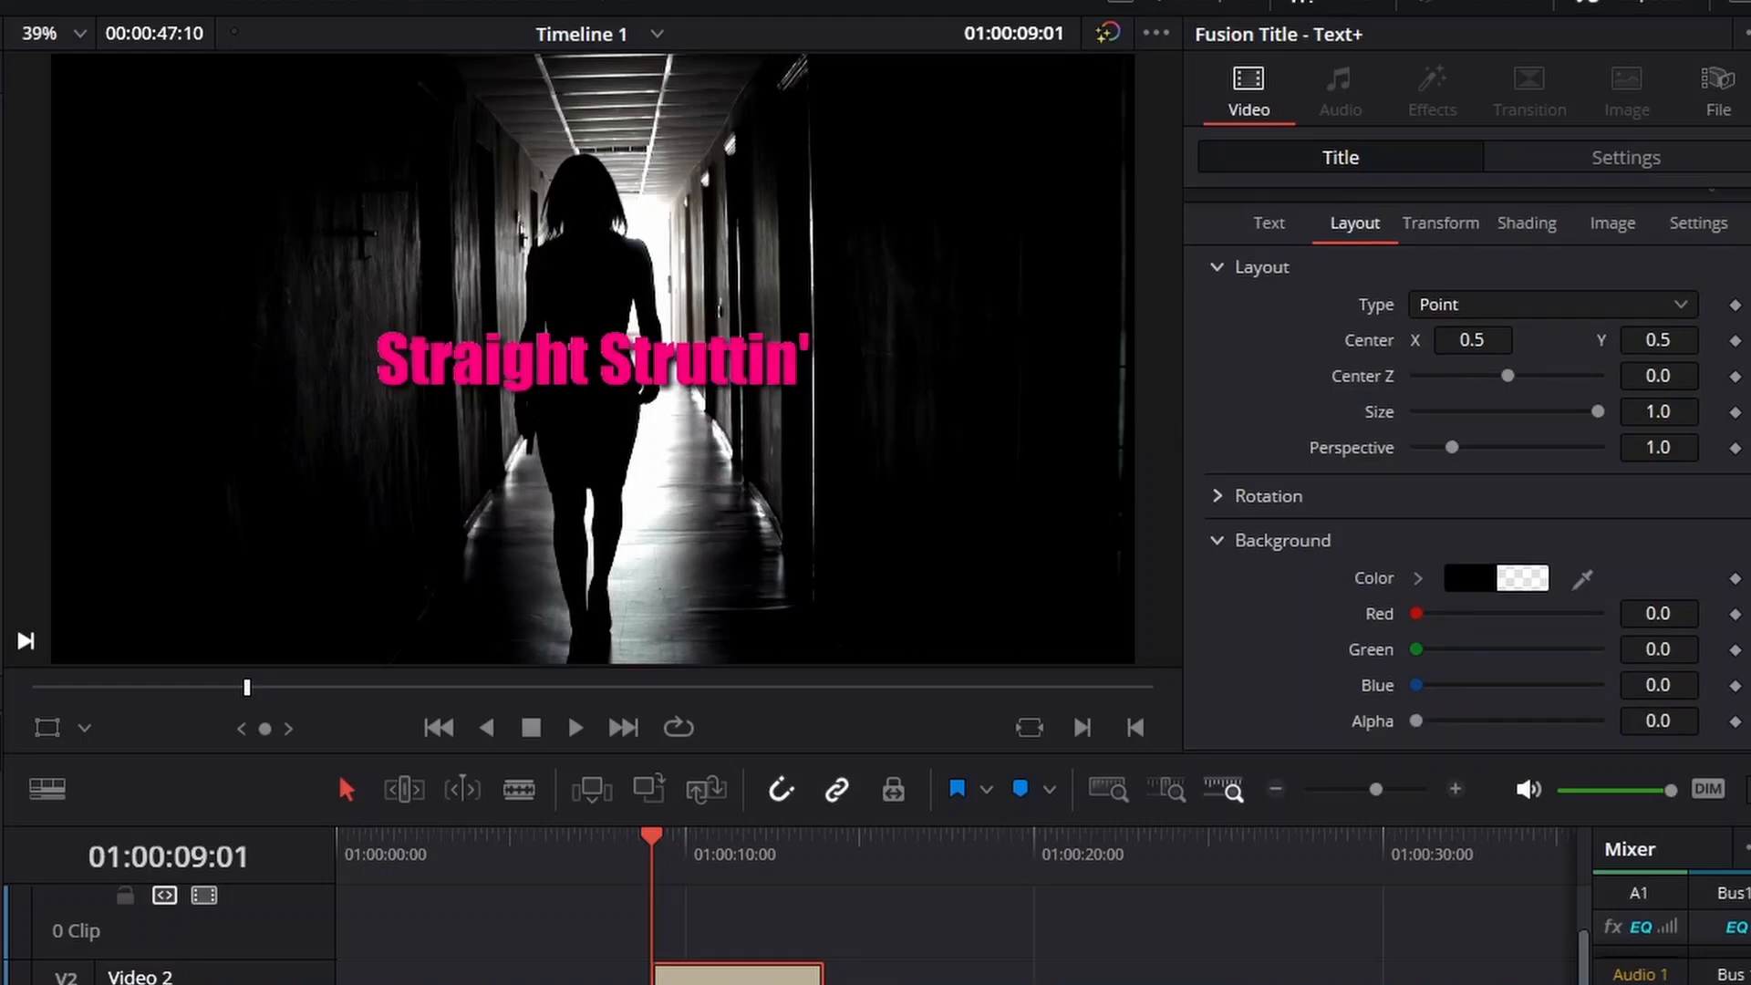
click(1216, 496)
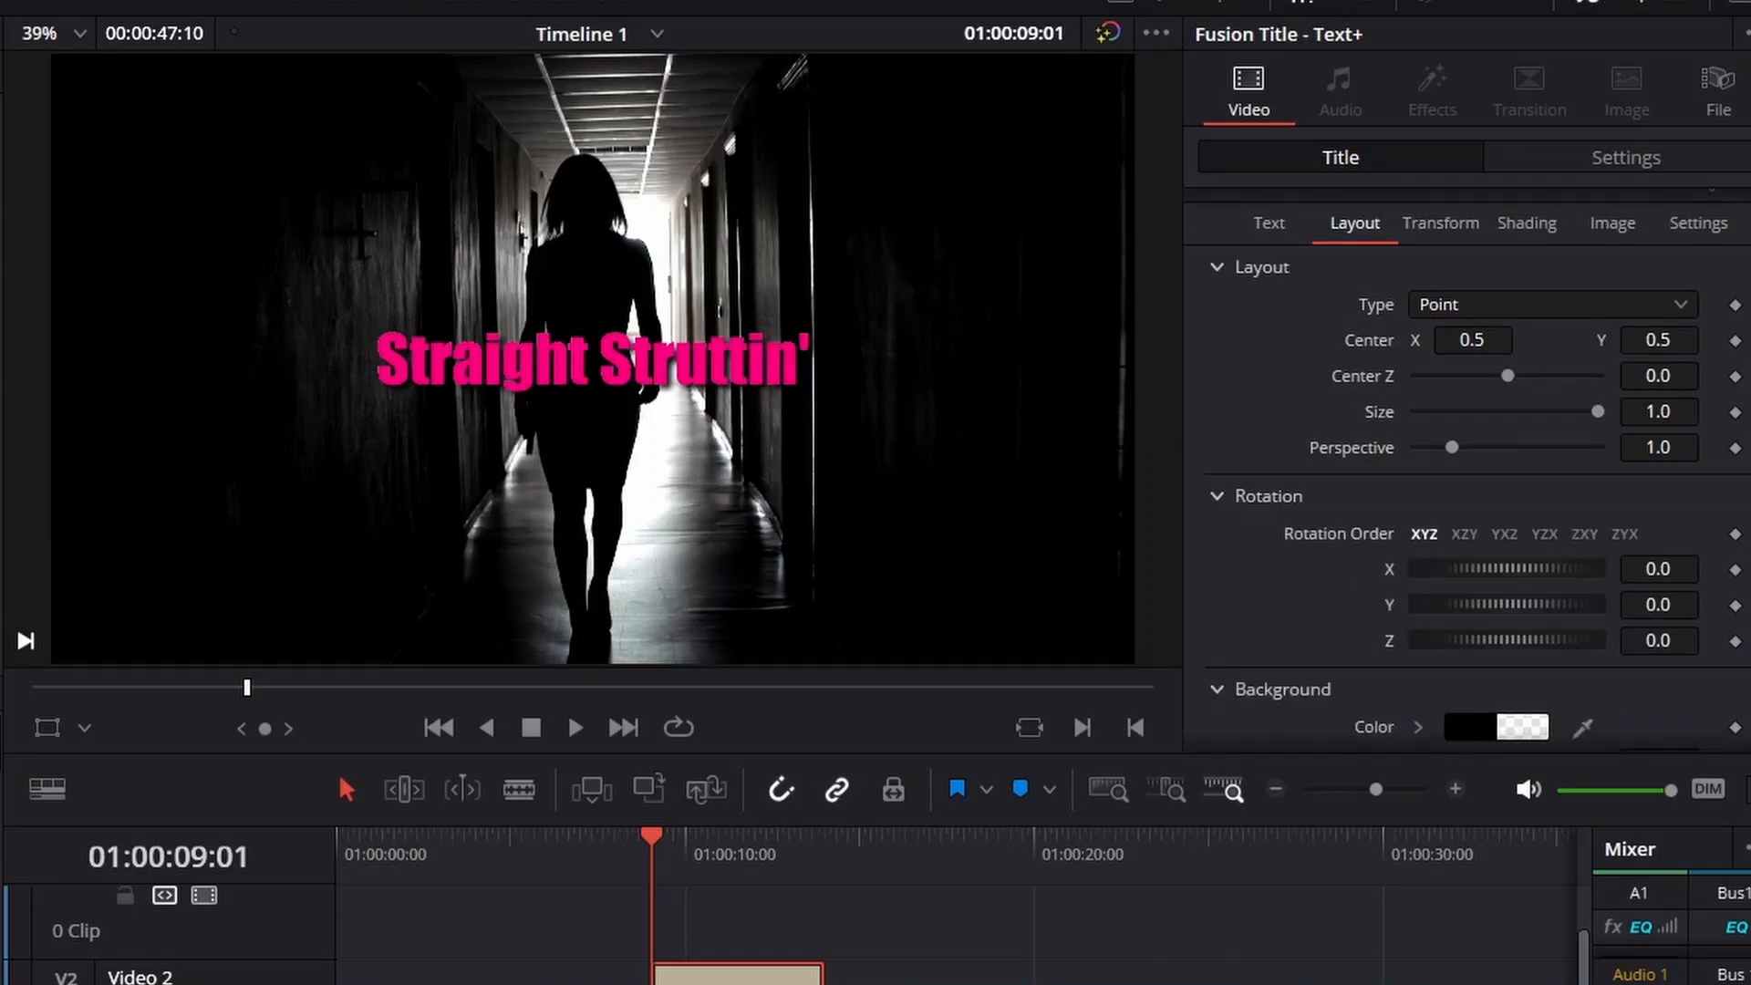
drag(1507, 568, 1424, 568)
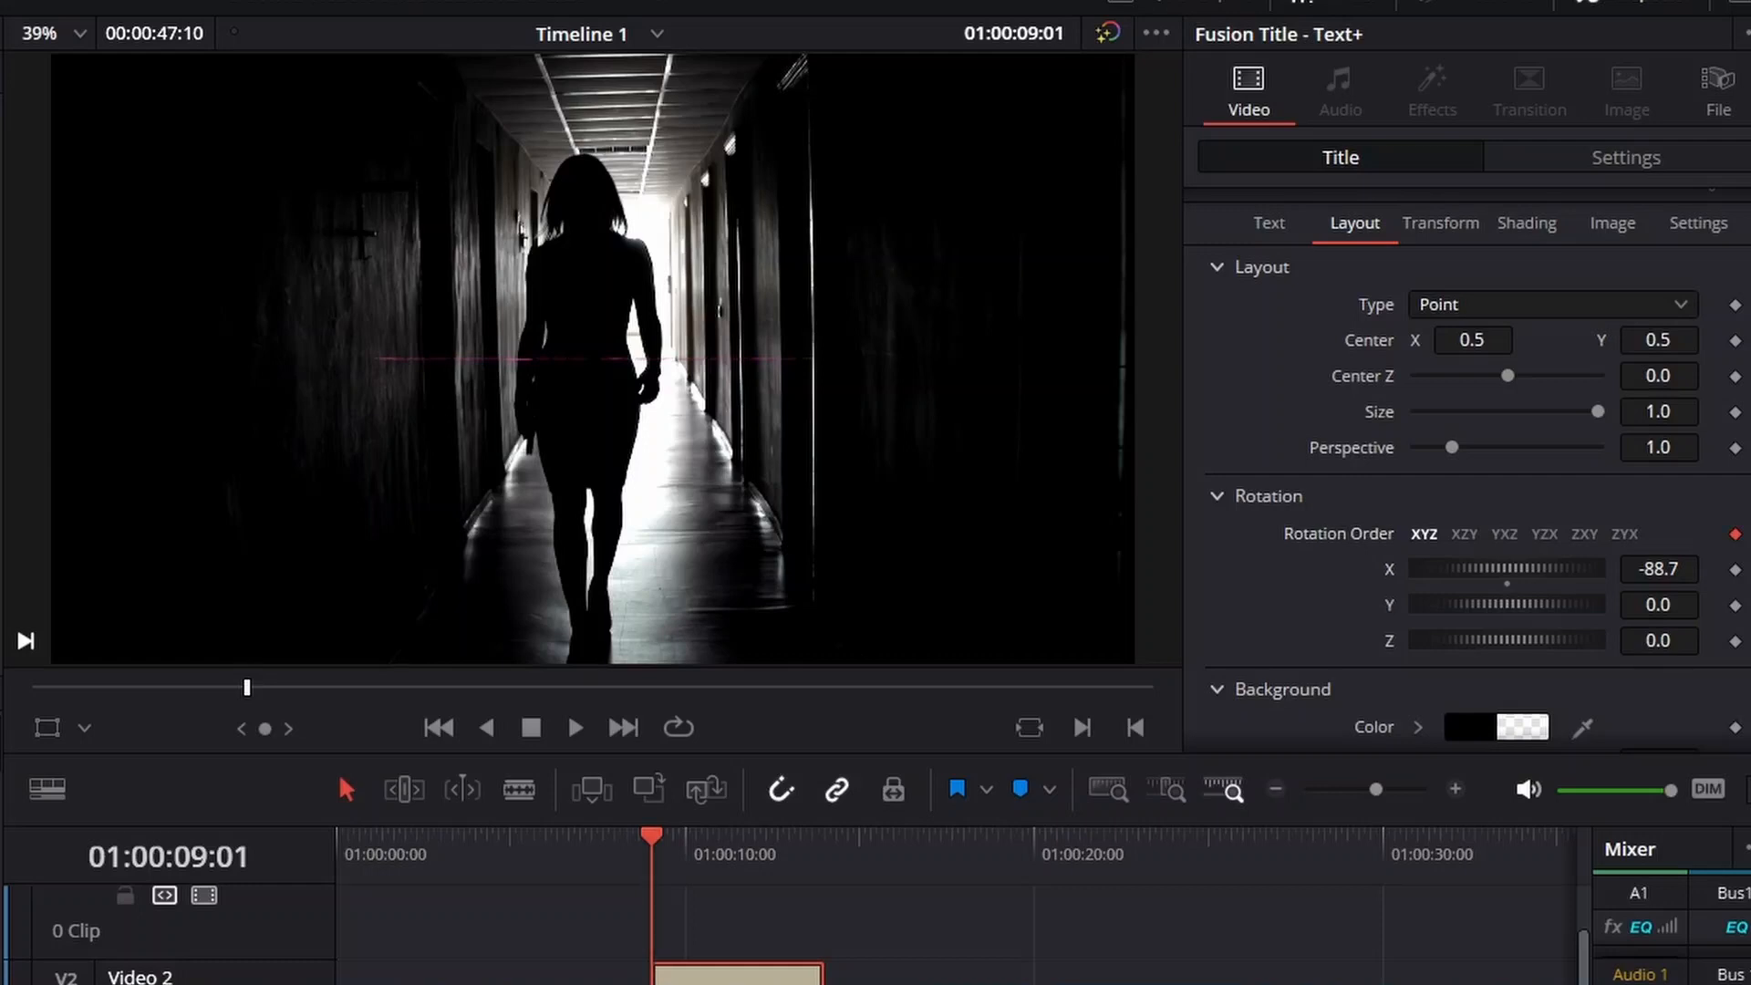
Preview the title up to 01:00:11:12, return to its start at 01:00:09:01 and keyframe the layout's X rotation there
key(space)
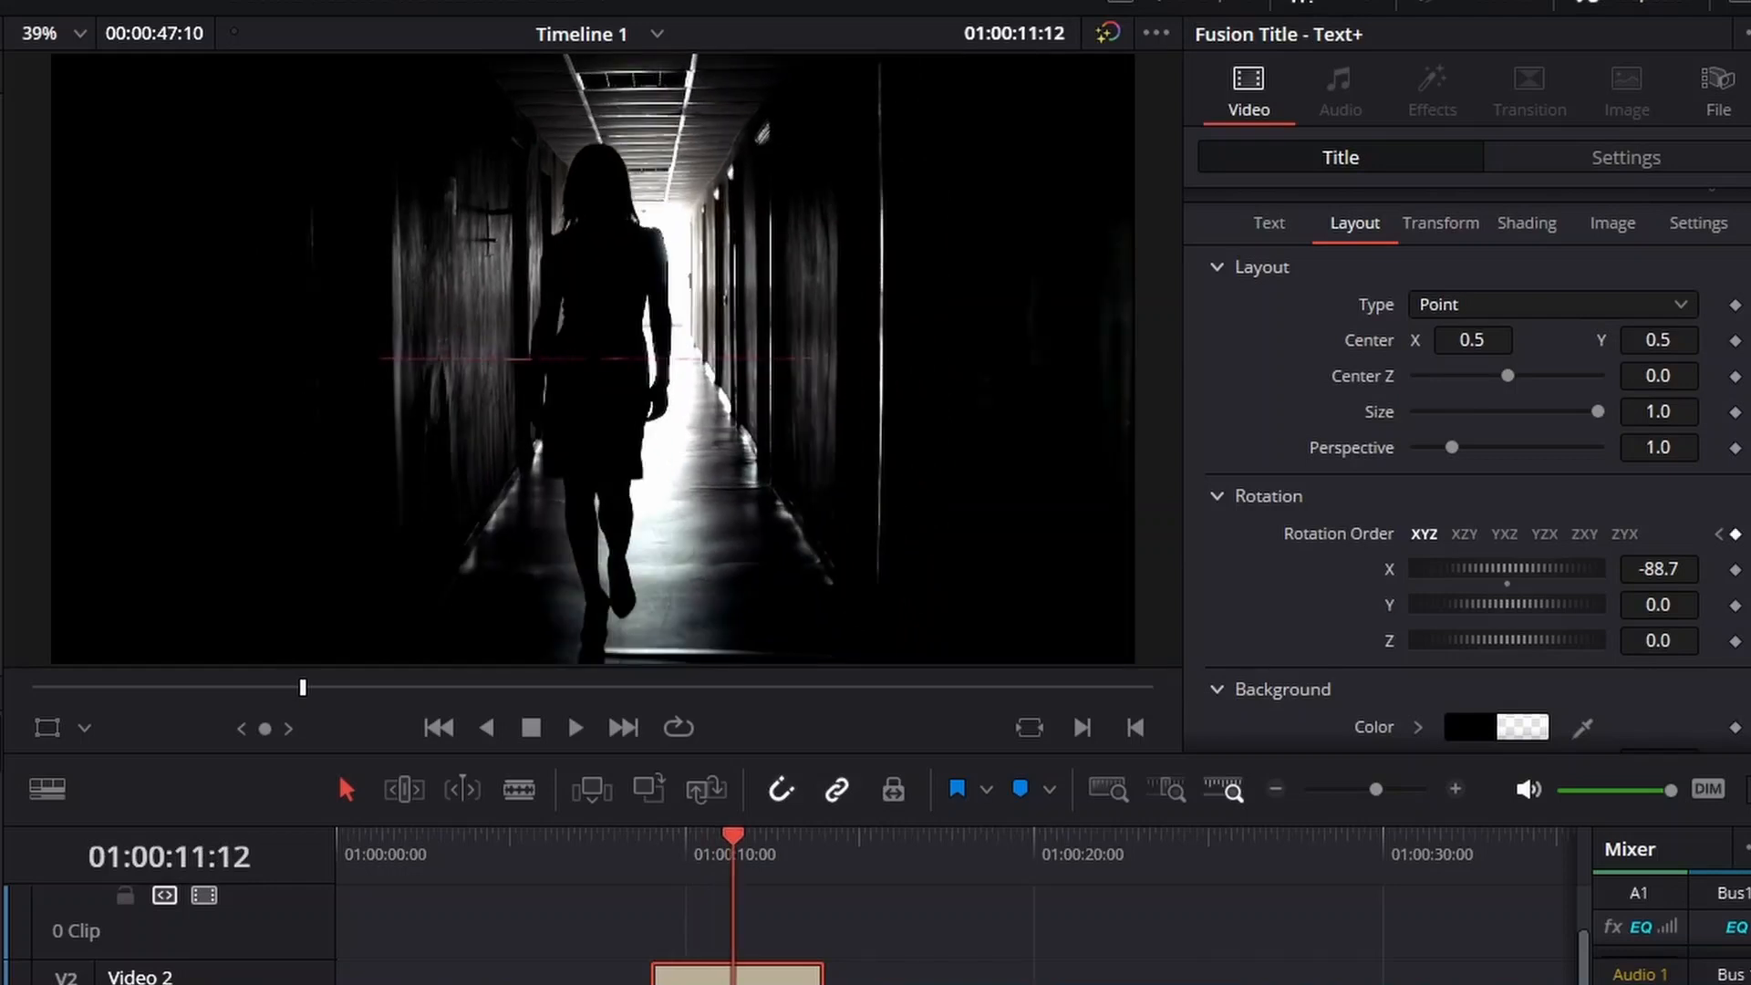
key(Up)
key(Up)
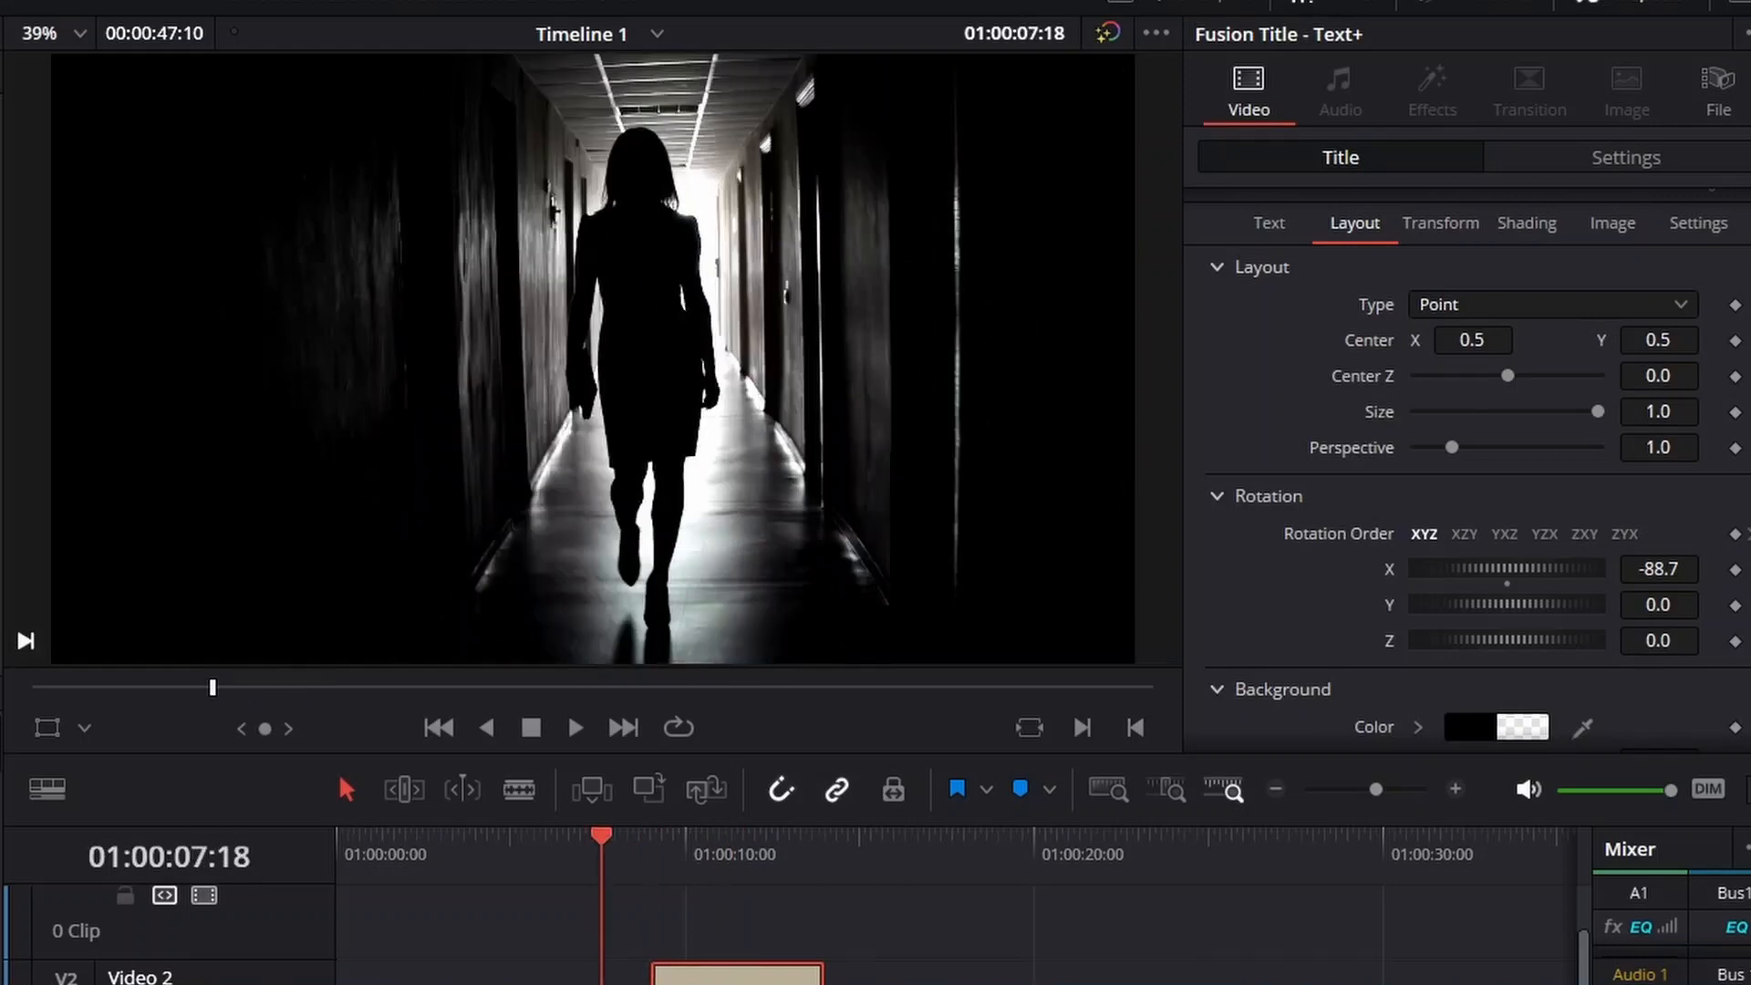
key(Down)
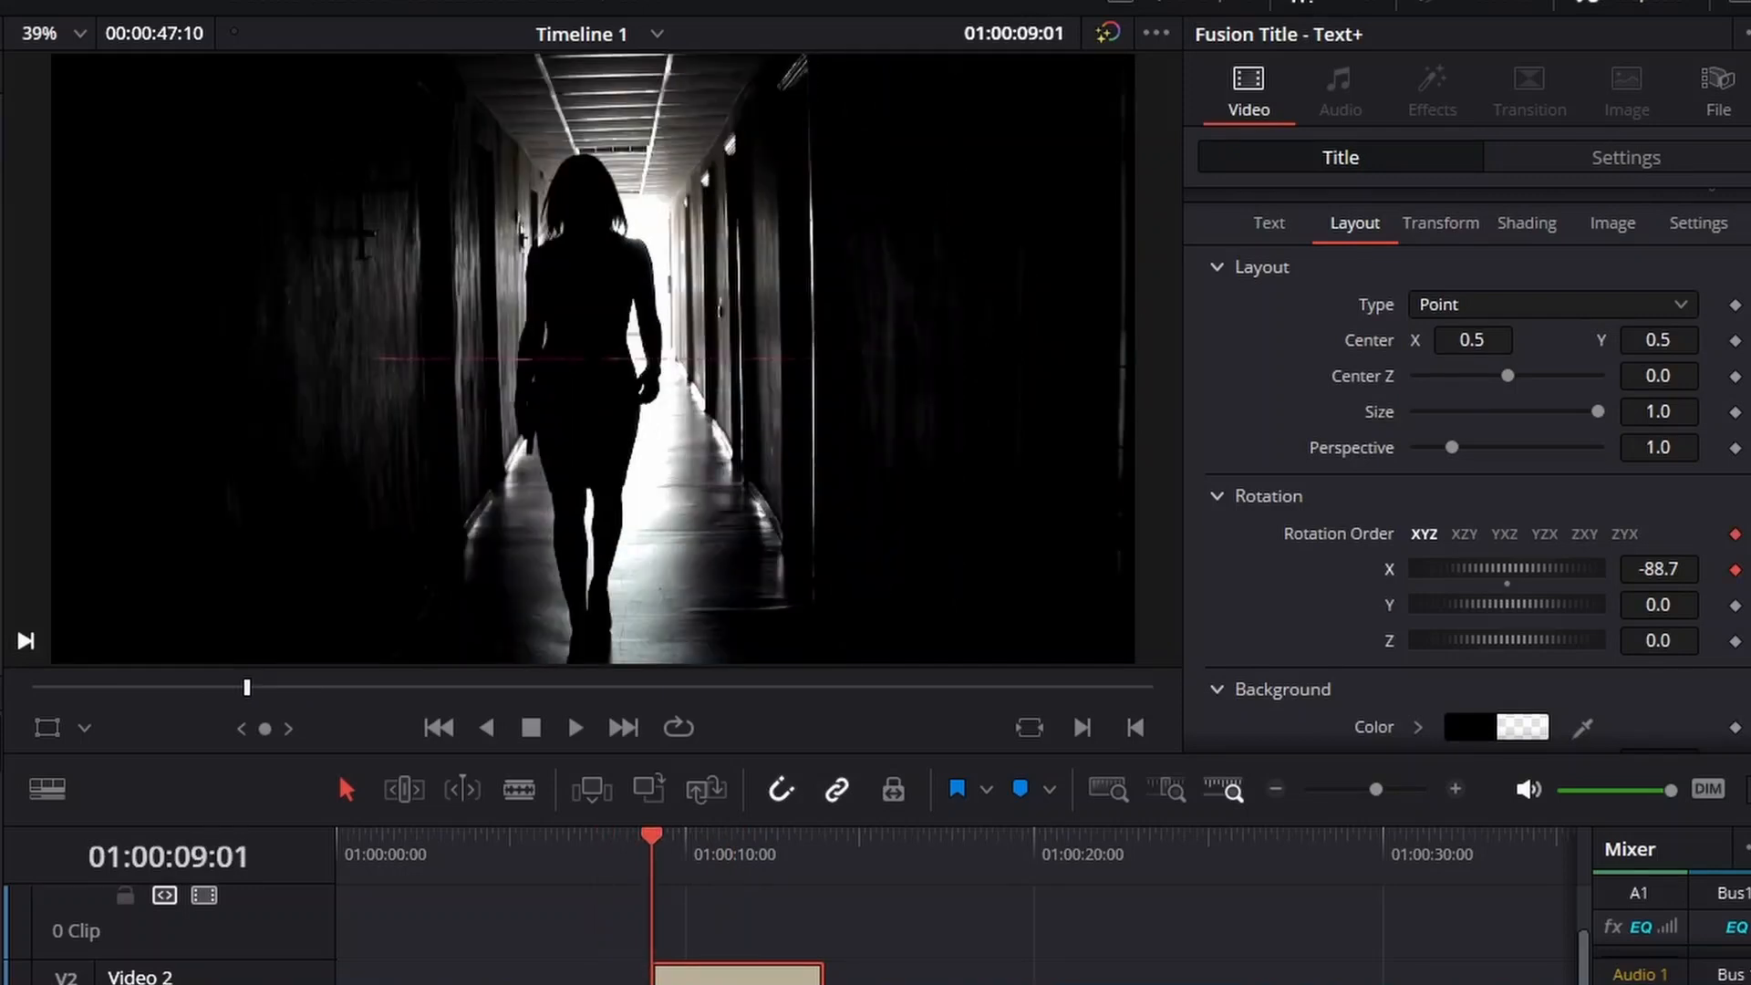
Keyframe the Text+ title's layout X rotation at 2.6 at 01:00:10:26 and at 91.3 at 01:00:13:01
drag(651, 836, 705, 835)
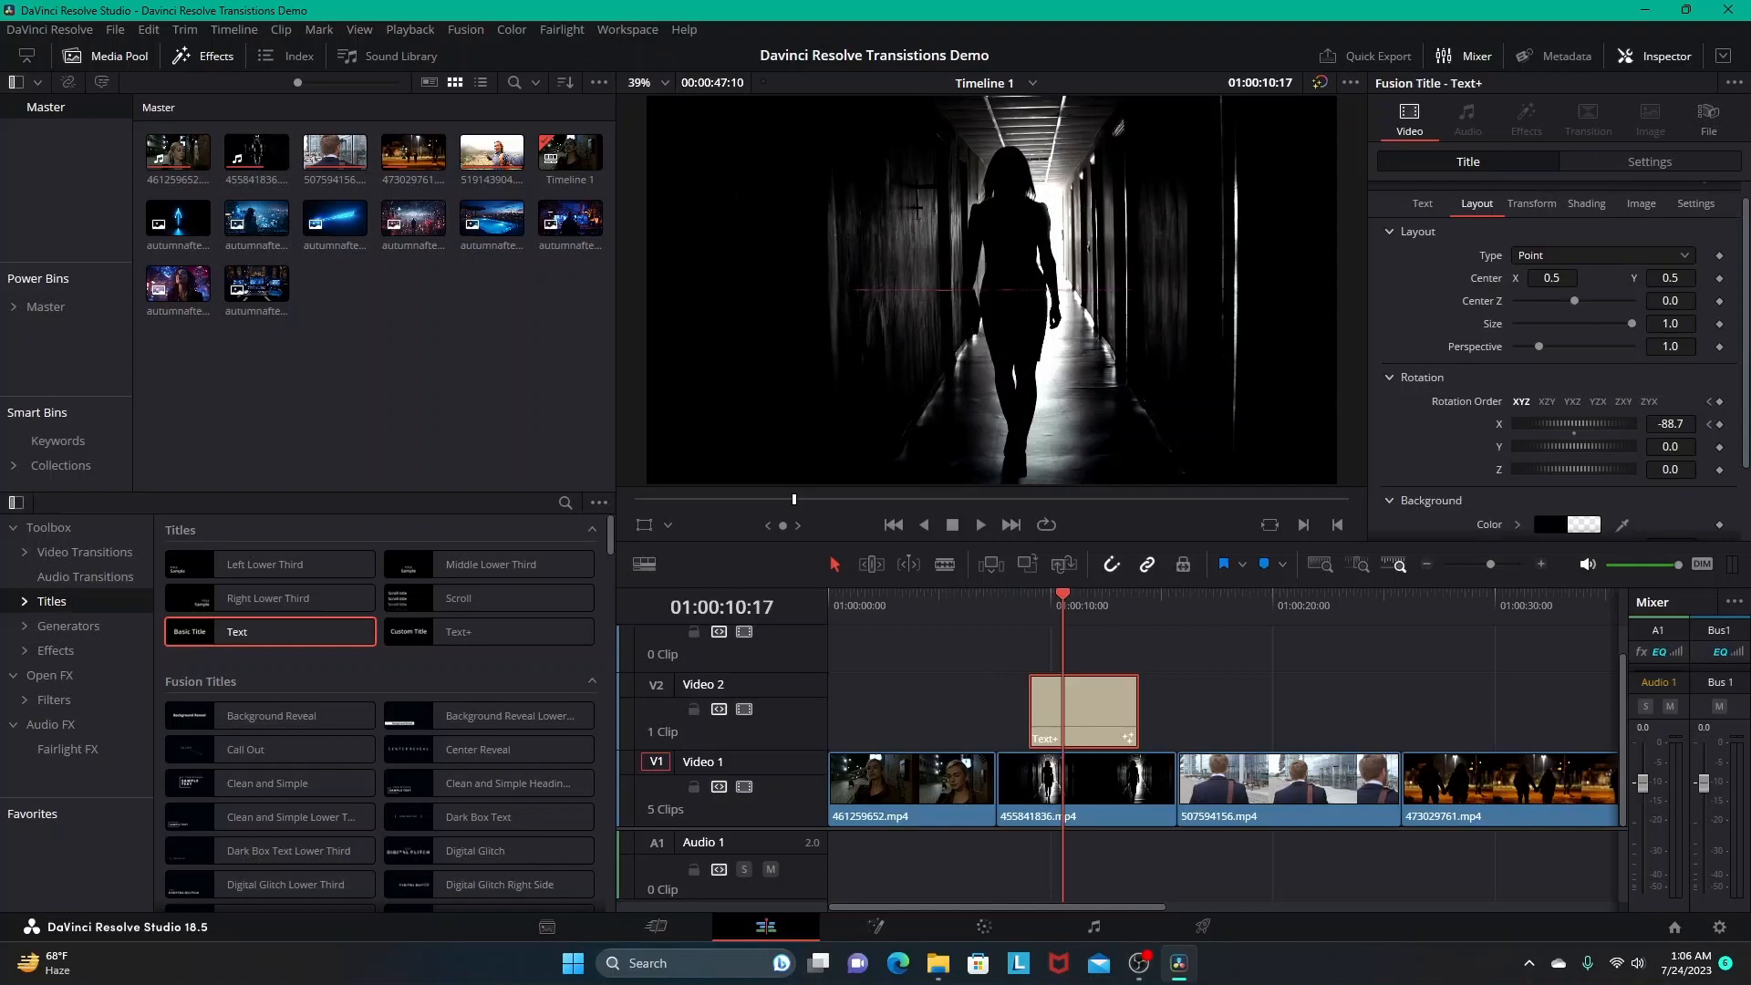
drag(1062, 602, 1068, 602)
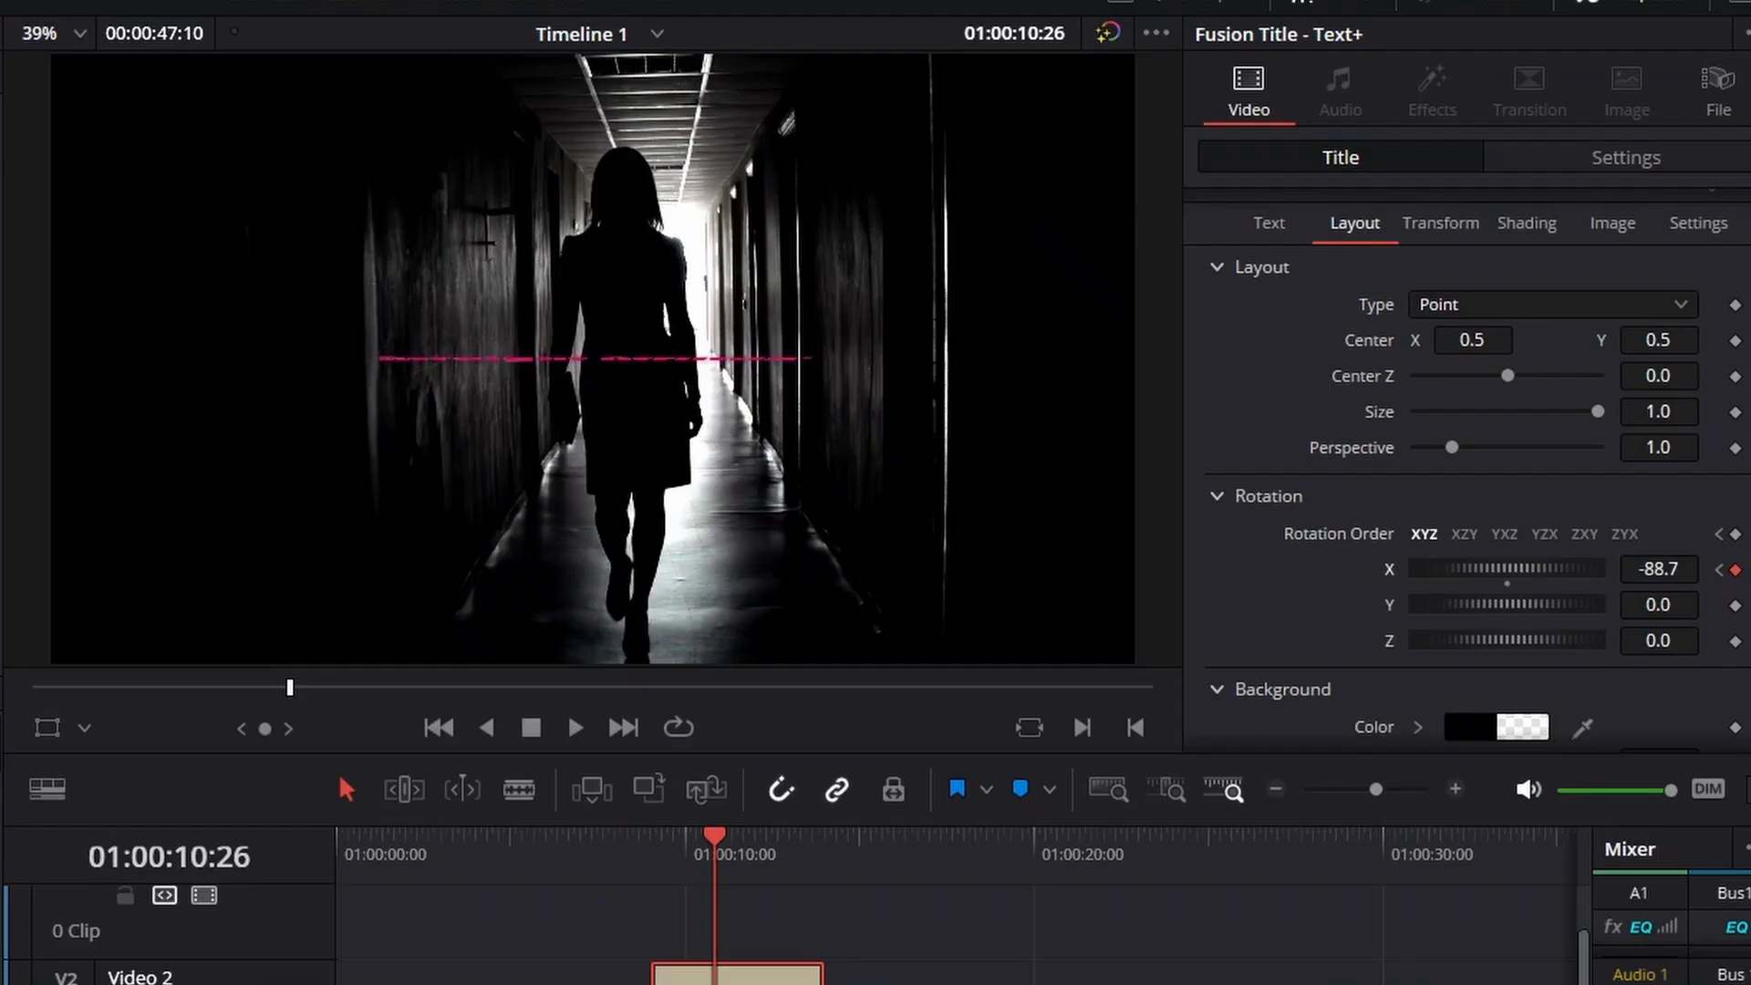
drag(1573, 423, 1548, 423)
drag(1483, 568, 1656, 568)
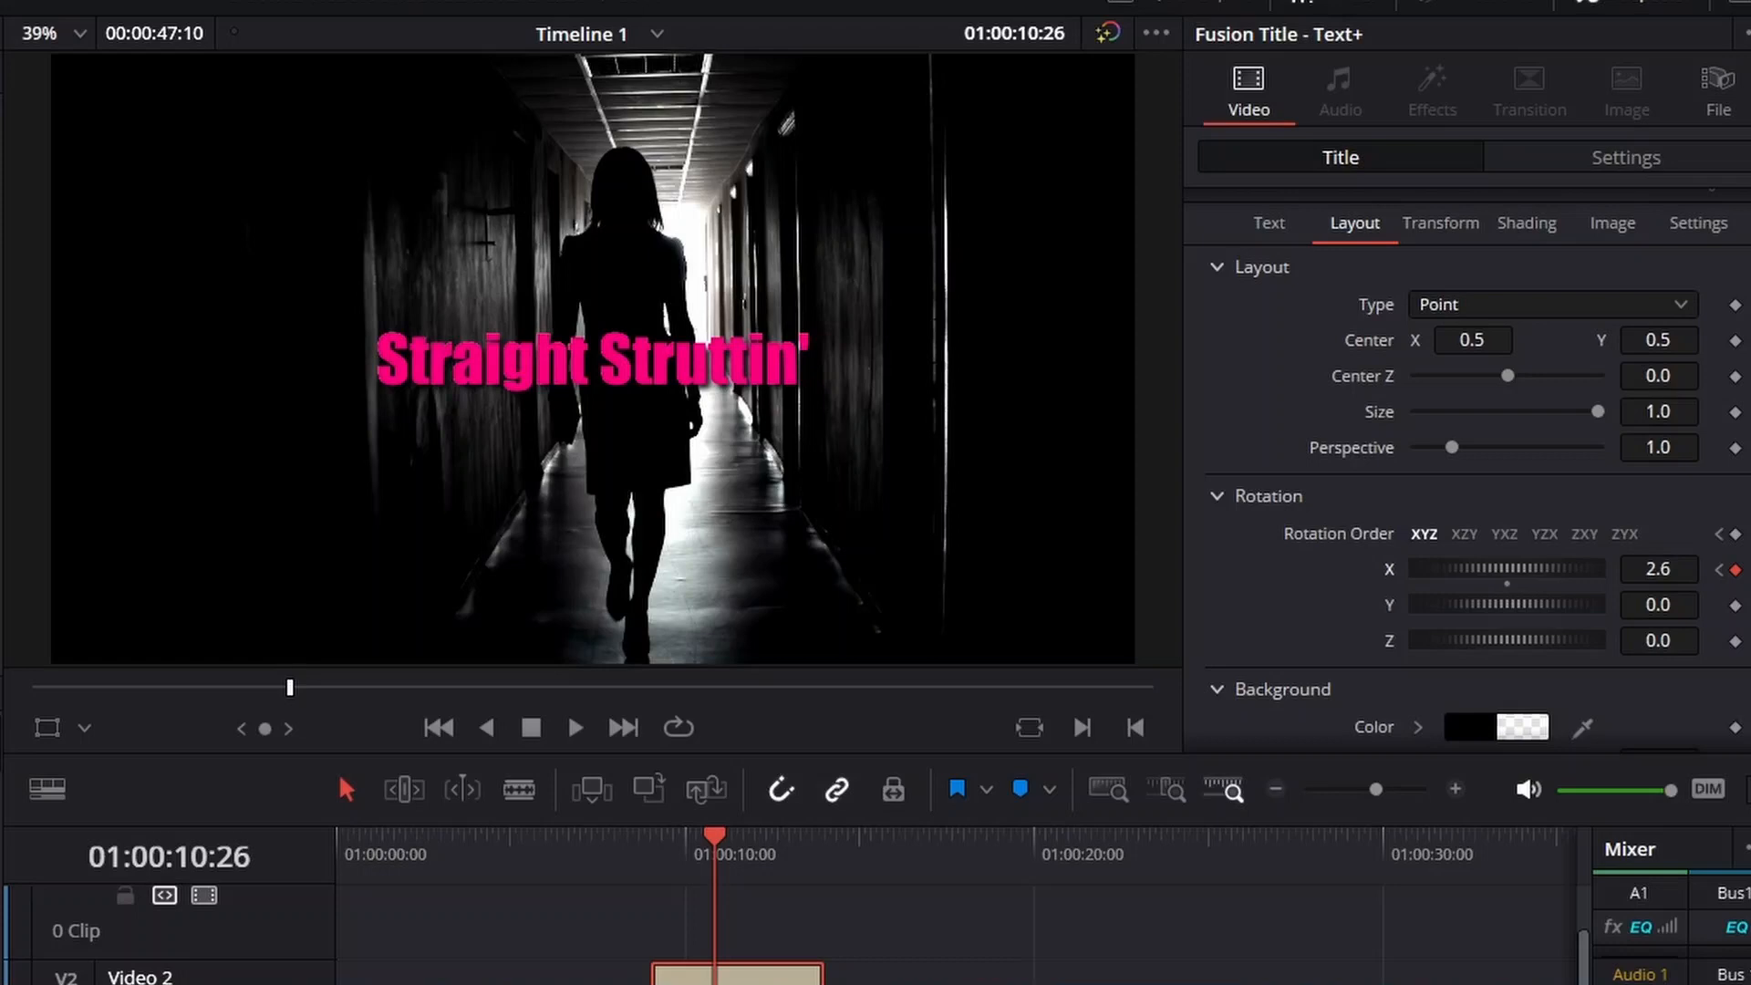
key(space)
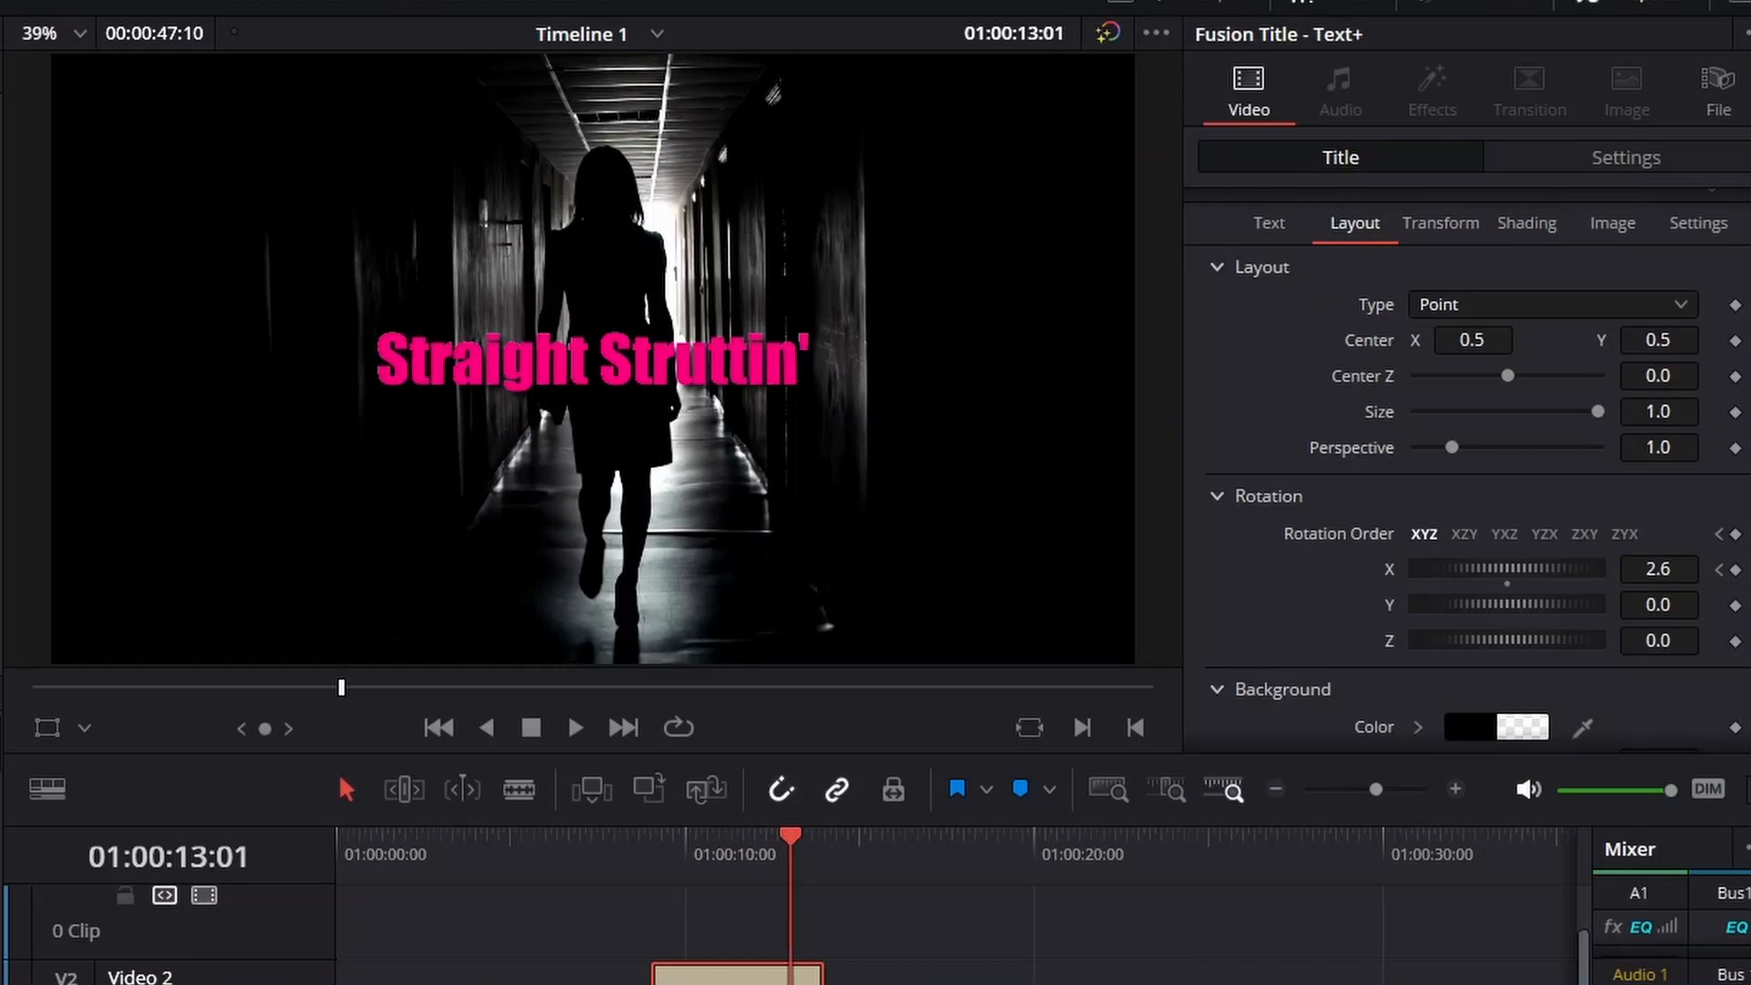
drag(1507, 568, 1586, 568)
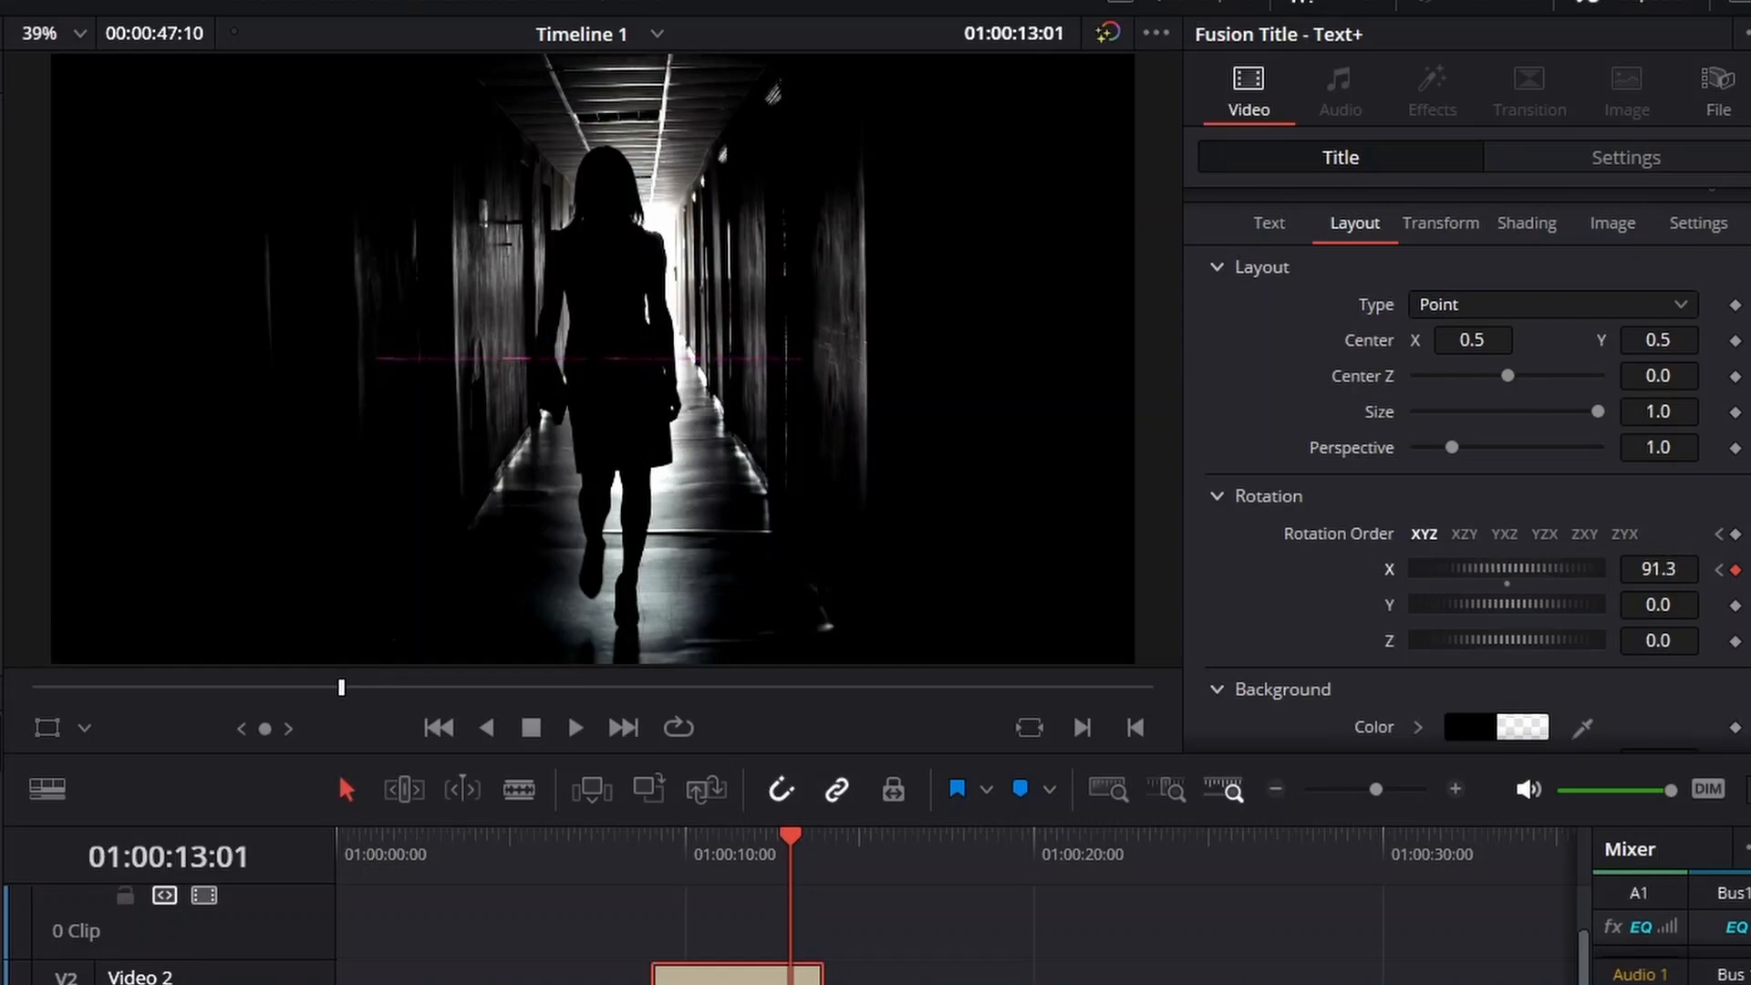
Play the hallway clip twice from its start at 01:00:07:18 to preview the title's rotation animation
click(601, 836)
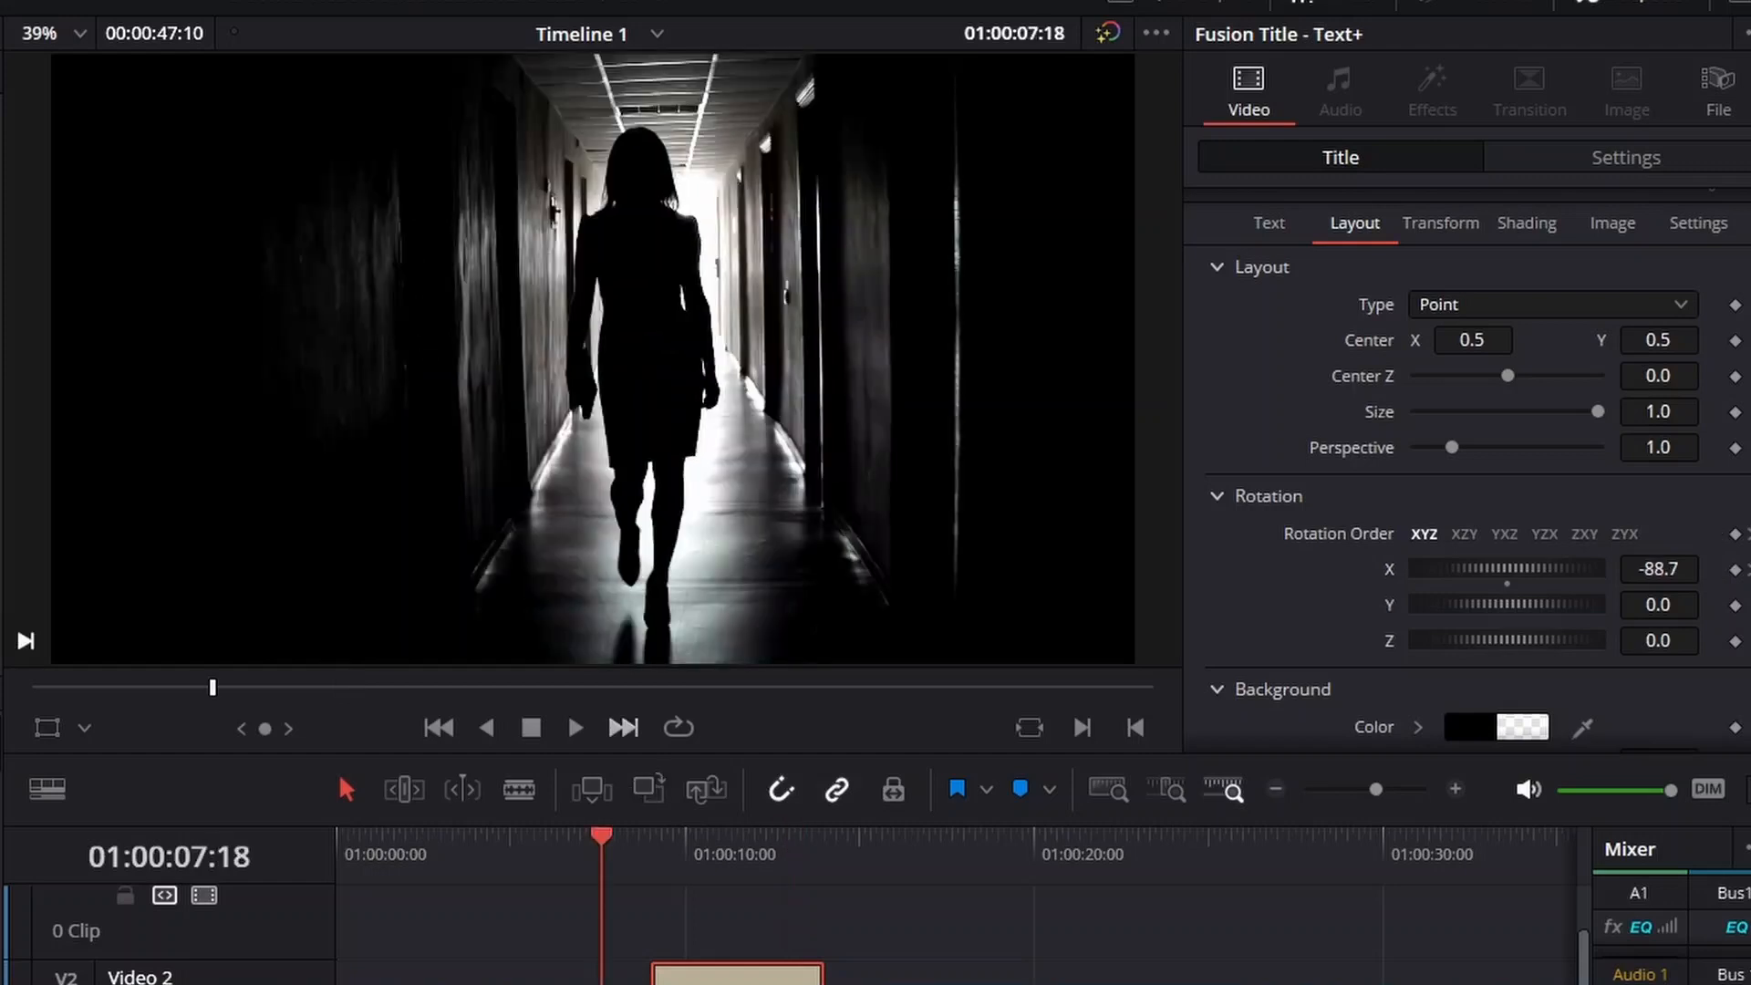
drag(655, 967, 661, 968)
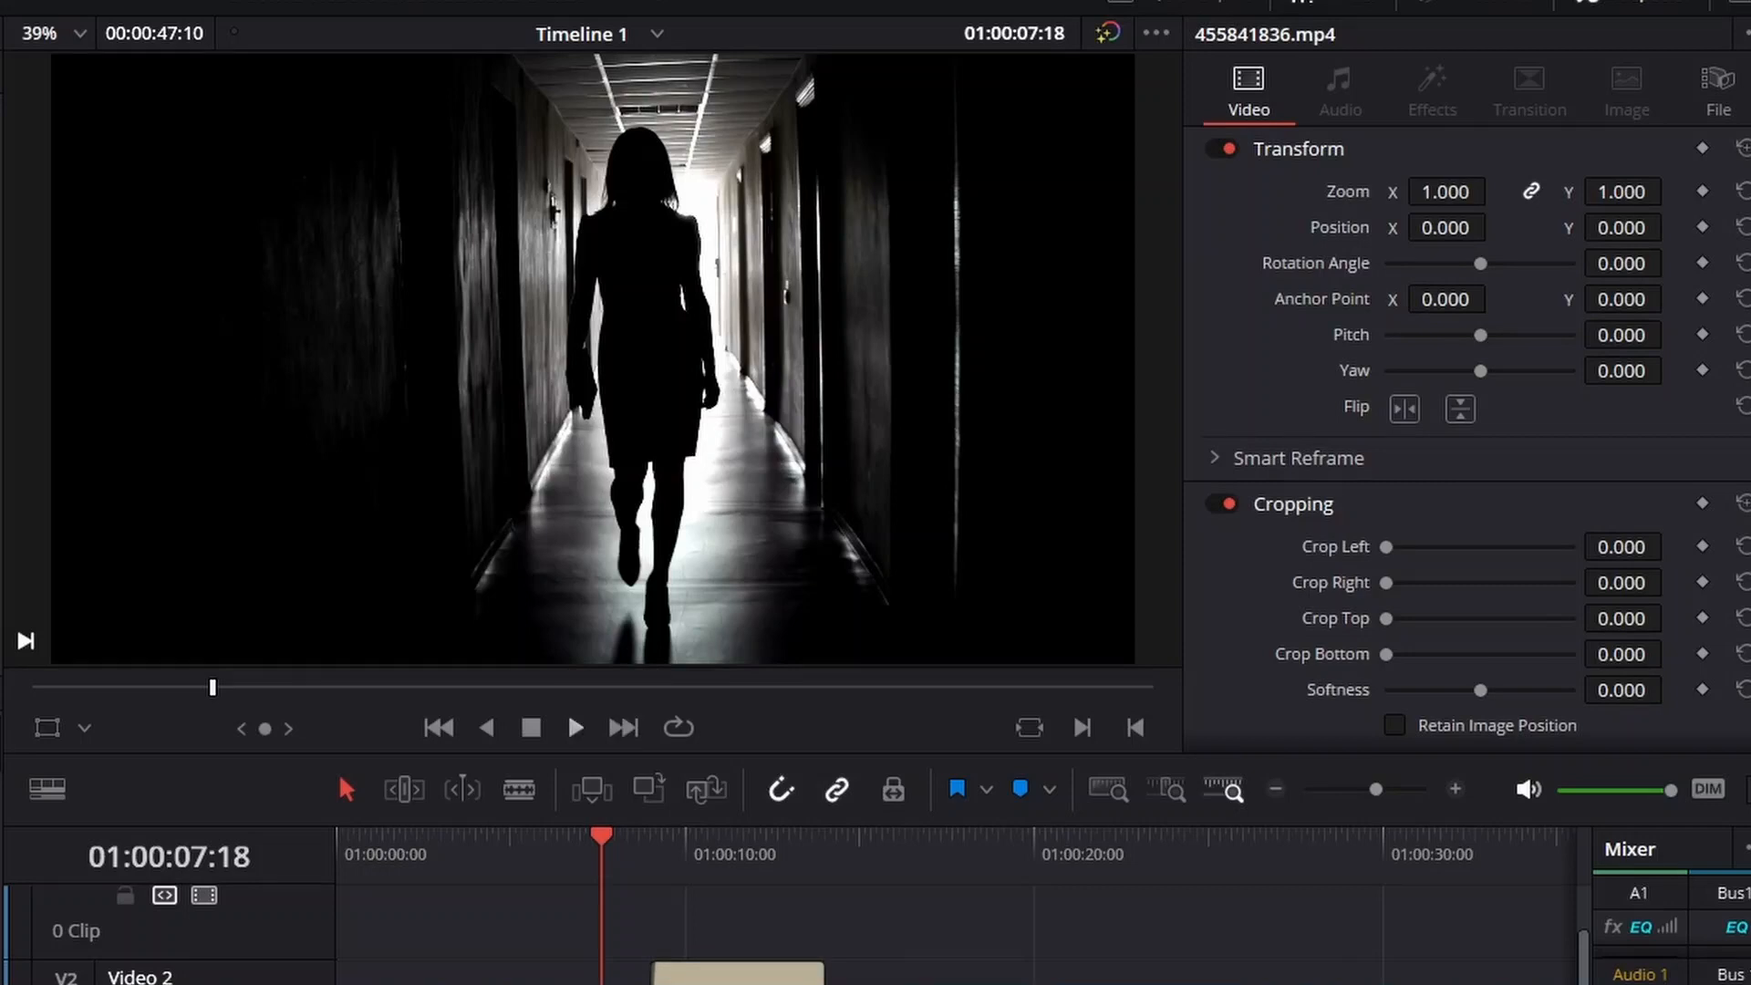
click(575, 727)
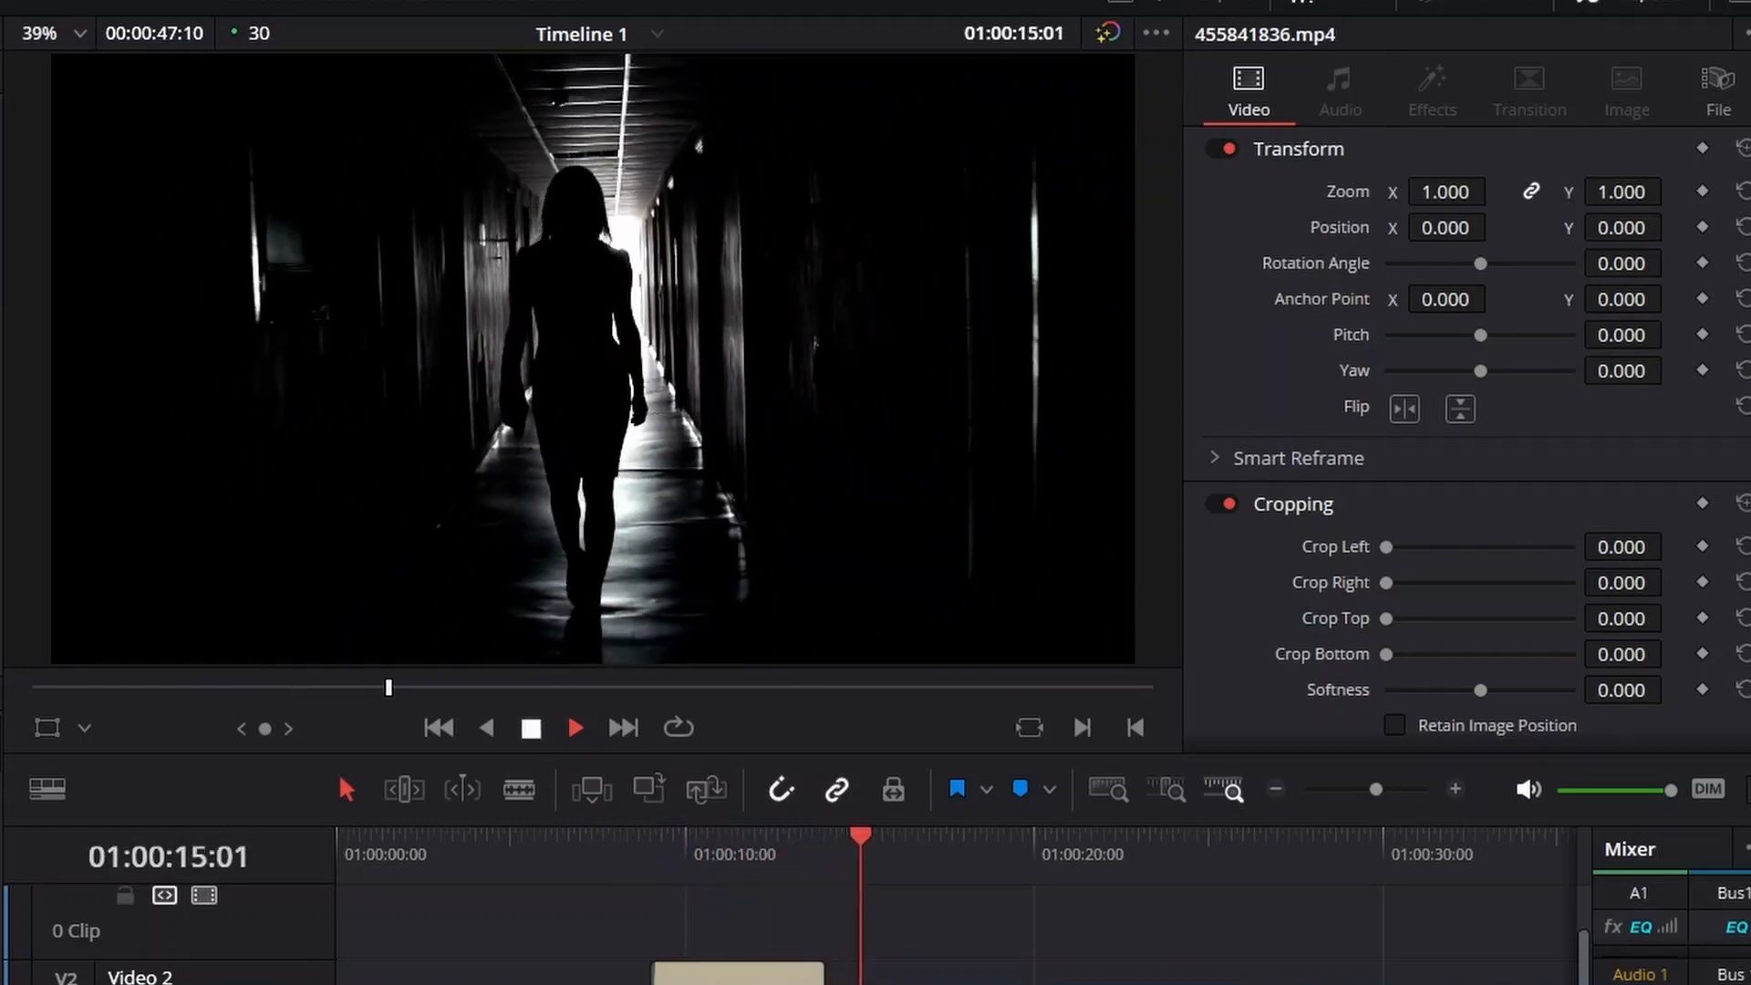
key(space)
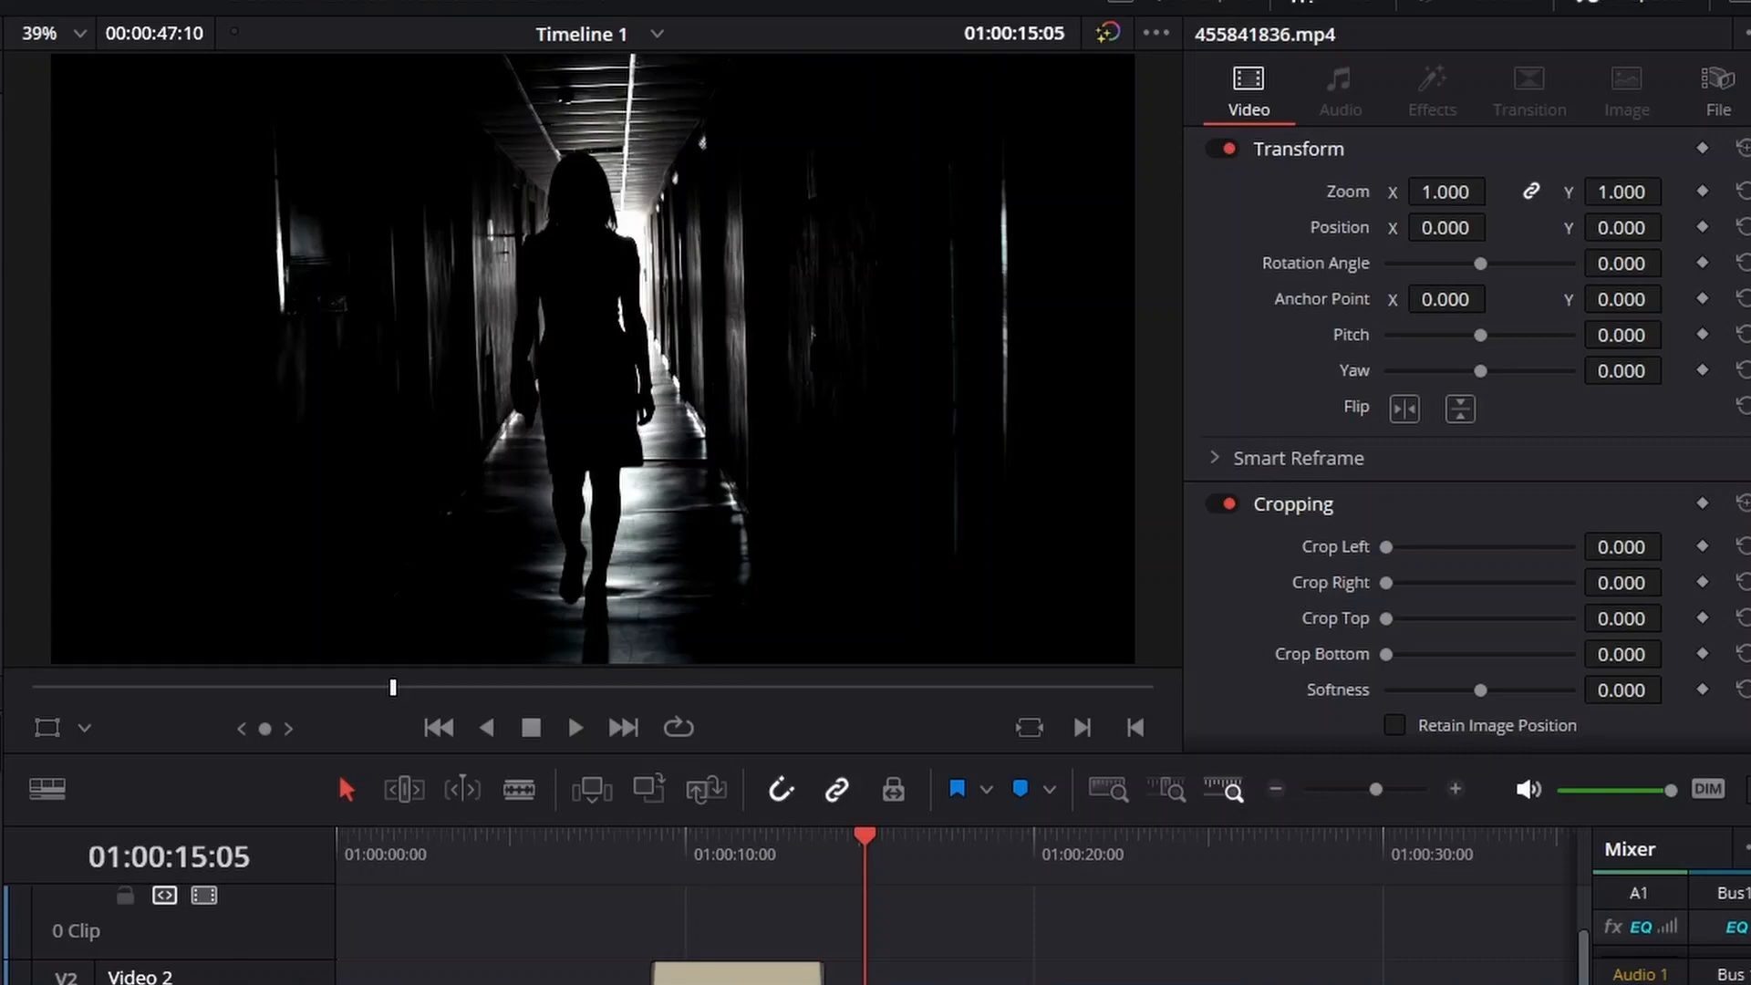
click(601, 839)
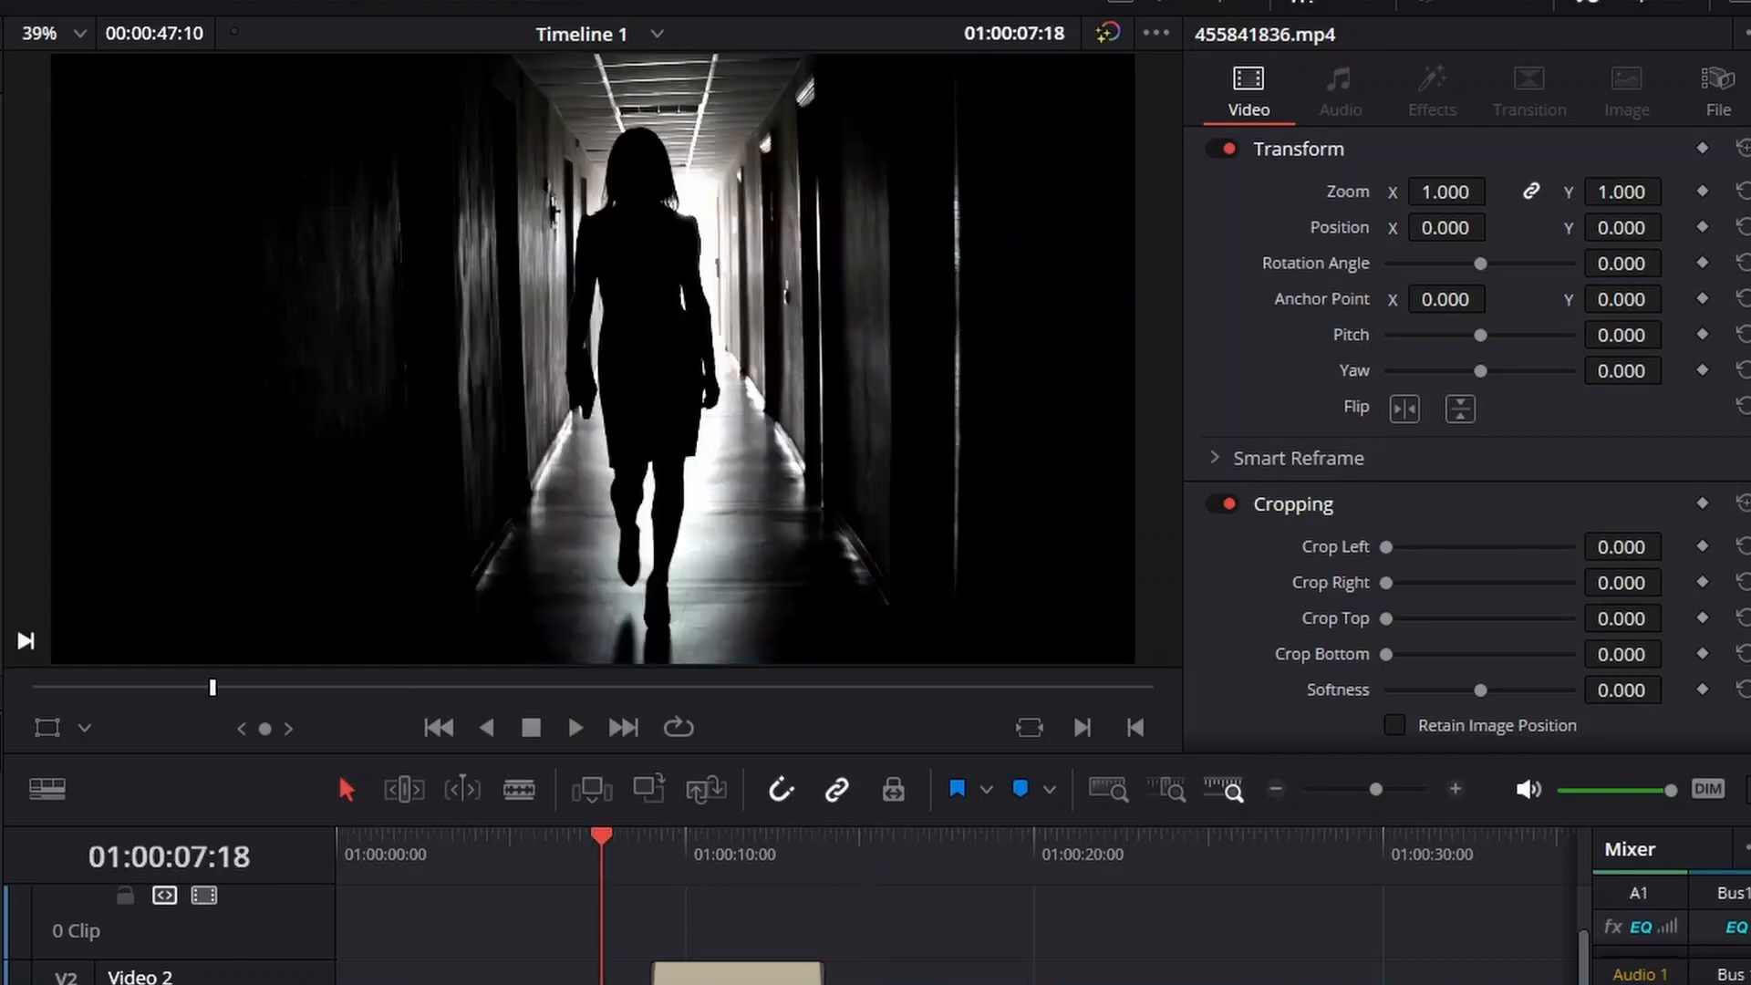
key(space)
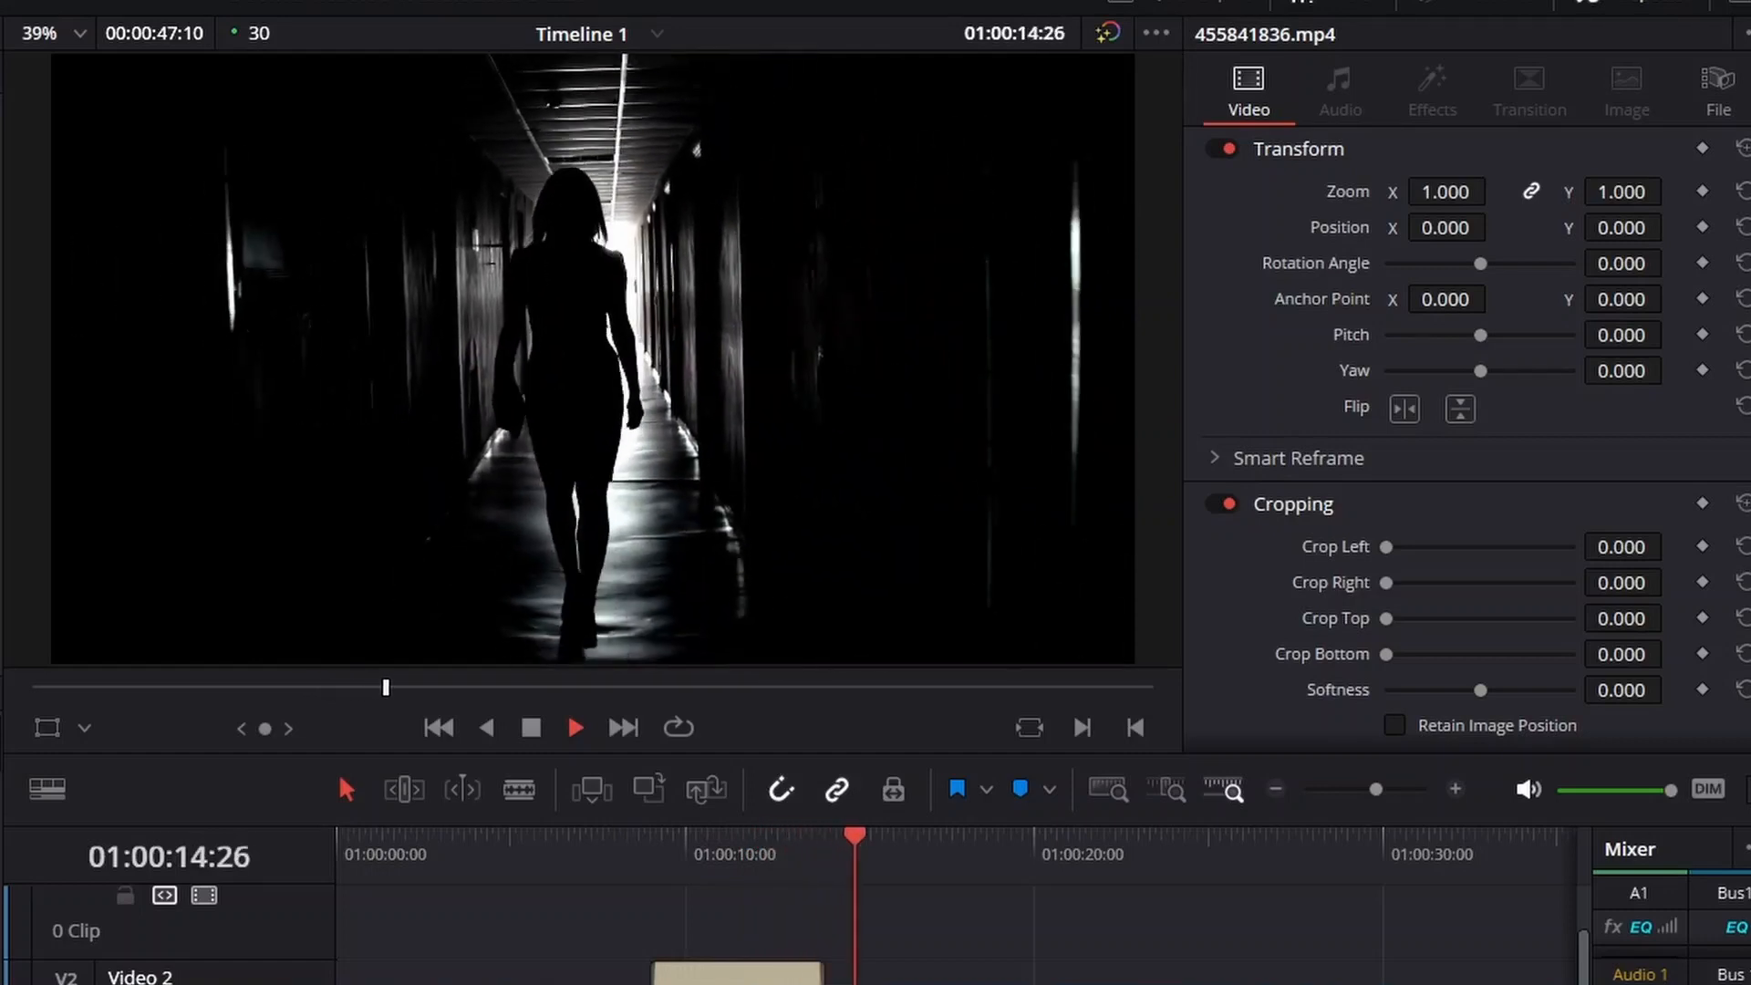
key(space)
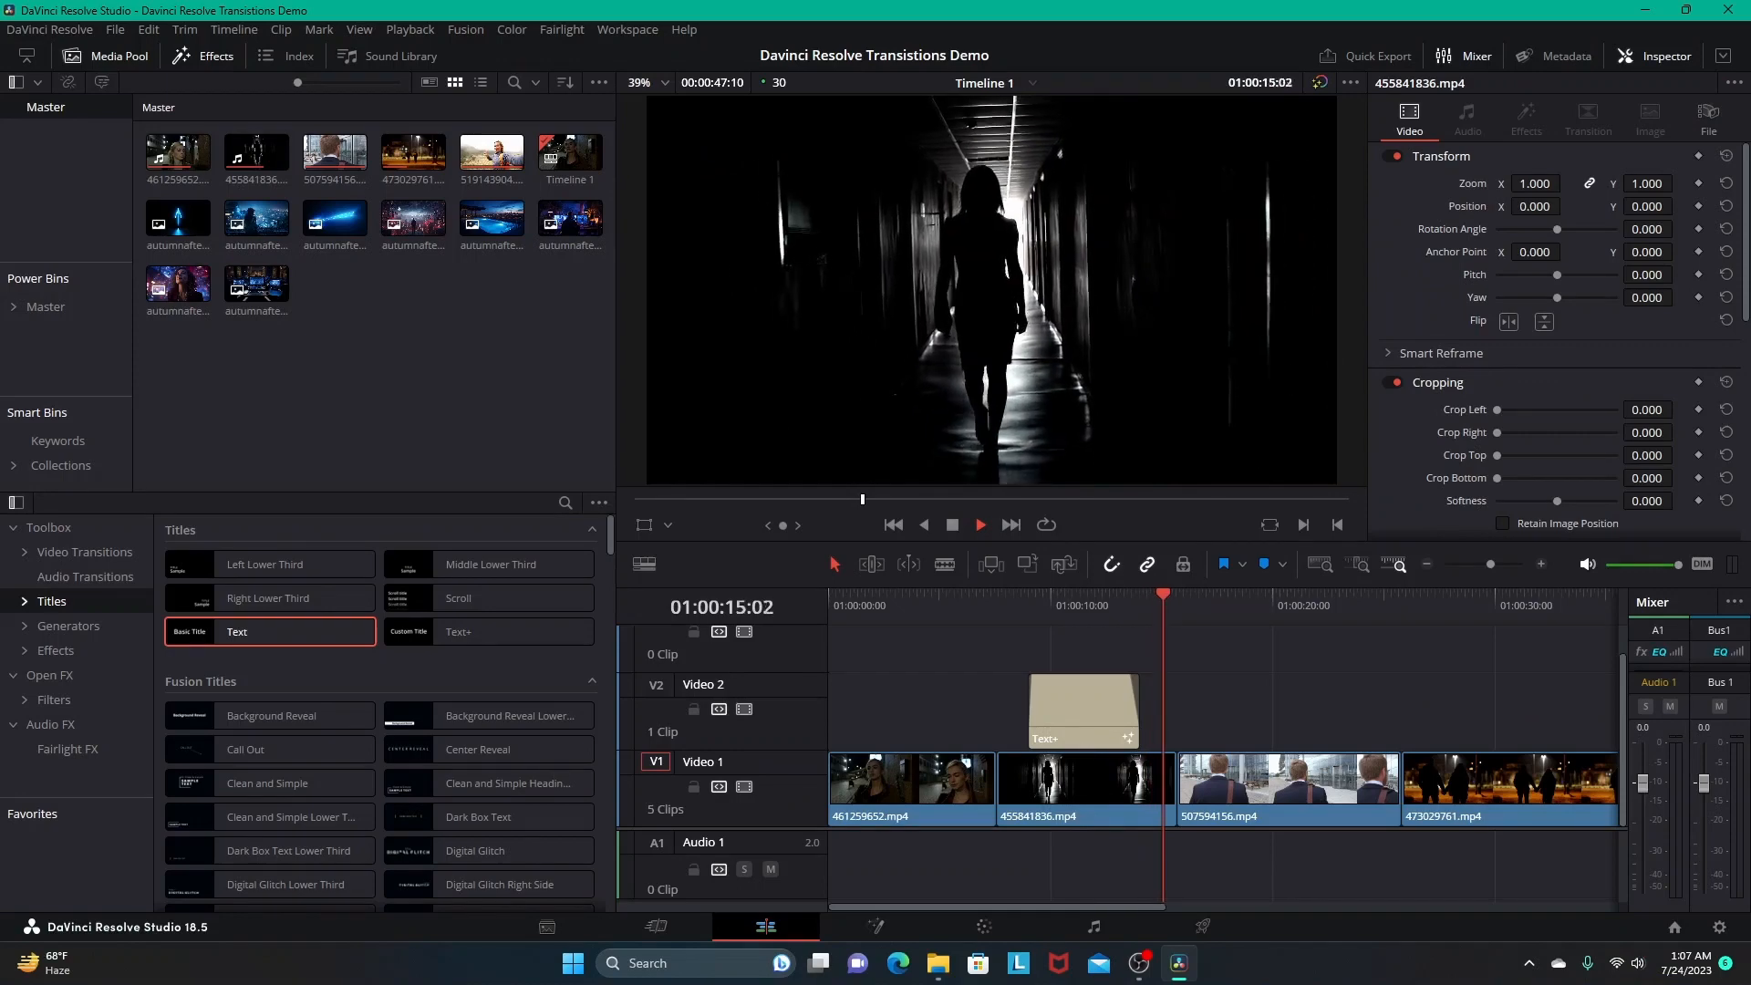
Shorten the Text+ title's end slightly with a longer fade-out and play it back from 01:00:07:18
drag(1137, 712, 1108, 678)
key(Up)
key(Up)
key(Up)
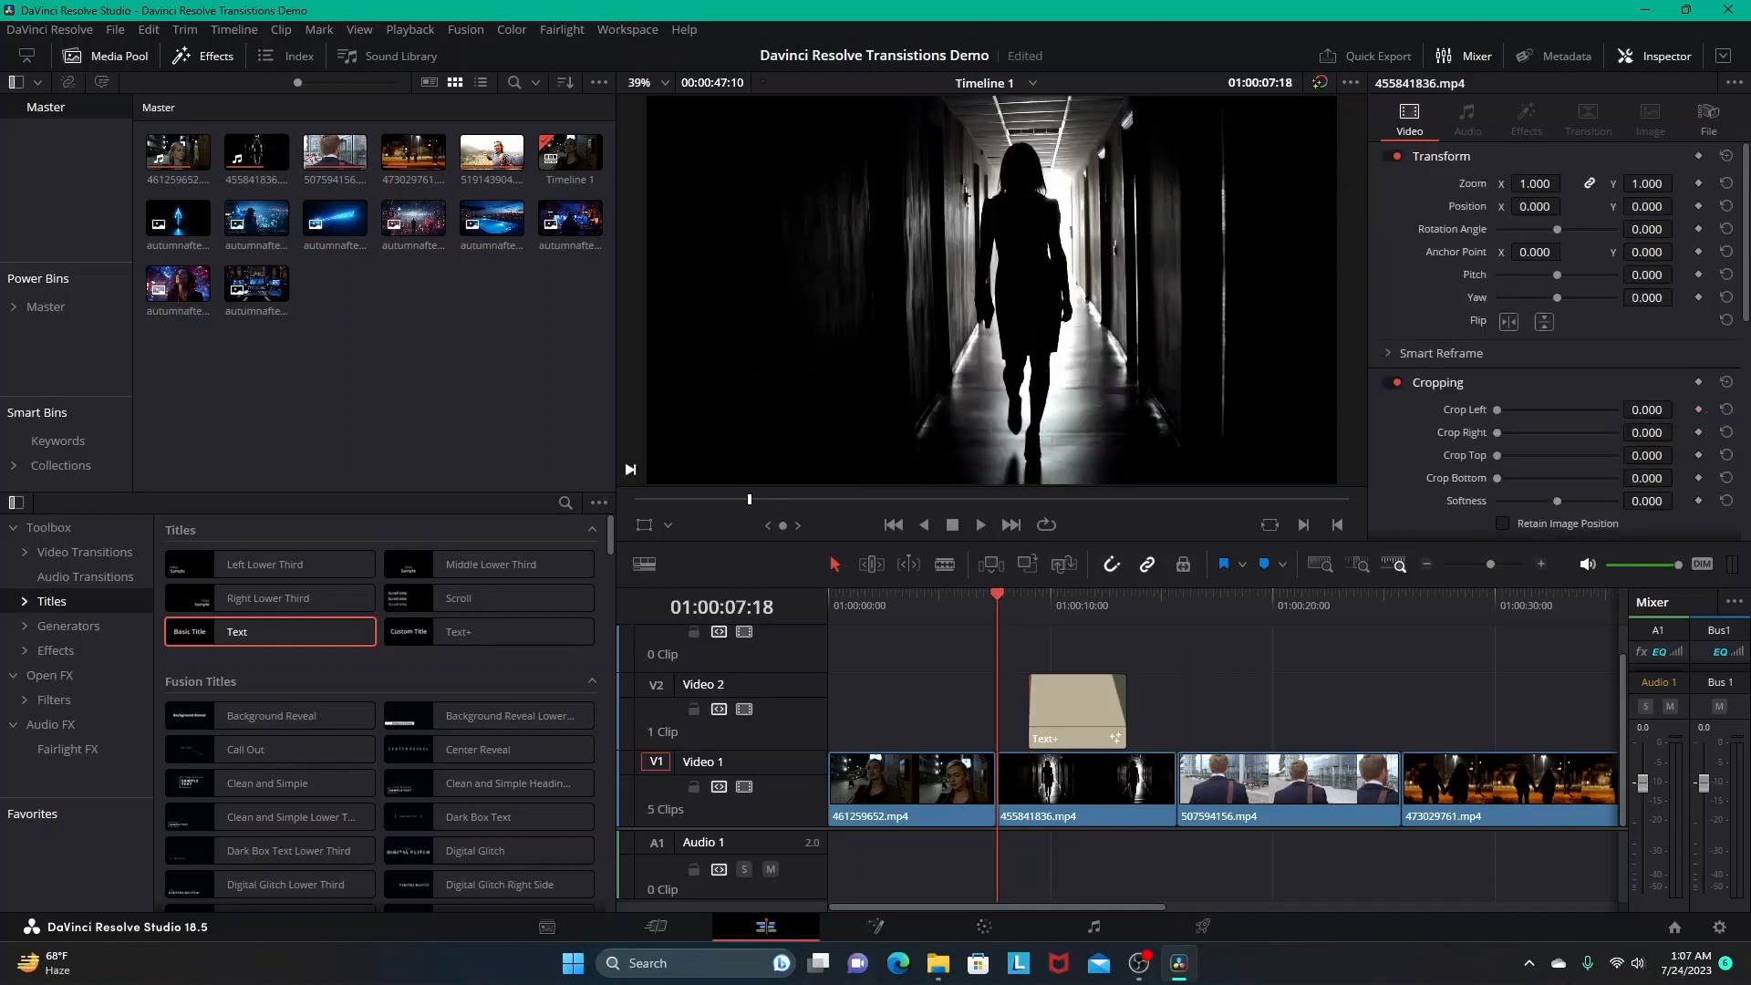
key(space)
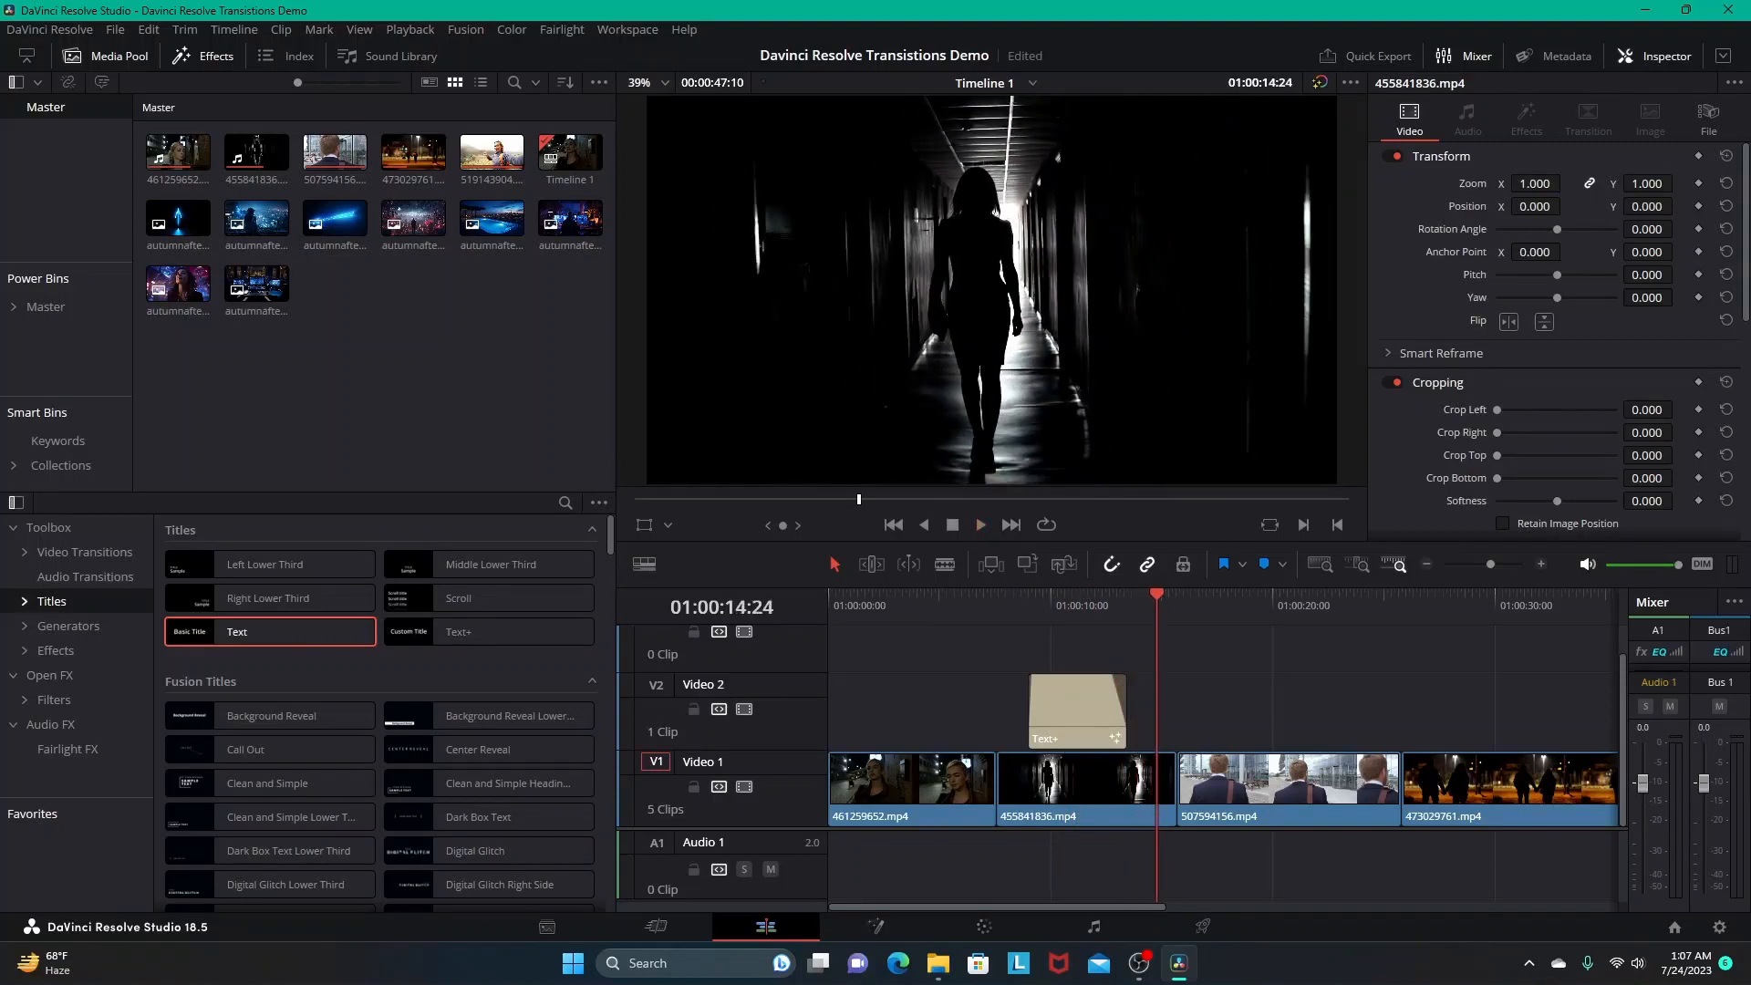
key(space)
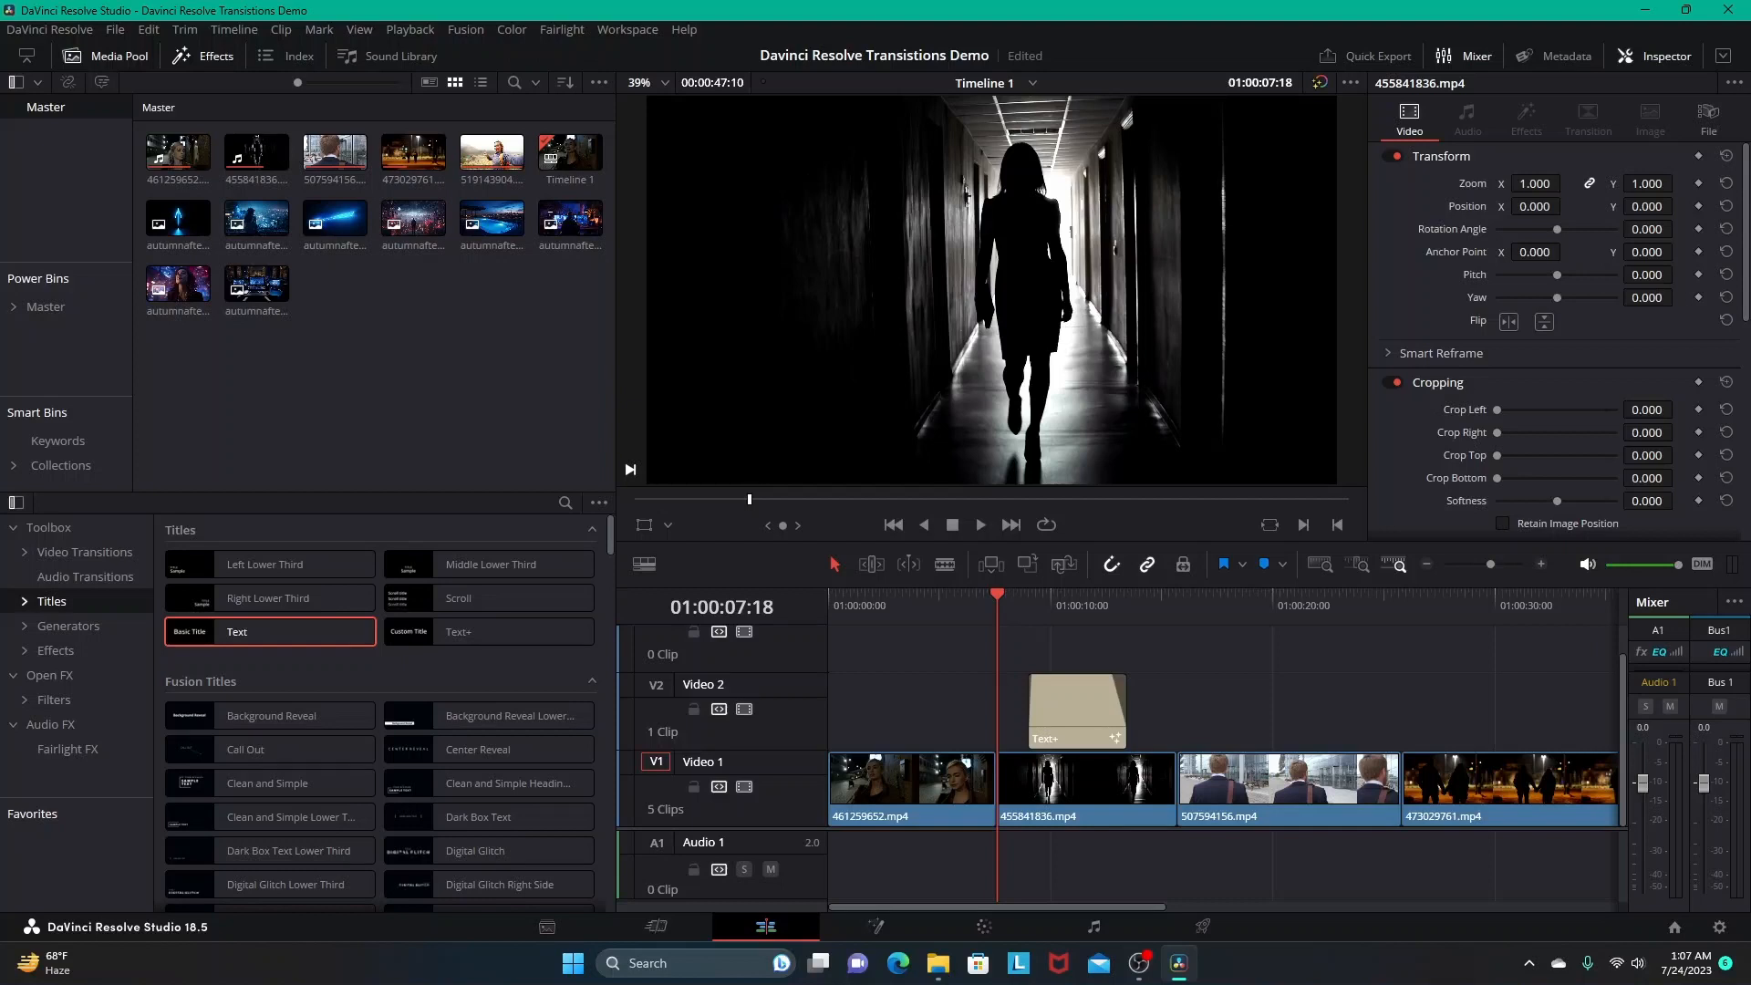
Inspect the Text+ title's layout rotation settings at 01:00:10:21 and at its start, 01:00:09:01
click(1065, 602)
click(1077, 707)
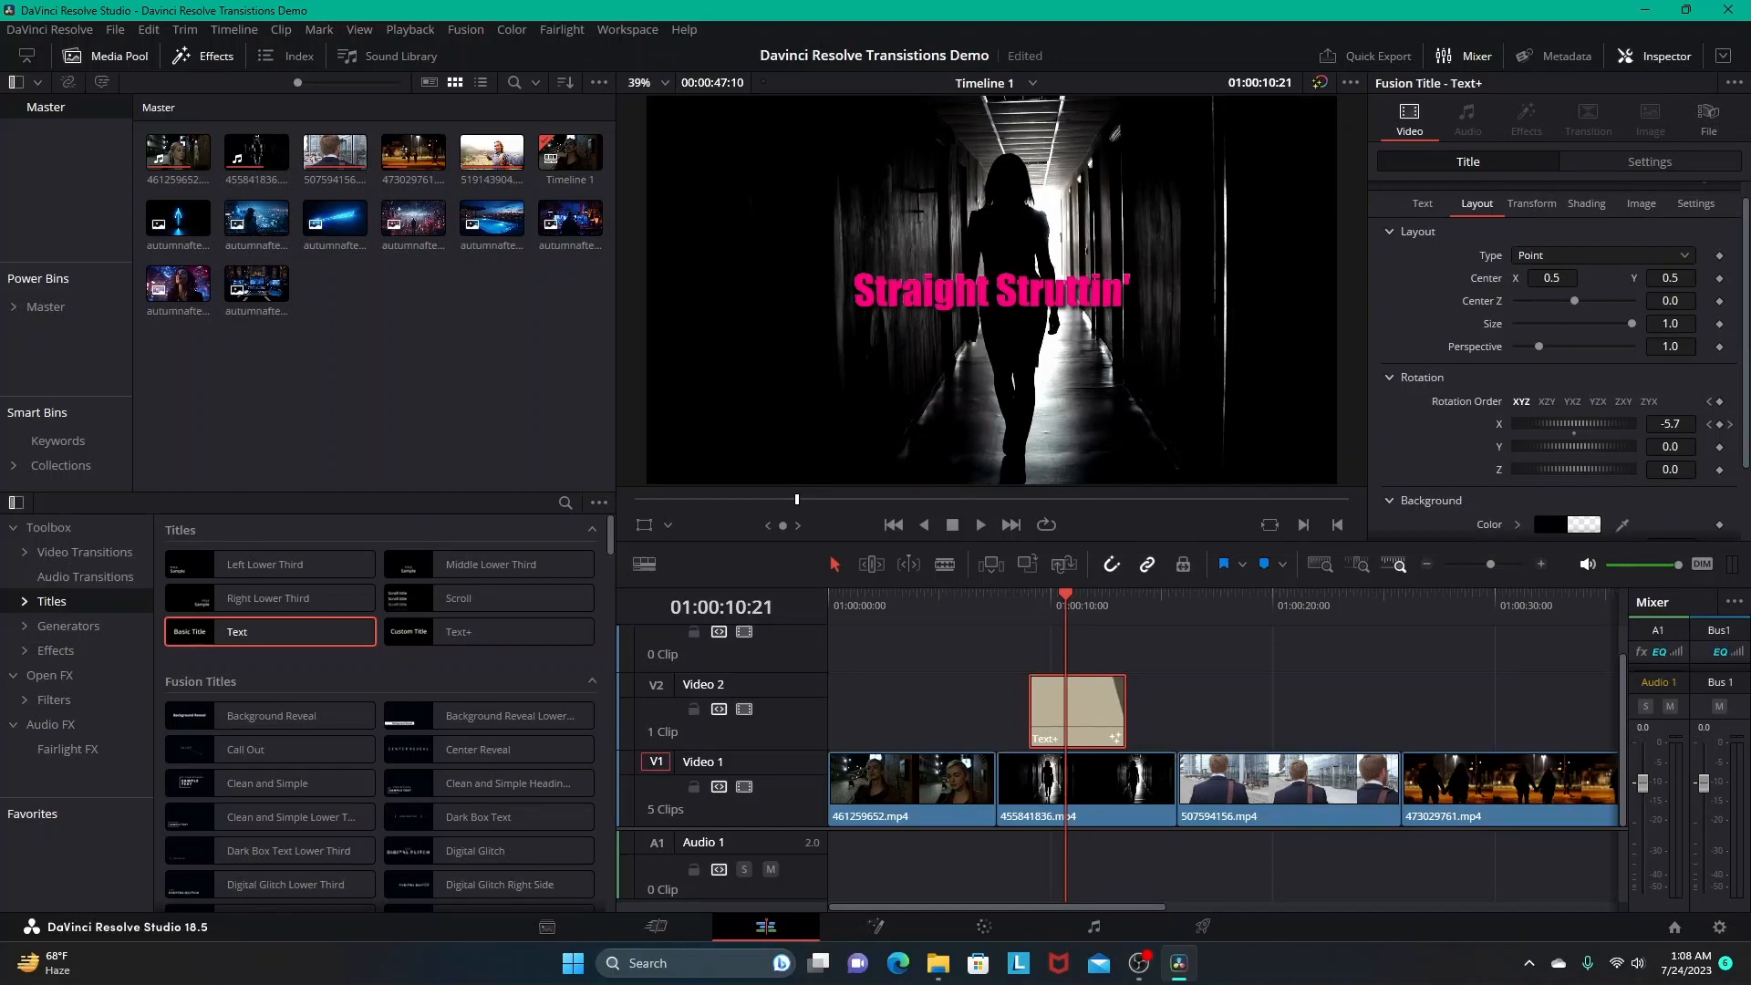
drag(1065, 595, 1028, 595)
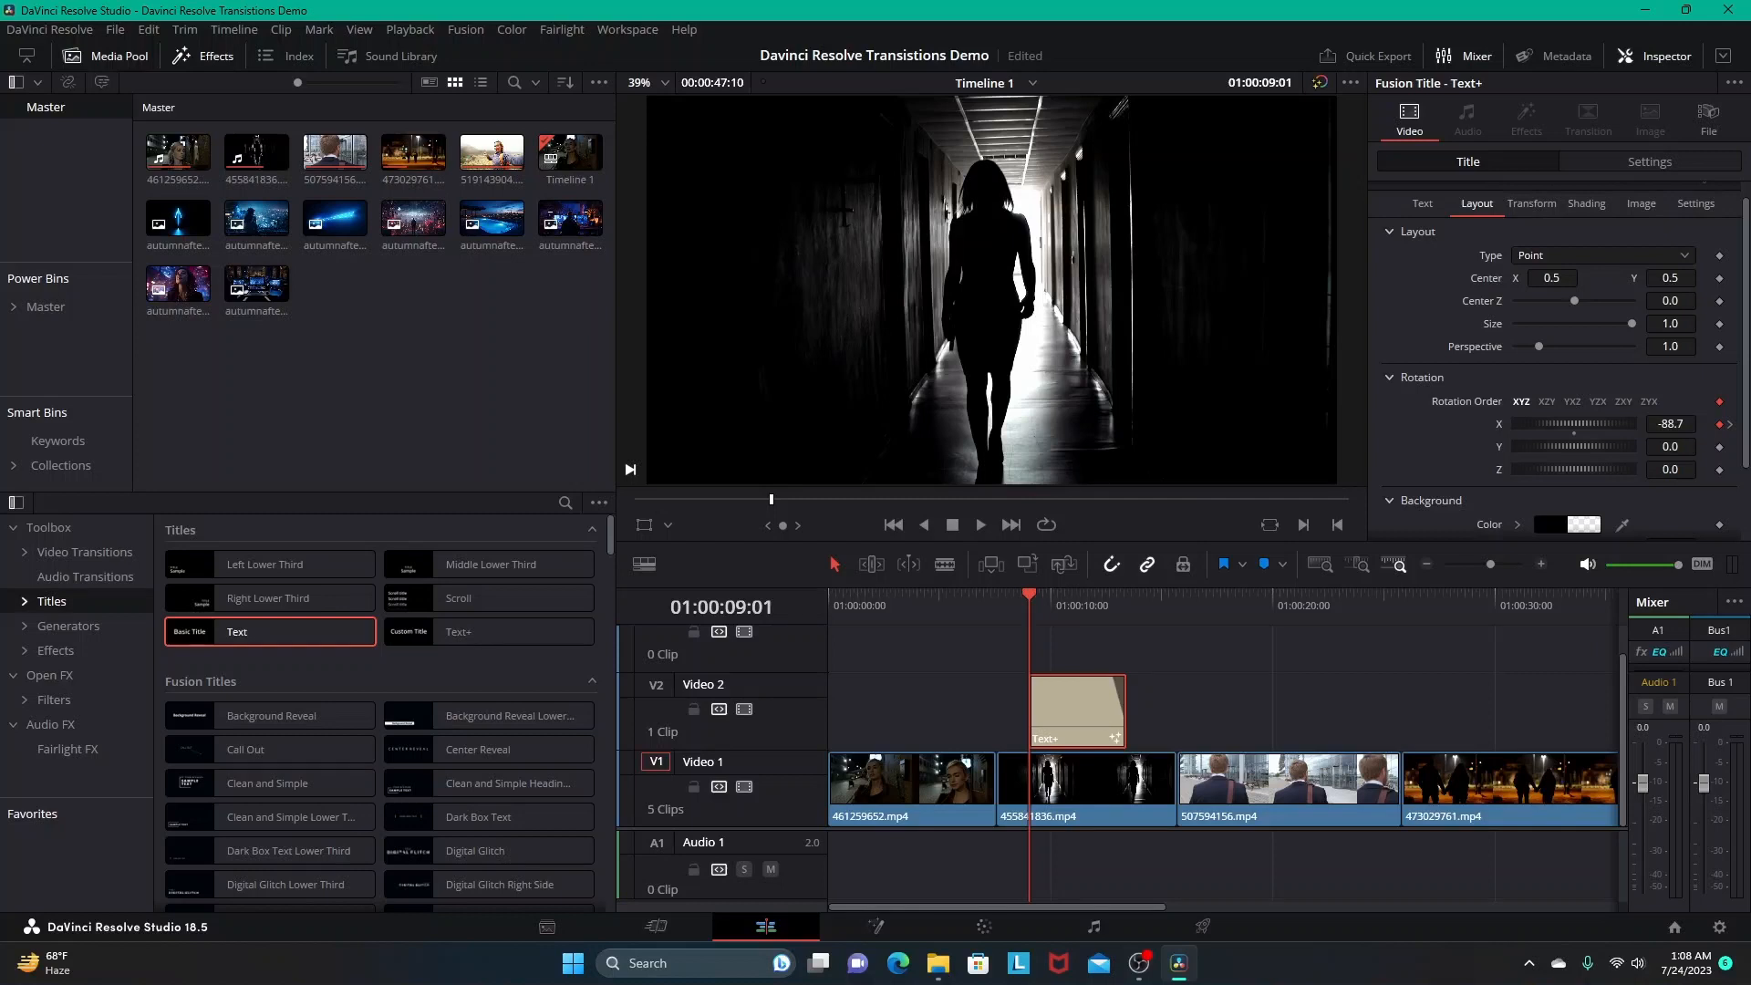
scroll(1560, 365, up, 2)
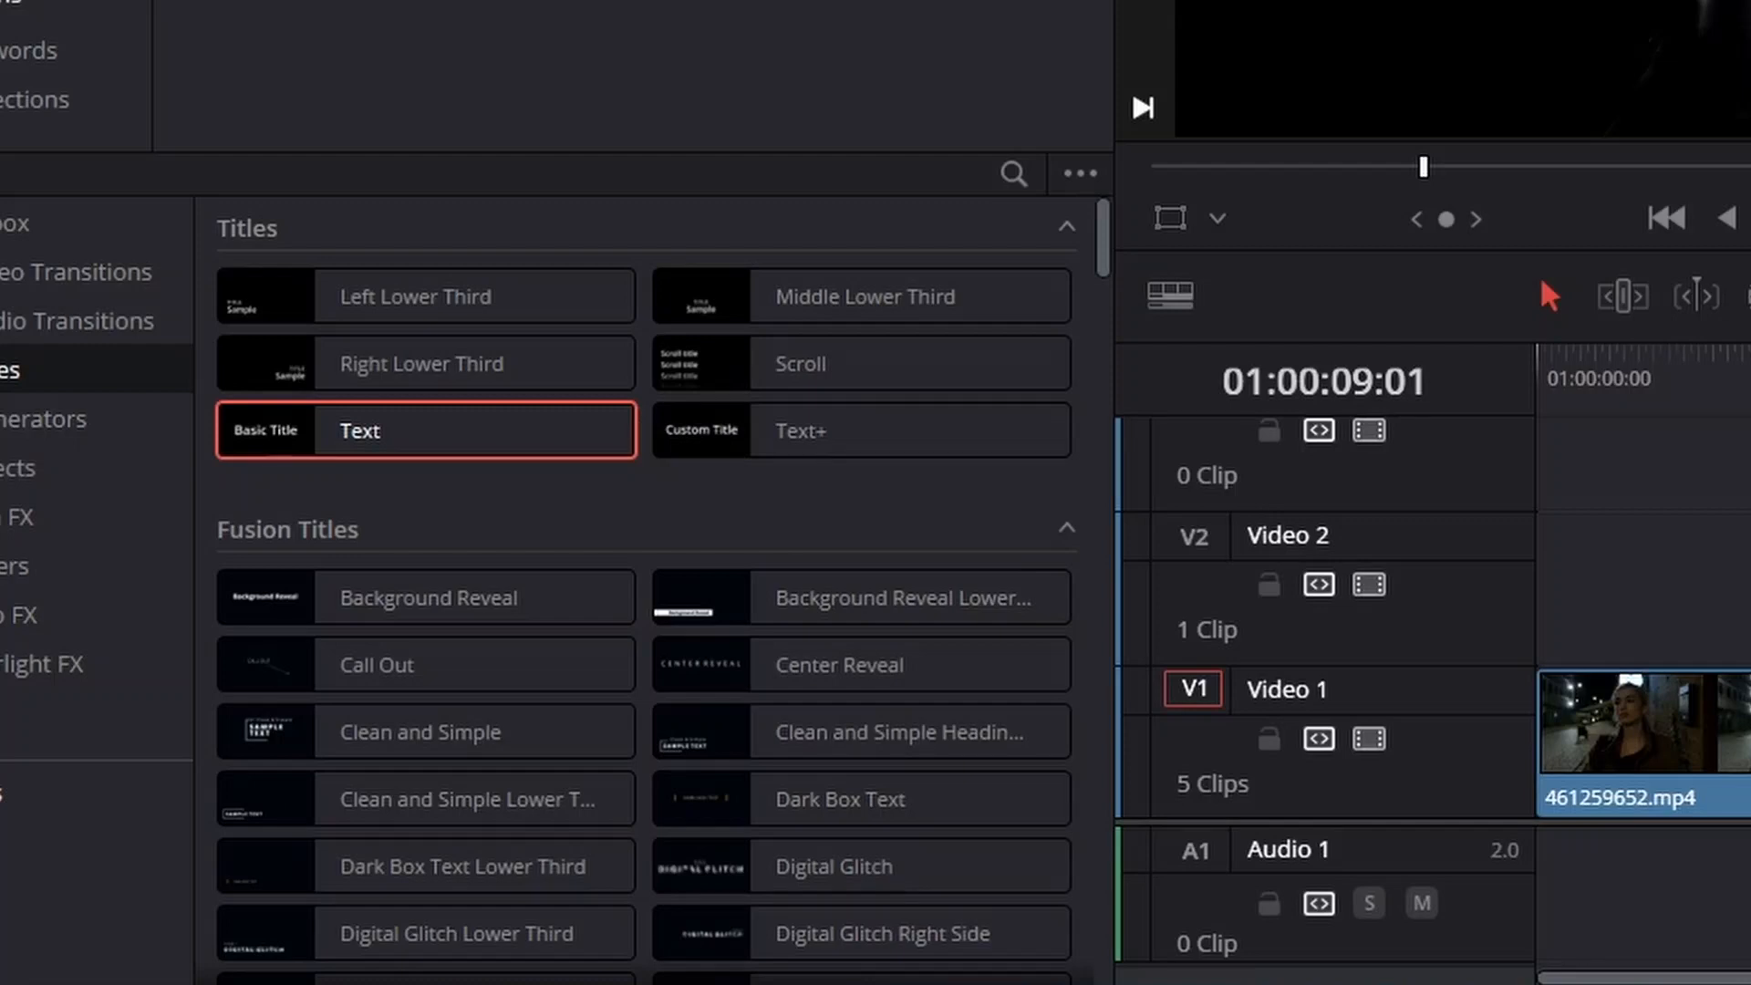
Return to the timeline's start and delete the Text+ title above the hallway clip
key(Home)
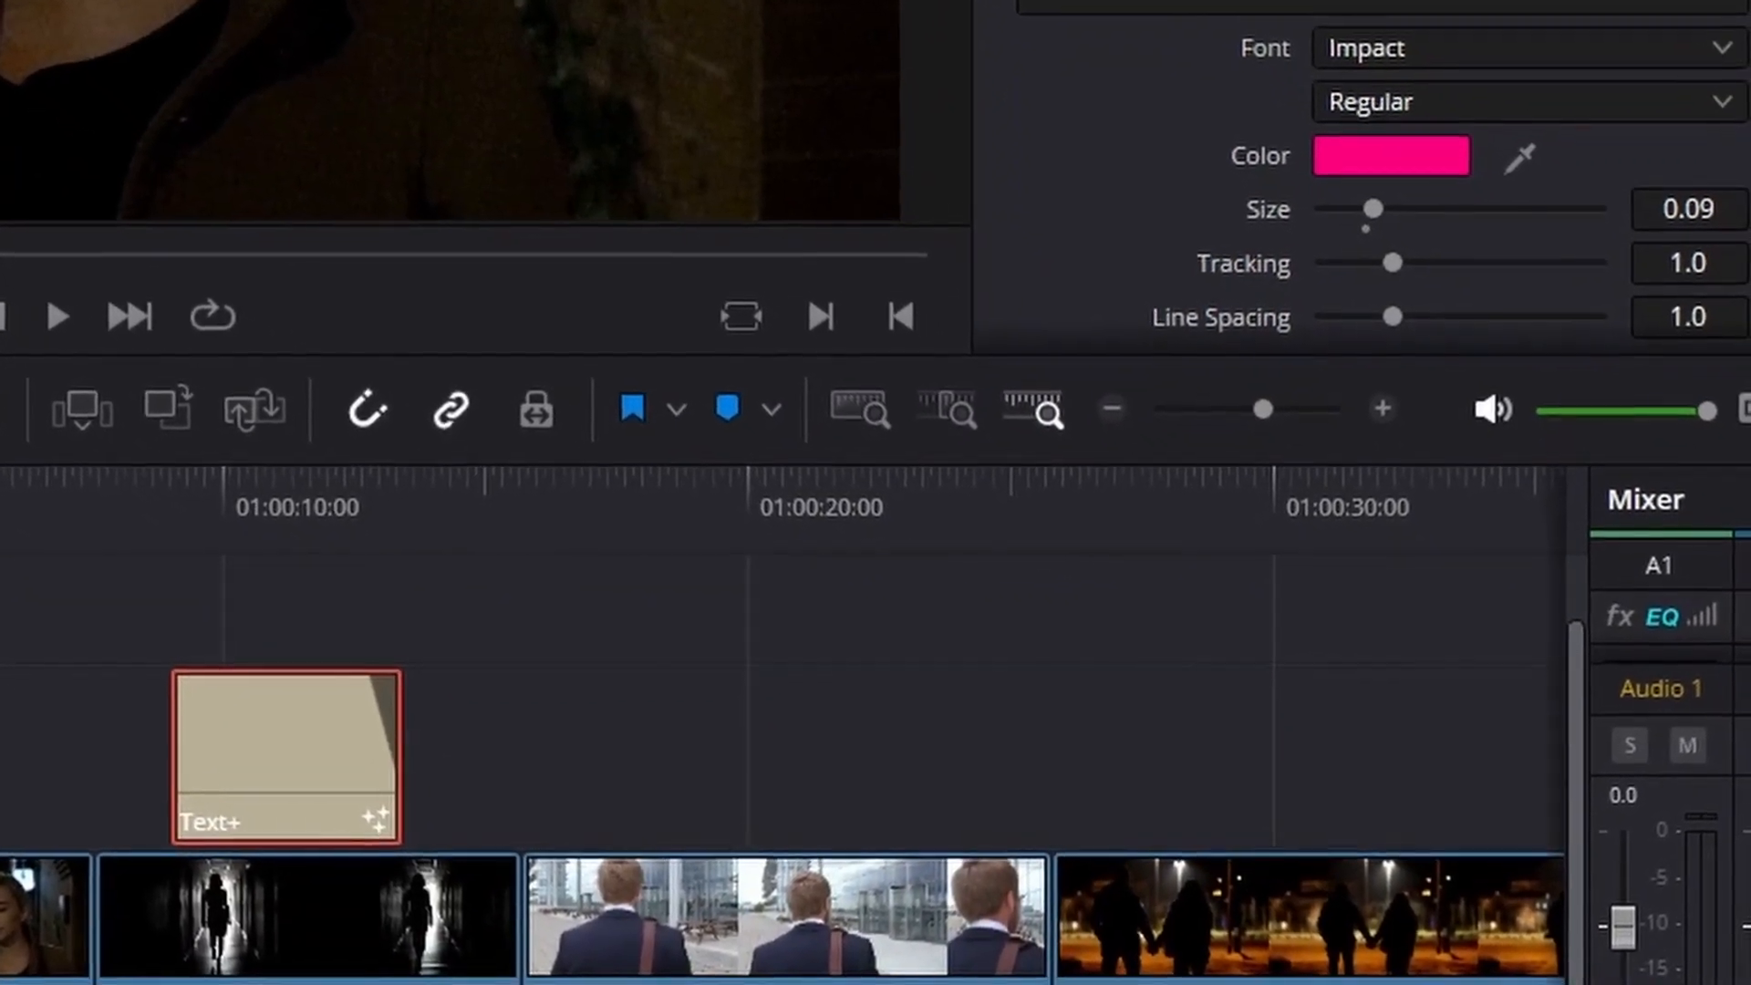
right_click(176, 673)
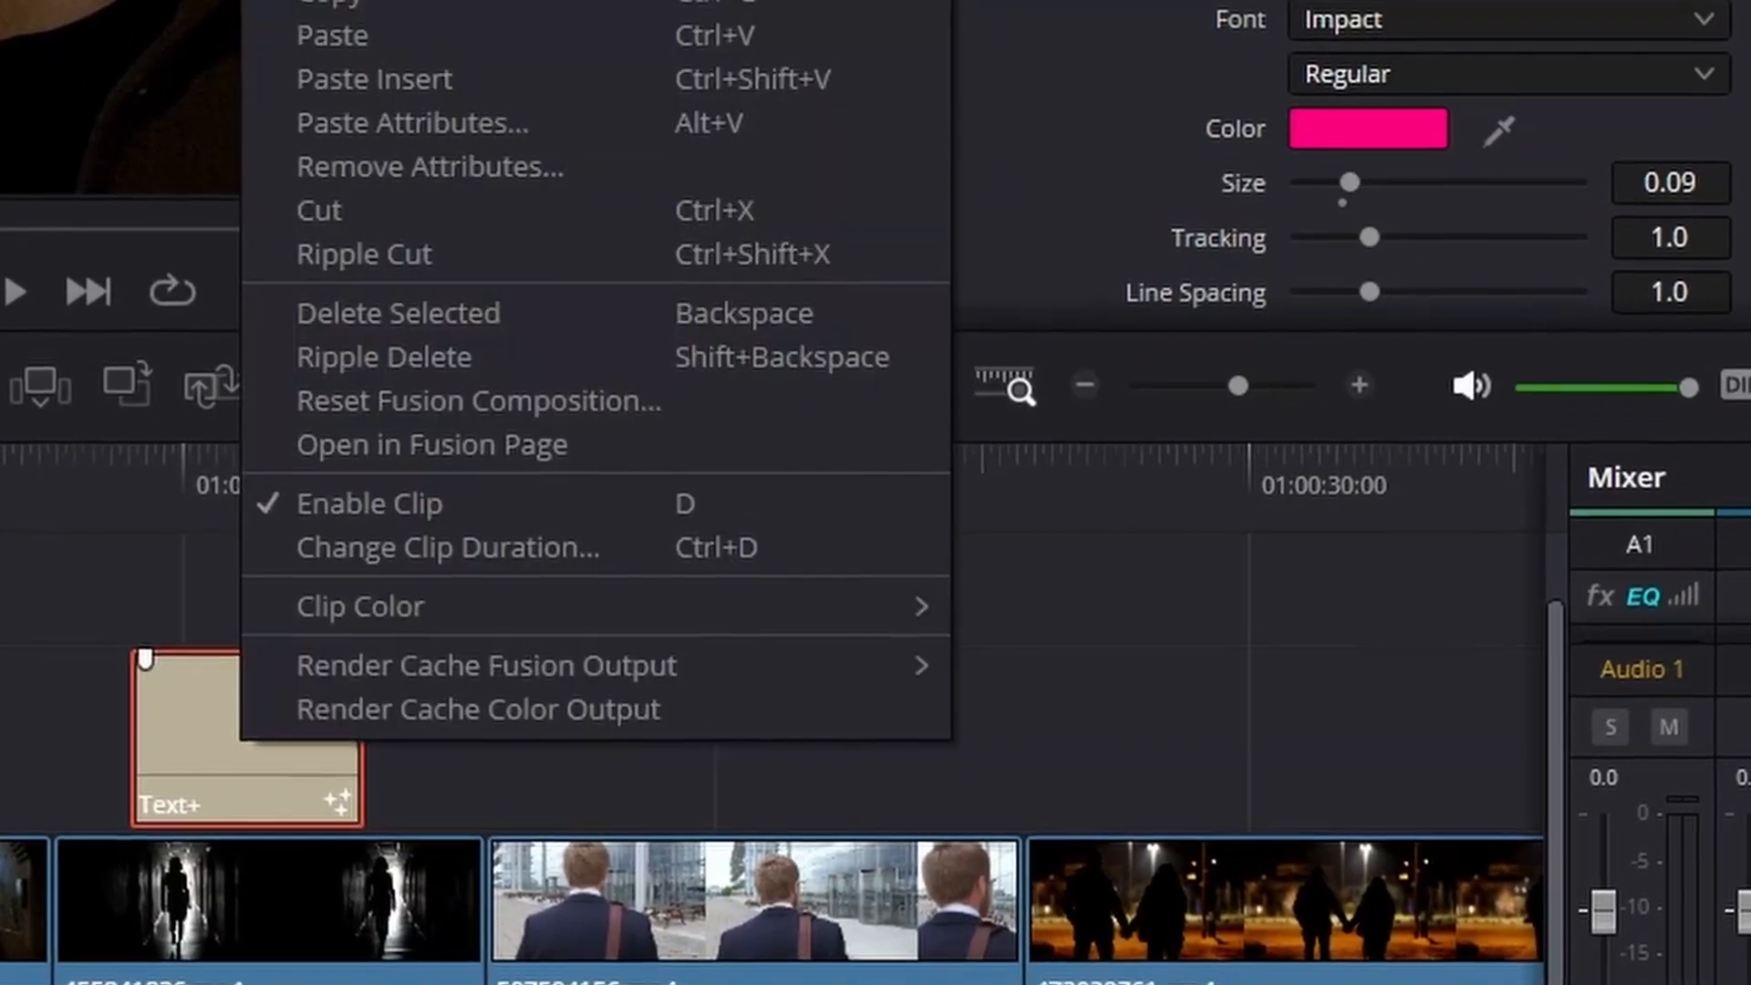
click(388, 306)
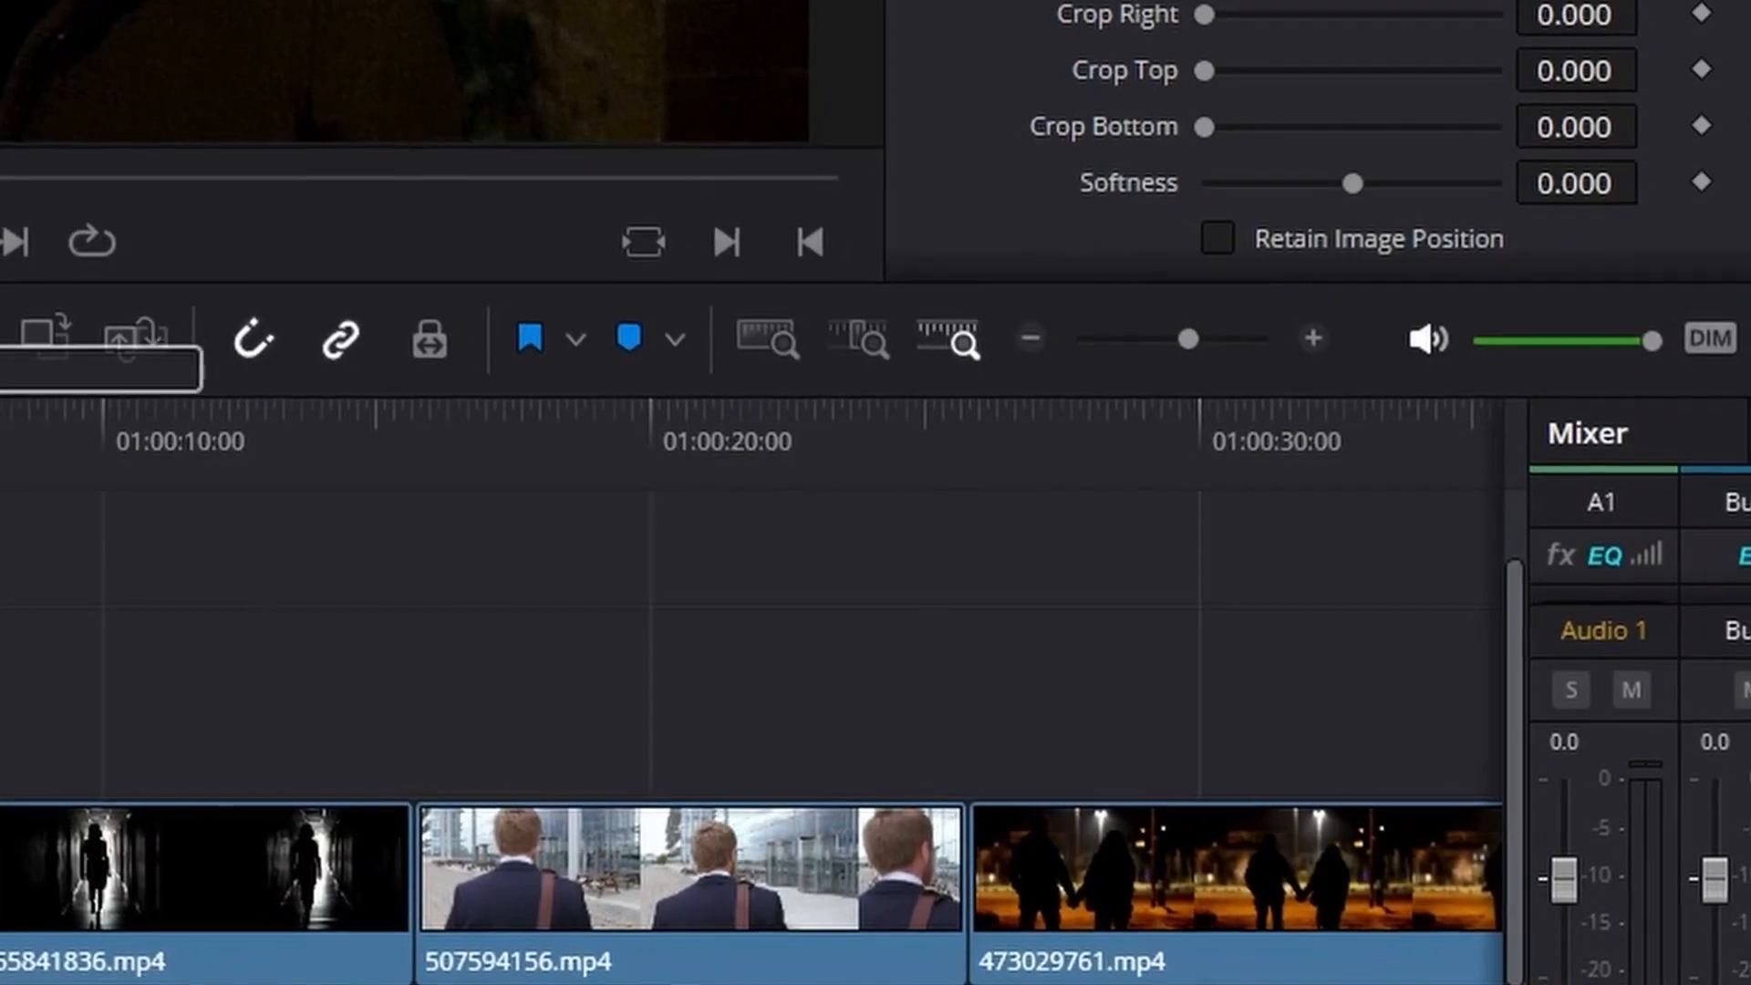
Place the Jitter Fusion title on Video 2 over 473029761.mp4, starting at 01:00:28:02, and go to its start
drag(182, 361, 1164, 696)
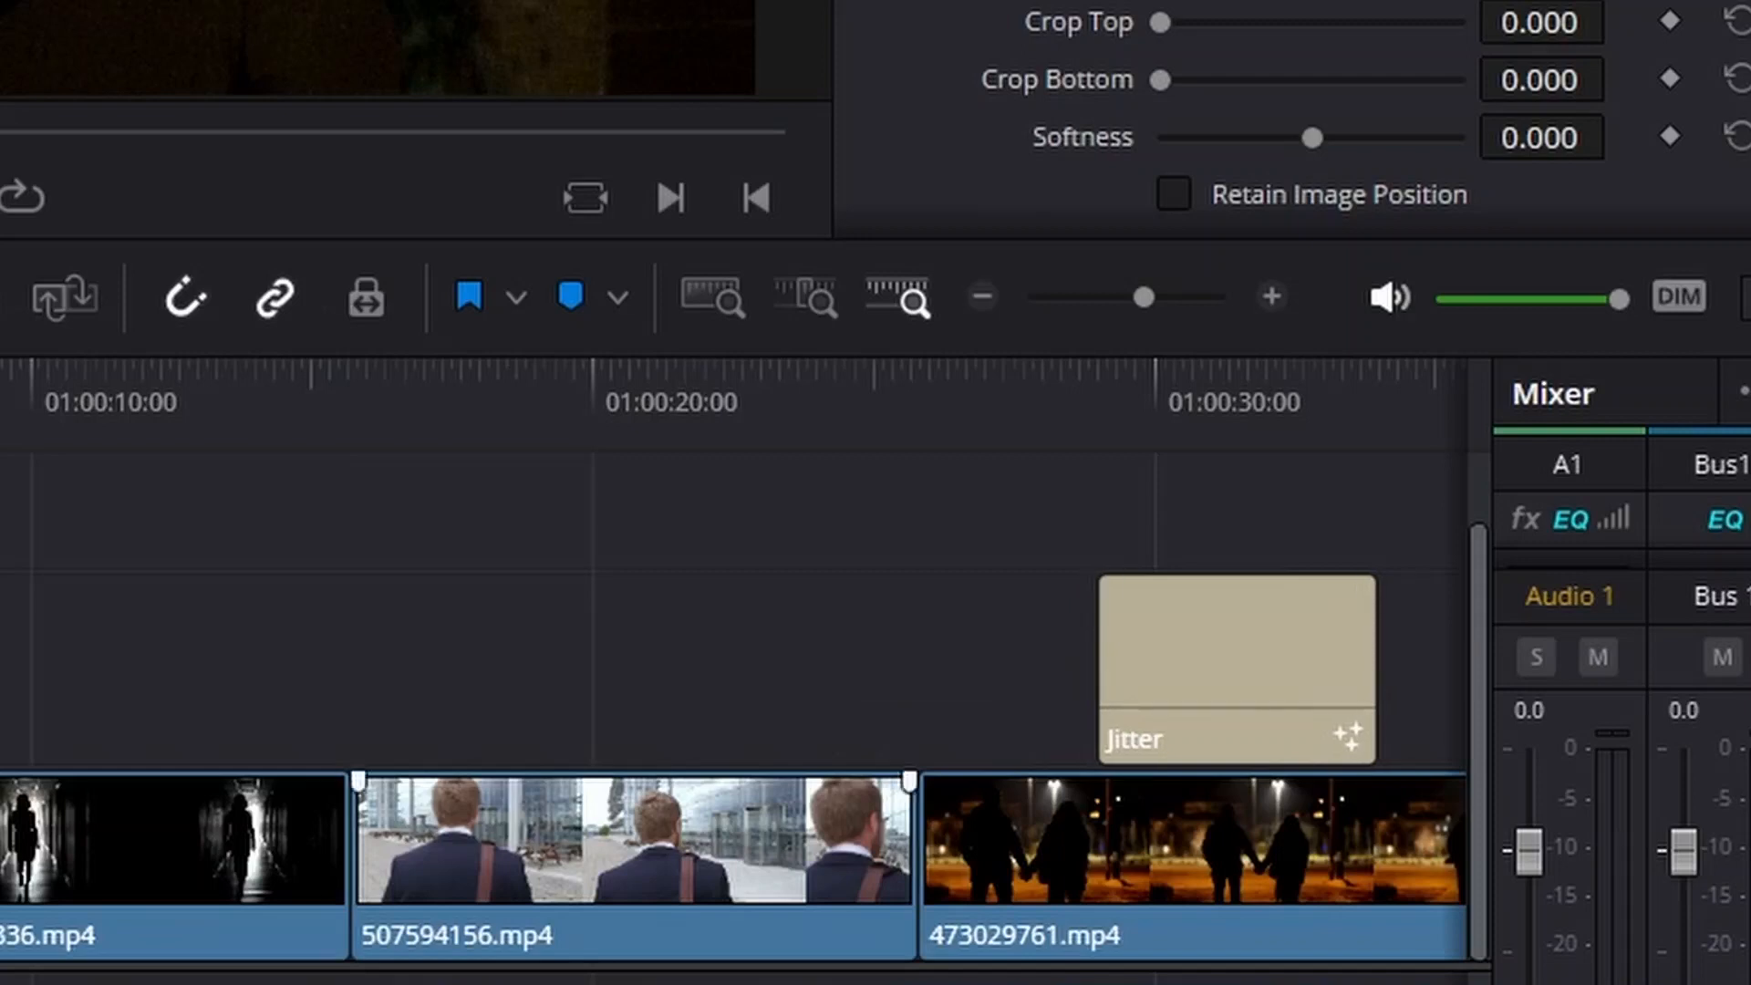
scroll(733, 658, right, 5)
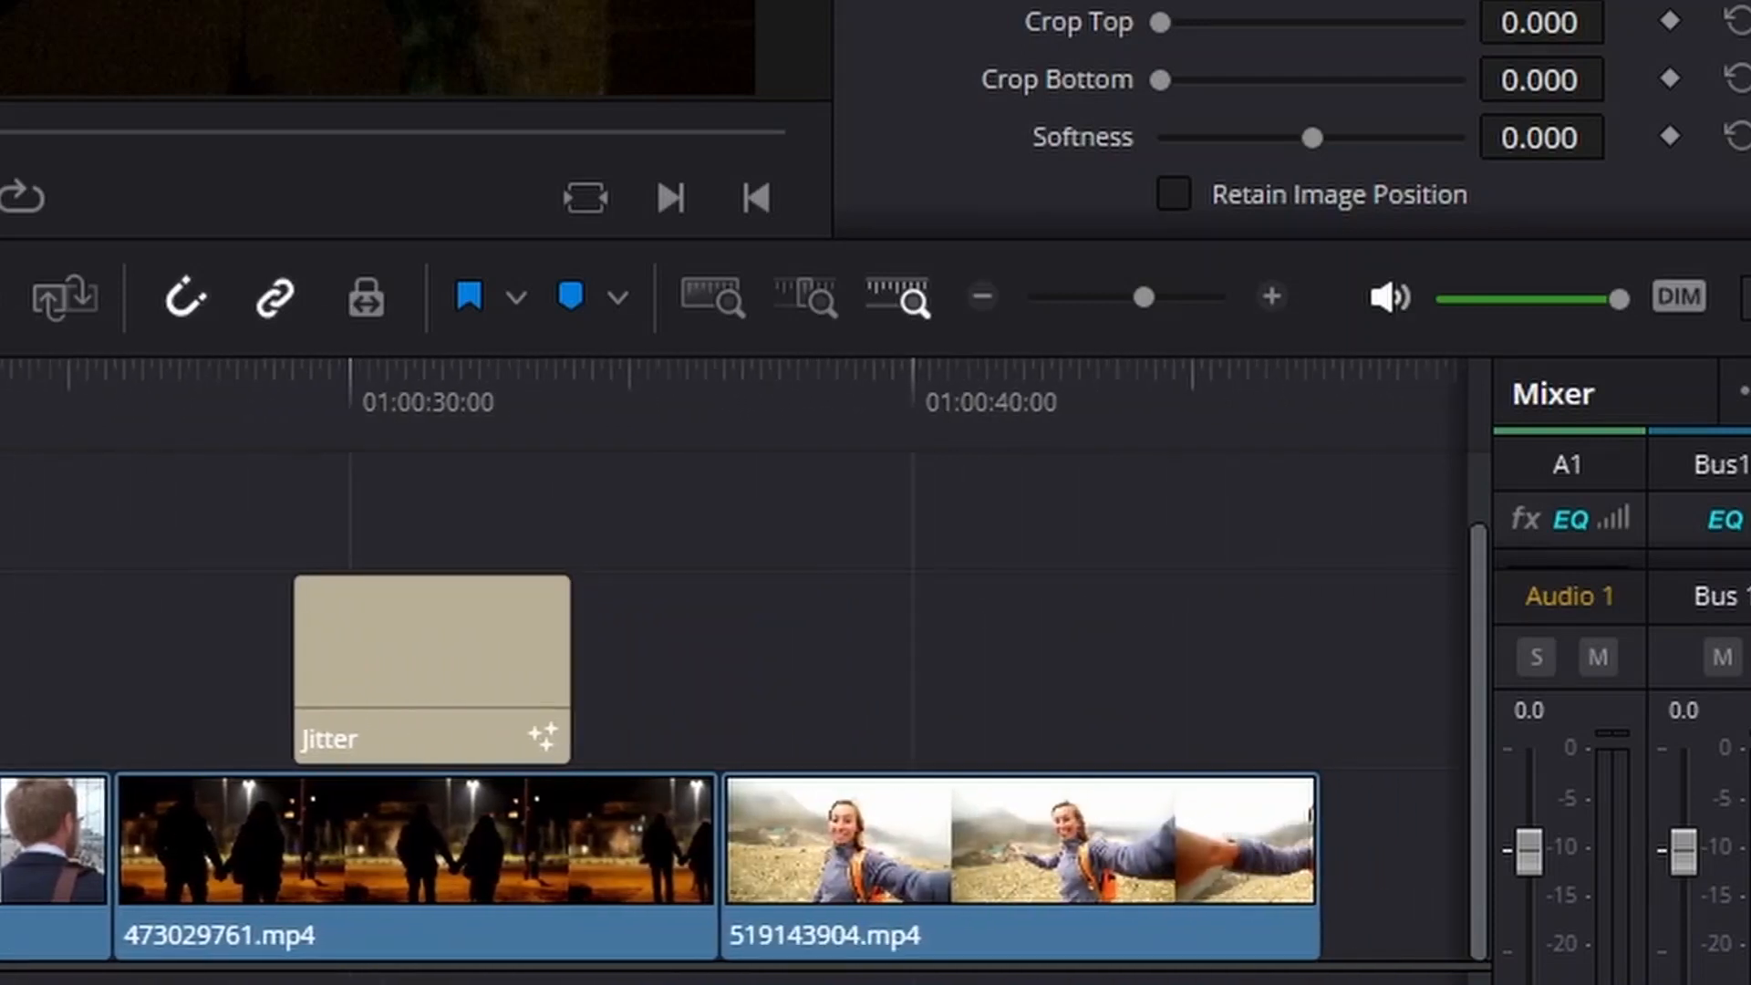
drag(432, 658, 380, 658)
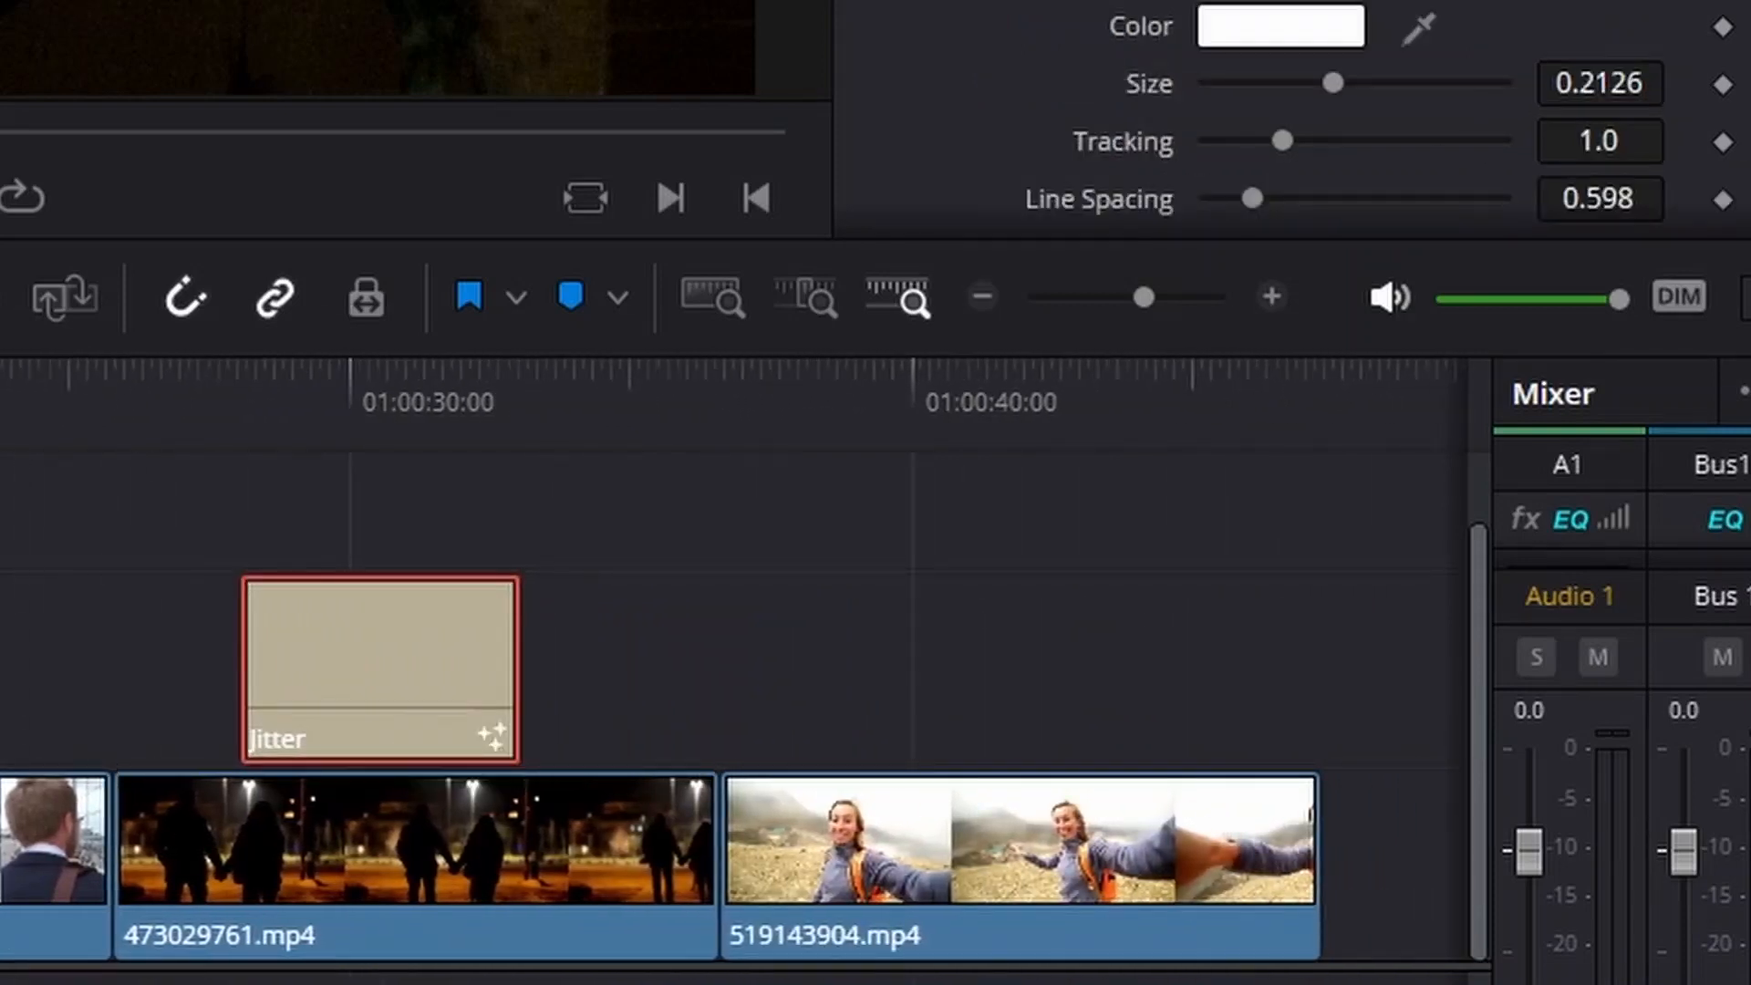
click(319, 383)
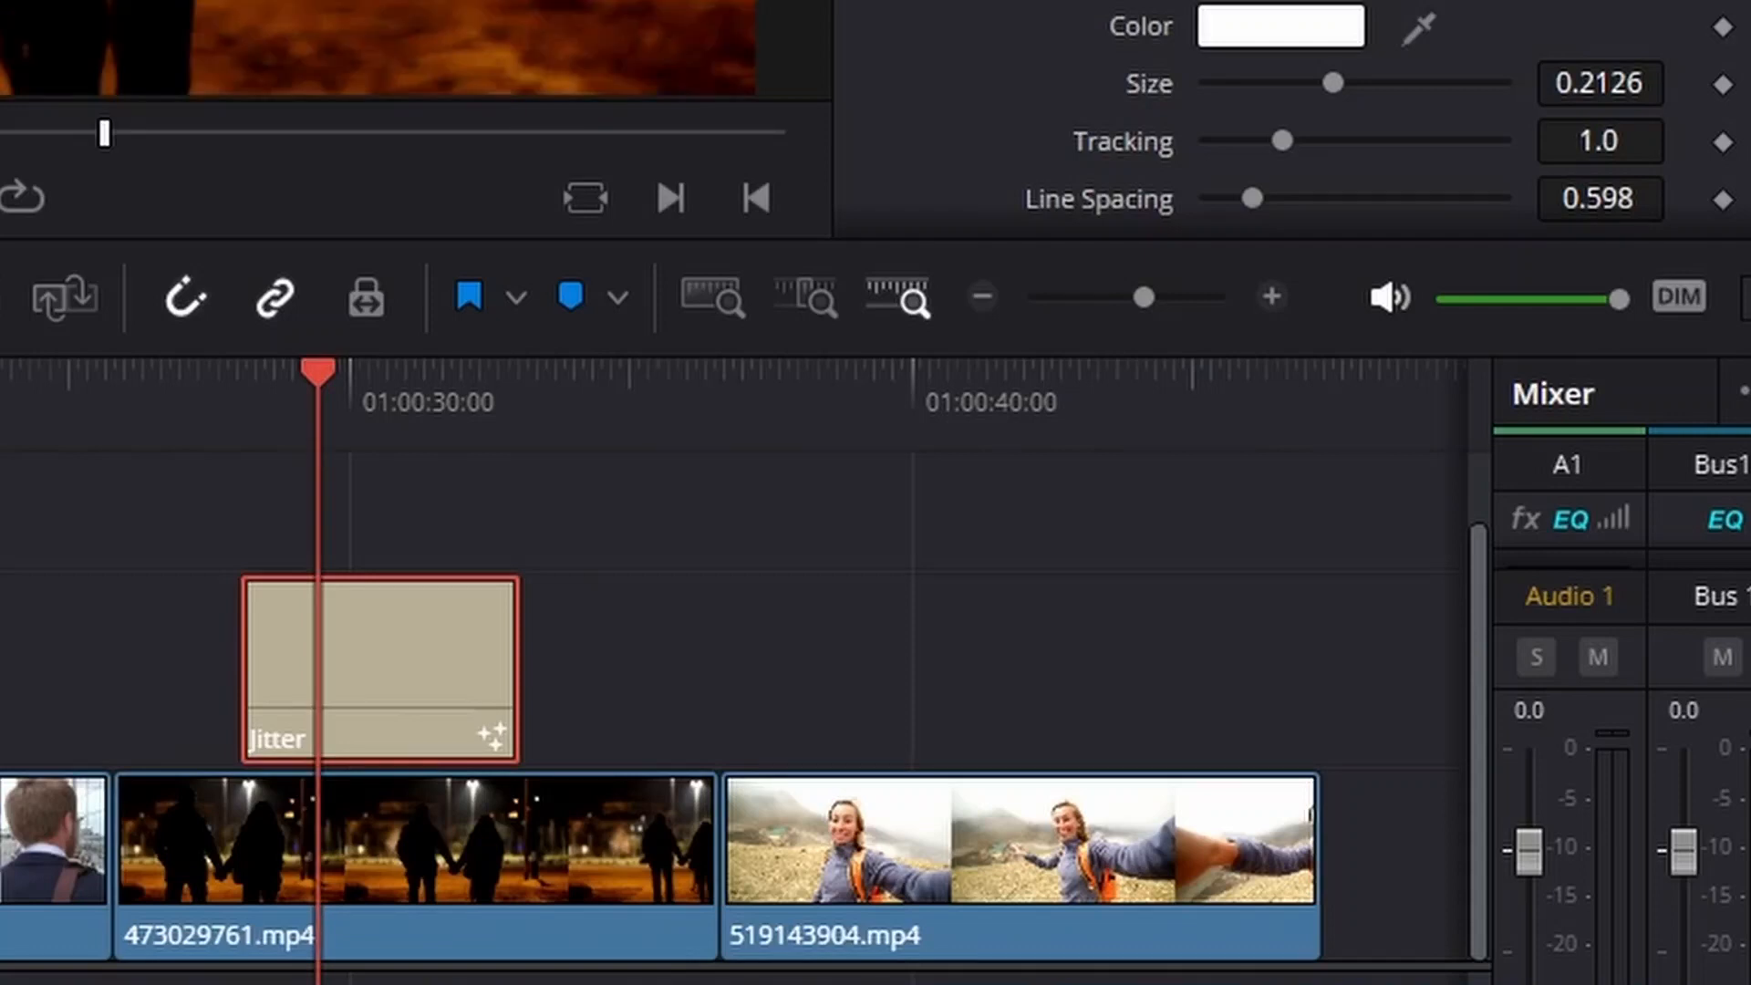
key(Up)
key(Up)
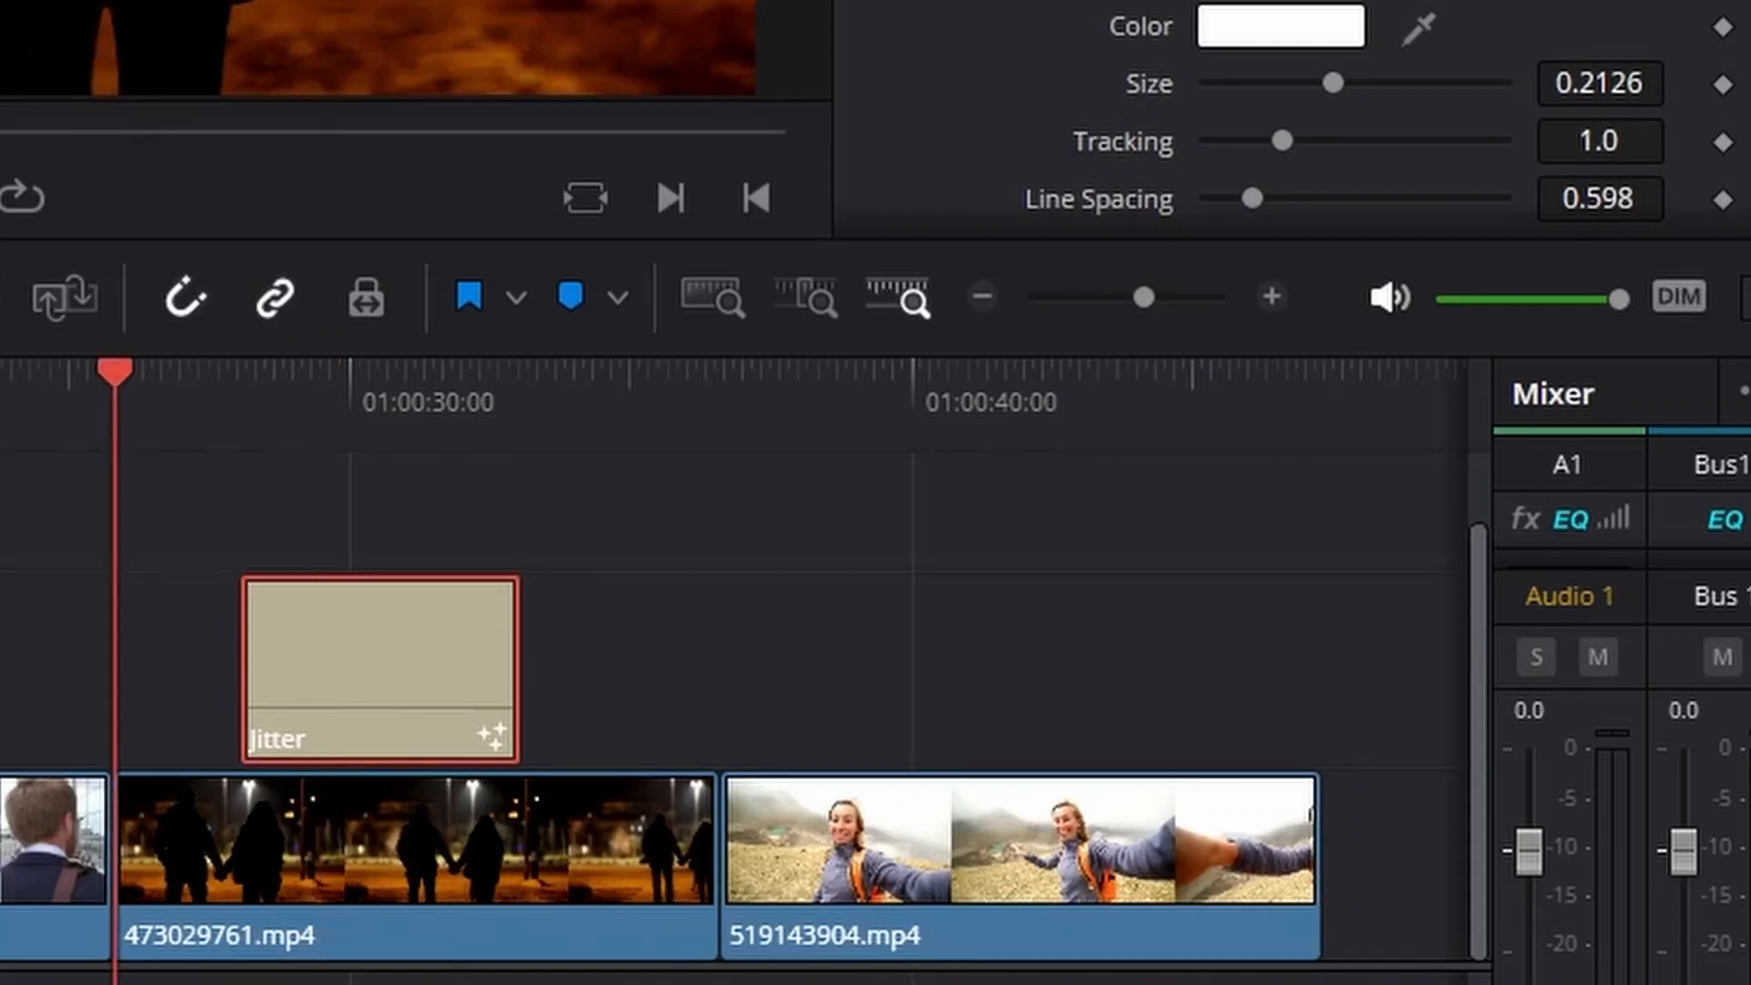
key(Down)
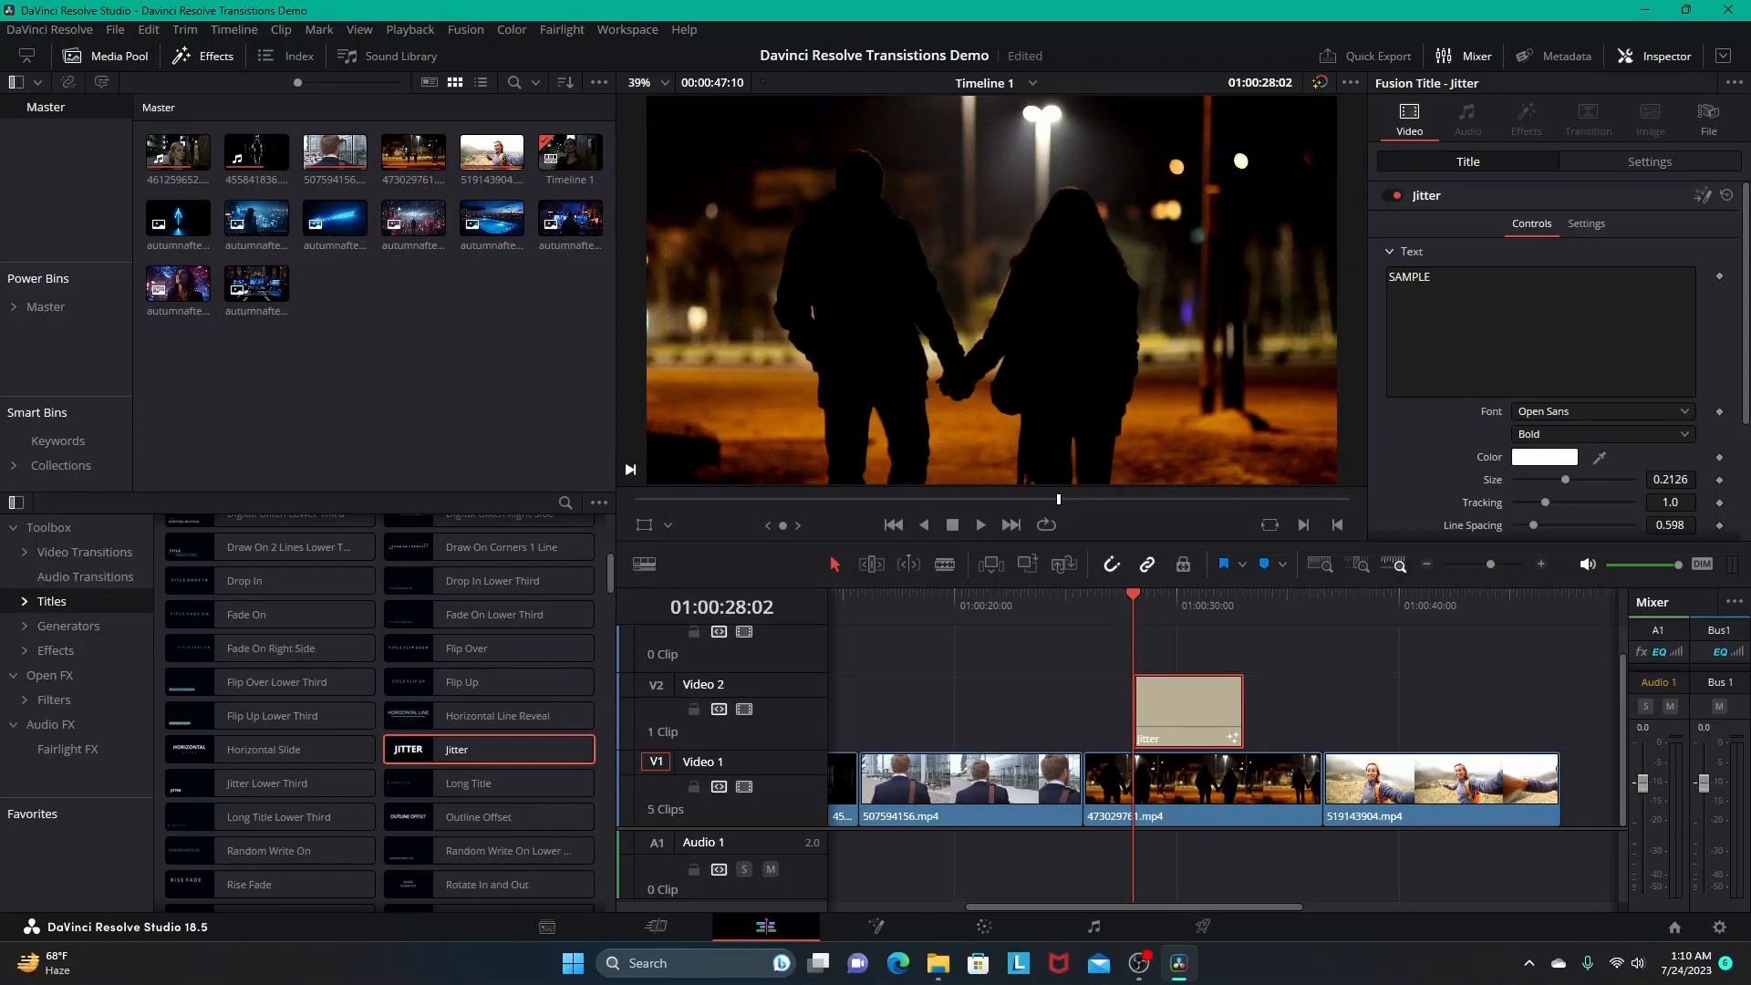
At 01:00:29:12, replace the Jitter title's sample text with "DATE NIGHT"
click(1163, 595)
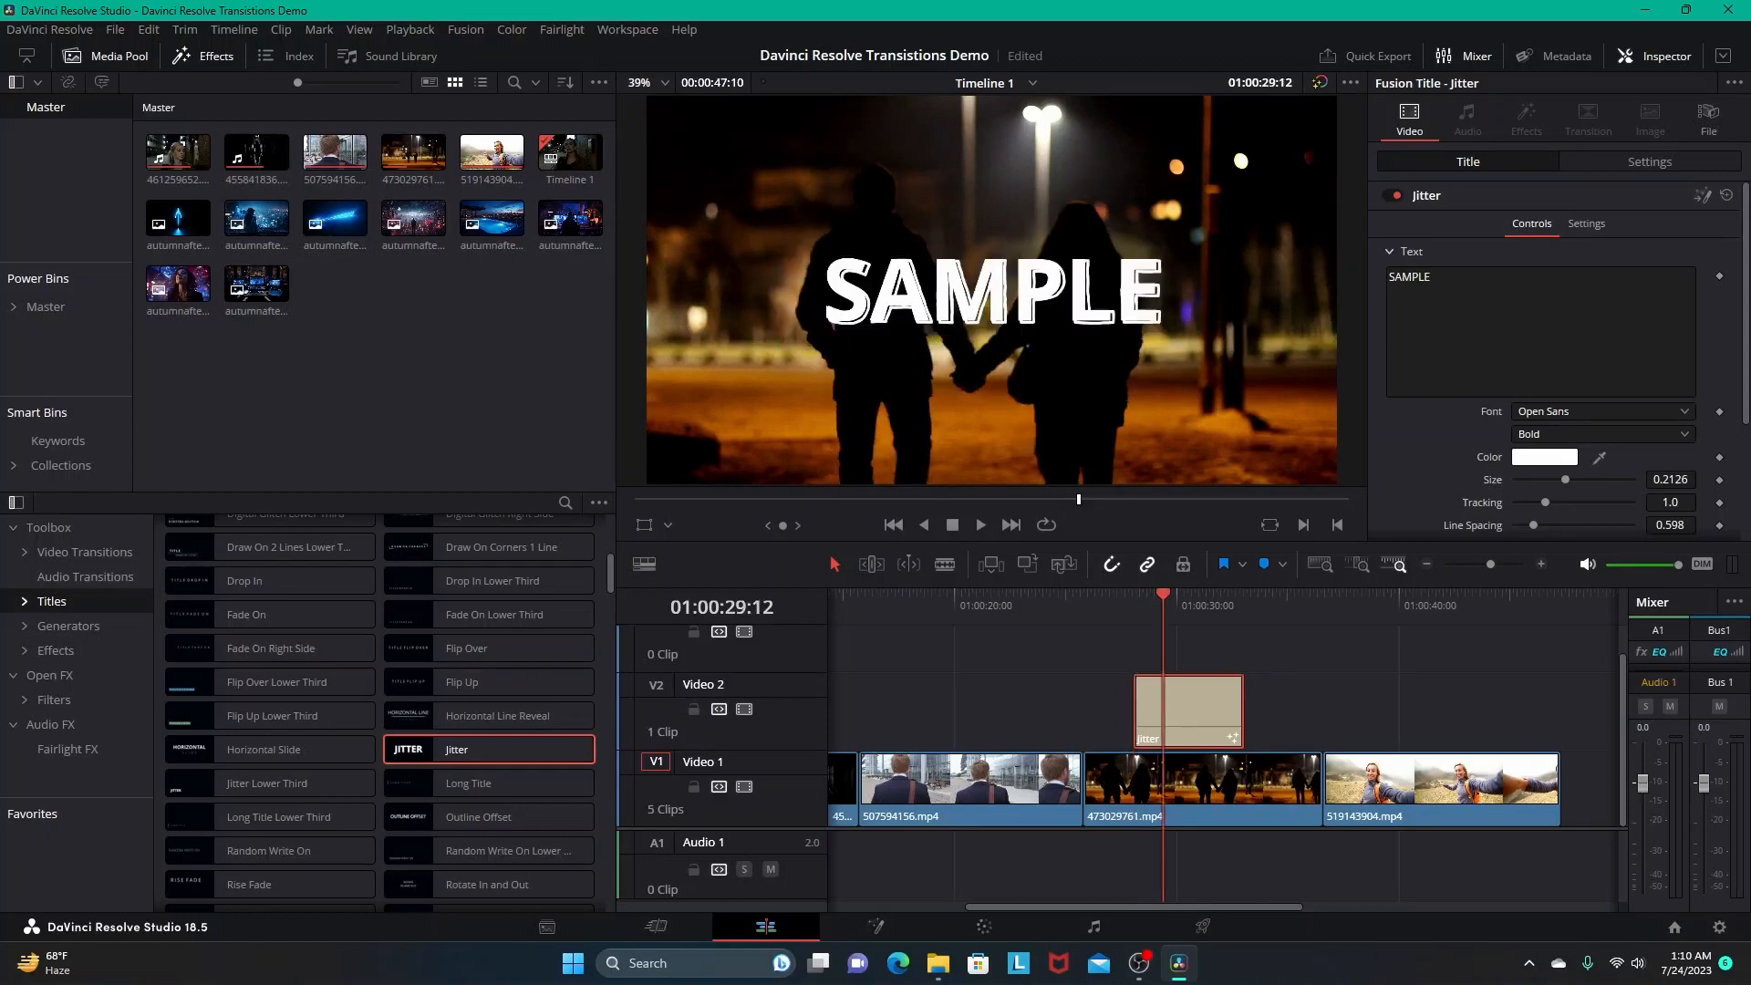
drag(1431, 277, 1423, 277)
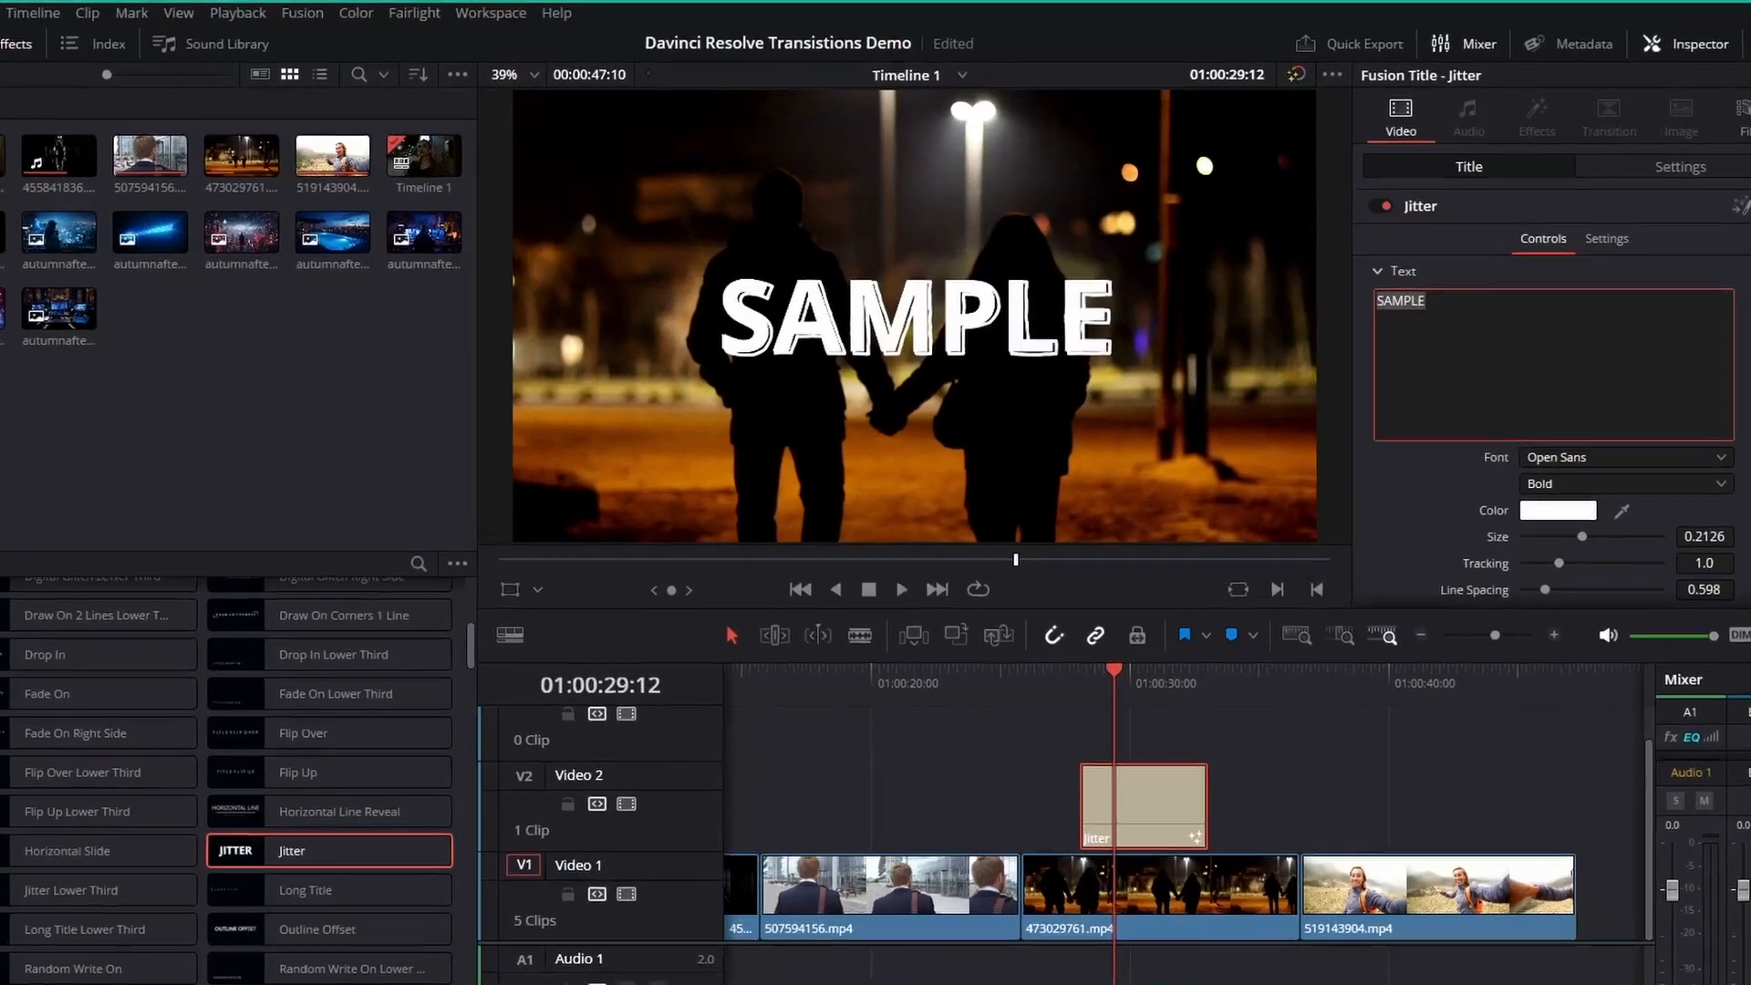
text(Date)
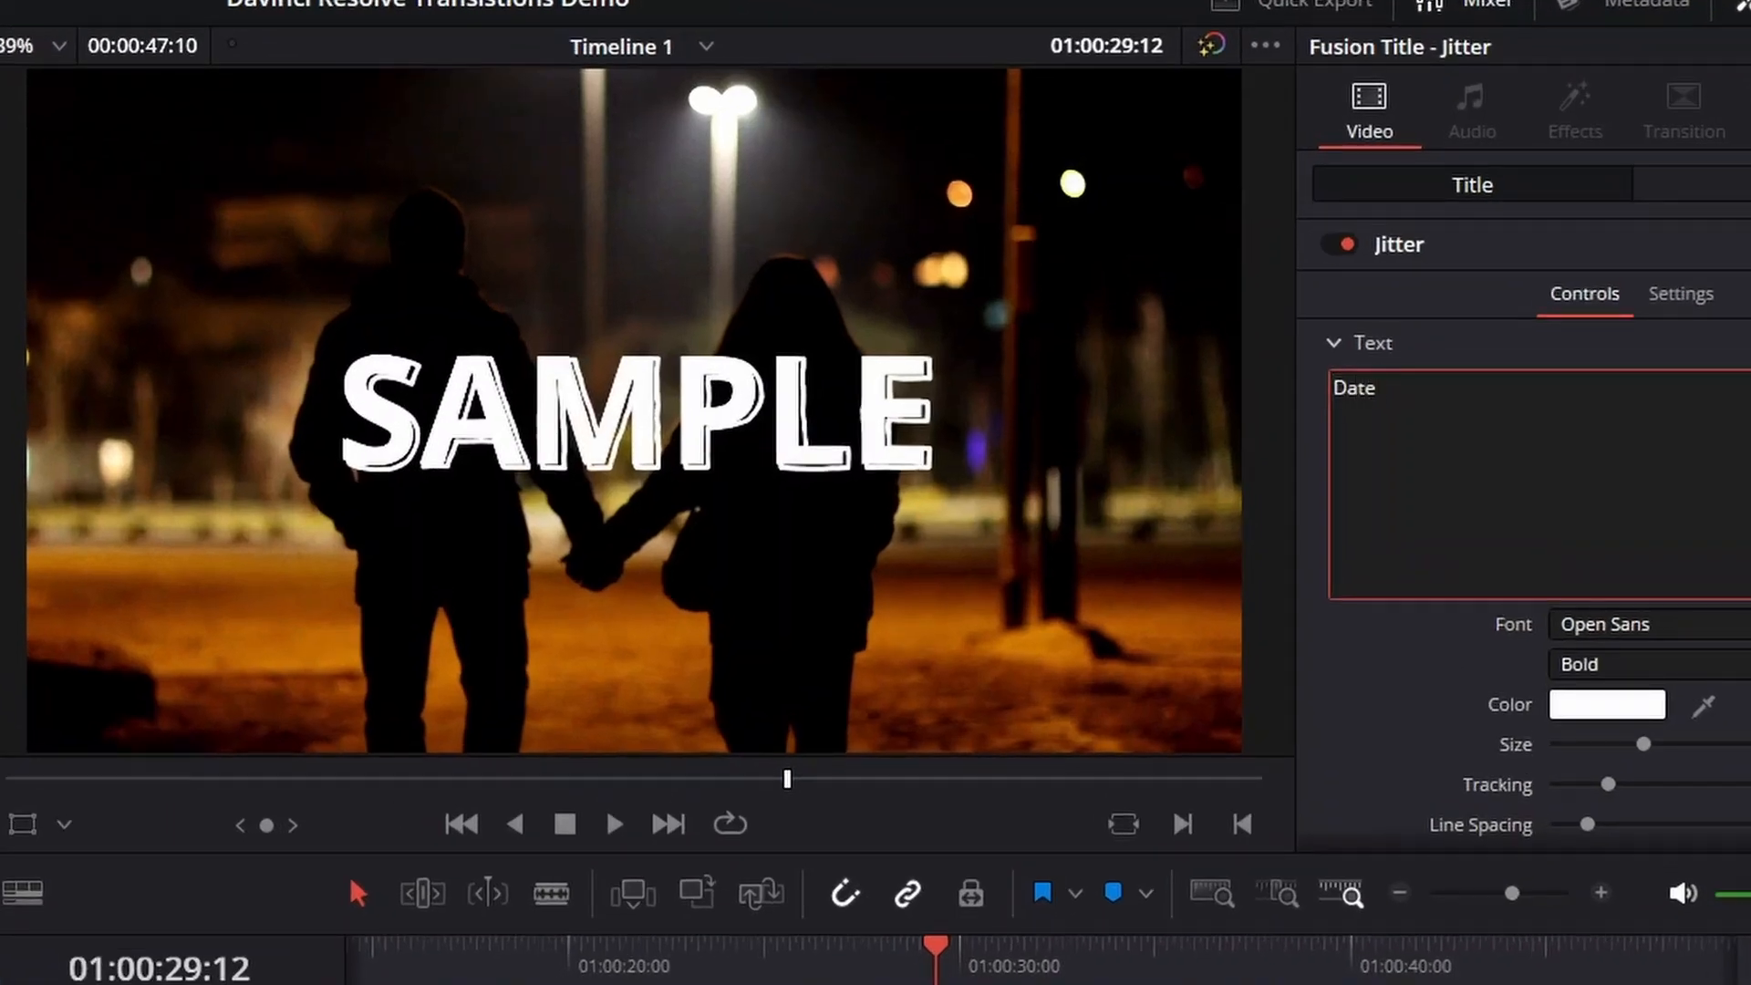
key(BackSpace)
key(BackSpace)
key(BackSpace)
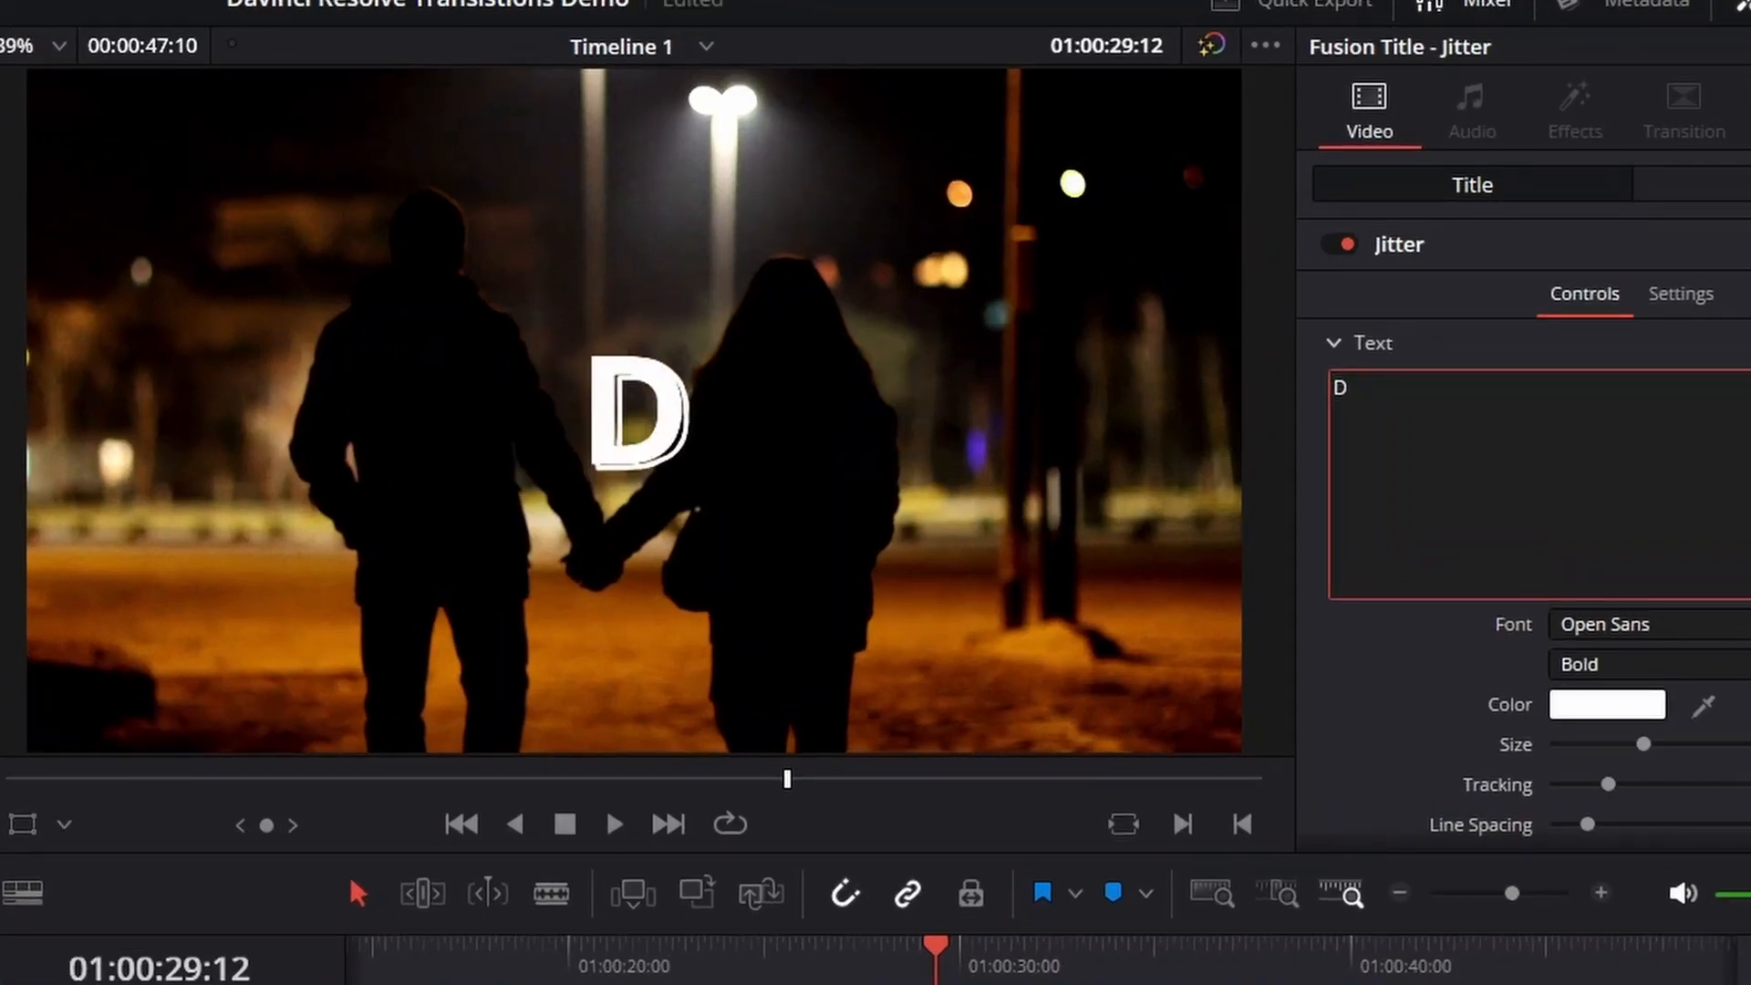
text(ATE NIGHT)
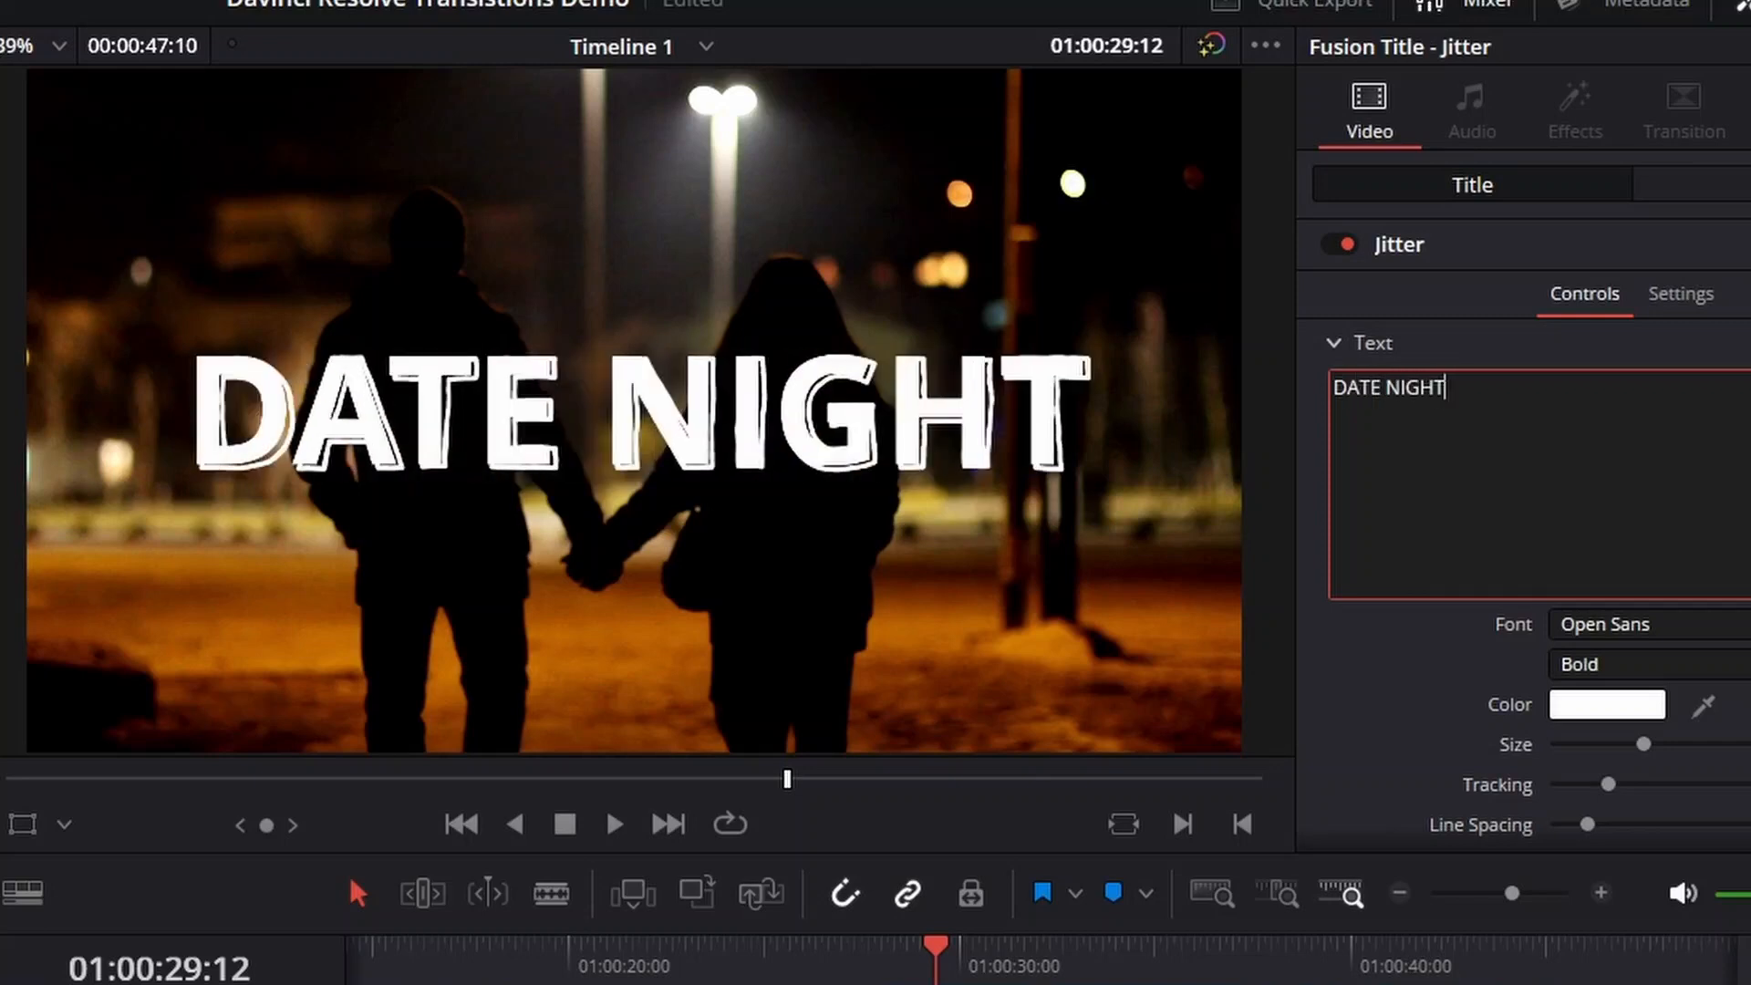
Set the Jitter title's text color to bright blue, #0370ff
click(1606, 704)
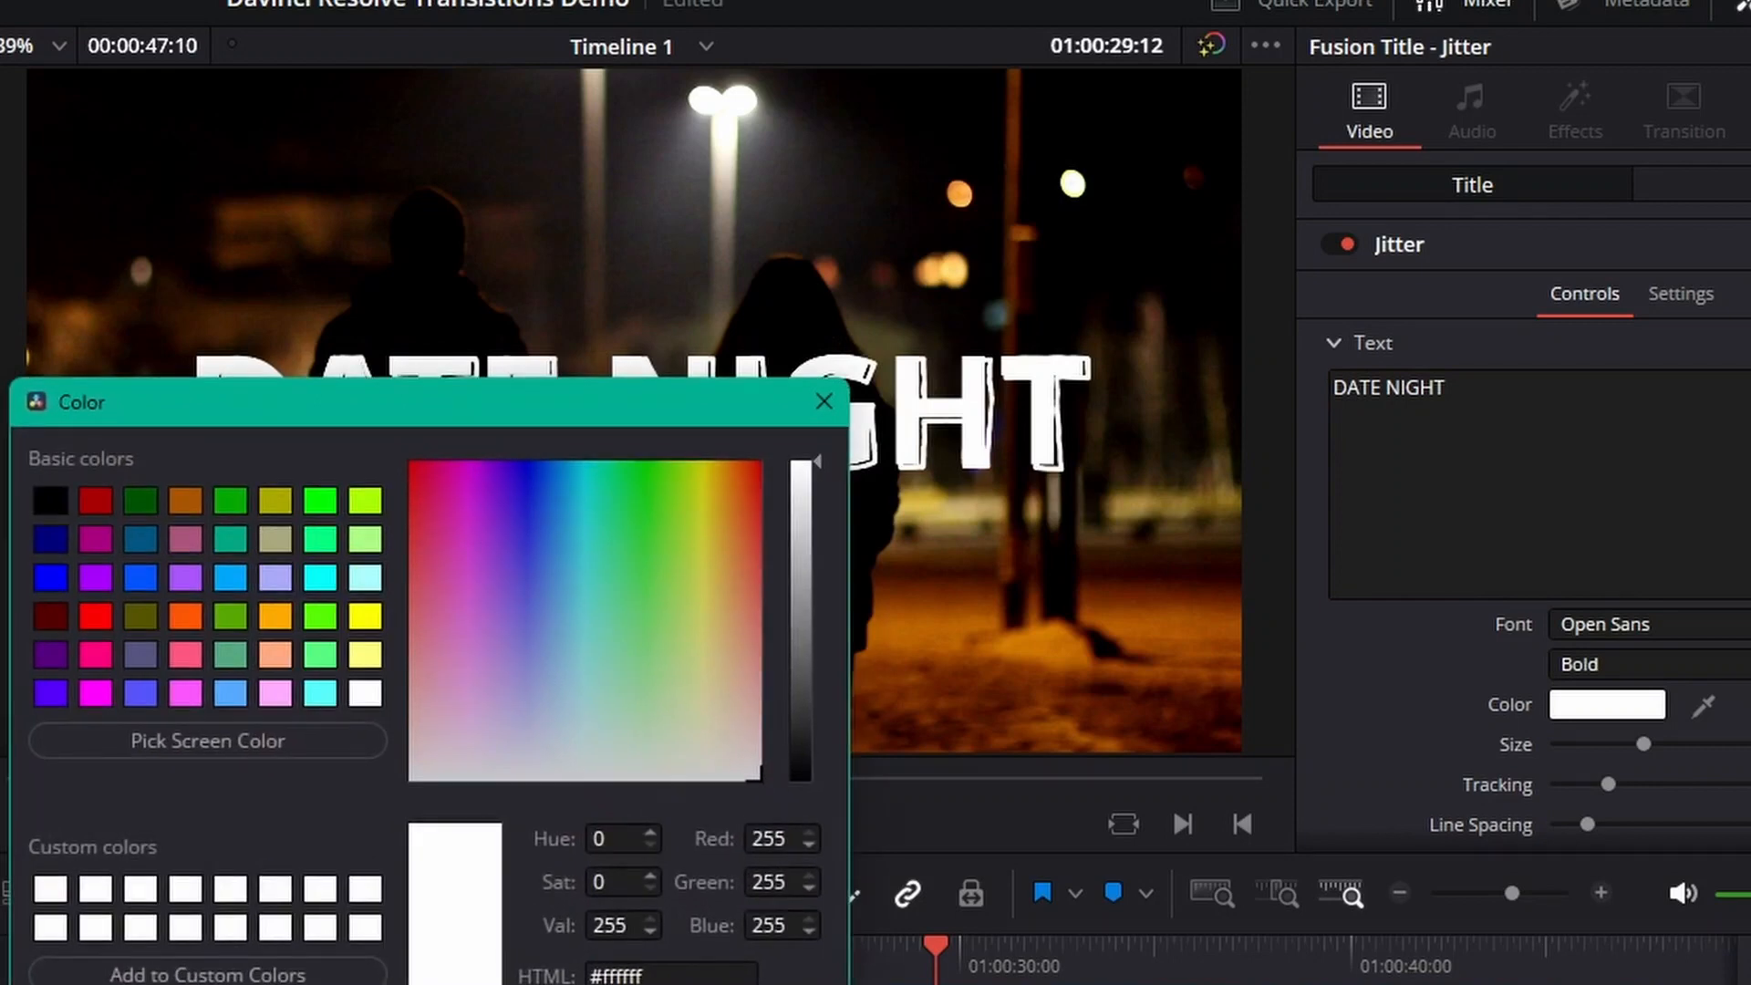
drag(551, 475, 551, 467)
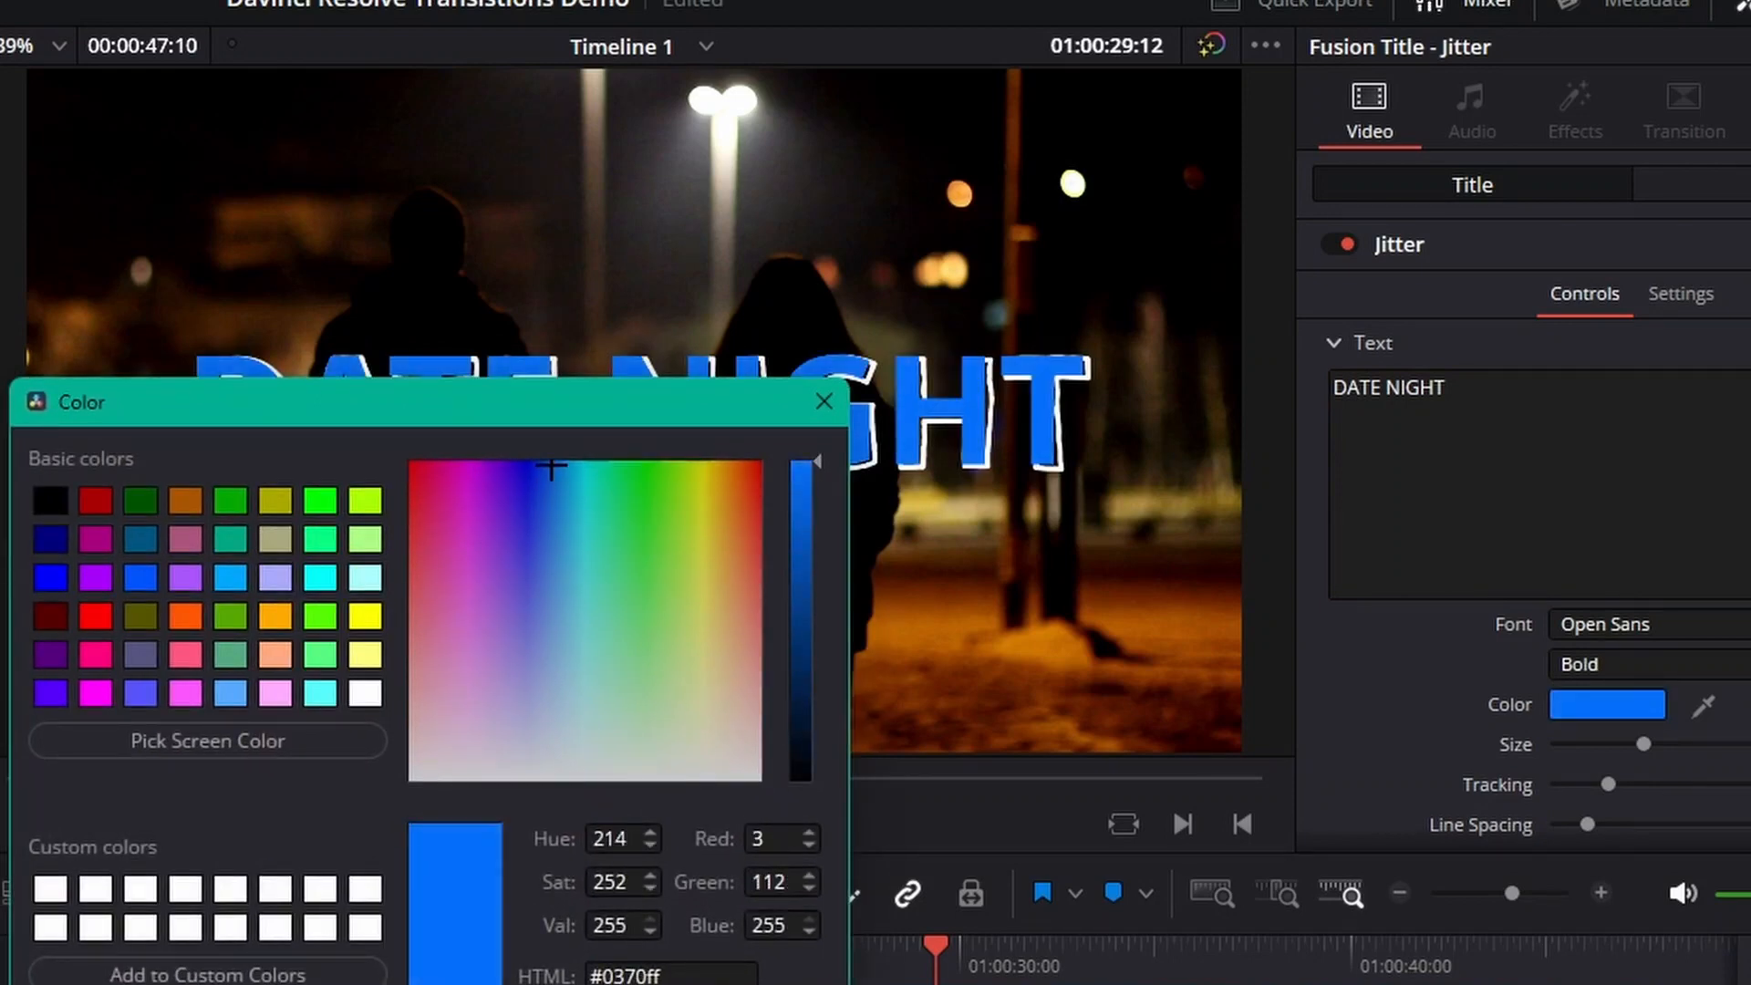
key(Return)
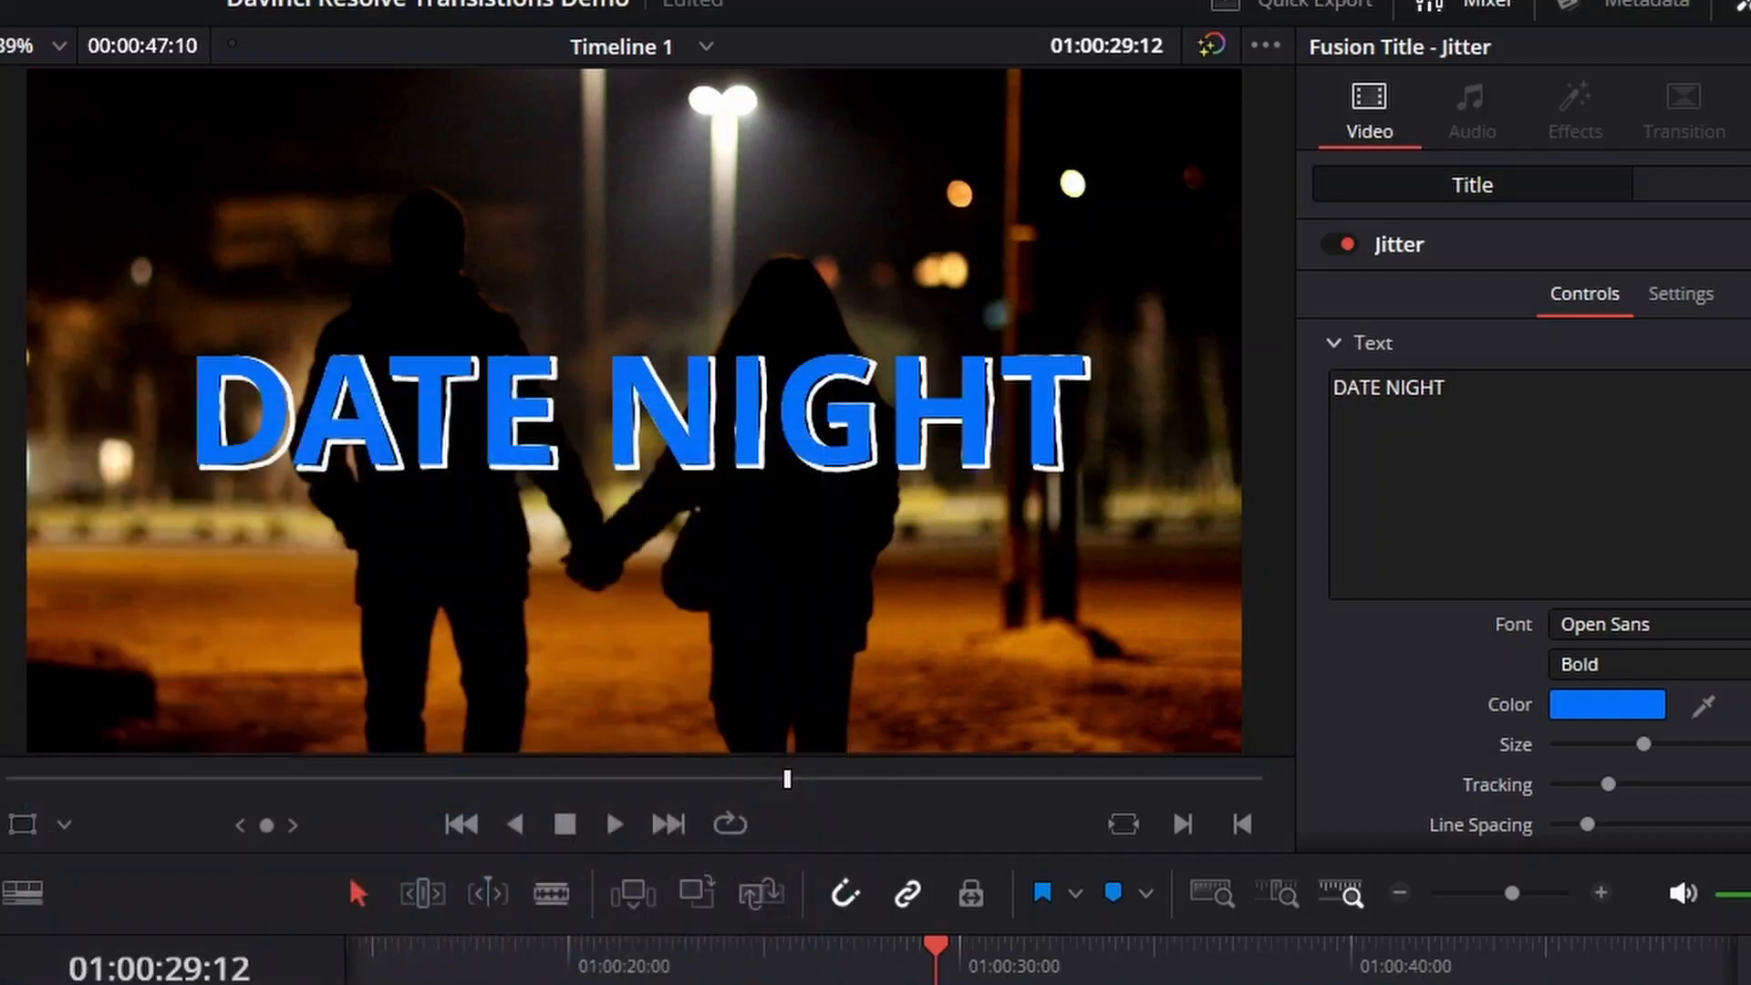
Expand the Jitter Edge settings of the DATE NIGHT title and try purple edge colors, ending on #8913ff
scroll(1523, 548, down, 5)
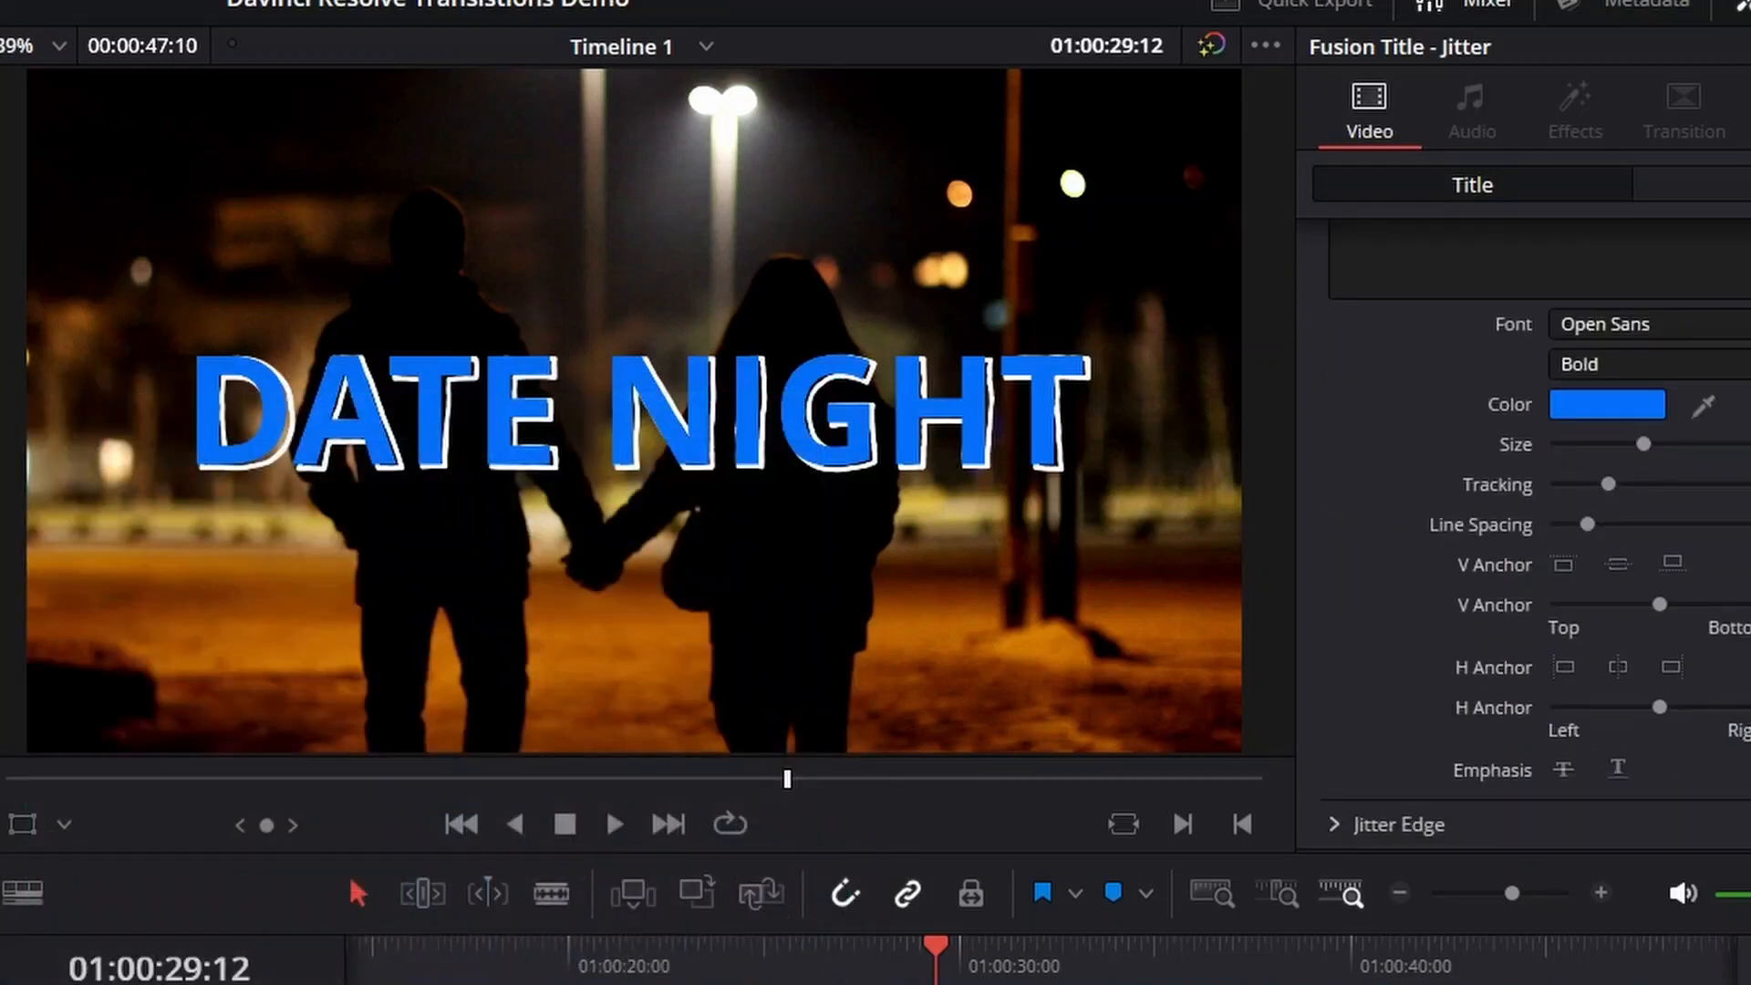
click(1333, 824)
scroll(1523, 547, down, 1)
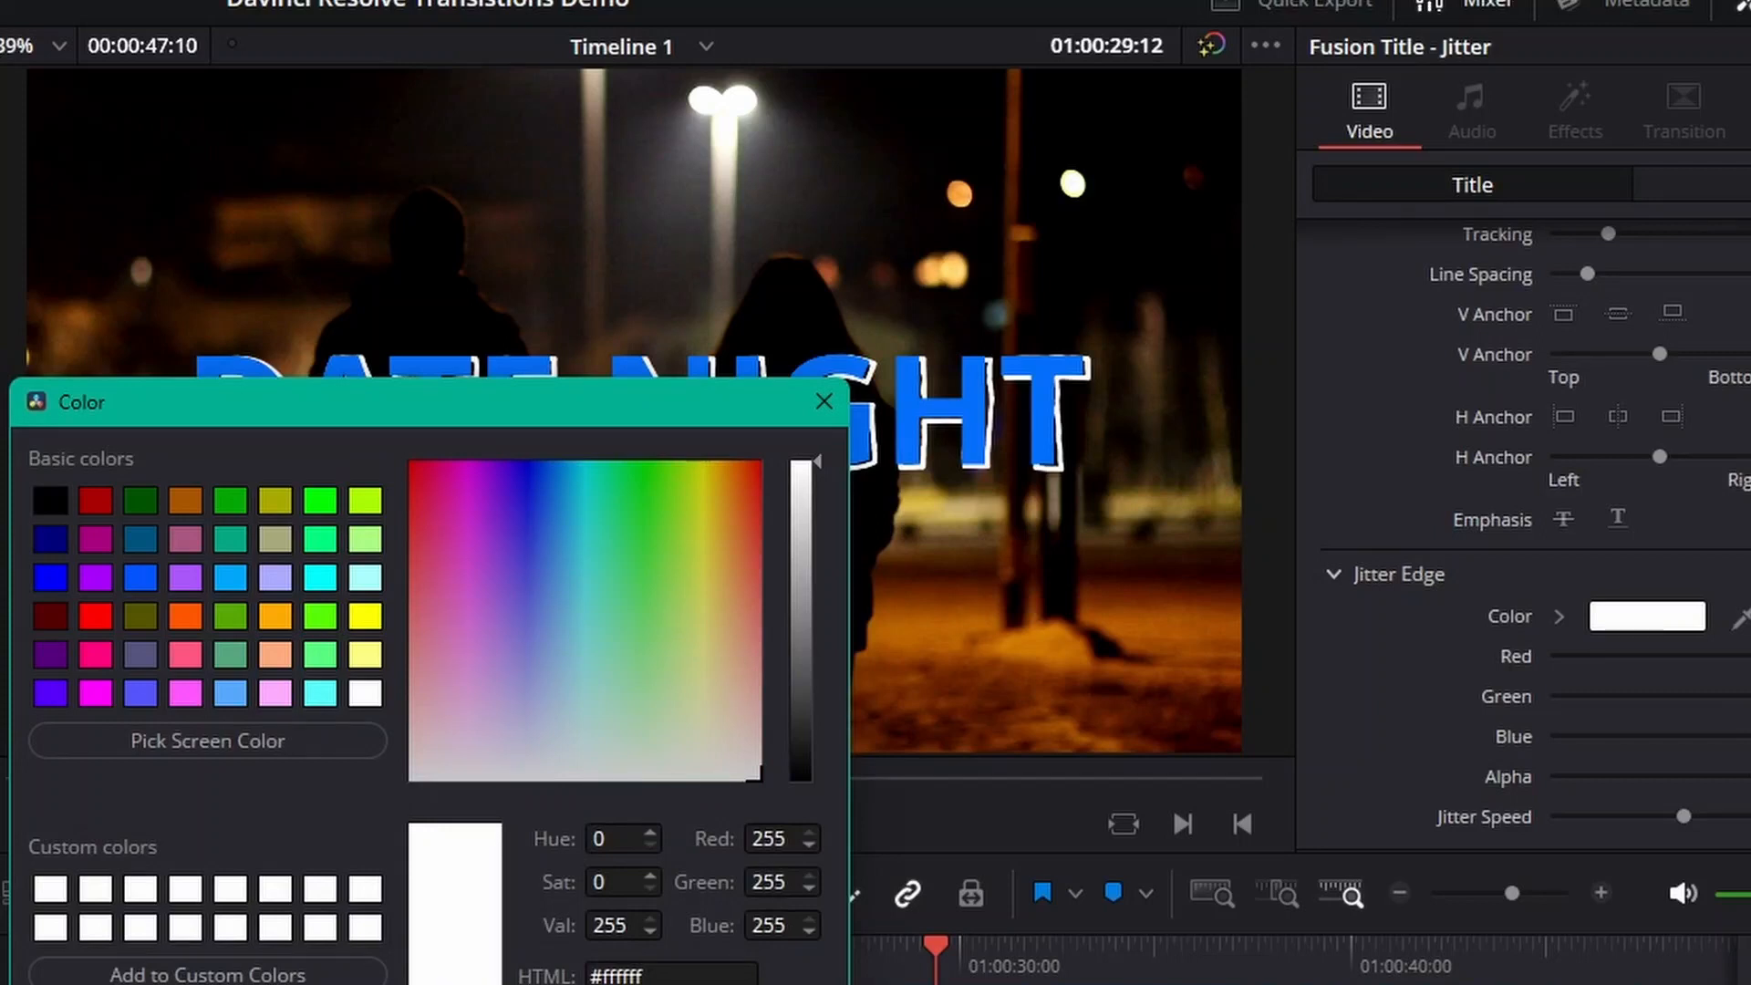
click(502, 500)
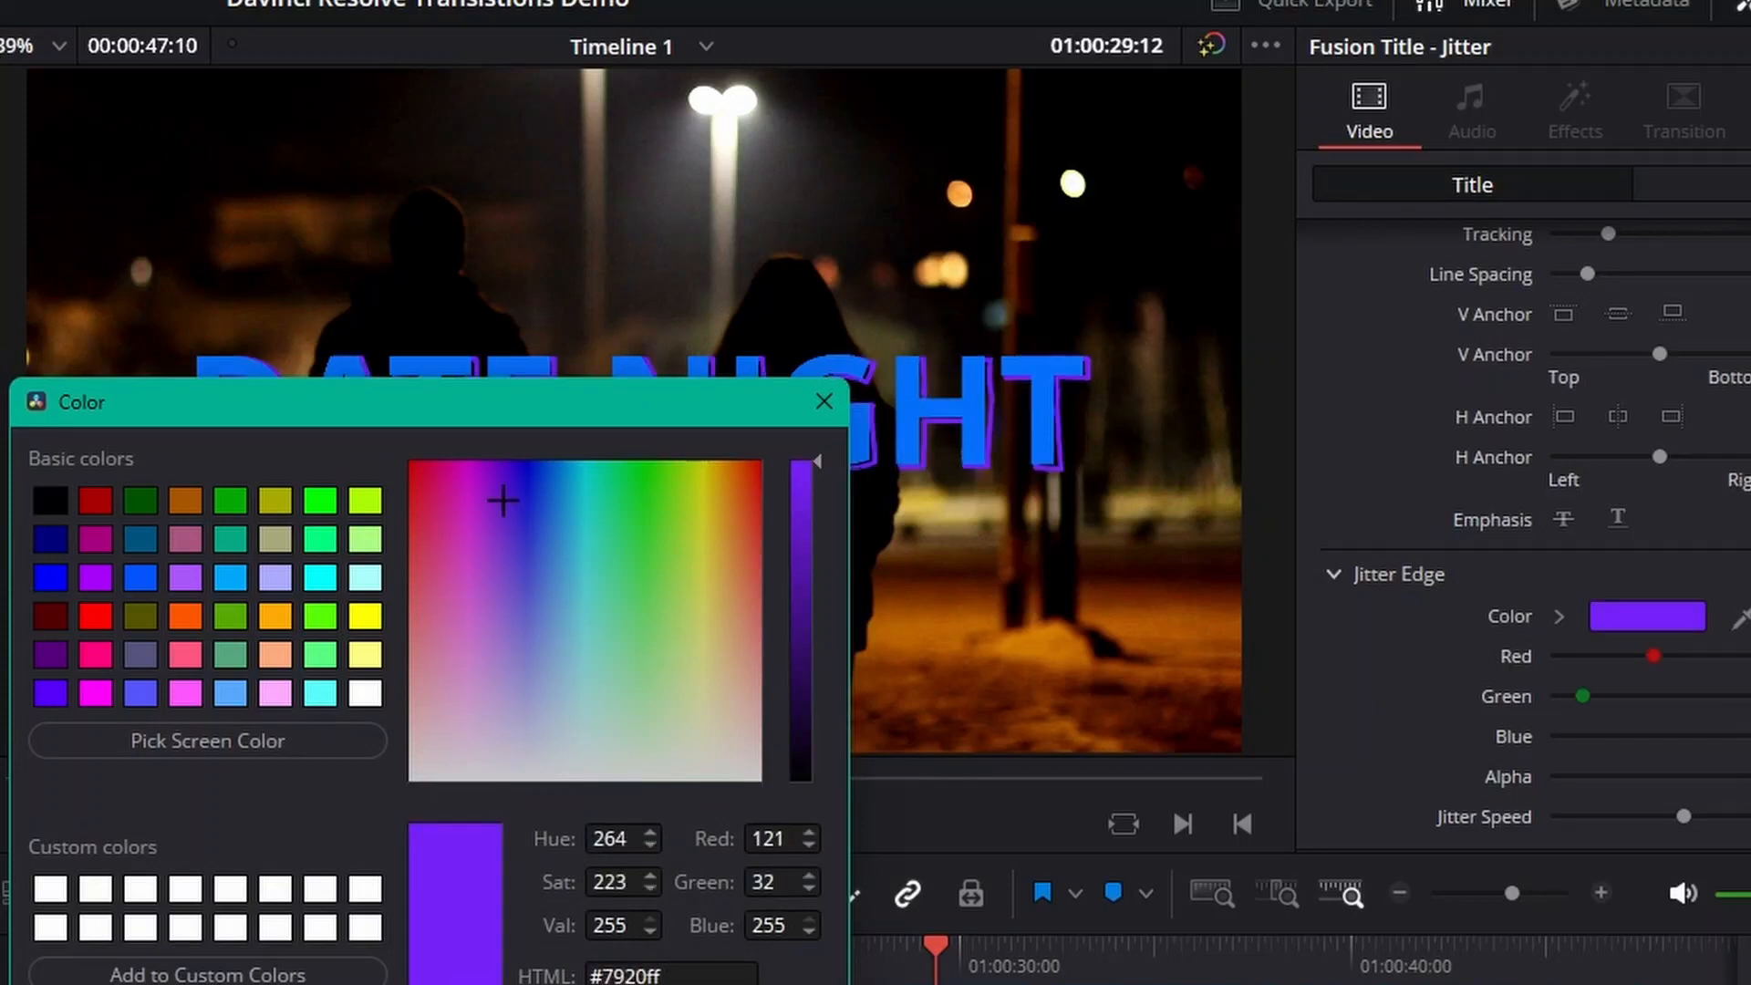
click(513, 552)
click(501, 524)
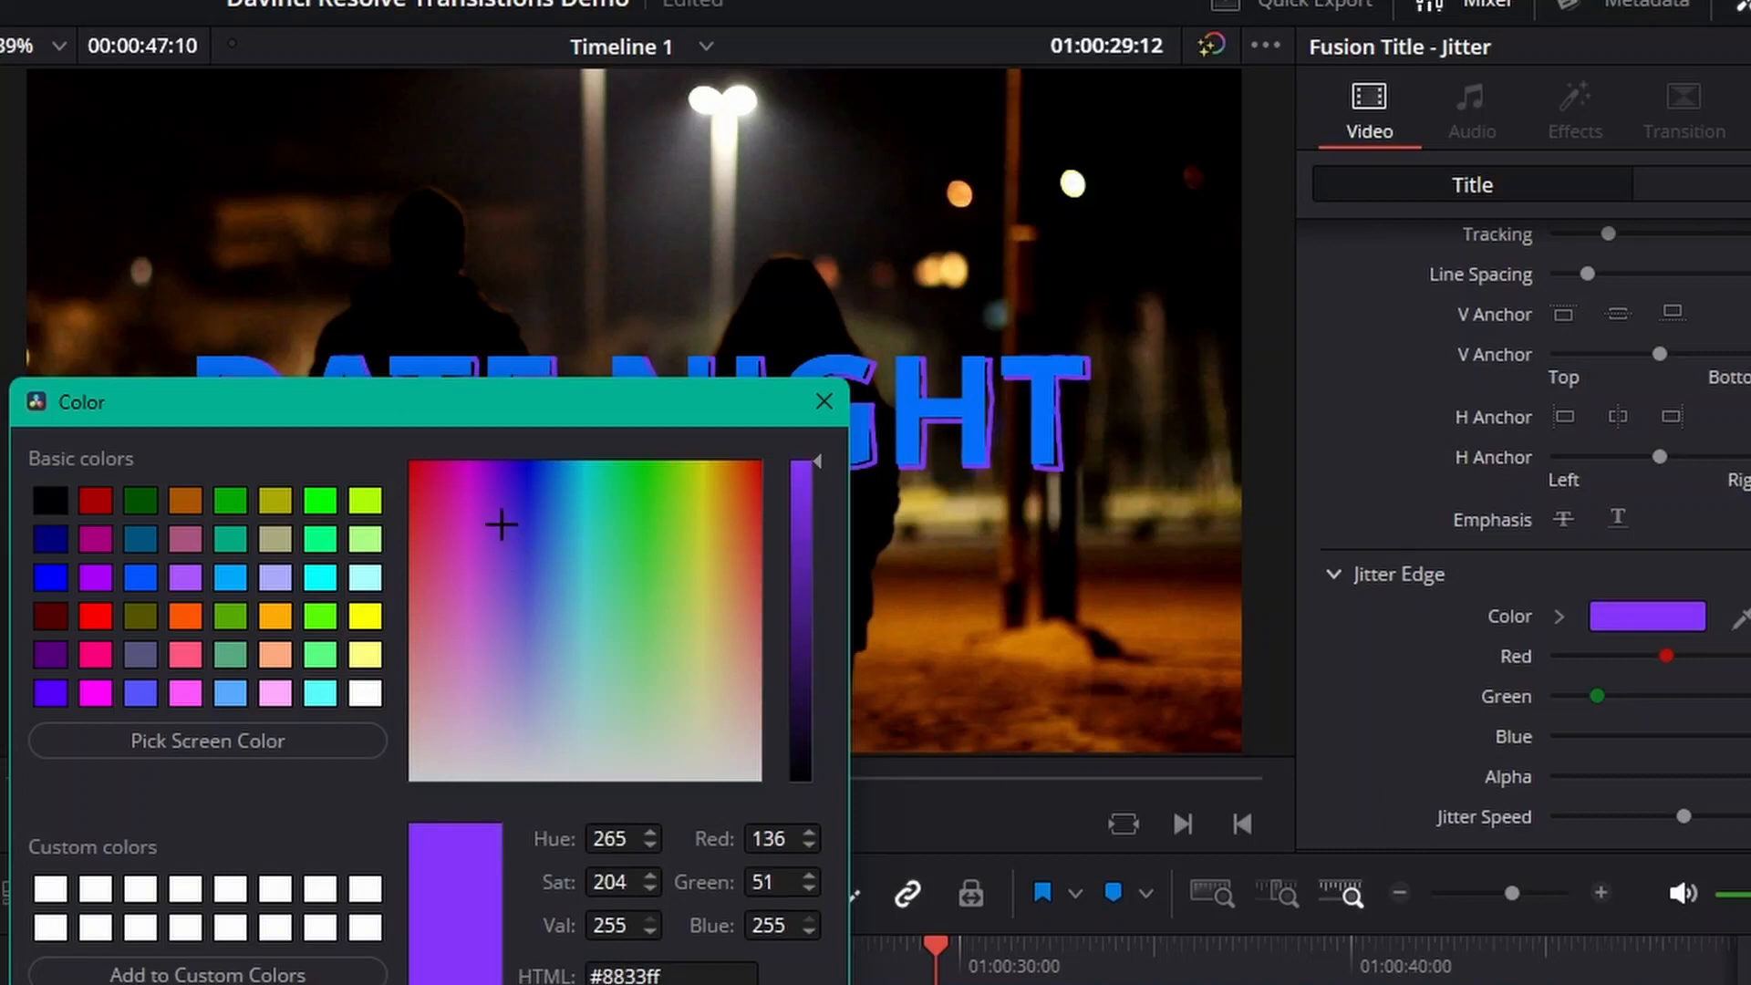
click(496, 484)
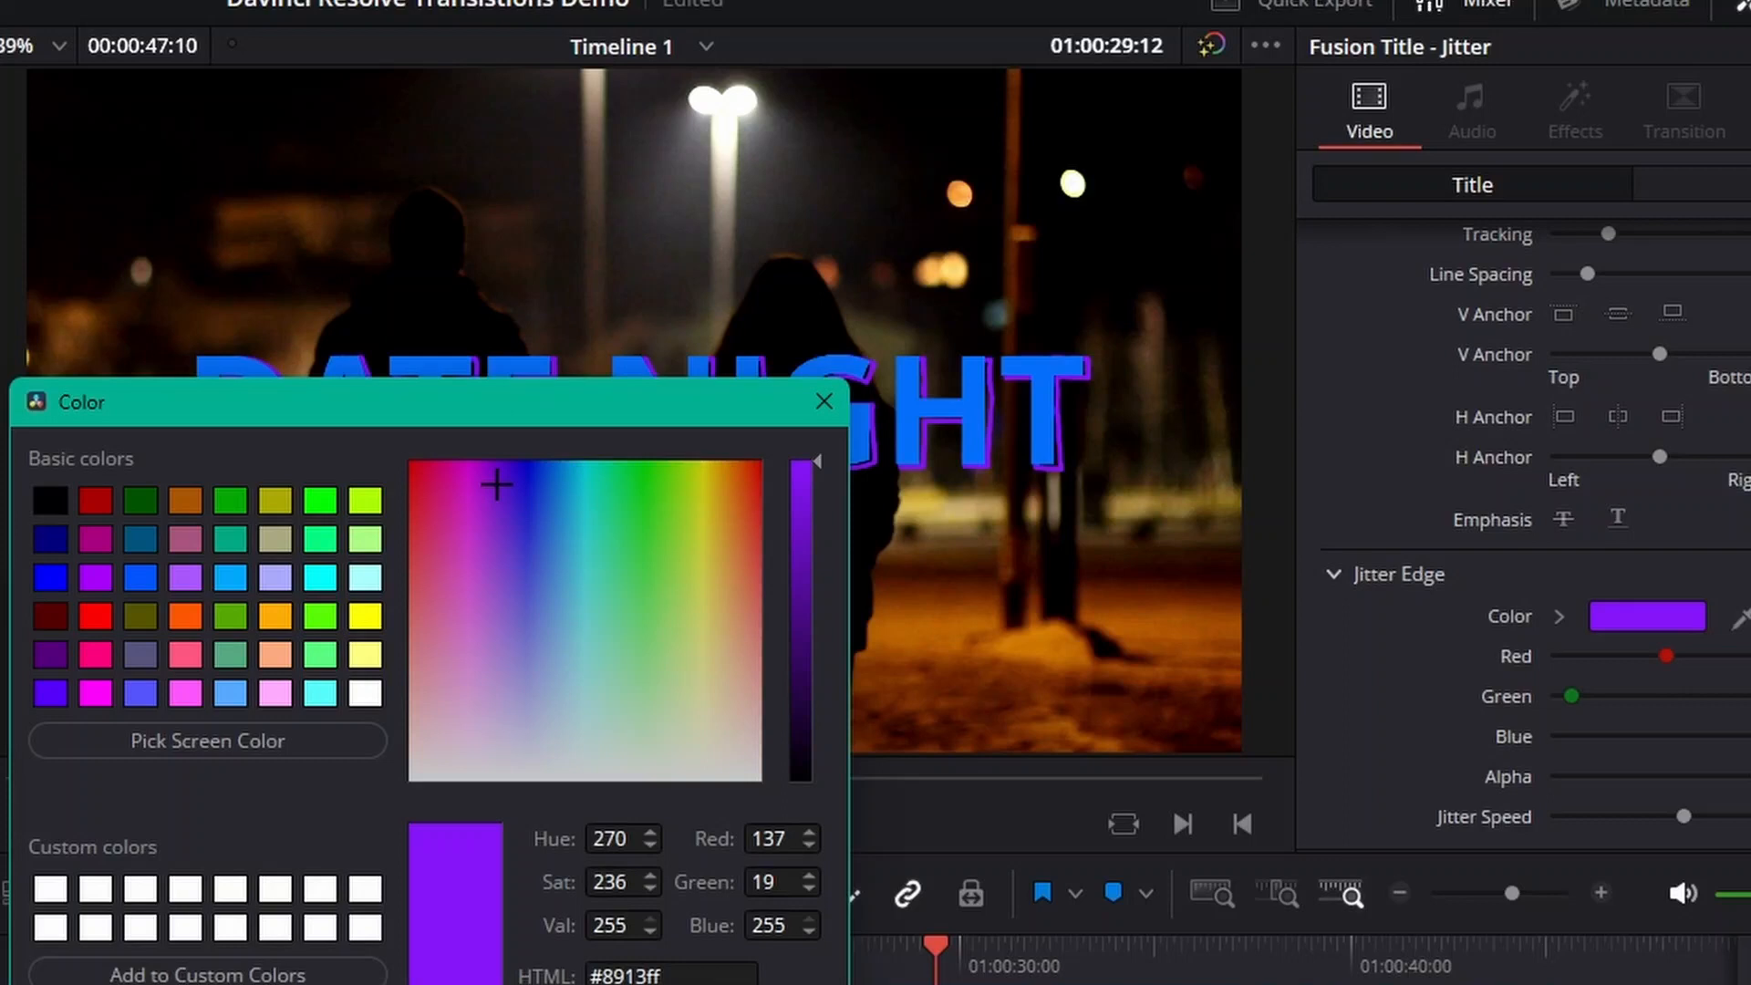
Sample an orange from the screen for the Jitter Edge color and brighten it to #f37a00
click(208, 740)
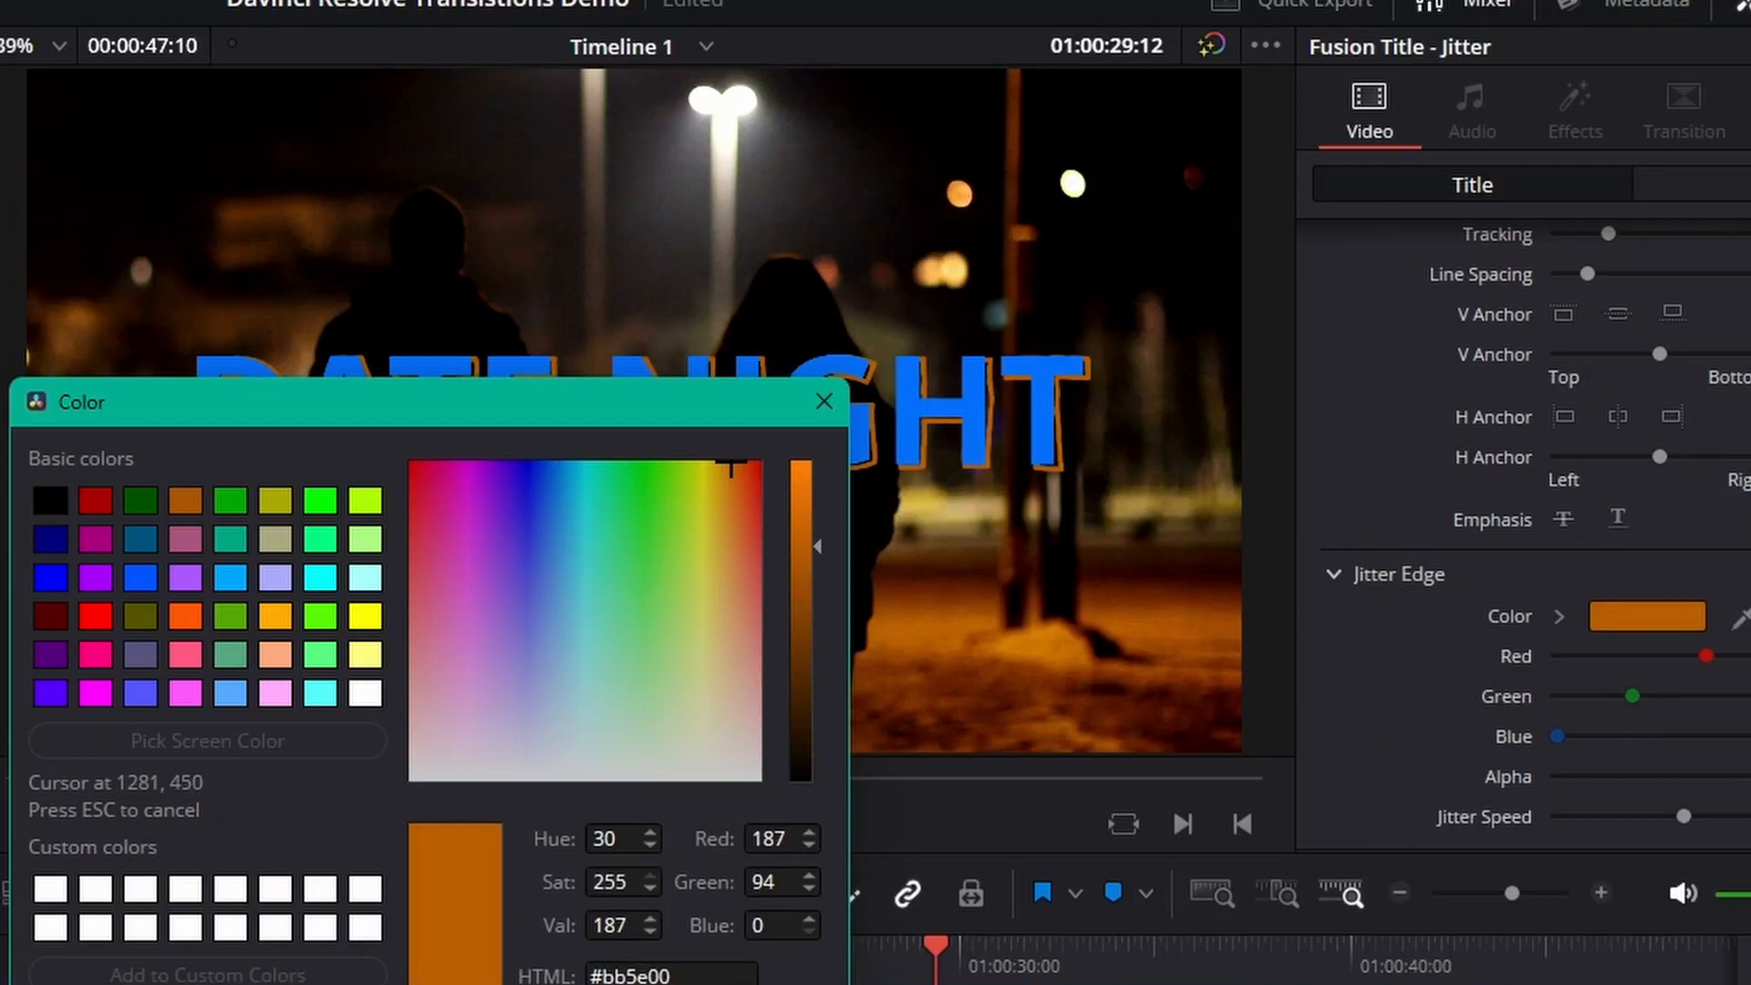
click(1168, 410)
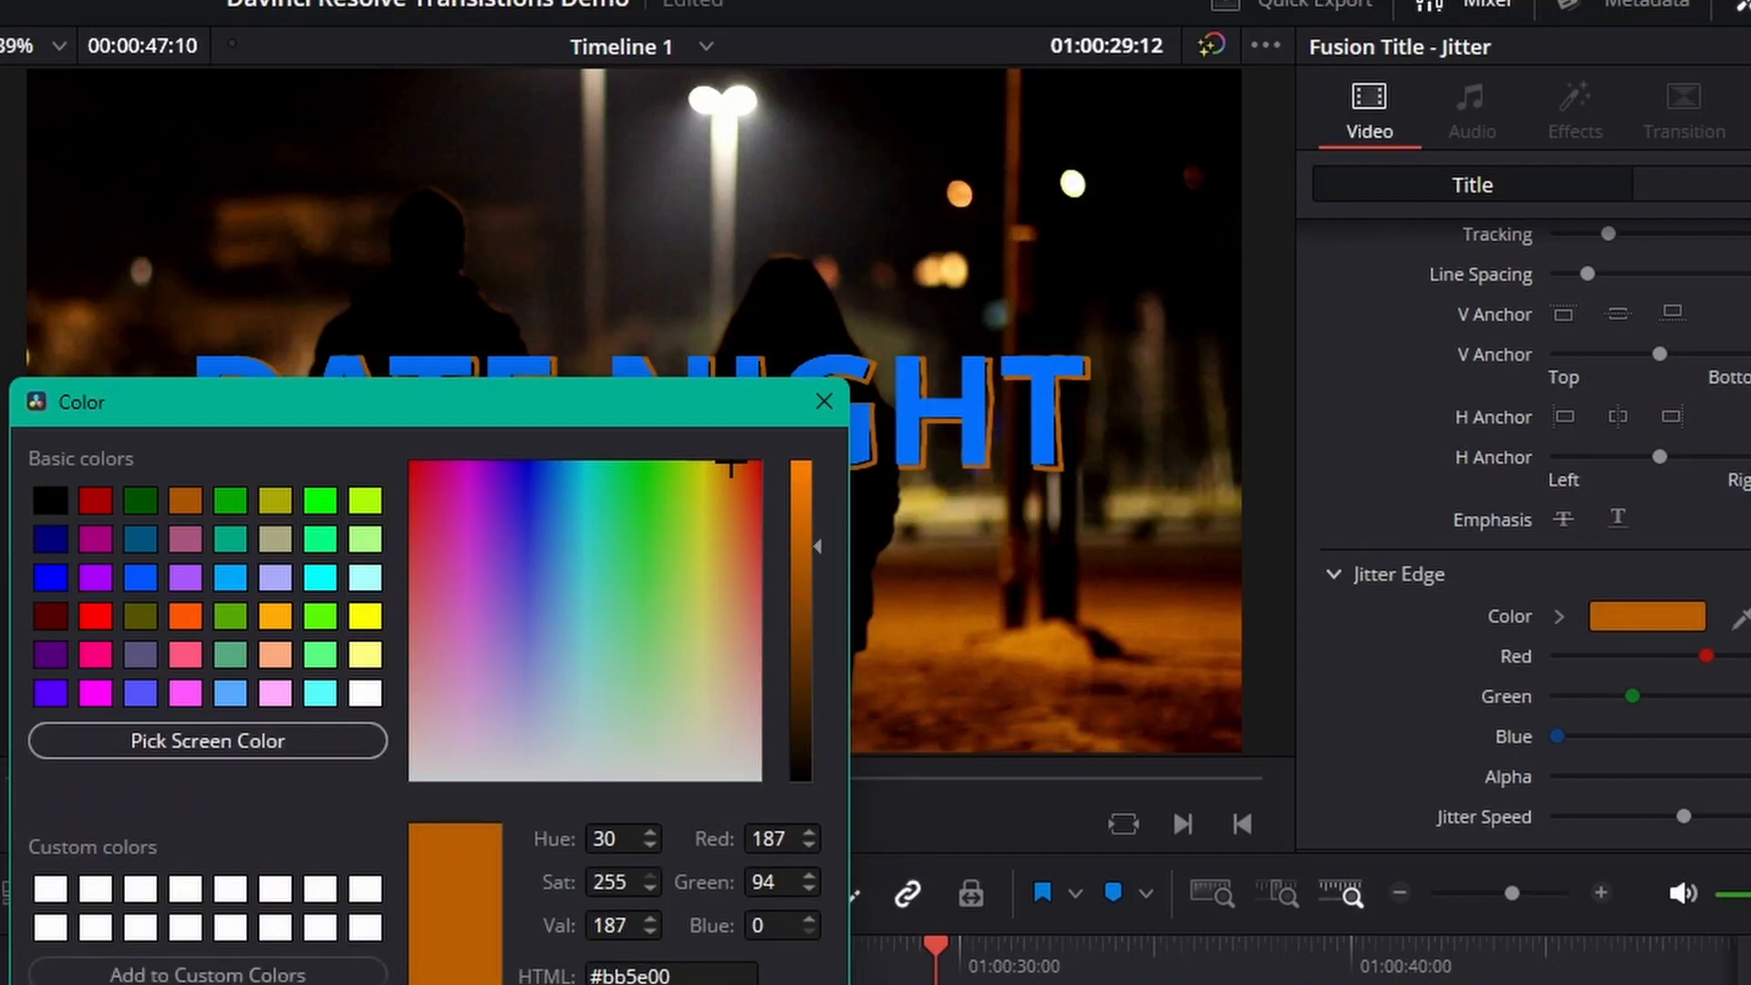
drag(803, 545, 803, 475)
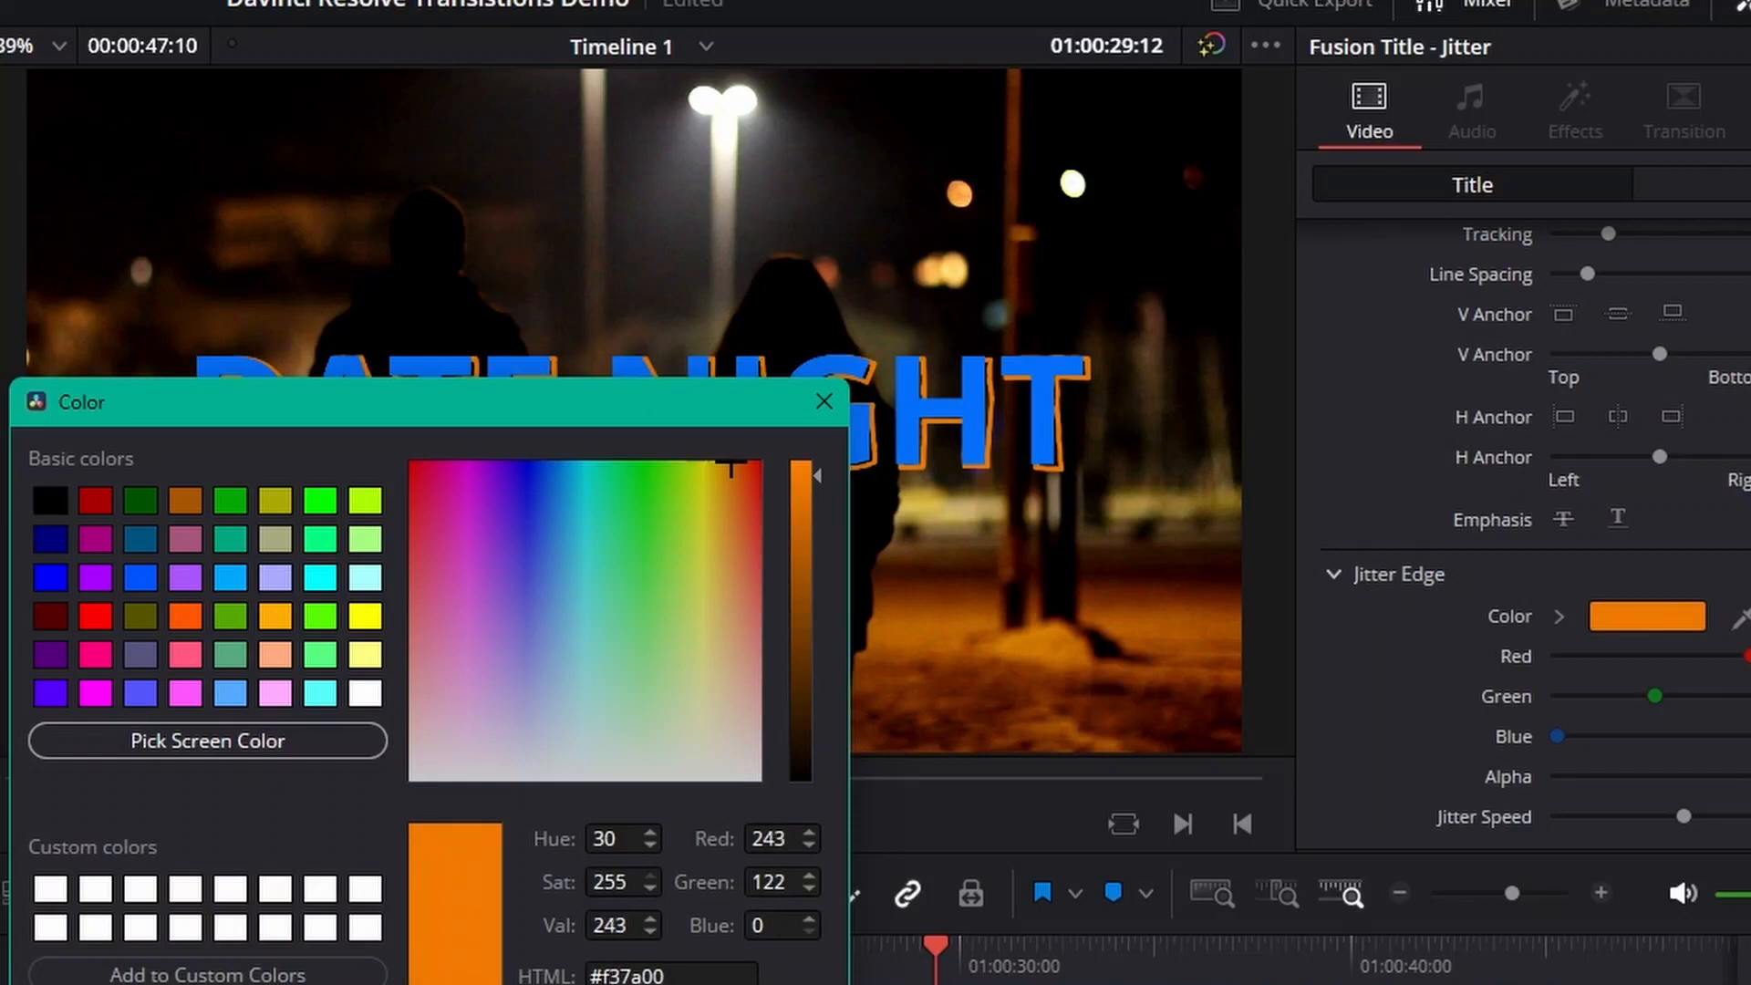
key(Return)
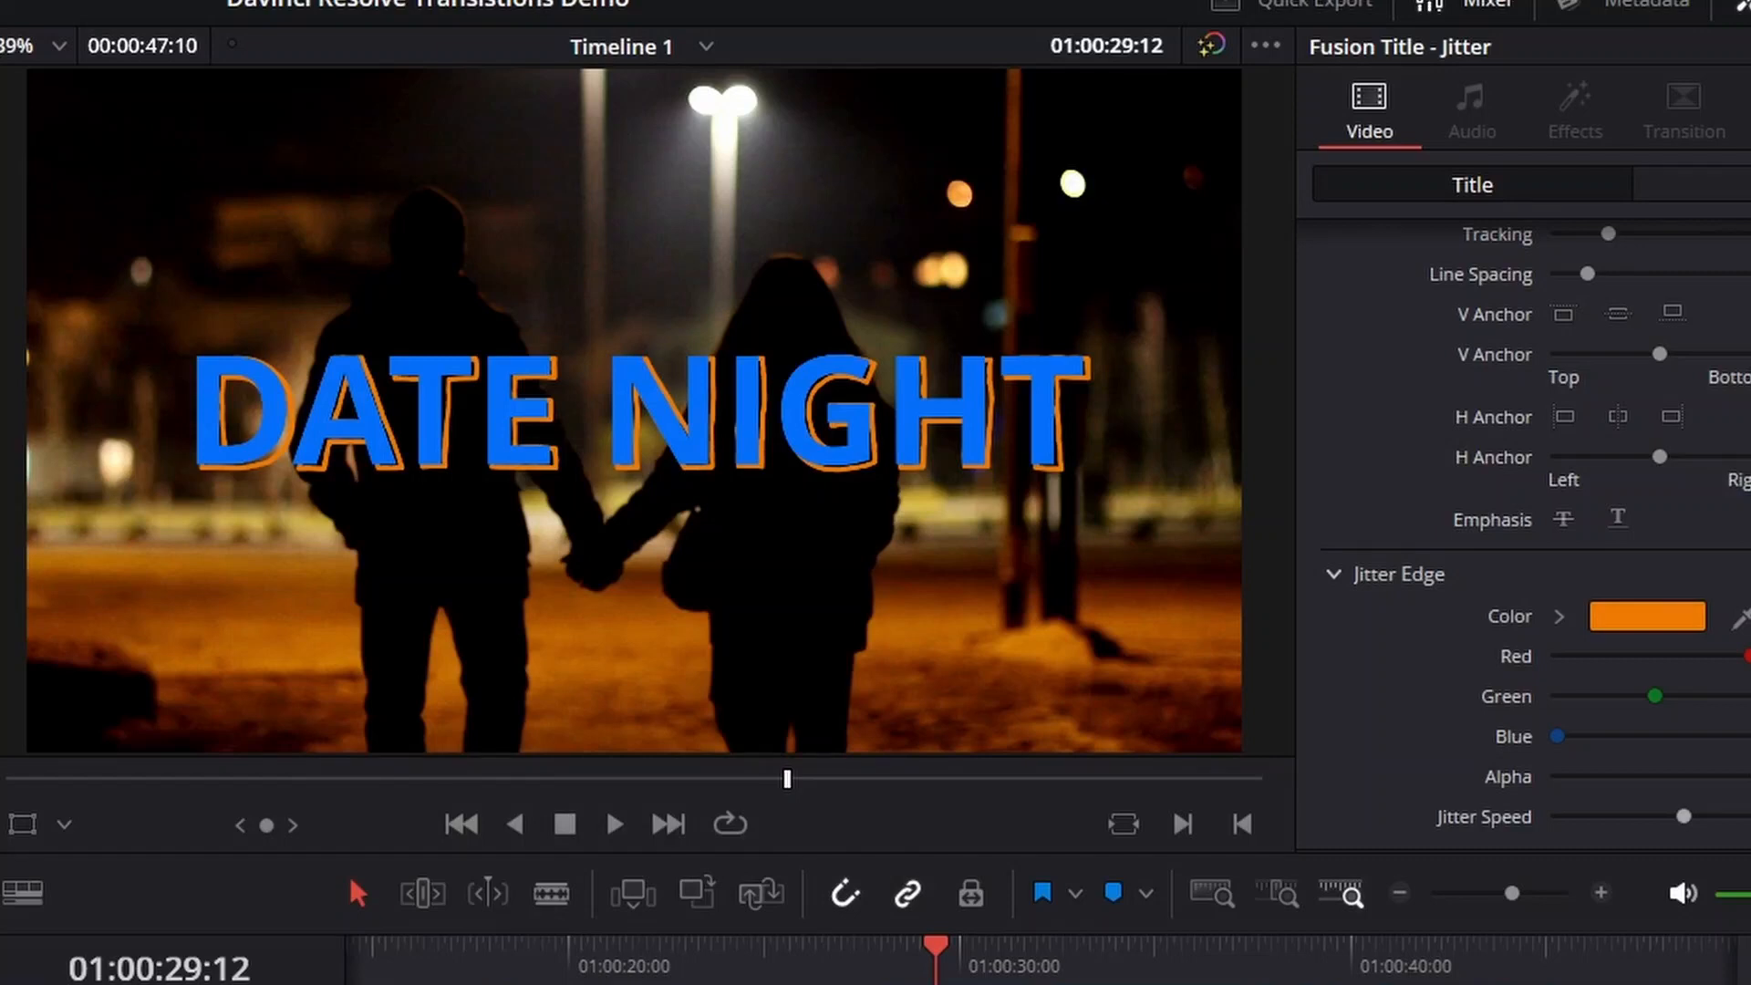
Play the title from just before it starts, then again from the couple clip's beginning, to preview the blue text with orange edges
scroll(1523, 529, up, 3)
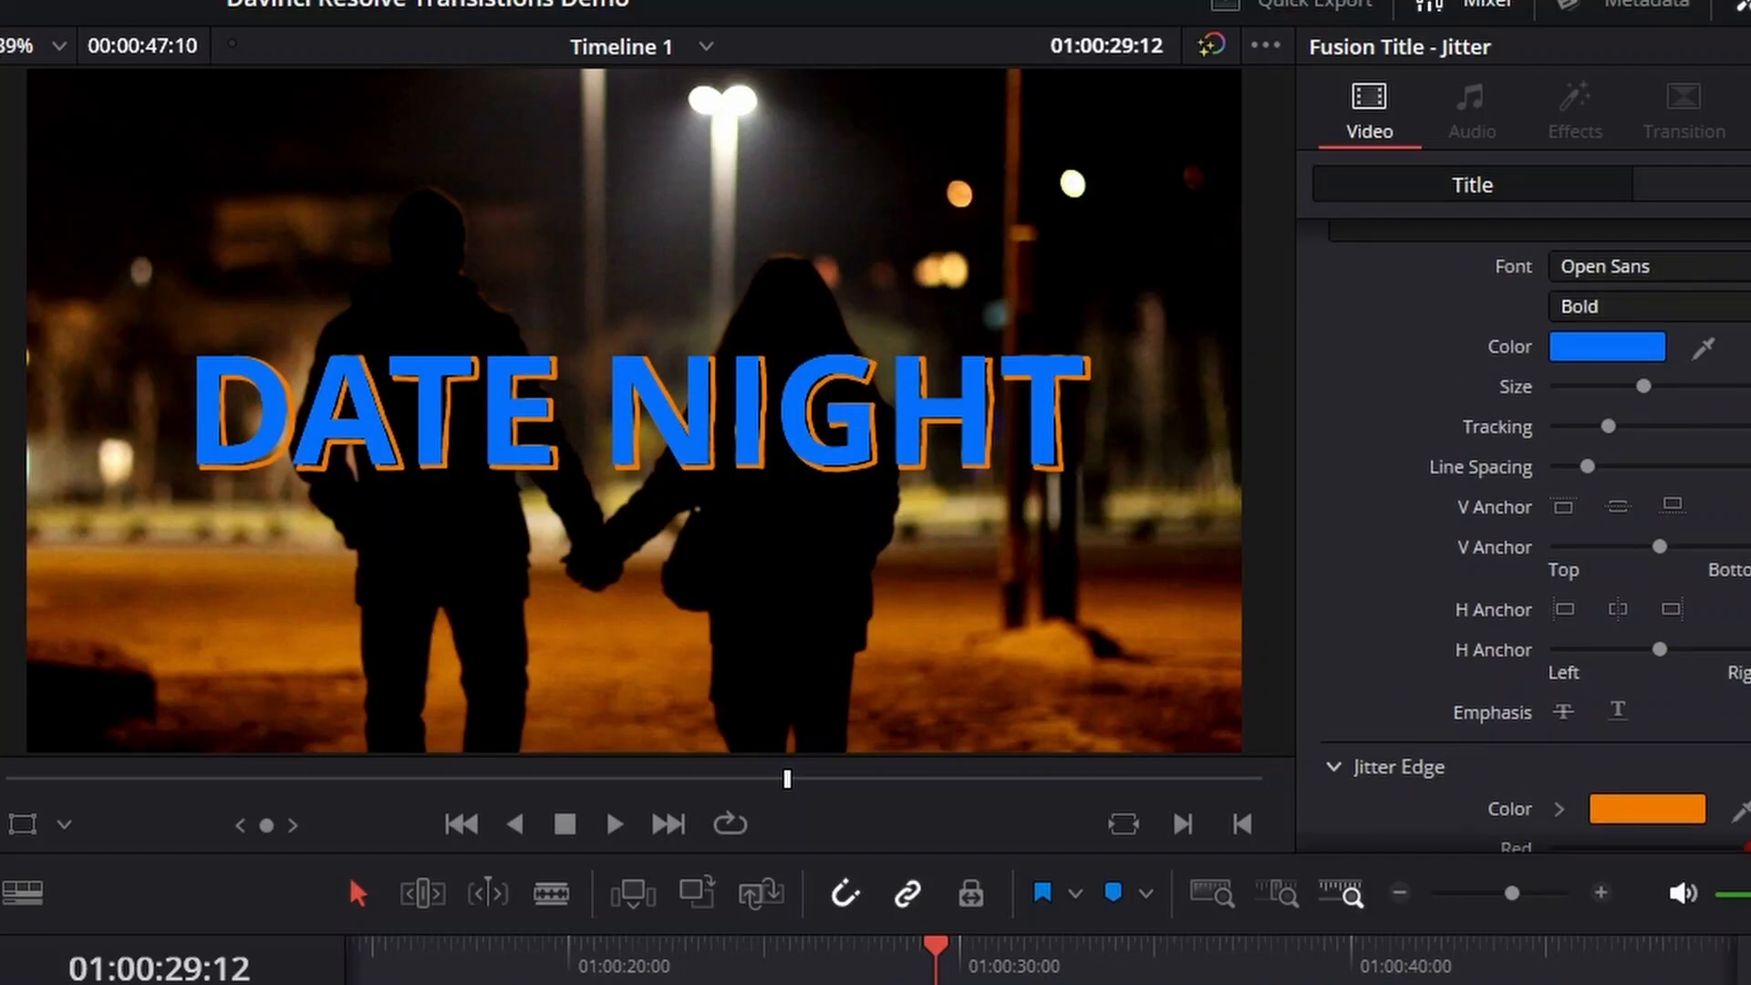
click(830, 949)
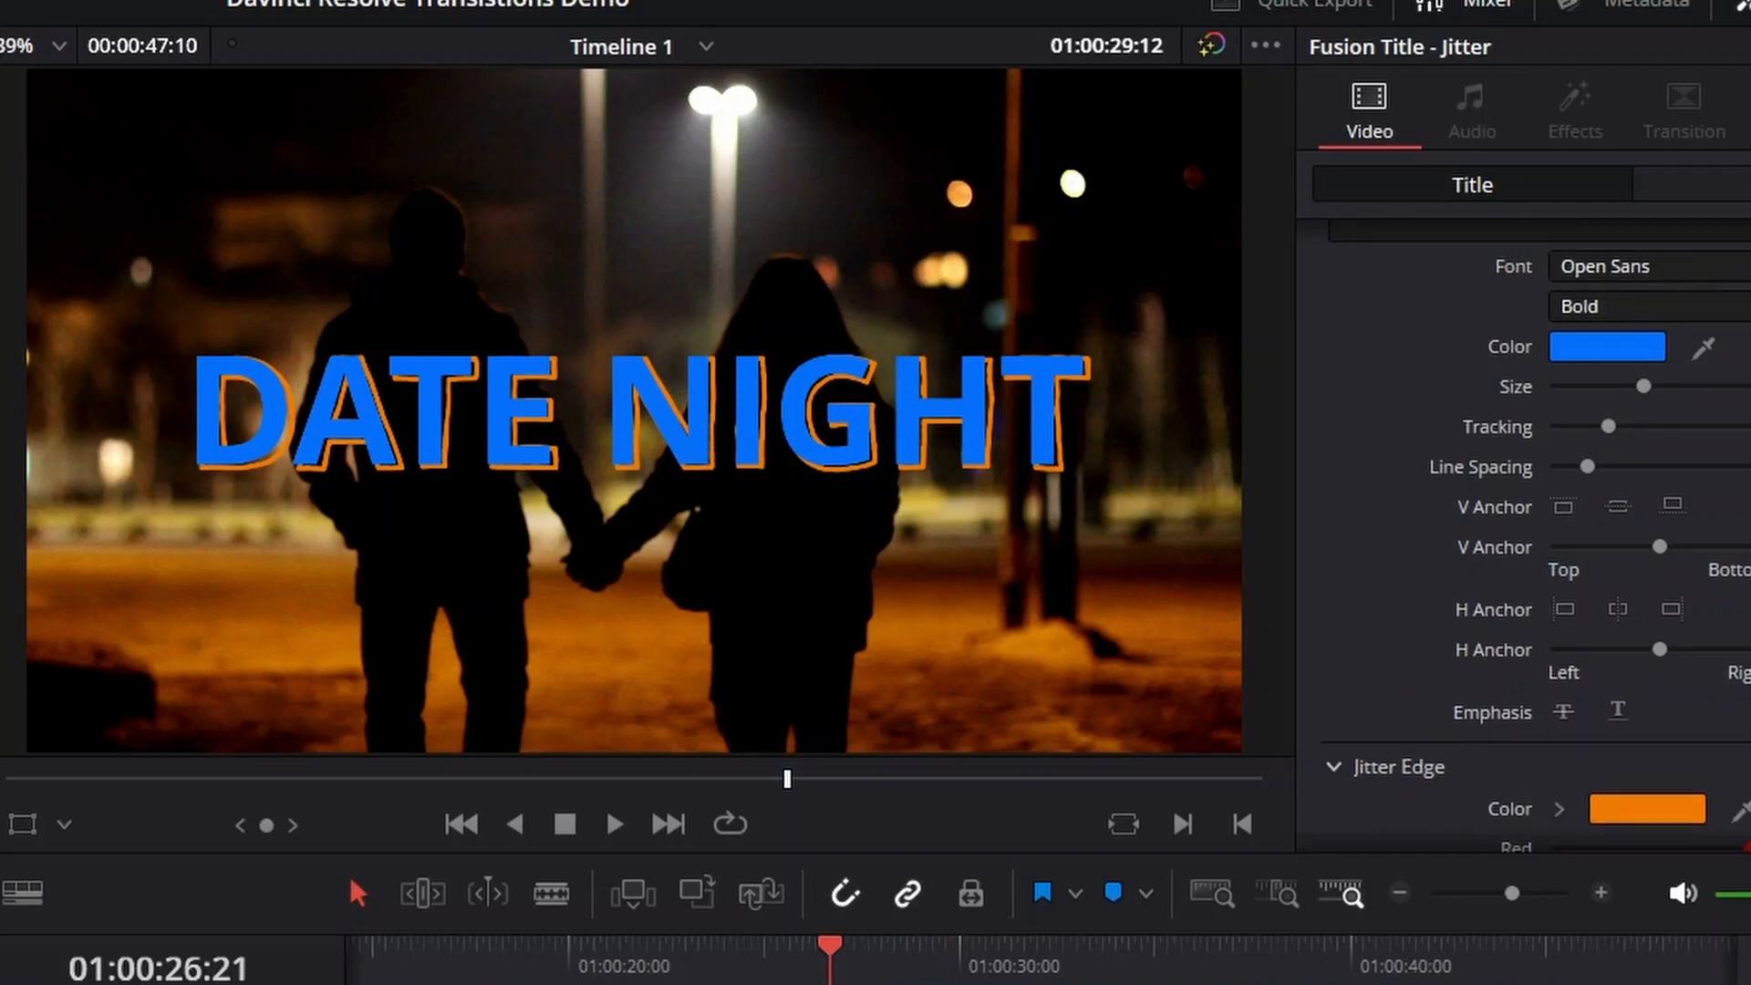
key(space)
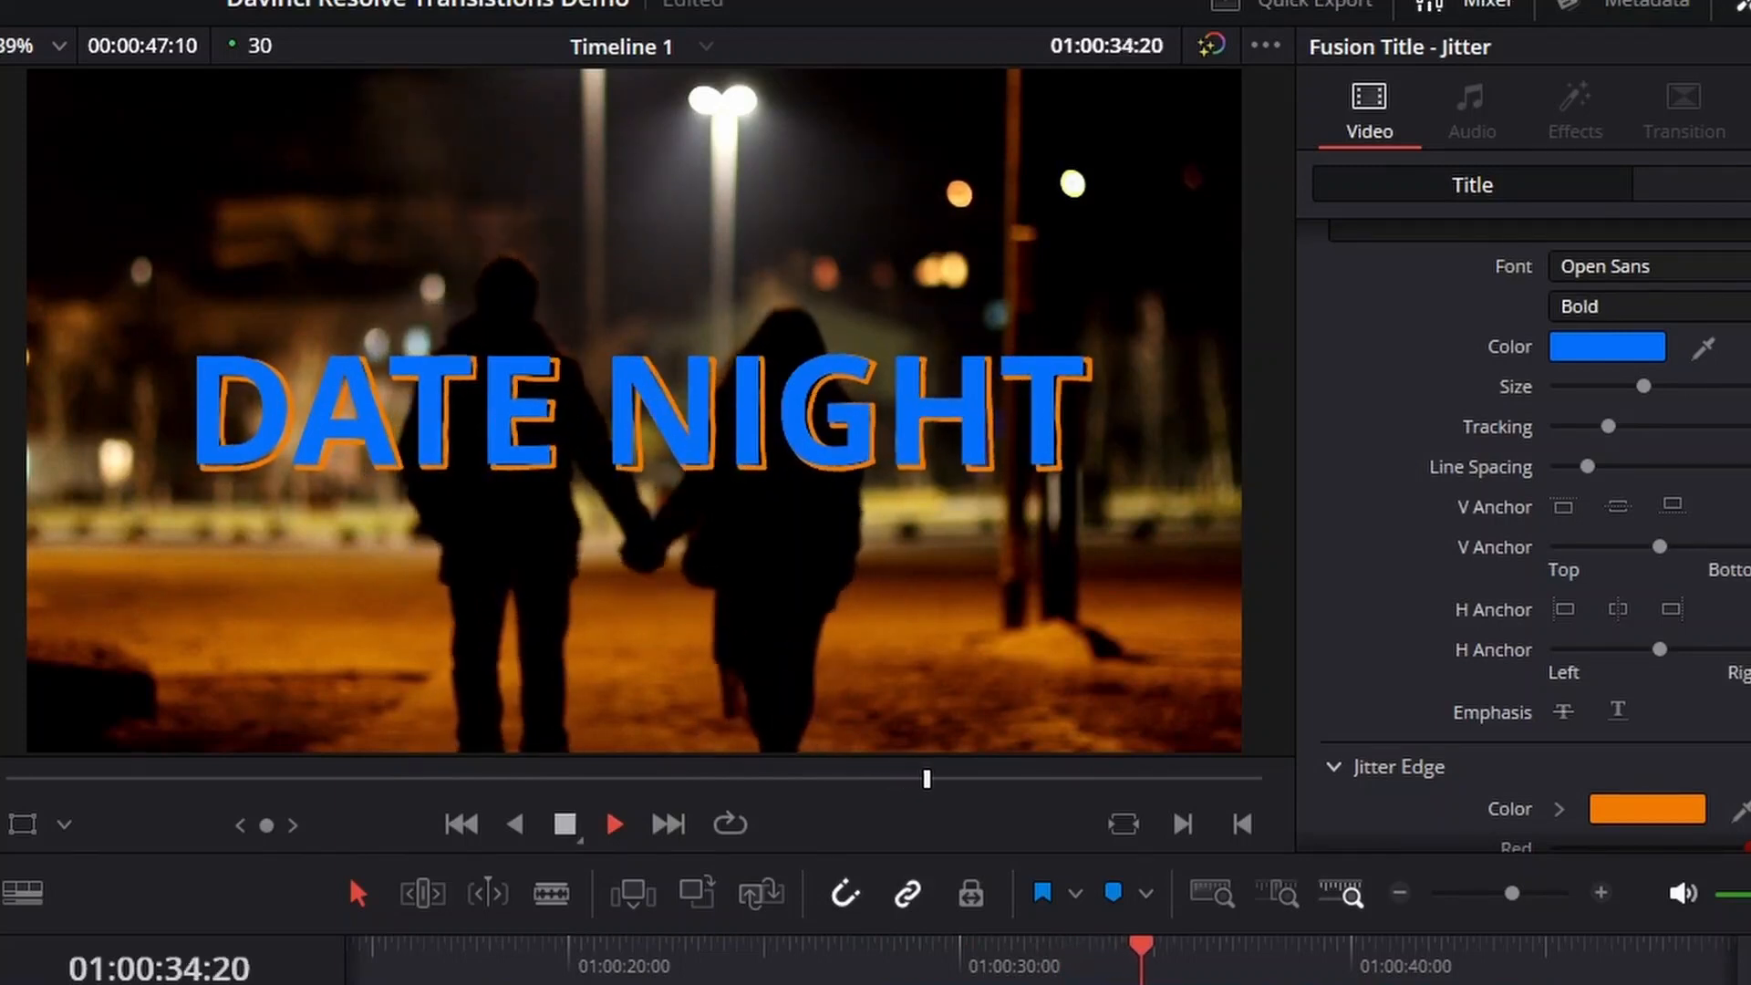
click(565, 823)
key(Up)
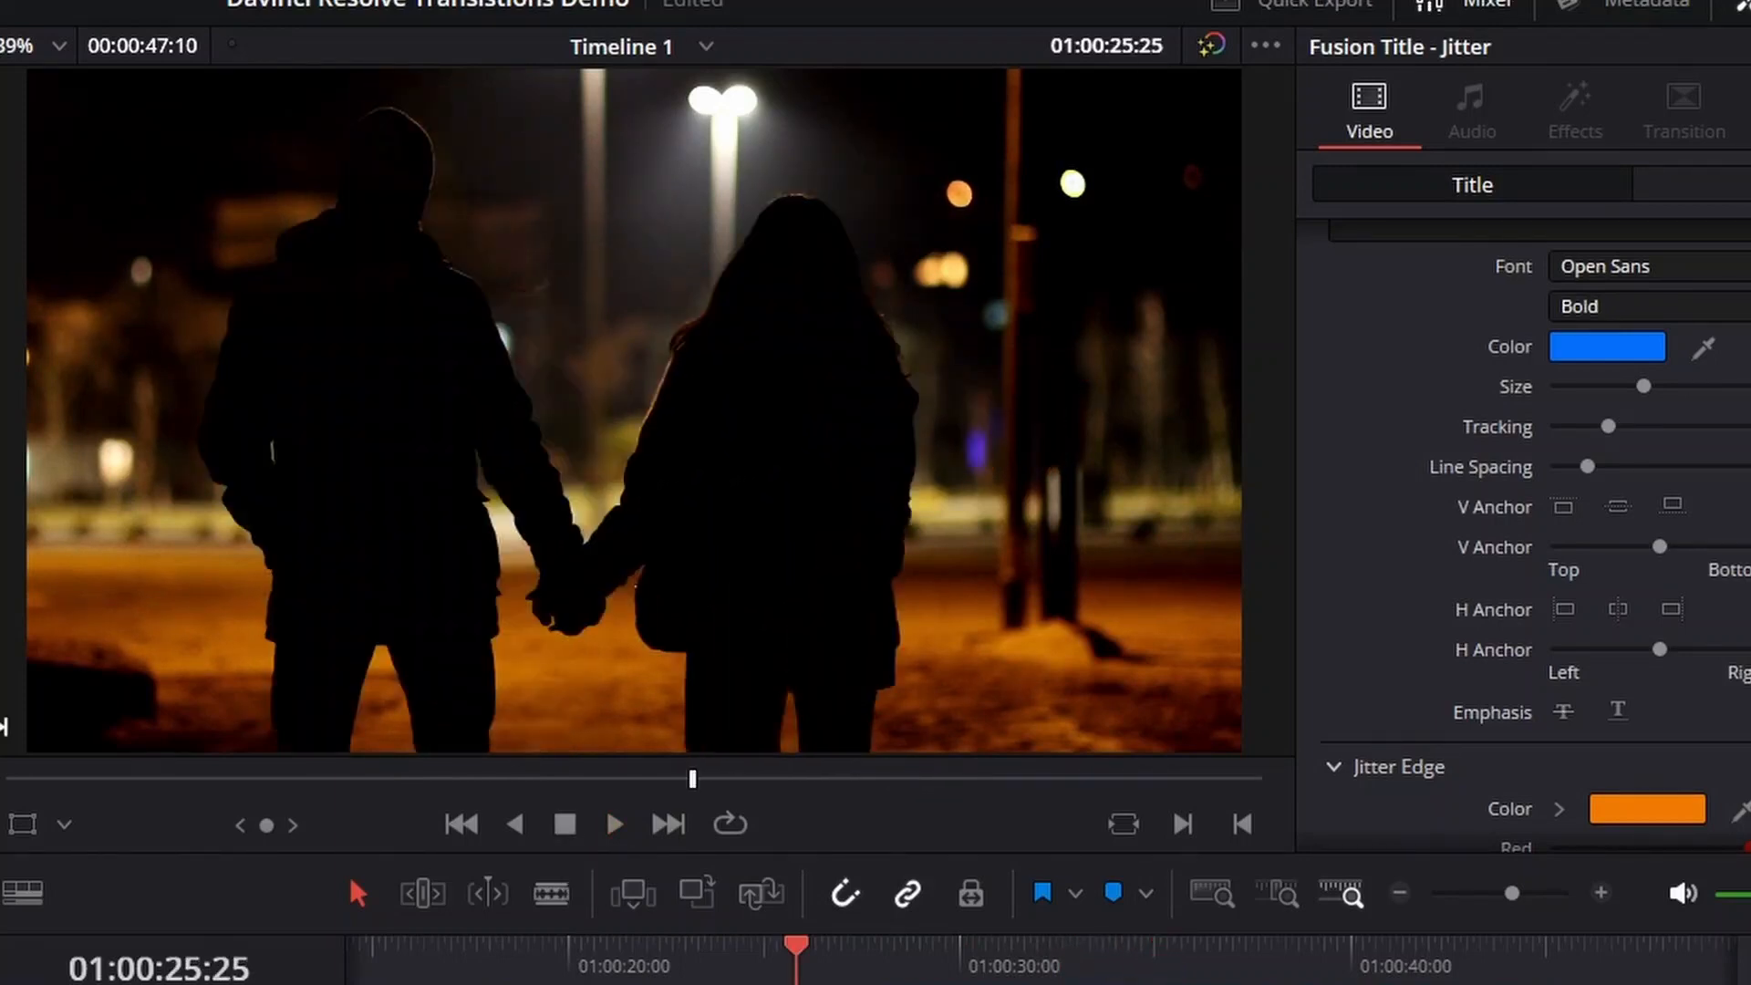
click(614, 823)
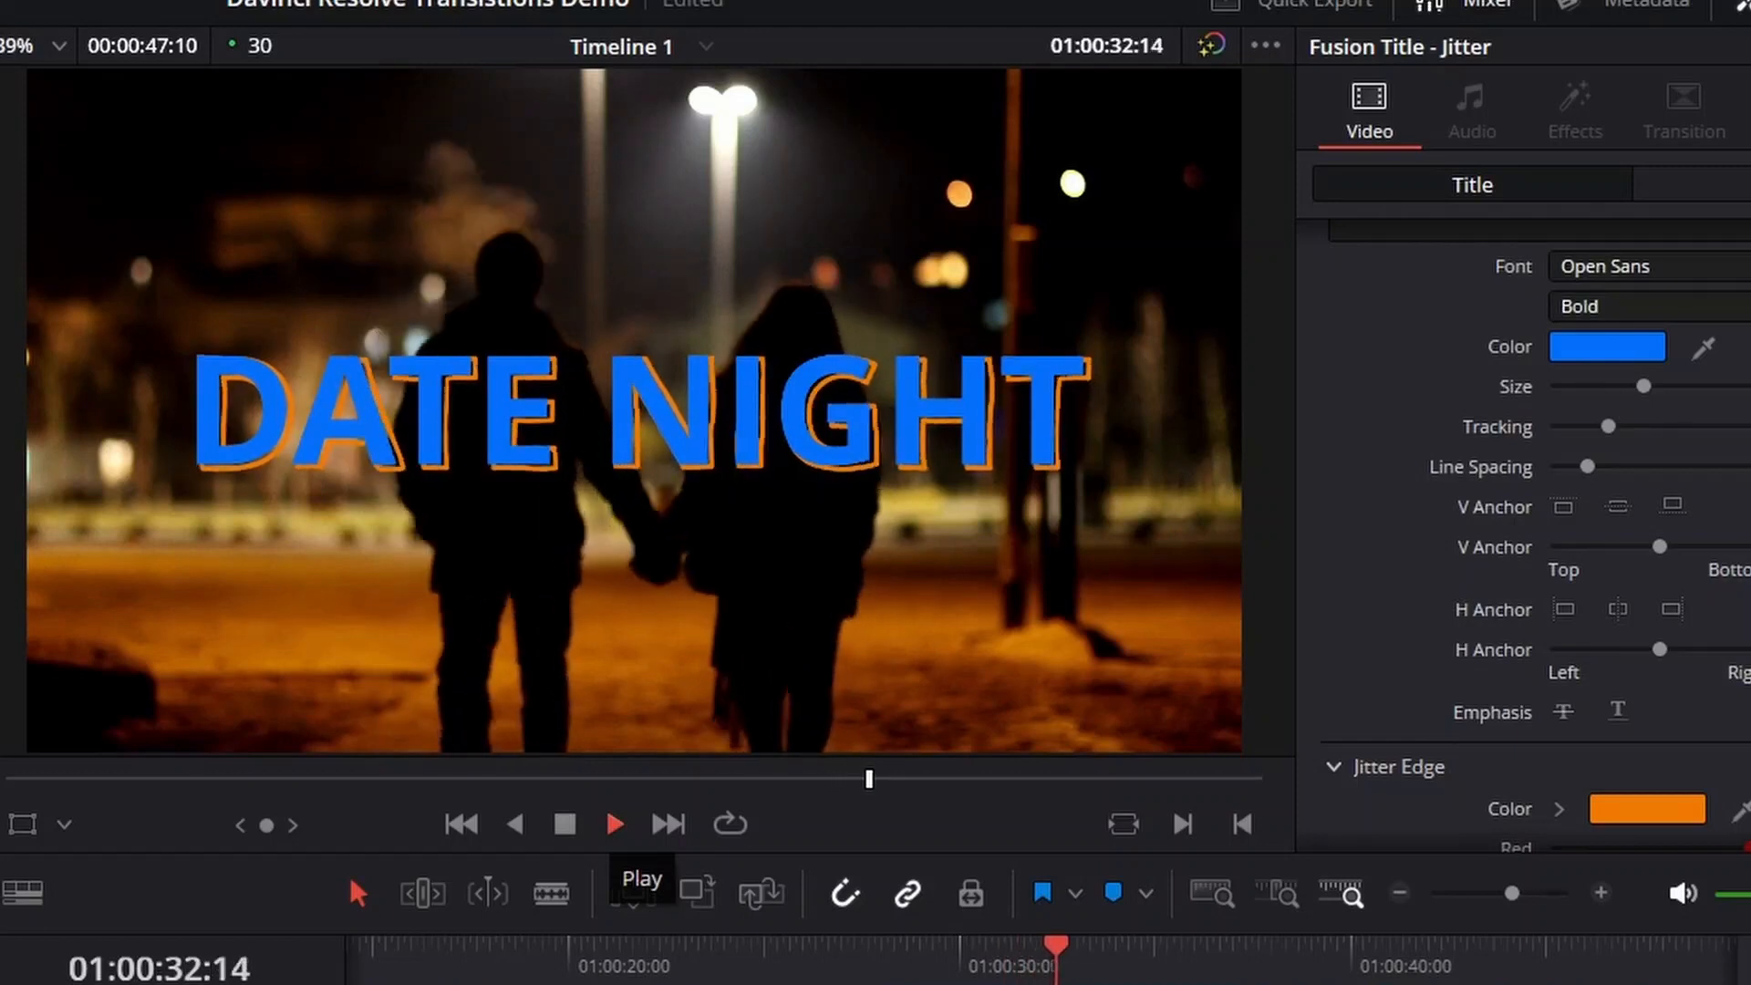
key(space)
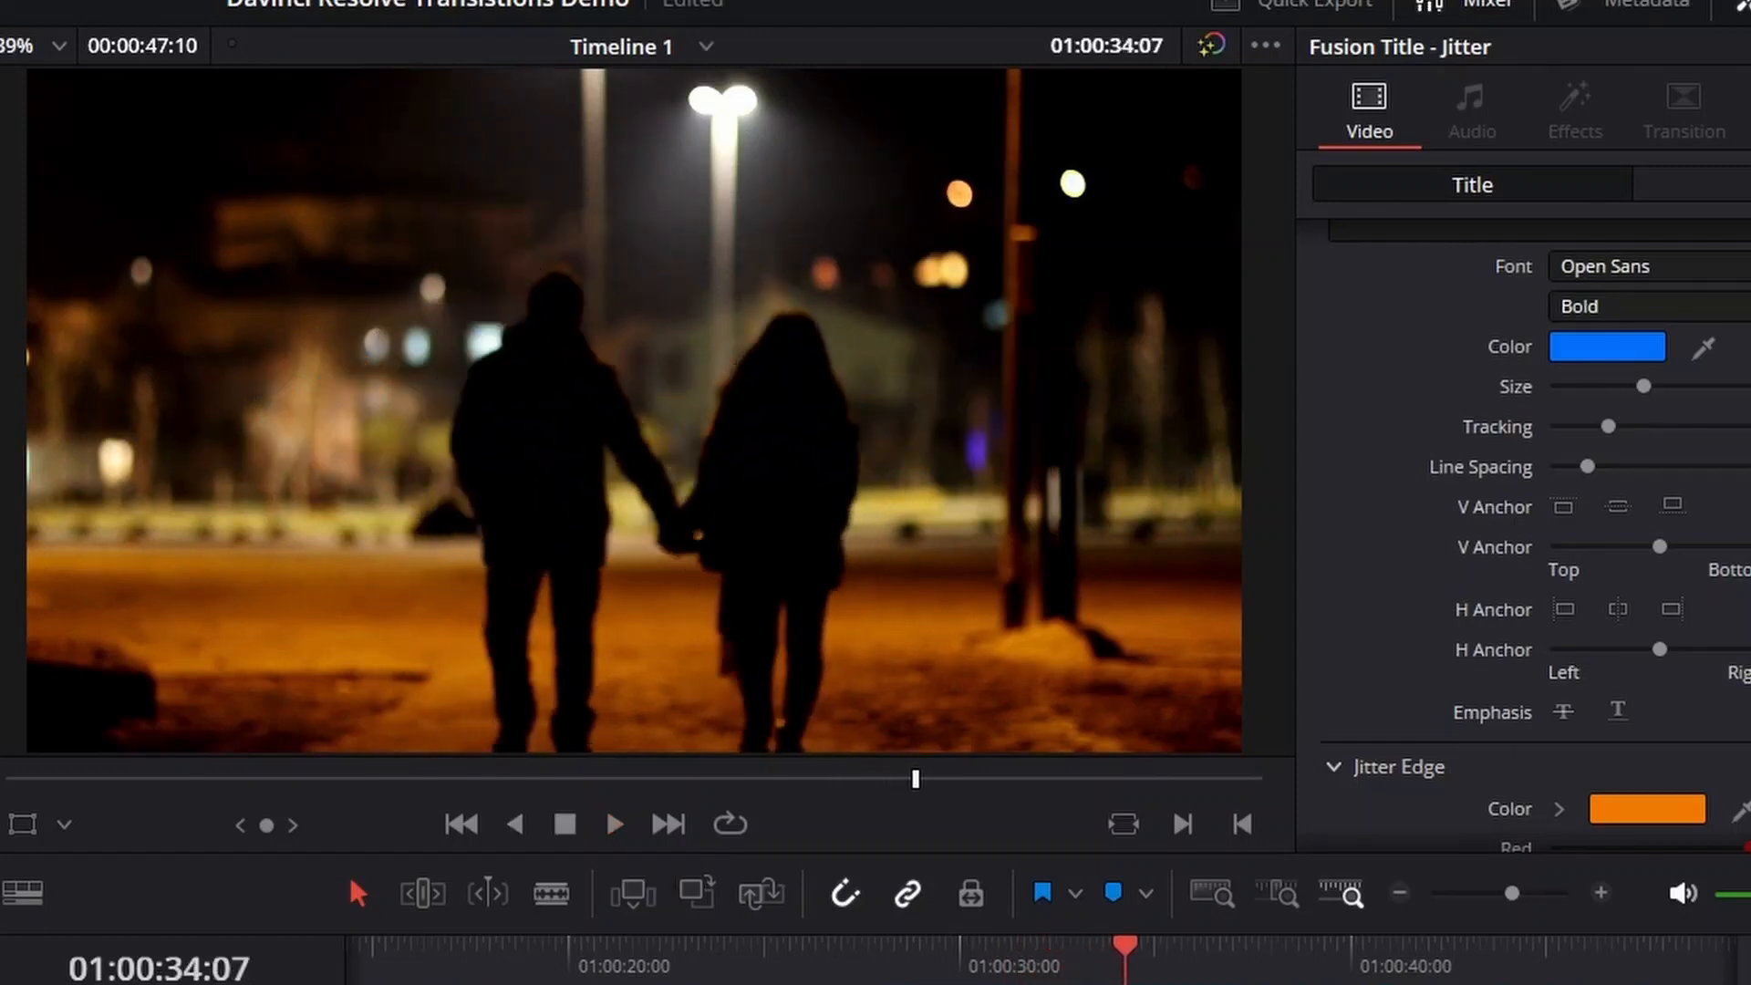
Set the title's text color to black, #000000, and its Jitter Edge color to red, #c60000
key(Up)
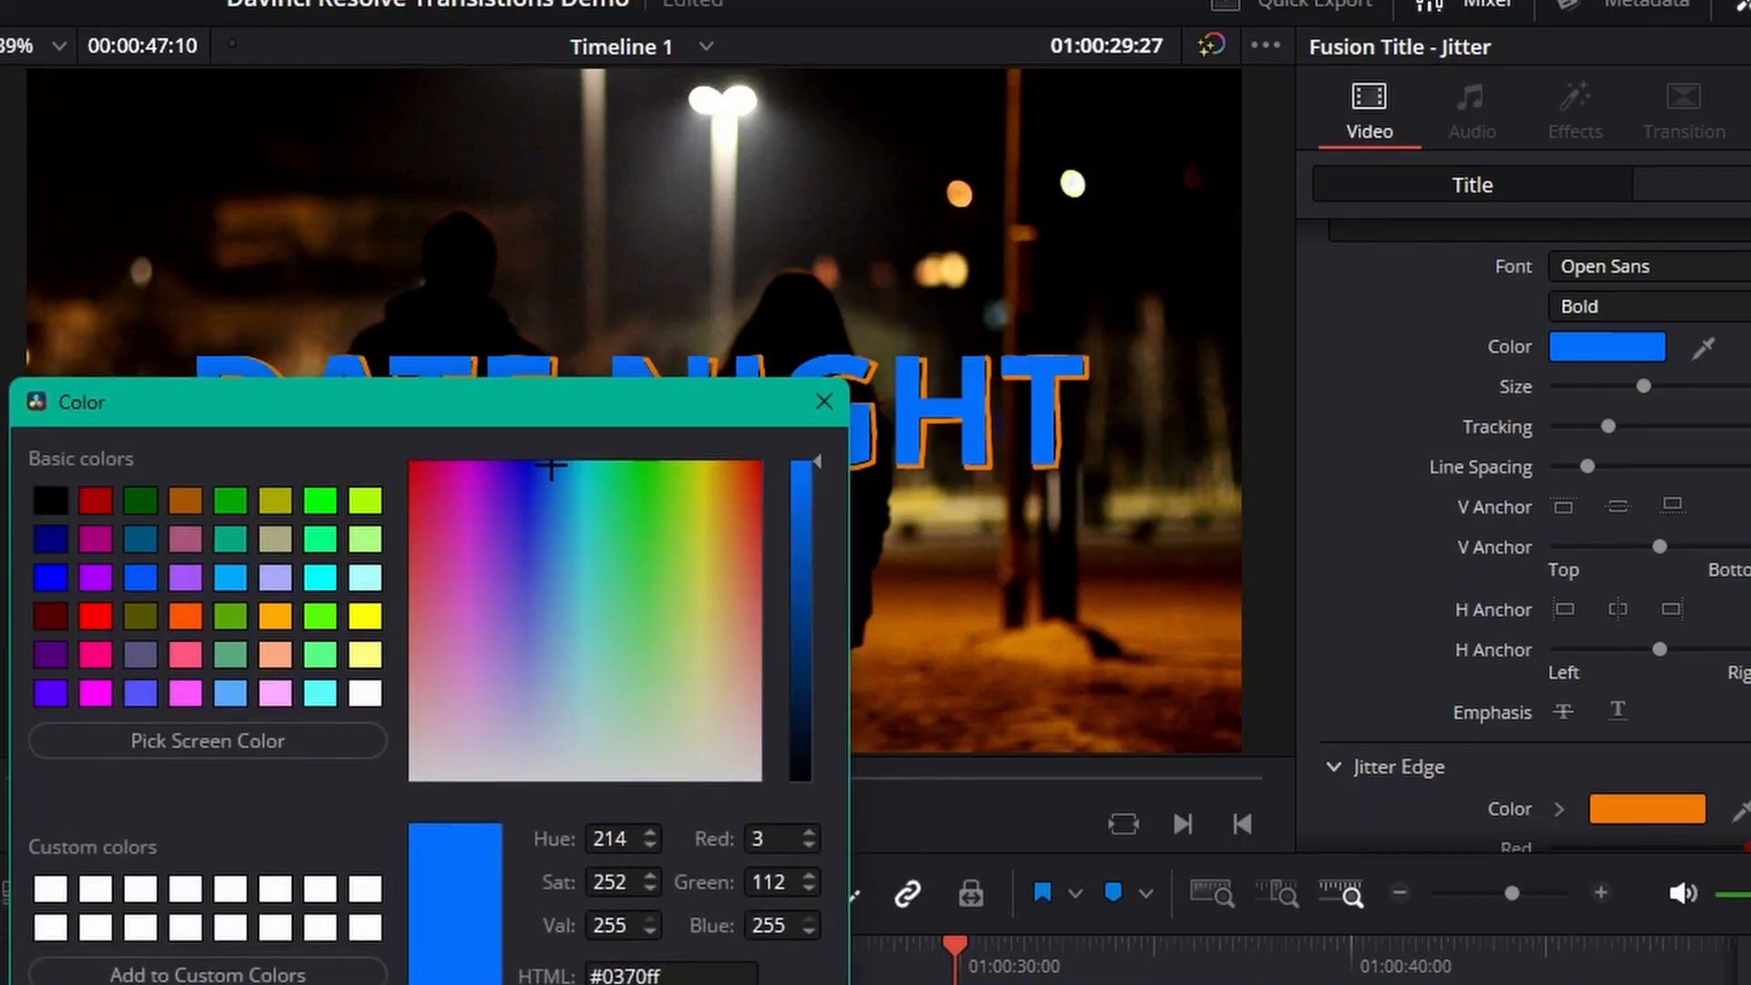
click(51, 500)
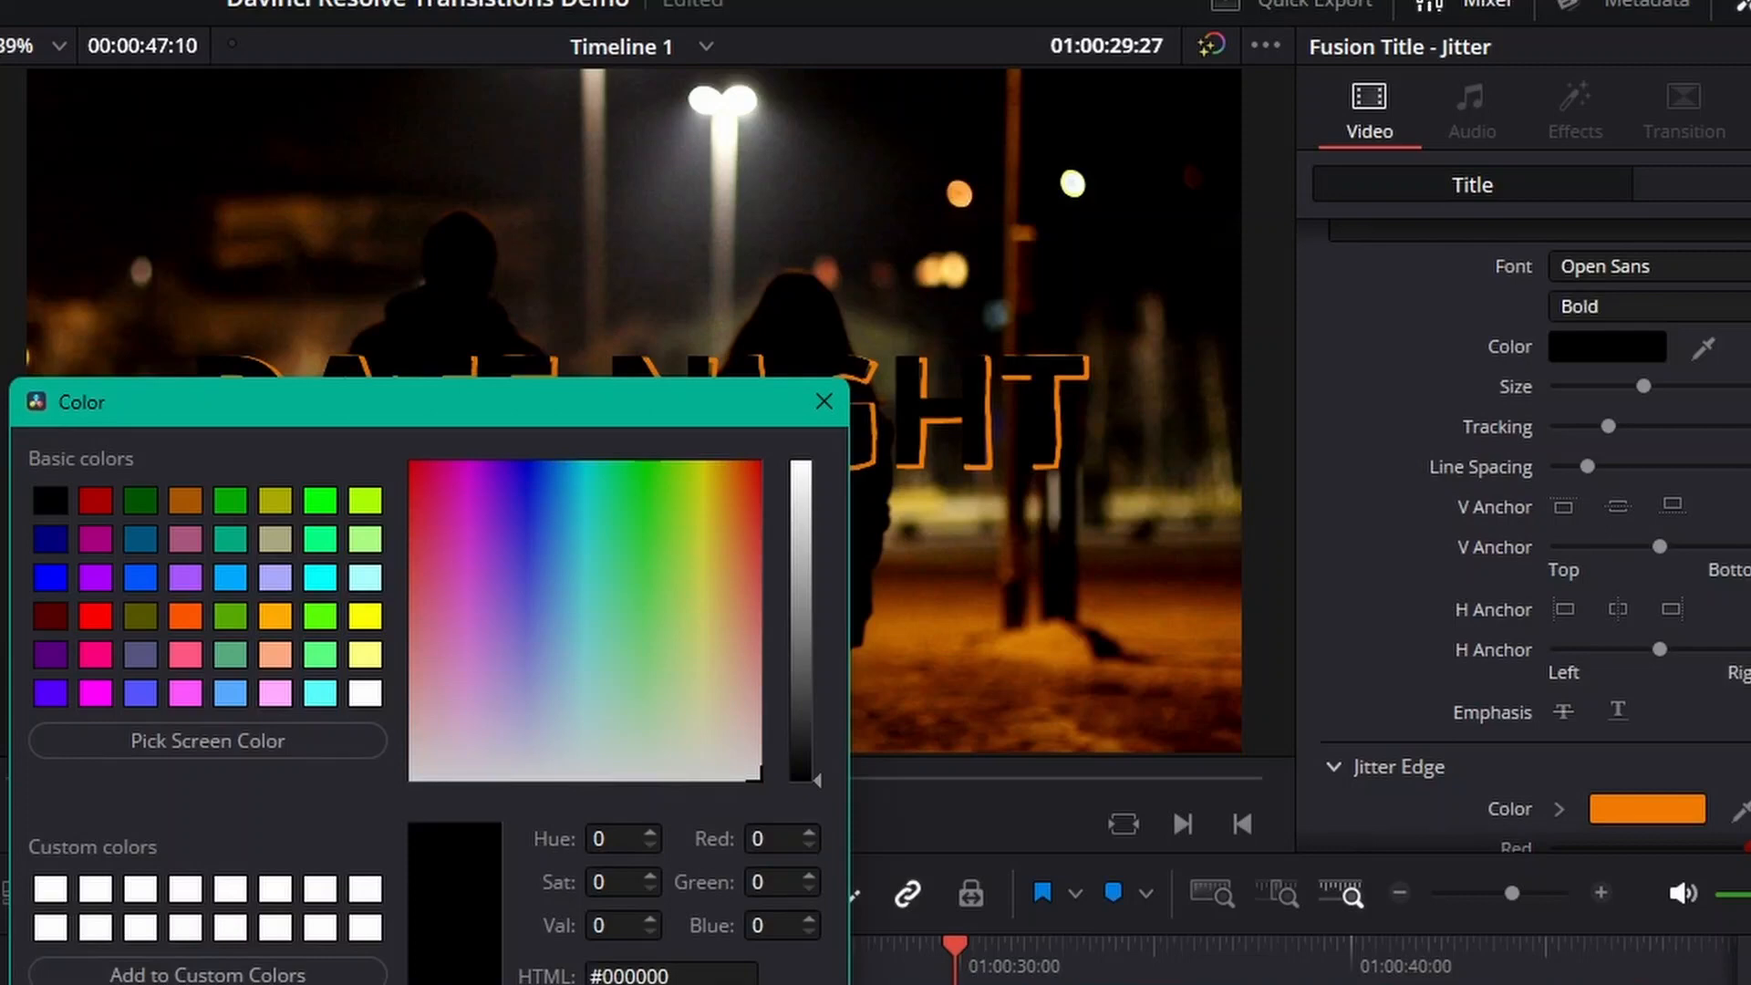
key(Return)
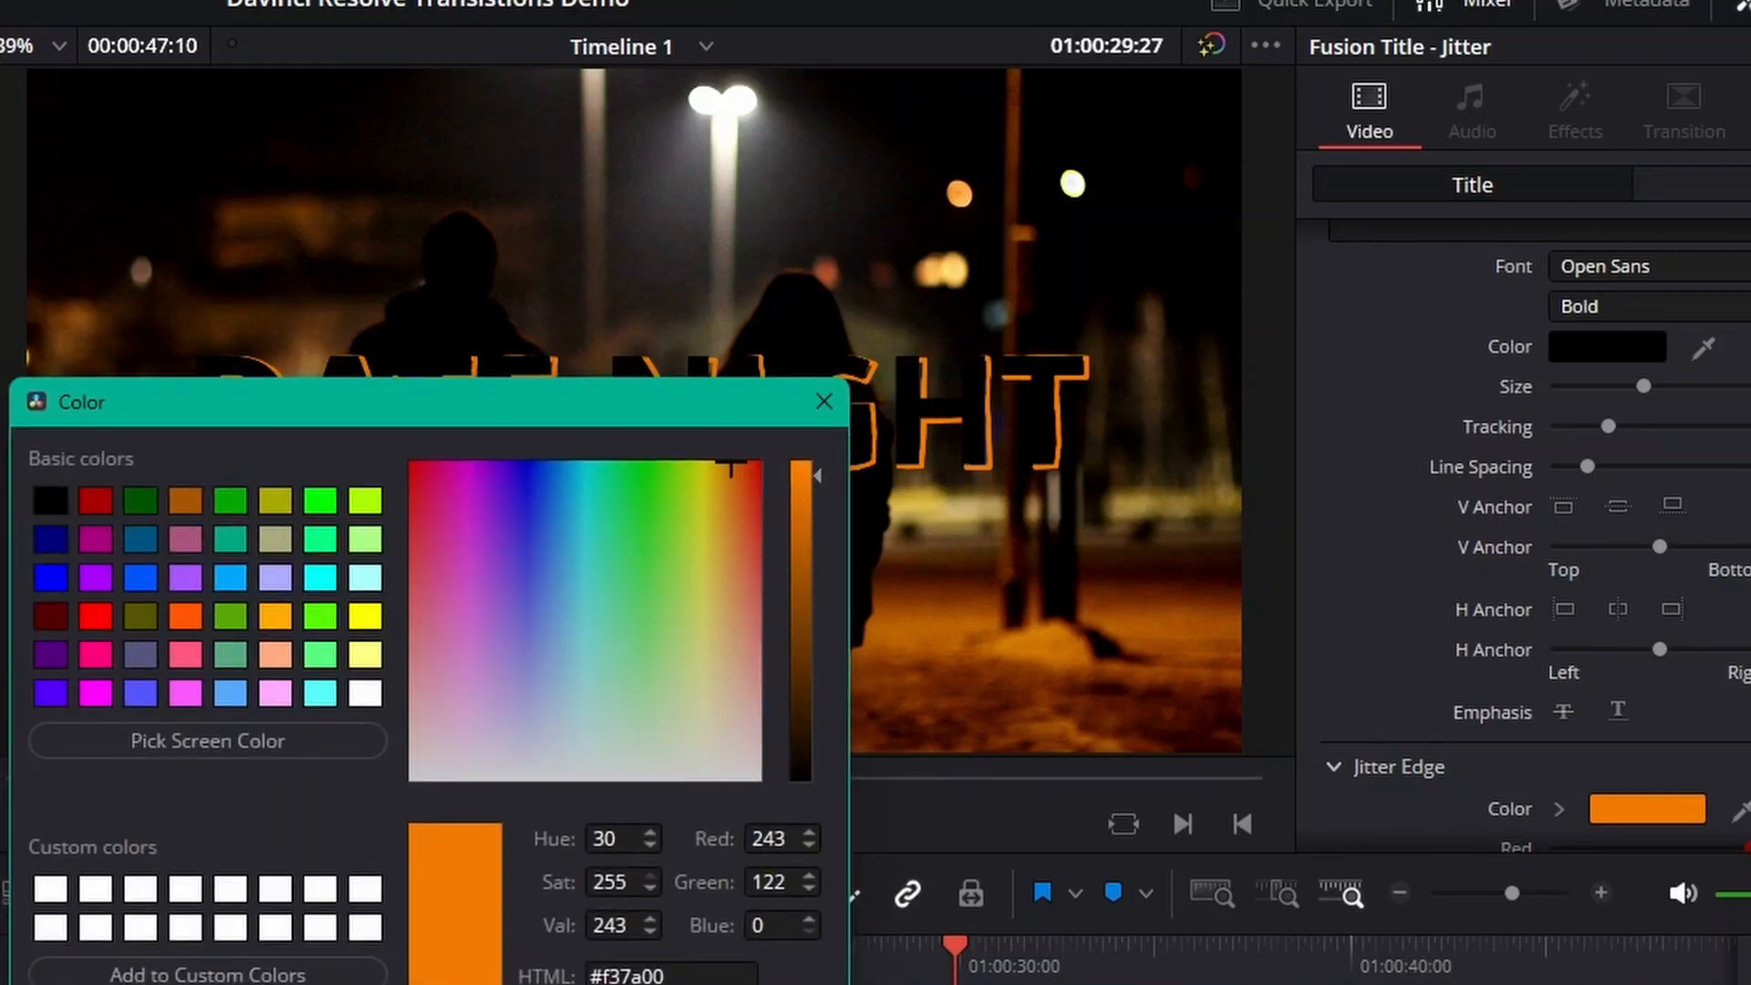
click(95, 500)
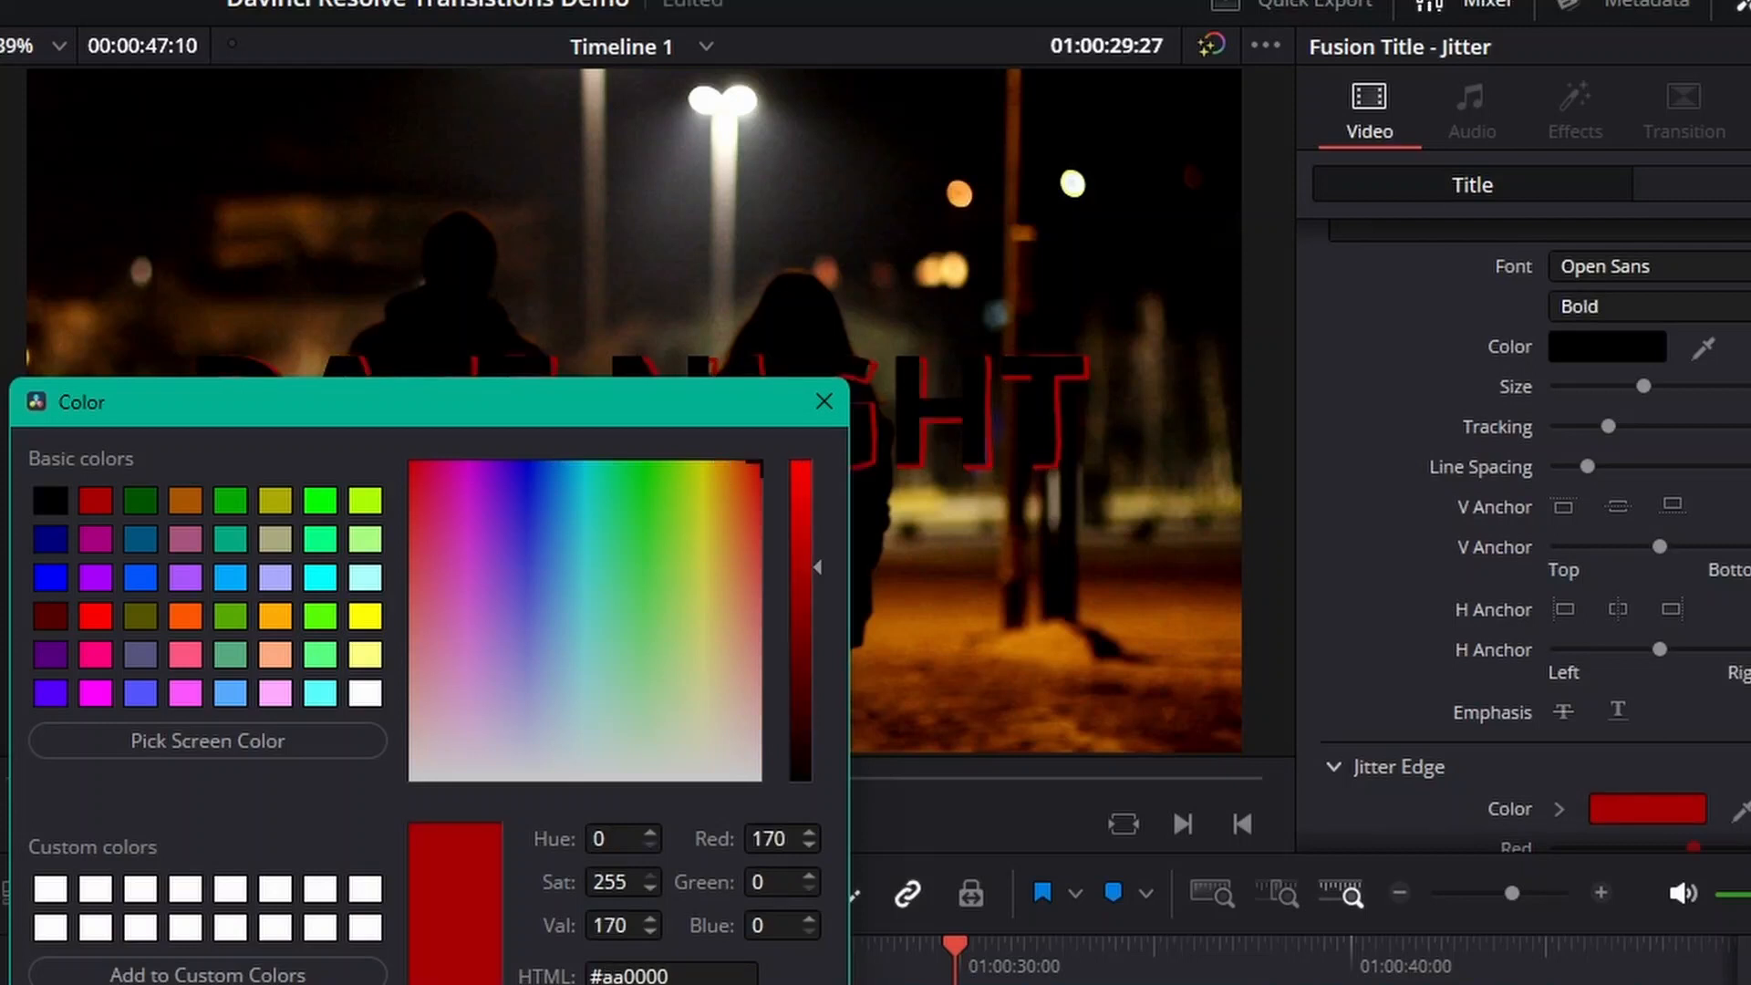
drag(803, 567, 803, 532)
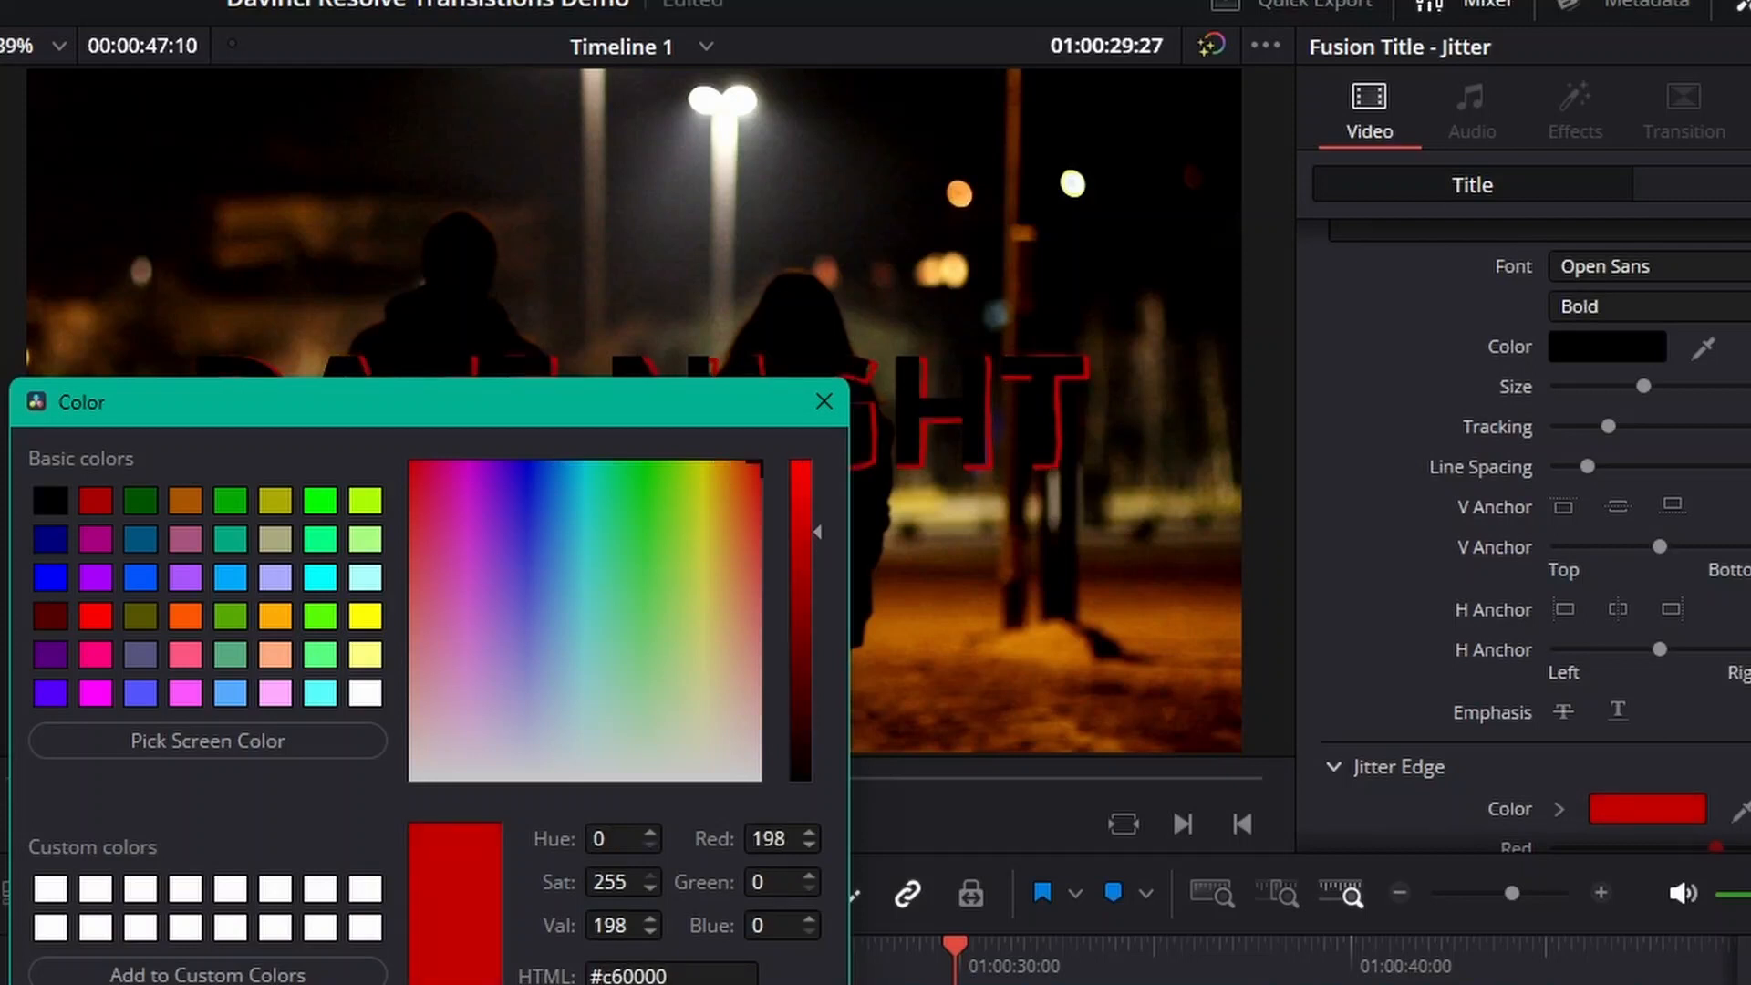
key(Return)
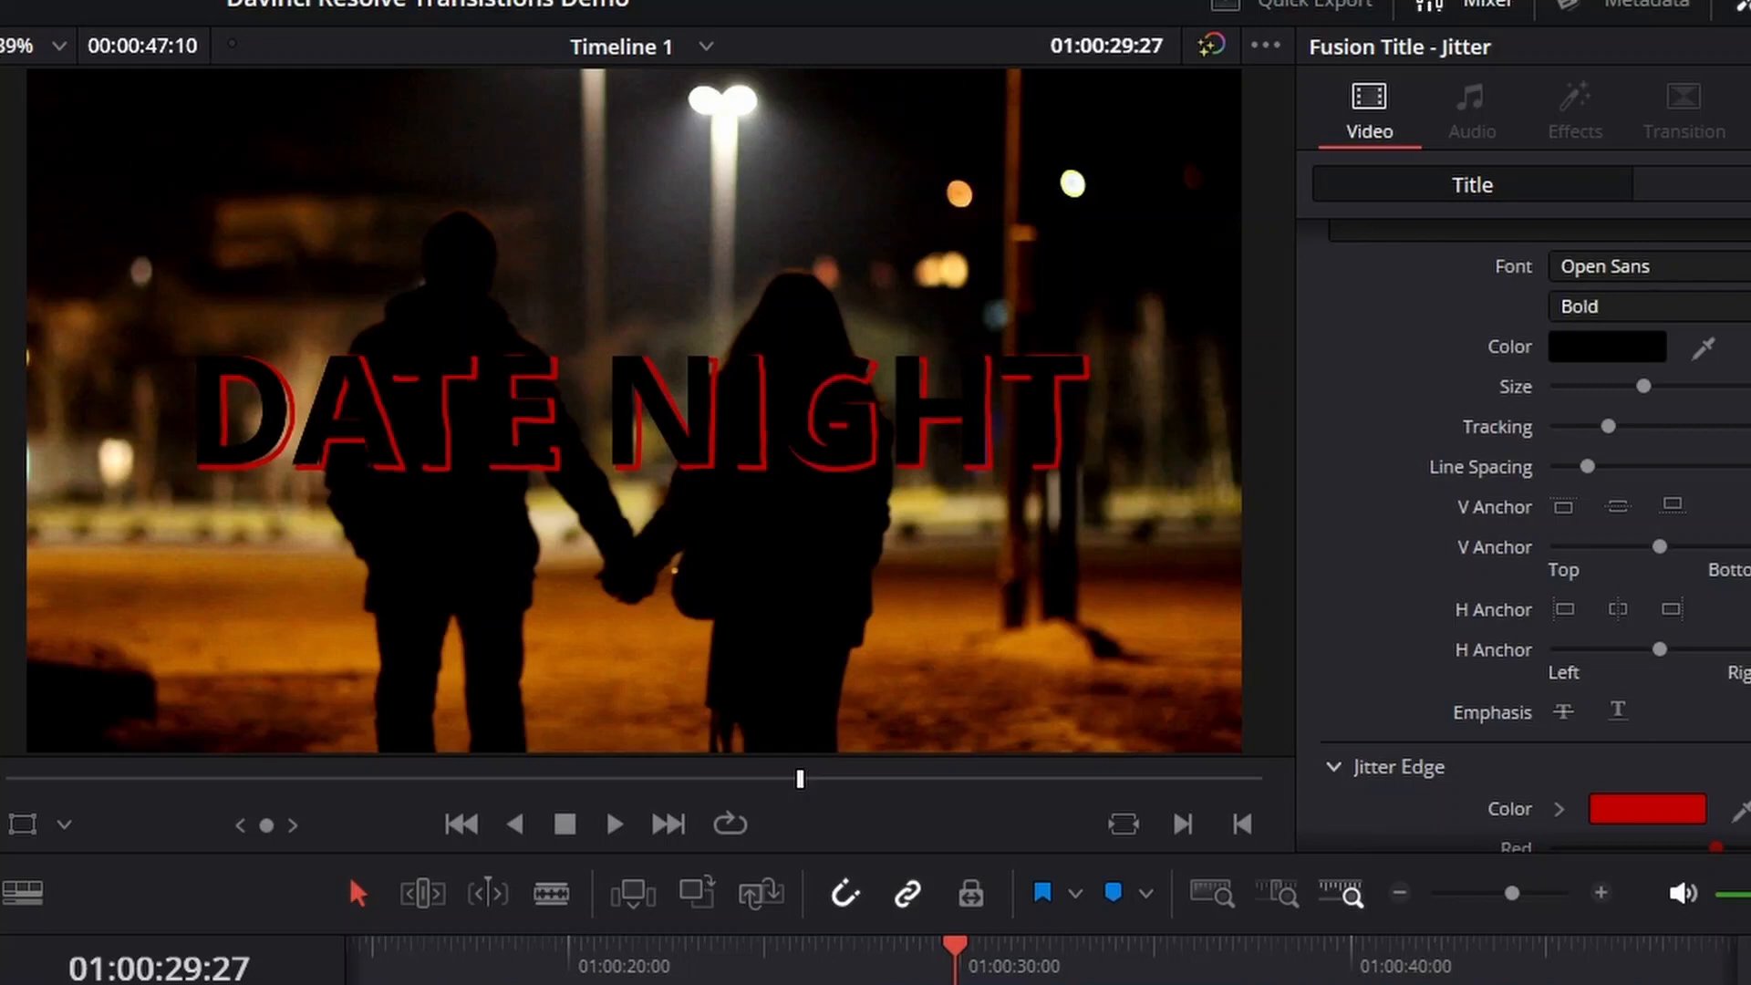
Preview the black-and-red title twice from the couple clip's start and review its text and Jitter Edge settings
key(Up)
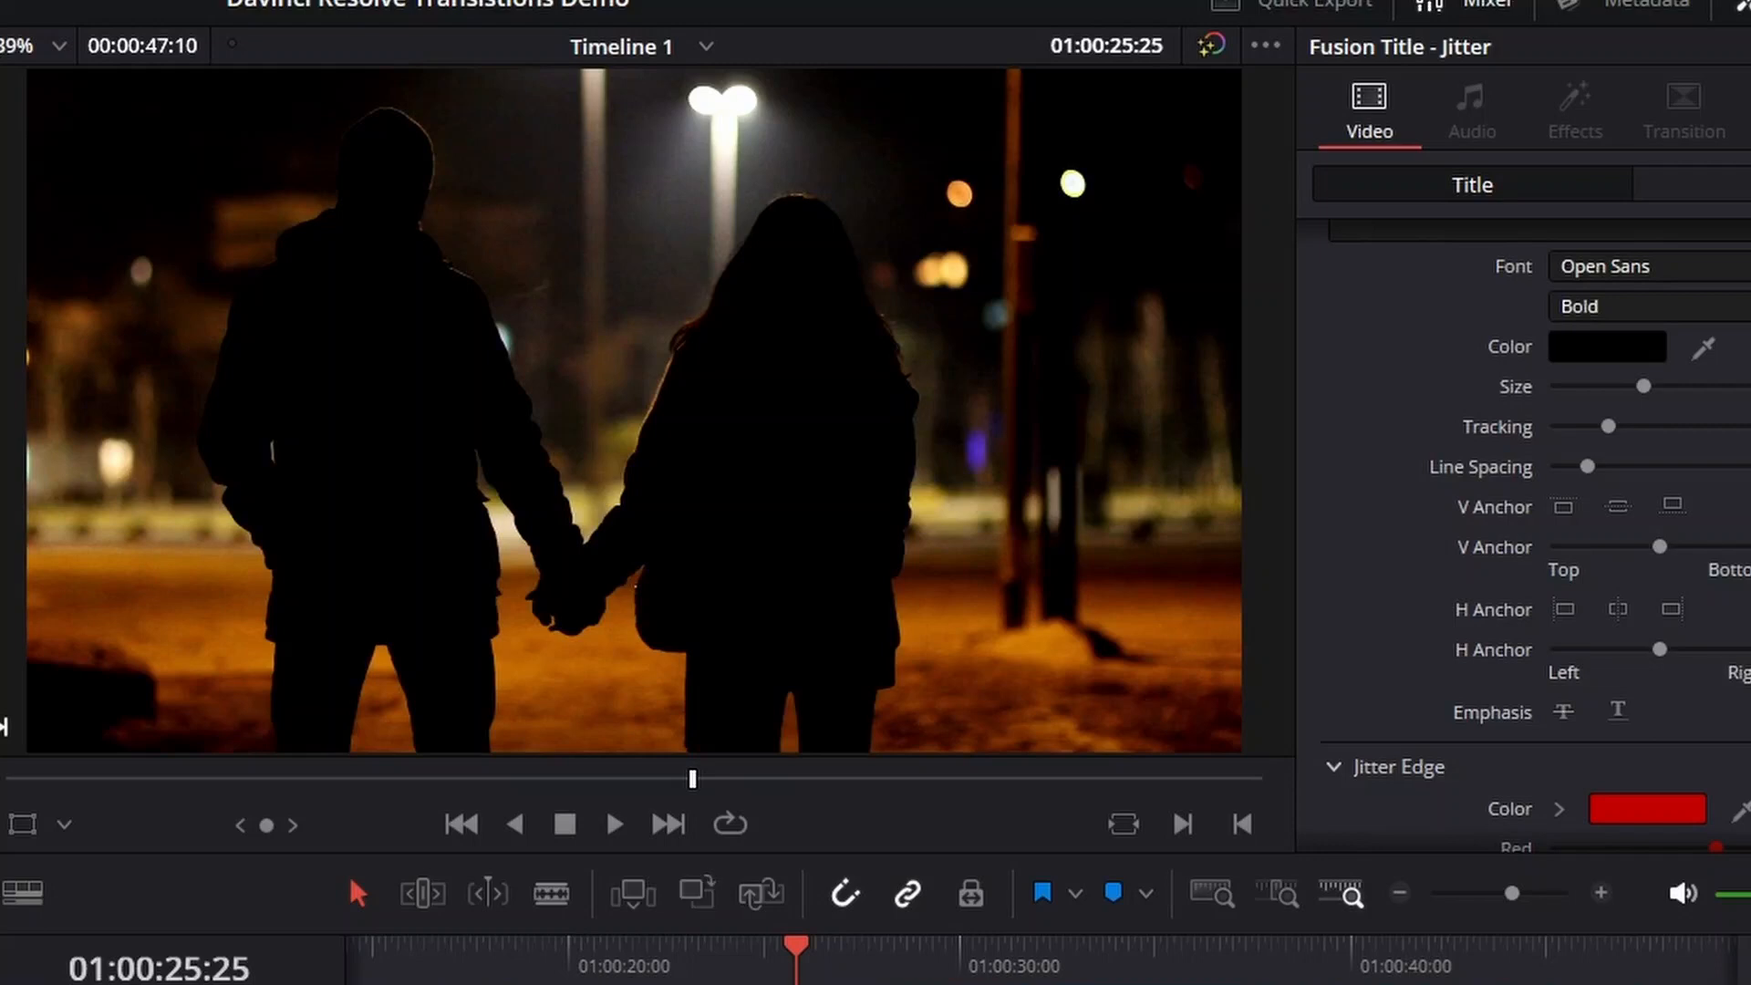
key(space)
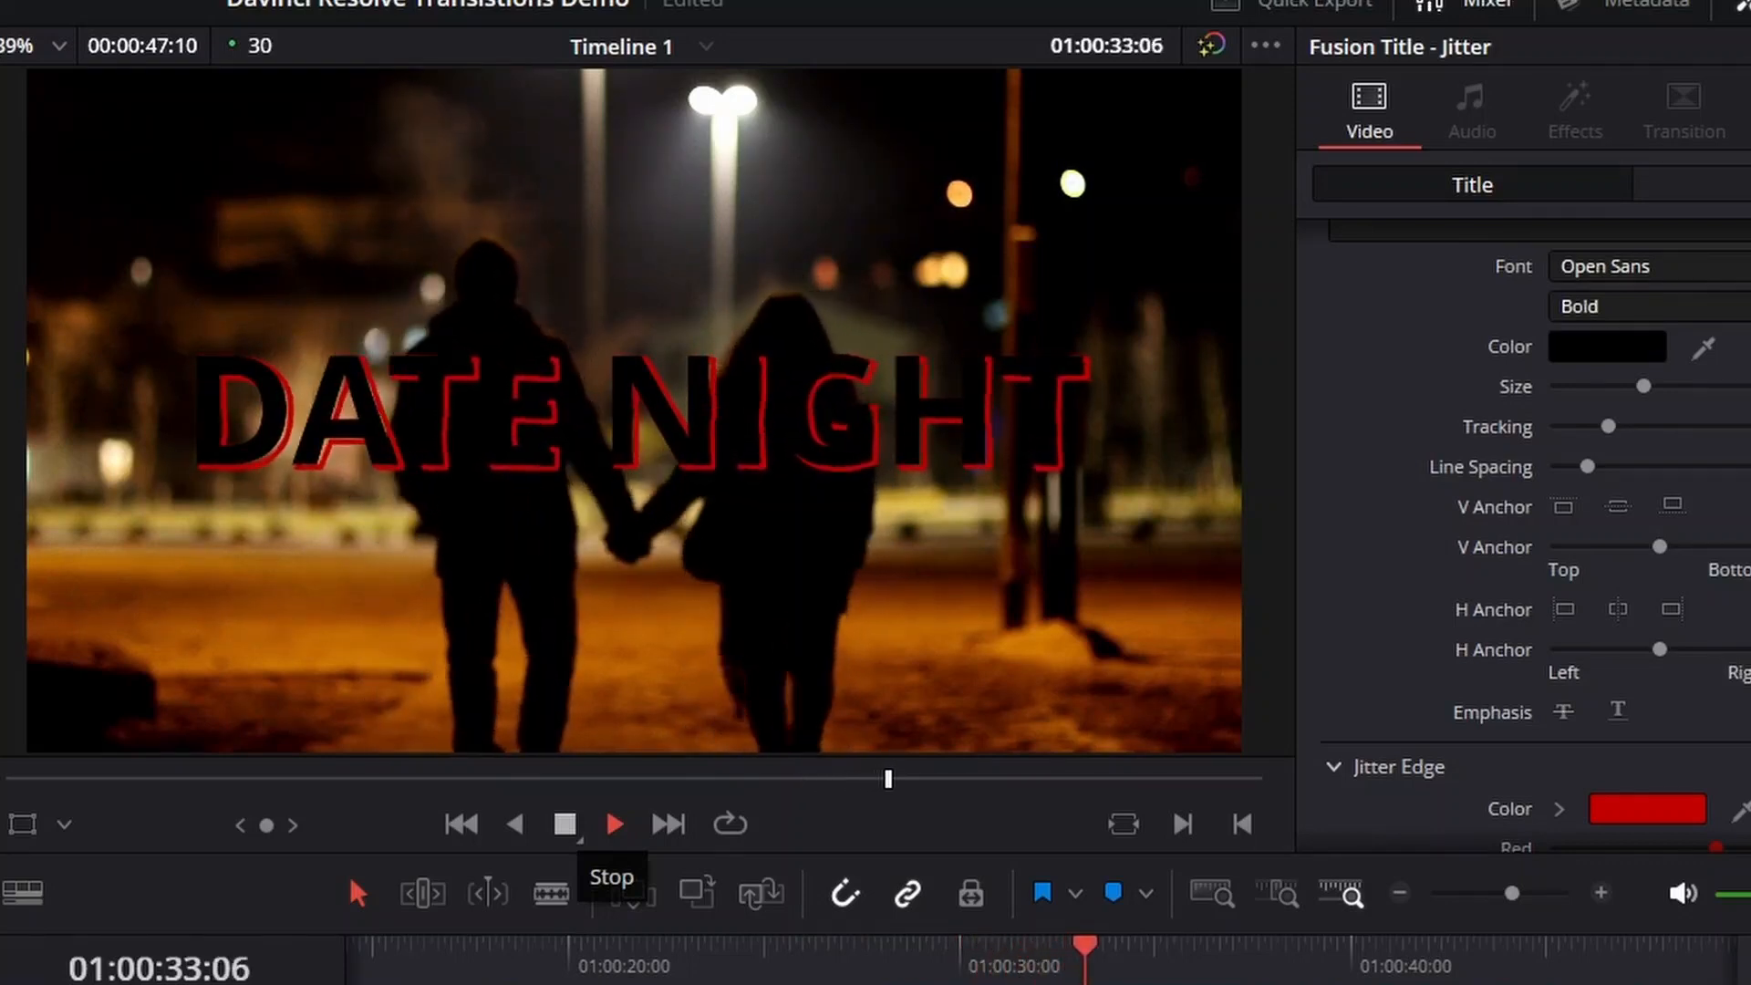
key(space)
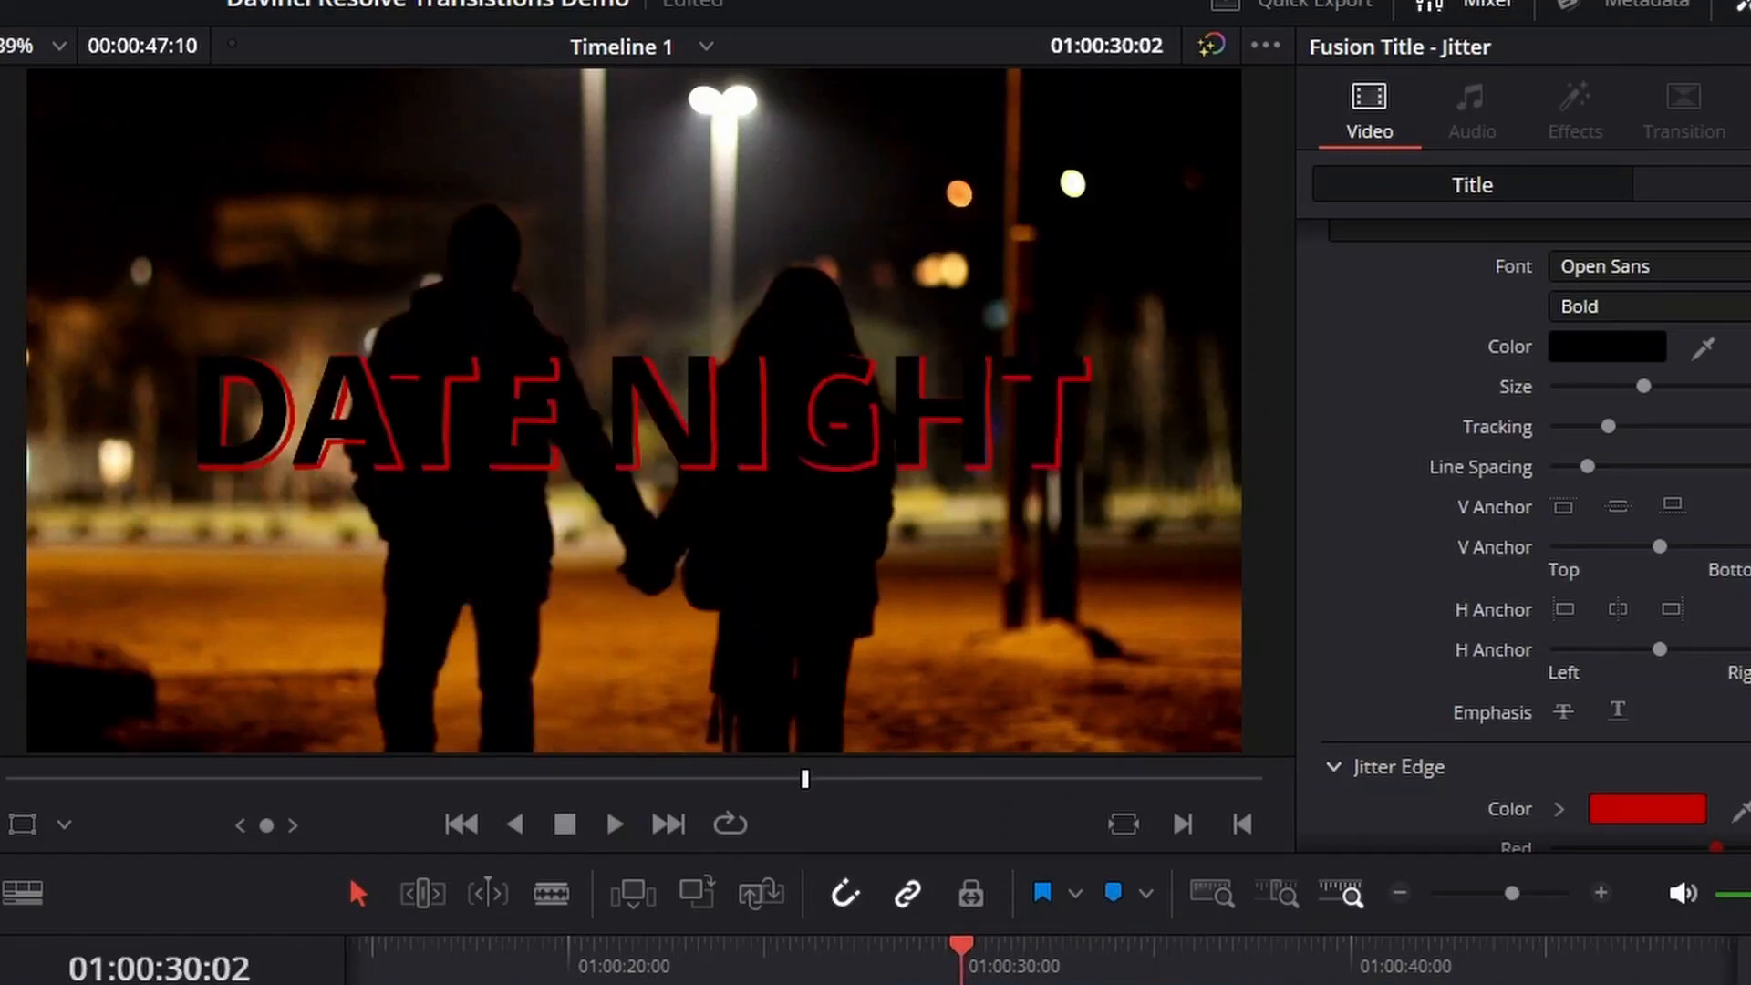
scroll(1523, 534, down, 3)
scroll(1523, 533, up, 8)
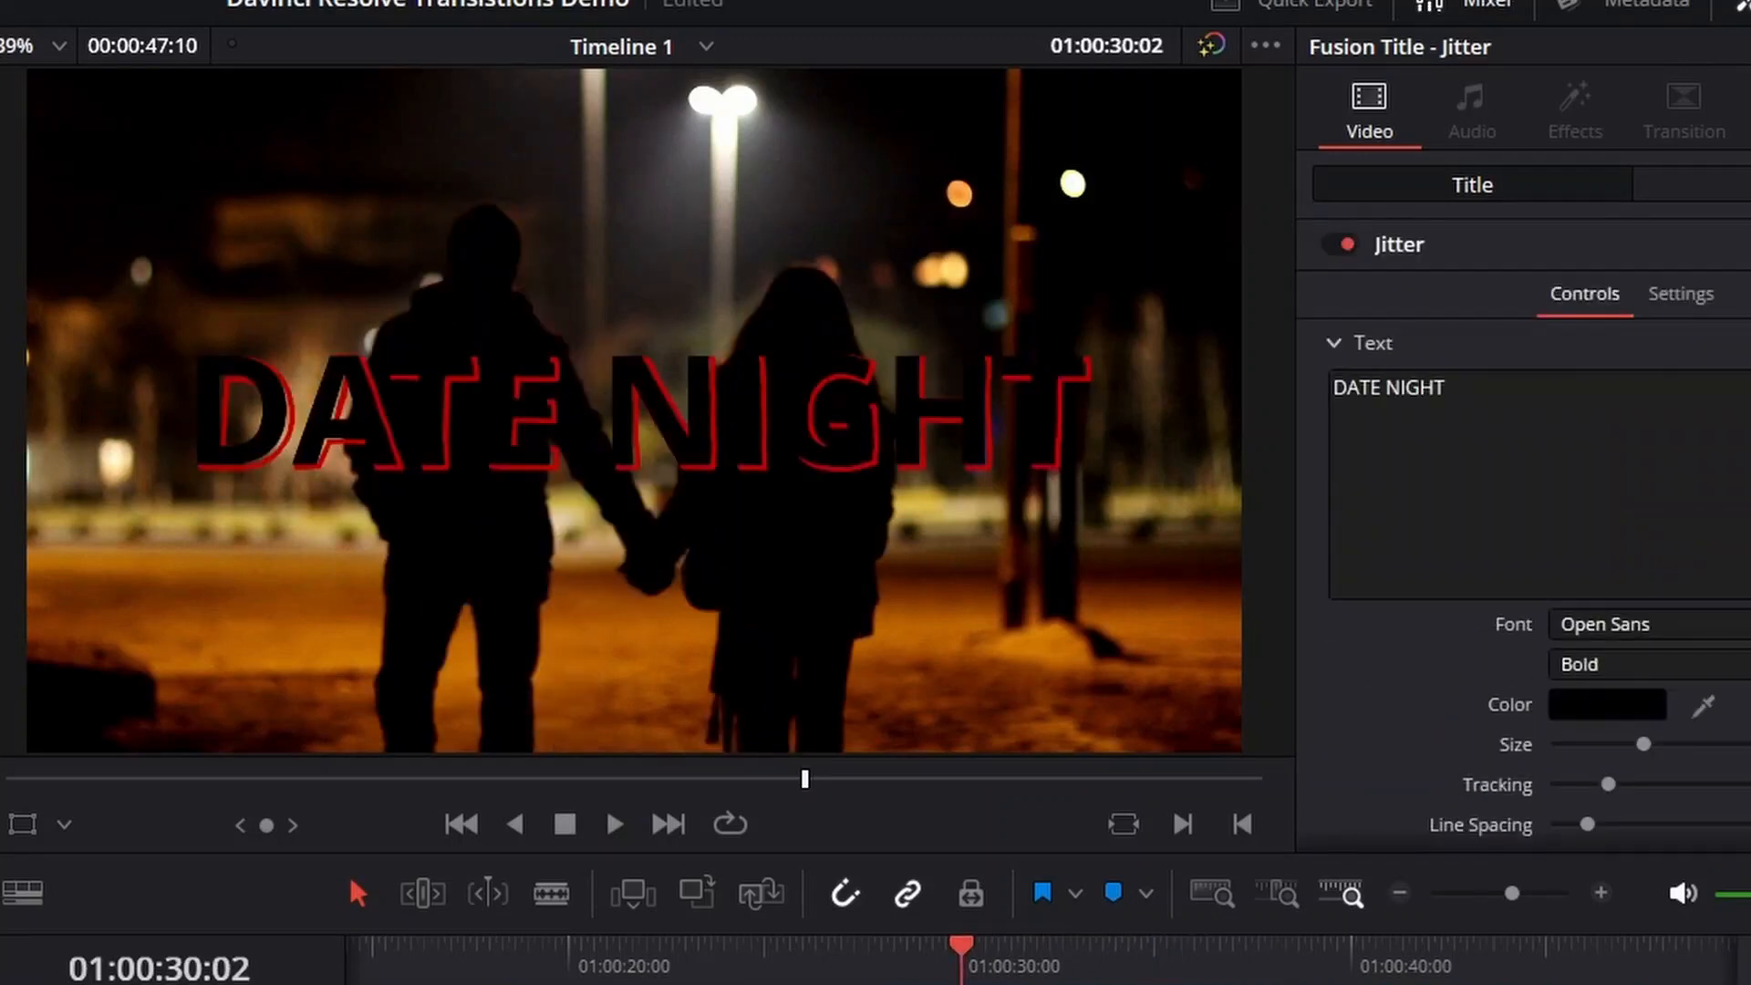
scroll(1523, 533, down, 3)
scroll(1523, 536, down, 3)
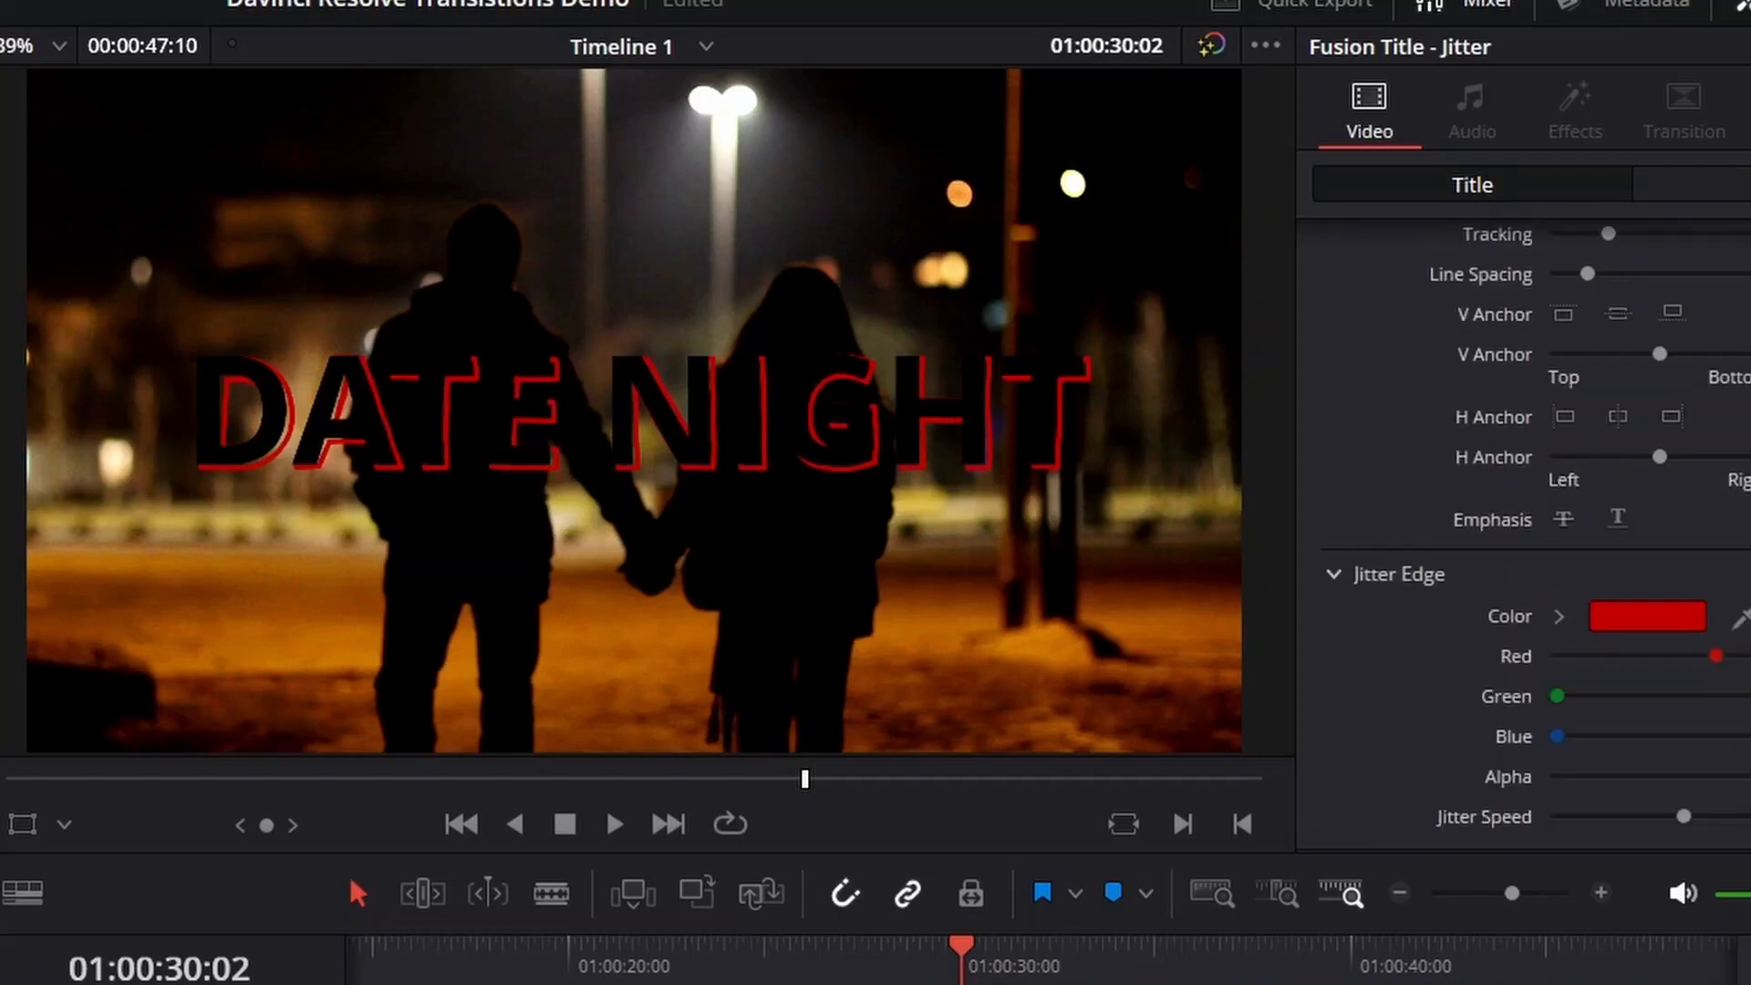
scroll(1523, 533, up, 6)
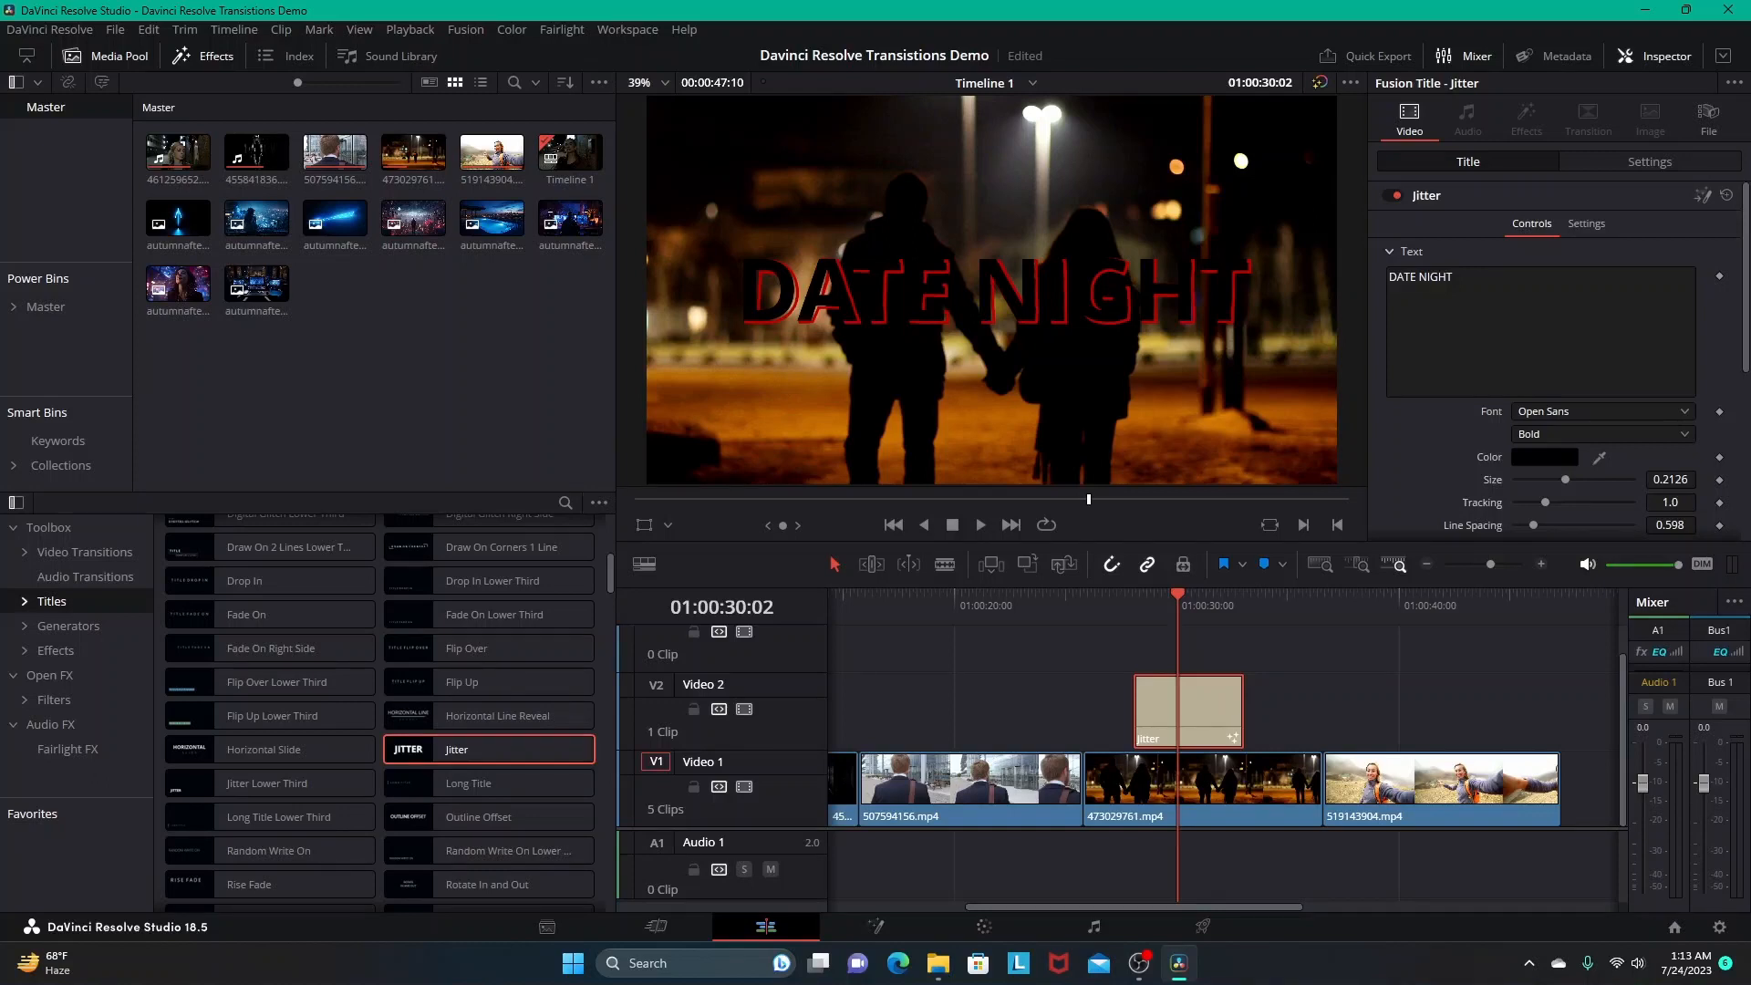
key(Up)
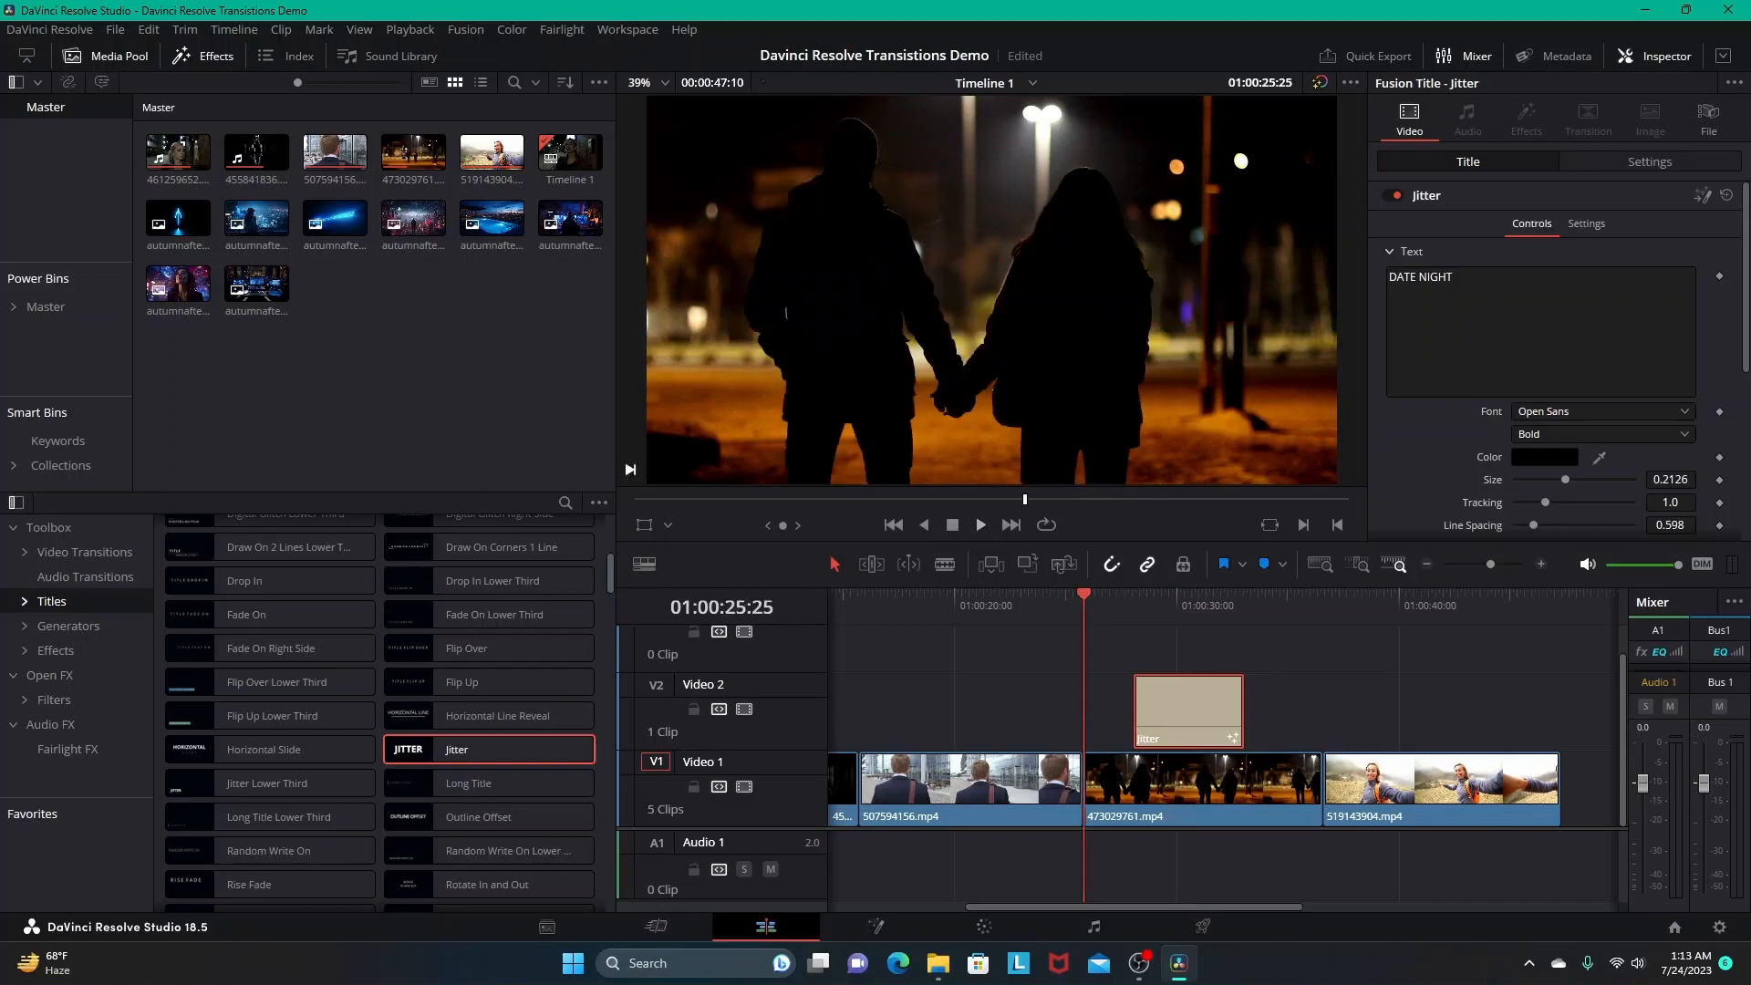
click(980, 526)
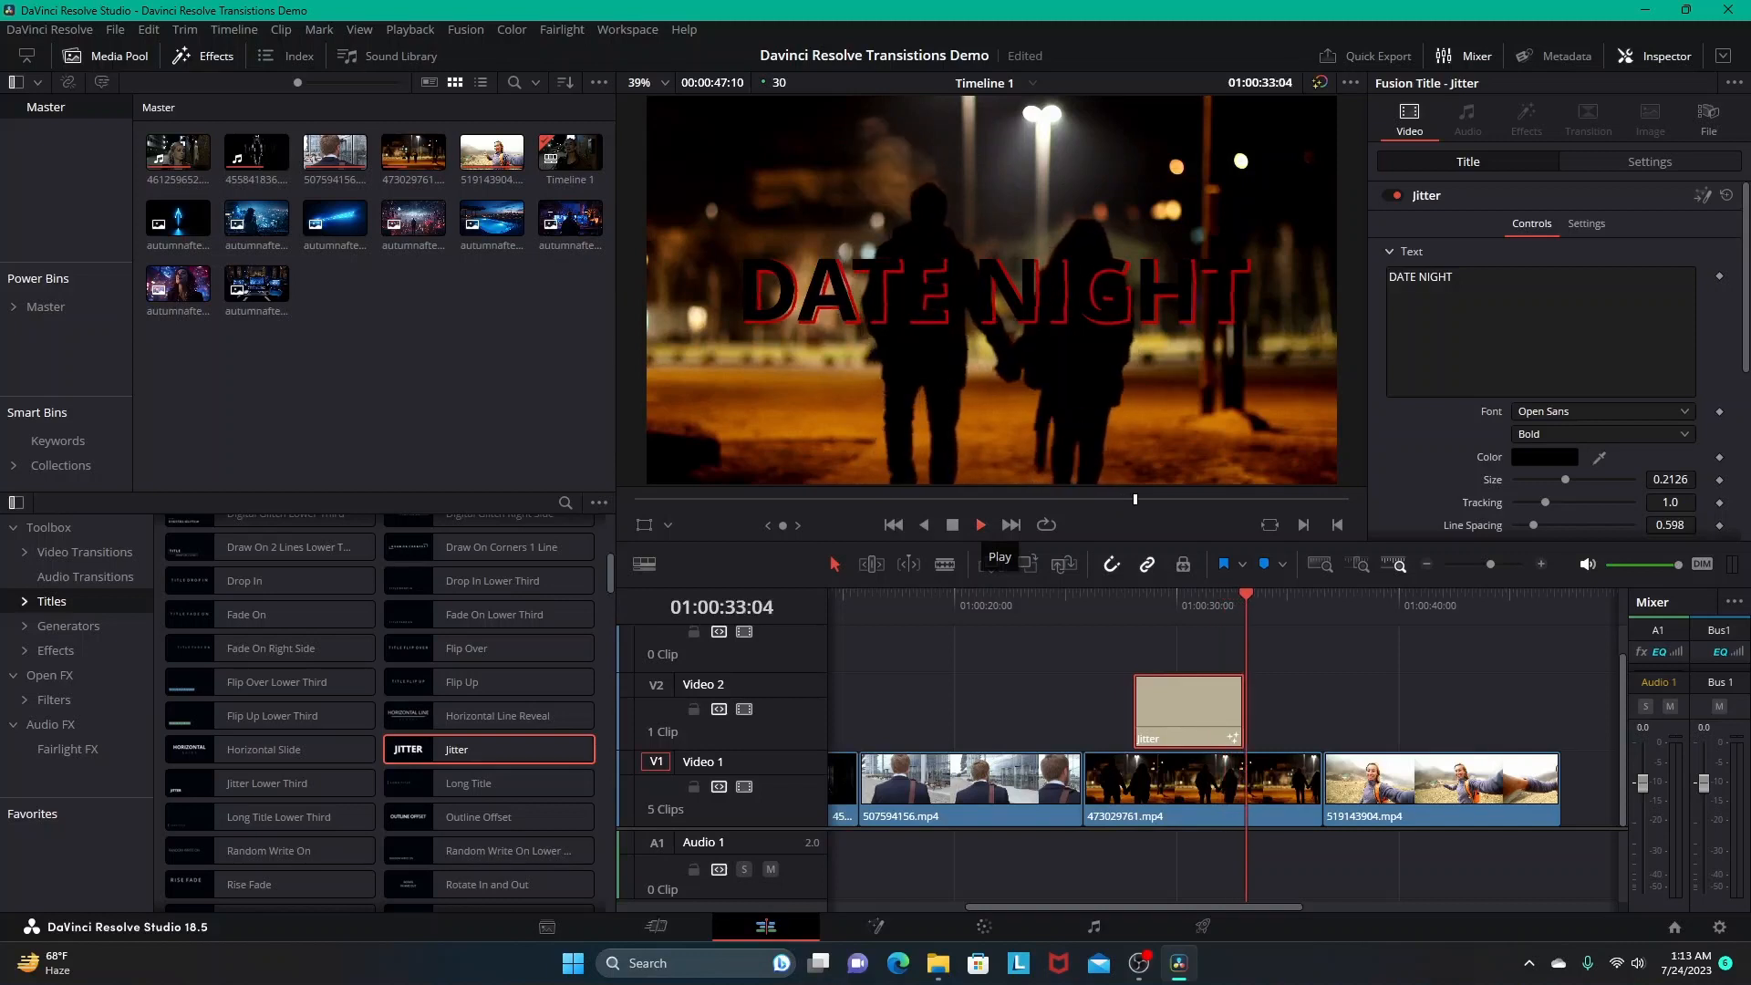
key(space)
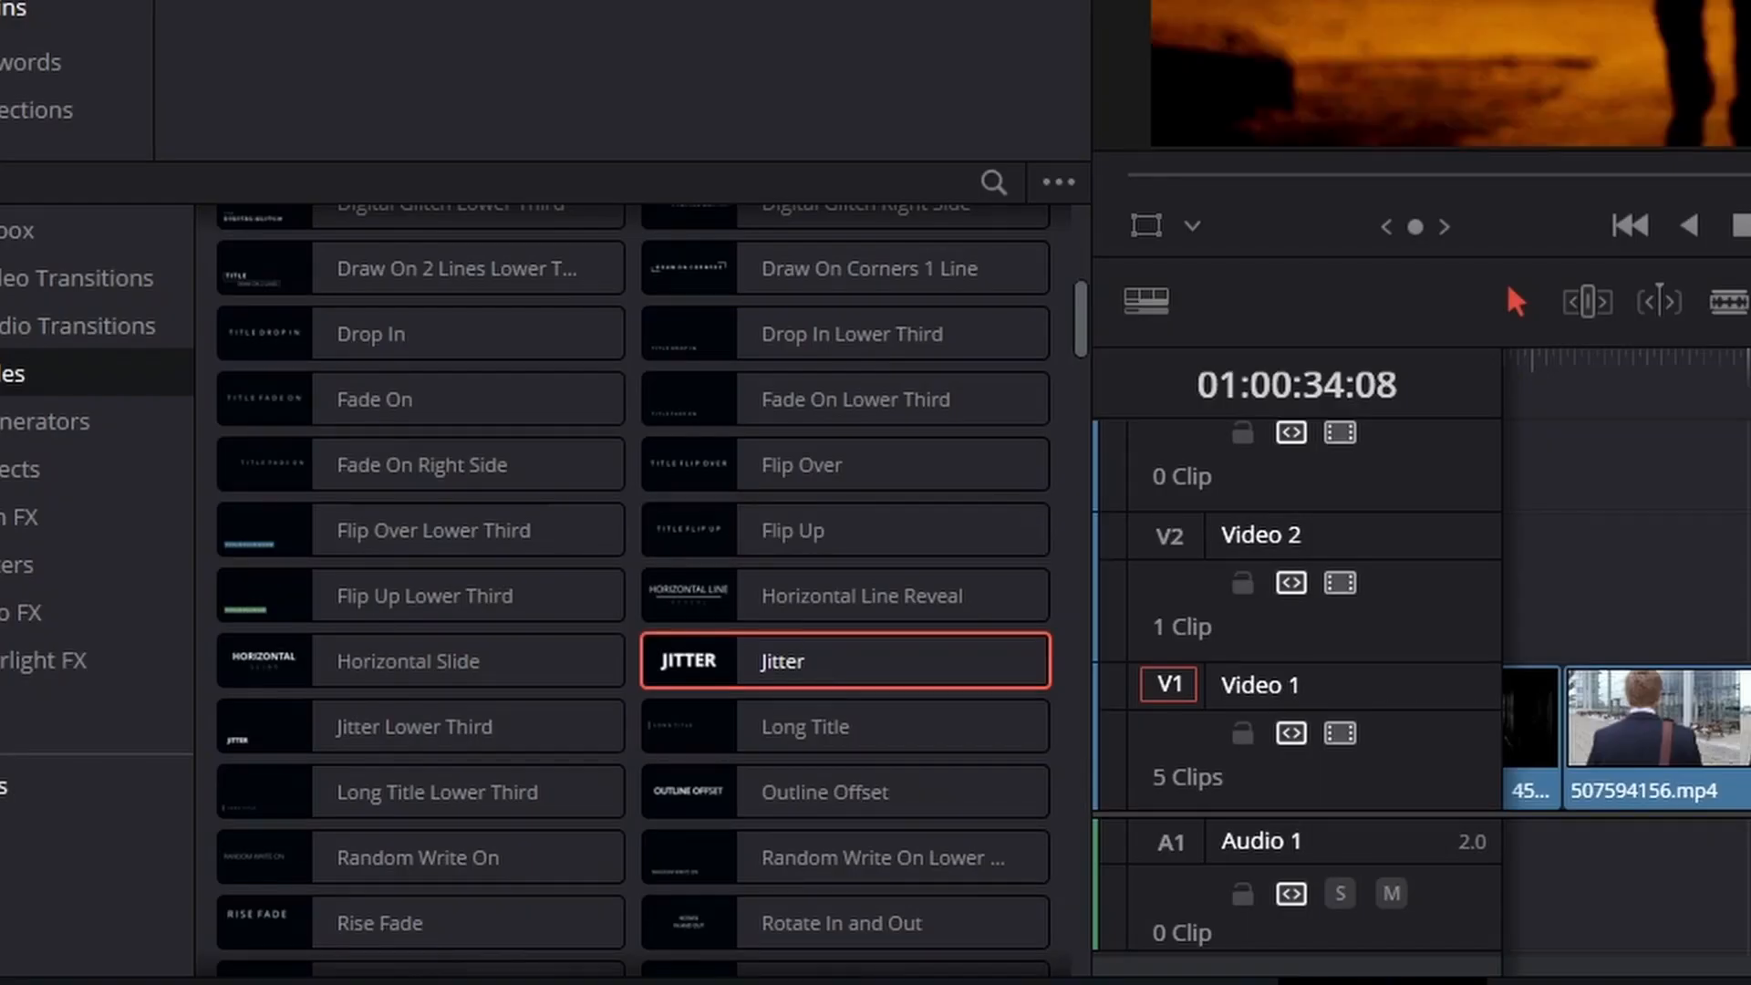
Browse the Fusion titles below Jitter and delete the Jitter title from Video 2
scroll(633, 591, down, 5)
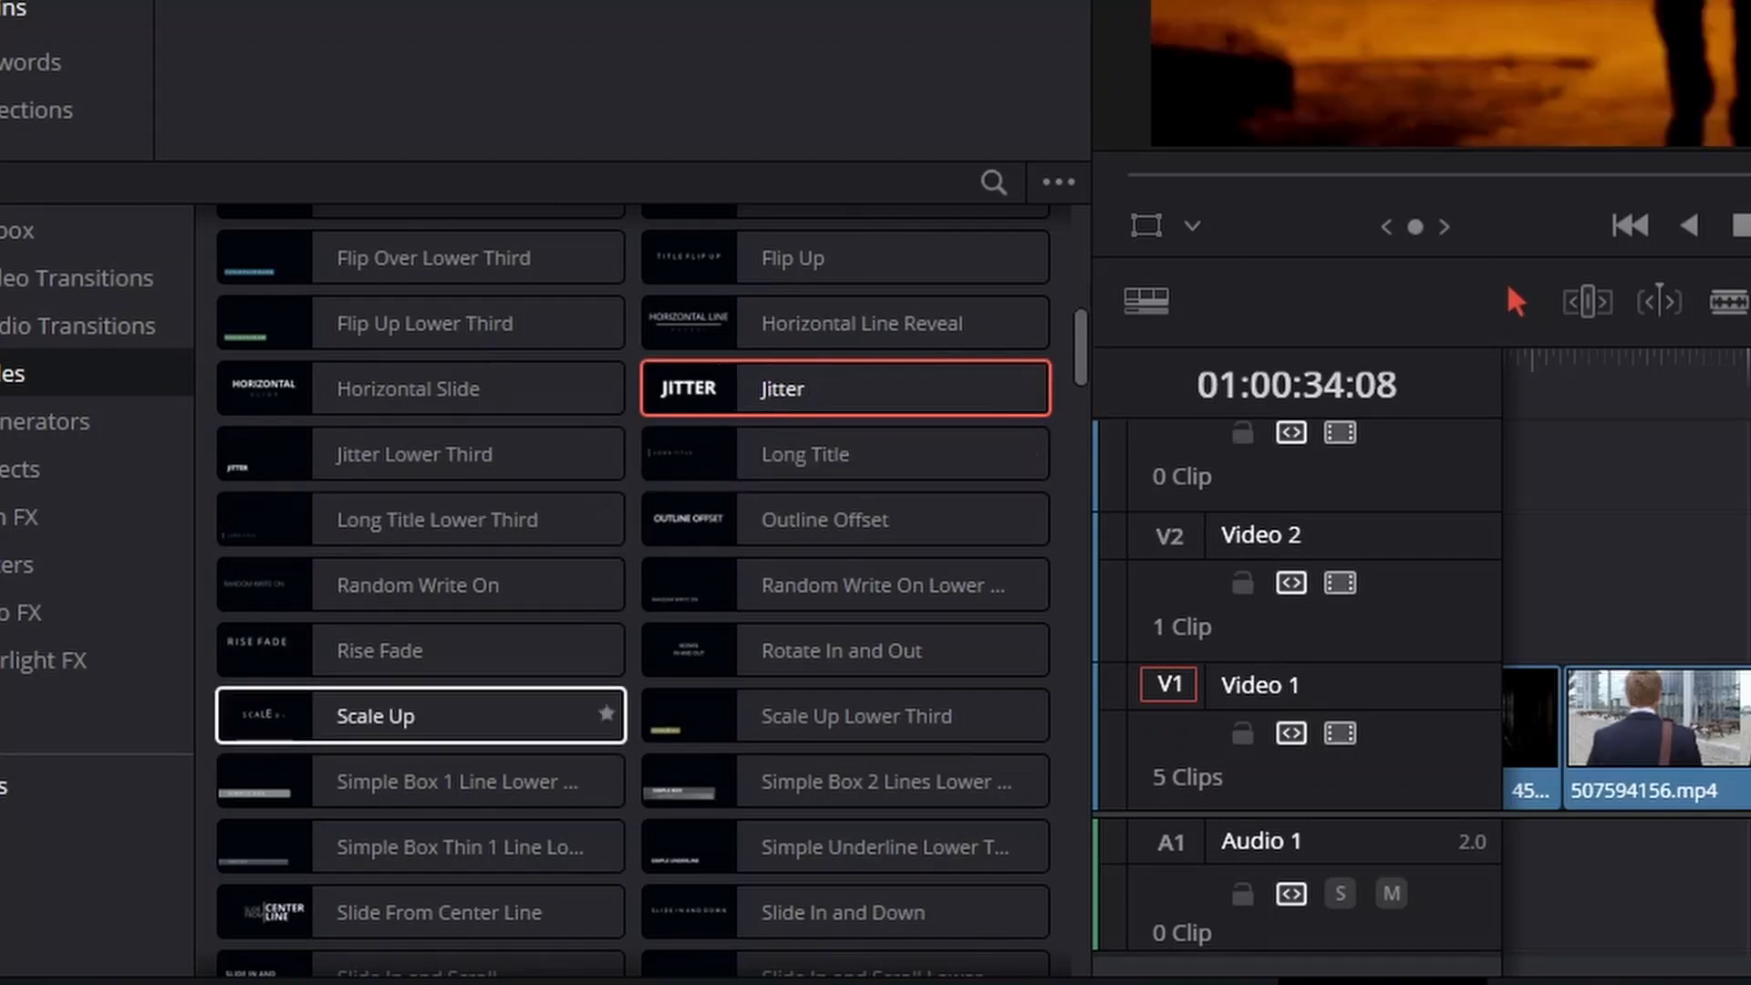
scroll(607, 716, down, 3)
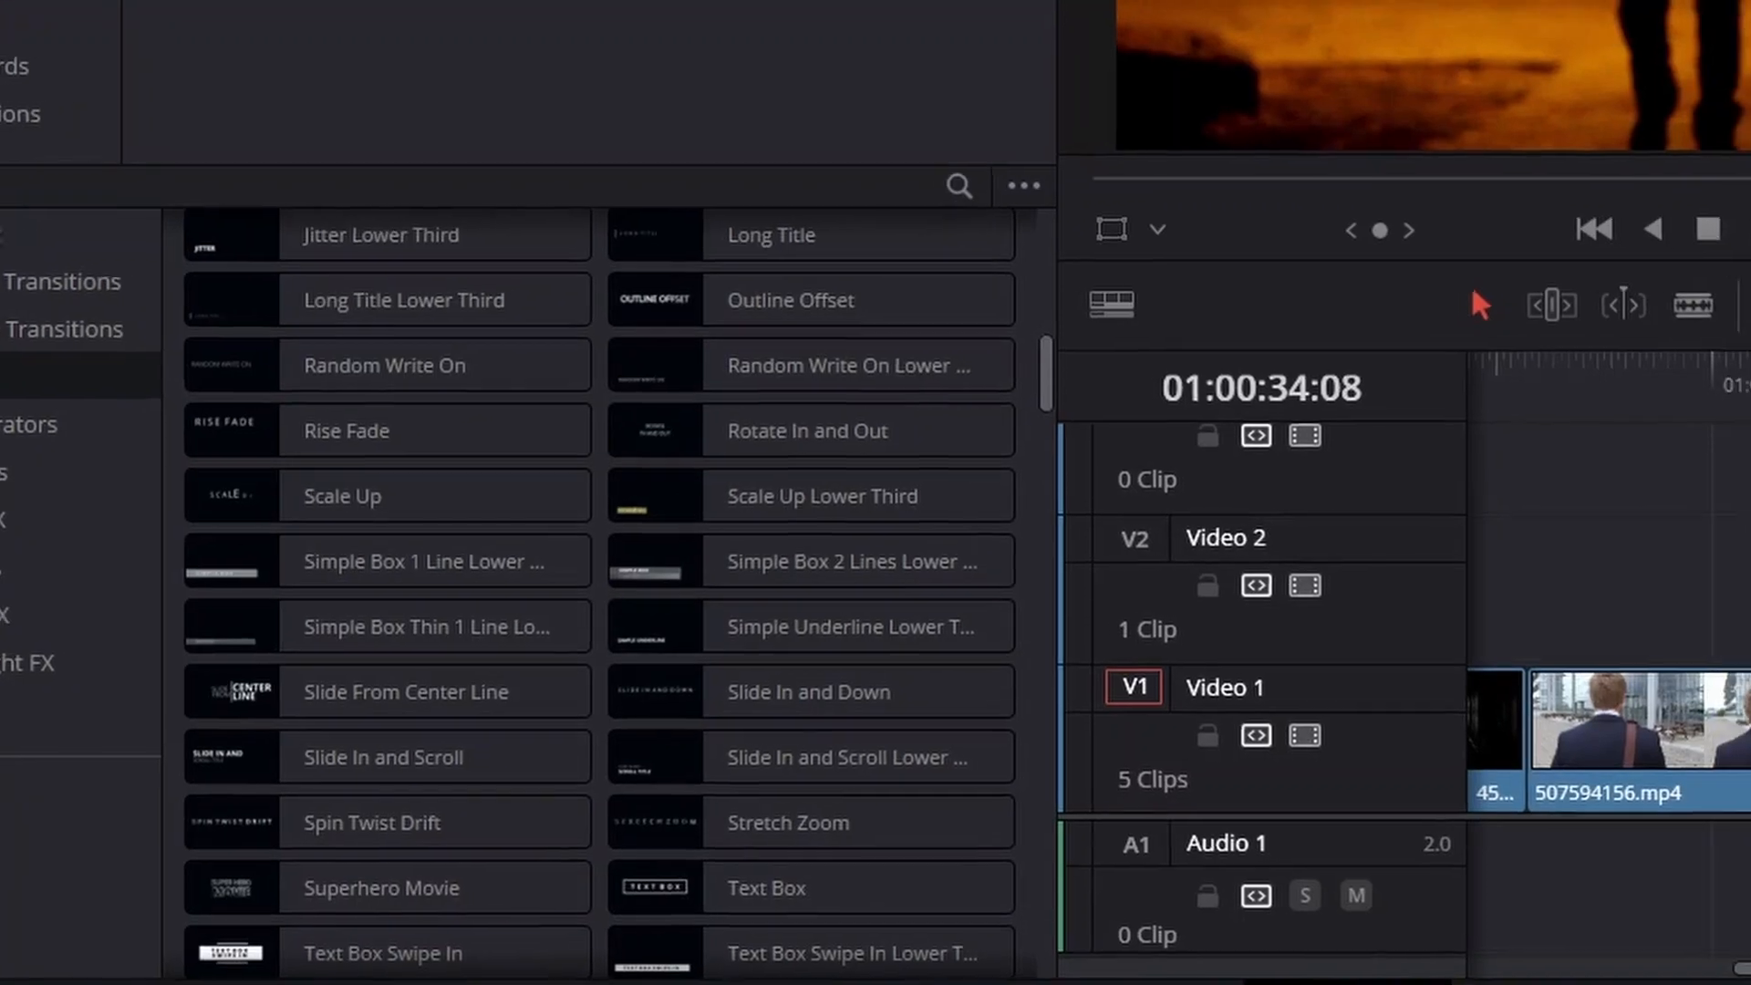
key(Delete)
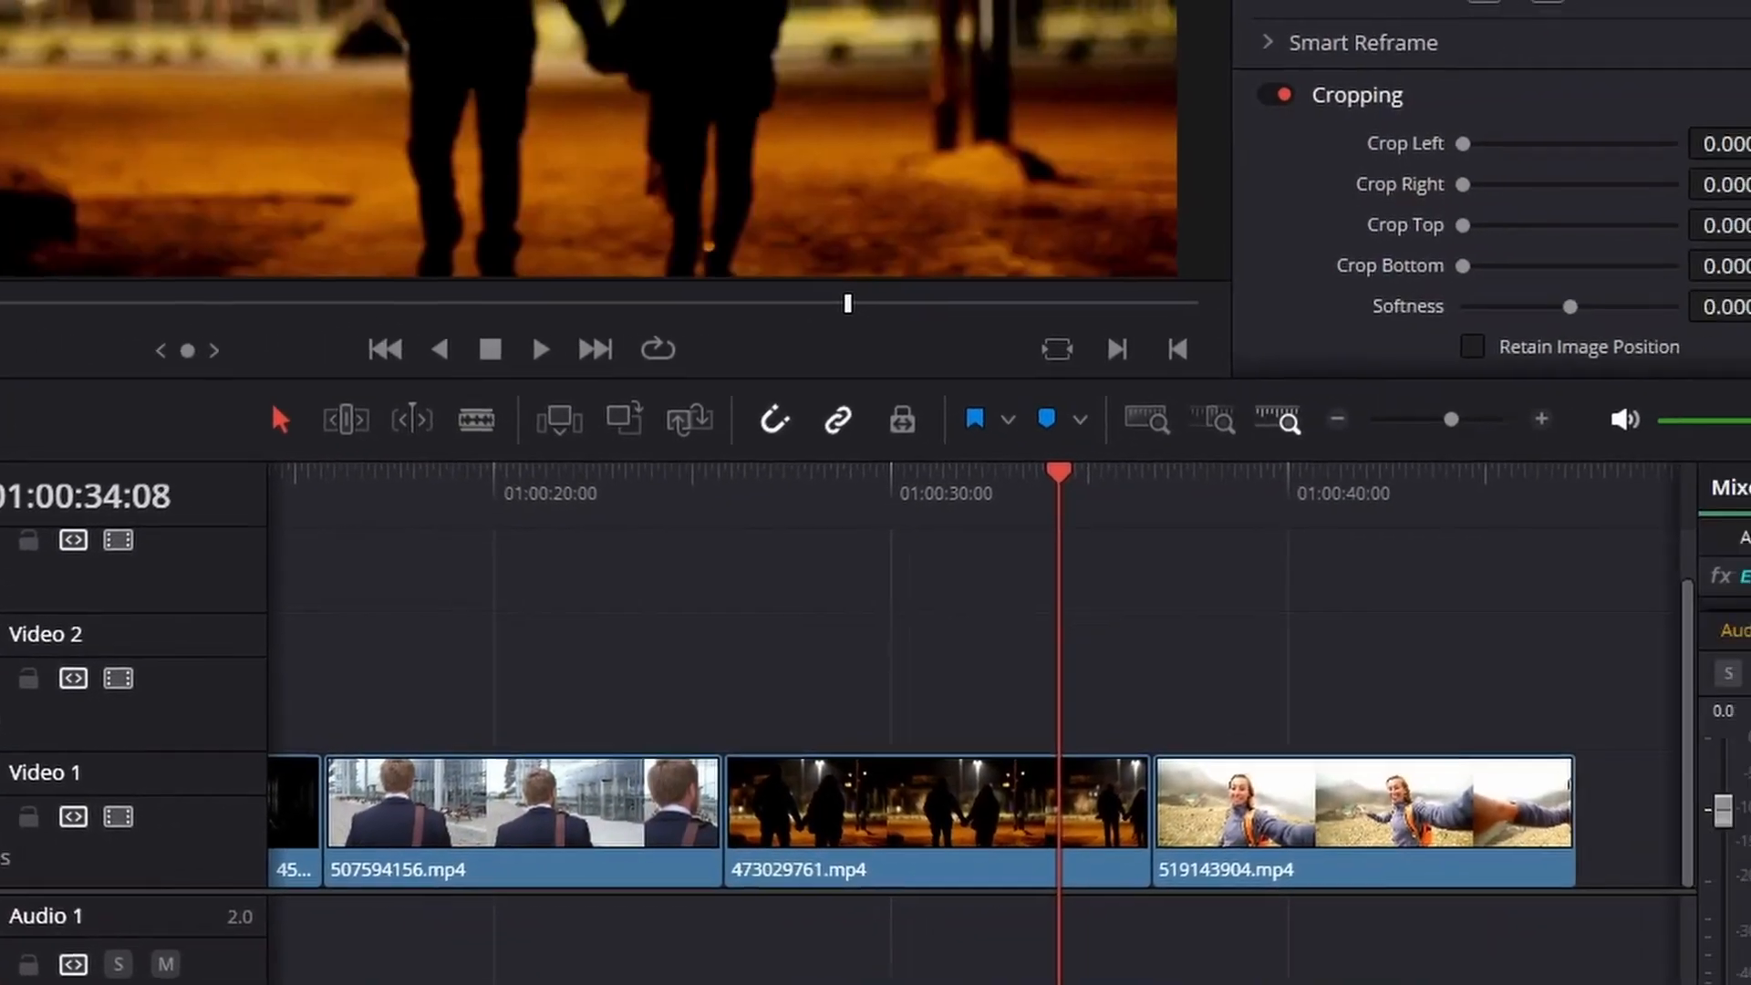
Place the Superhero Movie title on Video 2 above 519143904.mp4, starting at about 01:00:40
drag(55, 511, 1587, 584)
drag(1247, 629, 1256, 690)
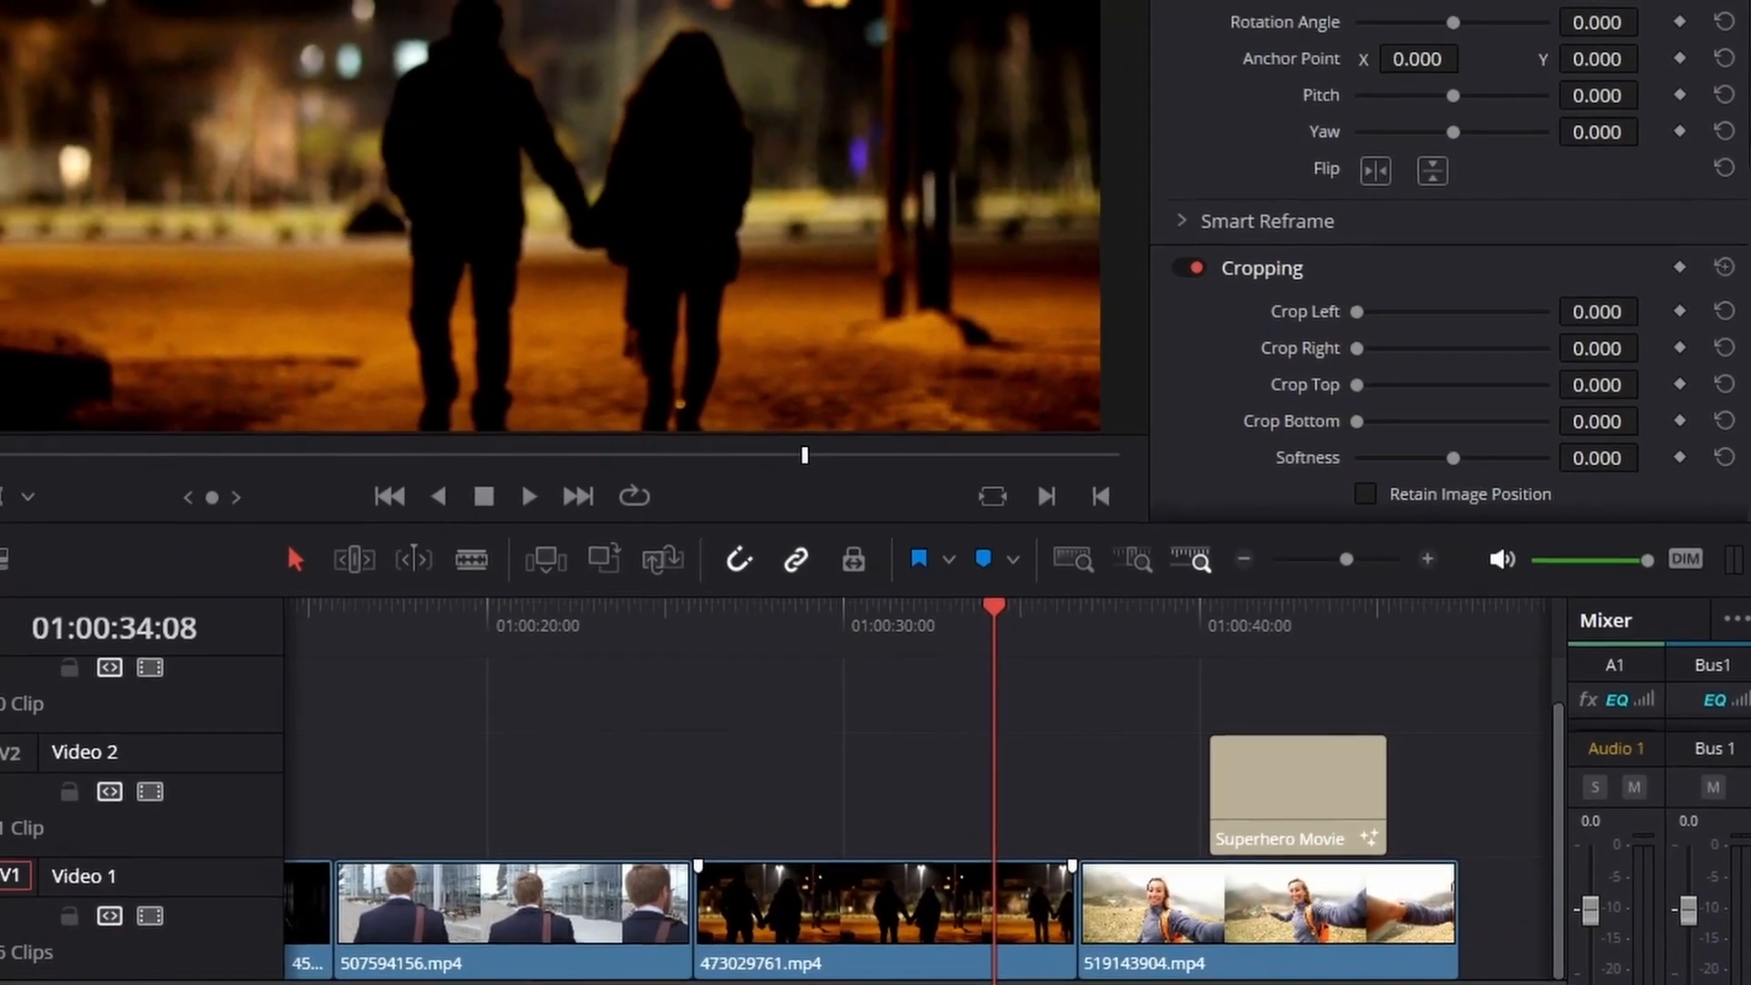
scroll(958, 811, right, 1)
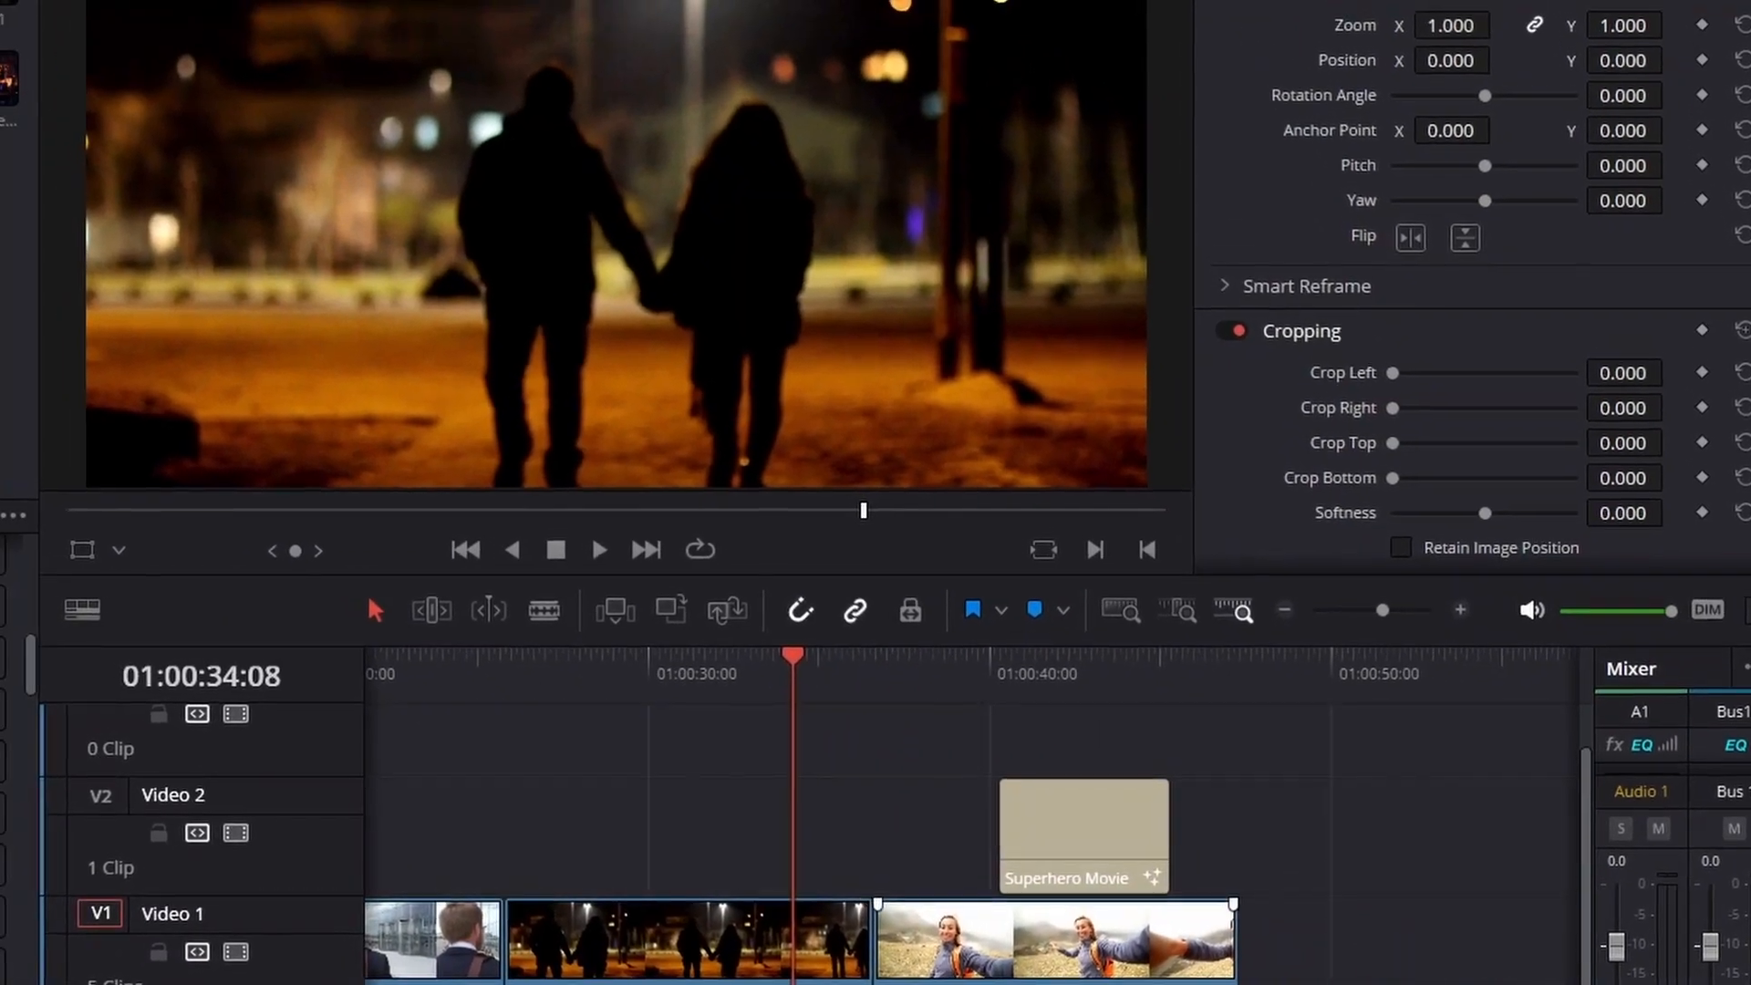
Move the Superhero Movie title on Video 2 earlier to start at about 01:00:39 and check how its text looks over the clip
drag(1073, 826, 1023, 826)
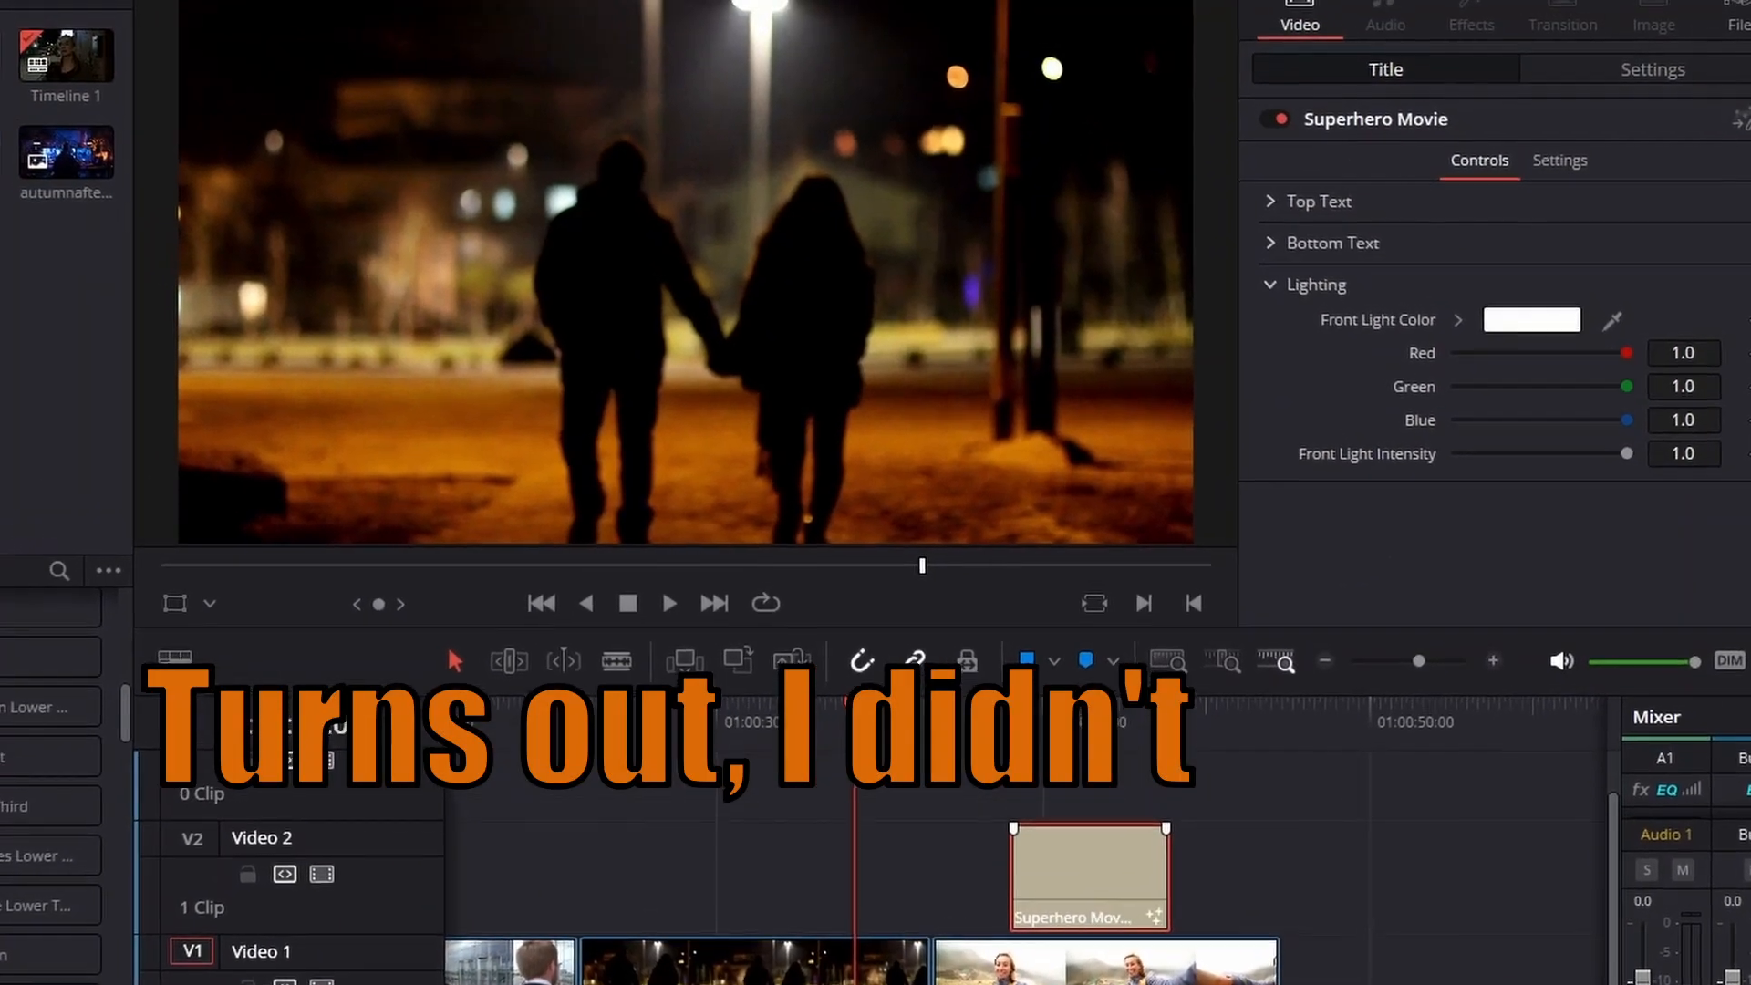
click(1031, 706)
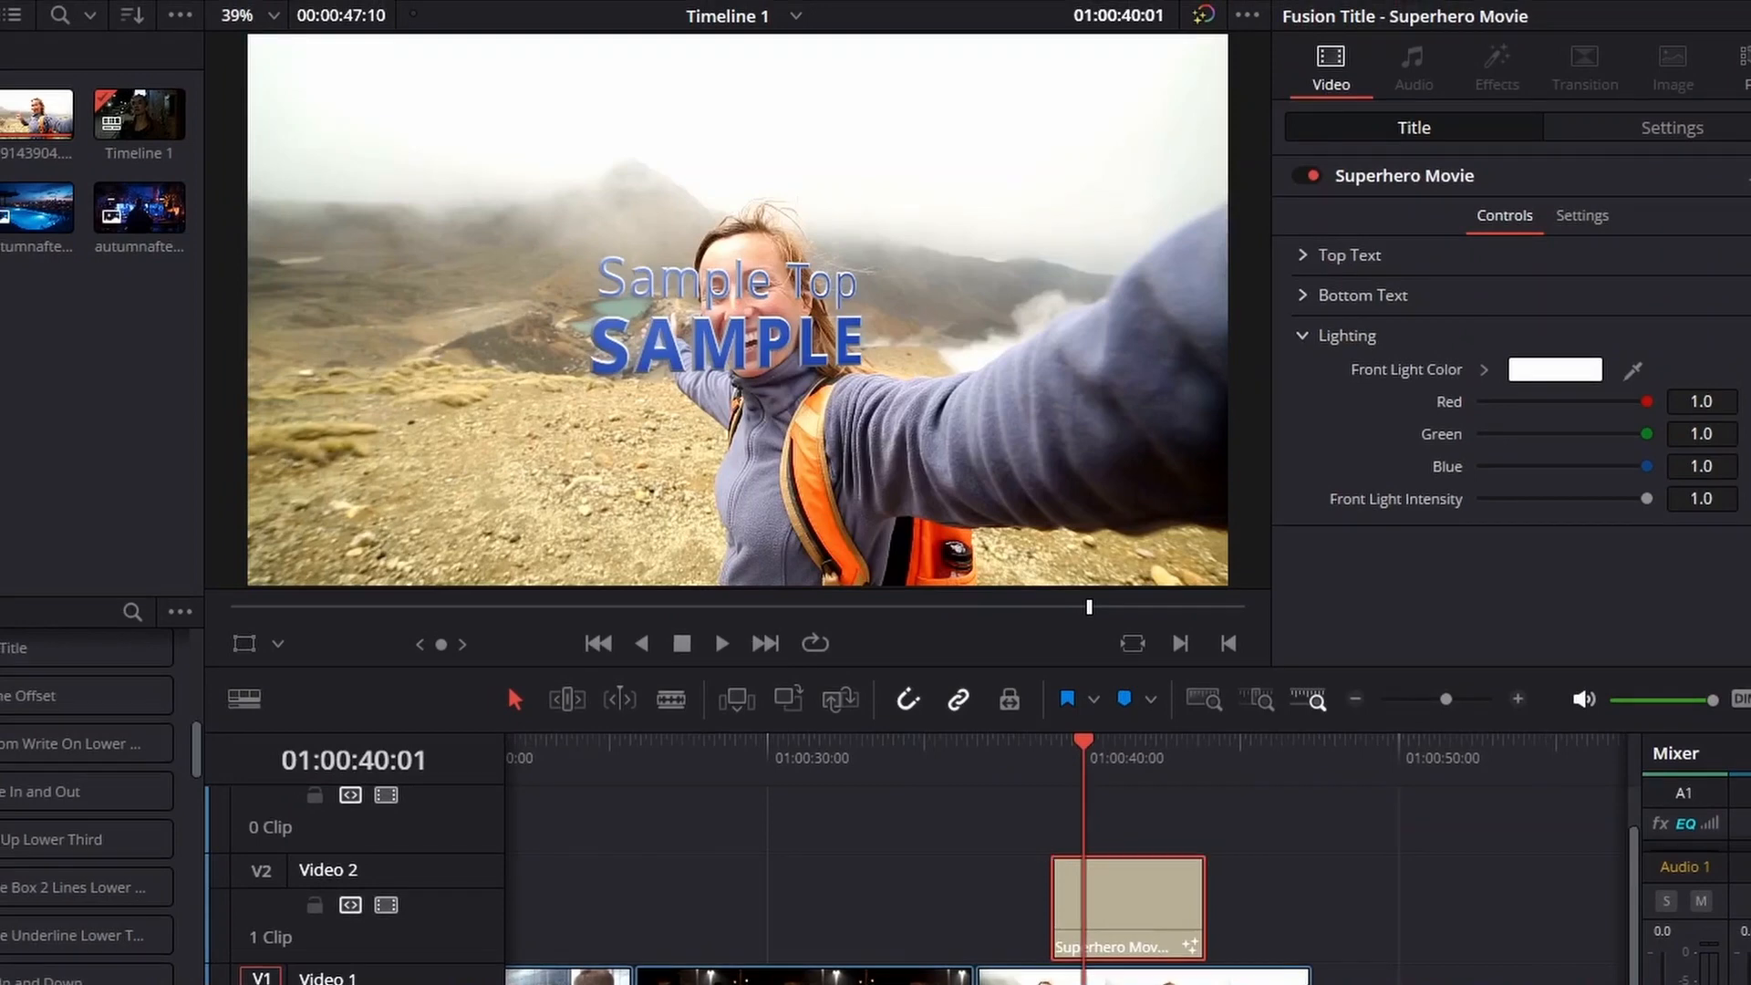
click(1131, 741)
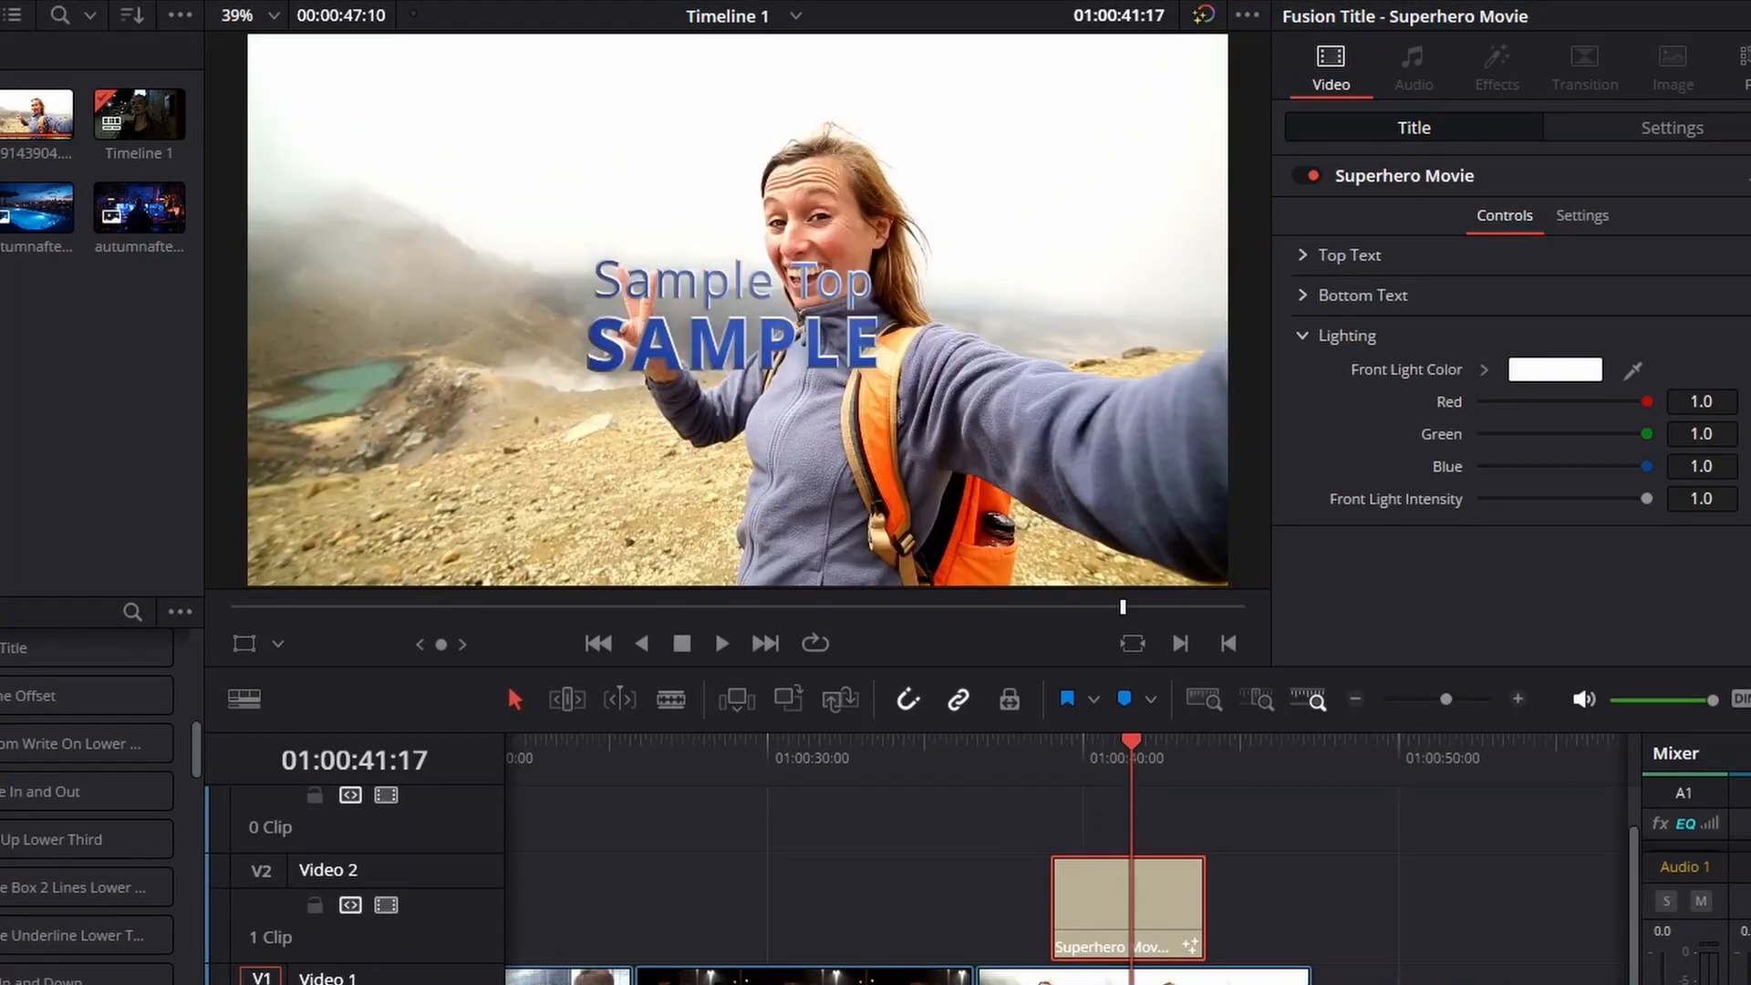
Play back the Superhero Movie title's animation over the selfie clip, starting from before the title
click(1021, 741)
key(space)
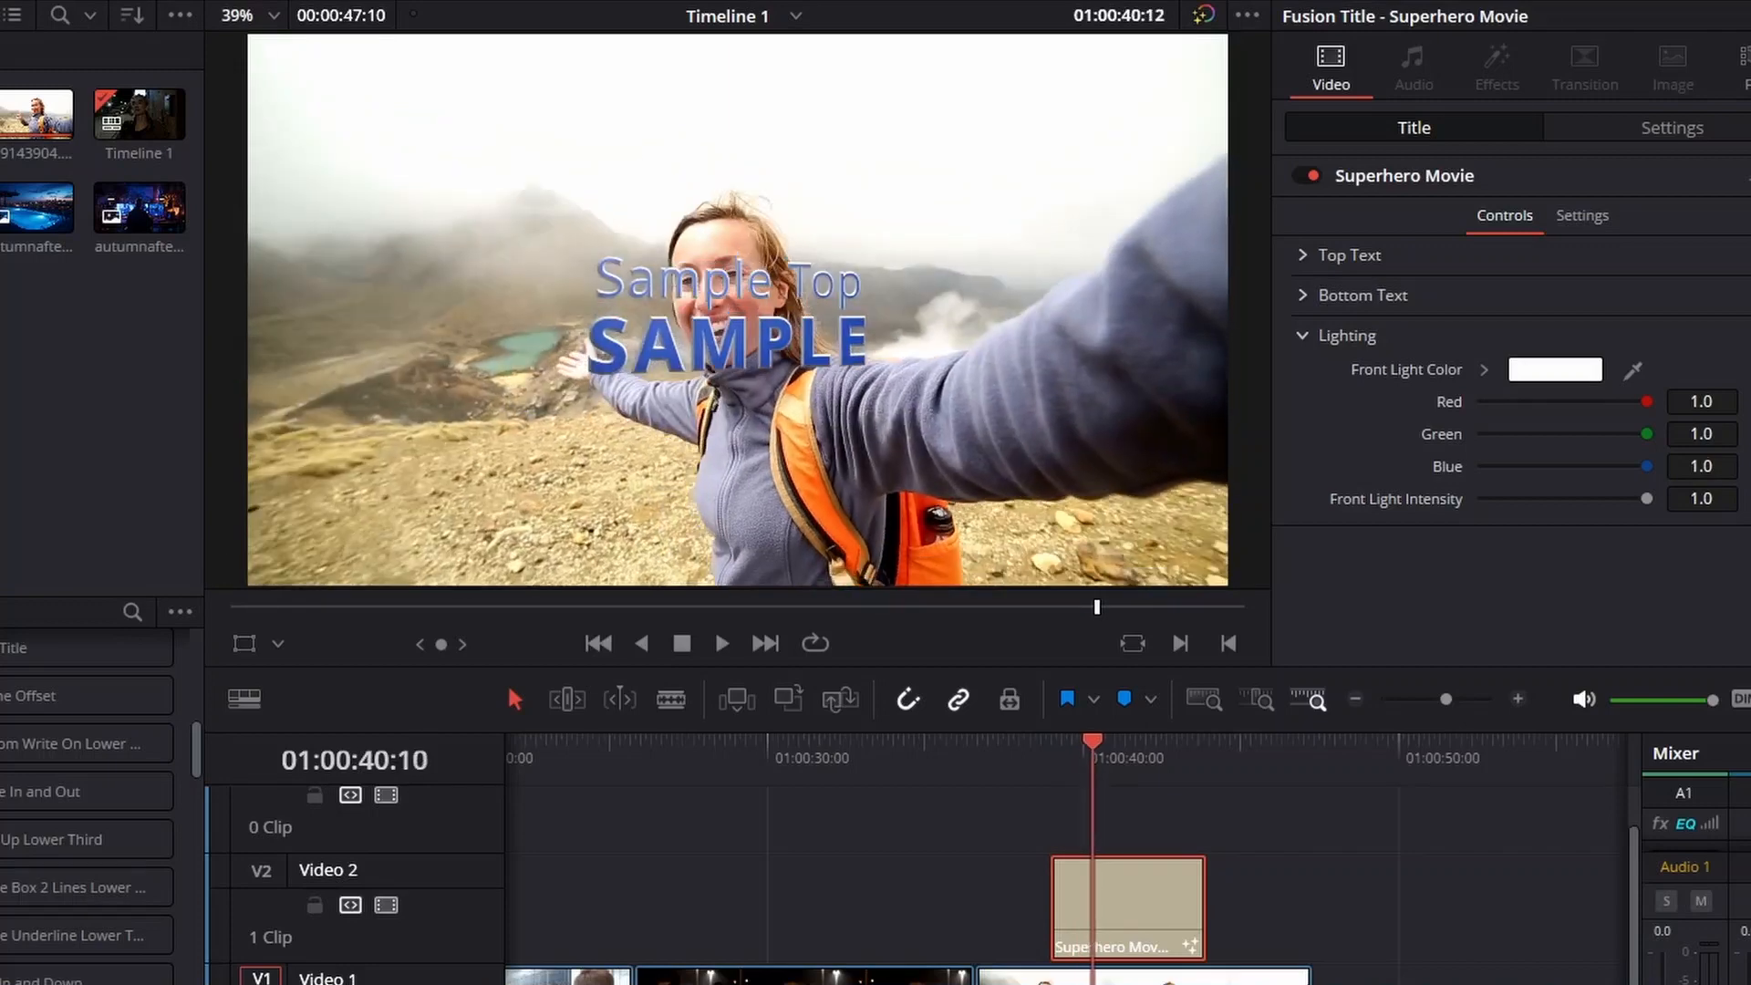
key(space)
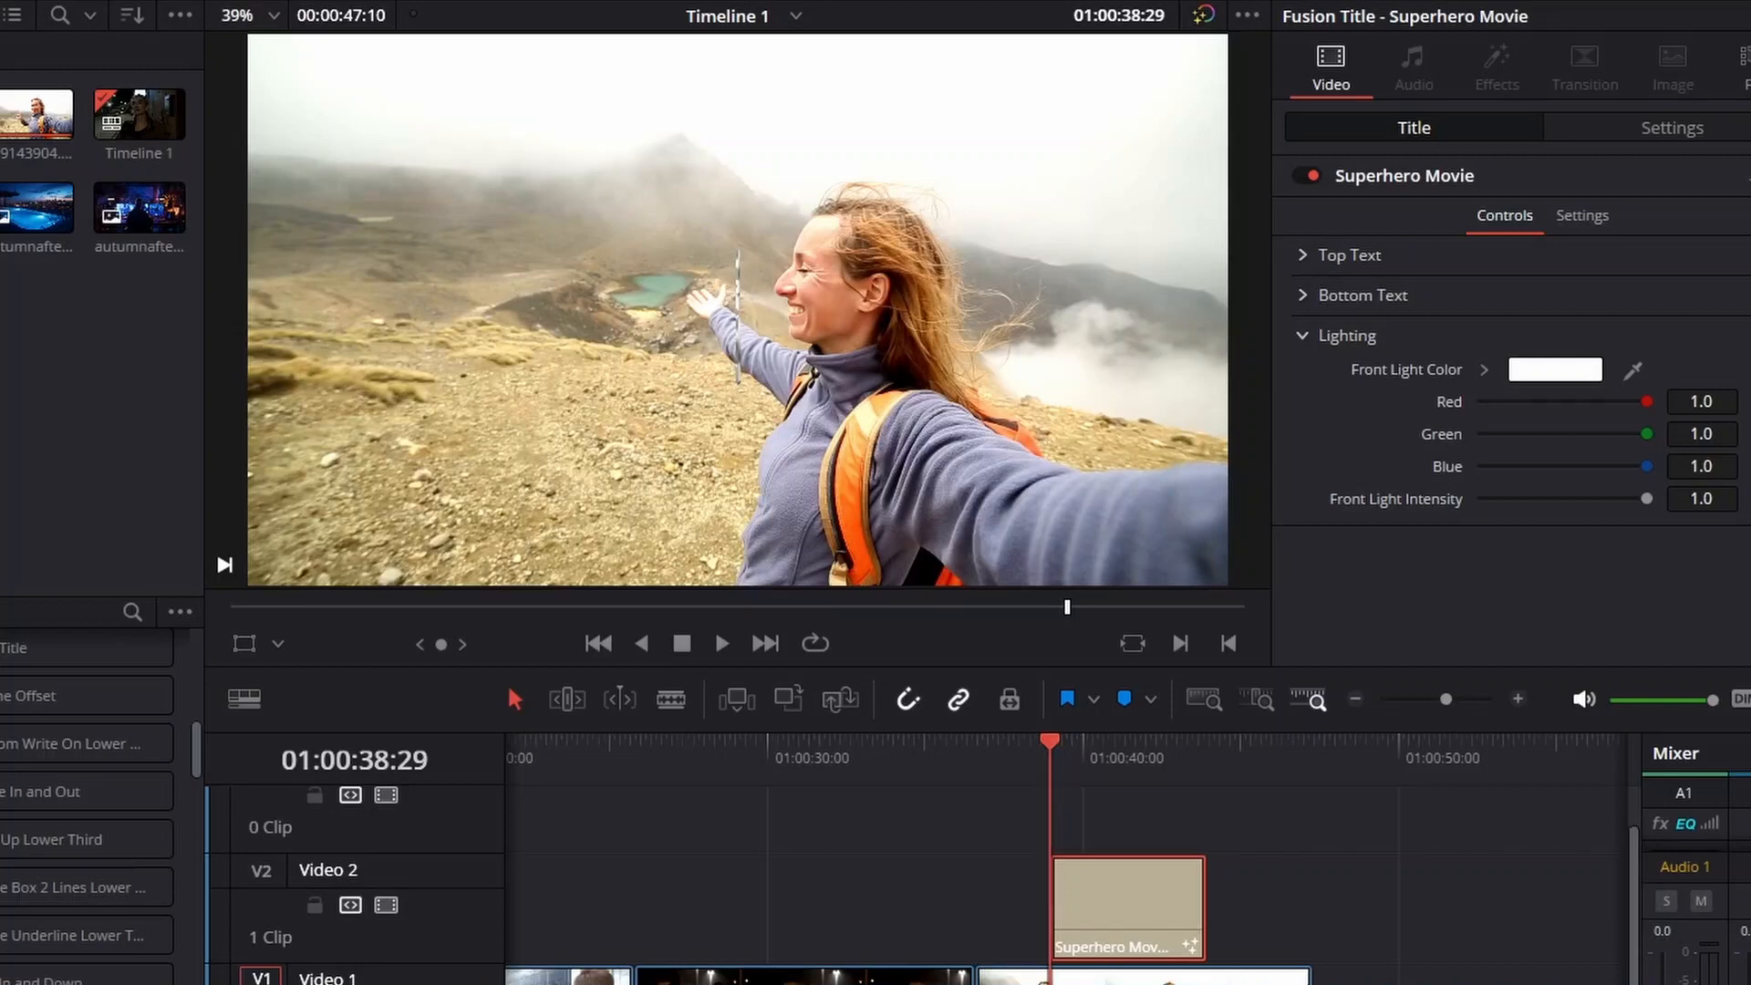
key(space)
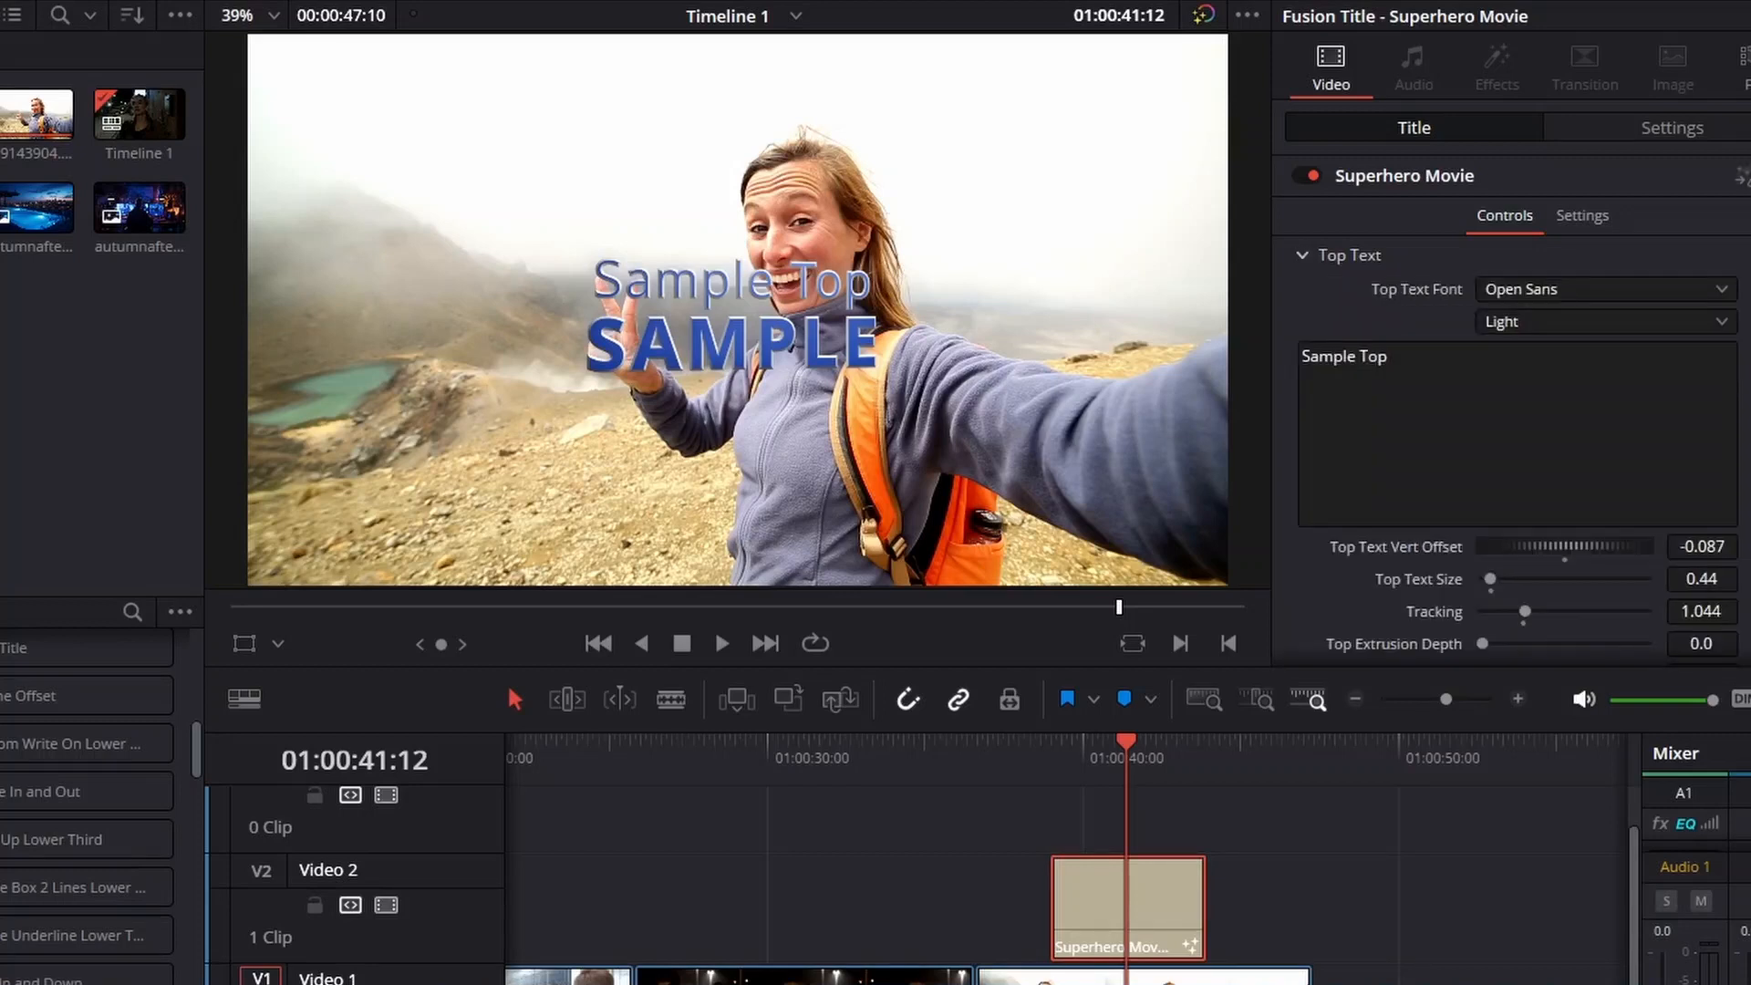
Replace the title's top text with SHE'S in capital letters
drag(1389, 355, 1302, 356)
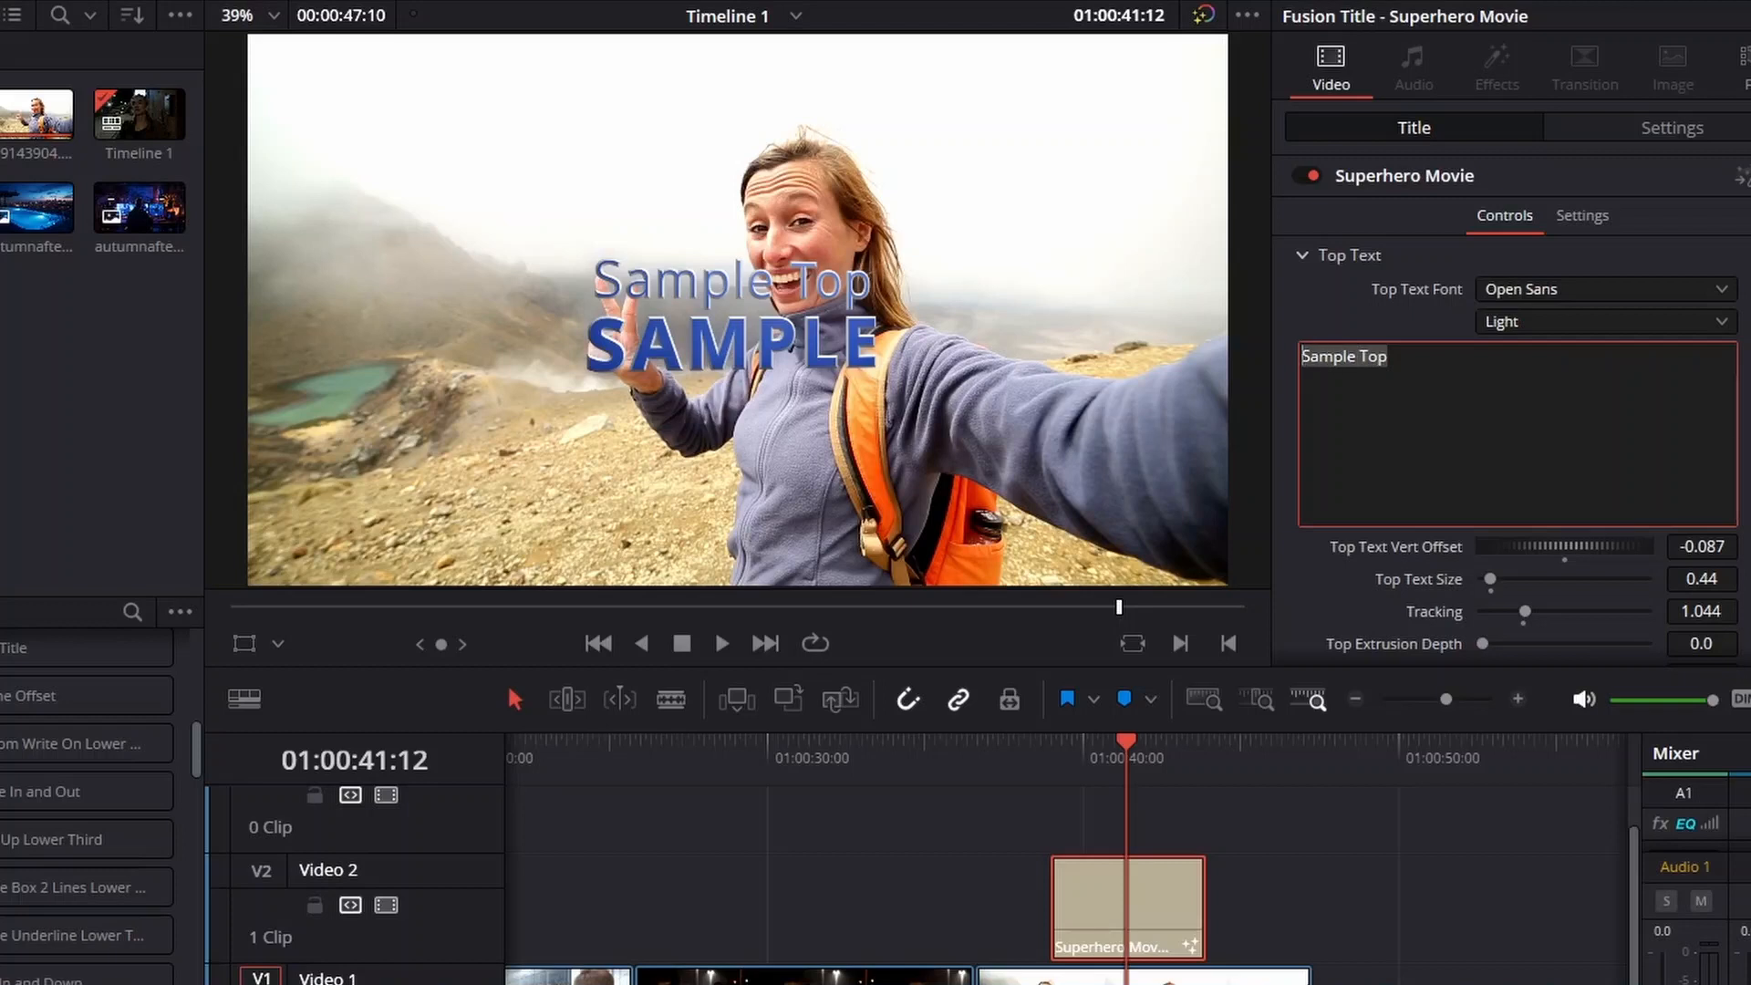
text(Sh)
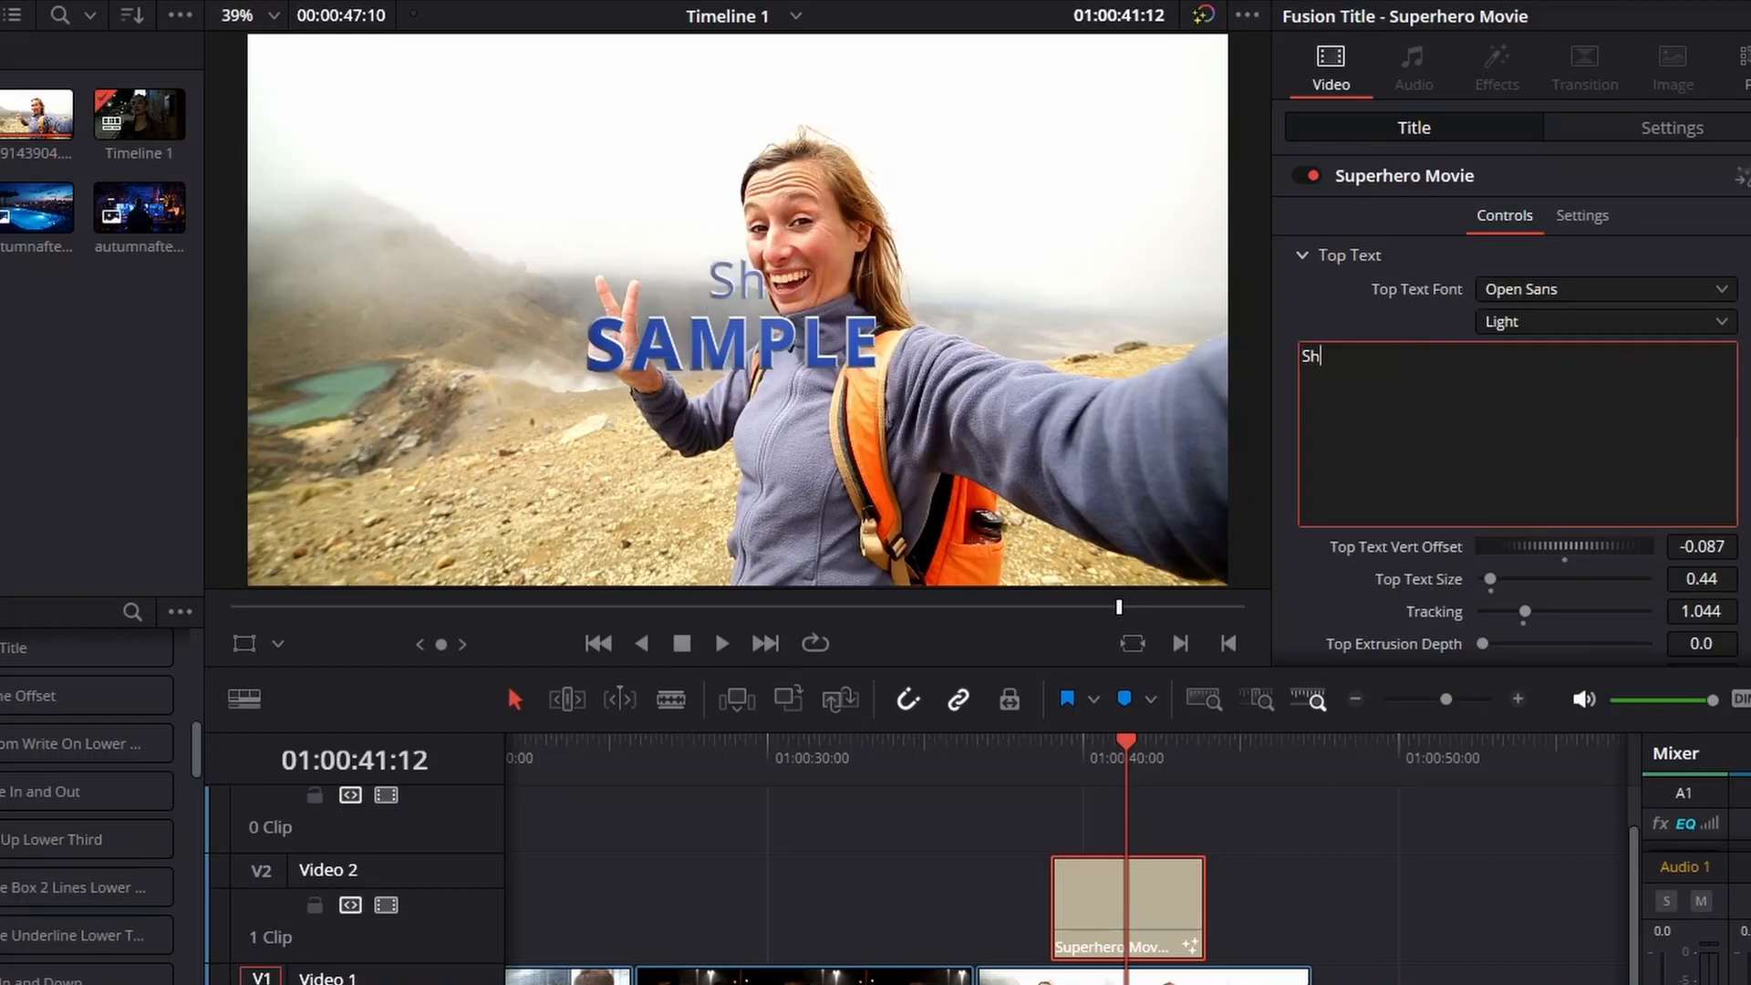
text(e's)
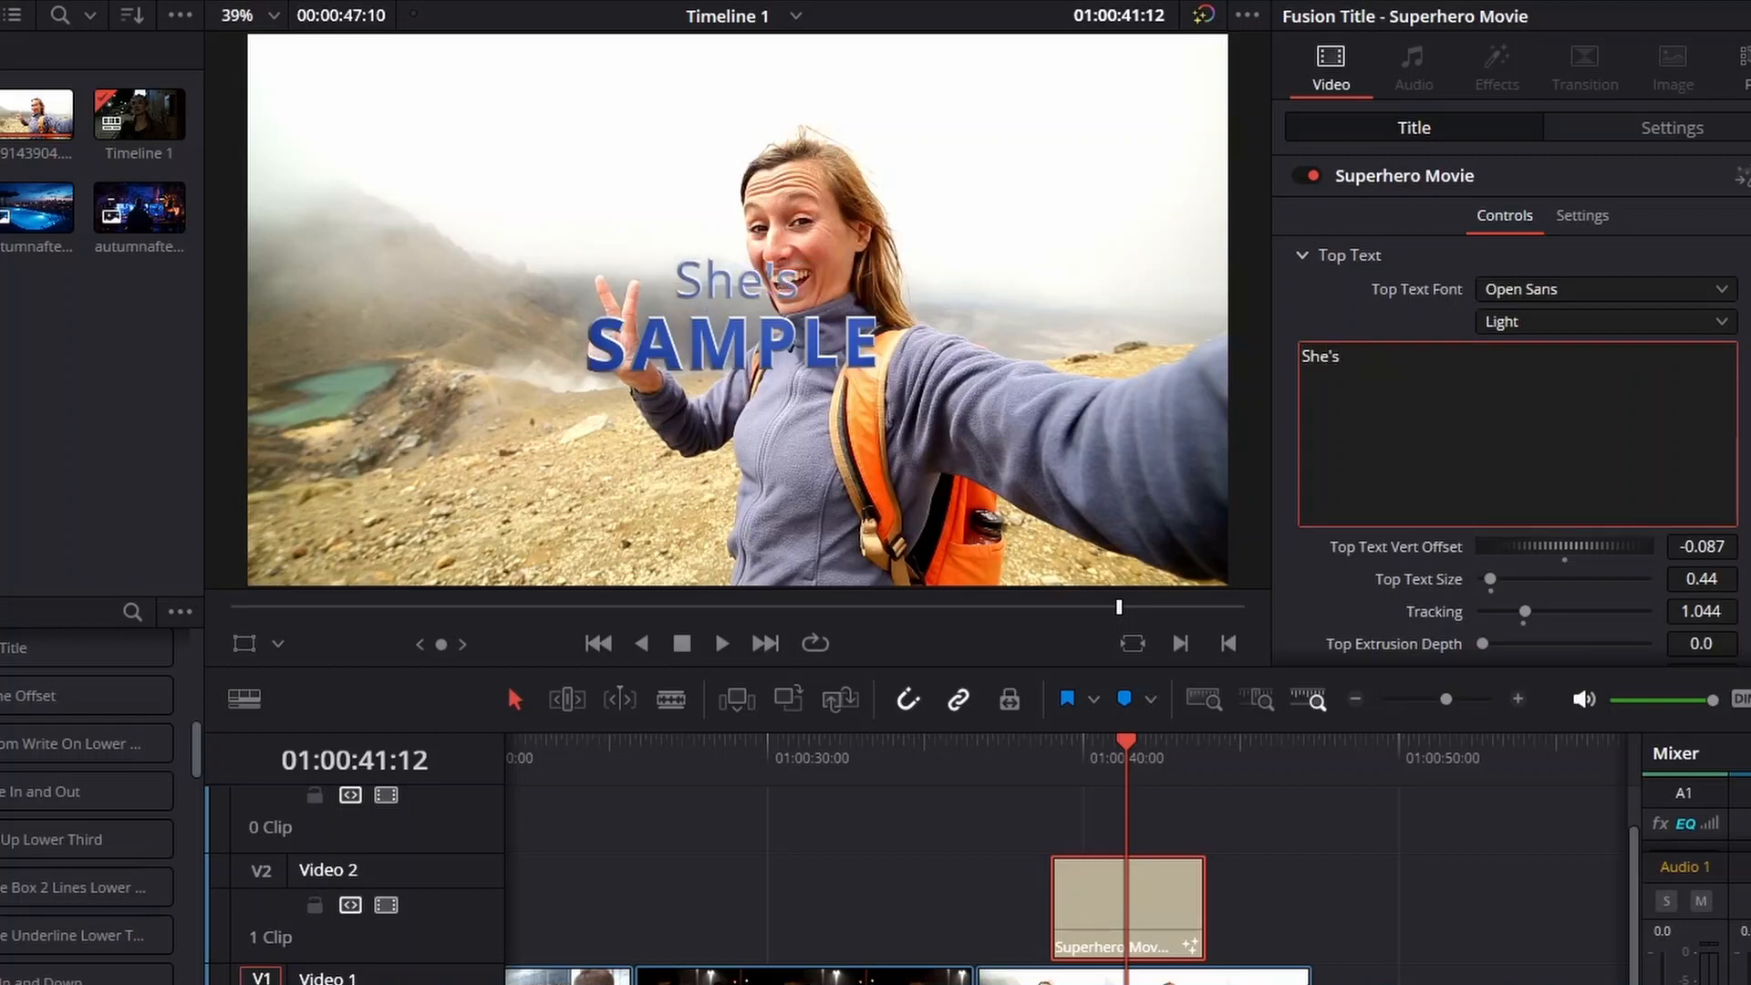
key(ctrl+a)
text(SHE'S)
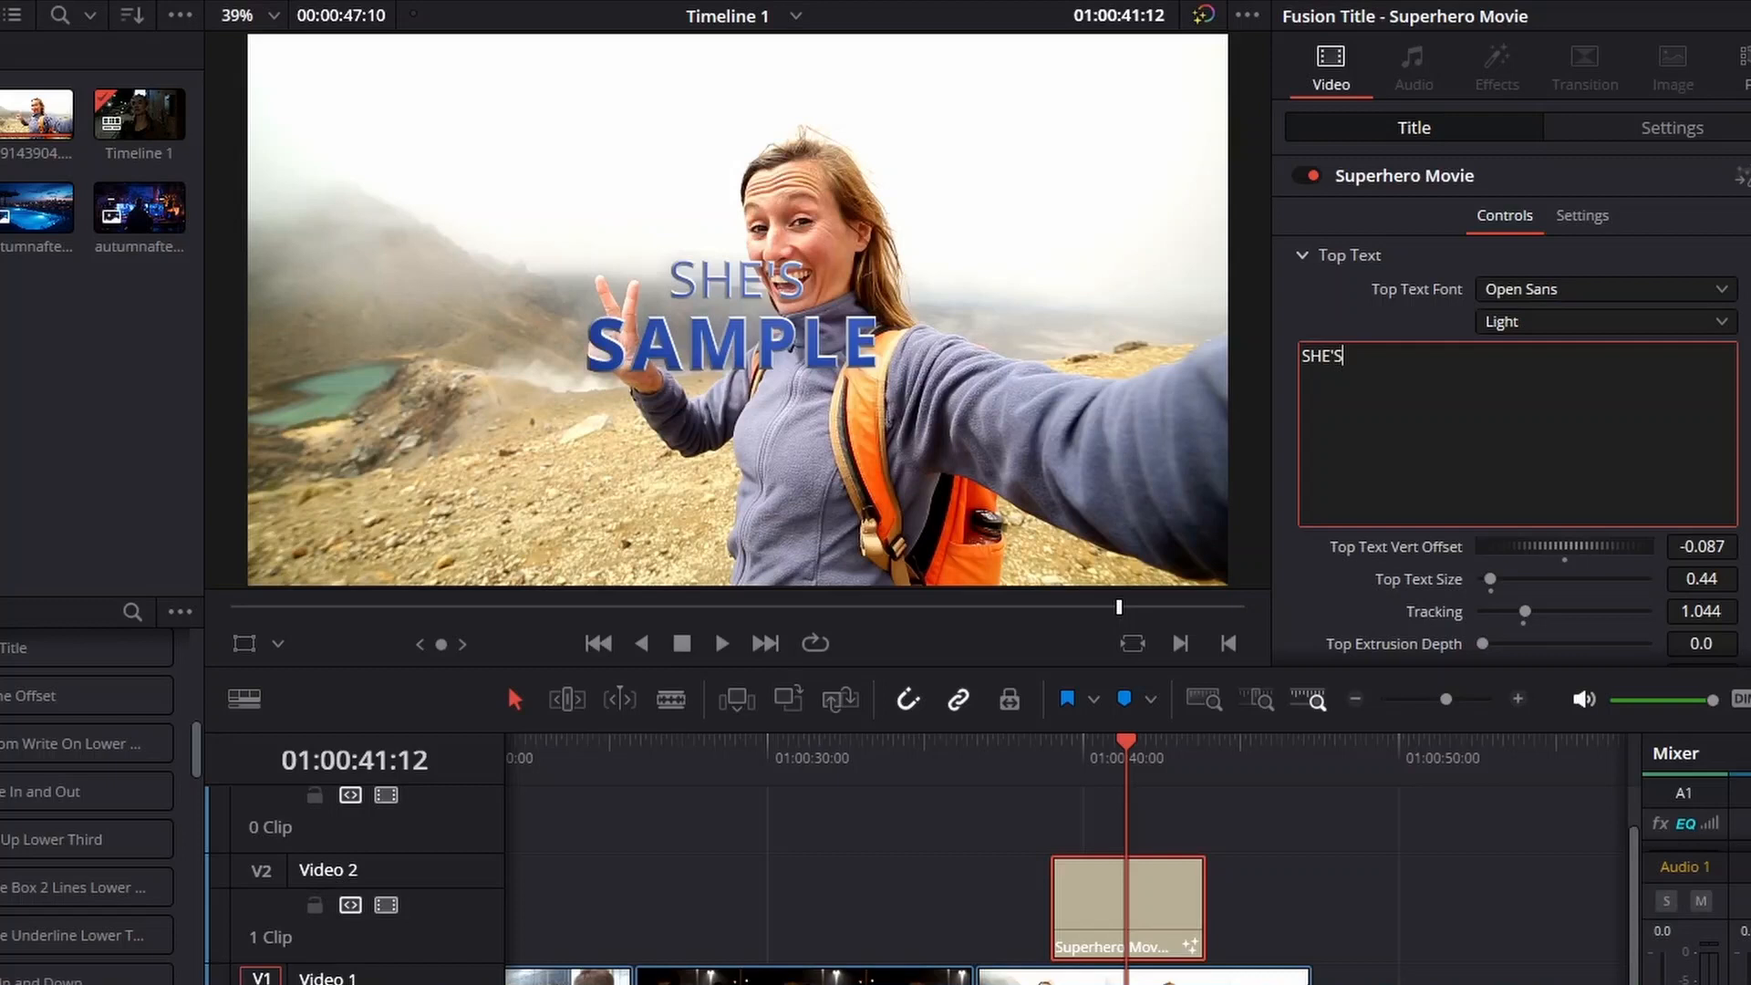
Change the font of the SHE'S text to Scream, Regular
scroll(1514, 410, down, 3)
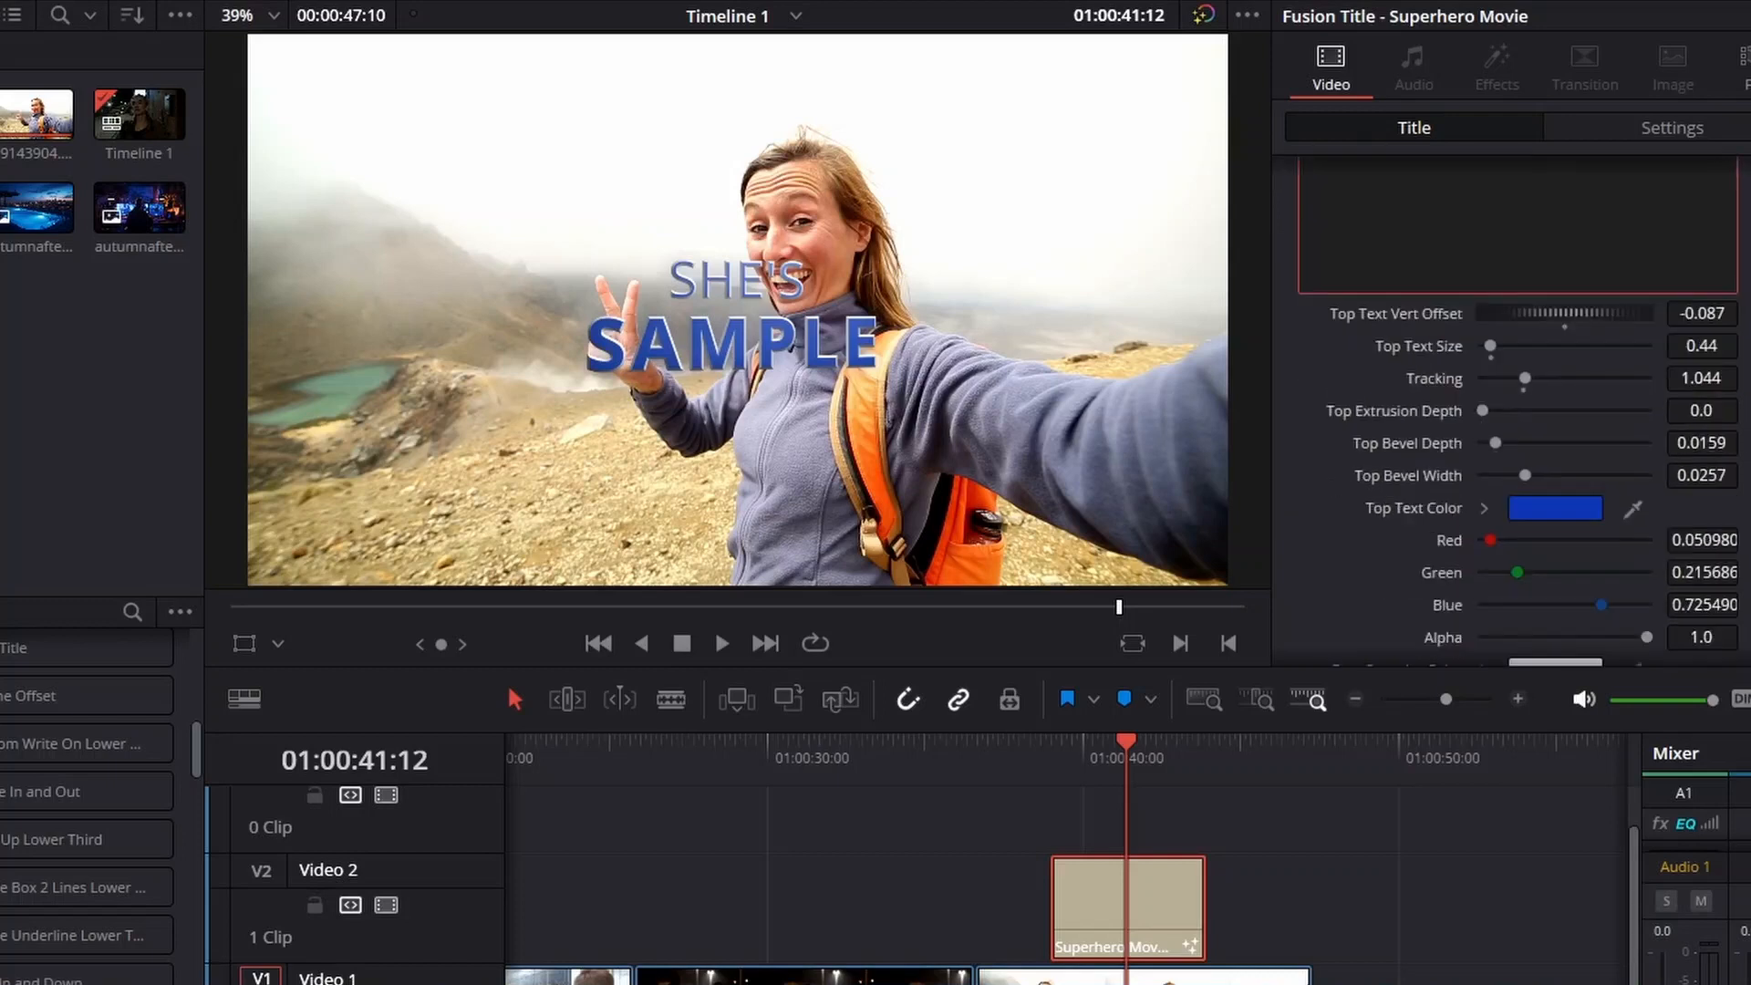
scroll(1514, 411, up, 2)
click(1605, 211)
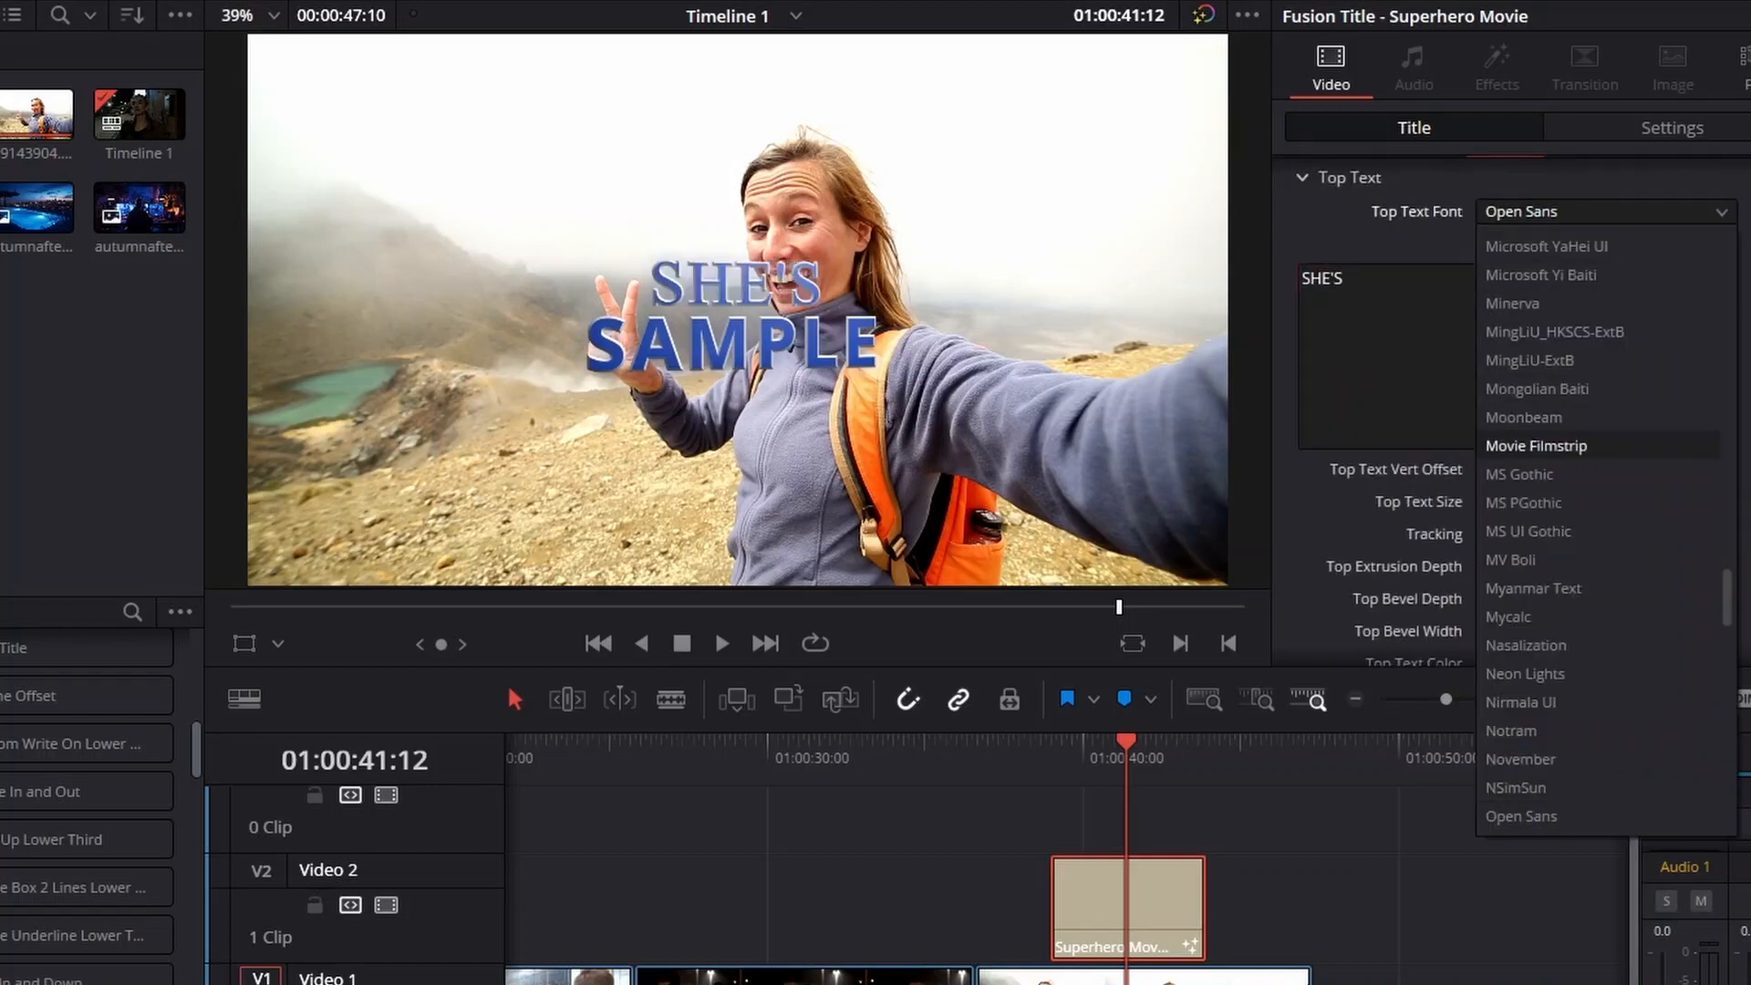
scroll(1551, 673, down, 8)
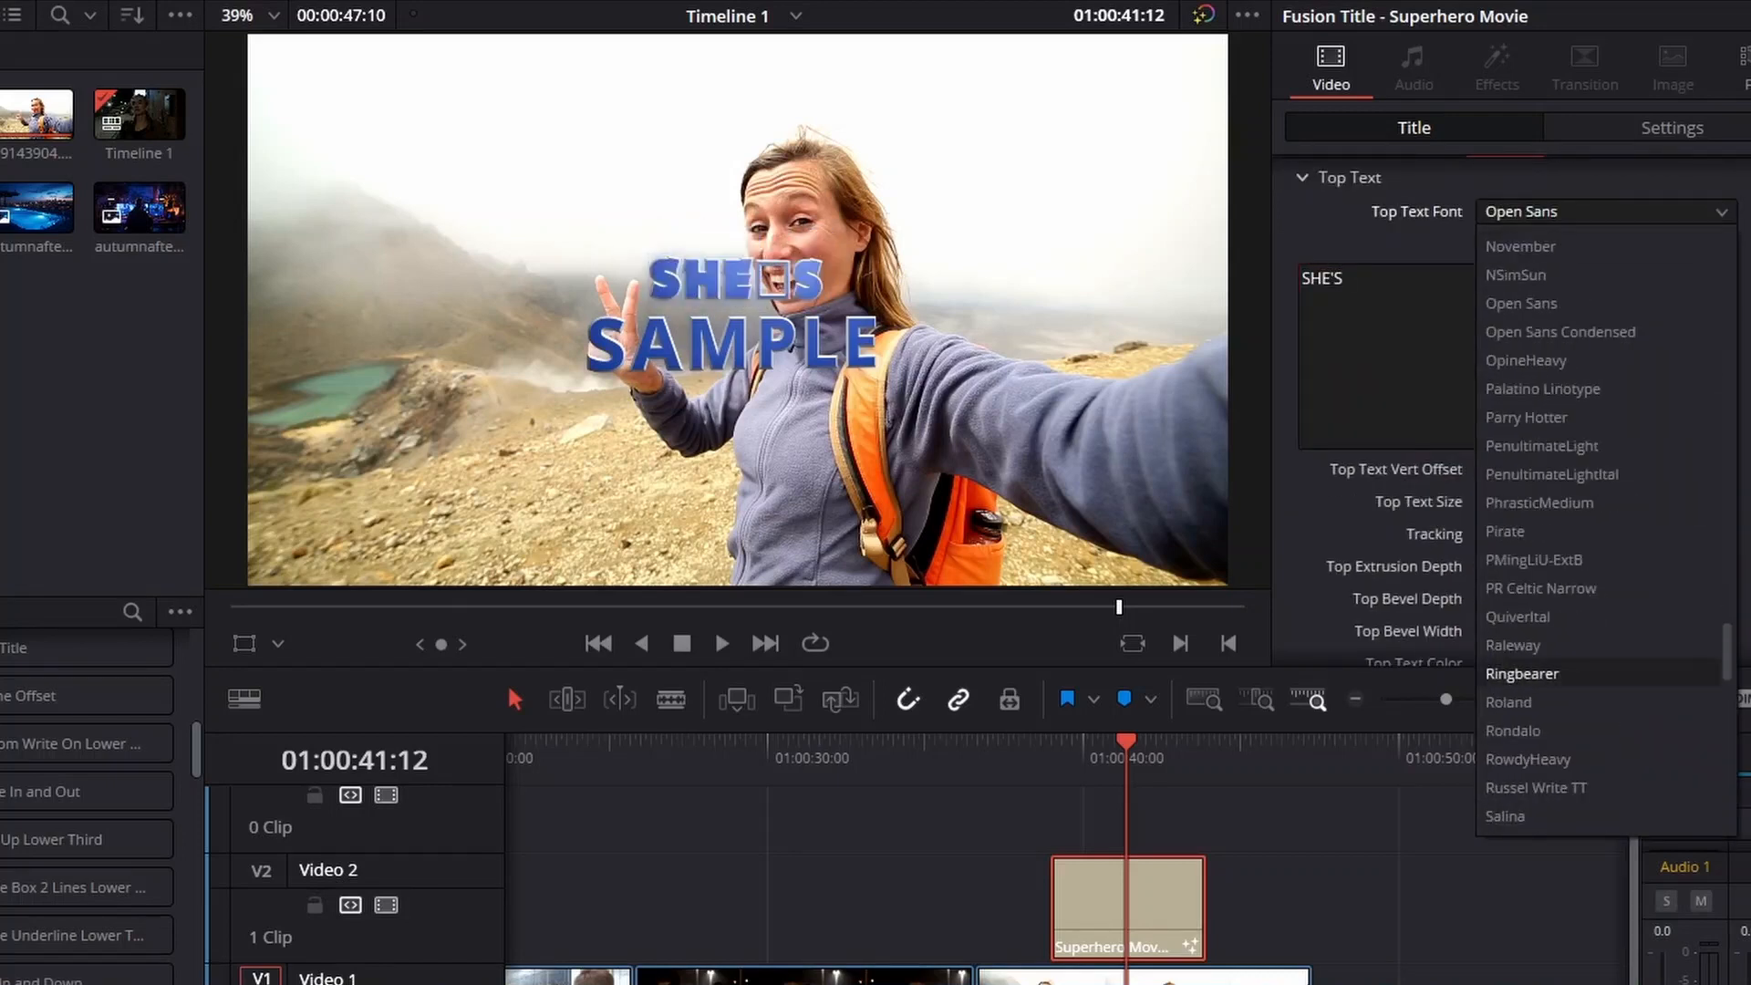
click(1541, 702)
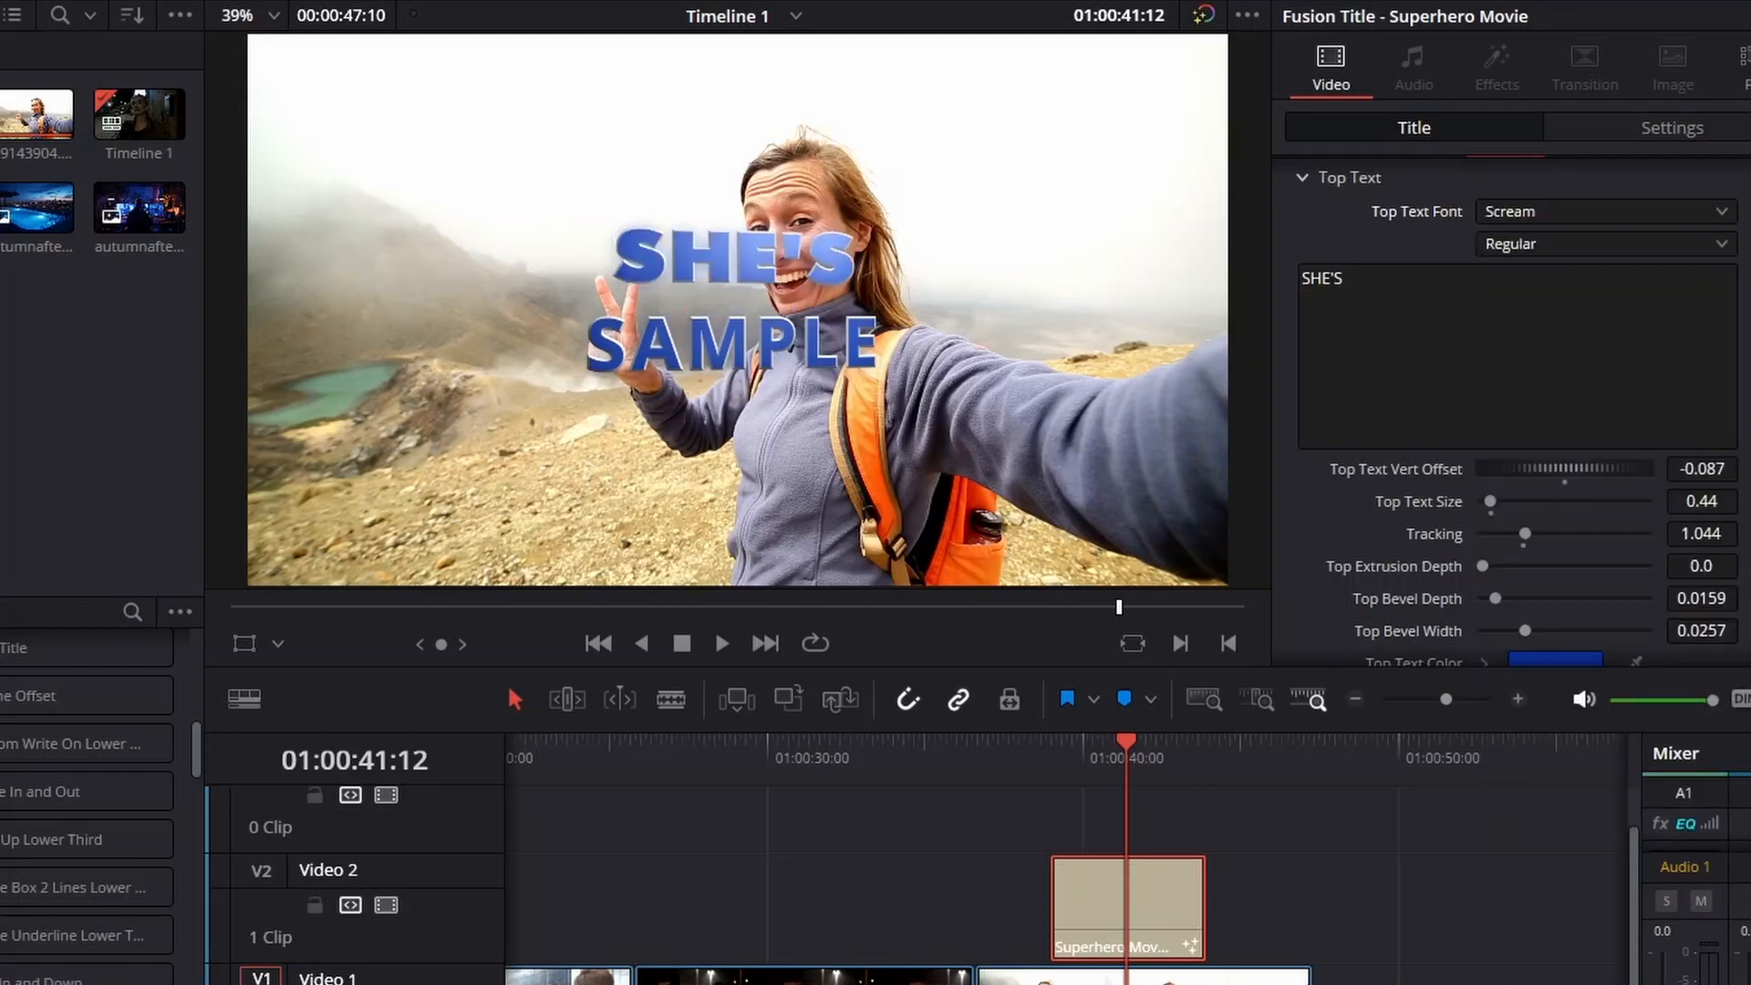
Replace the bottom text with ON TOP OF THE WORD, split into three lines: ON TOP, OF and THE WORD
scroll(1514, 410, down, 6)
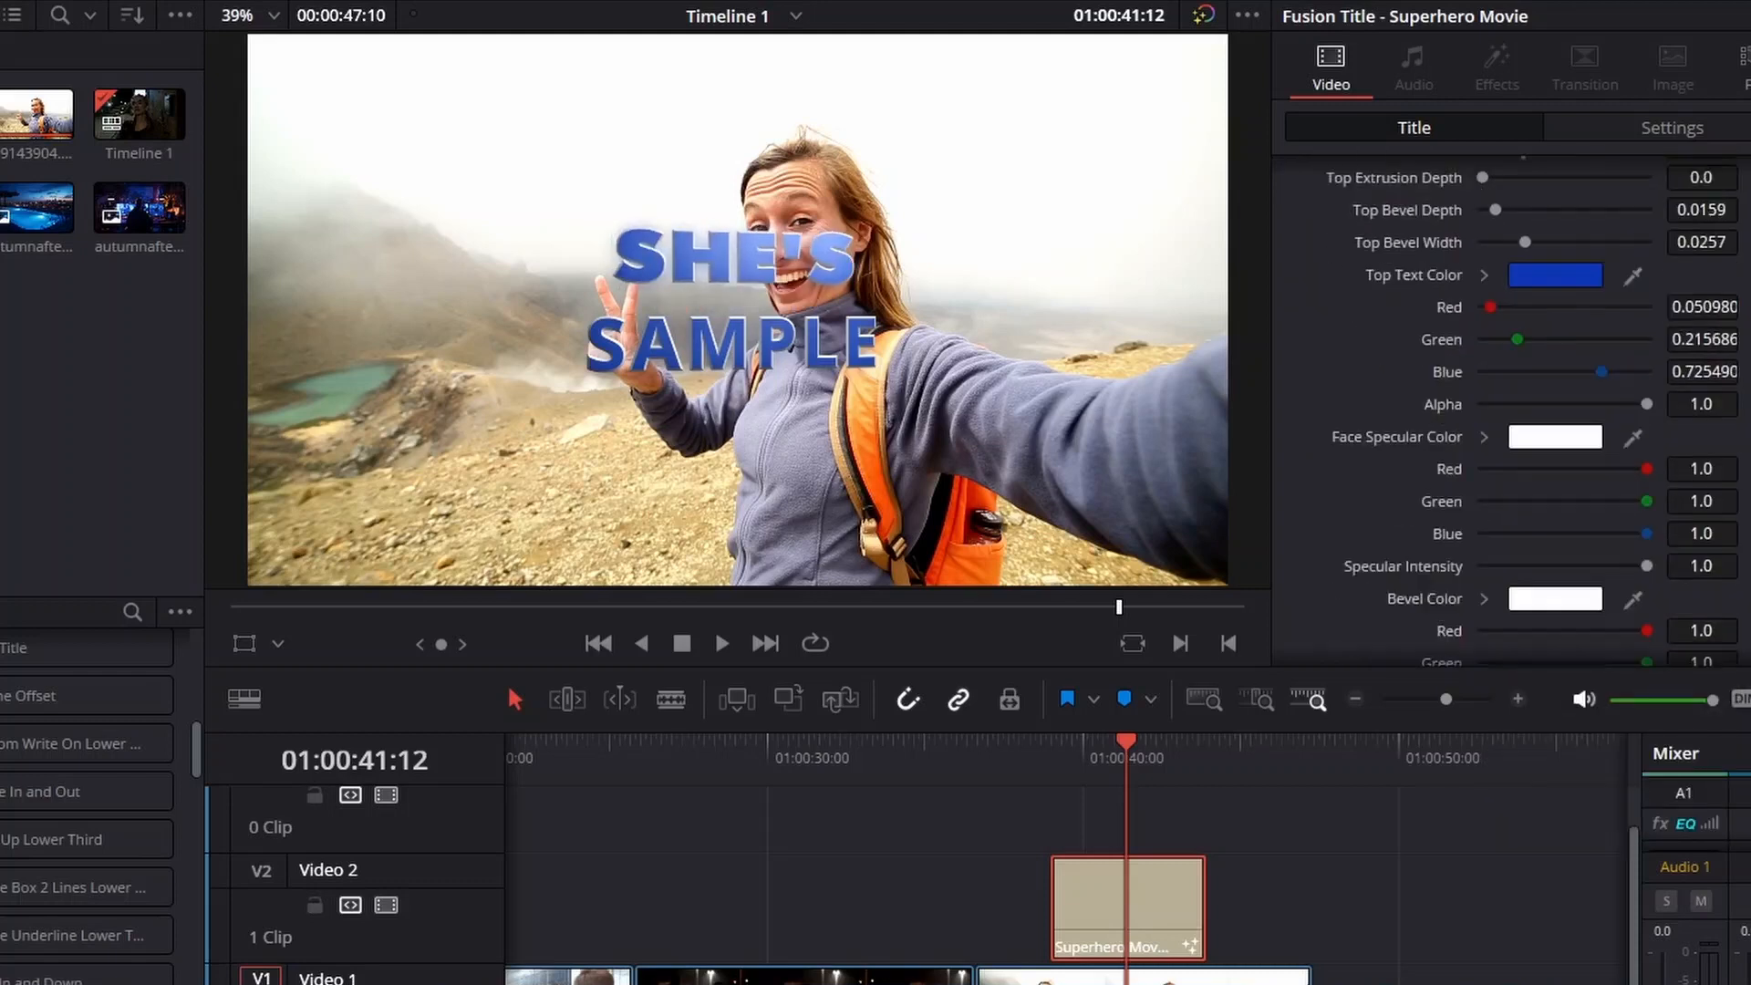
scroll(1514, 410, down, 5)
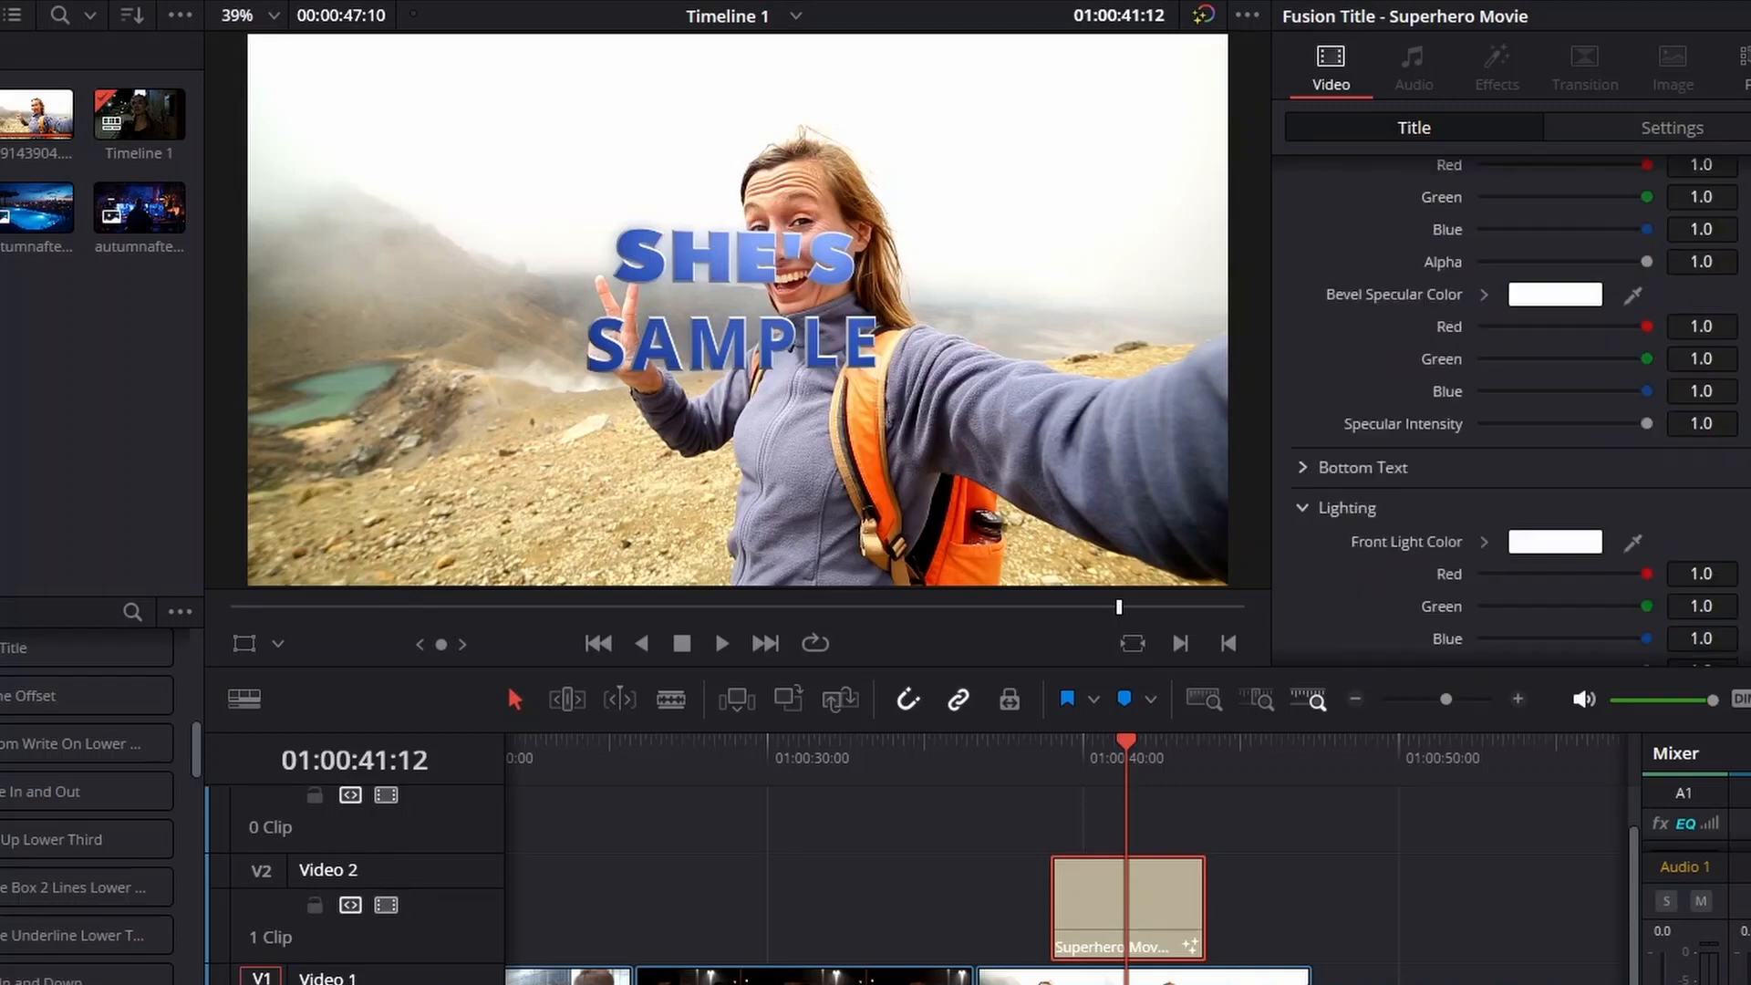
click(1362, 467)
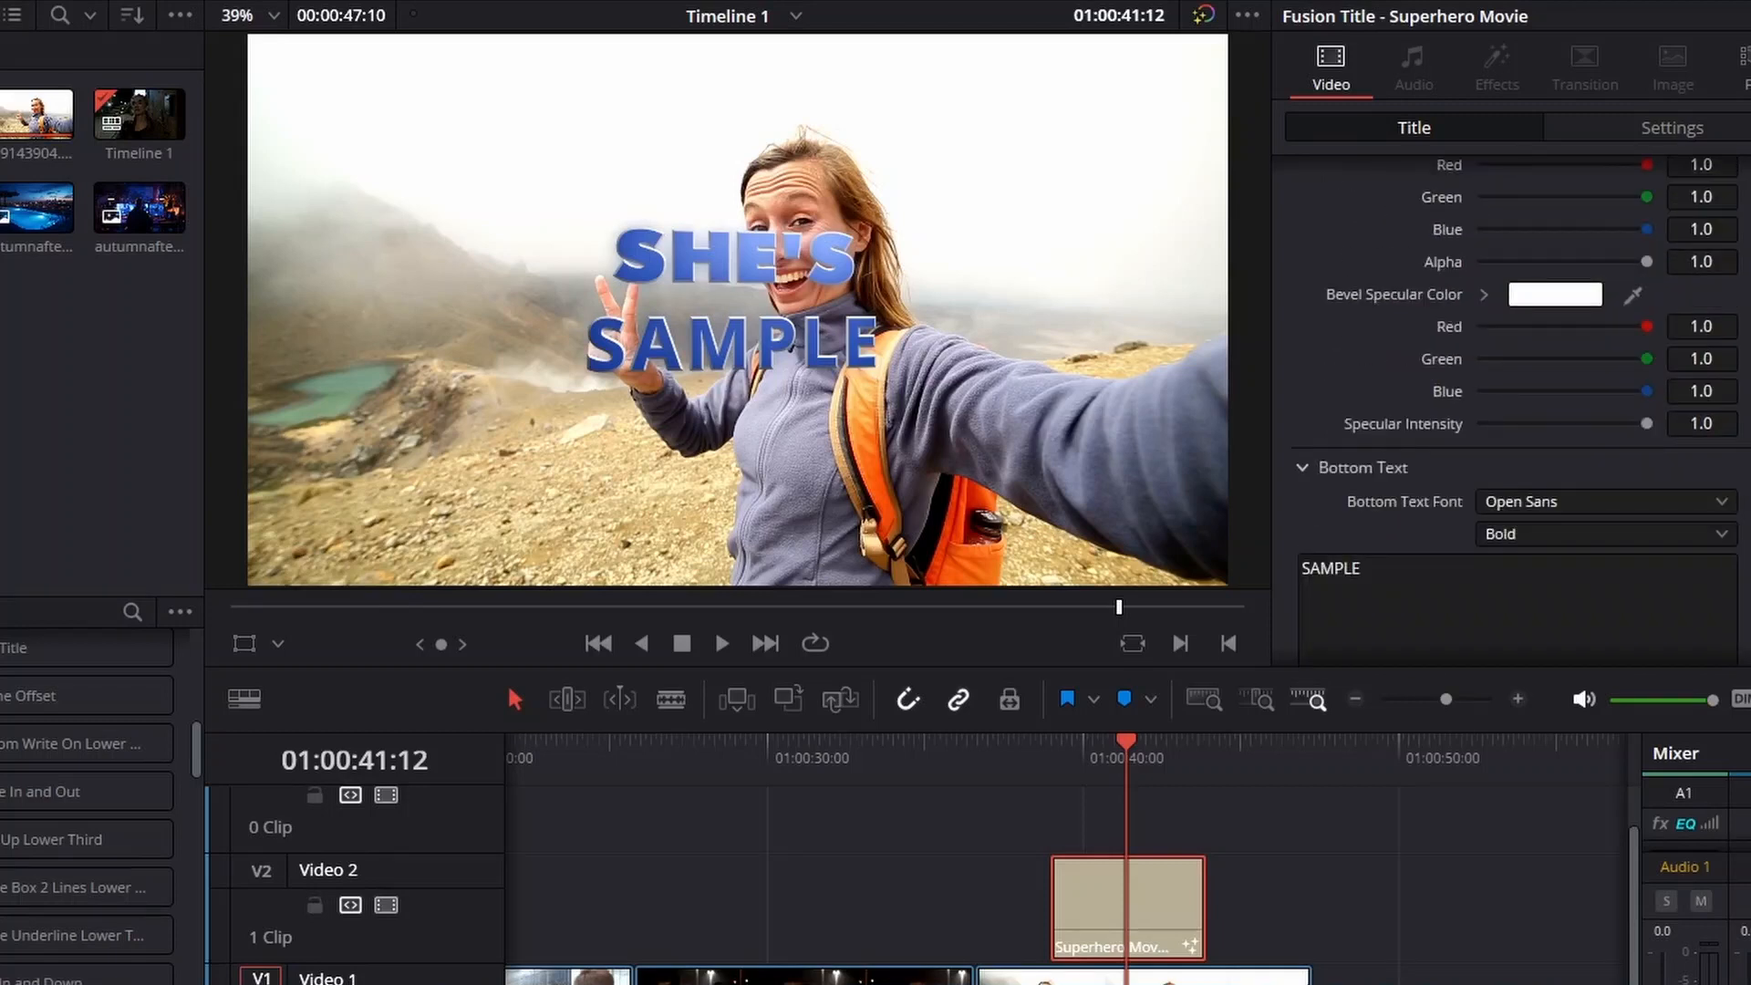
drag(1361, 568, 1301, 568)
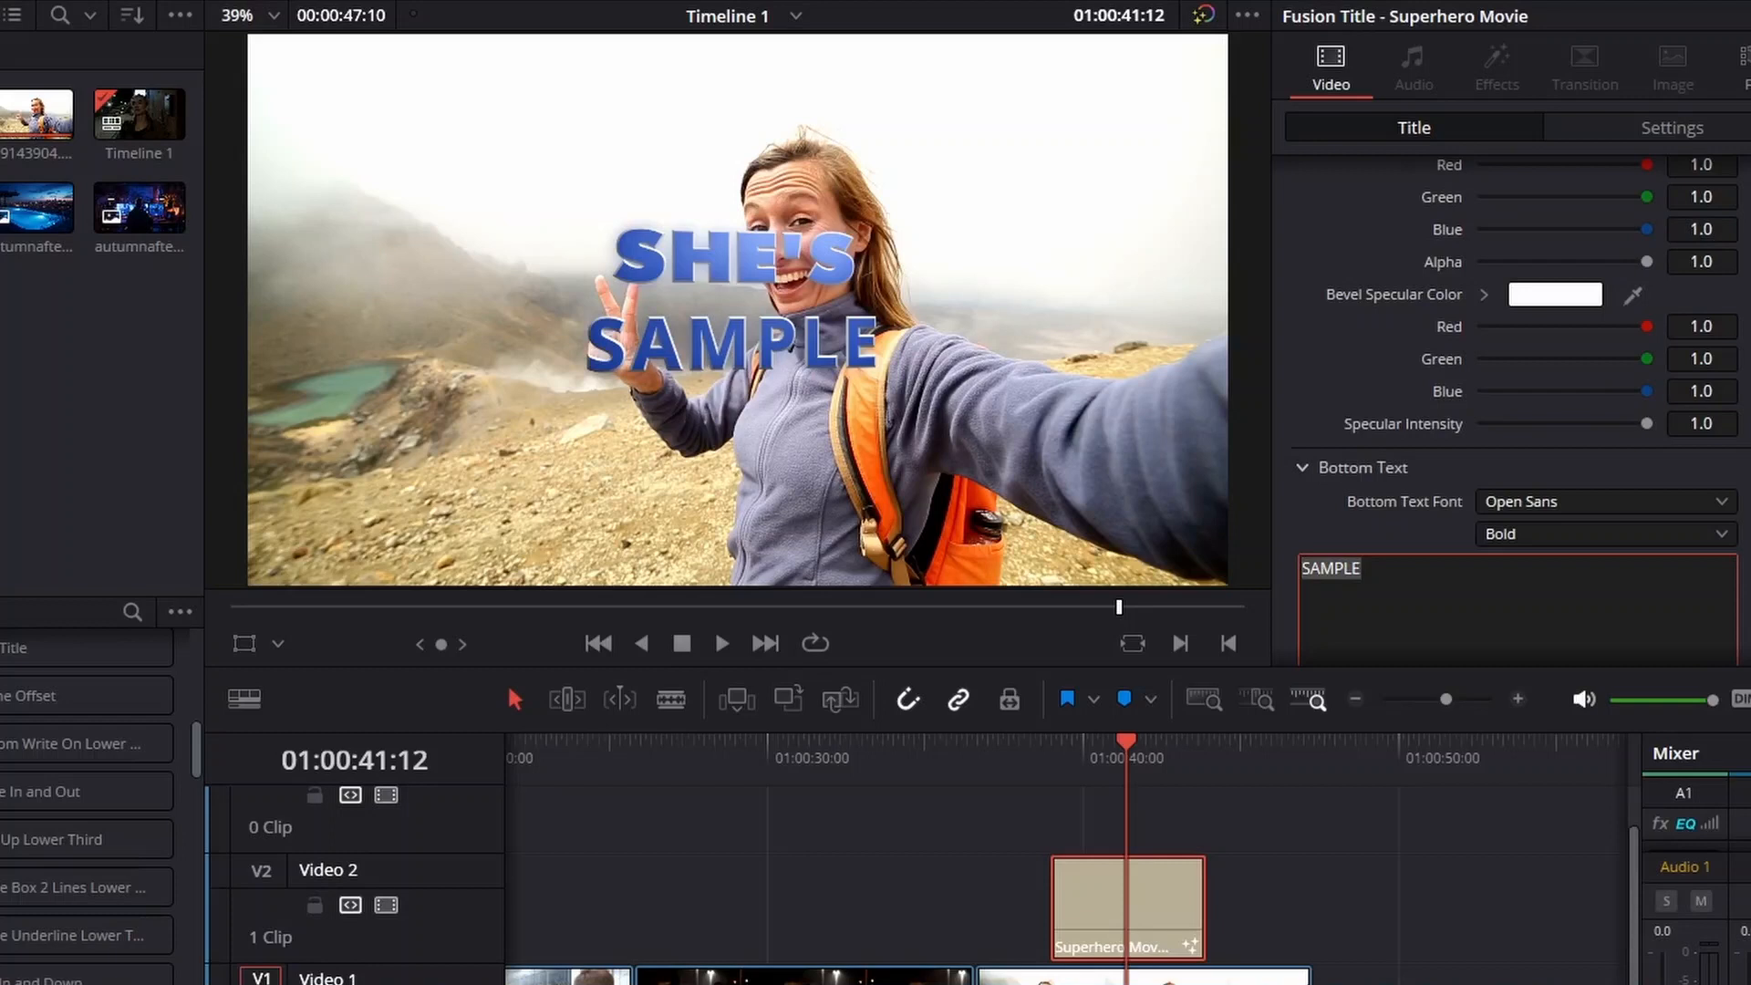
text(ON T)
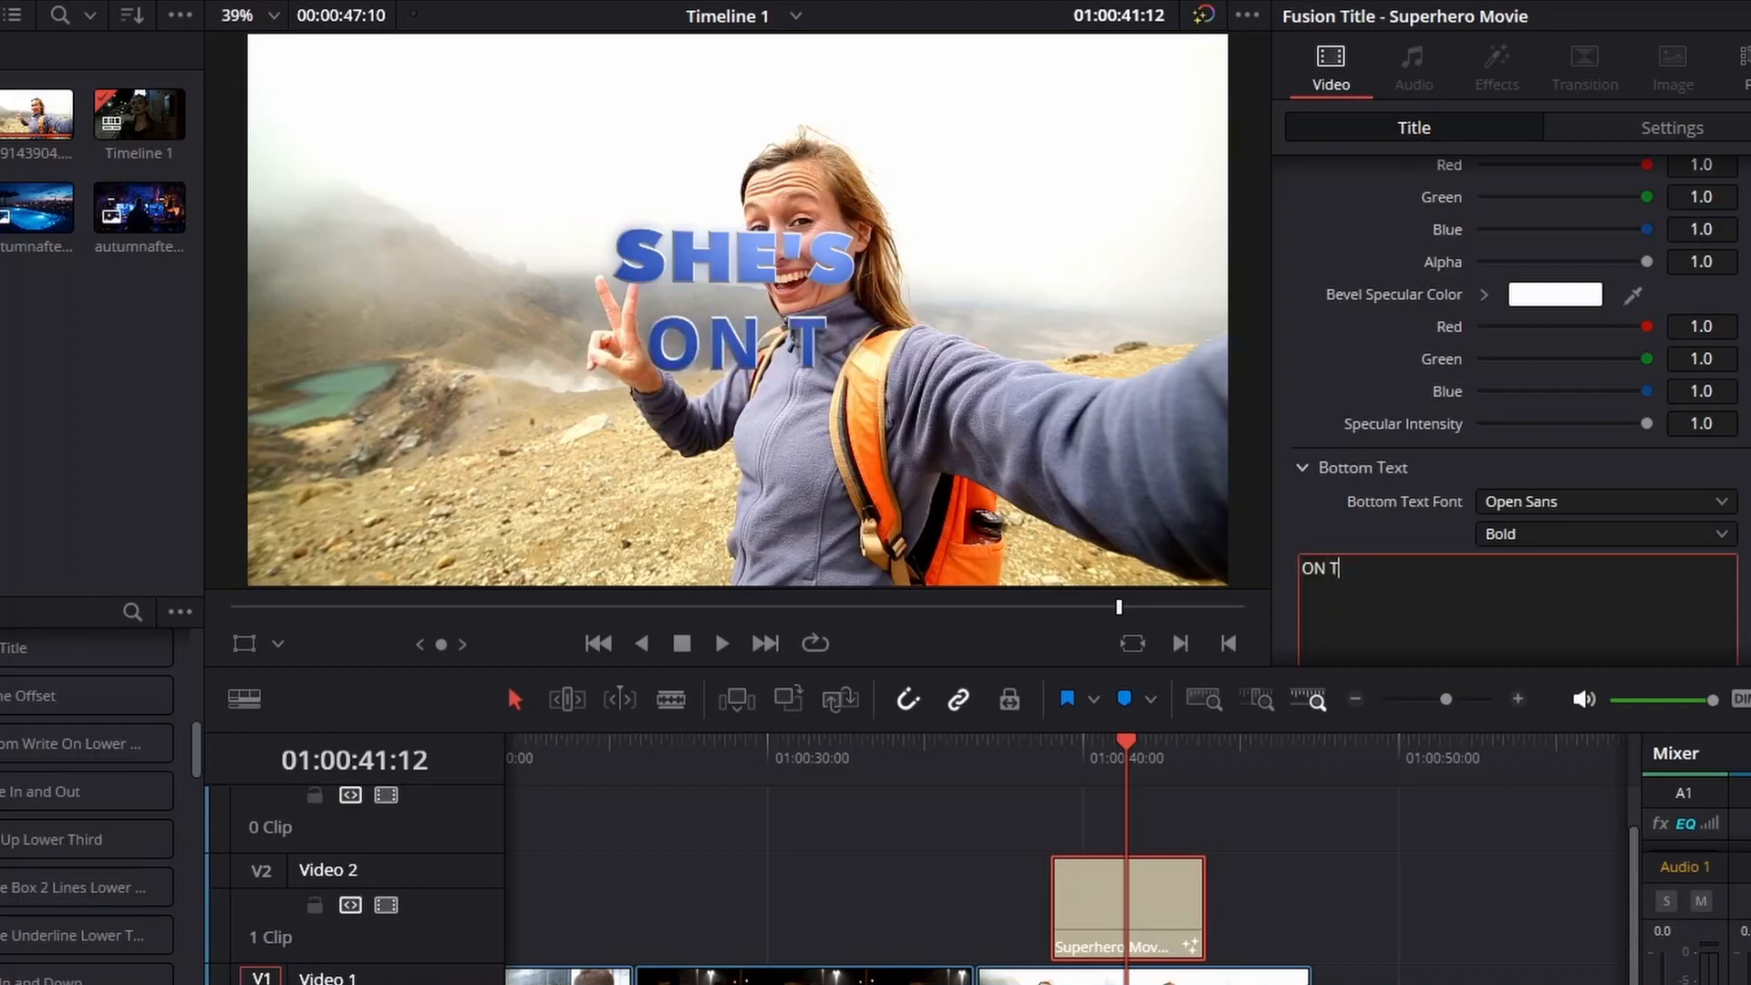
text(OP OF TH)
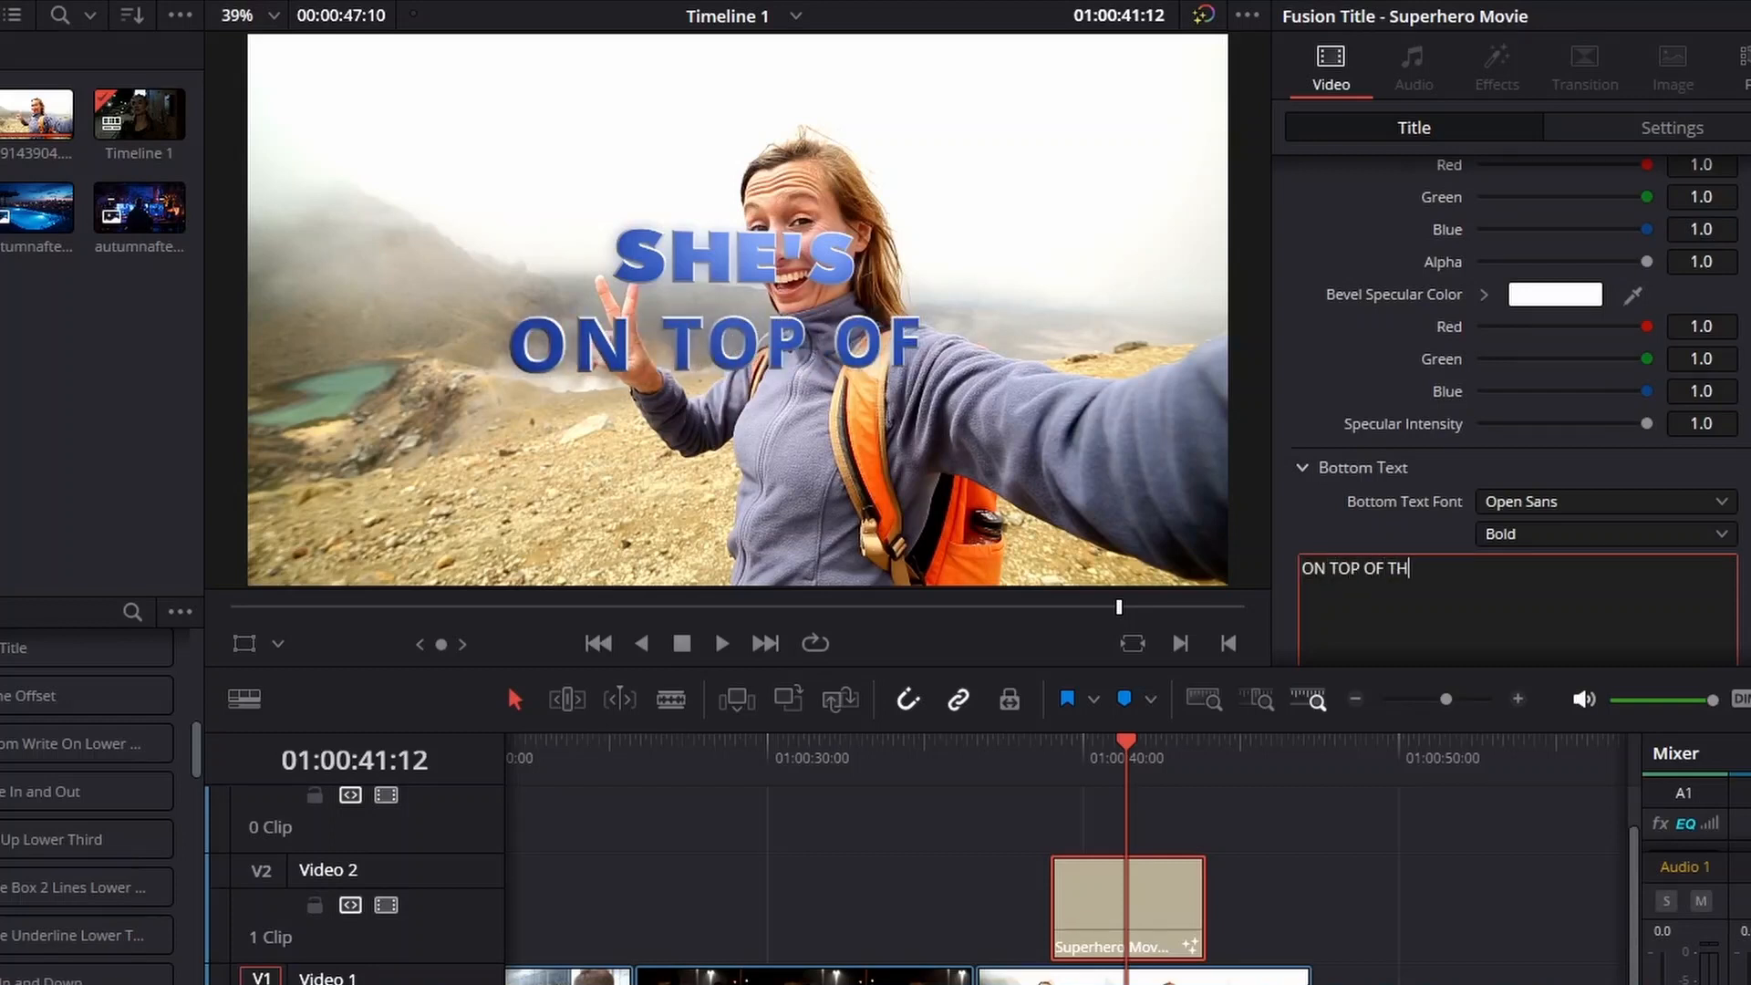
text(E W)
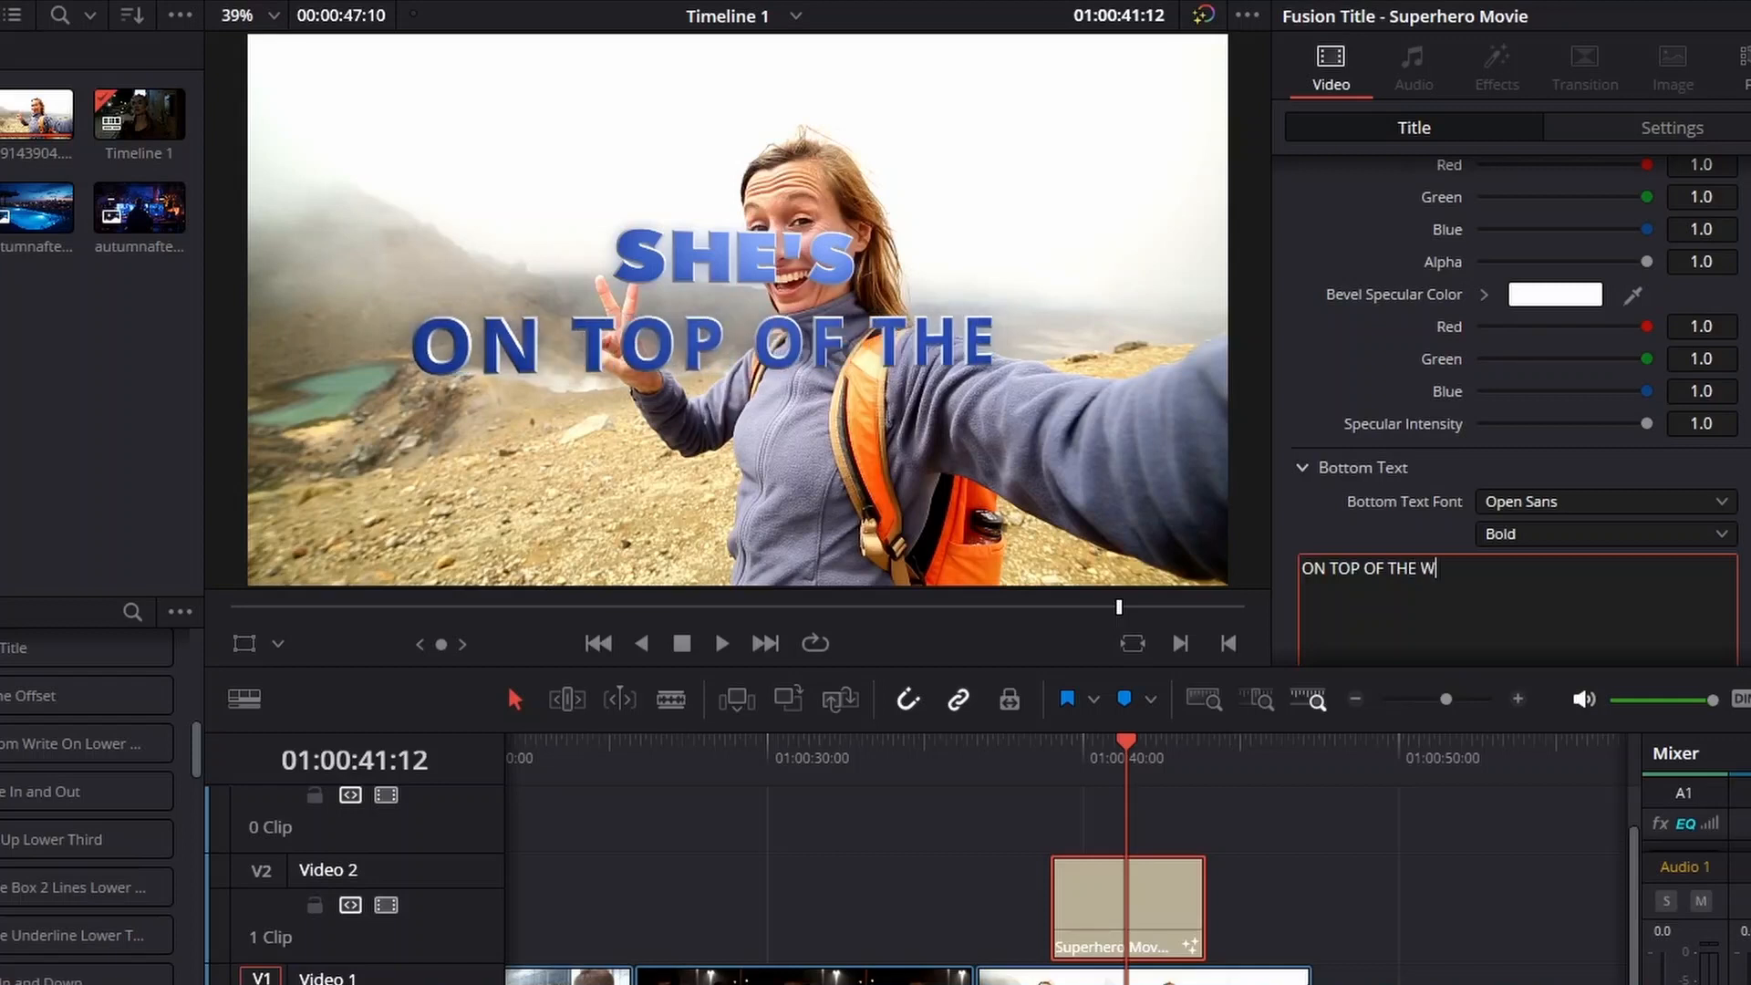
text(ORD)
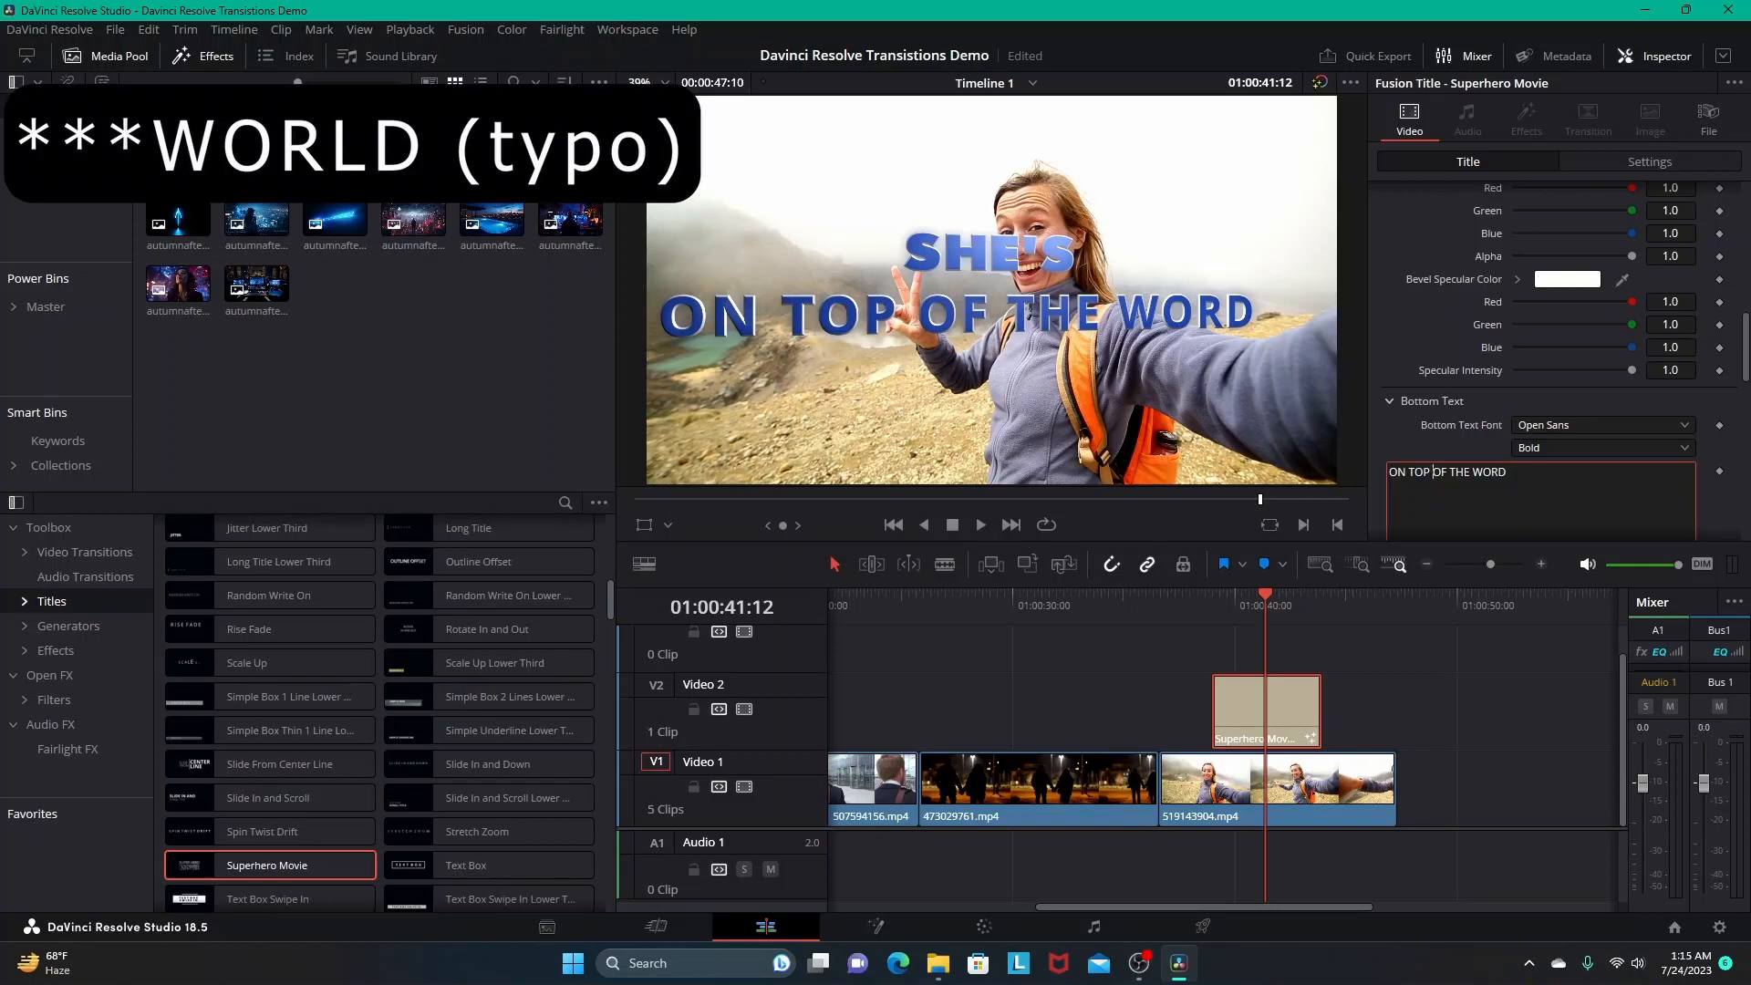
key(Return)
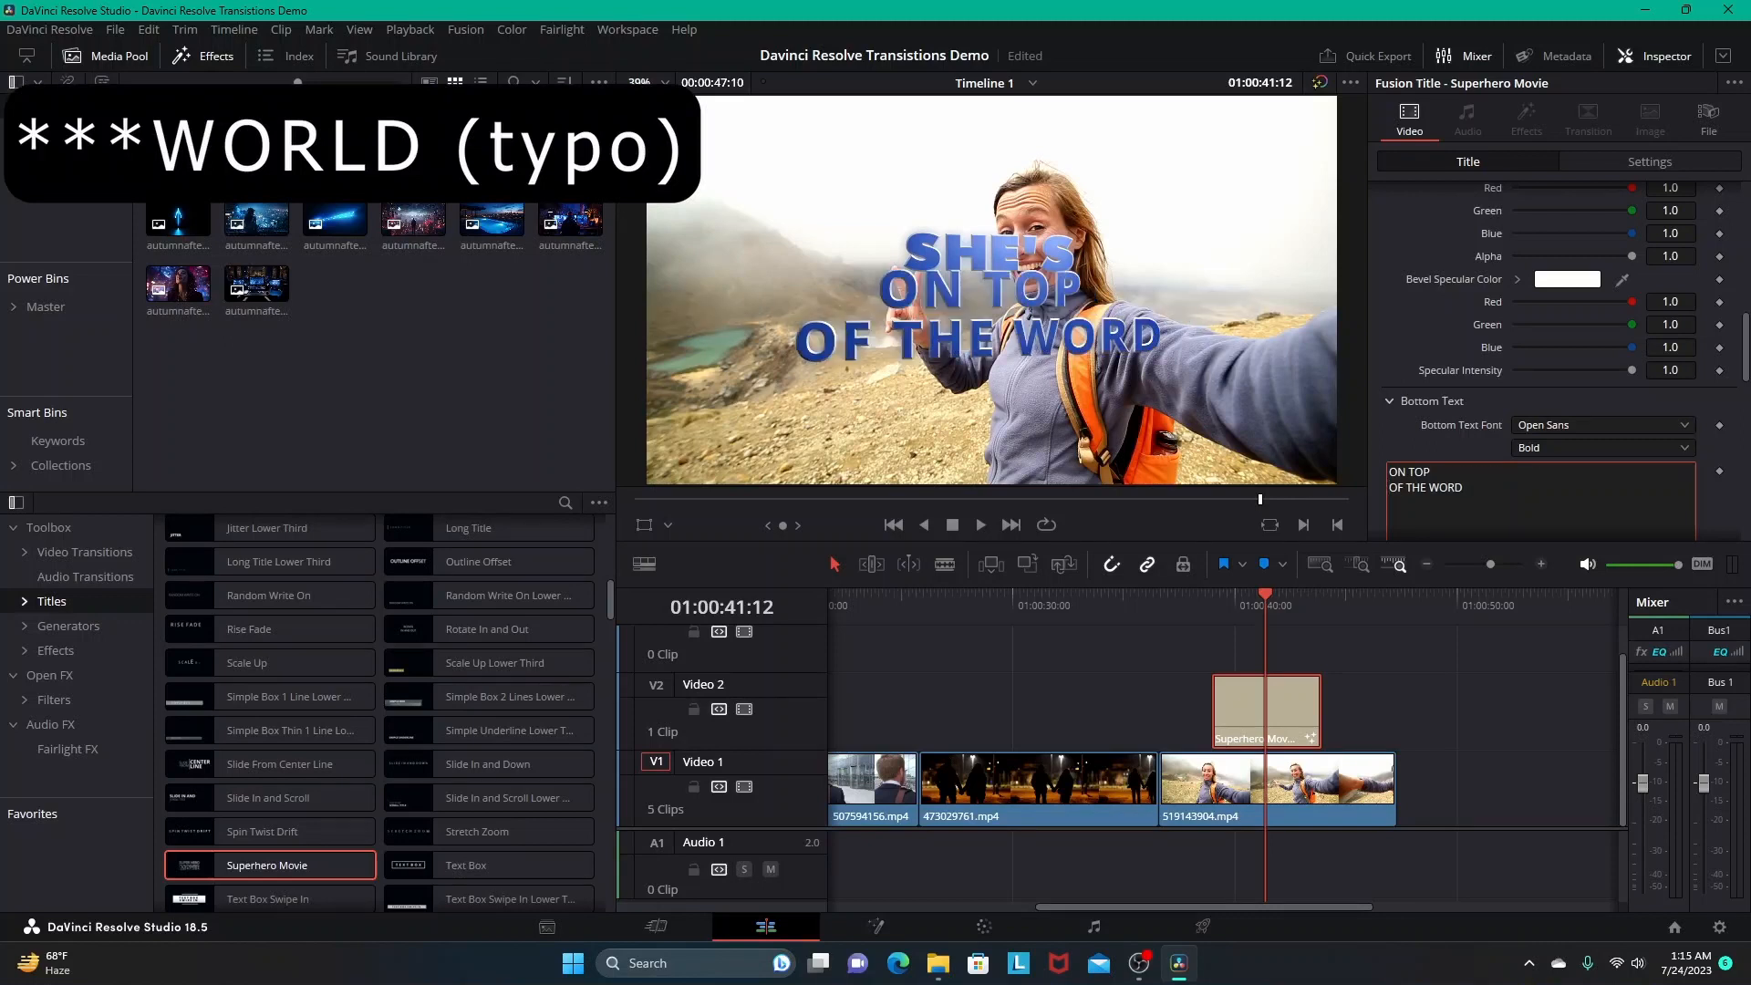
key(Return)
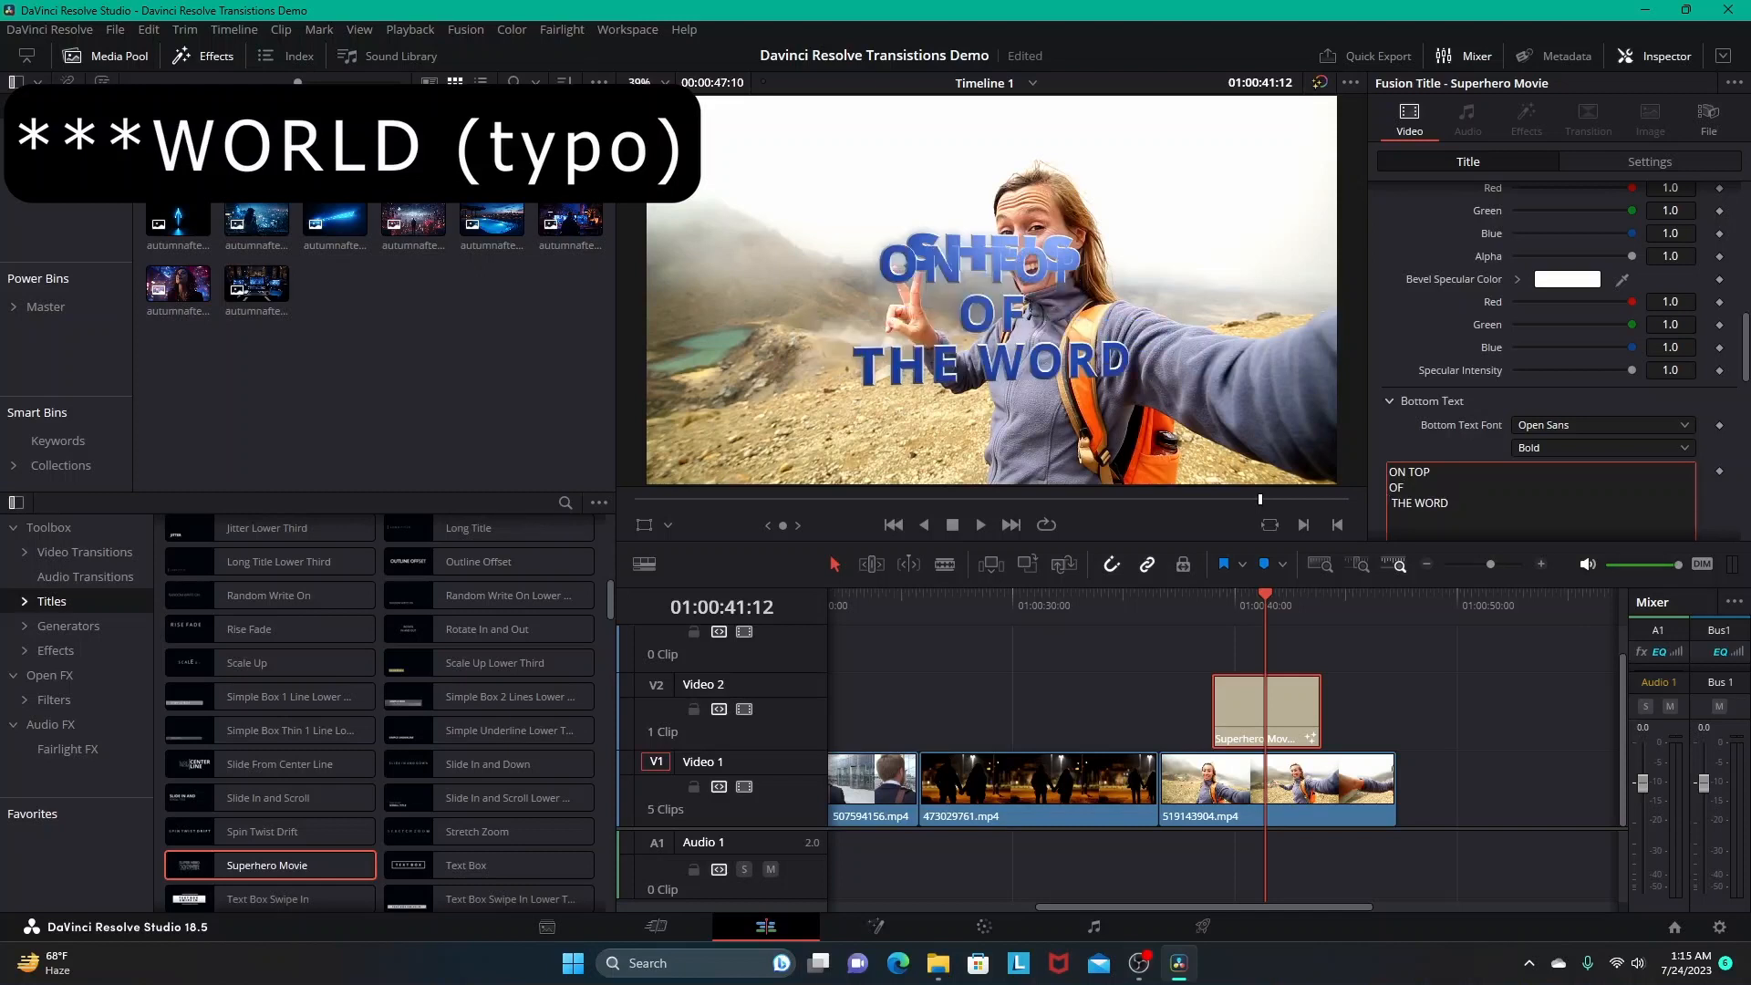
Lower the bottom text by setting its vertical offset to about -0.221
scroll(1558, 361, up, 2)
scroll(1559, 361, down, 6)
scroll(1558, 361, up, 3)
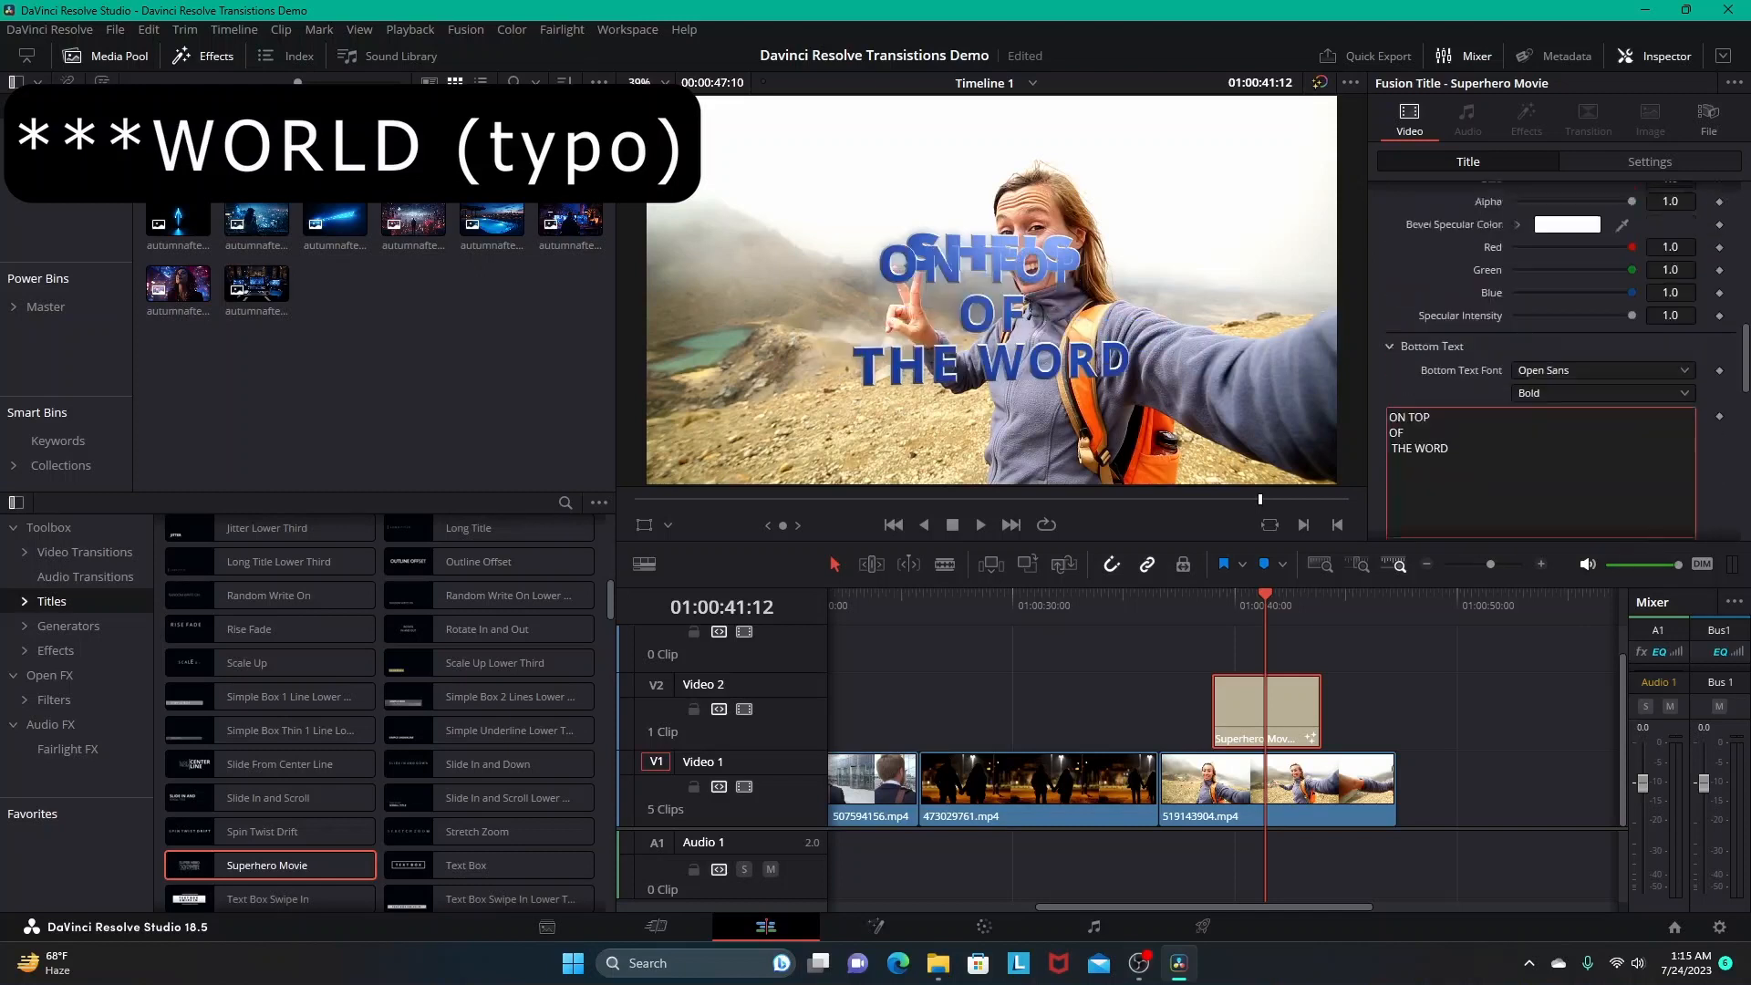
scroll(1558, 361, up, 8)
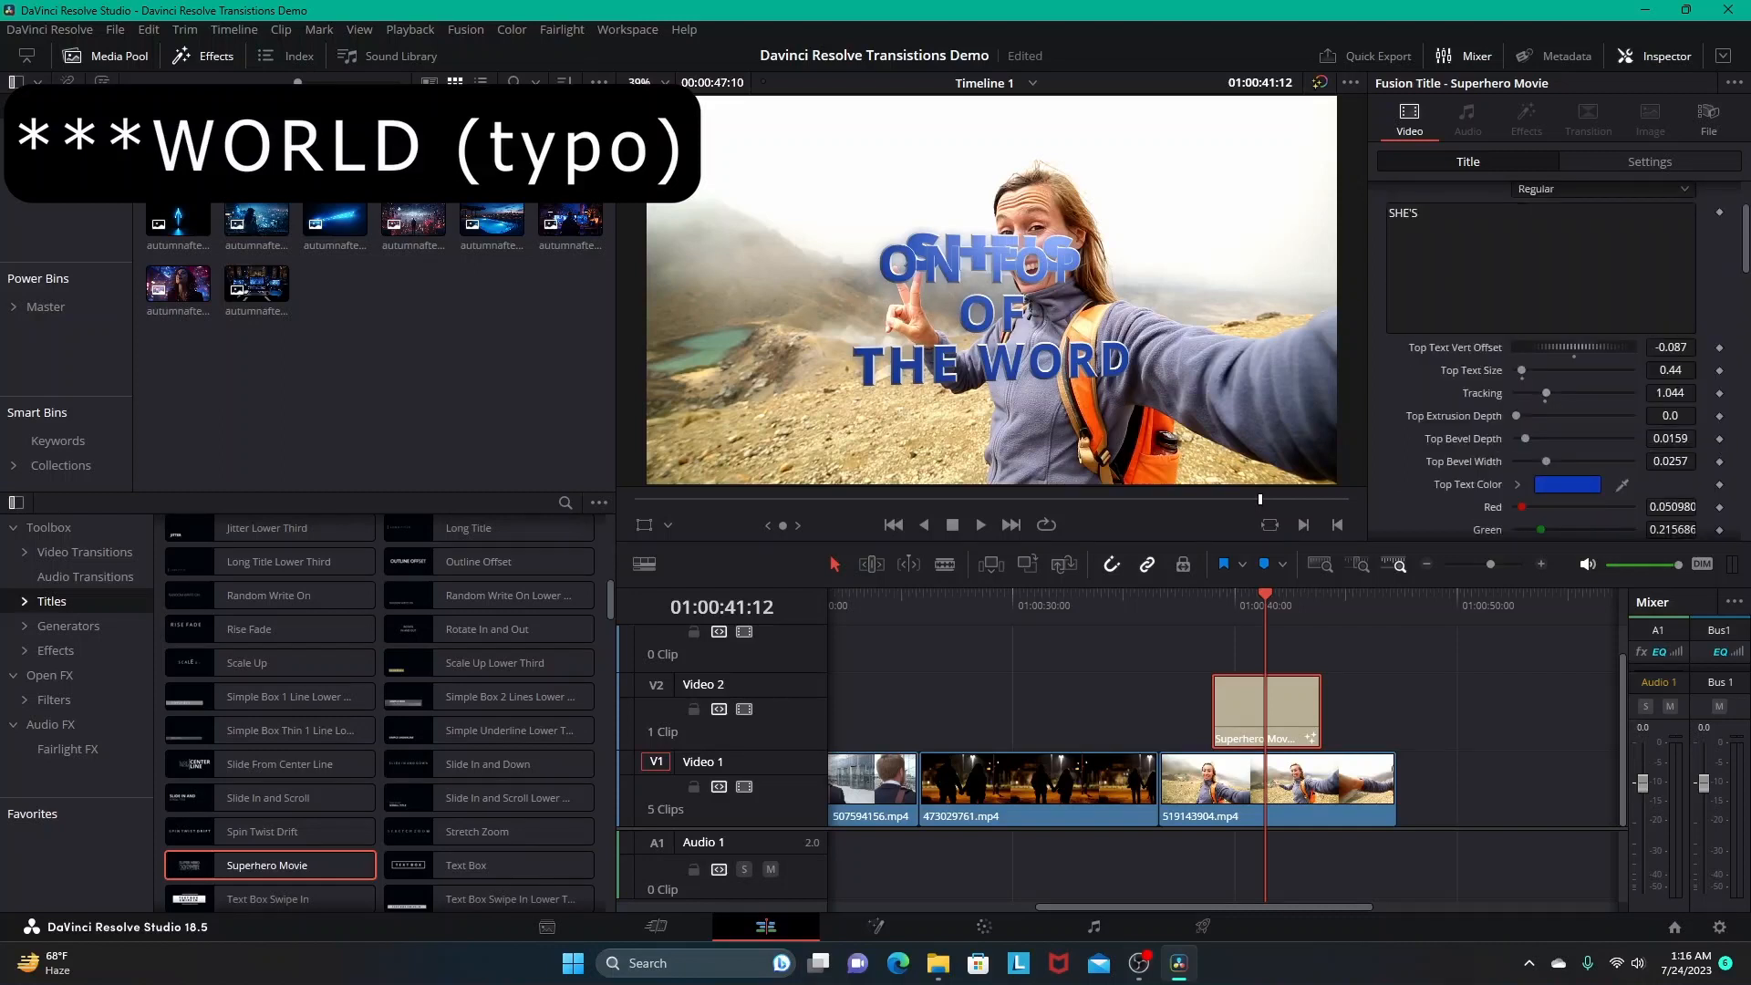
scroll(1559, 392, down, 8)
mouse_move(1561, 442)
mouse_down()
mouse_move(1619, 443)
mouse_move(1542, 442)
mouse_up()
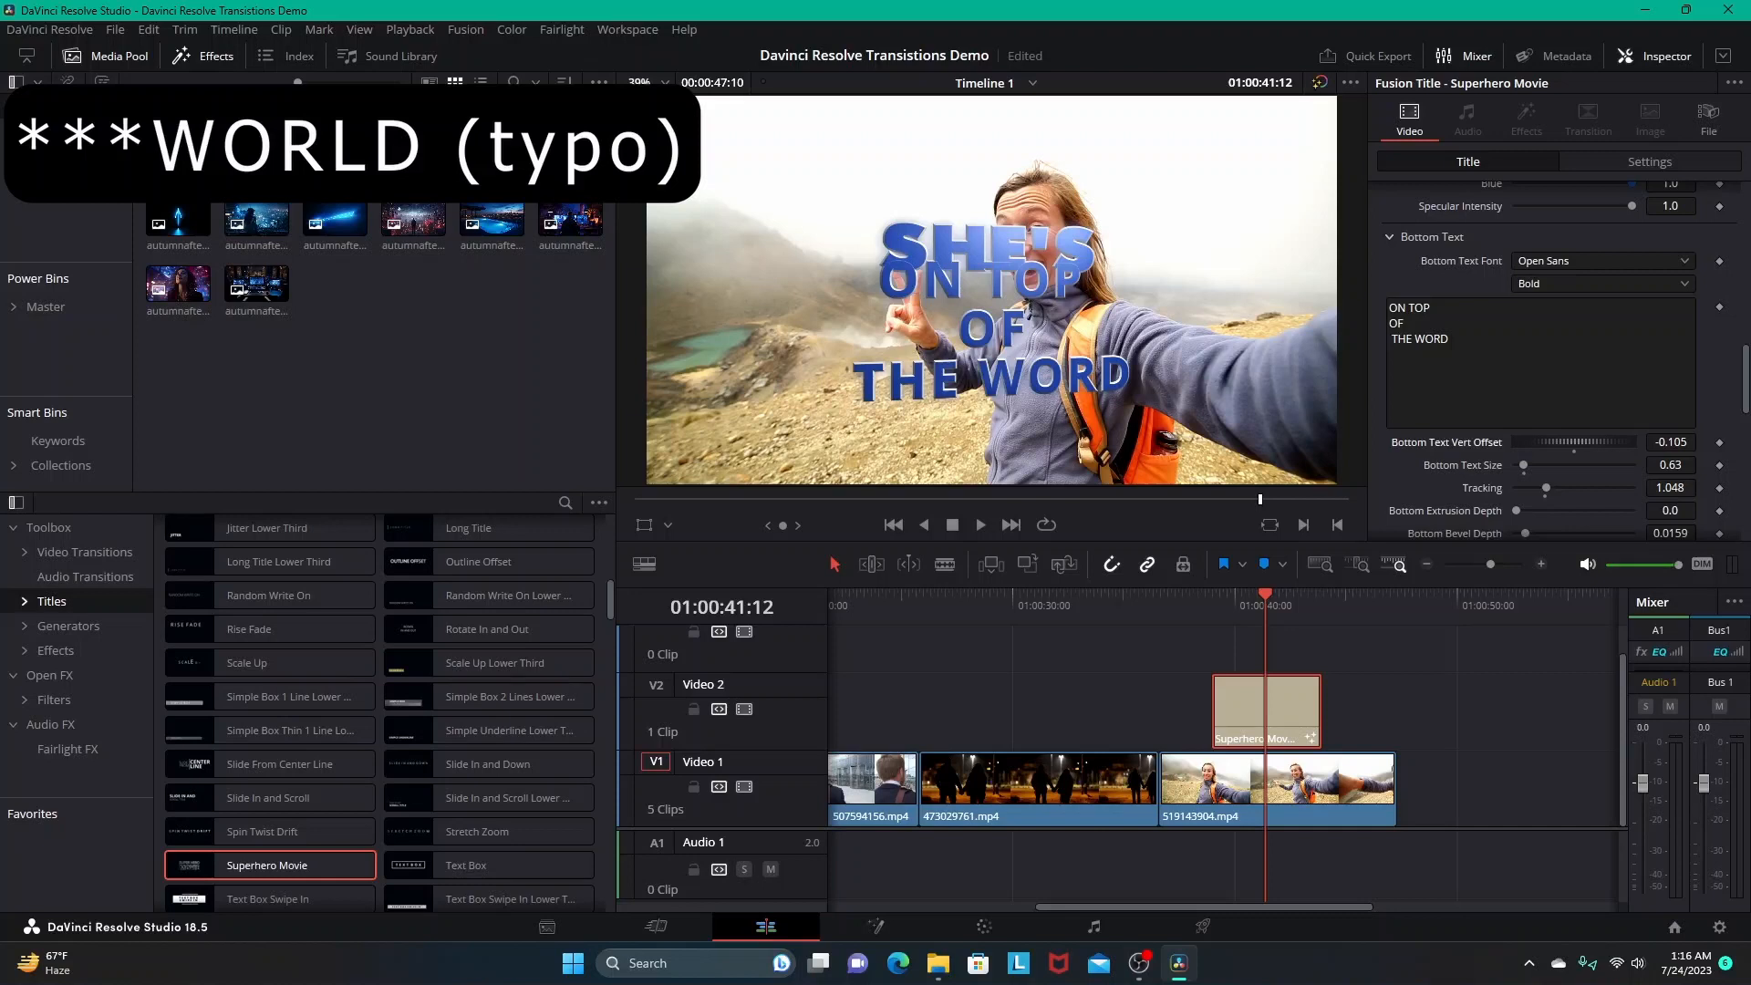
drag(1541, 442, 1536, 442)
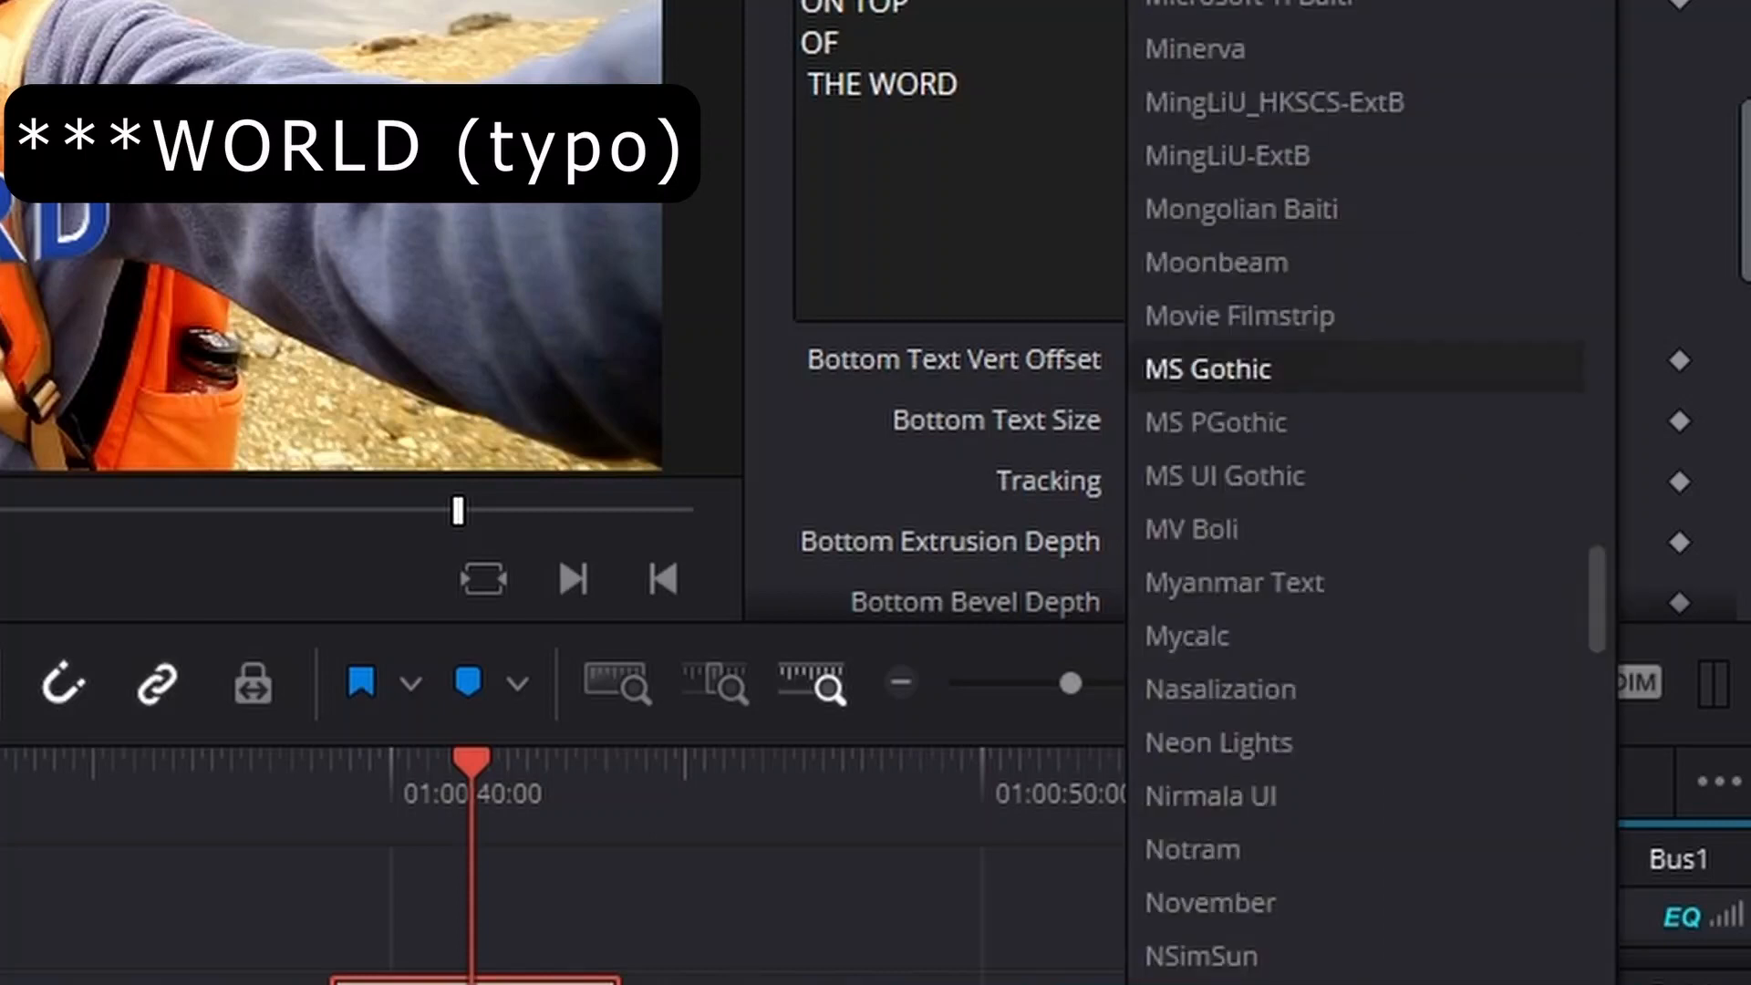
Set the bottom text's font to Scream, Regular, and lower its vertical offset to about -0.511 to clear the top text
scroll(1359, 492, down, 6)
scroll(1368, 492, down, 1)
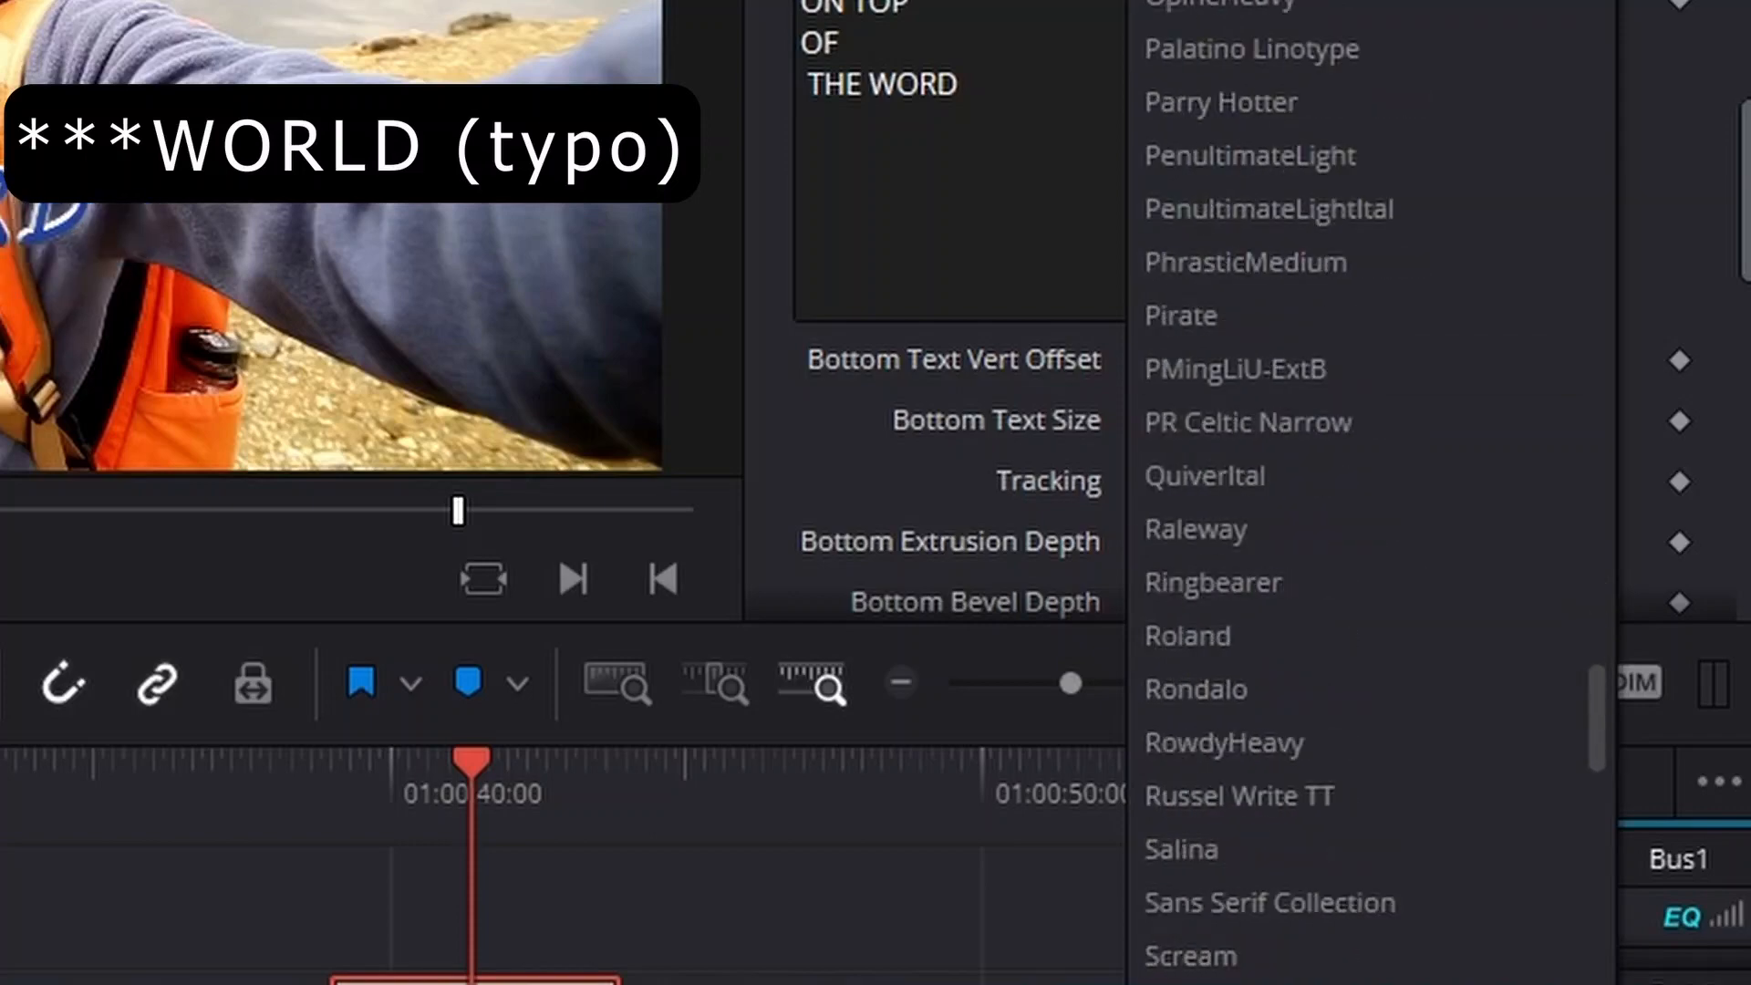
scroll(1277, 493, down, 3)
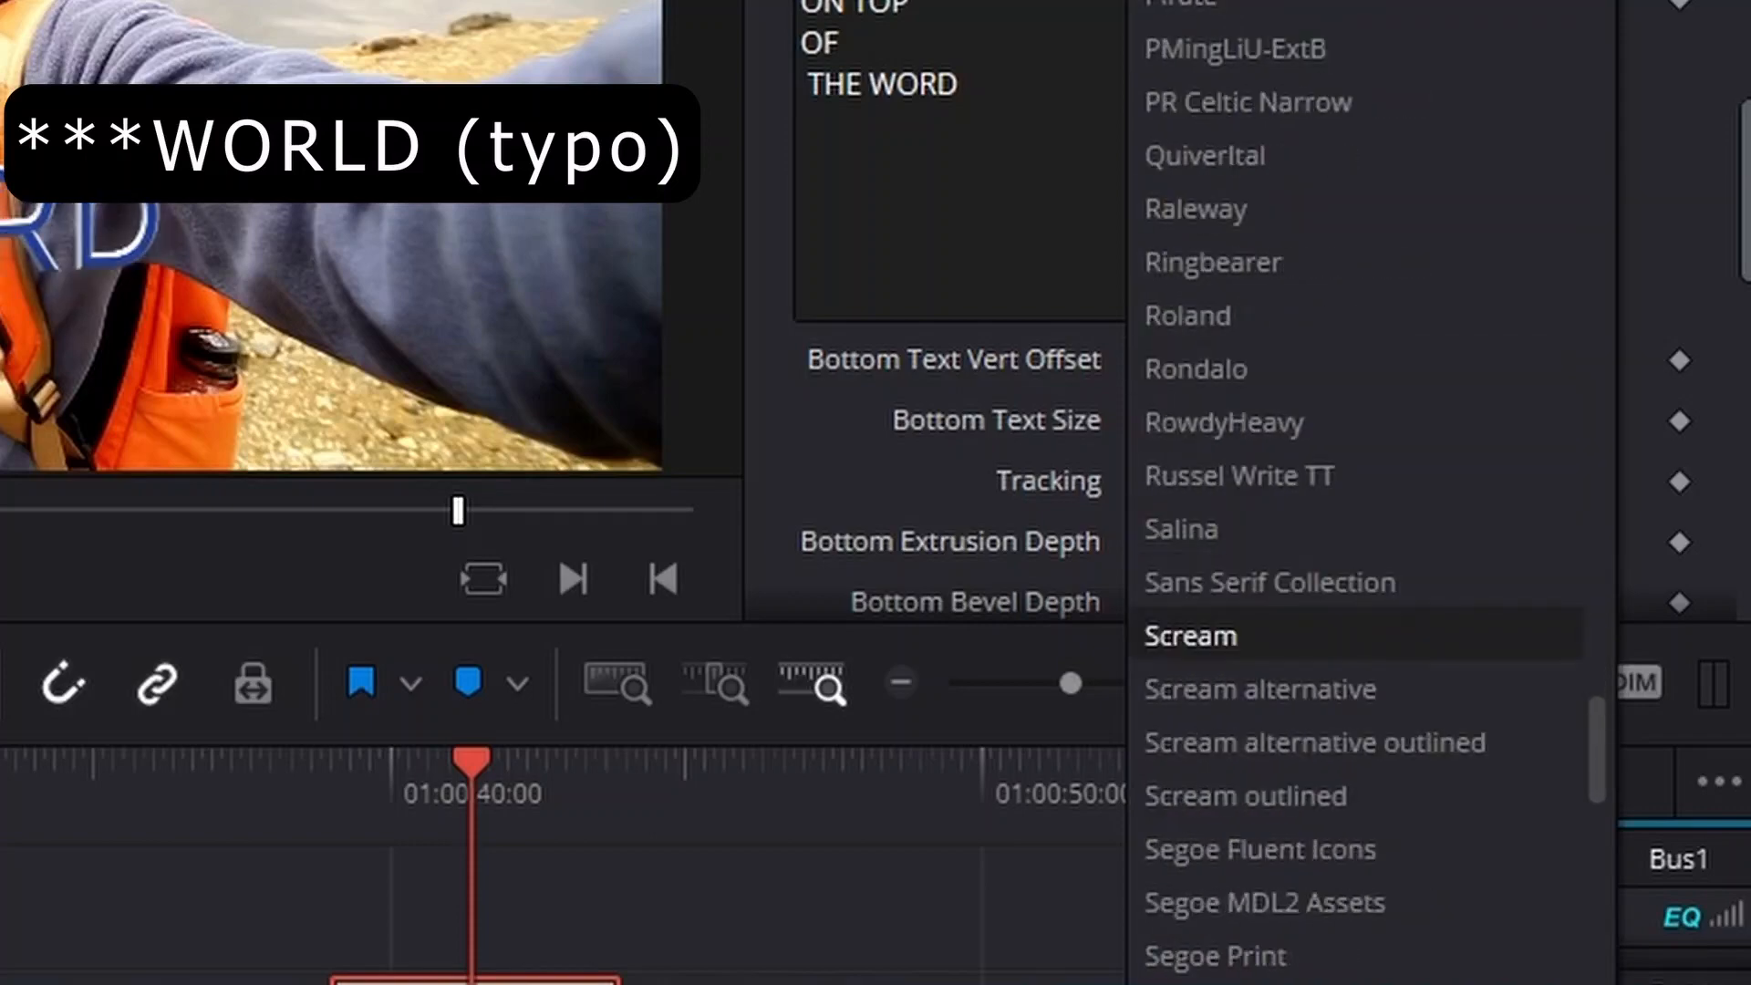
click(1195, 633)
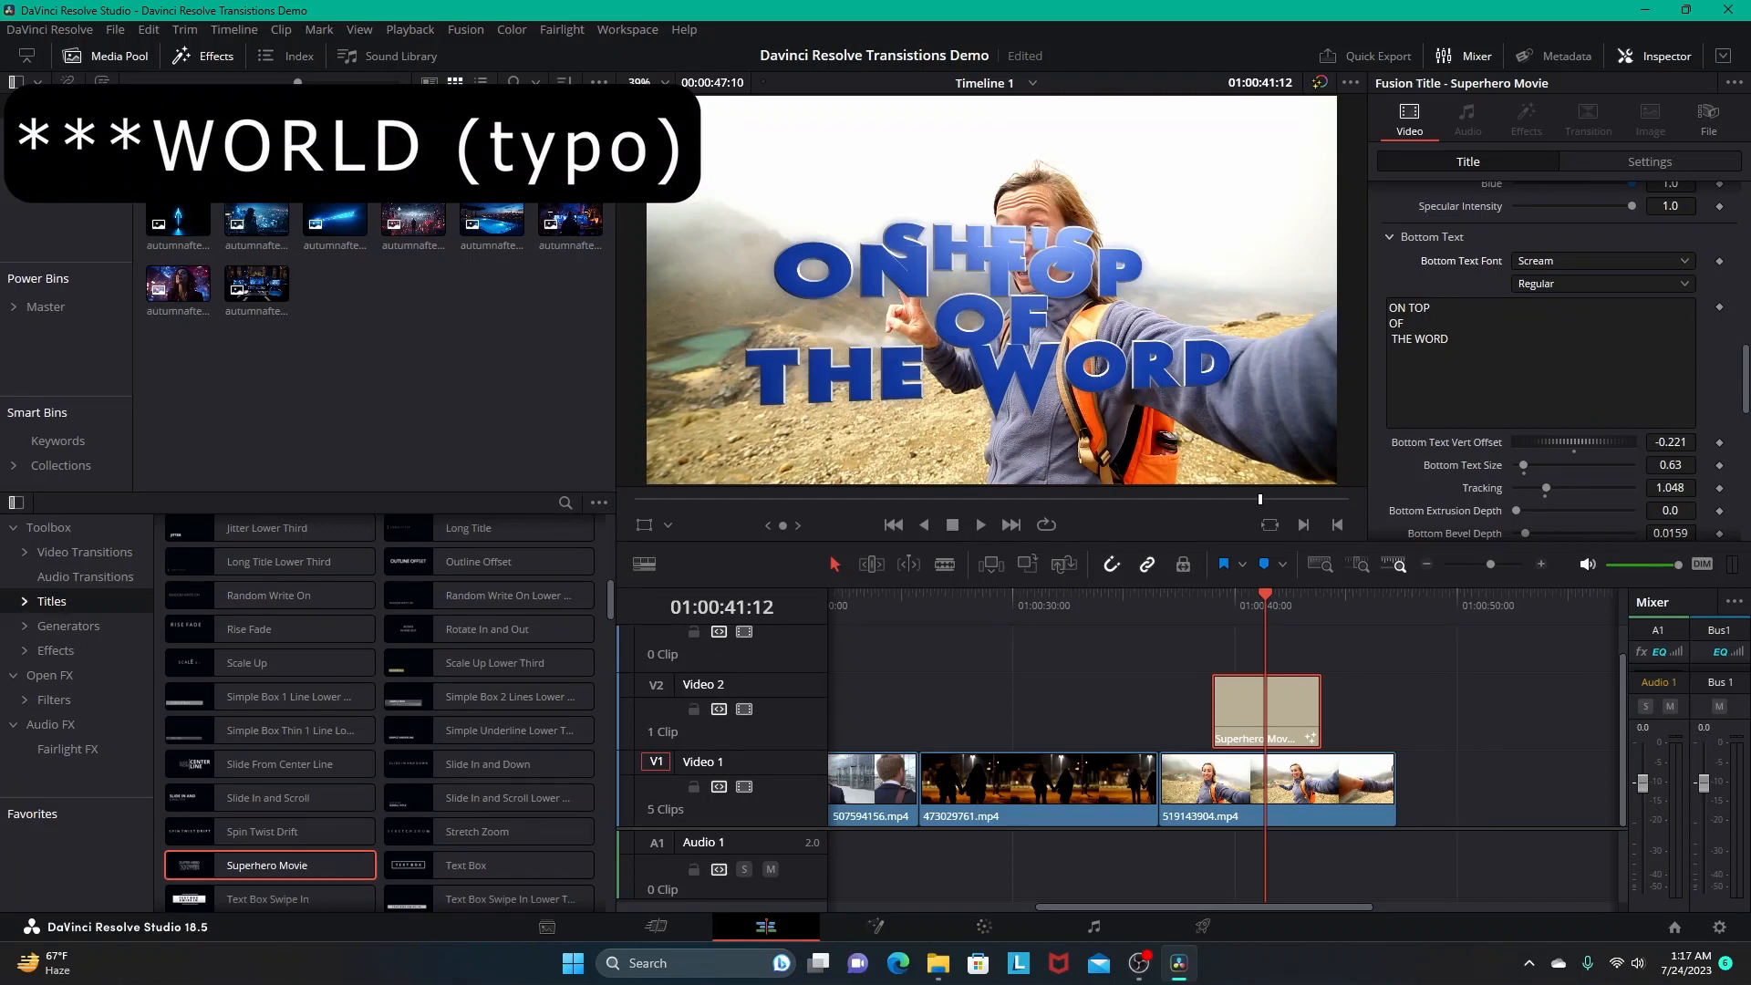
mouse_move(1574, 442)
mouse_down()
mouse_move(1600, 442)
mouse_move(1473, 443)
mouse_move(1541, 443)
mouse_up()
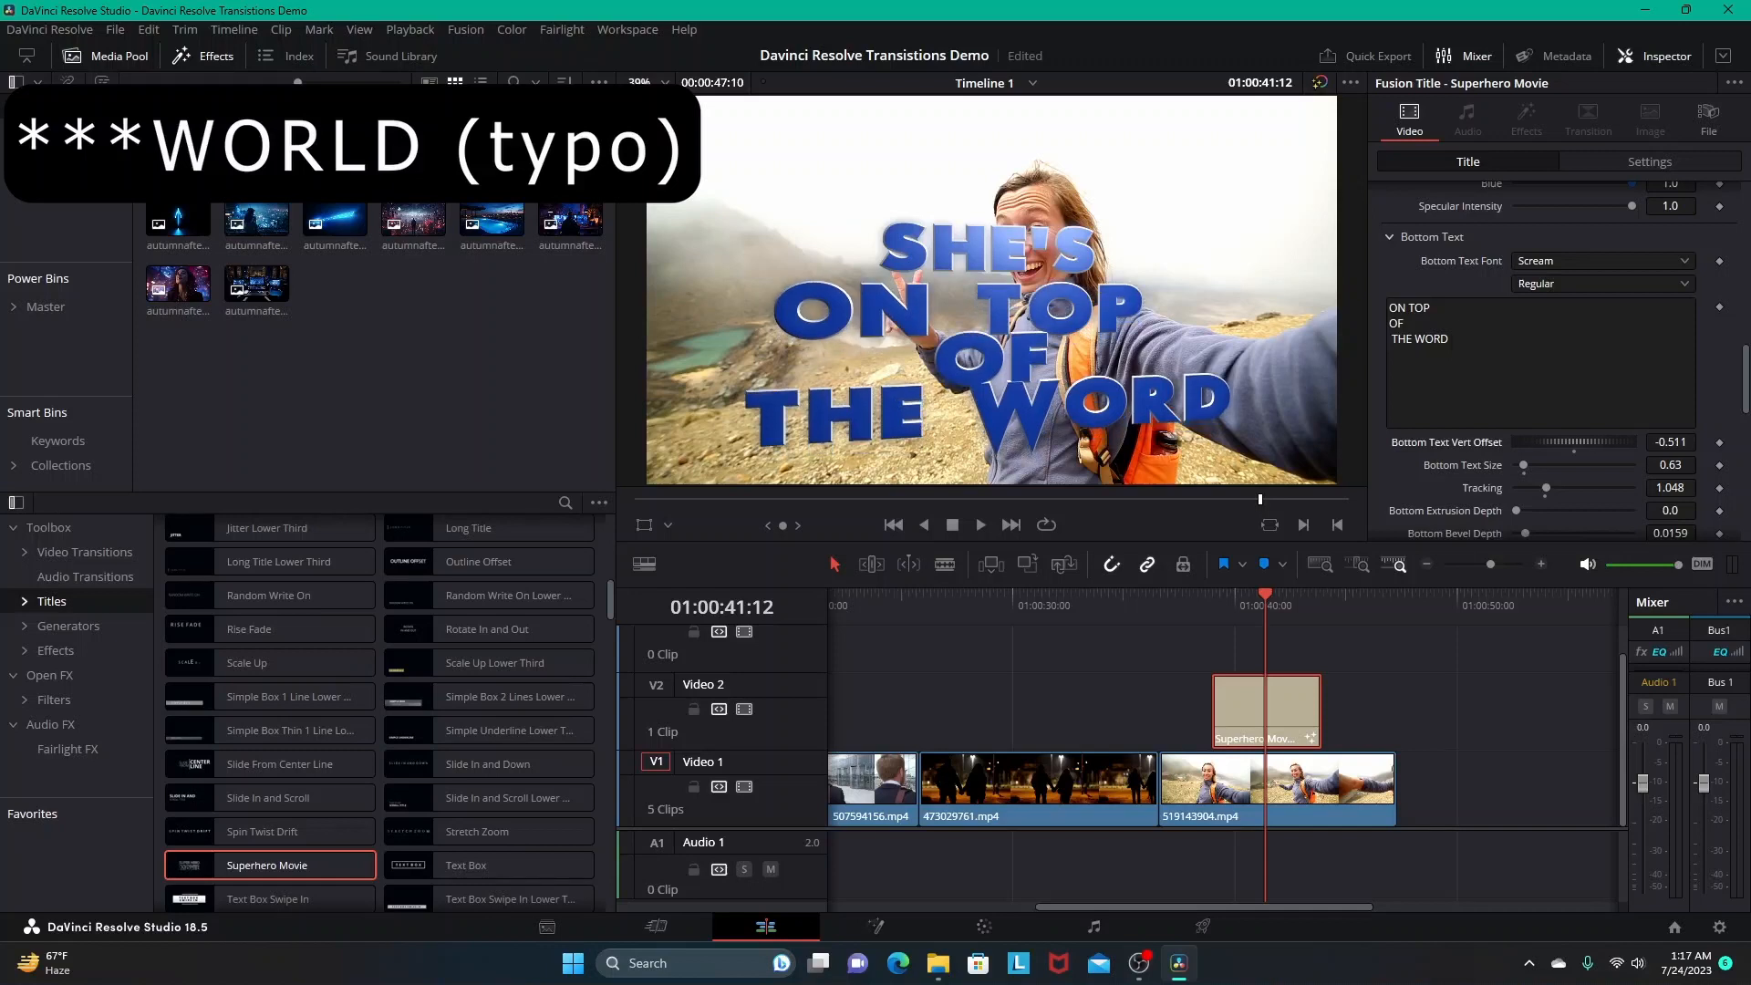
Change the top text color of the Superhero Movie title to black (#000000)
scroll(1550, 365, down, 4)
scroll(1550, 364, up, 8)
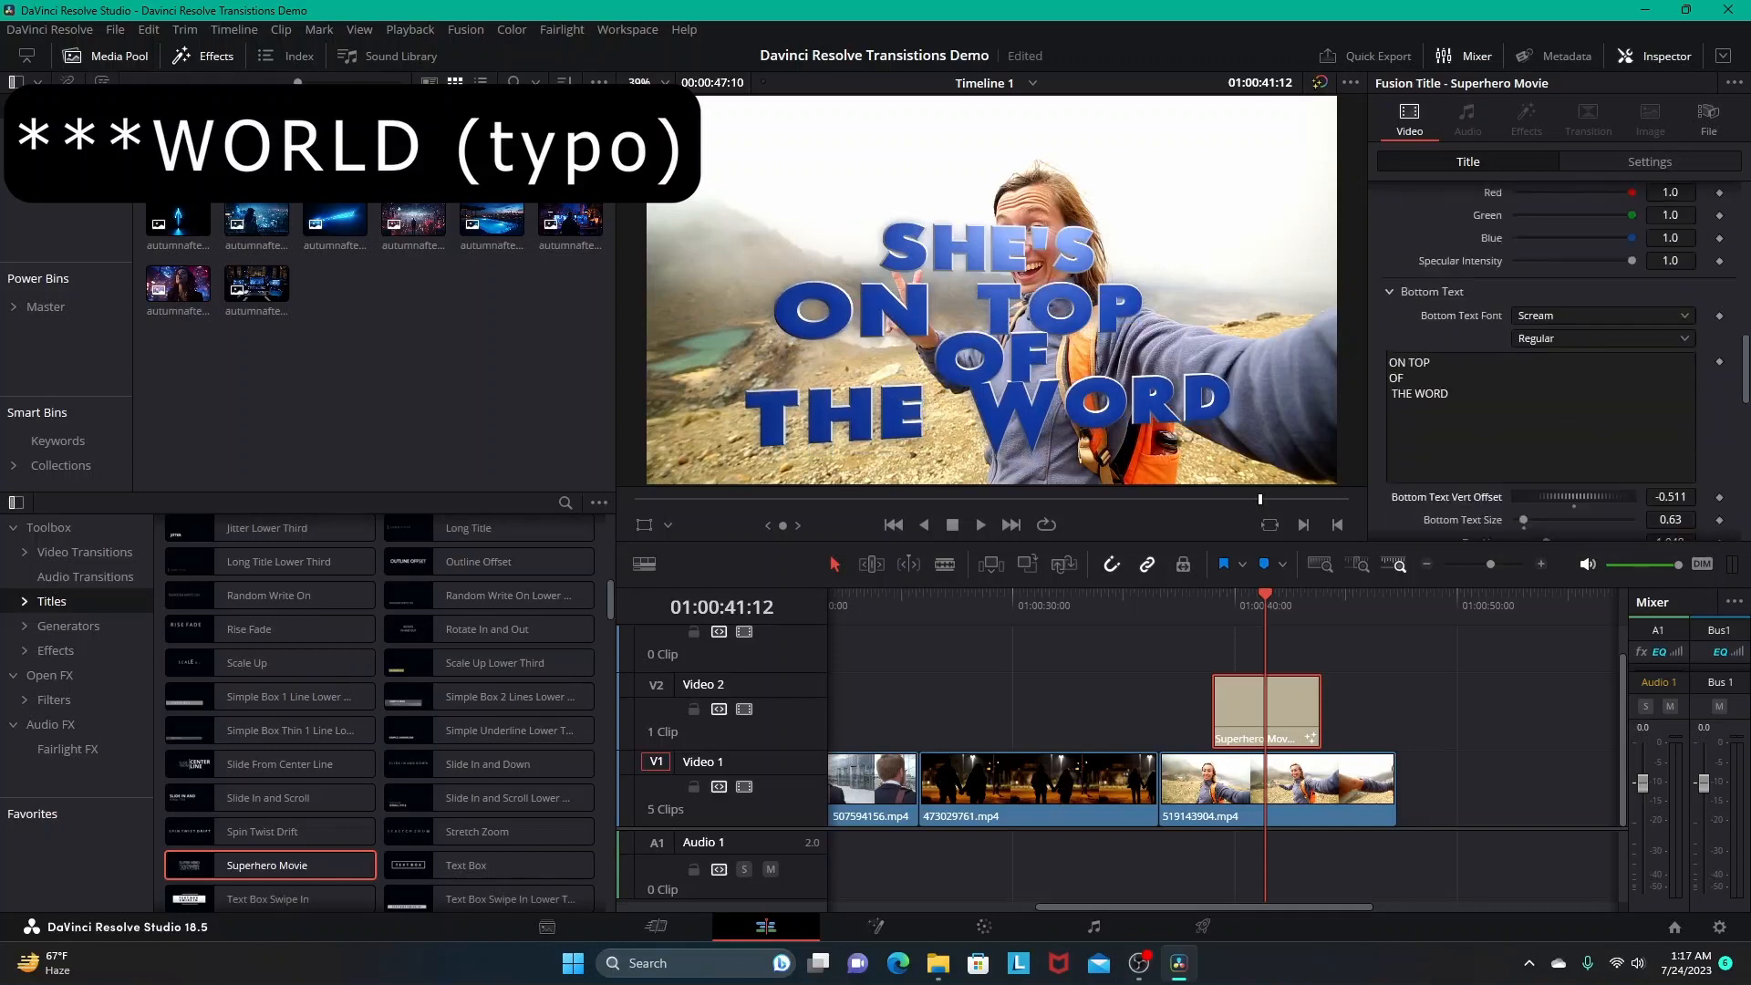
scroll(1578, 365, up, 5)
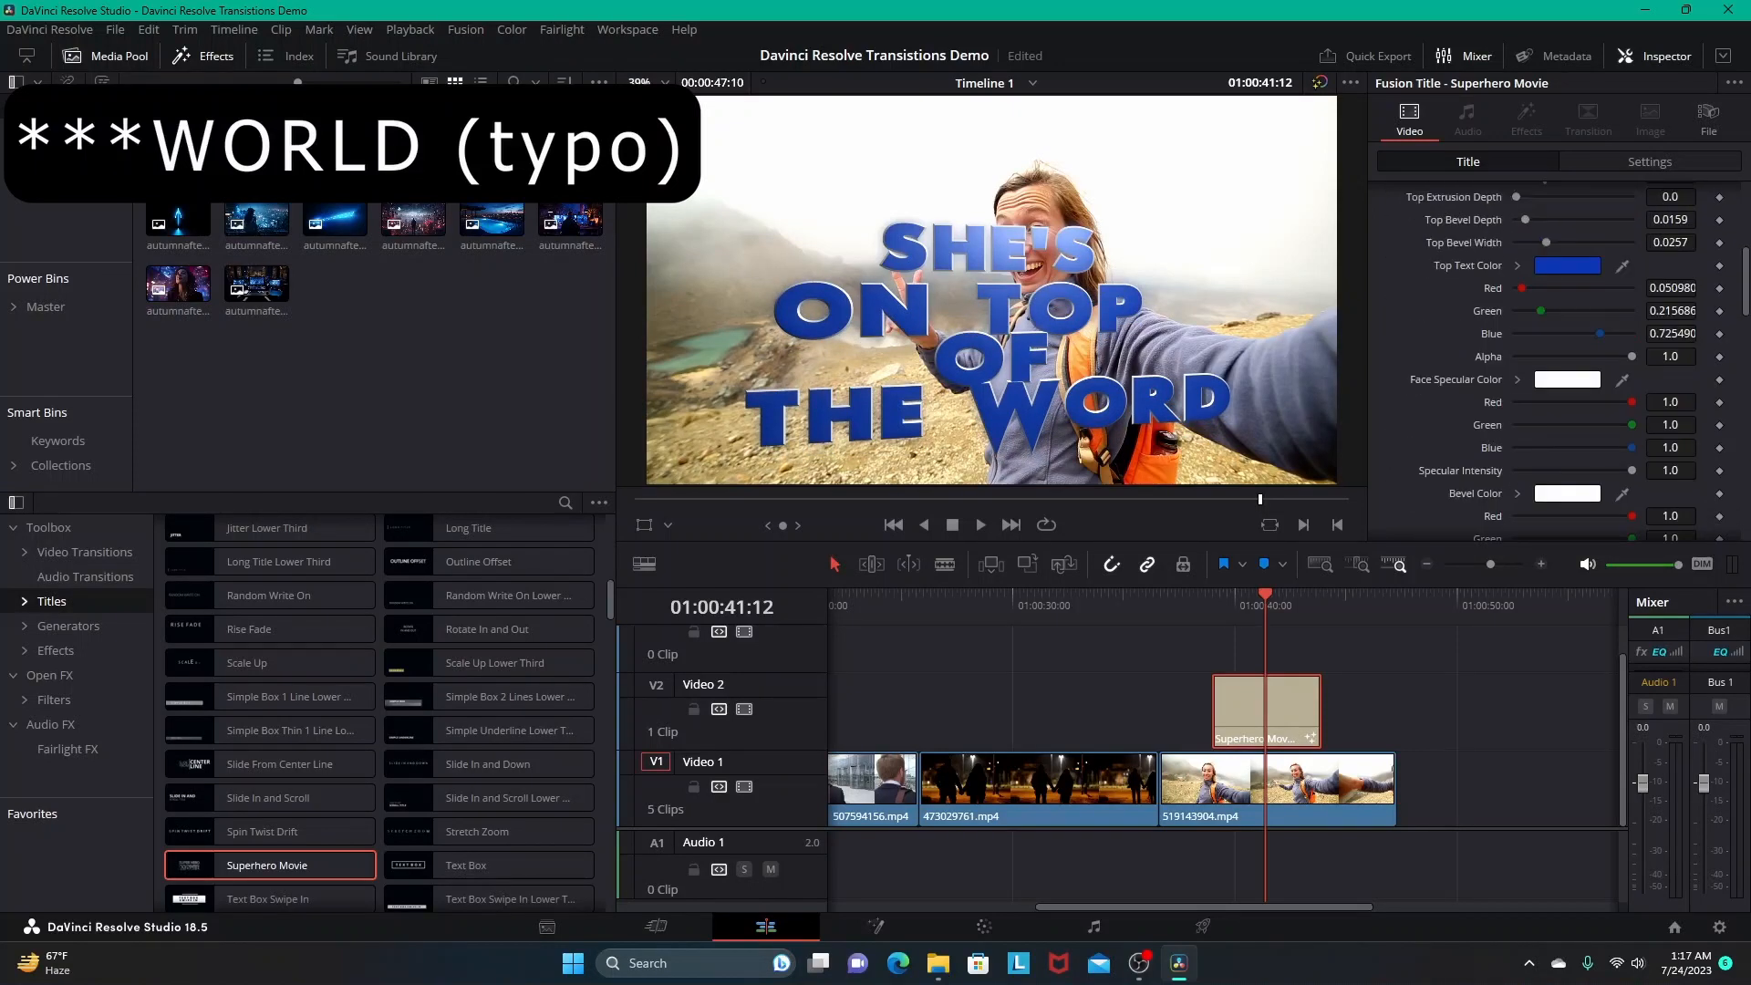
click(1567, 375)
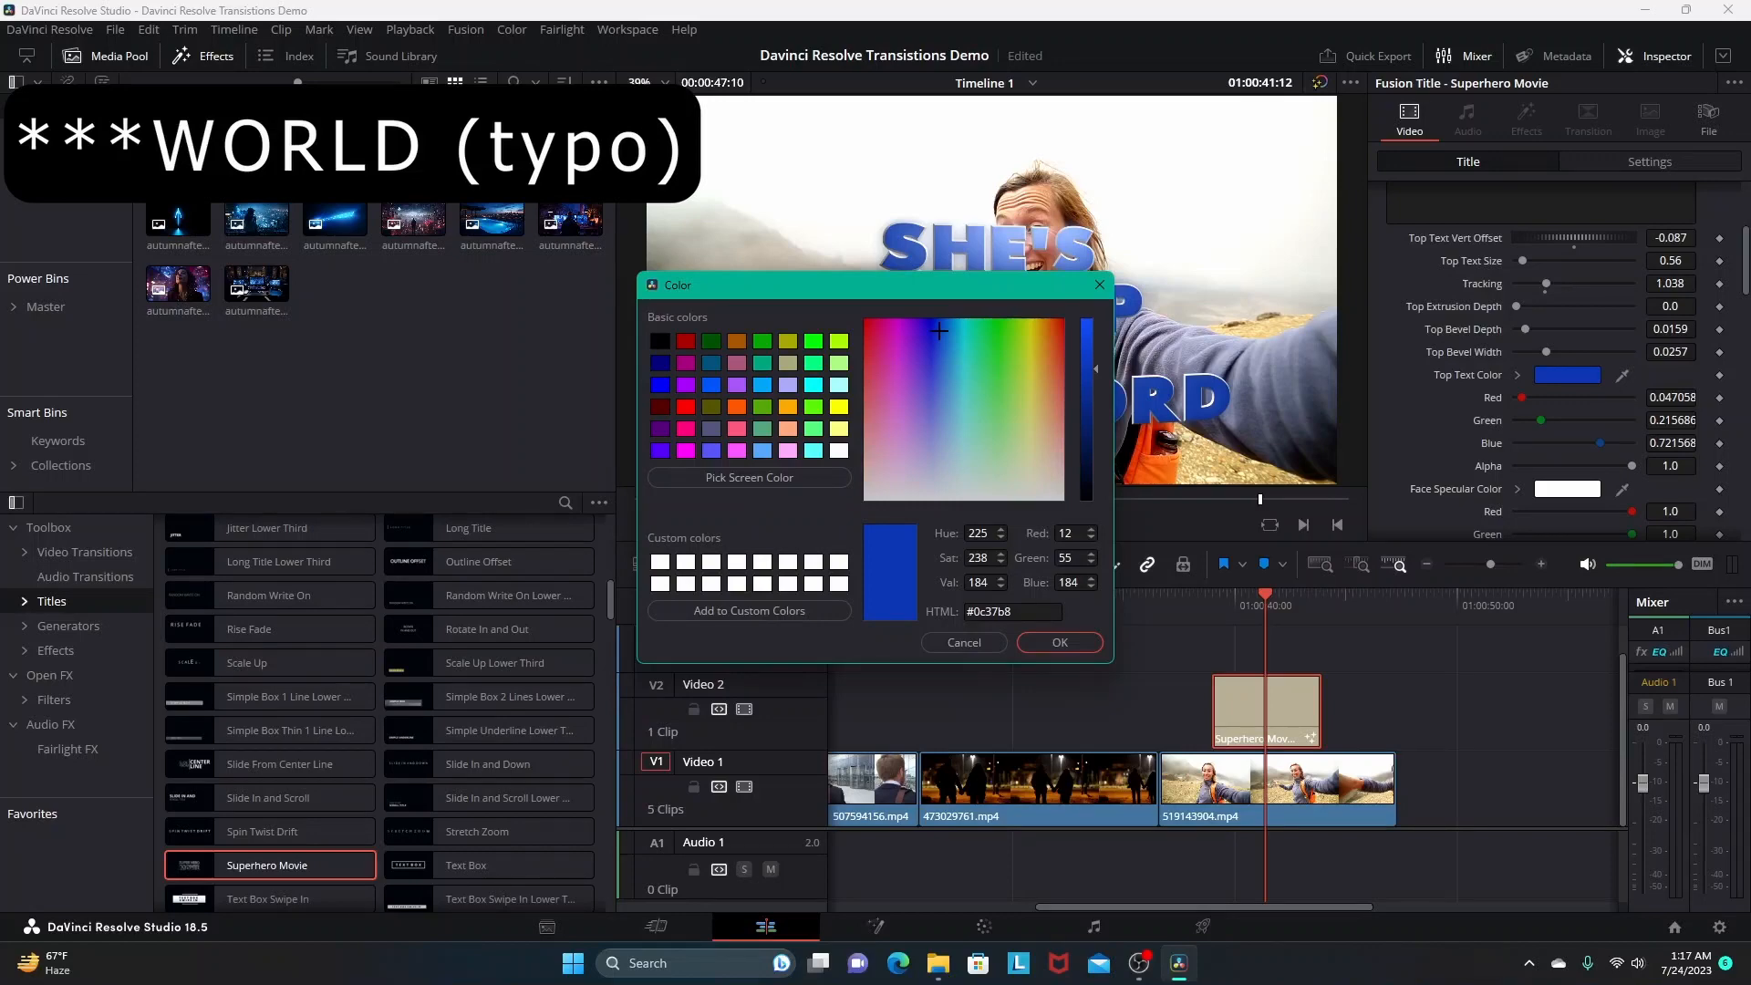
click(660, 340)
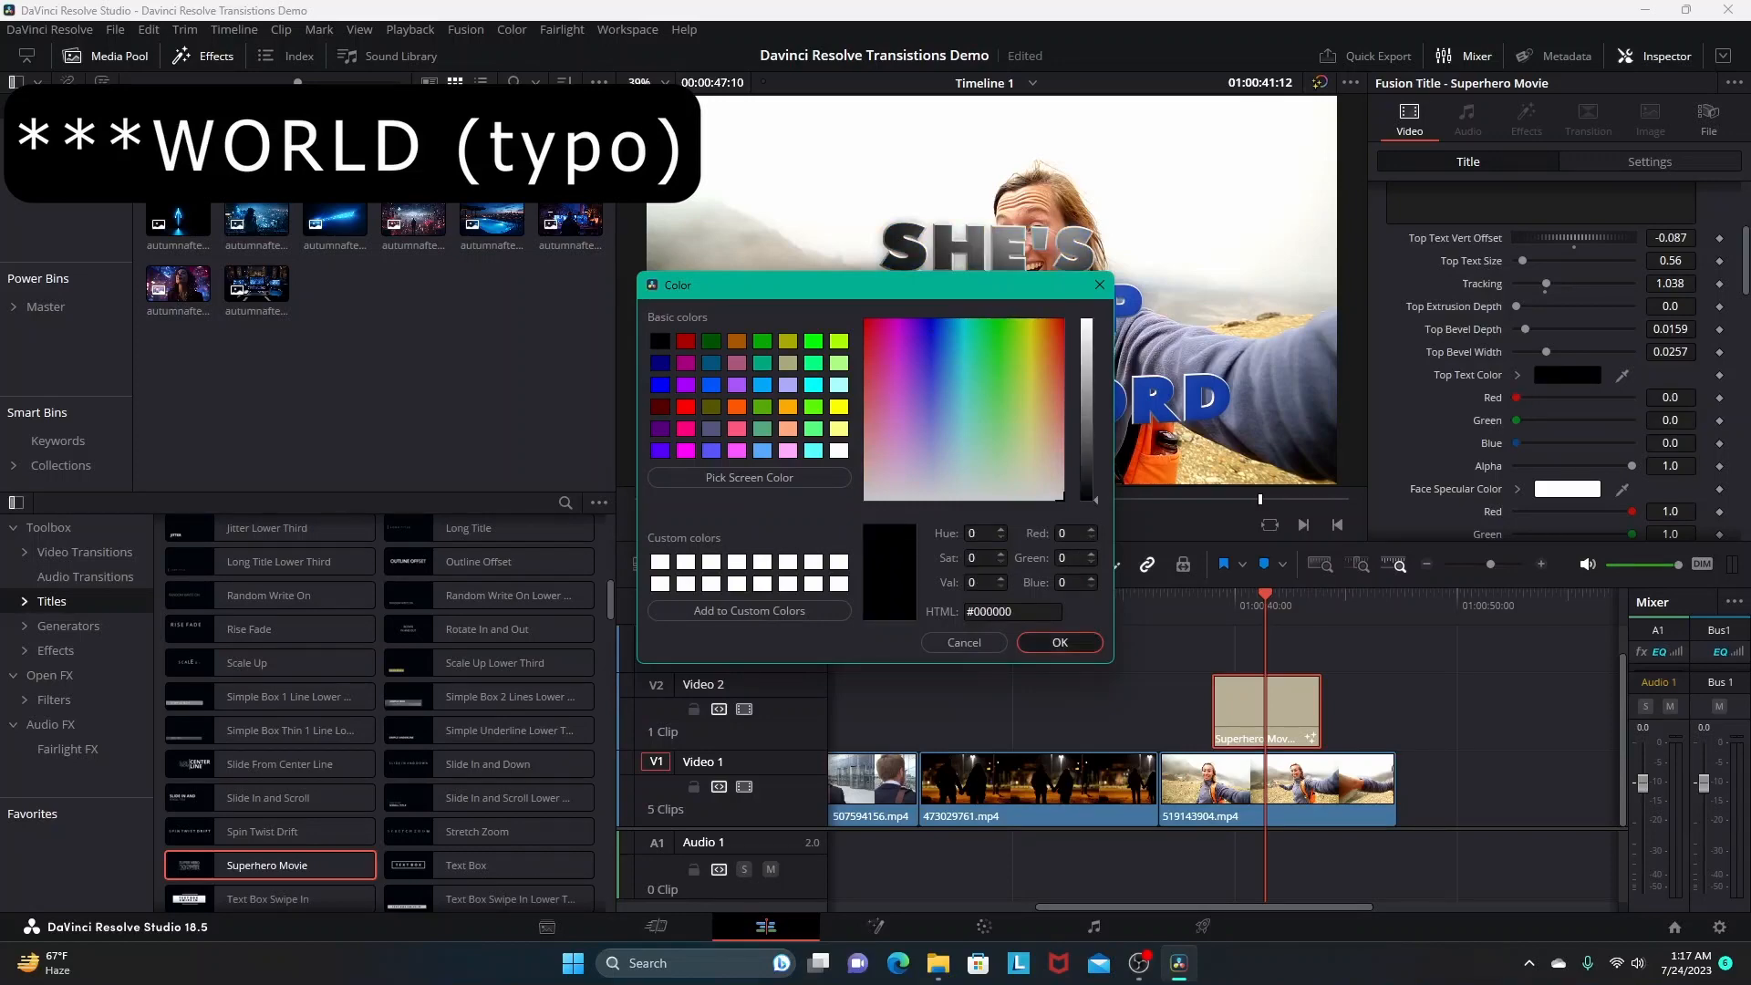
click(1060, 642)
Change the bottom text color of the Superhero Movie title to black (#000000) as well
scroll(1550, 365, down, 3)
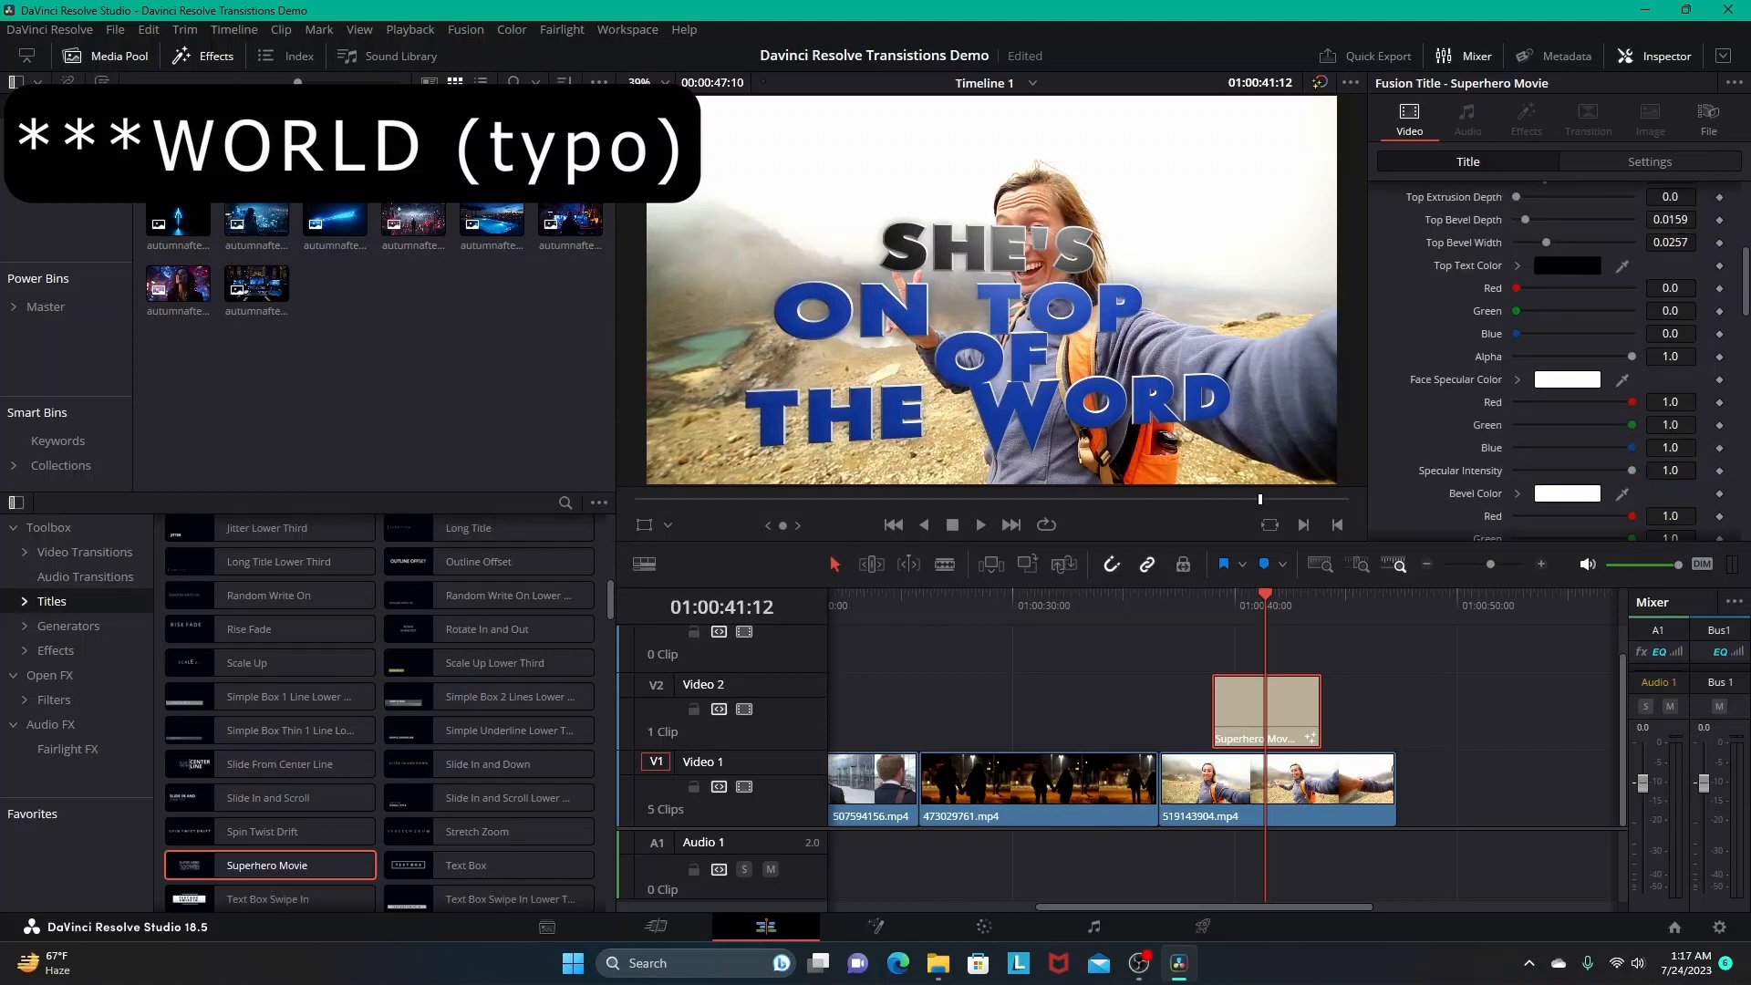
scroll(1550, 365, down, 9)
scroll(1551, 347, down, 2)
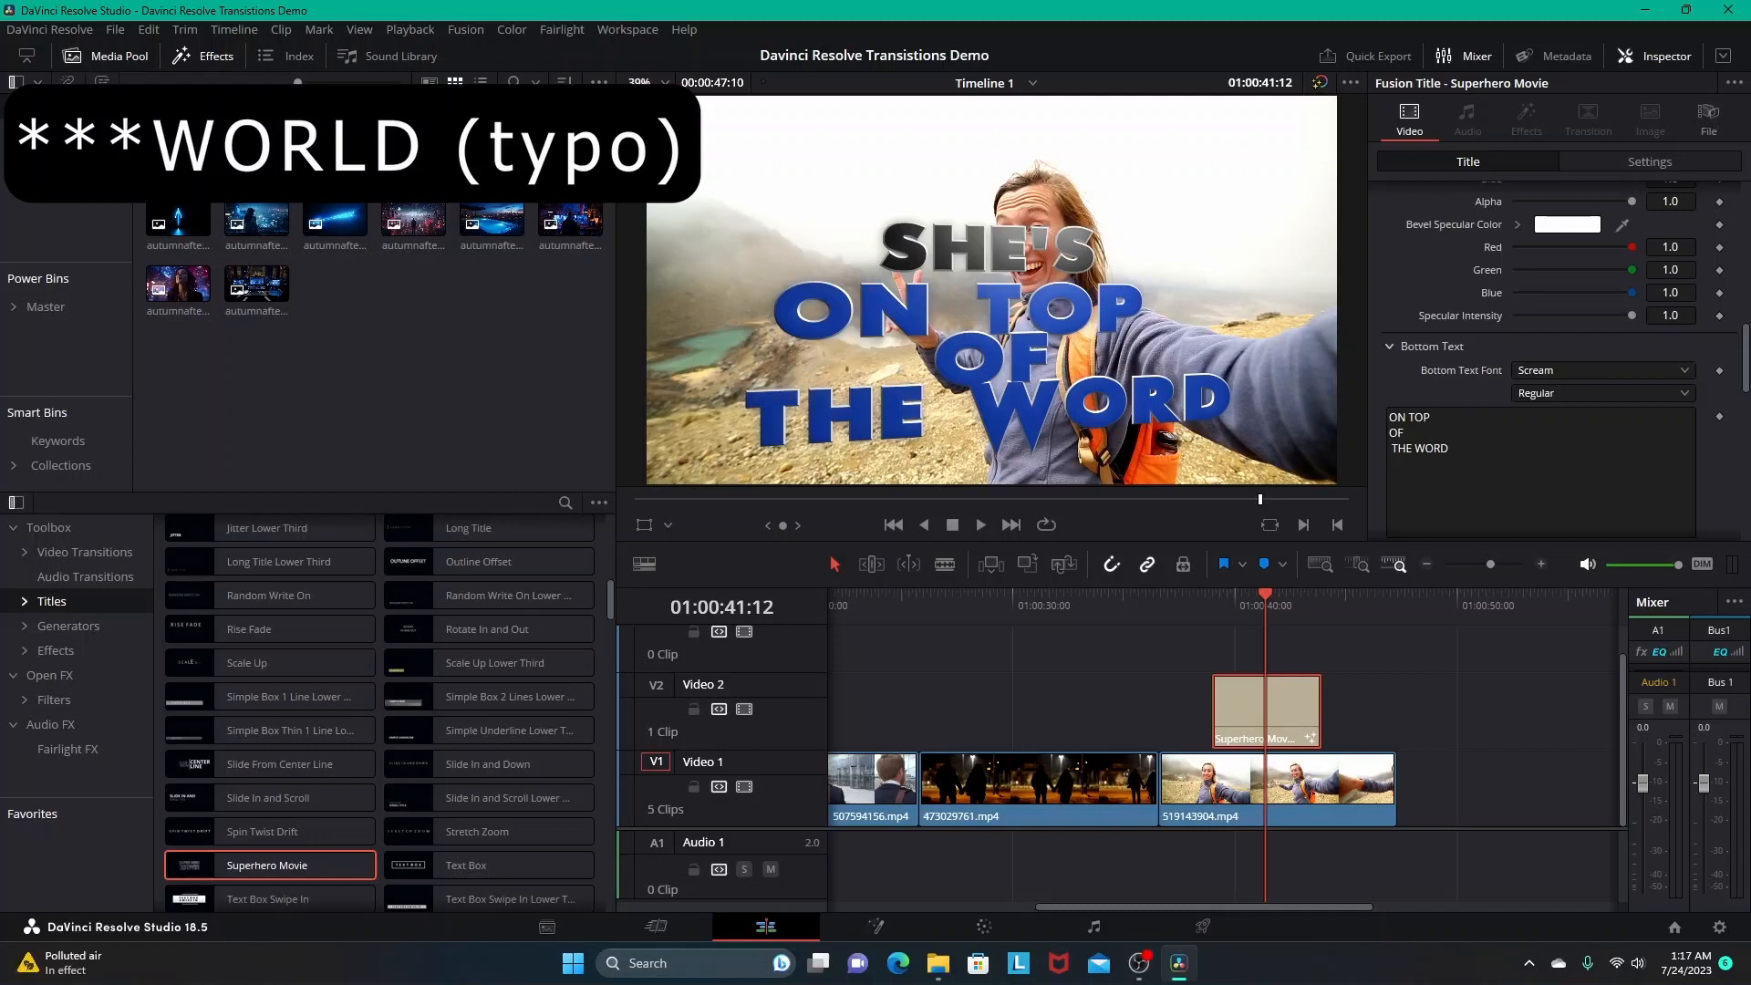
scroll(1551, 364, down, 5)
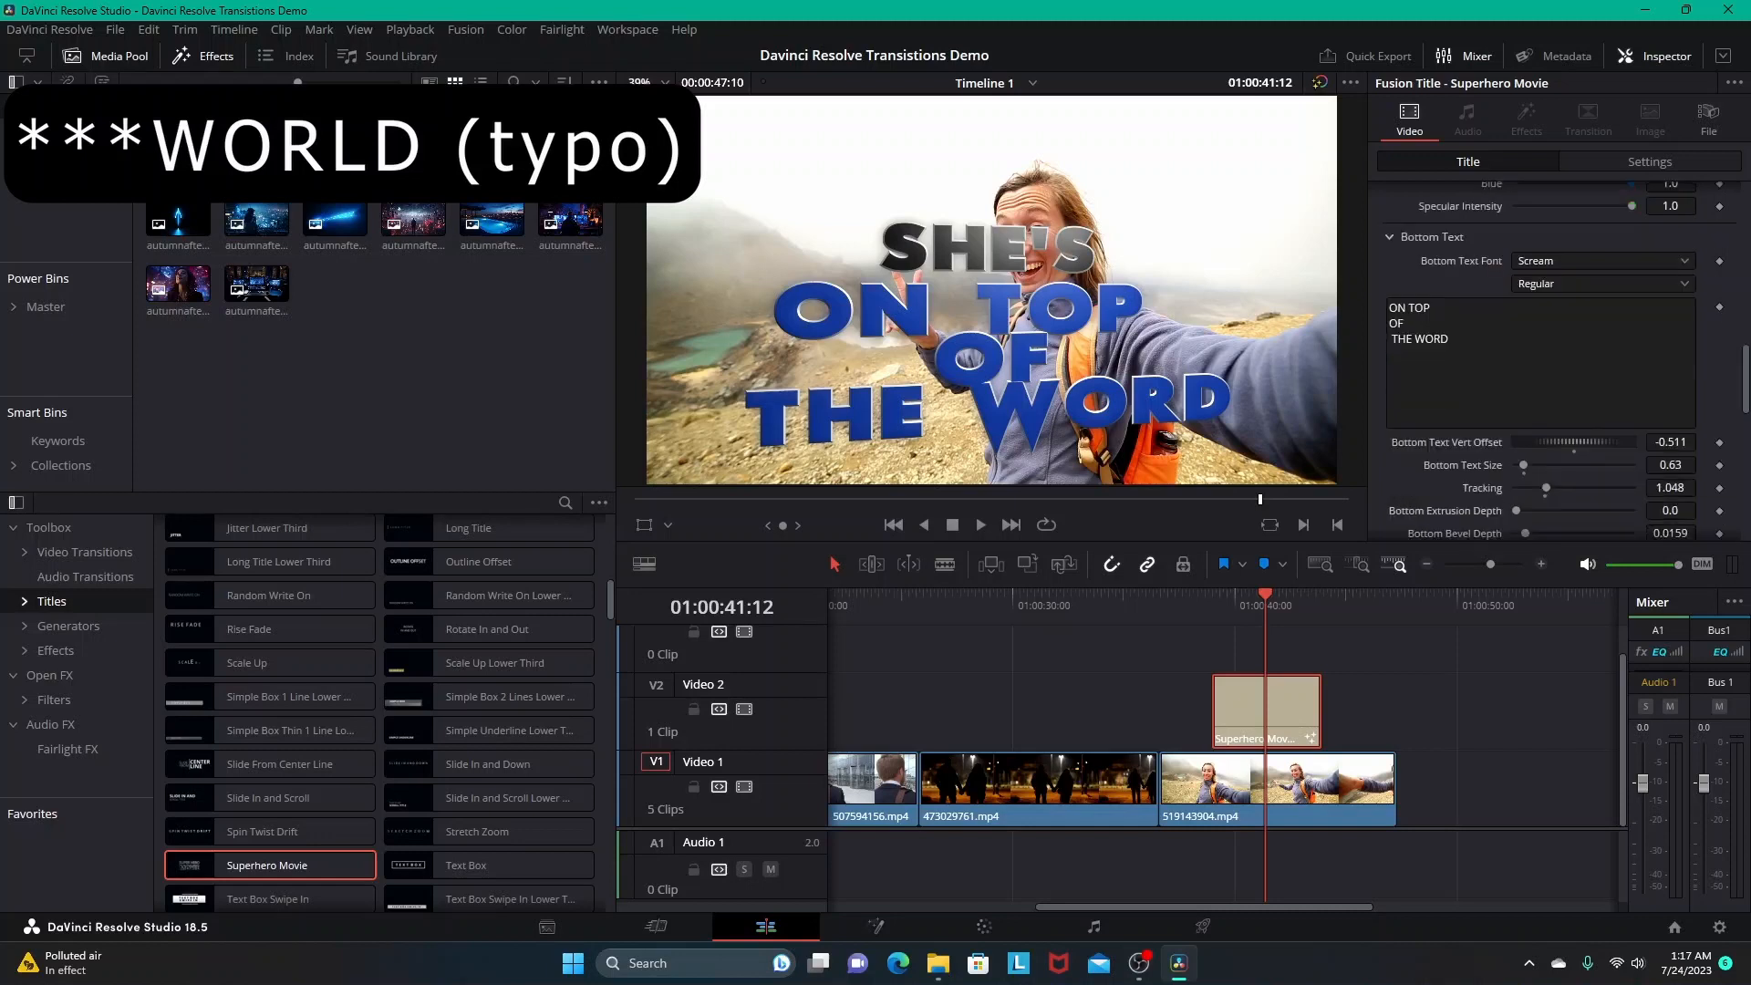
click(1566, 470)
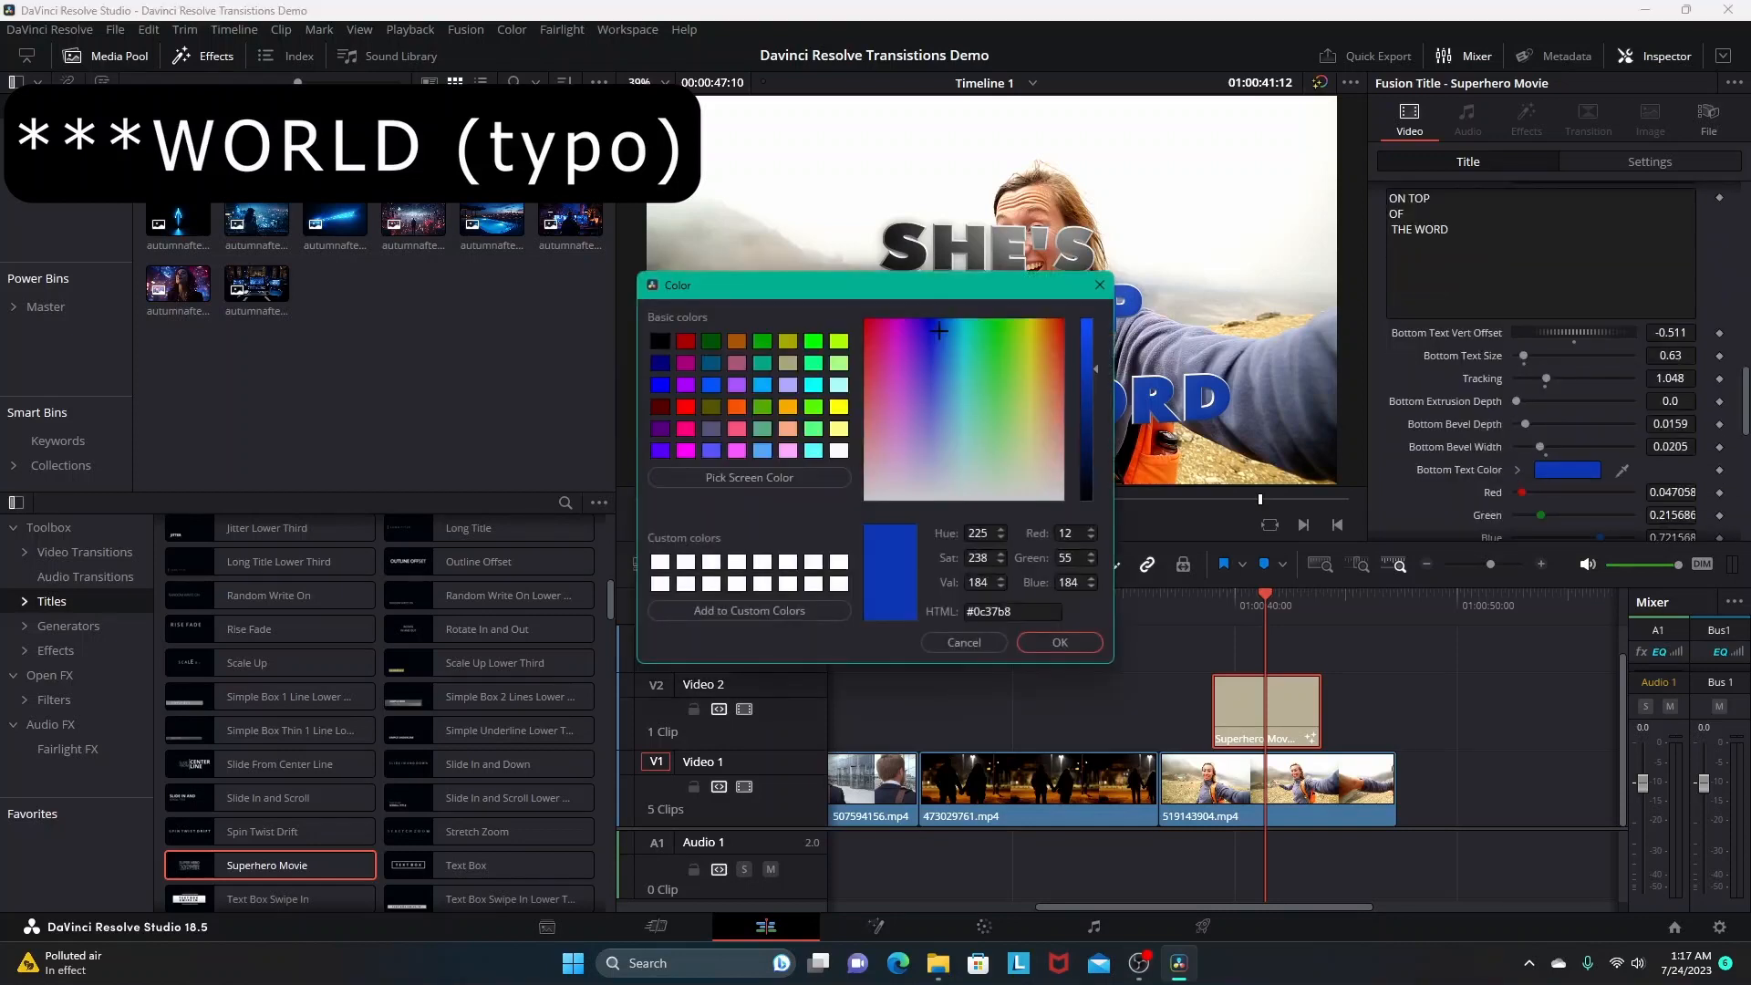
click(660, 341)
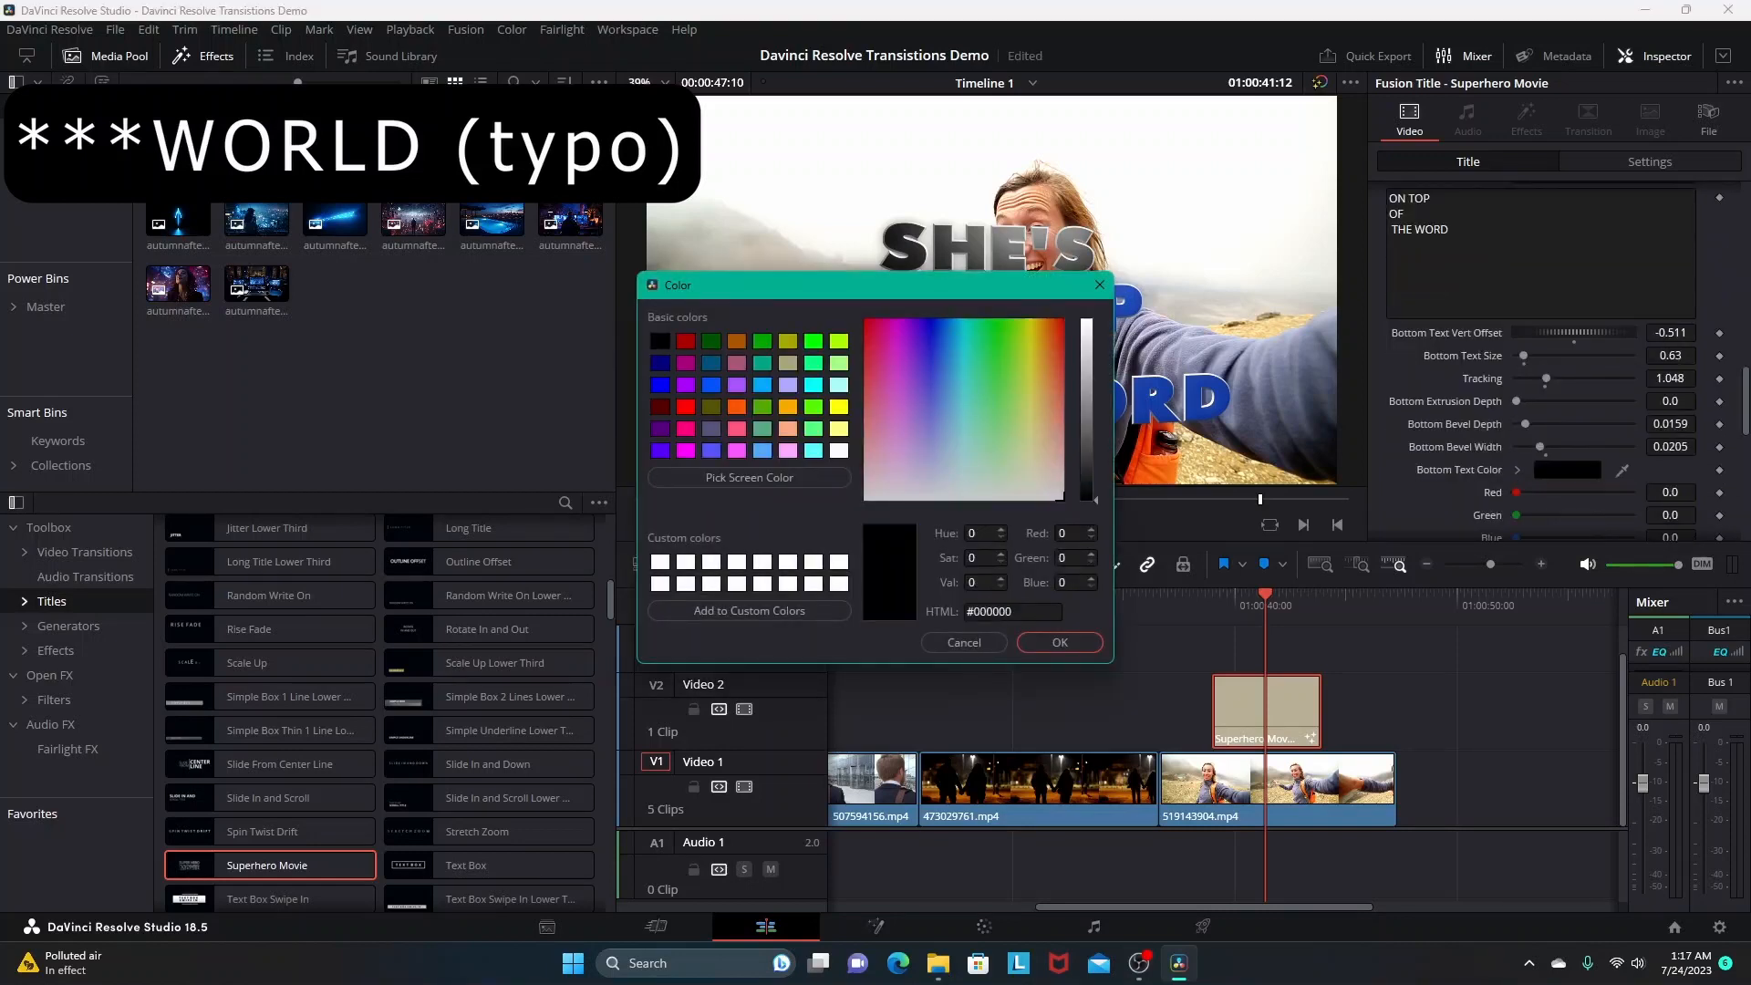
click(1058, 642)
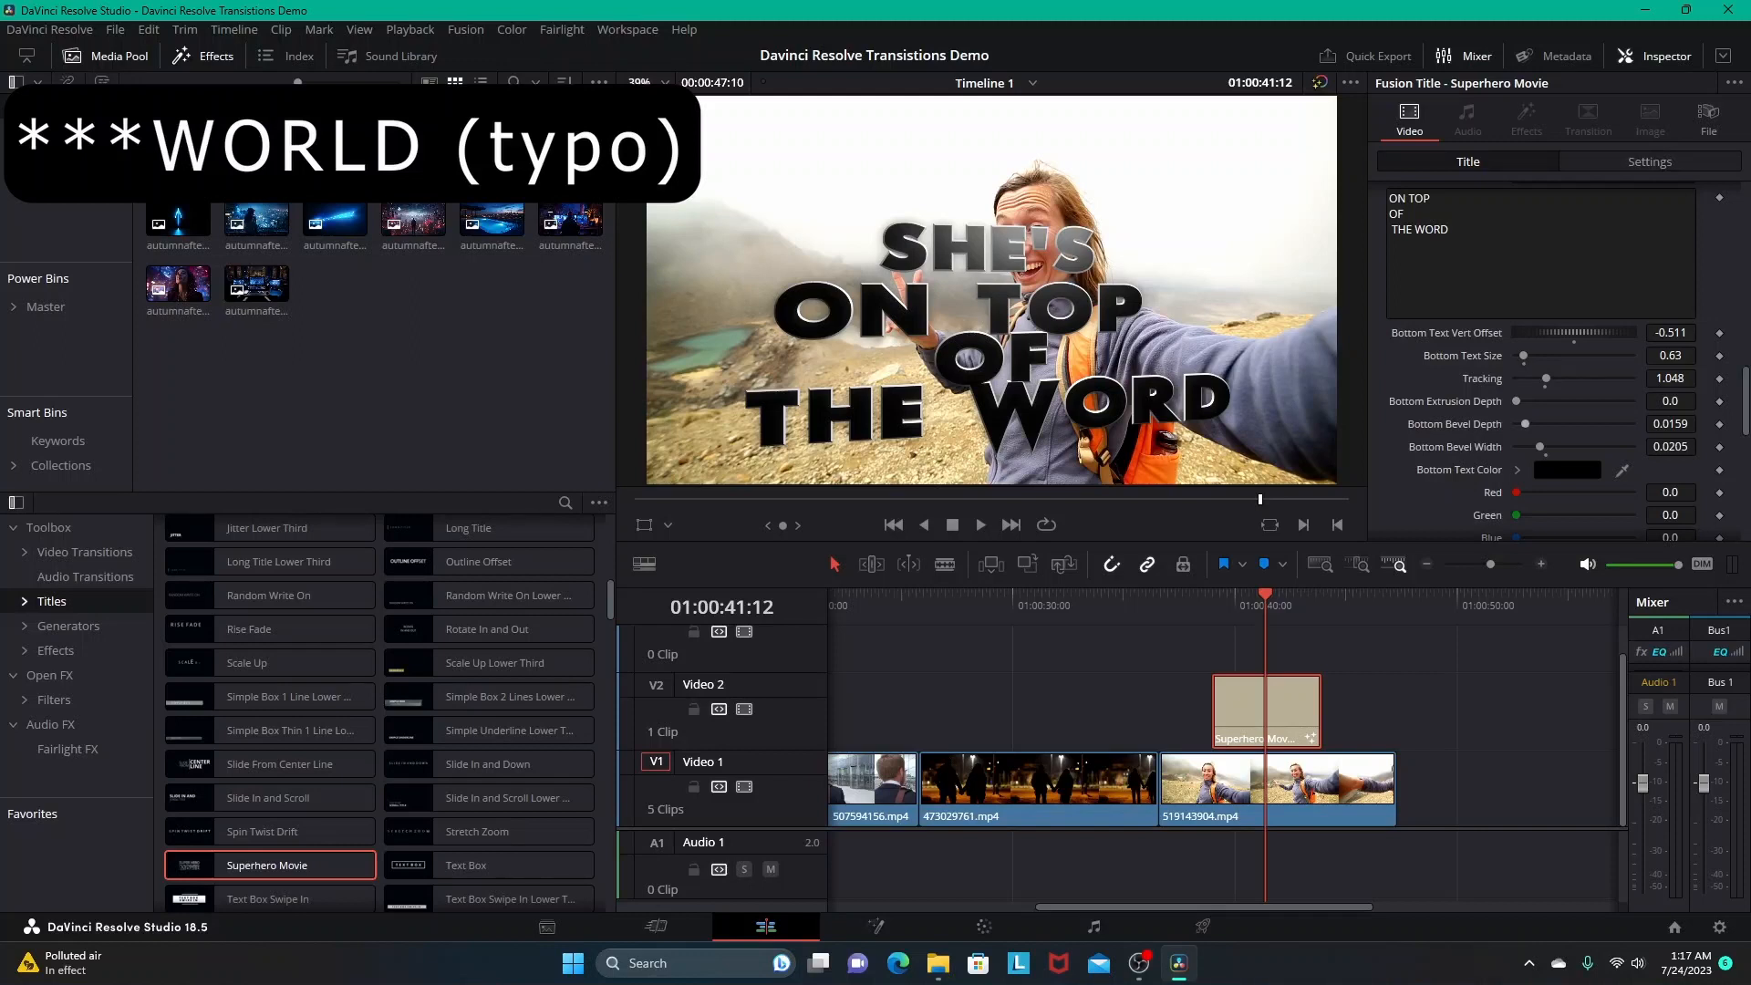
Raise the whole title in the frame by setting its transform Y position to 106
click(1650, 161)
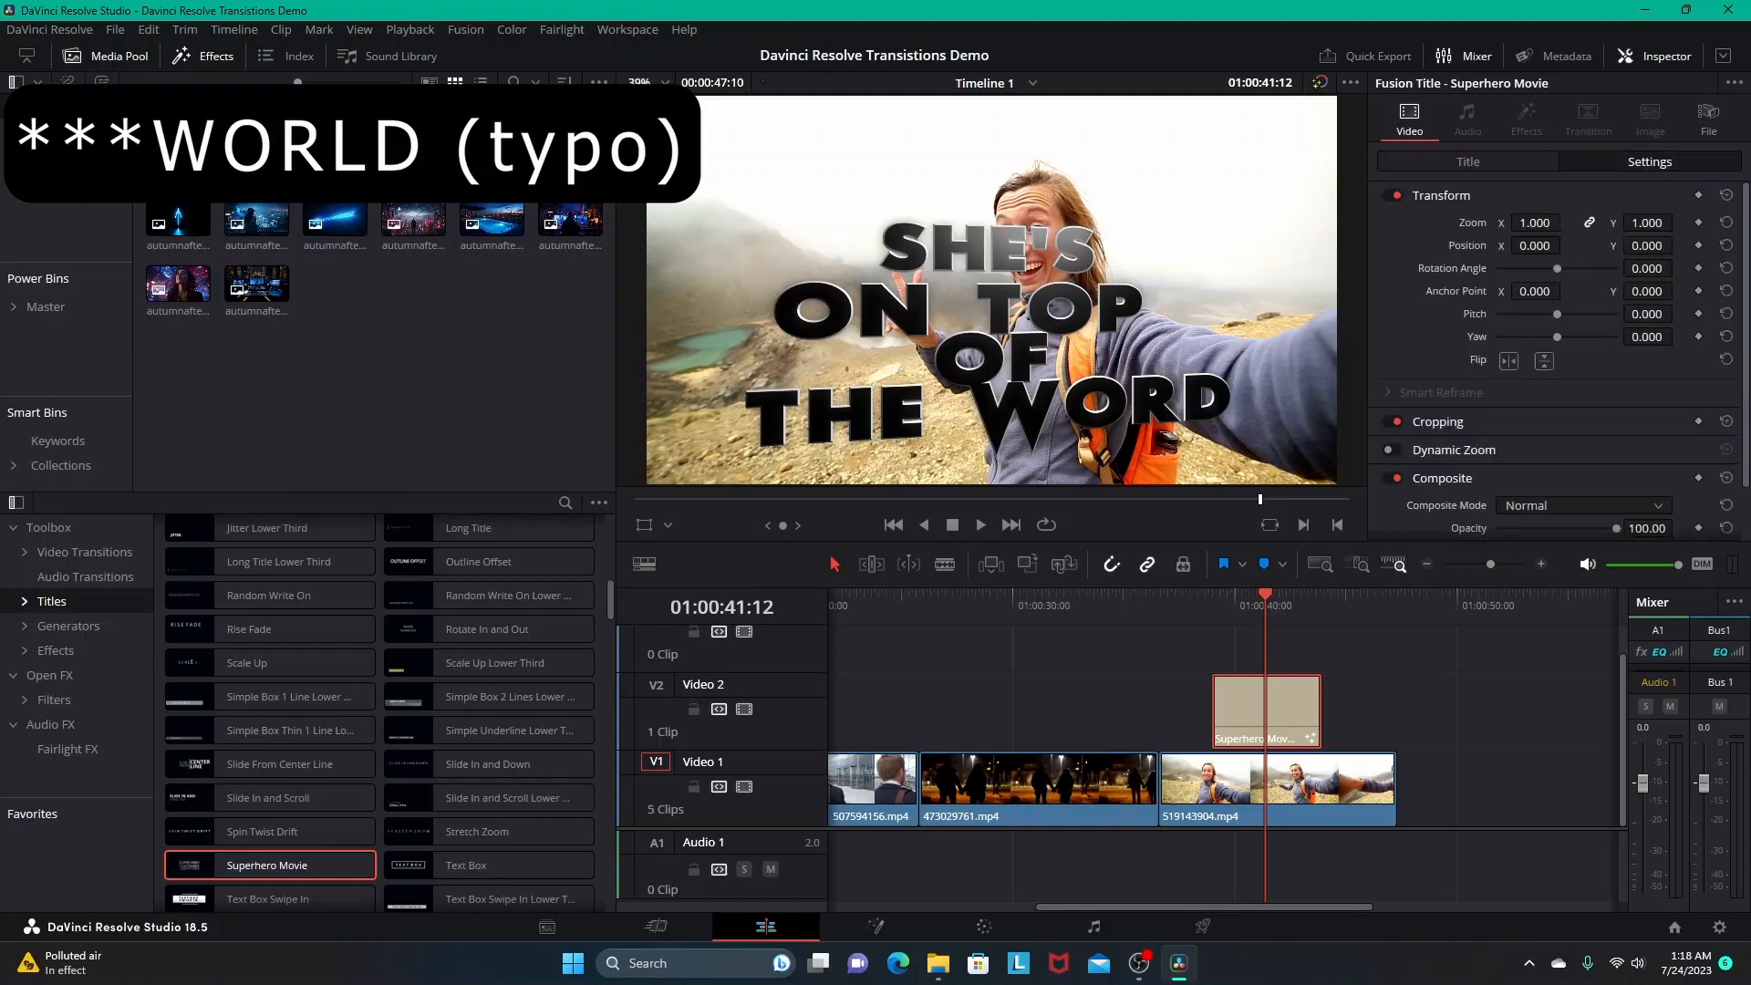
drag(1647, 246, 1684, 245)
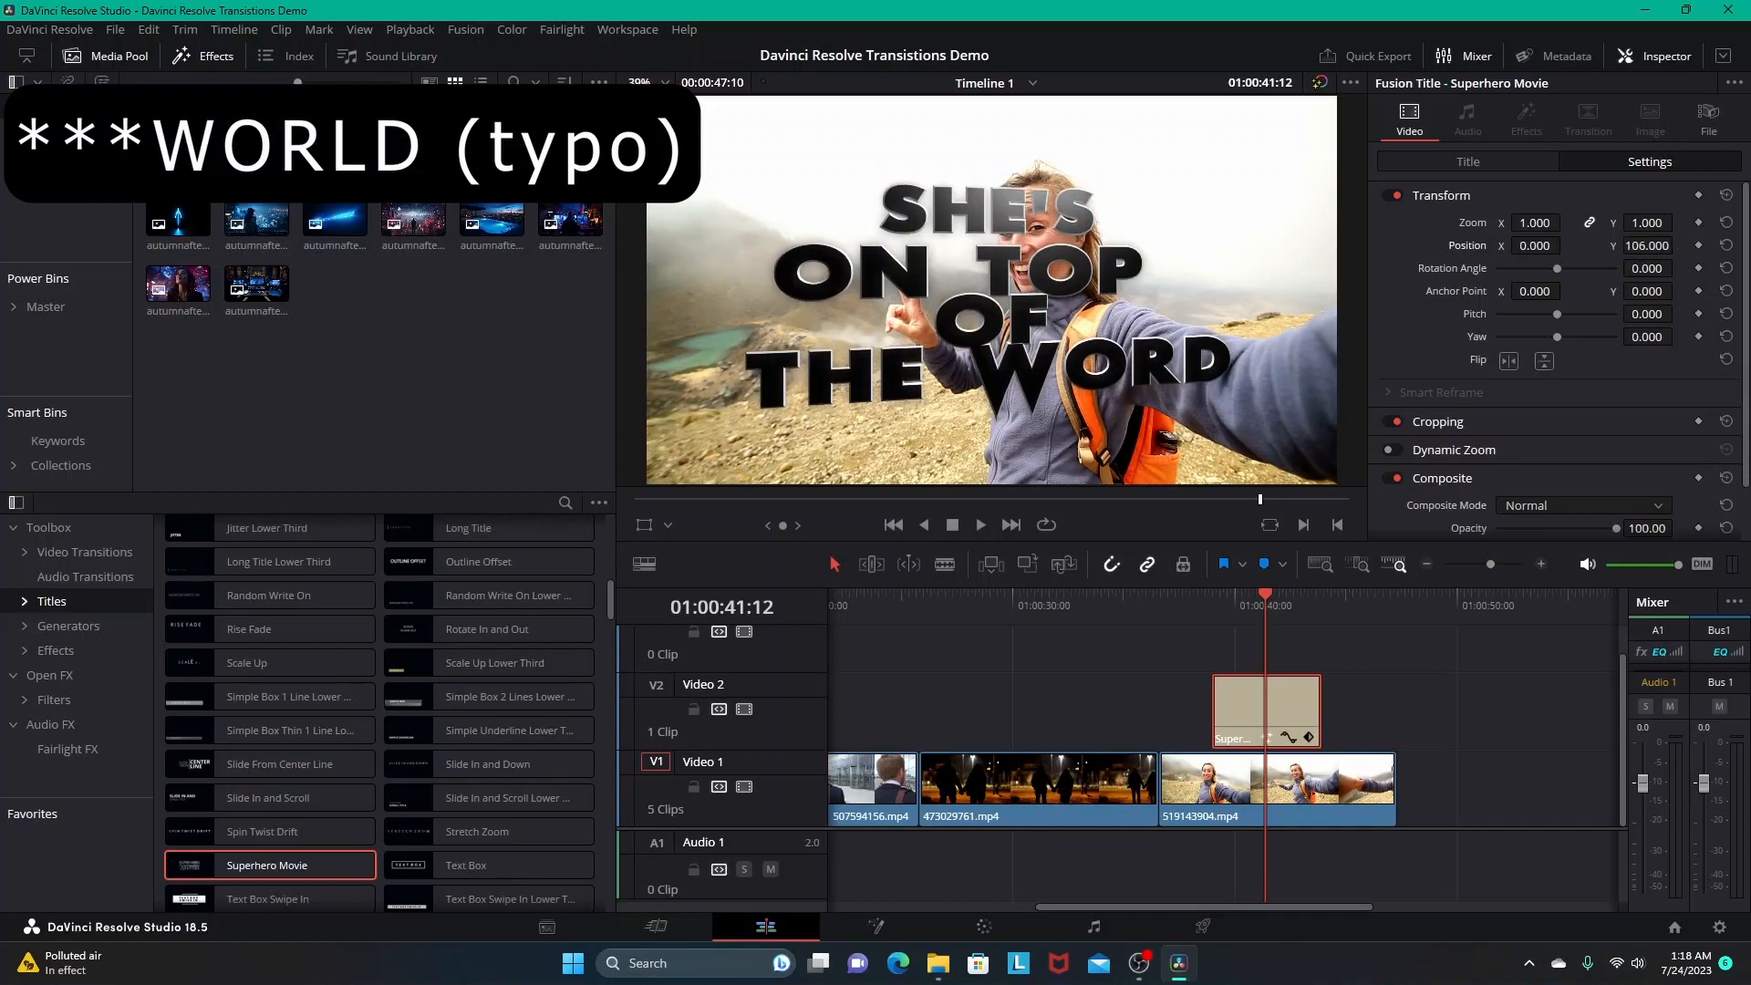
Play the last video clip from its start to review the restyled title's animation over the footage
key(Up)
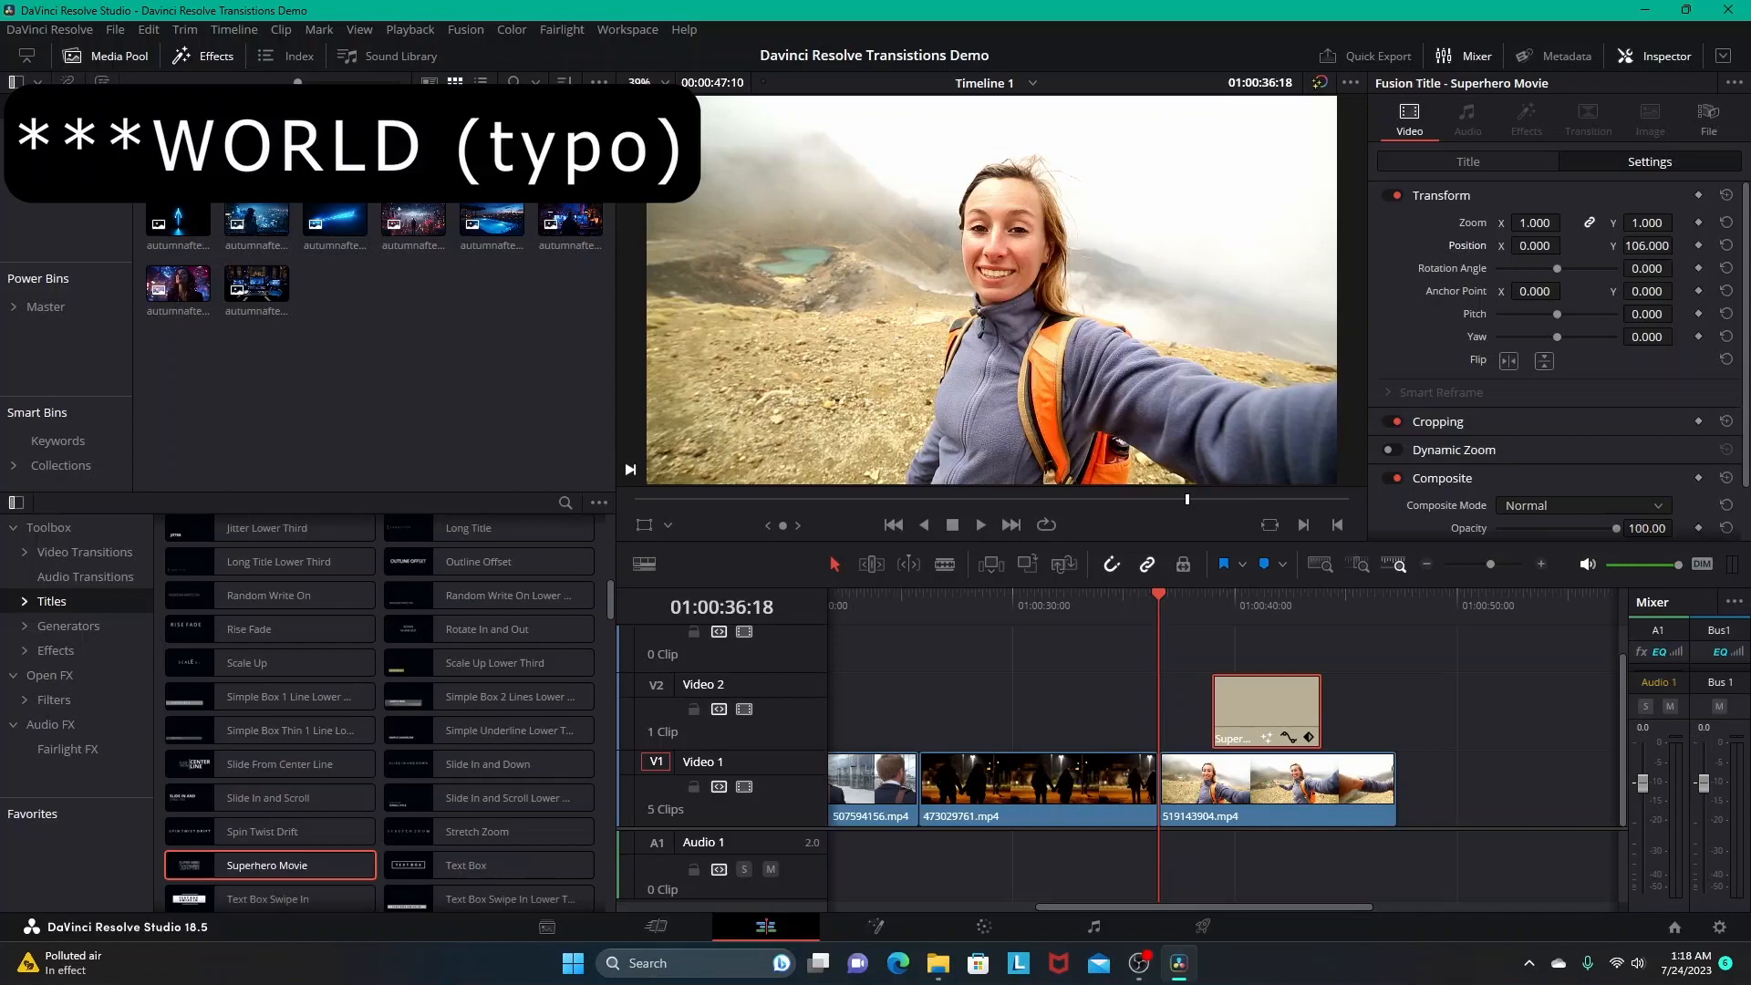
key(space)
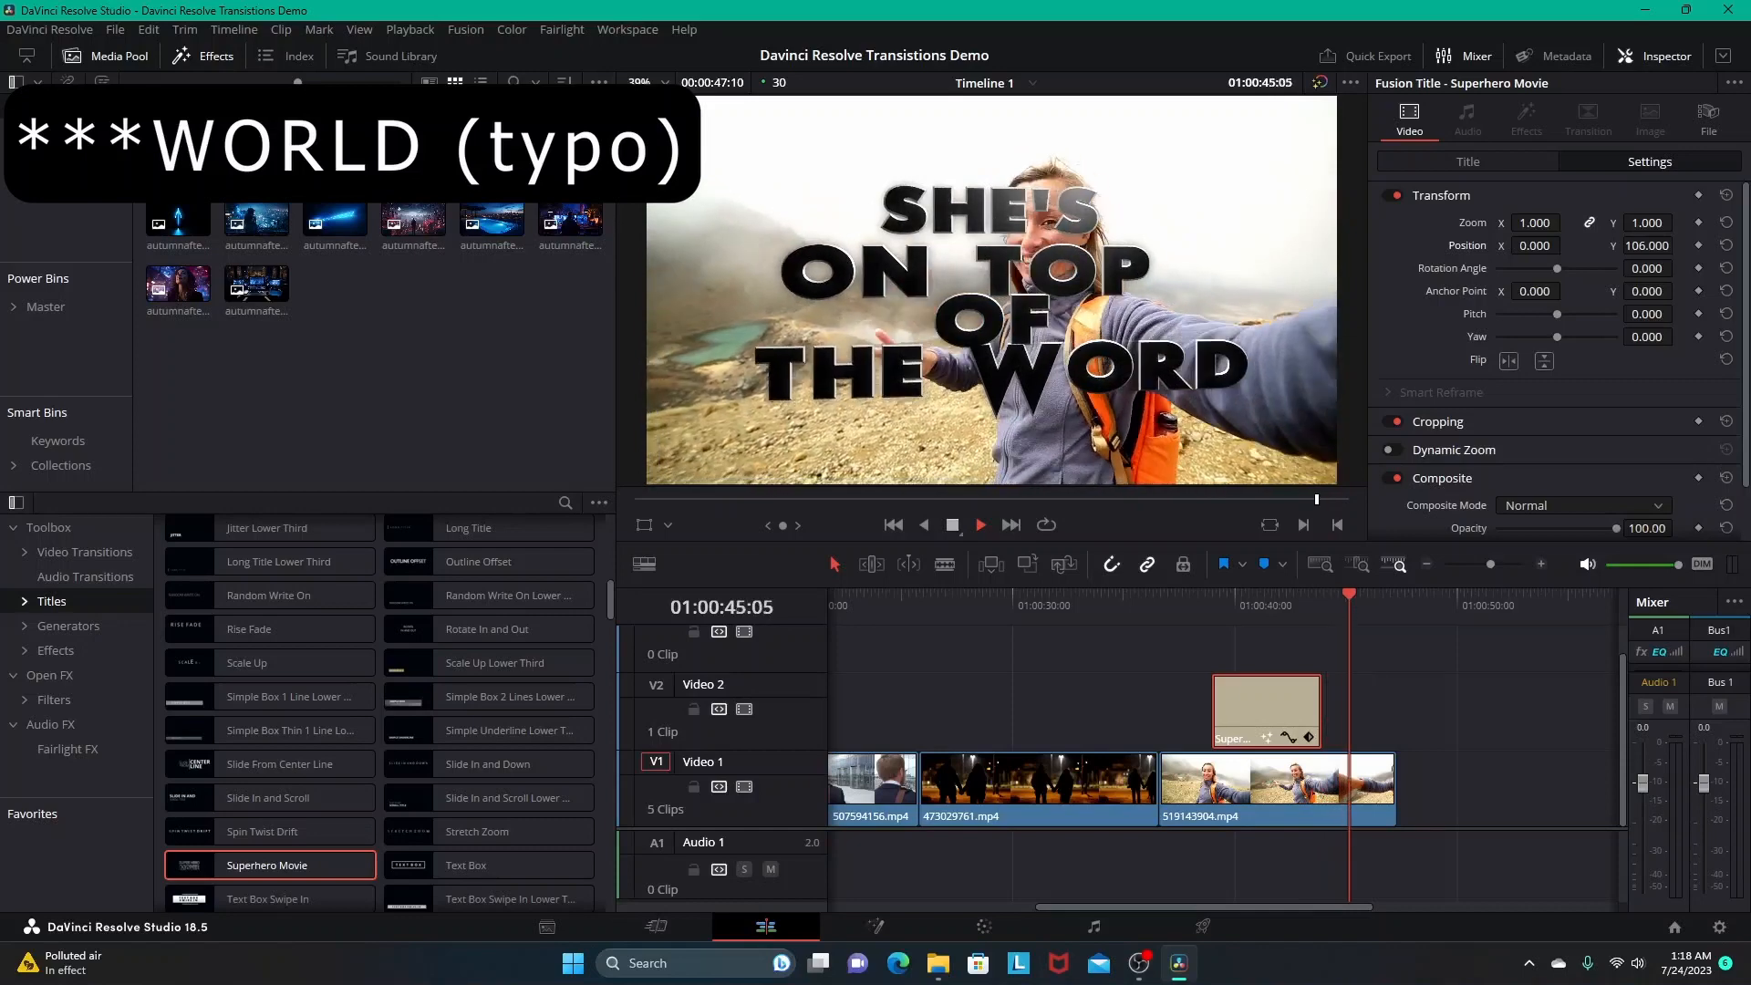
key(space)
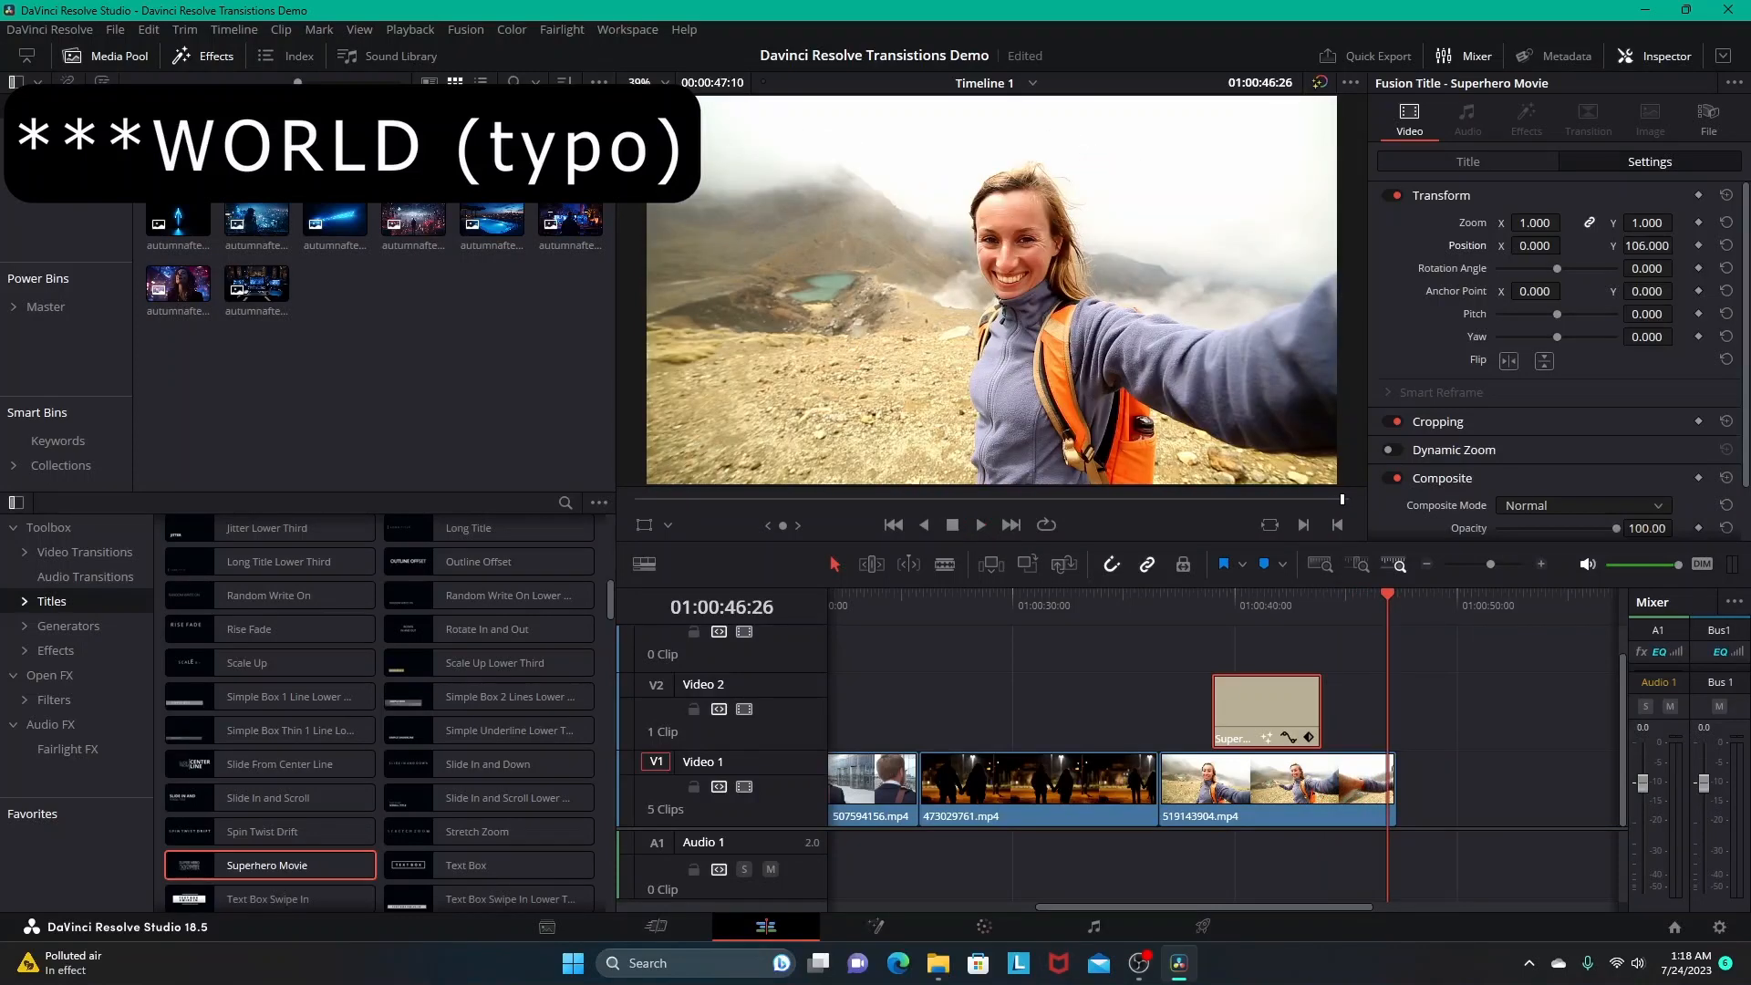
key(Up)
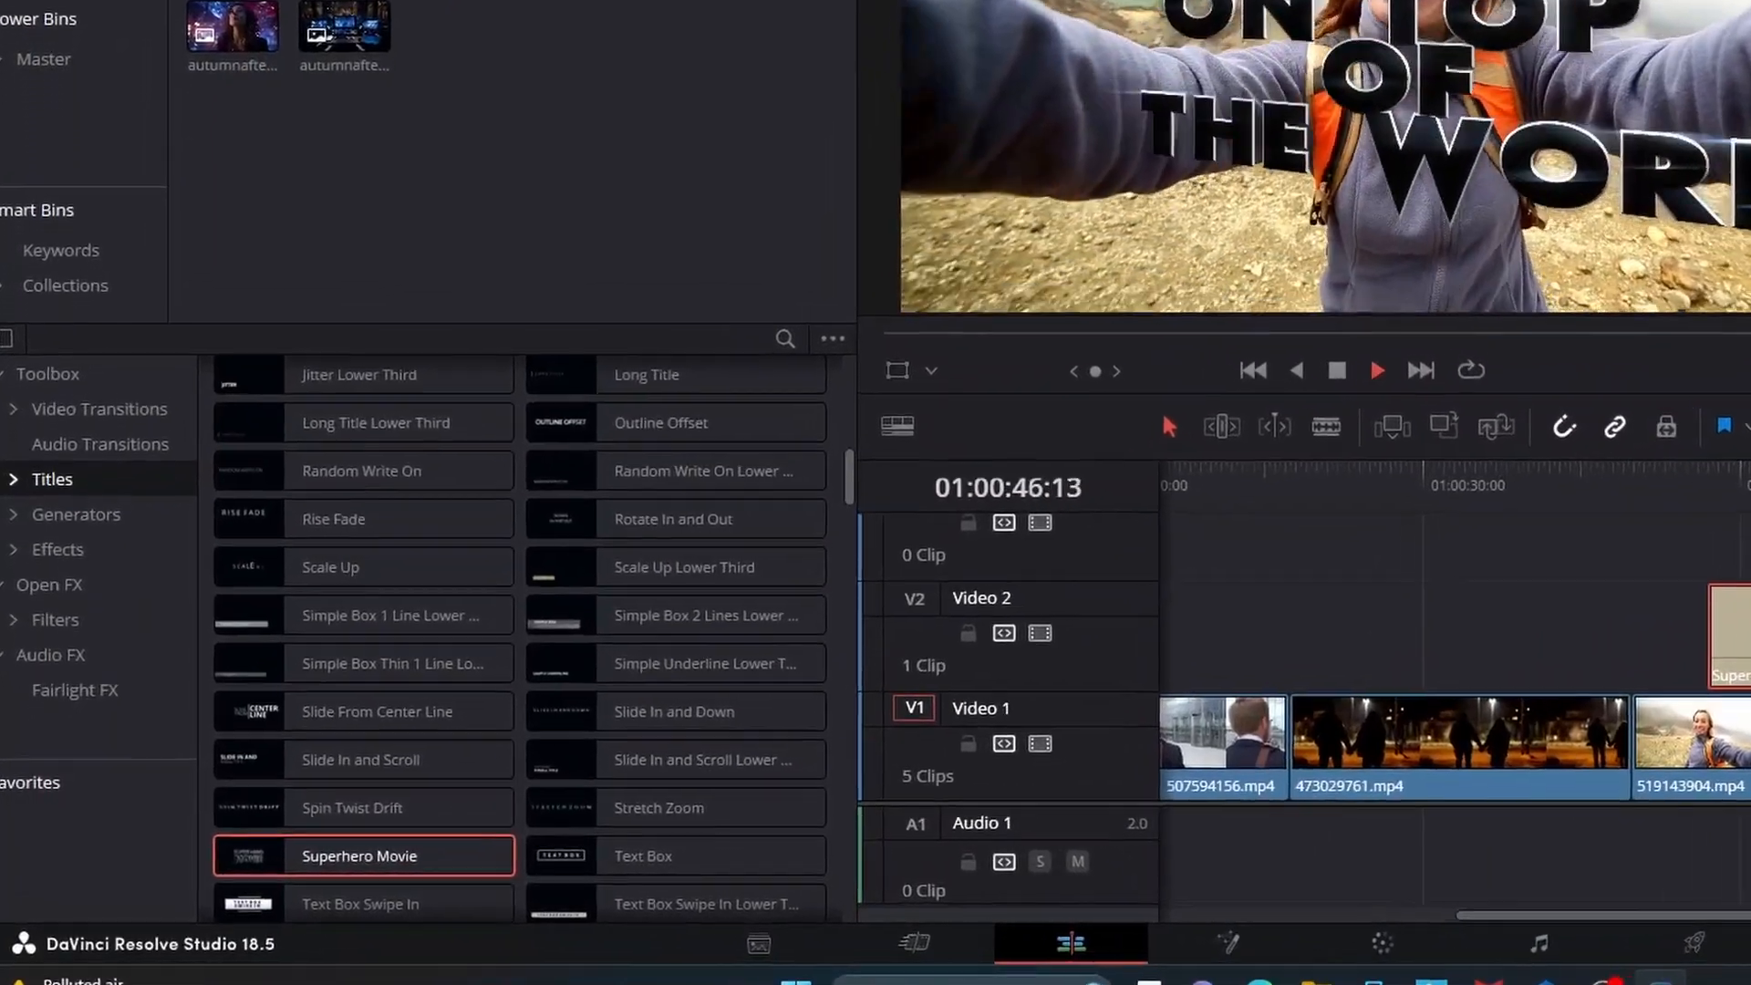
key(space)
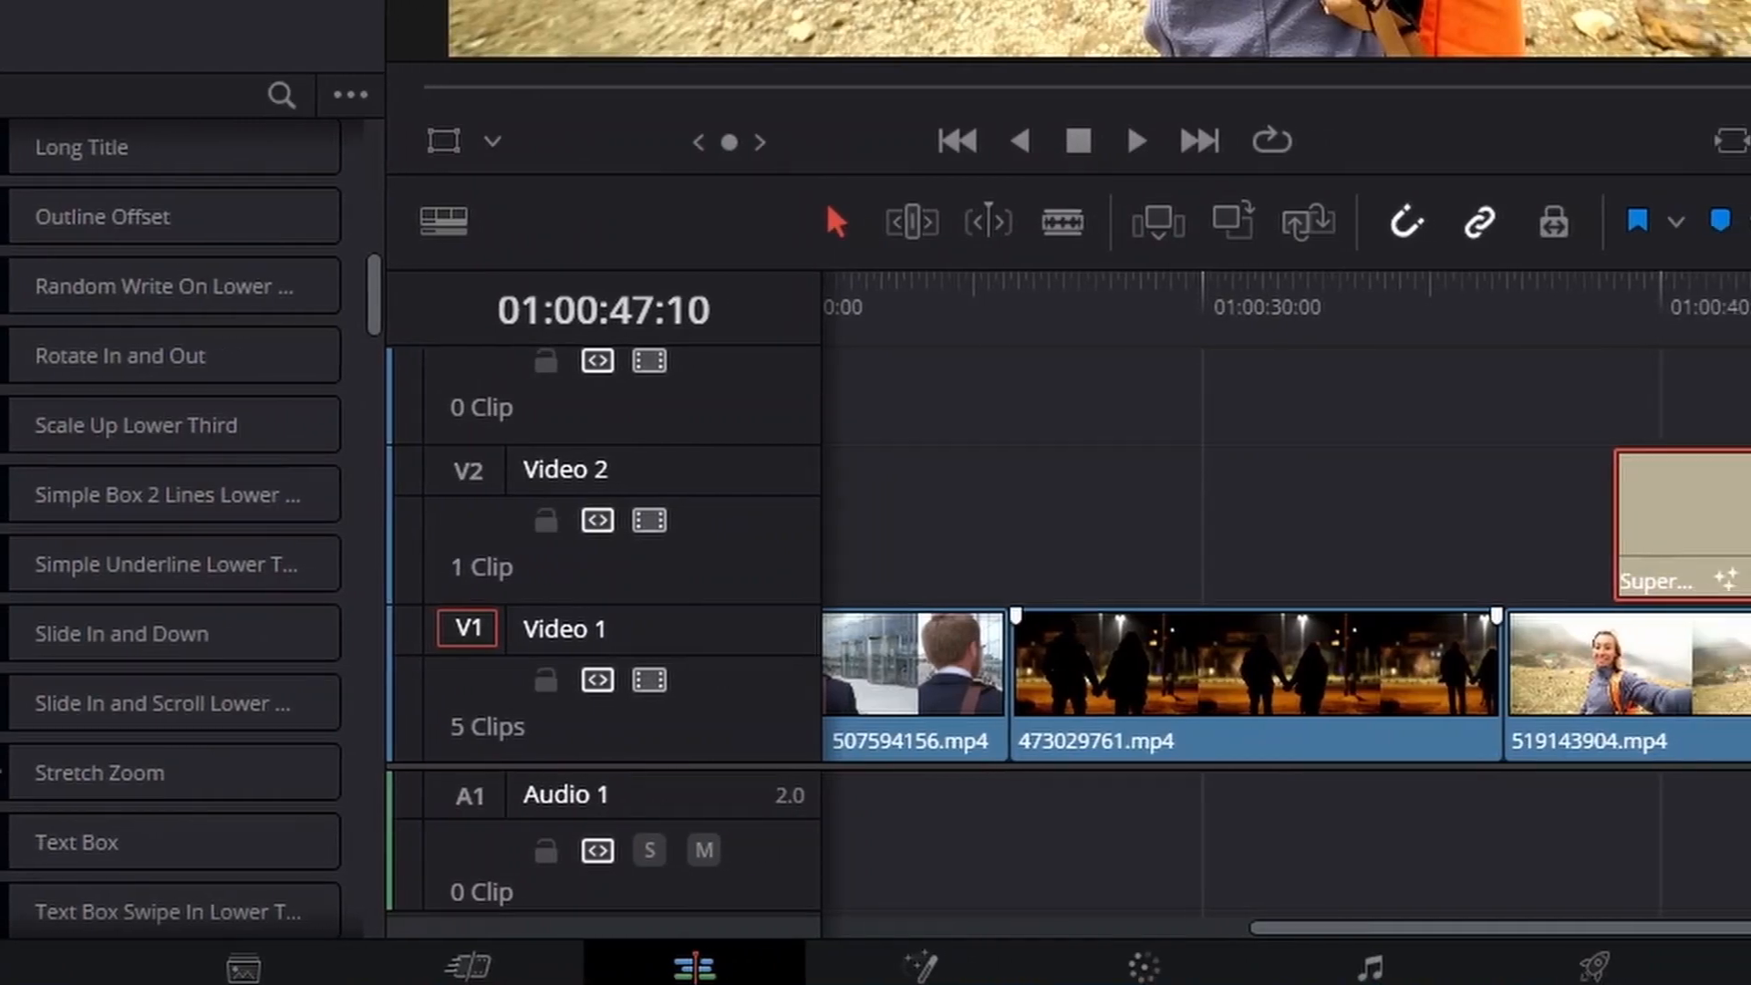
Return the playhead to the start of the timeline and go back to the beginning of the titles list
scroll(1313, 547, left, 5)
scroll(1208, 620, left, 3)
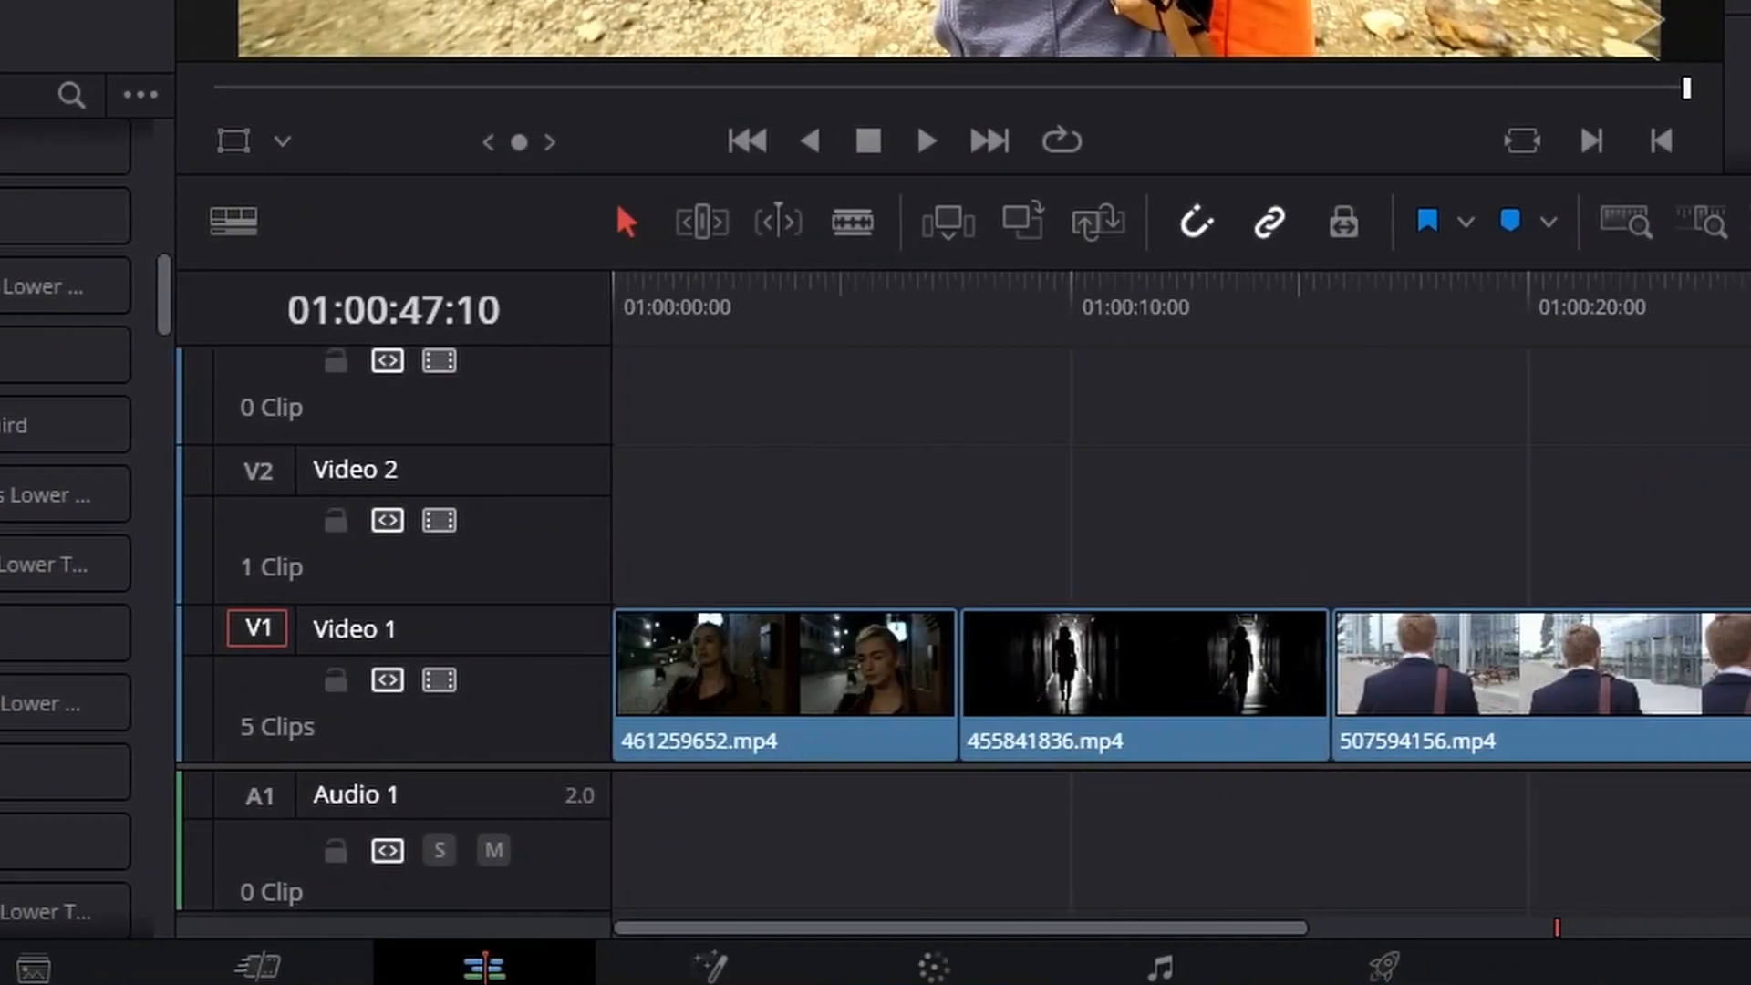
key(Home)
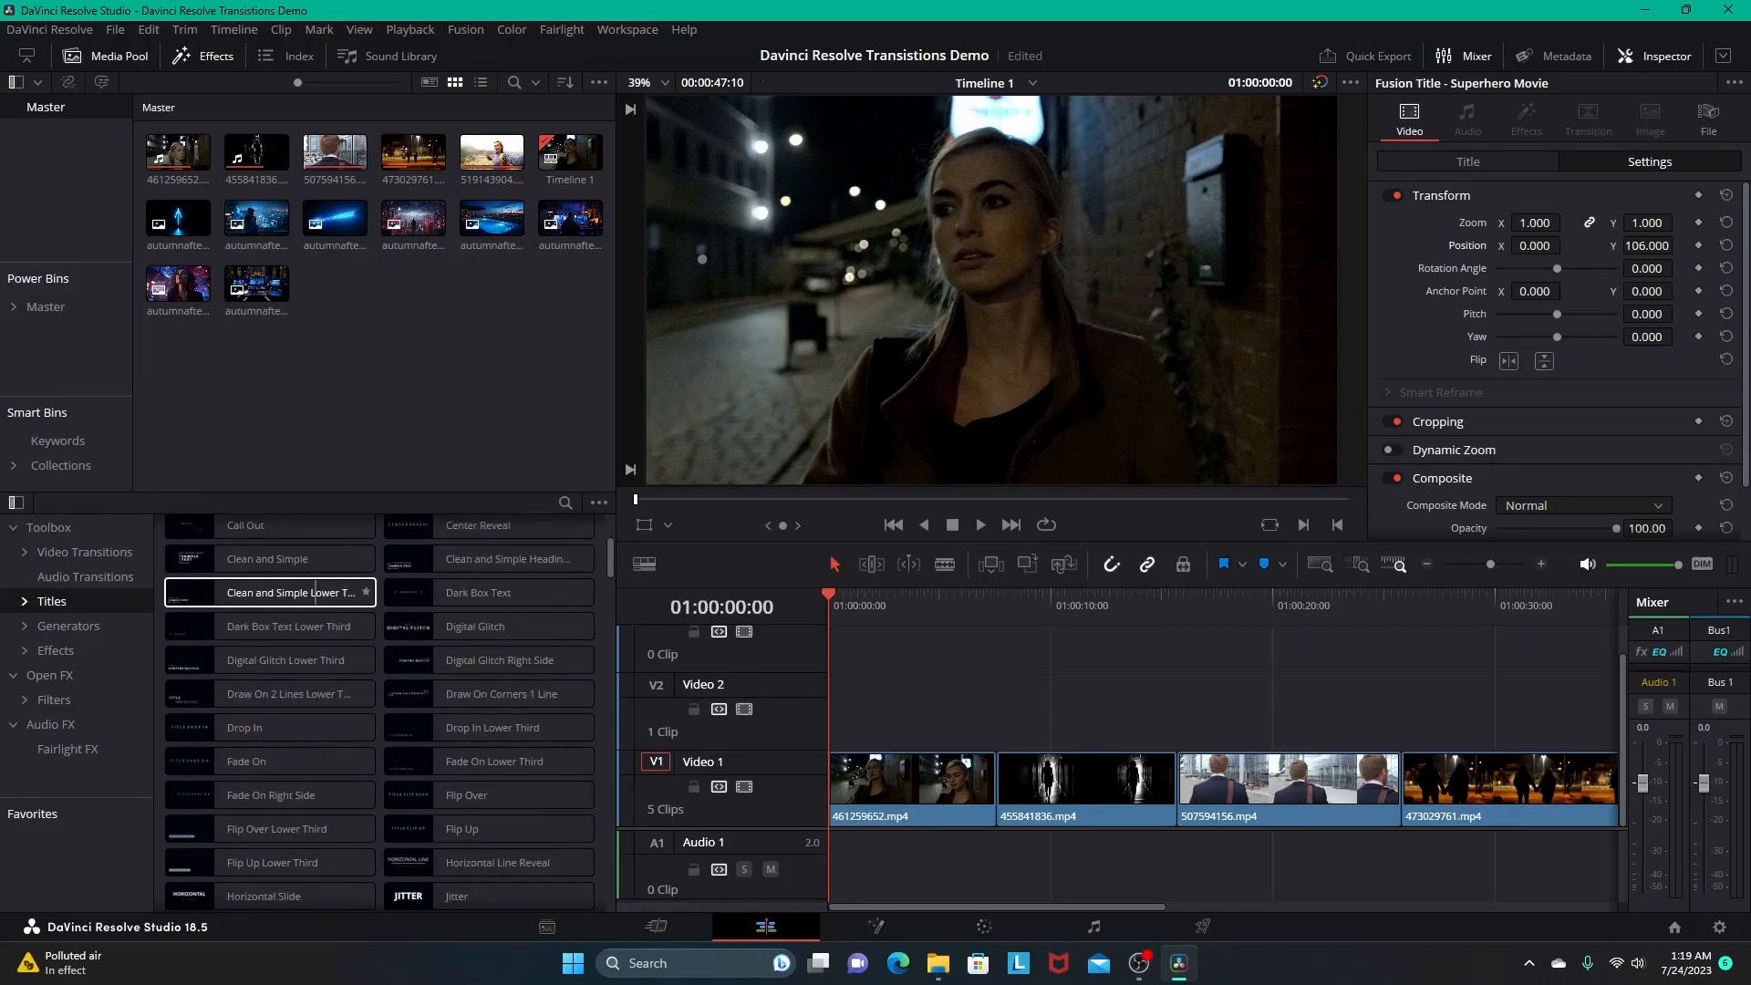
scroll(320, 593, up, 4)
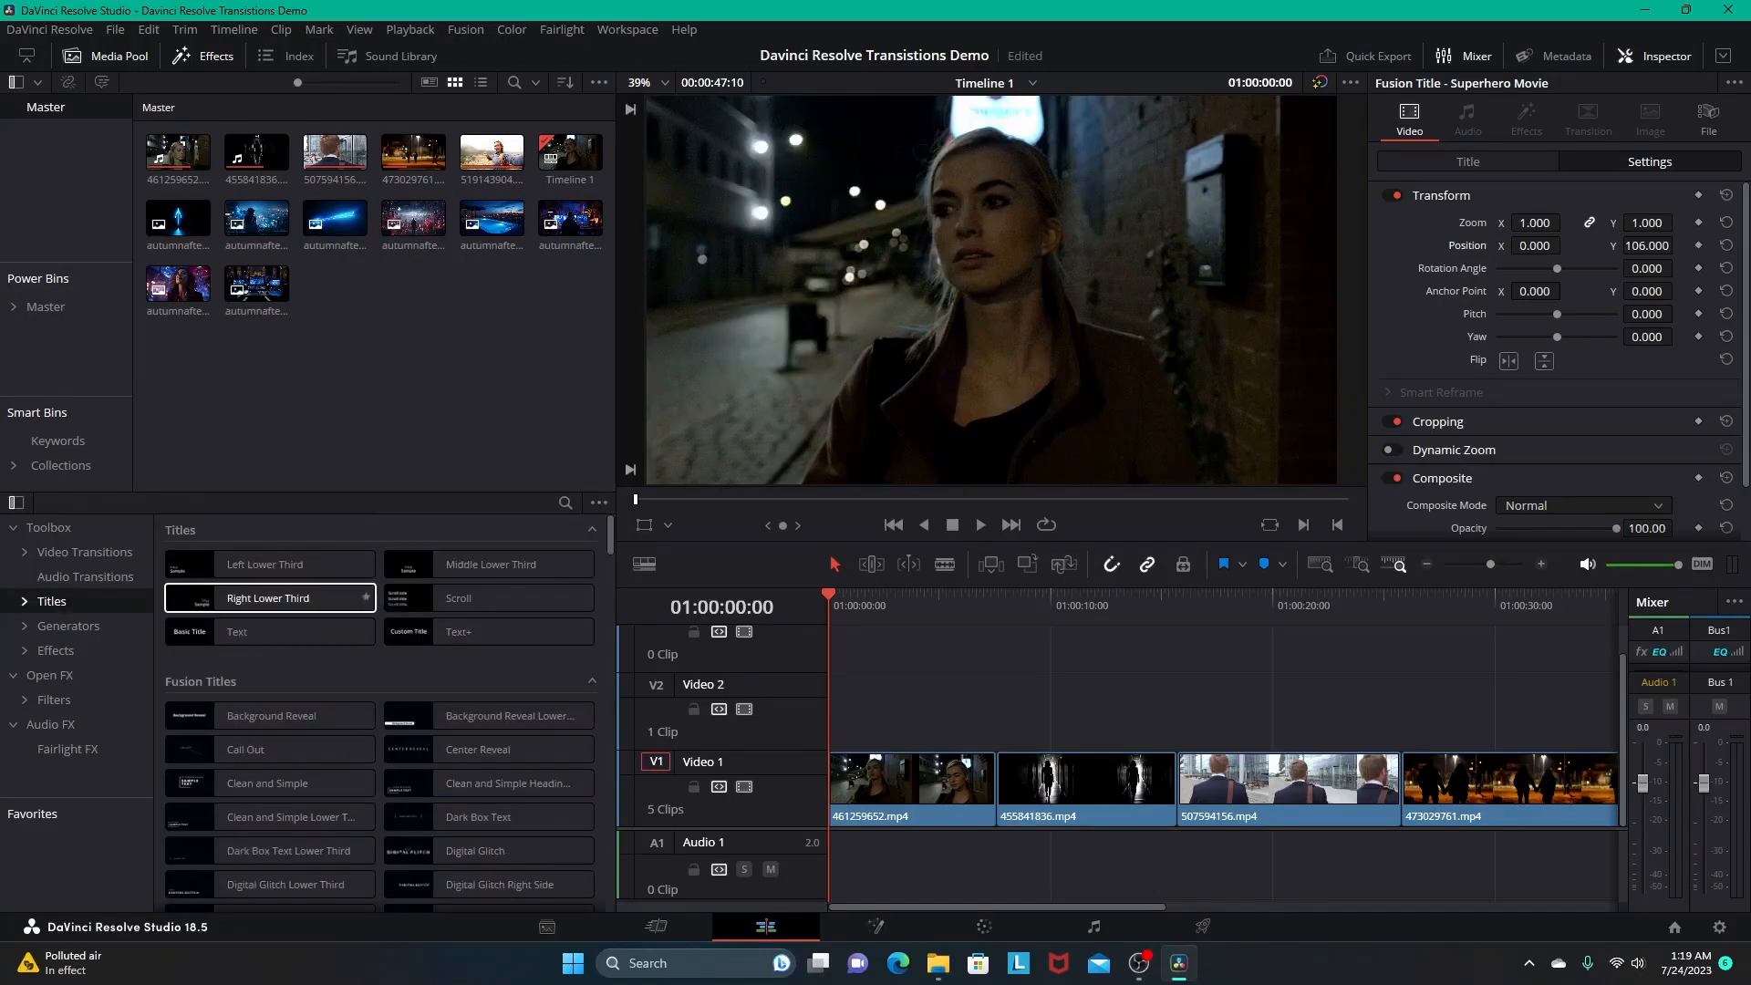